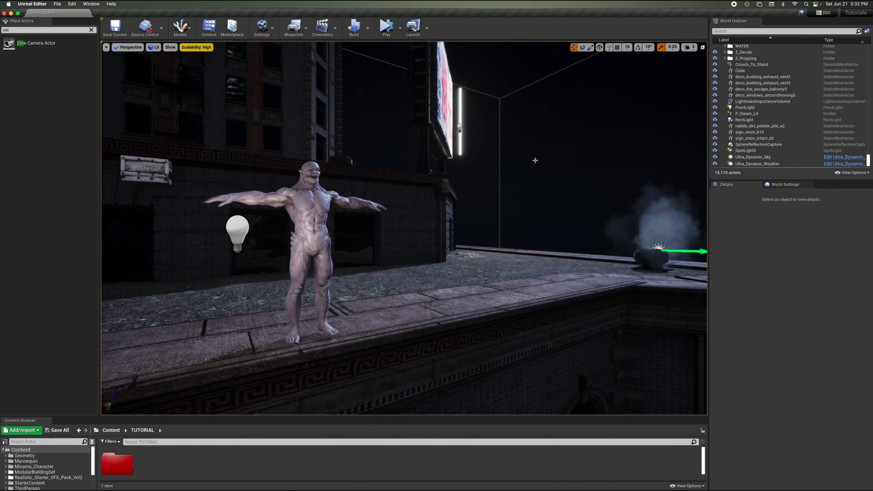
Navigate the viewport around the rooftop and the surrounding city blocks to examine the scene around the character.
right_drag(535, 161, 535, 185)
scroll(535, 160, down, 5)
scroll(536, 161, down, 10)
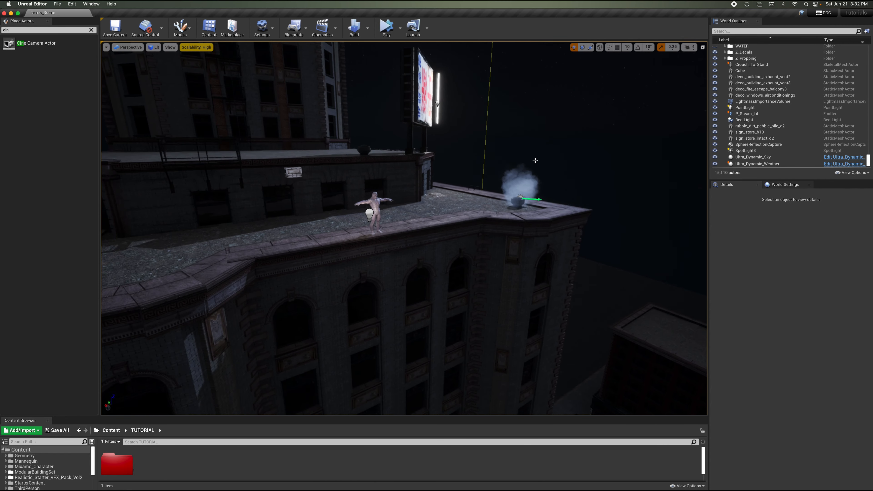
scroll(536, 160, down, 10)
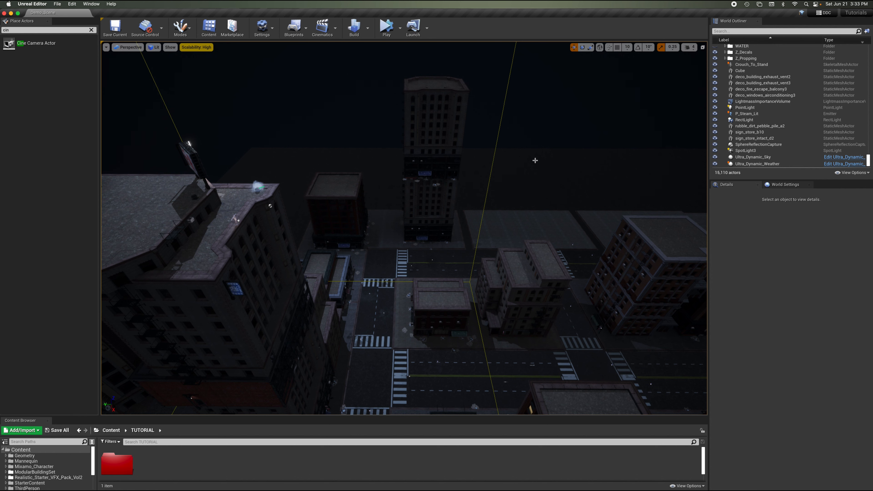
right_drag(535, 160, 457, 107)
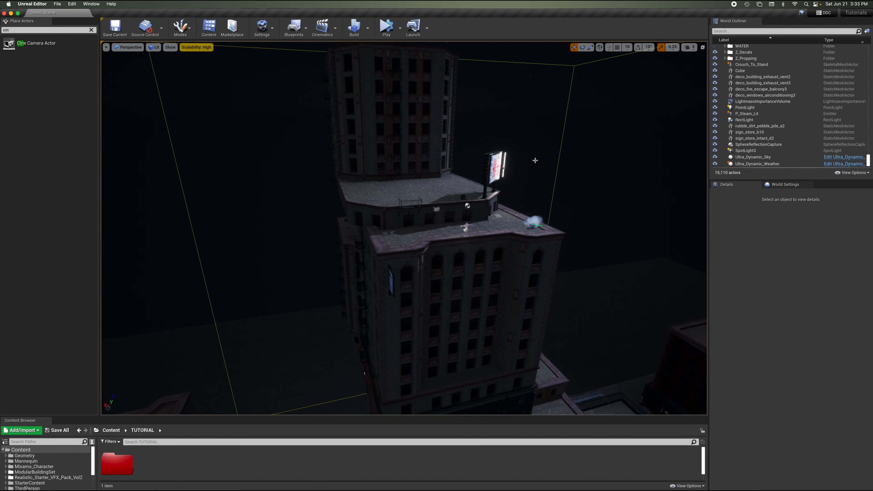
scroll(535, 160, up, 10)
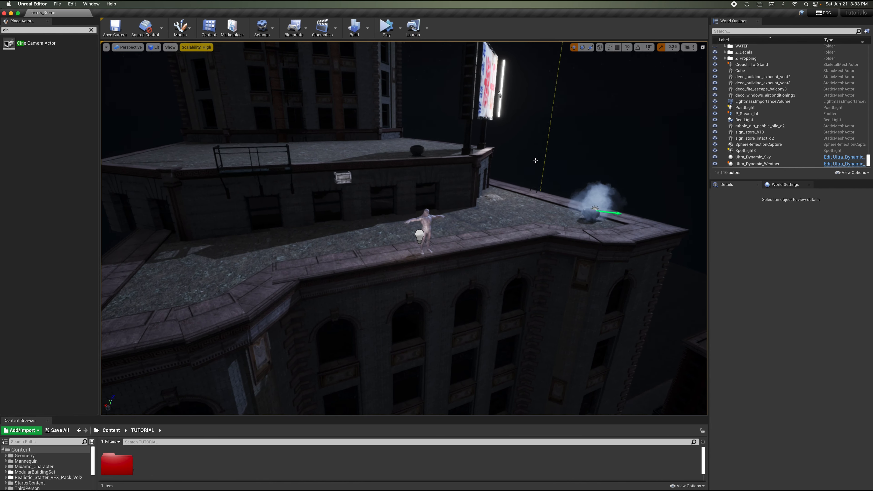
scroll(535, 161, down, 10)
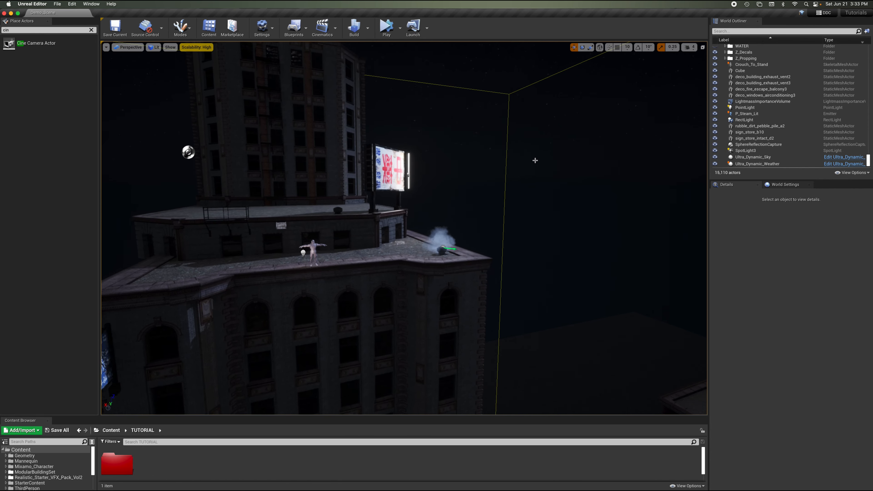
key(s)
right_drag(535, 161, 554, 122)
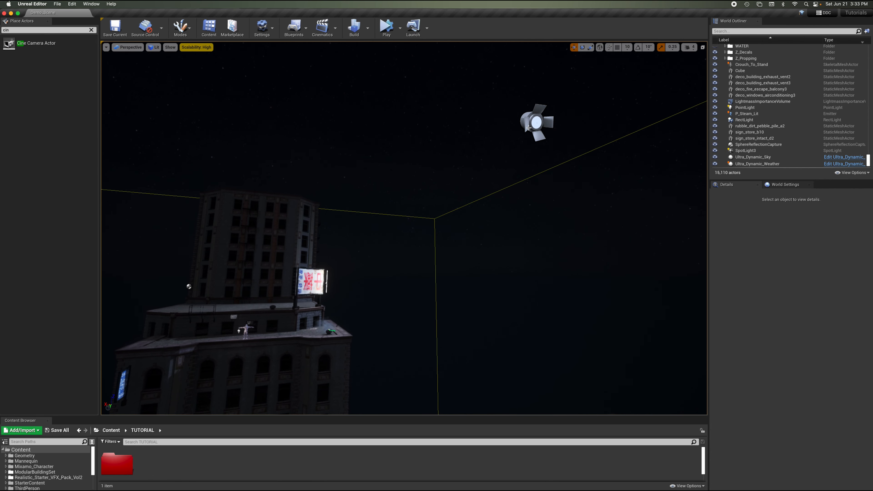
Select the spotlight hovering above the building to inspect its light settings.
click(528, 127)
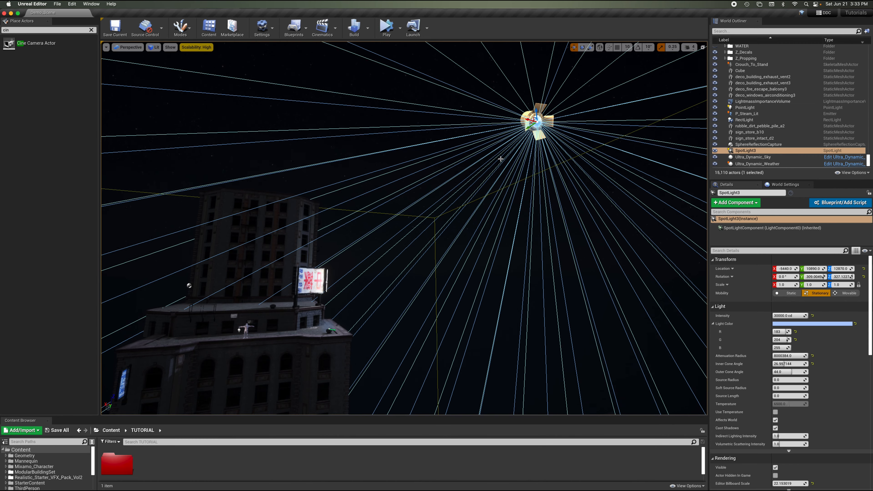
key(s)
right_drag(501, 158, 501, 159)
key(w)
key(w)
key(w)
Select the point light beside the character to inspect its light settings, then deselect it.
click(294, 314)
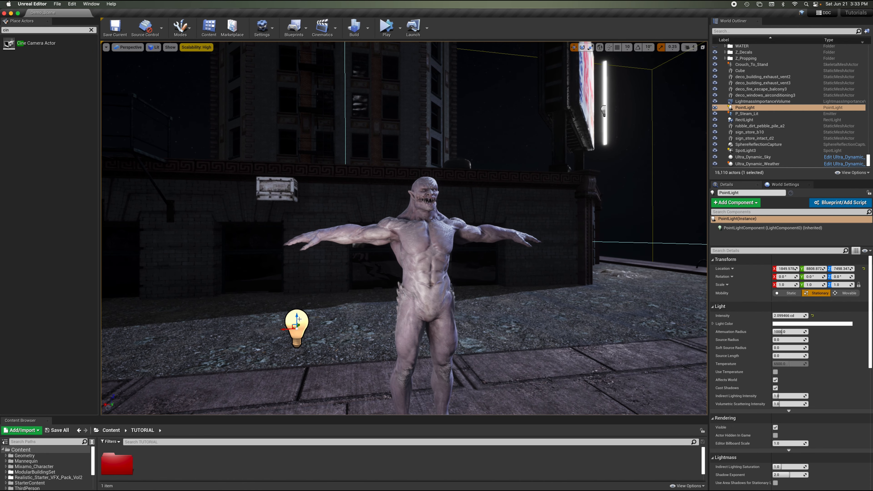
scroll(384, 258, down, 5)
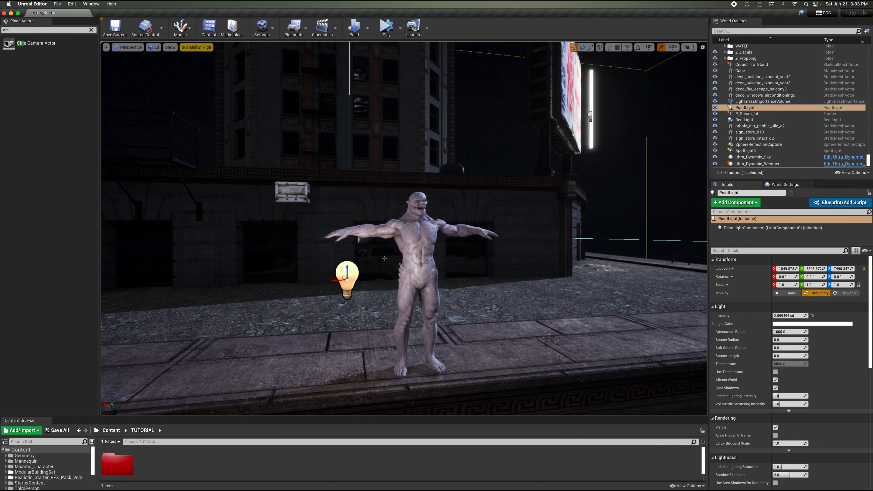
scroll(384, 259, down, 4)
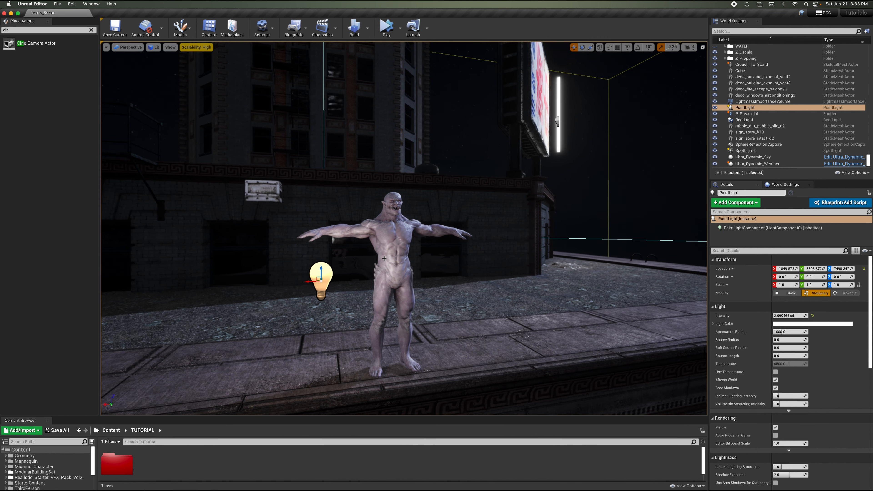
key(Right)
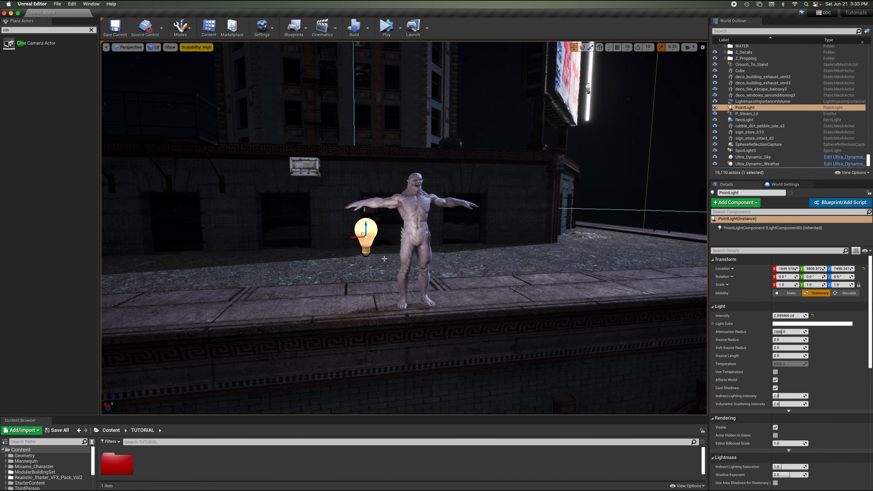
key(Escape)
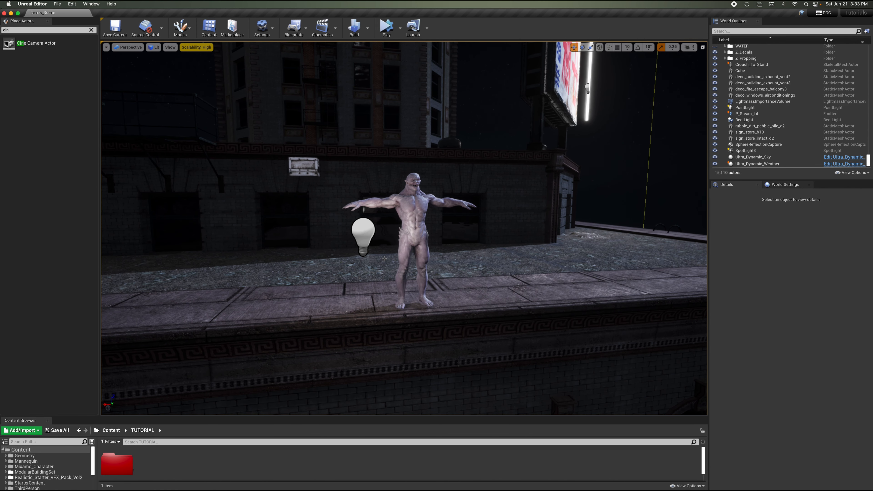
Fly the viewport closer around the character on the rooftop ledge to frame it from several angles.
scroll(384, 258, up, 5)
key(a)
key(w)
right_drag(384, 259, 416, 258)
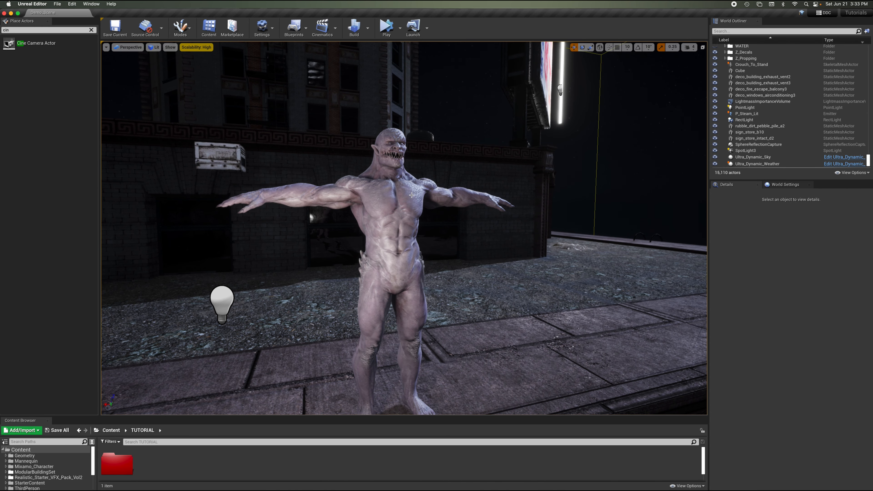
right_drag(412, 195, 412, 203)
scroll(412, 195, down, 4)
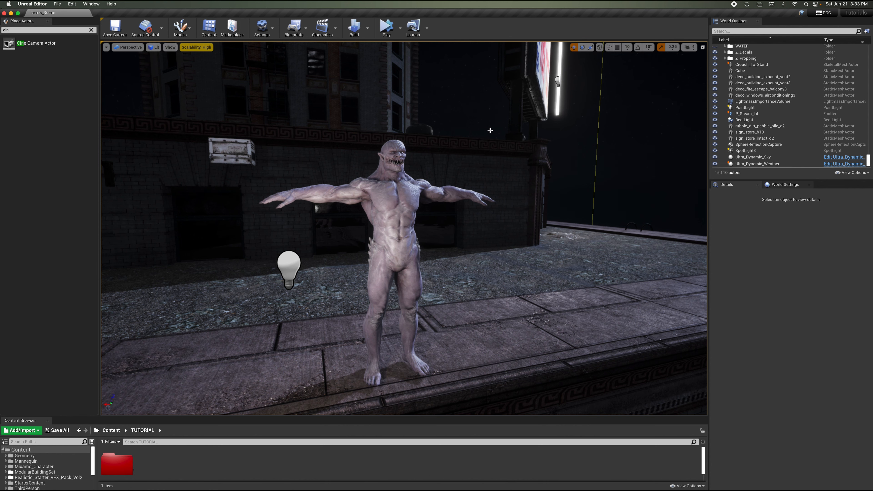
scroll(491, 131, down, 10)
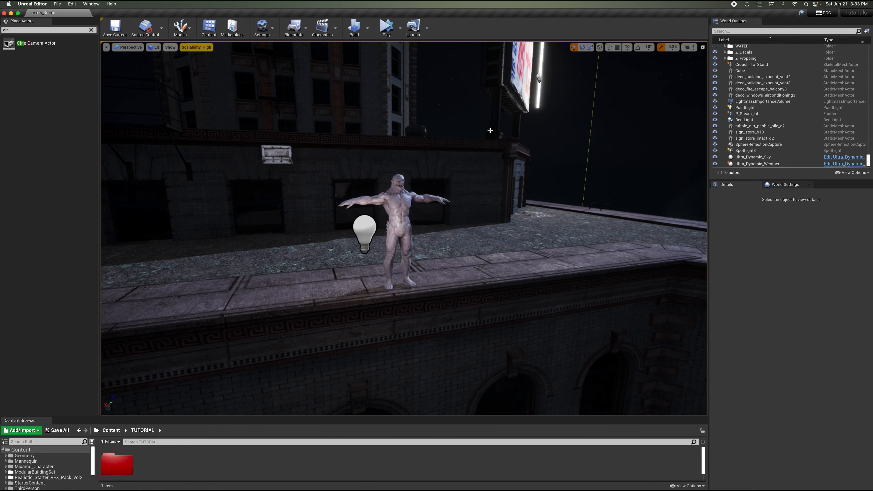
scroll(490, 131, up, 8)
scroll(491, 130, up, 1)
right_drag(490, 130, 490, 131)
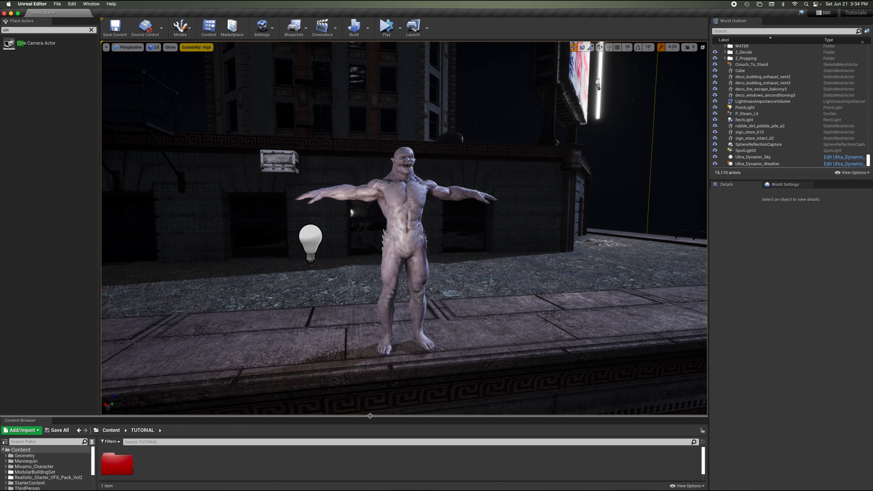
Enlarge the content browser area beneath the viewport, showing the TUTORIAL folder's contents.
drag(369, 416, 382, 323)
right_drag(517, 182, 517, 182)
key(d)
key(s)
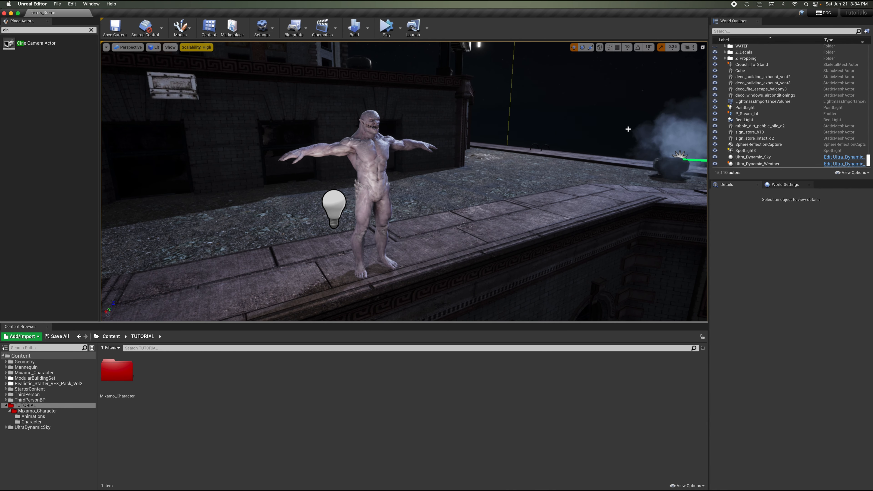
Toggle the WATER folder's visibility off and on repeatedly to compare the rooftop with and without the wet layer.
scroll(719, 58, up, 2)
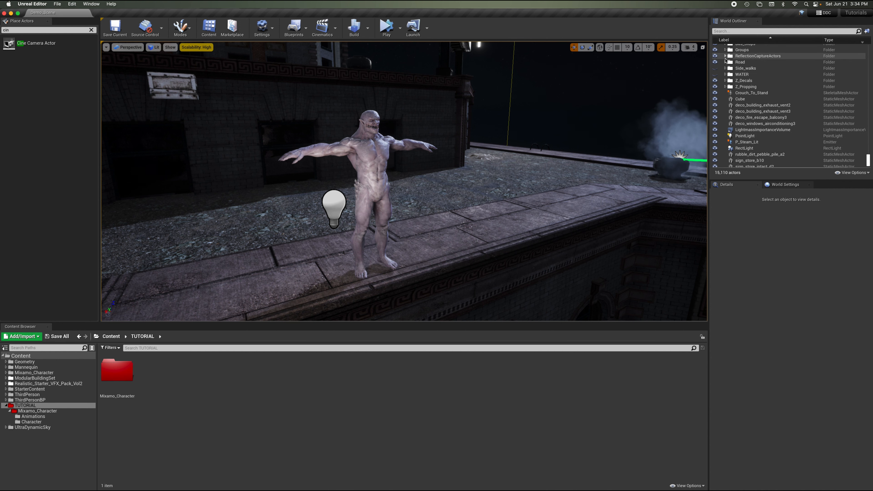
click(715, 69)
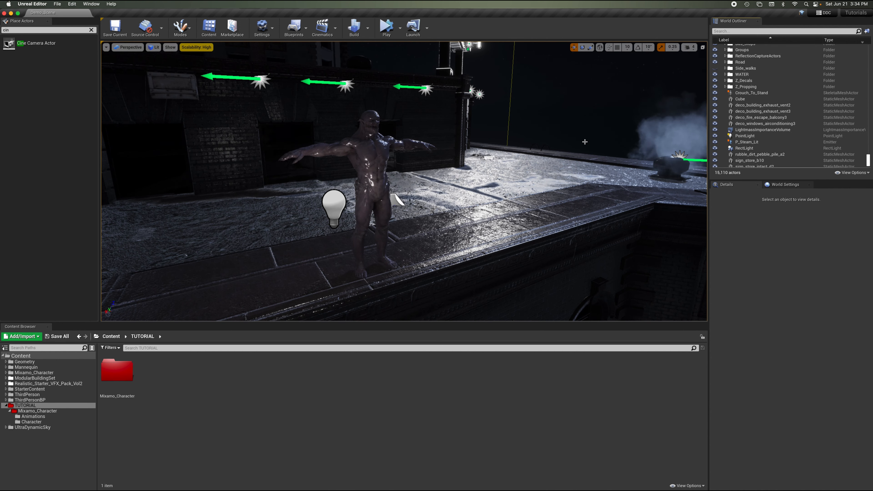
right_drag(538, 116, 538, 116)
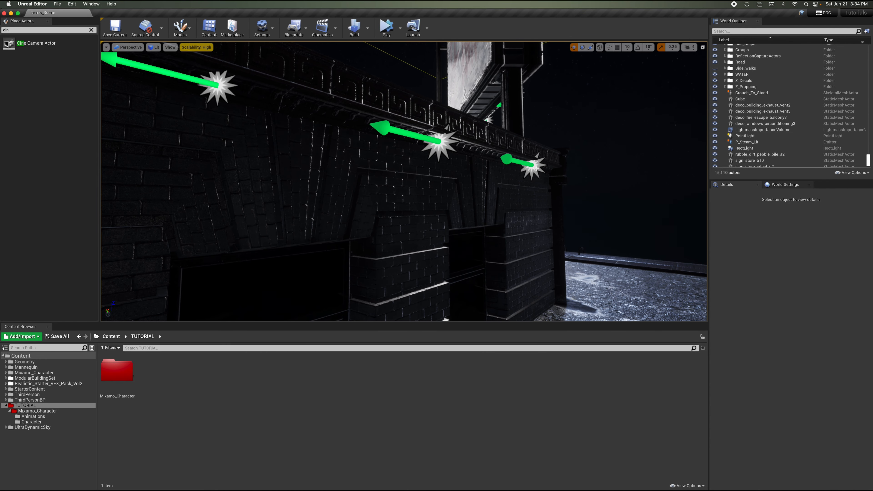
right_drag(508, 203, 508, 202)
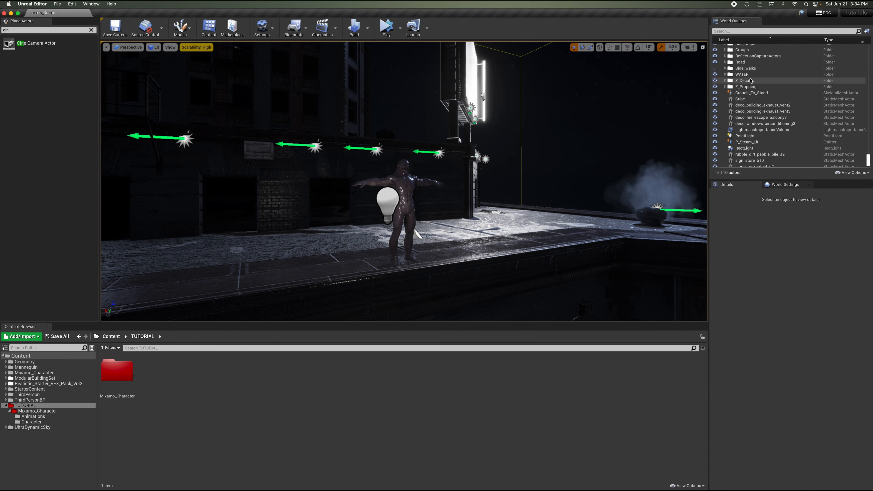
click(715, 74)
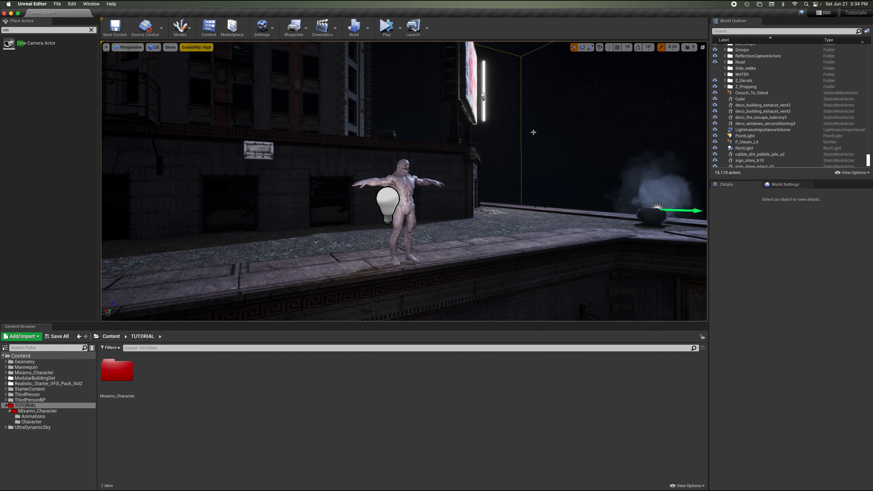
right_drag(534, 132, 534, 132)
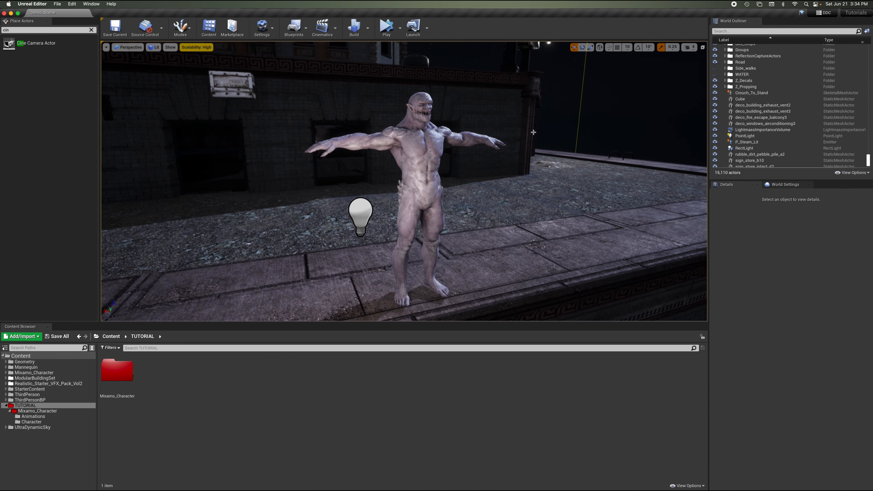
click(716, 75)
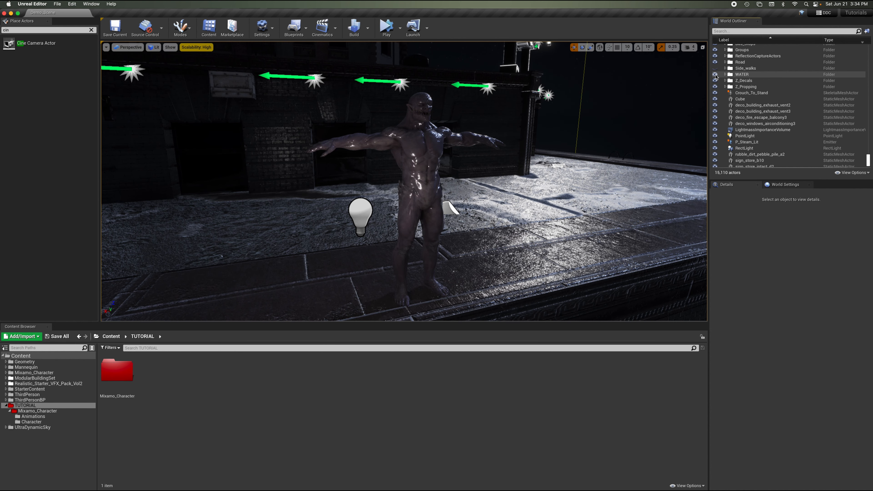
click(715, 75)
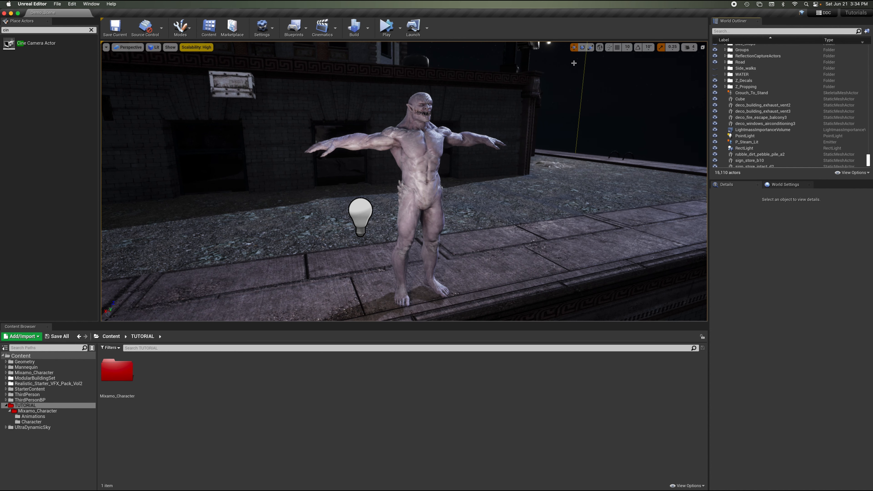
right_drag(555, 103, 555, 103)
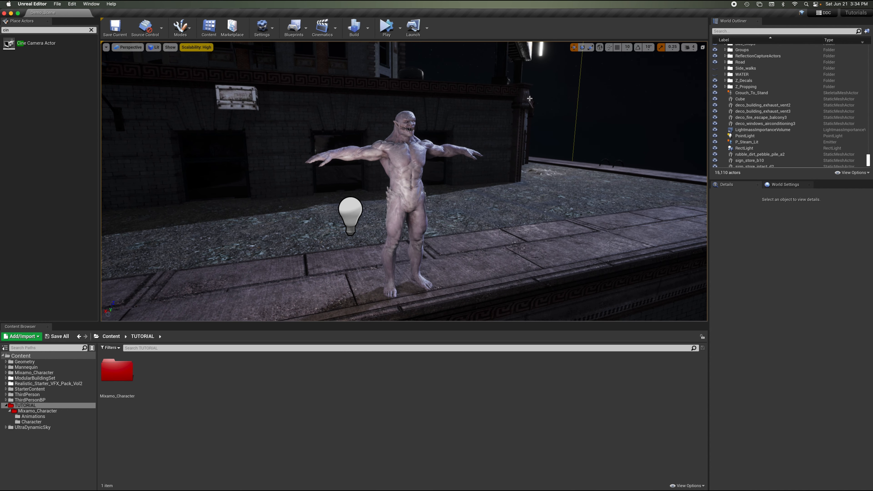
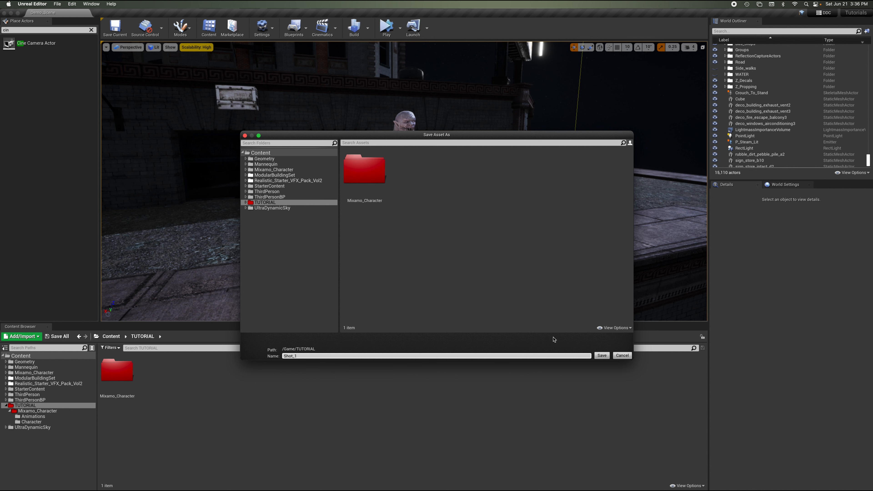
Save the new level sequence as Shot_1 in the TUTORIAL folder, save the sequence, and save the current level.
click(601, 355)
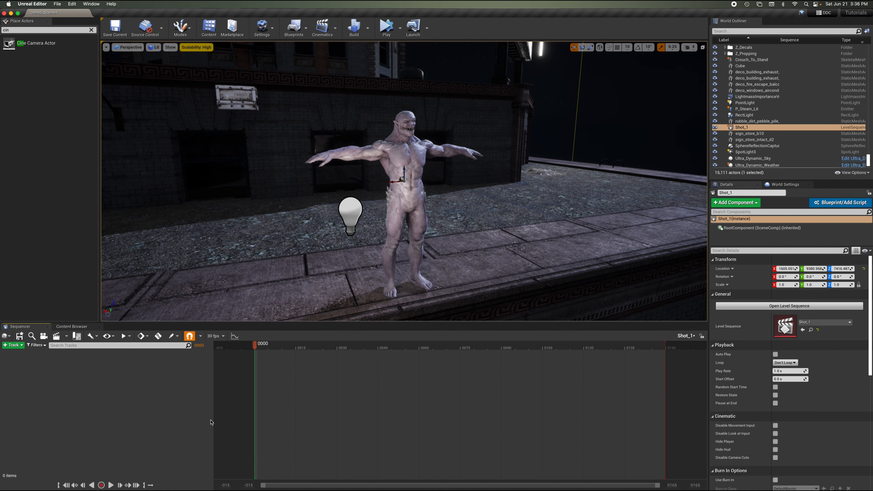
click(59, 326)
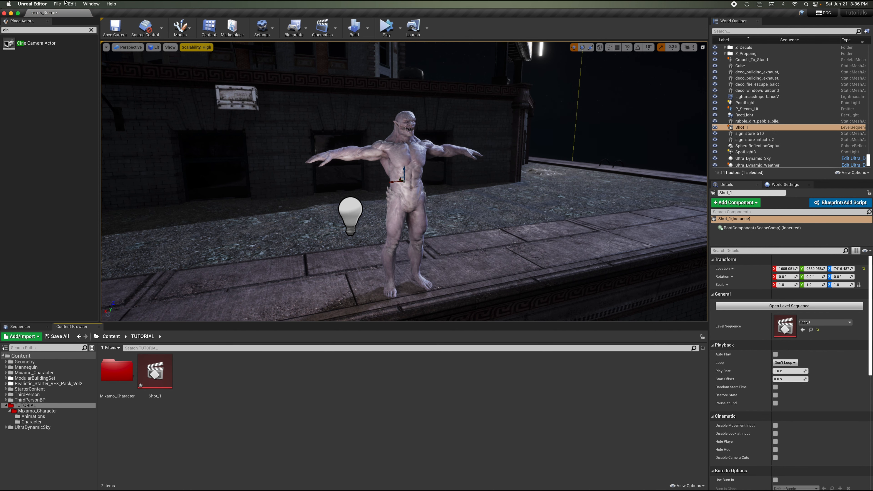
click(31, 326)
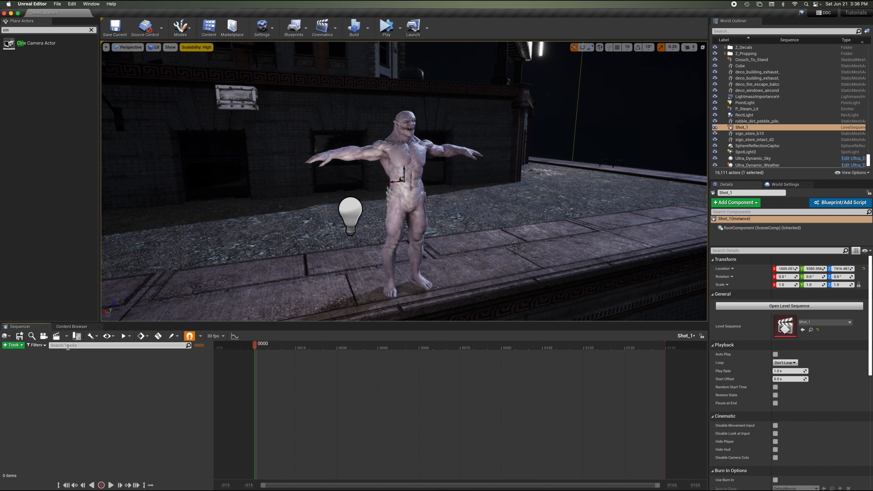
click(20, 338)
click(71, 326)
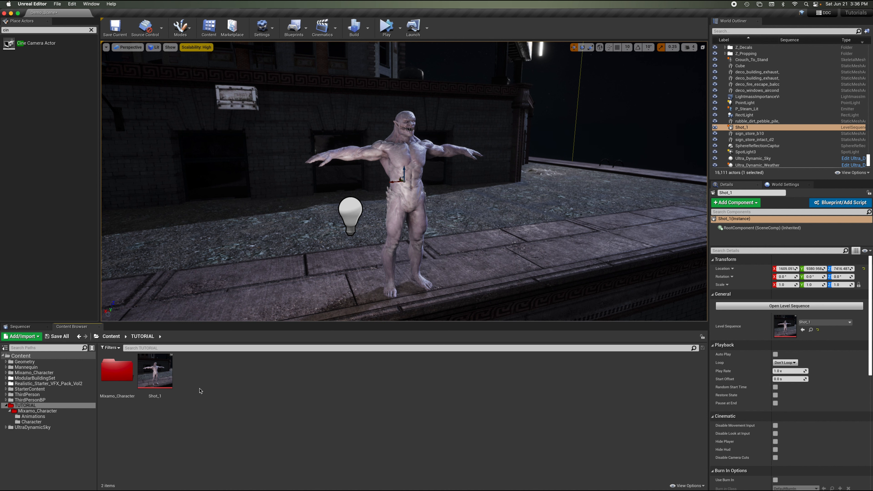
click(34, 327)
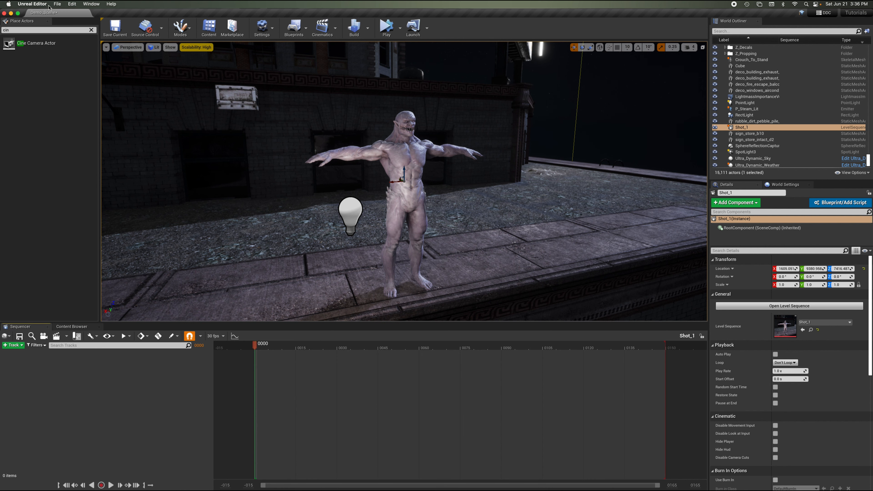
click(57, 4)
click(68, 60)
Add the Crouch_To_Stand character on the rooftop as a track in the Shot_1 sequence.
scroll(446, 147, down, 5)
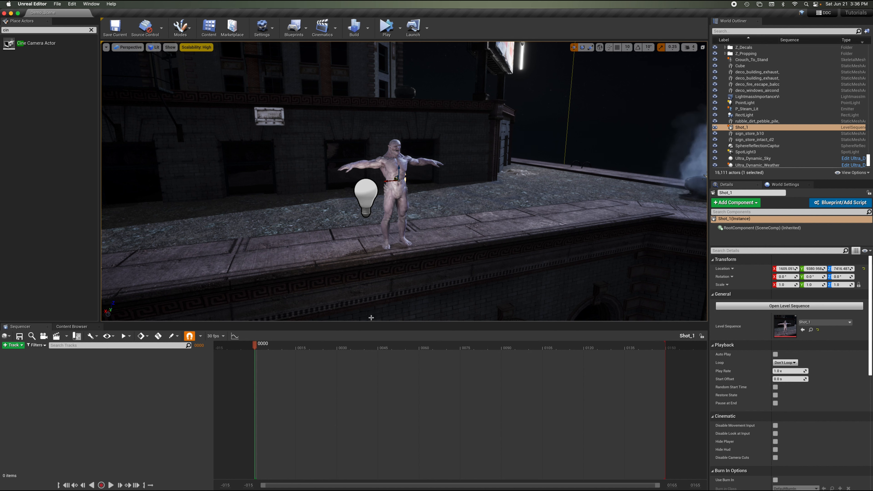
click(403, 161)
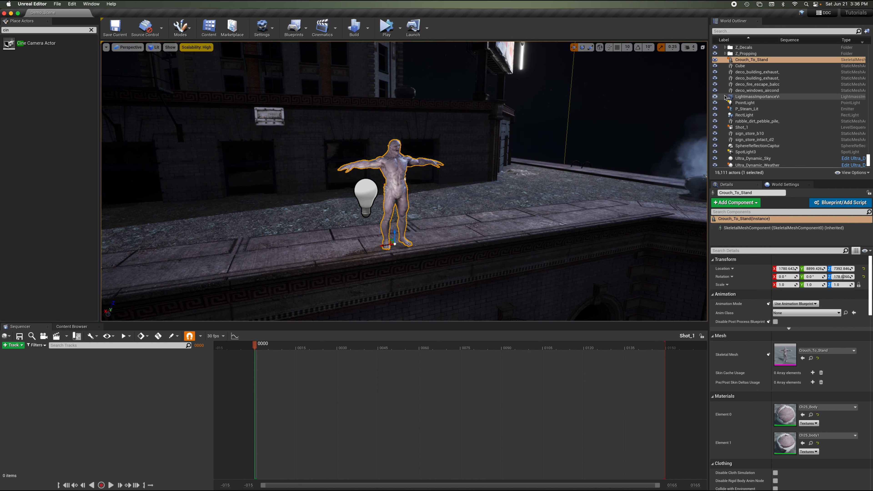
click(745, 62)
drag(745, 62, 63, 387)
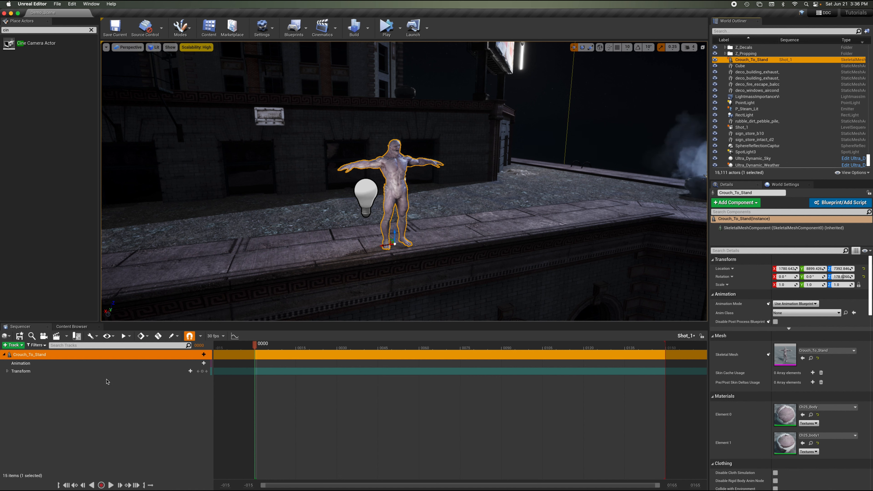
click(112, 391)
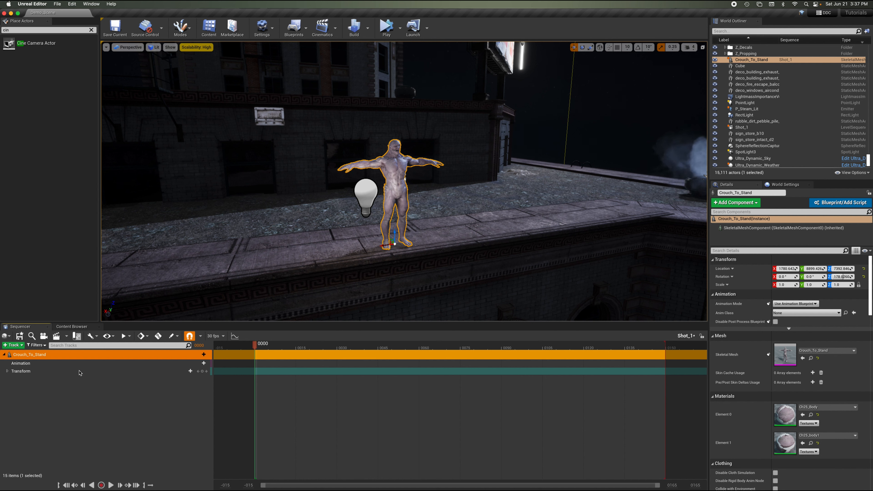
Expand the character's Transform track and browse through its details properties.
click(7, 371)
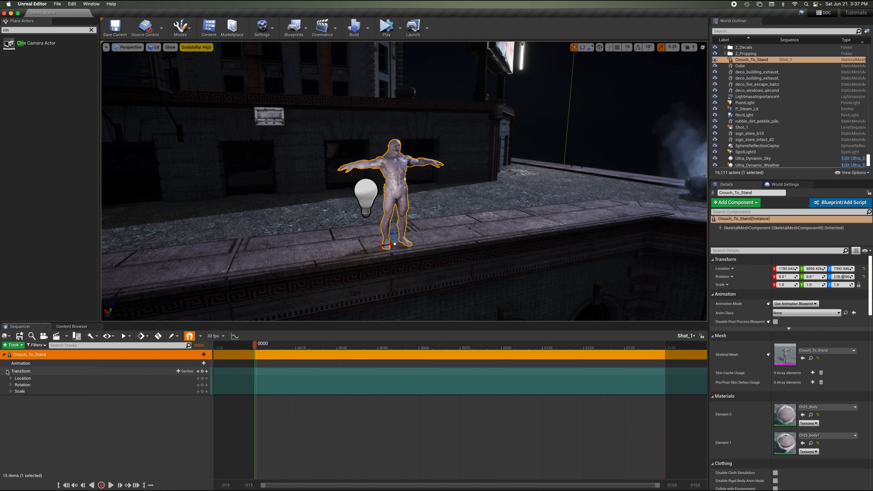
scroll(856, 441, down, 10)
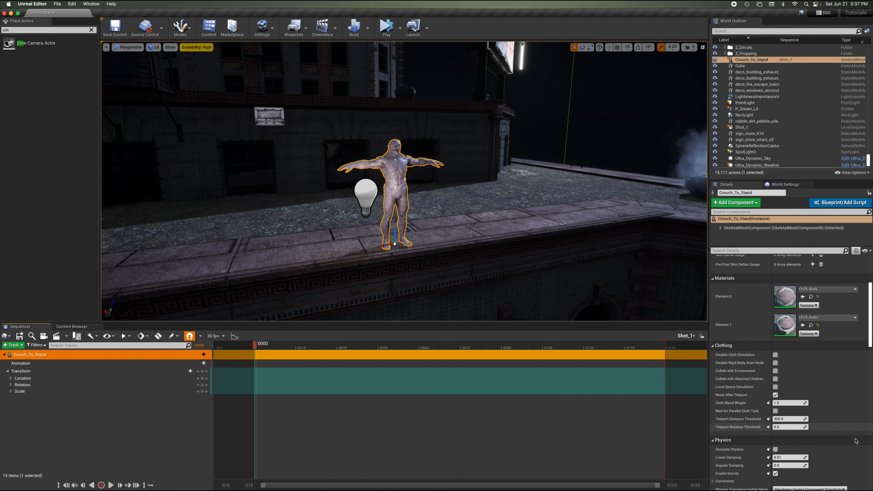
scroll(856, 442, up, 10)
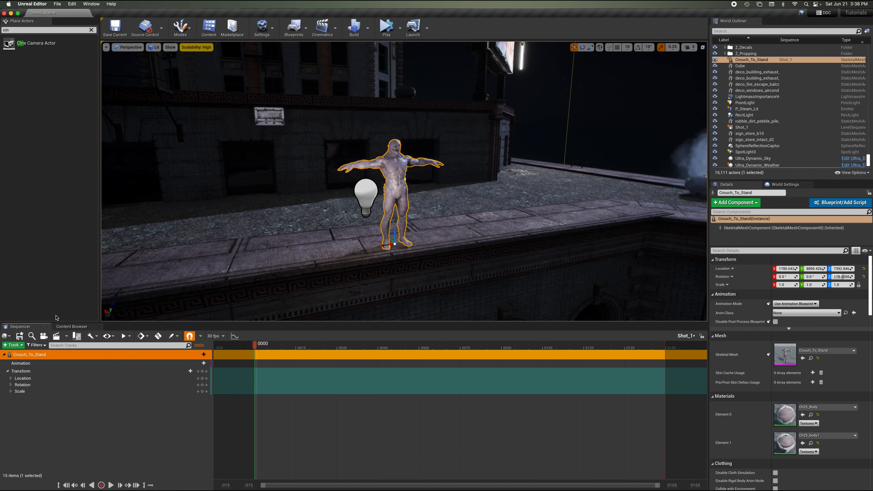
Open the TUTORIAL > Mixamo_Character > Character folder, place a second Crouch_To_Stand mesh beside the character, and delete it.
click(72, 326)
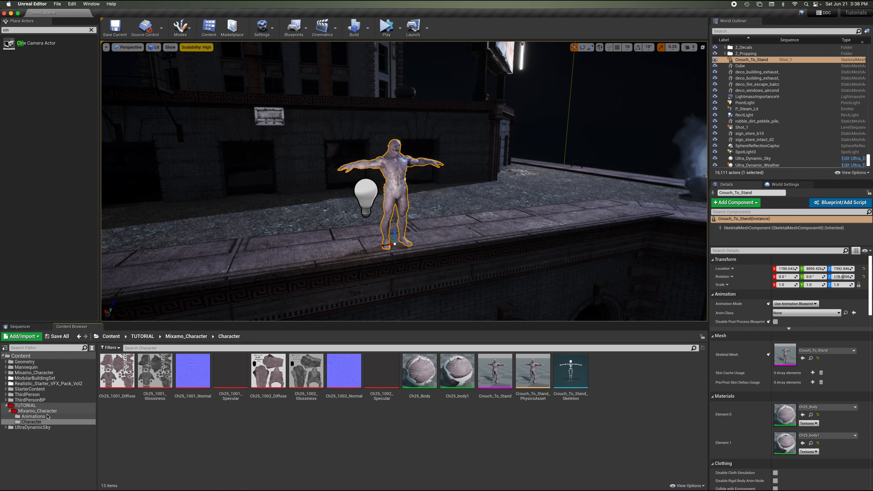
click(25, 405)
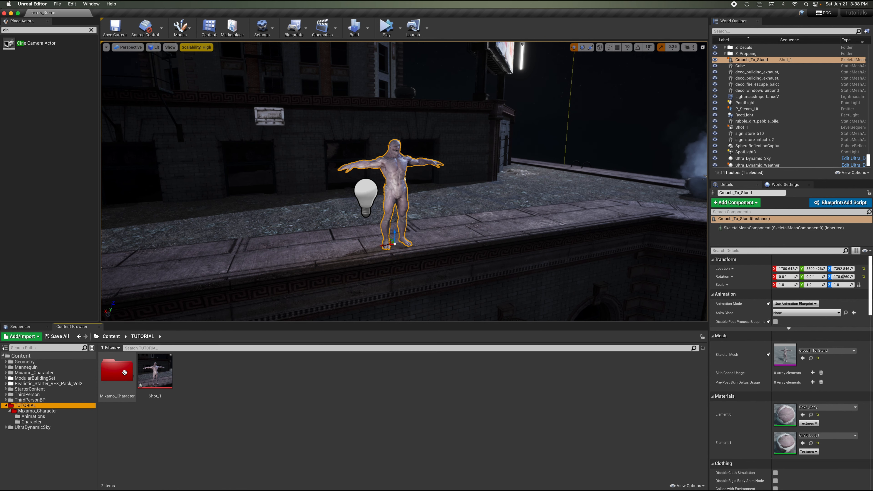
double_click(113, 378)
double_click(154, 372)
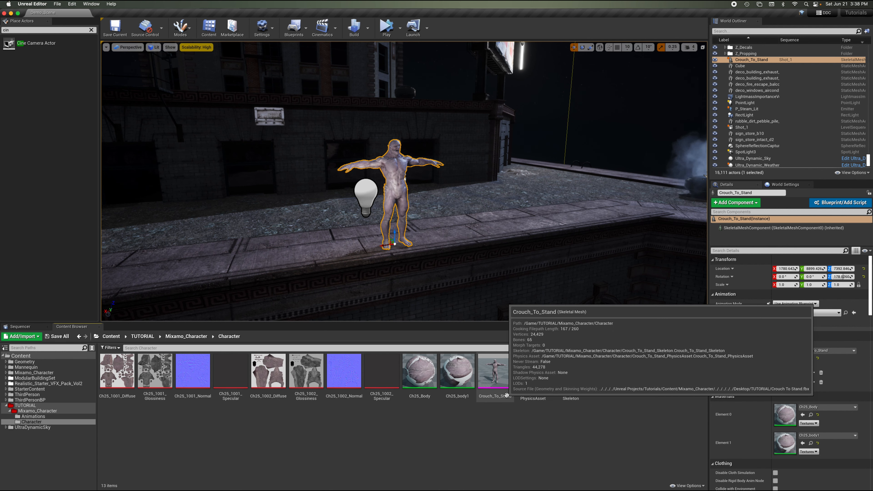
drag(474, 178, 474, 231)
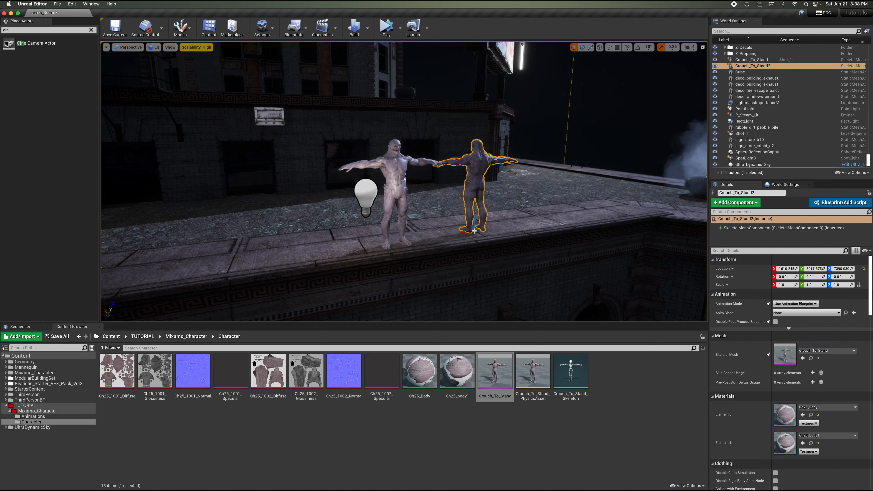
key(Delete)
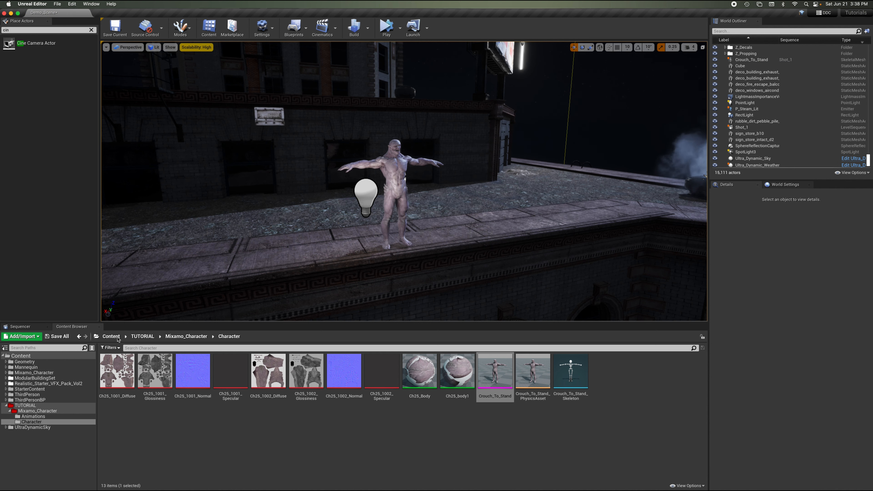
Add the Crouch_Looking animation to the character's Animation track in the sequence.
click(20, 326)
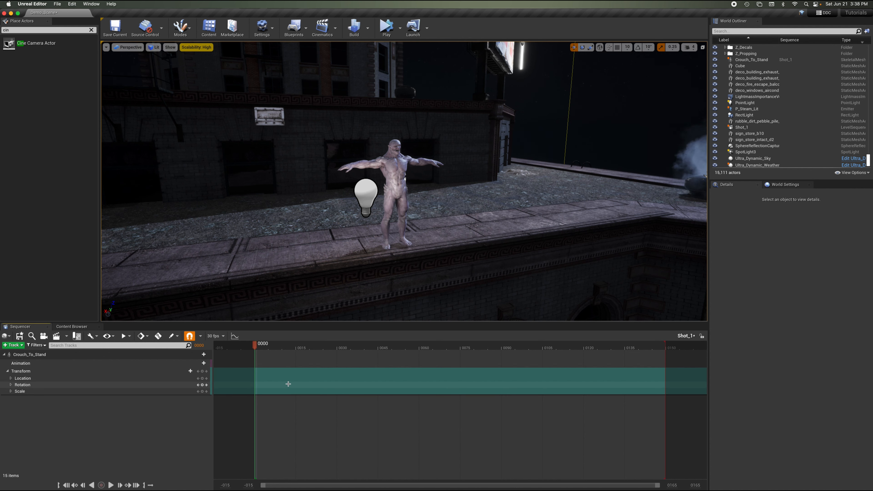
click(8, 371)
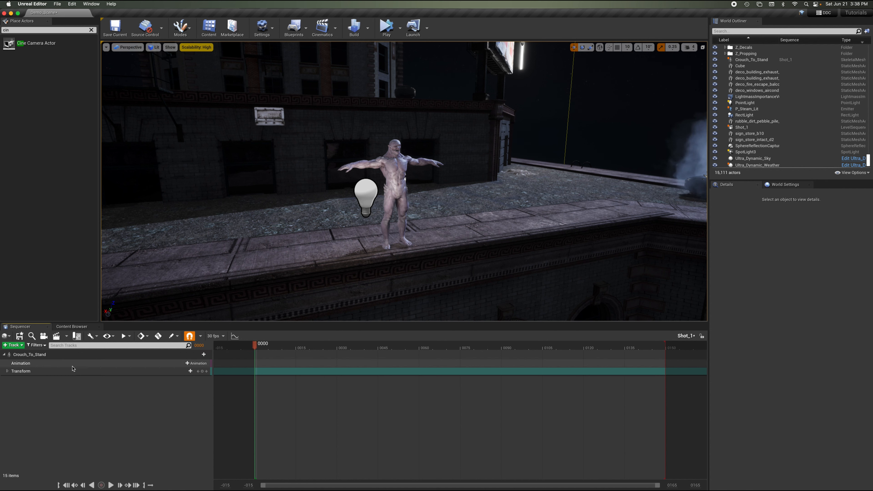
click(195, 364)
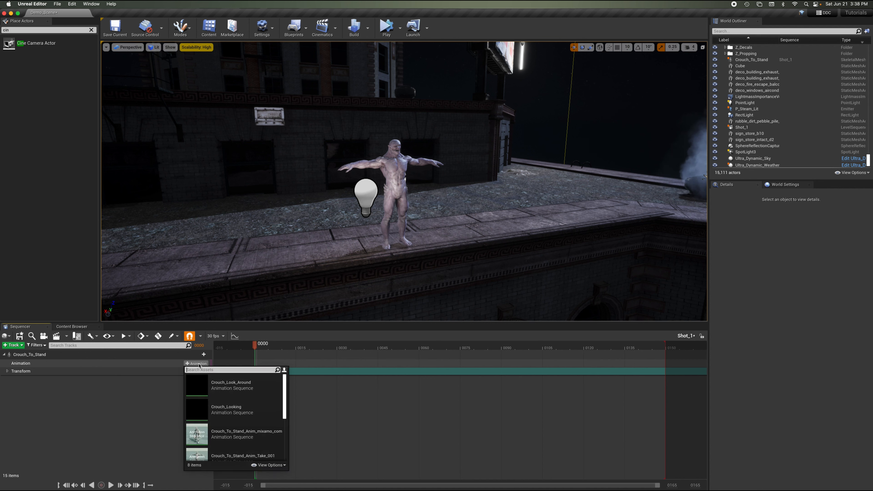
click(254, 401)
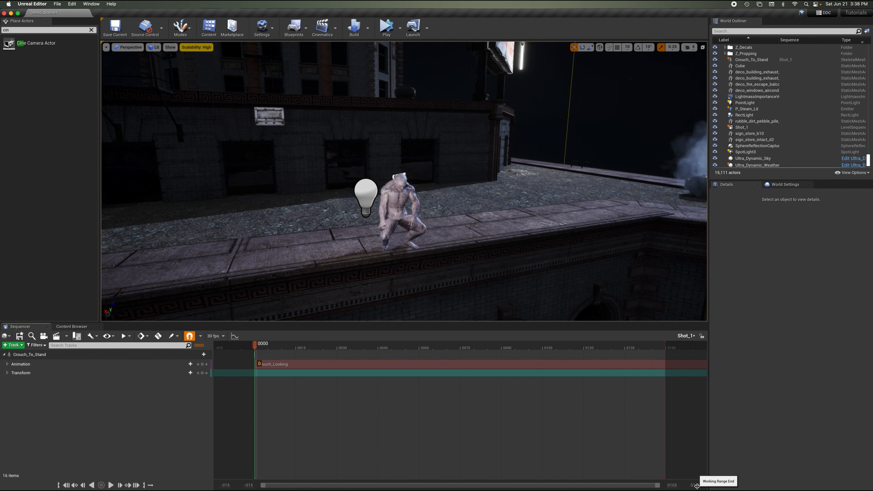
Move the sequence's playback end marker to the end of the Crouch_Looking animation clip.
mouse_move(696, 485)
mouse_down()
mouse_move(718, 485)
mouse_move(697, 485)
mouse_up()
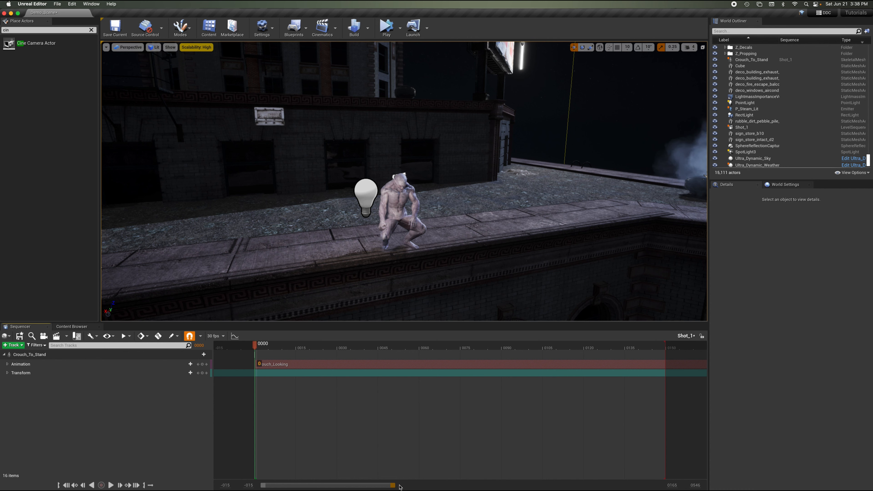
drag(393, 486, 557, 482)
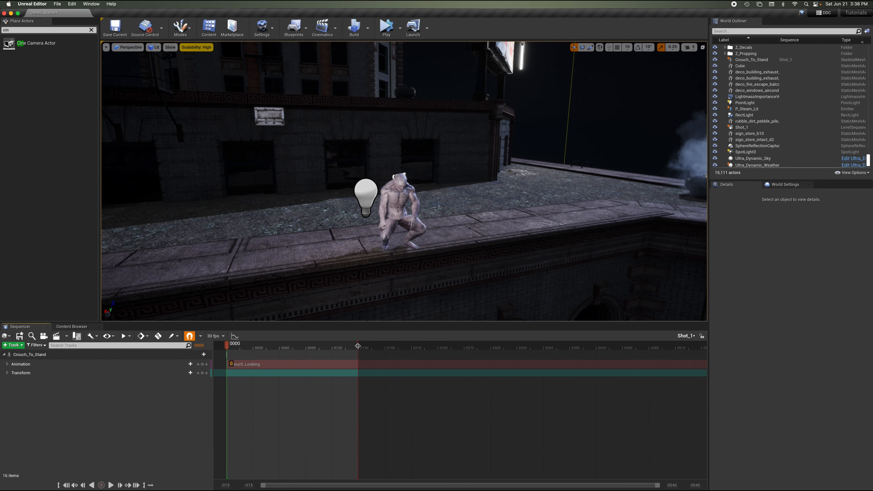
drag(357, 346, 696, 346)
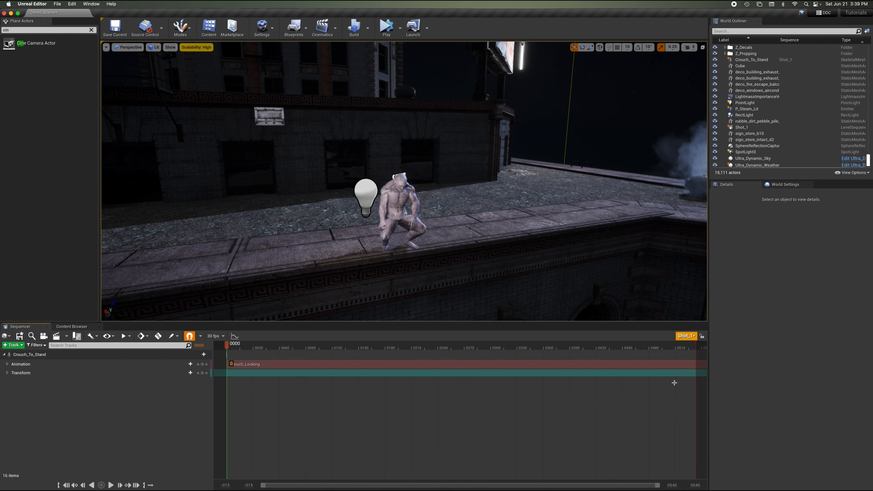
drag(700, 486, 718, 485)
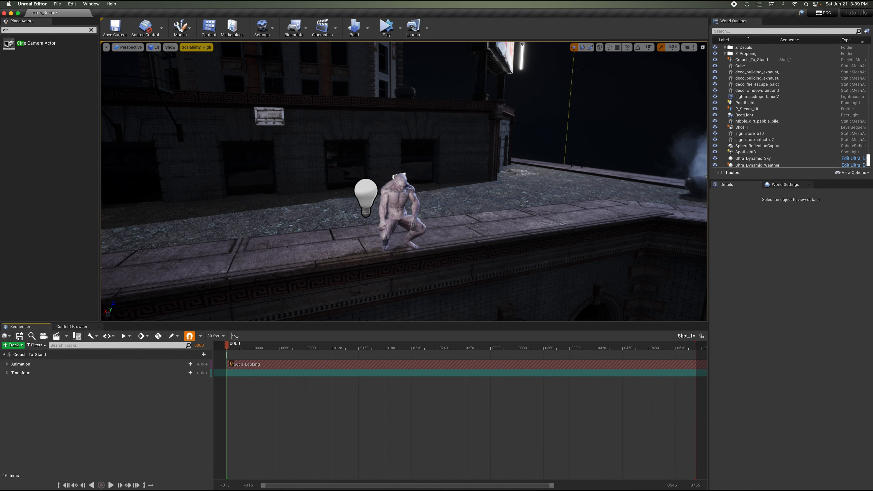
drag(578, 487, 656, 487)
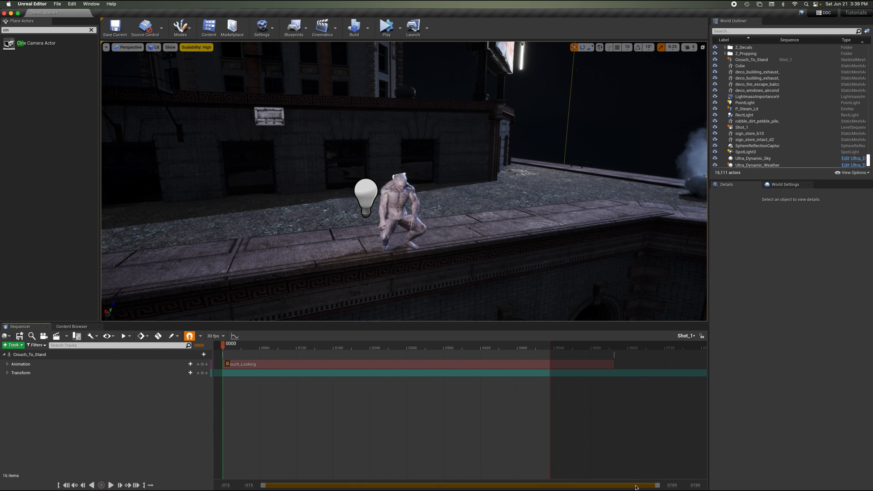
mouse_move(550, 346)
mouse_down()
mouse_move(630, 346)
mouse_move(615, 346)
mouse_up()
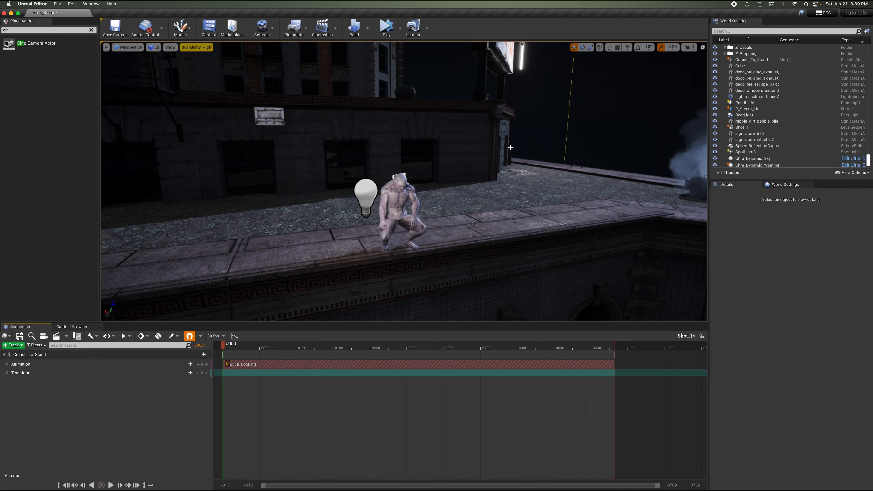
Fly the viewport close to the crouching character and play back the Crouch_Looking animation in game view.
mouse_move(511, 148)
right_down()
mouse_move(511, 82)
mouse_move(511, 148)
right_up()
key(w)
key(w)
key(q)
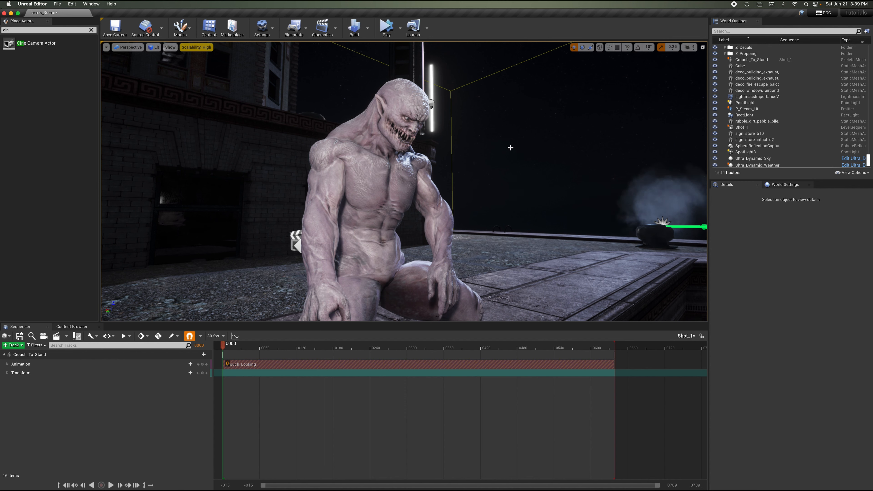
key(e)
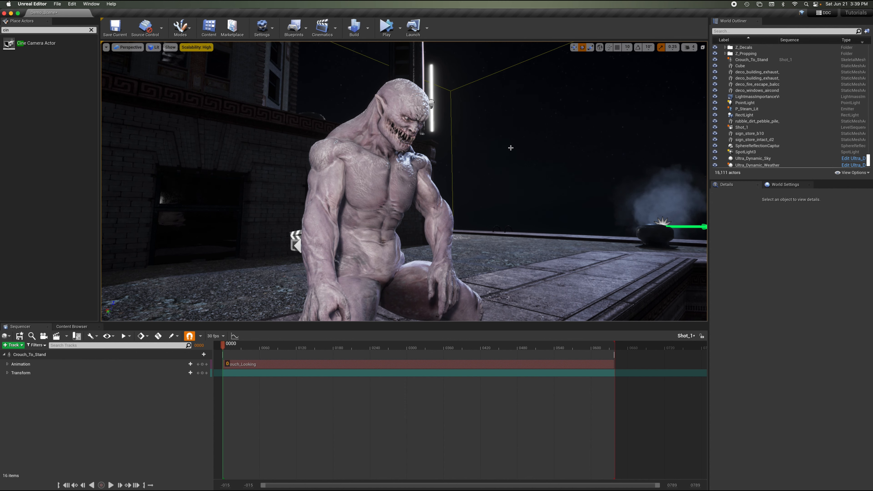
scroll(511, 148, up, 6)
scroll(511, 148, down, 8)
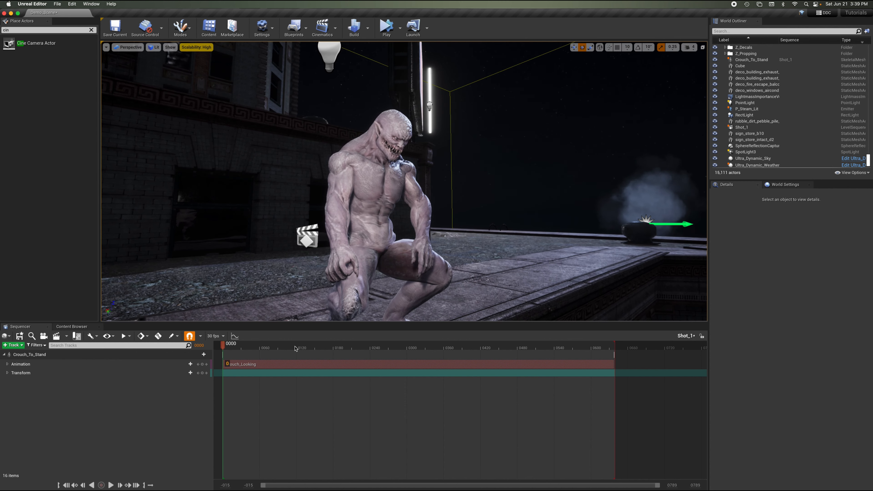
drag(262, 347, 225, 345)
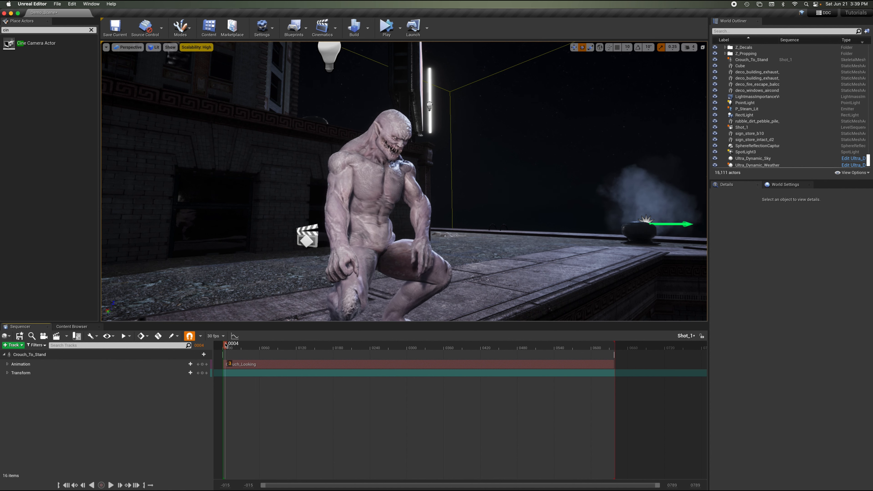
key(g)
key(space)
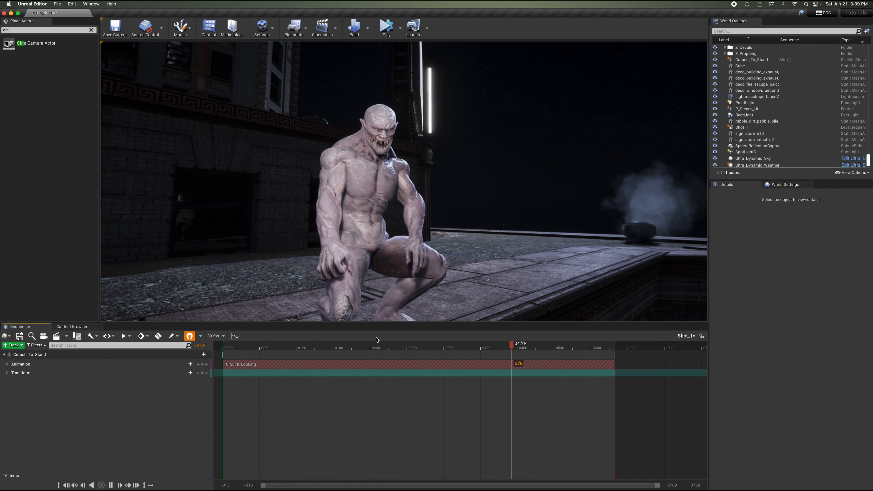
key(space)
Narrow the playback range to a section in the middle of the Crouch_Looking clip and scrub through it.
drag(428, 344, 411, 356)
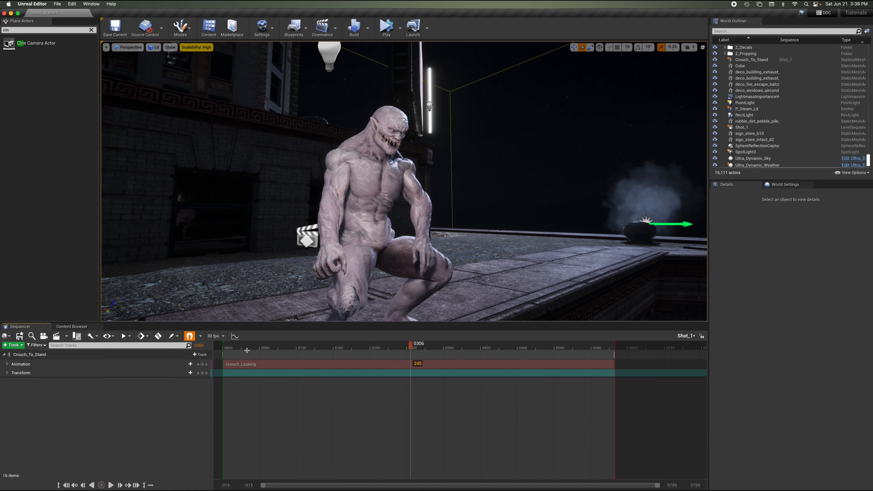
drag(223, 344, 412, 344)
key(space)
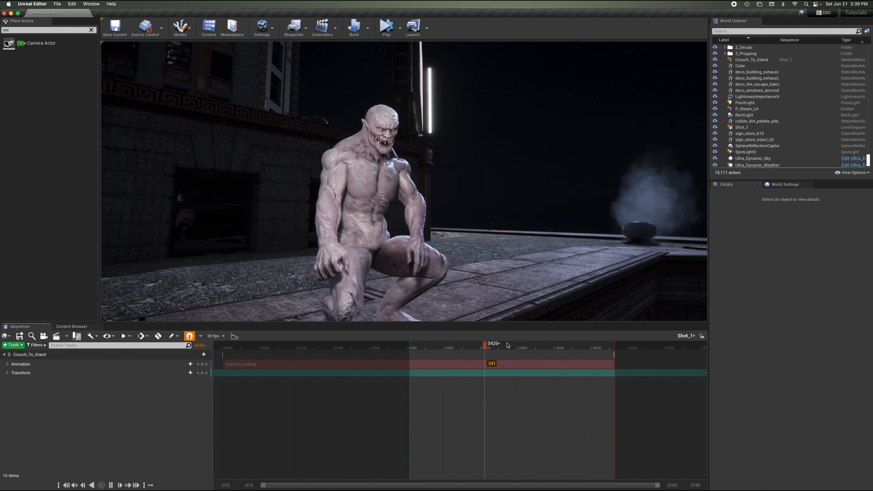
click(521, 345)
drag(520, 347, 515, 347)
drag(570, 344, 516, 347)
mouse_move(443, 349)
mouse_down()
mouse_move(411, 348)
mouse_move(427, 351)
mouse_up()
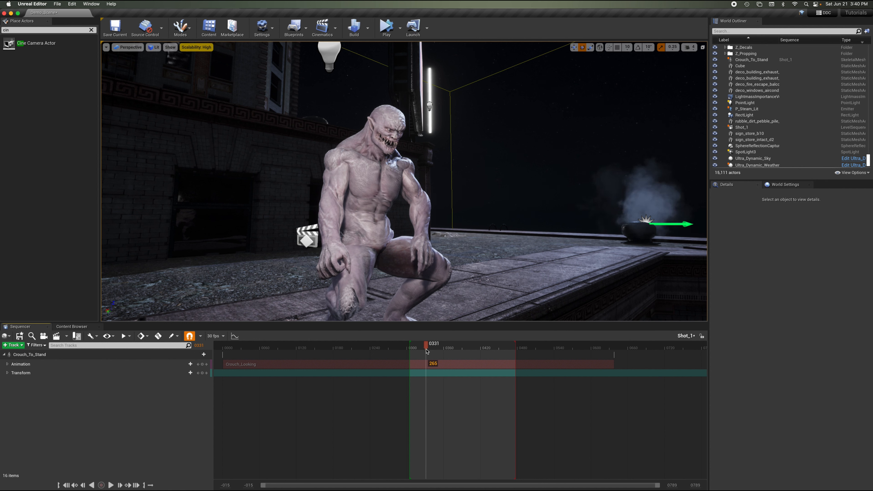
Scrub the sequence playhead back to frame 0315 within the Crouch_Looking clip.
click(483, 350)
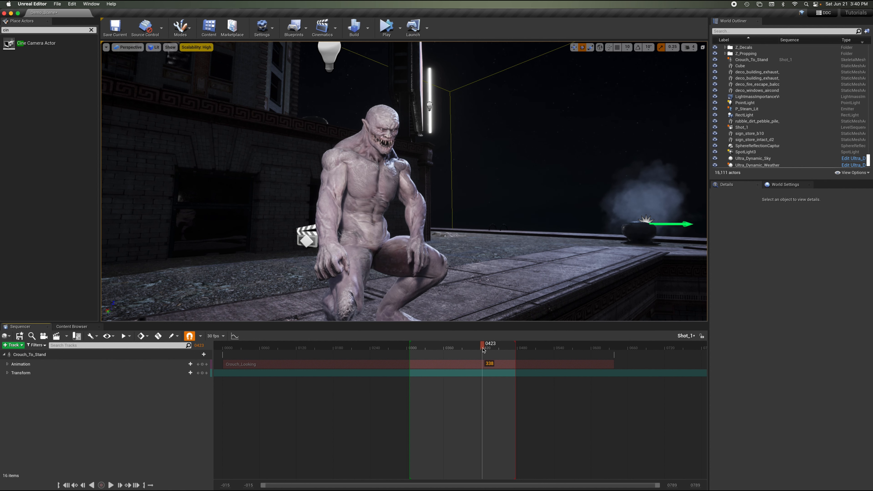
drag(483, 349, 431, 350)
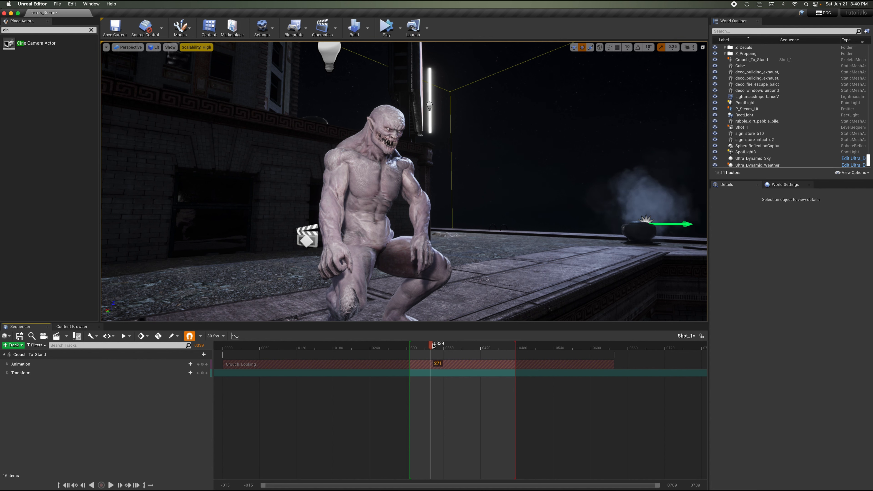
drag(431, 344, 415, 345)
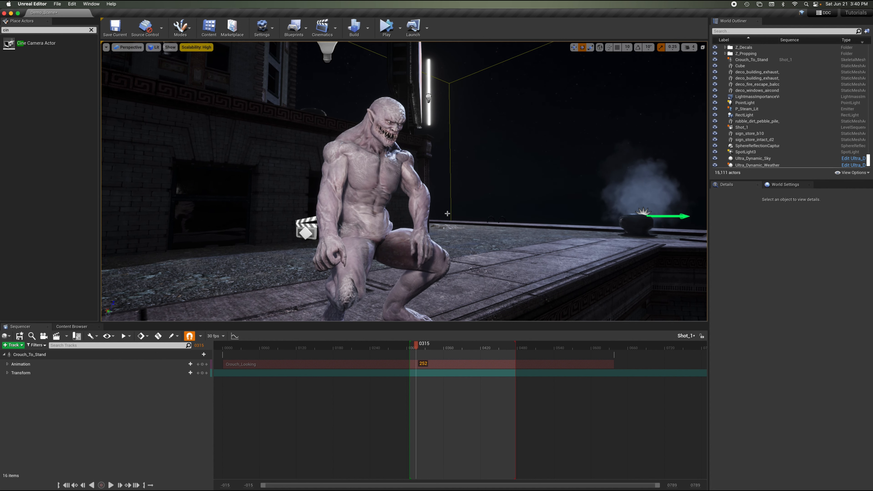
Search the placeable actors for a Cine Camera Actor and place one on the rooftop beside the character.
scroll(447, 213, down, 10)
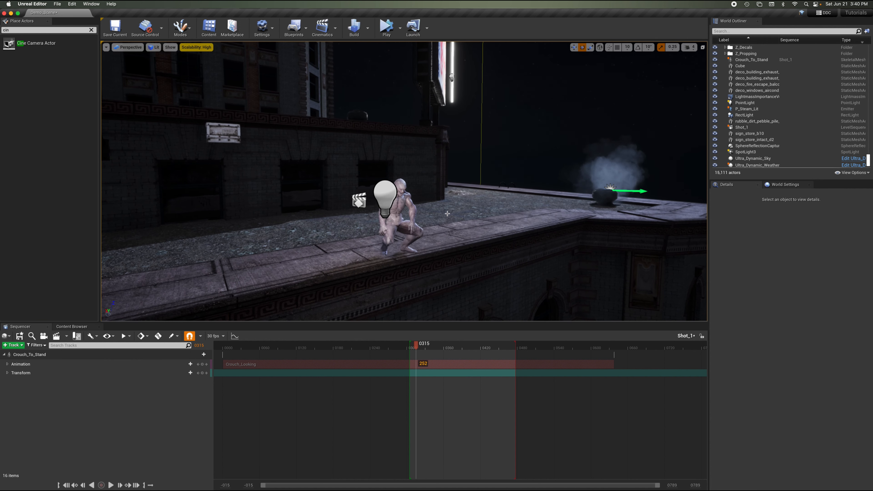
click(56, 31)
click(91, 30)
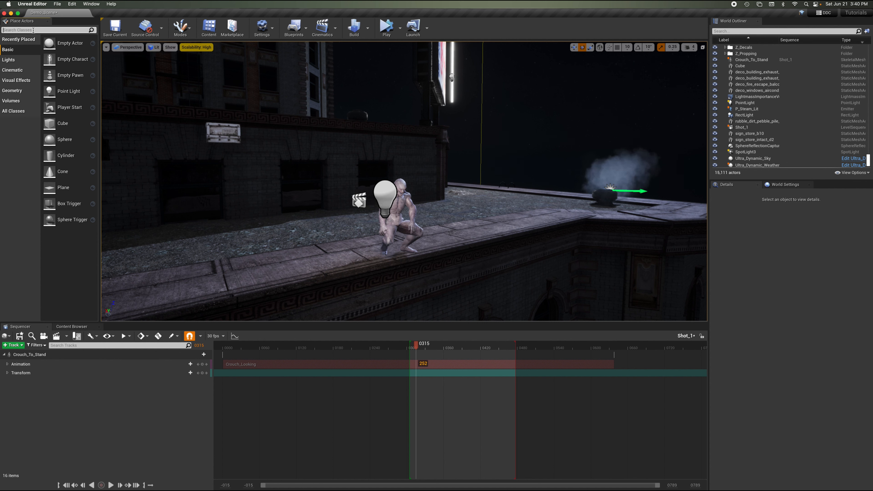
text(ci)
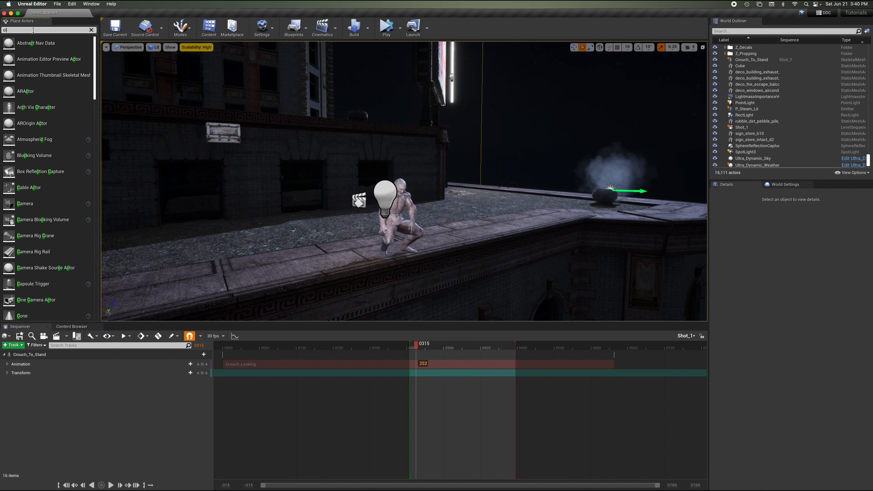
text(n)
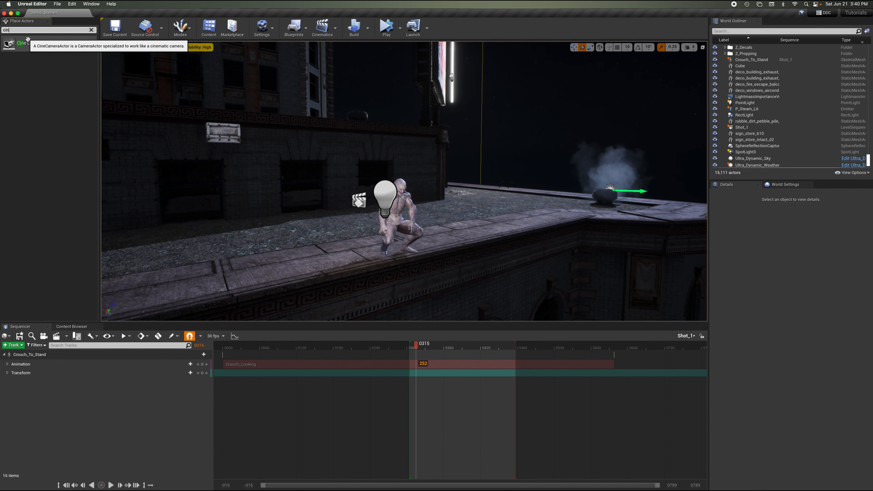
drag(28, 39, 398, 215)
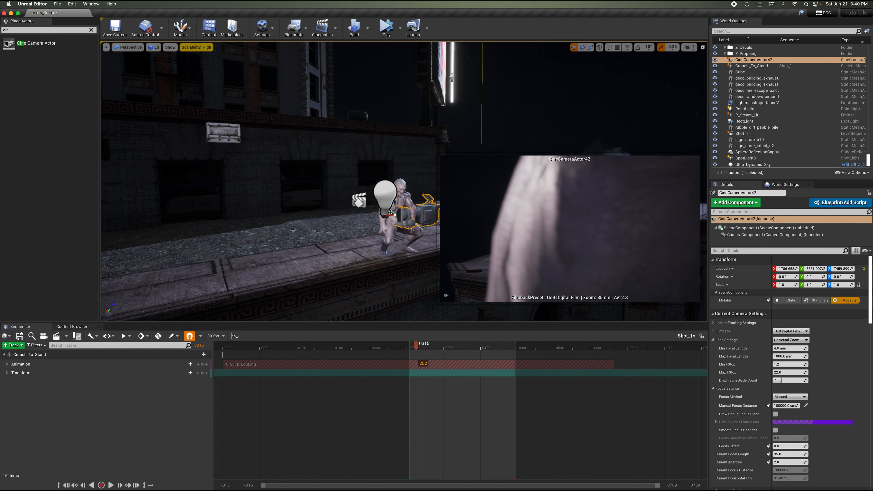
Move the cine camera in front of the character and rotate it to face him.
drag(390, 212, 449, 233)
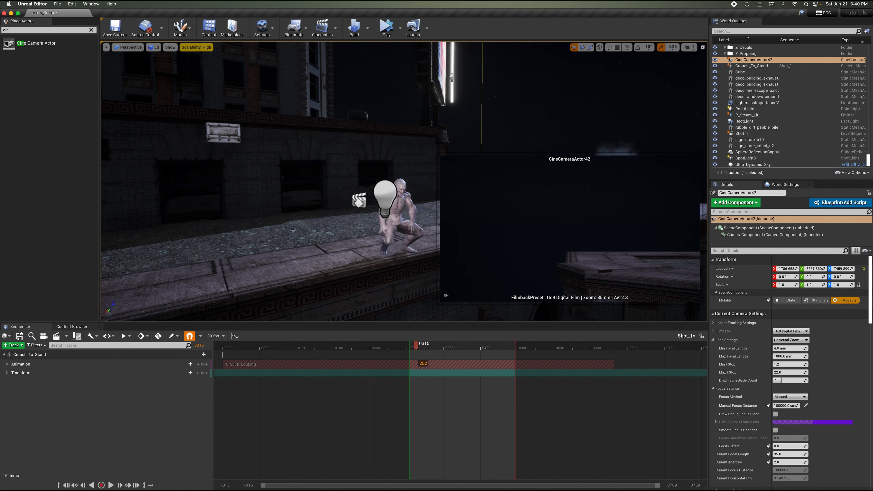
key(f)
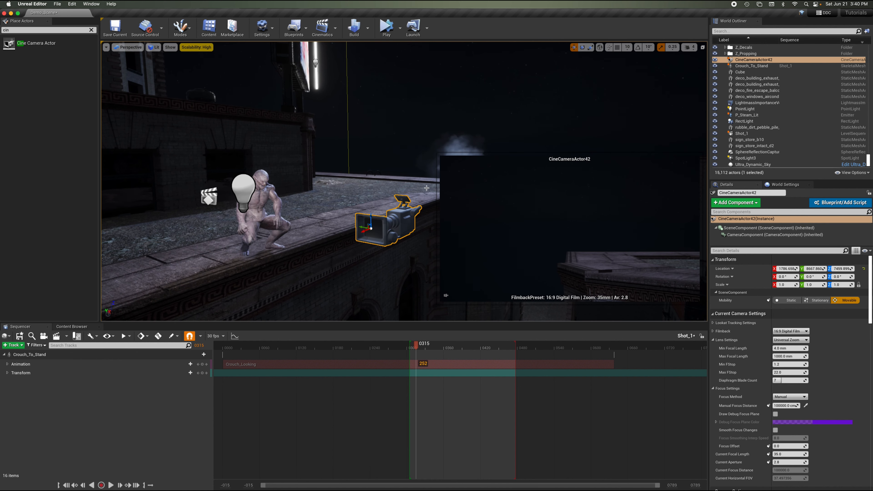
click(582, 48)
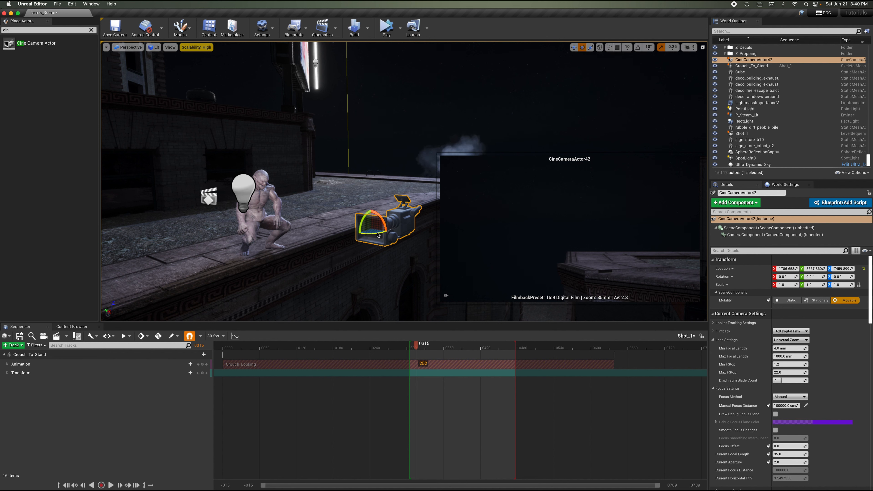
drag(378, 235, 452, 179)
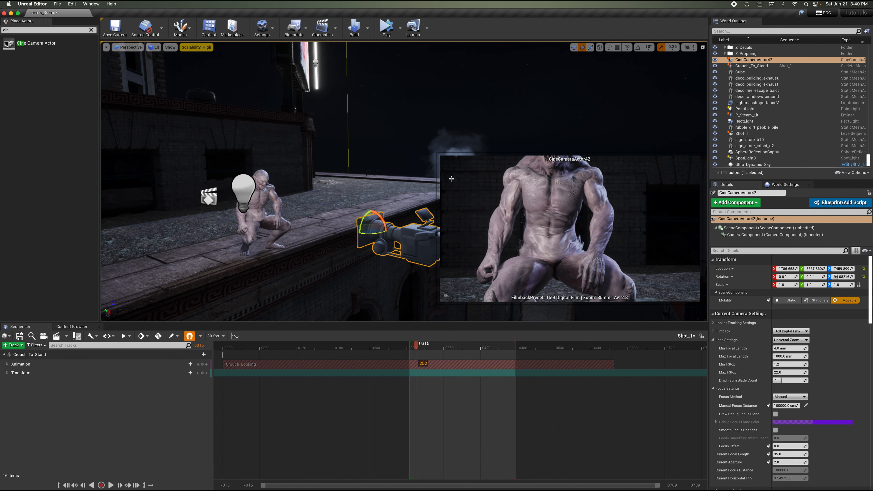
Reposition the cine camera closer to the character and fine-tune its yaw rotation to frame him.
click(575, 49)
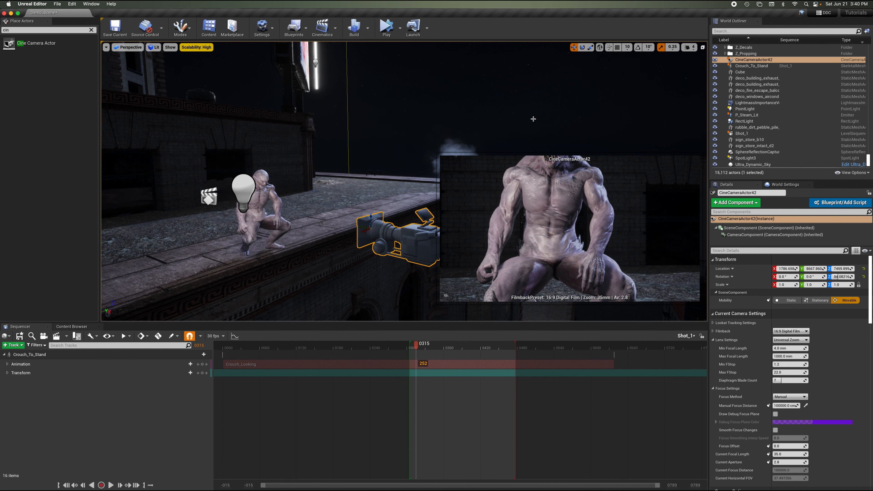
mouse_move(370, 215)
mouse_down()
mouse_move(368, 203)
mouse_move(365, 211)
mouse_up()
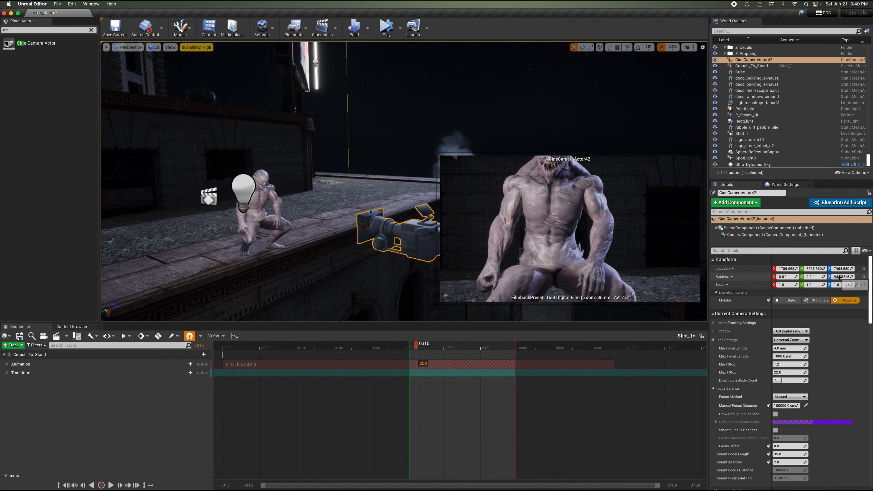
mouse_move(843, 277)
mouse_down()
mouse_move(852, 277)
mouse_move(828, 277)
mouse_up()
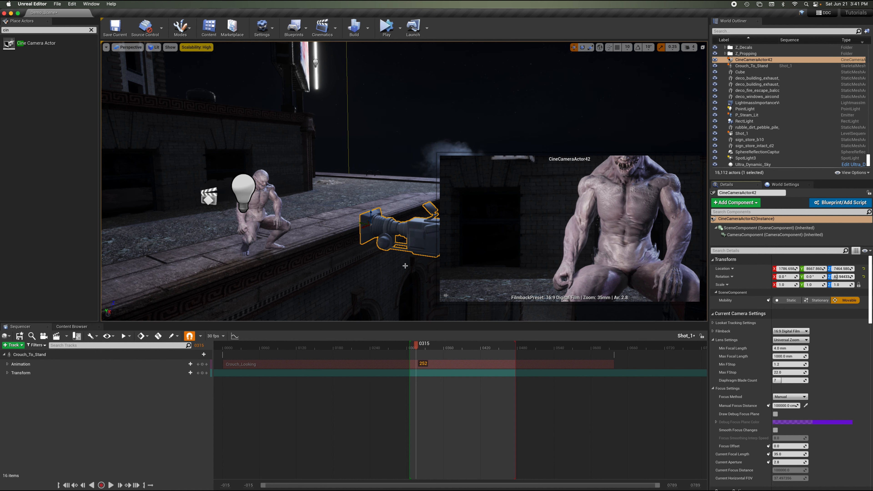
drag(364, 227, 265, 282)
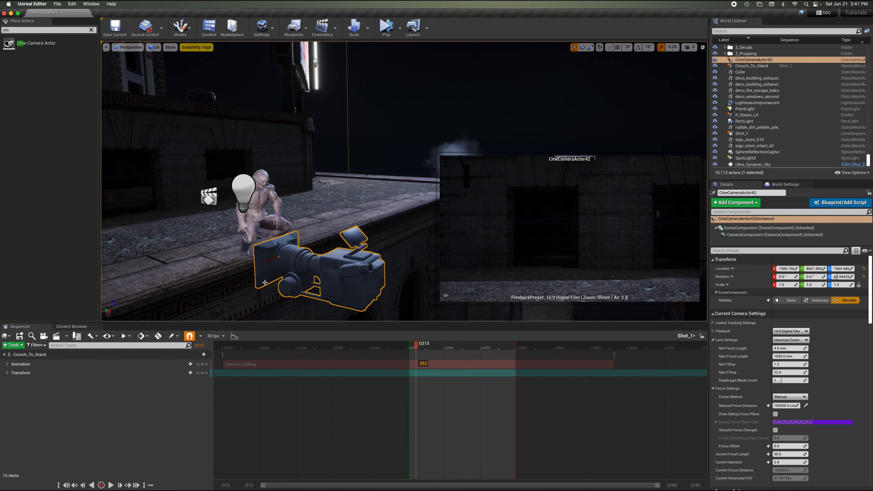
drag(277, 244, 171, 238)
right_drag(233, 190, 213, 190)
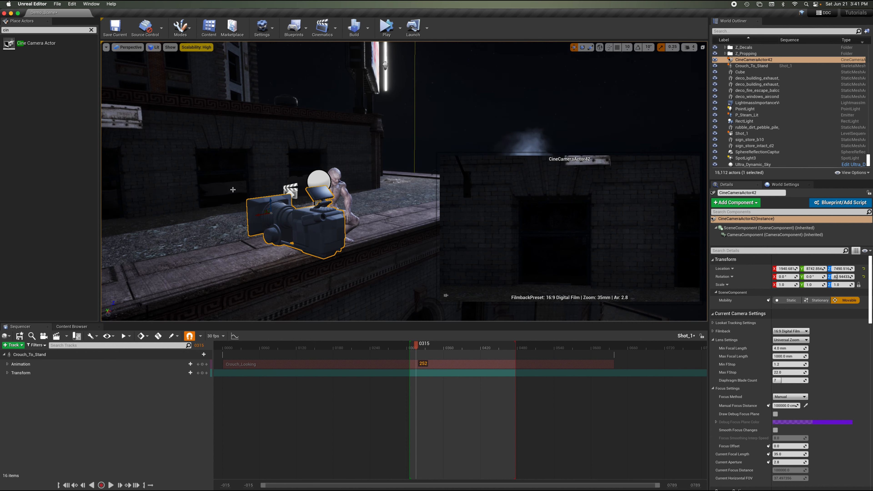
drag(842, 277, 849, 277)
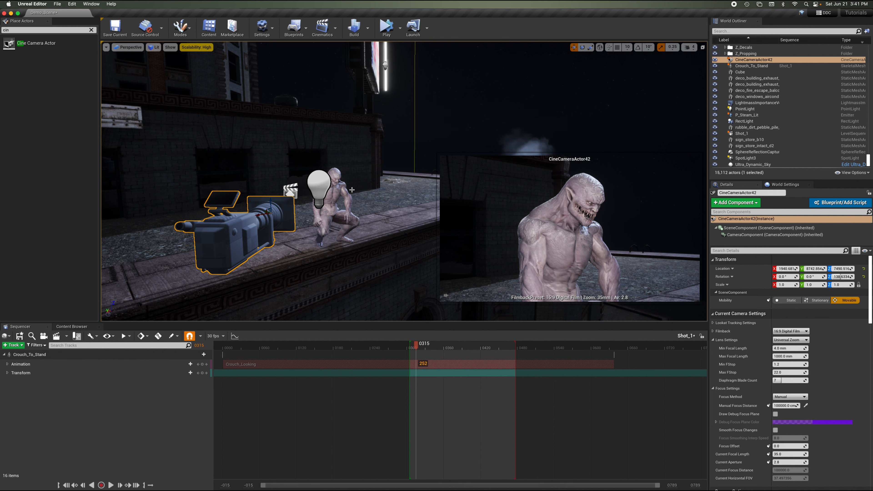
Pilot the cine camera to look through it, then stop piloting.
key(ctrl+shift+p)
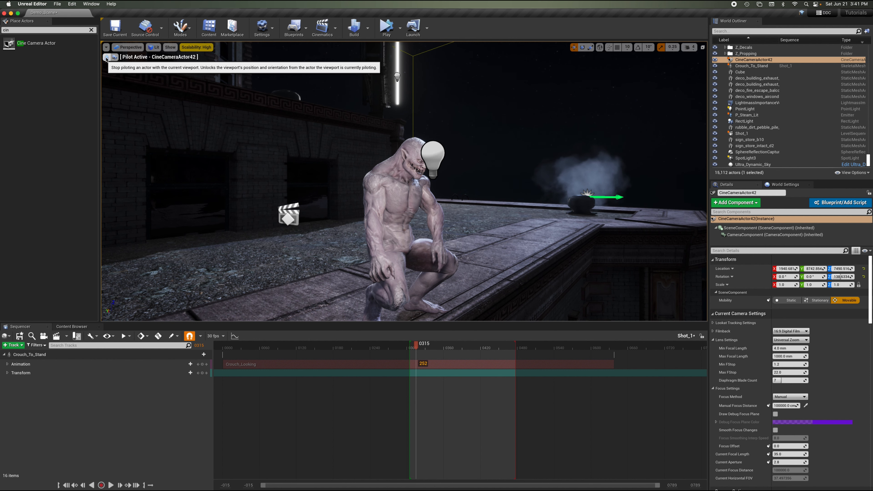
right_drag(424, 94, 425, 94)
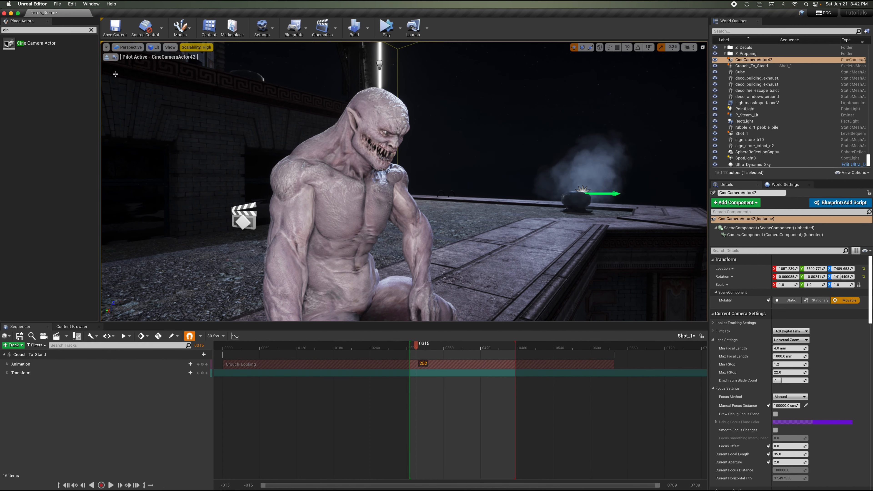
click(106, 57)
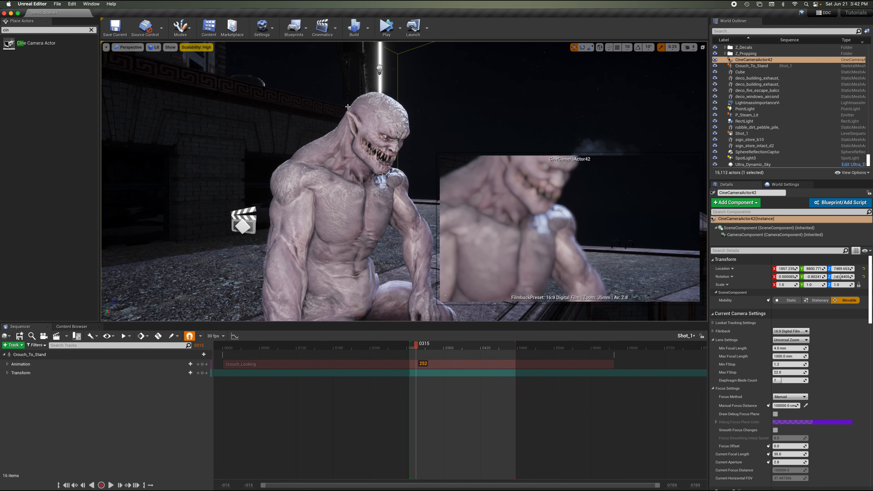
right_drag(481, 114, 480, 114)
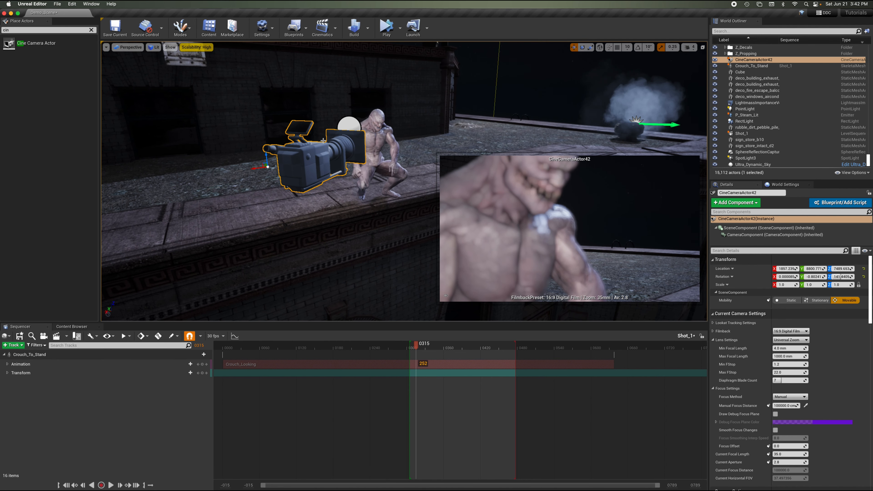
Add the cine camera to the Shot_1 sequence and collapse the Crouch_To_Stand track.
click(334, 162)
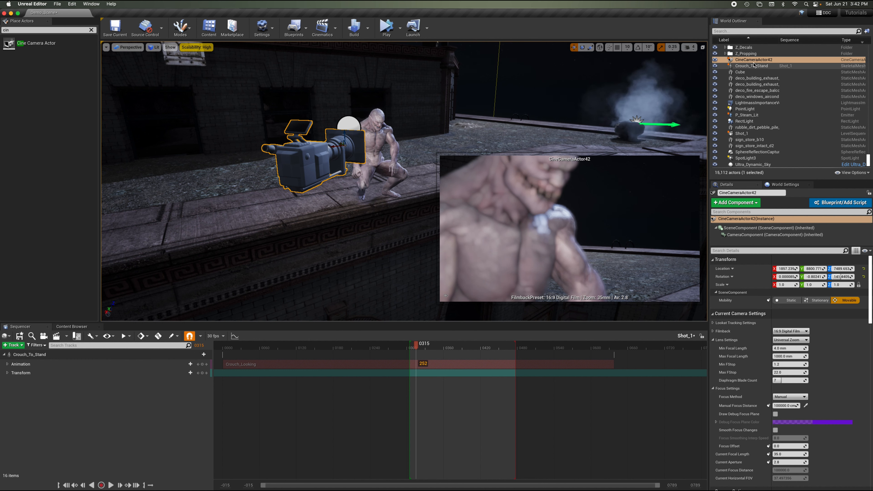
click(732, 61)
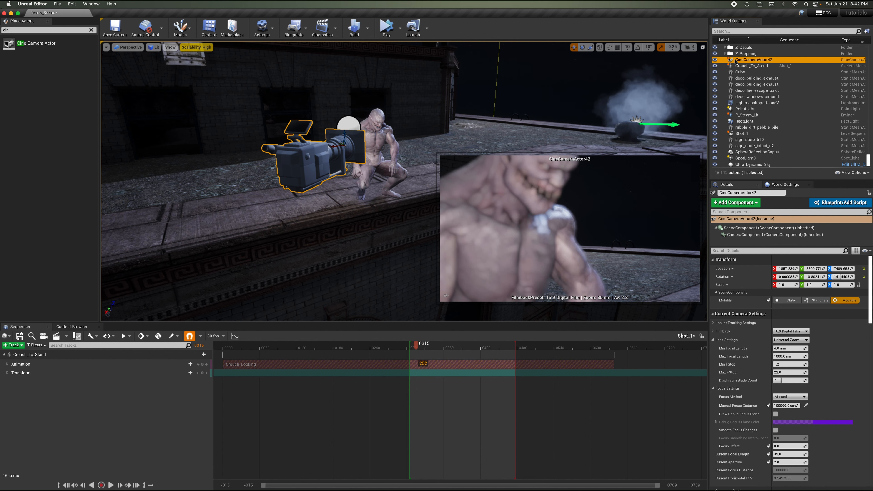
drag(732, 62, 107, 387)
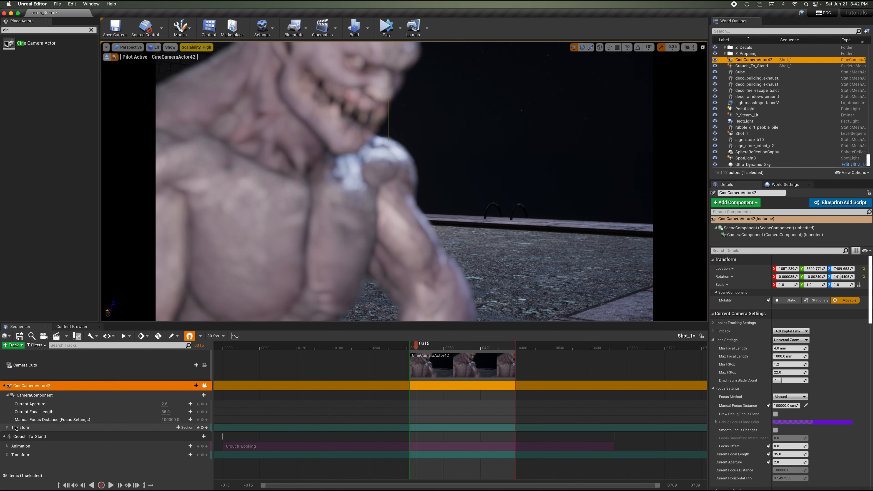
click(4, 436)
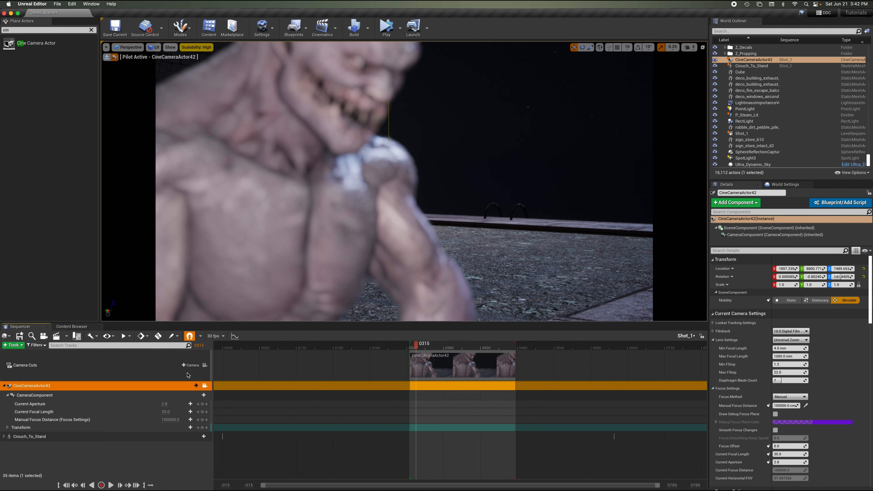
Lock the viewport to the cine camera and fly it back to frame the whole crouching character.
click(206, 367)
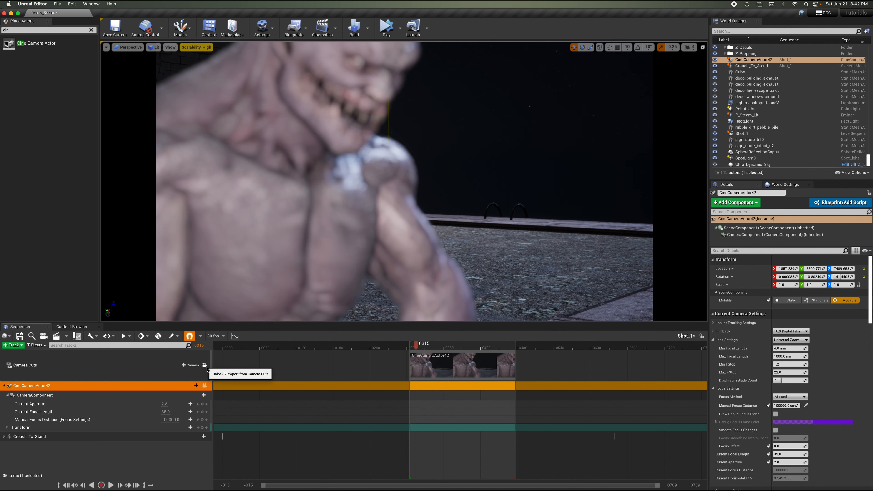
click(205, 365)
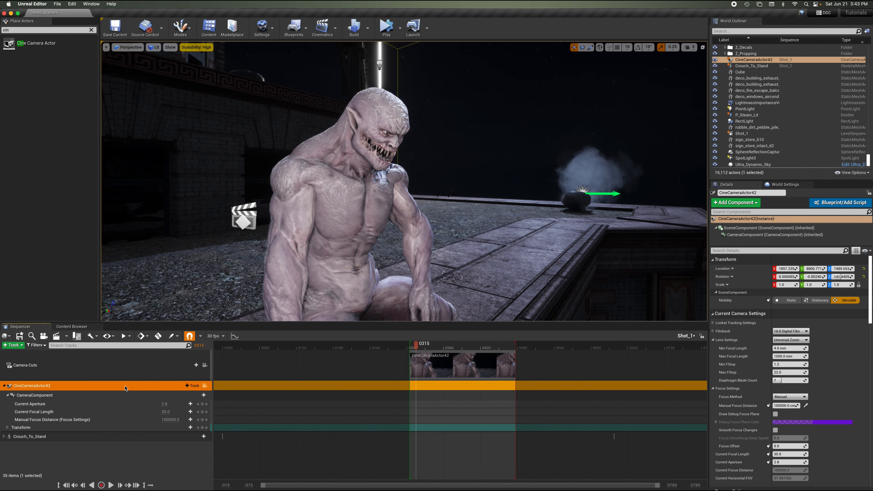
click(205, 386)
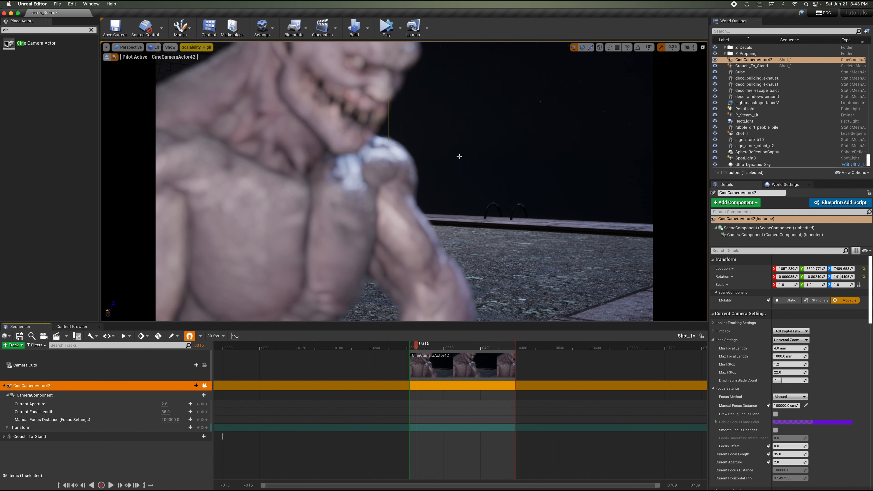
mouse_move(451, 148)
right_down()
mouse_move(454, 165)
mouse_move(451, 149)
right_up()
key(s)
key(s)
key(a)
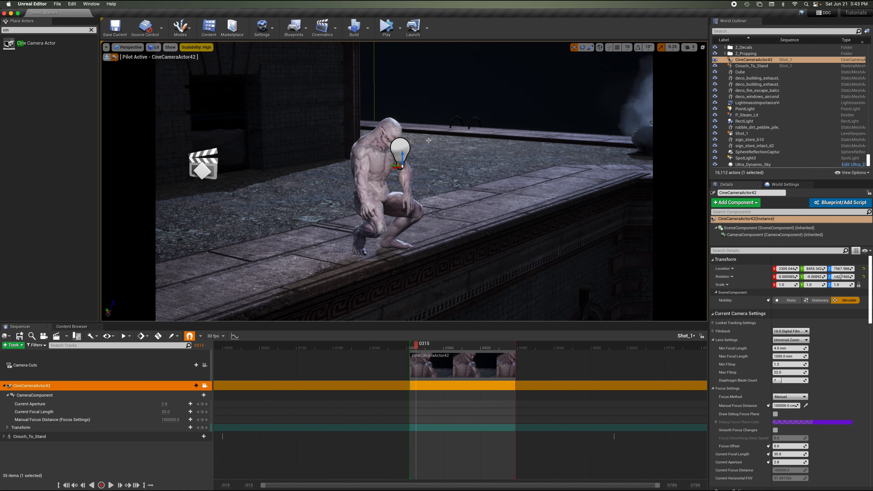
right_drag(427, 139, 427, 139)
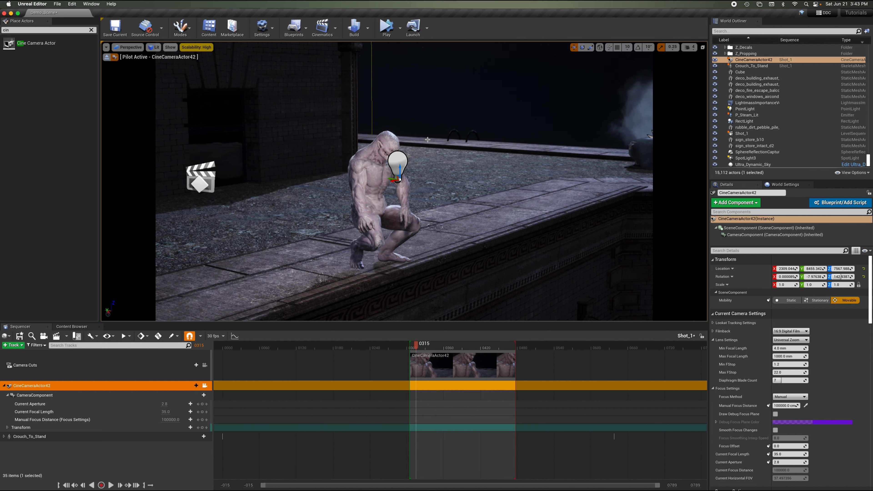
Toggle game view to preview the camera's framing without editor icons.
key(g)
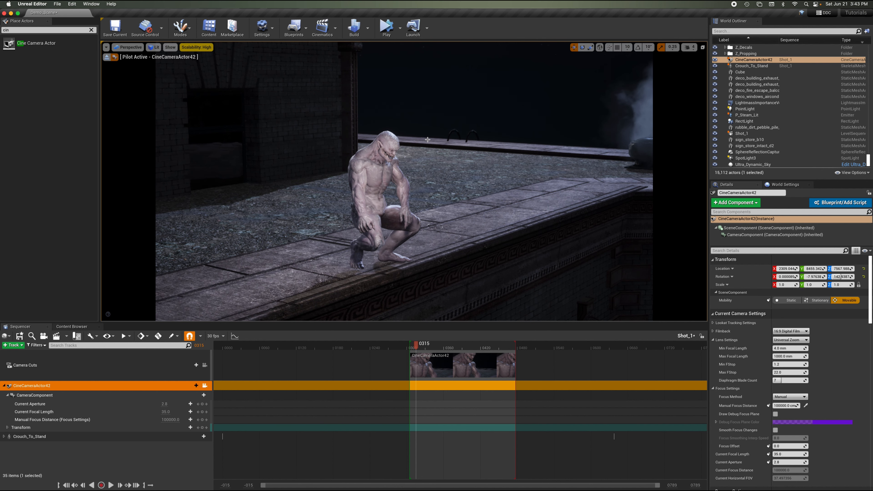
key(g)
key(g)
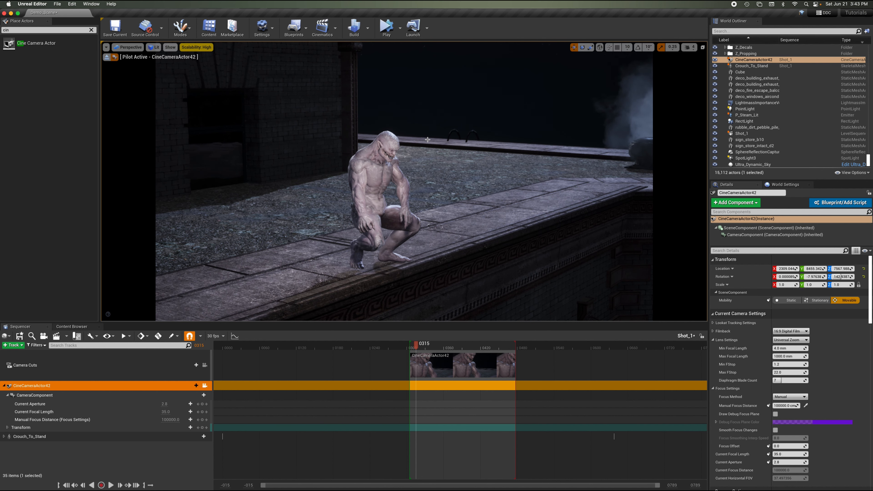
key(g)
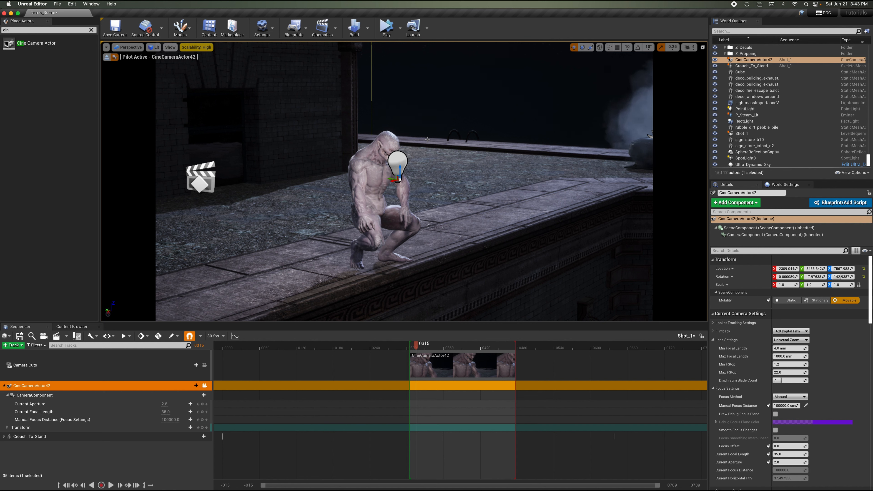
key(g)
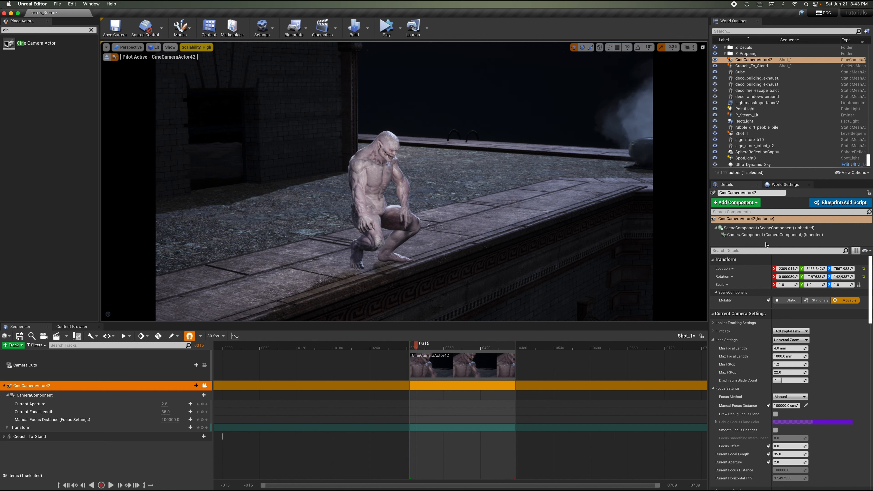
Set the cine camera's filmback to a custom sensor of 24 mm width and 10 mm height.
click(714, 331)
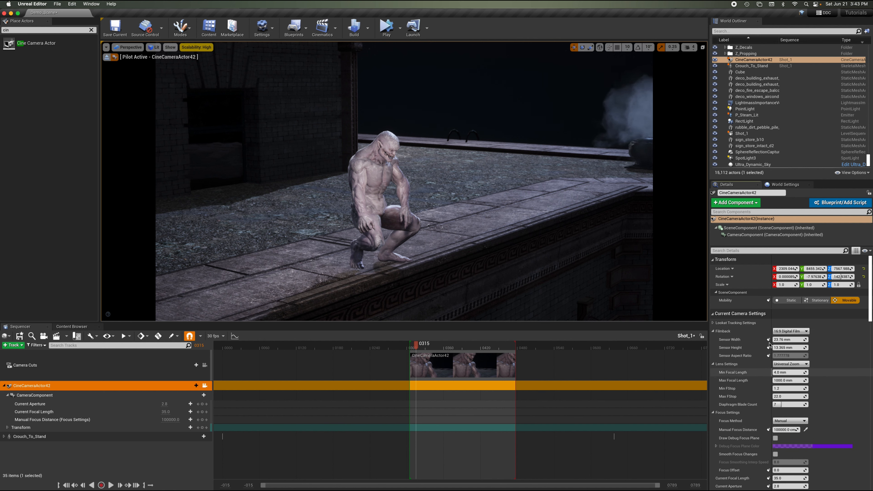
click(800, 332)
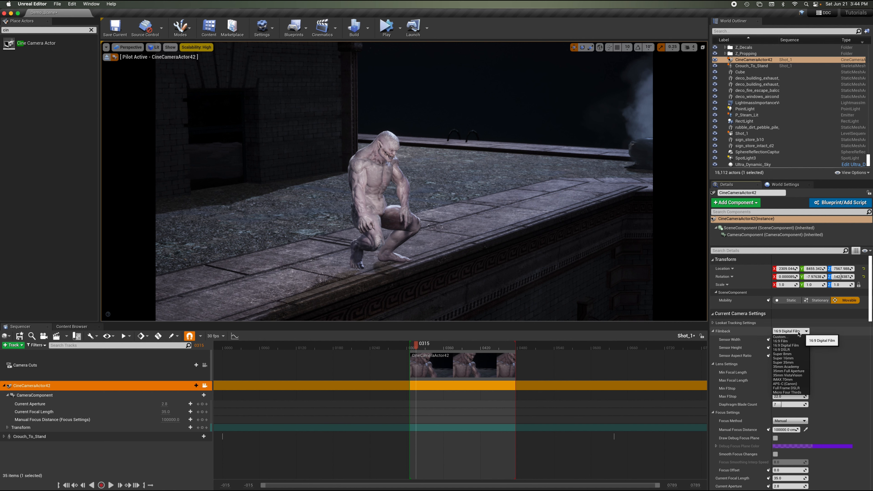
click(798, 345)
click(792, 340)
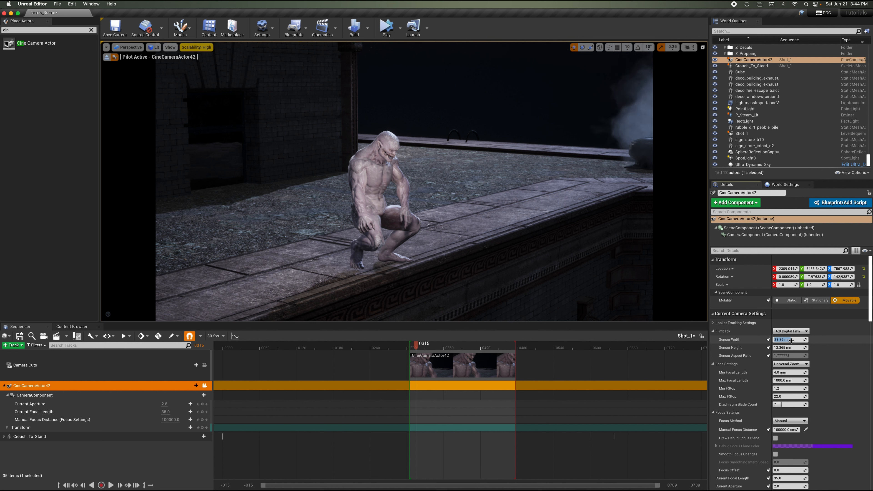
text(24)
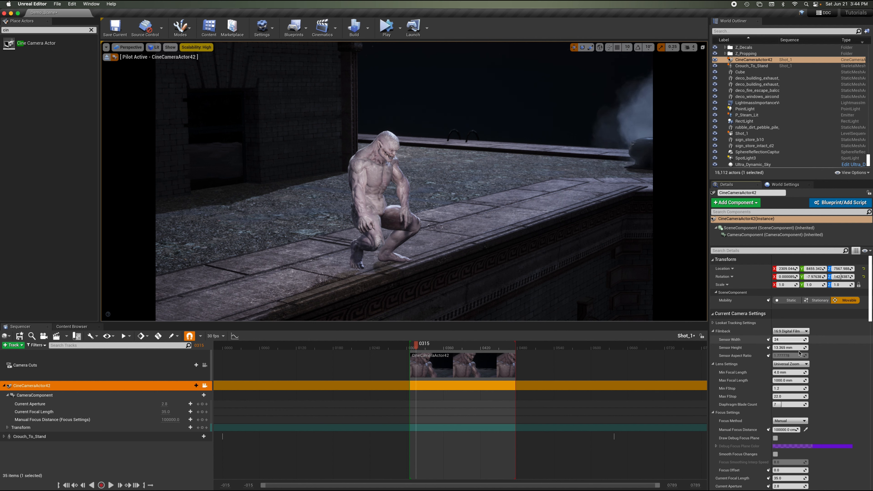
click(790, 347)
text(1)
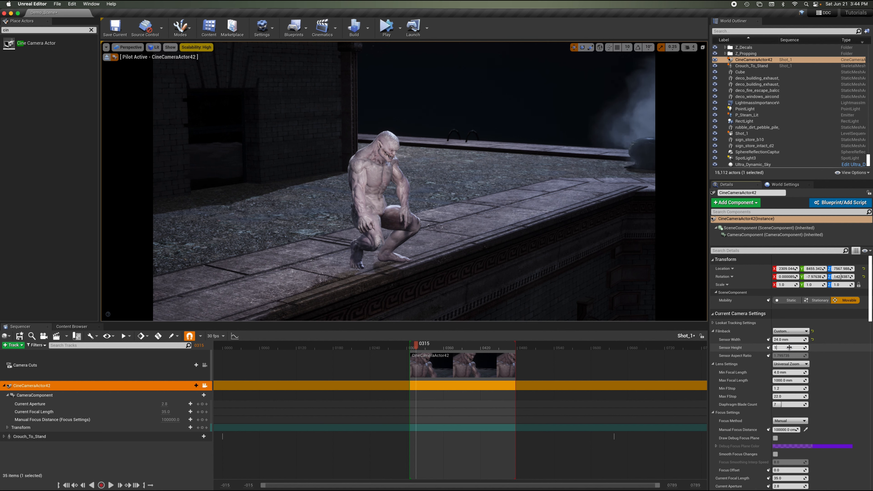
text(0)
key(Return)
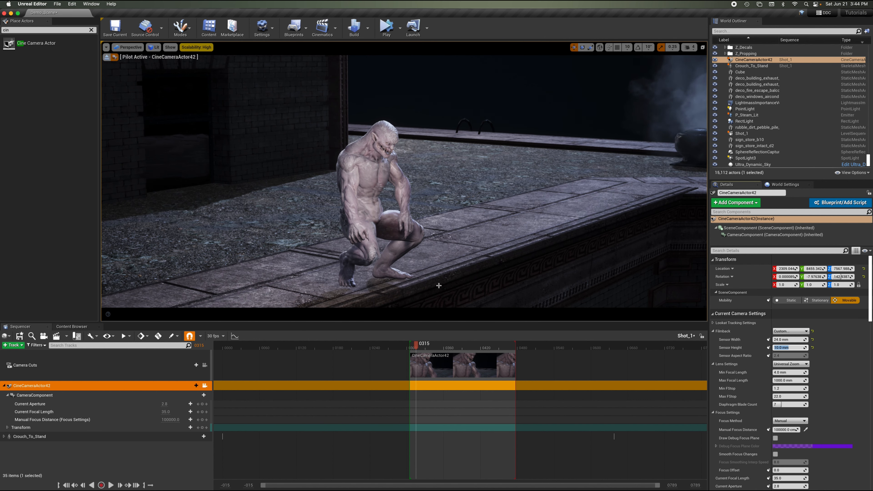
mouse_move(422, 323)
mouse_down()
mouse_move(427, 406)
mouse_move(429, 306)
mouse_move(429, 330)
mouse_up()
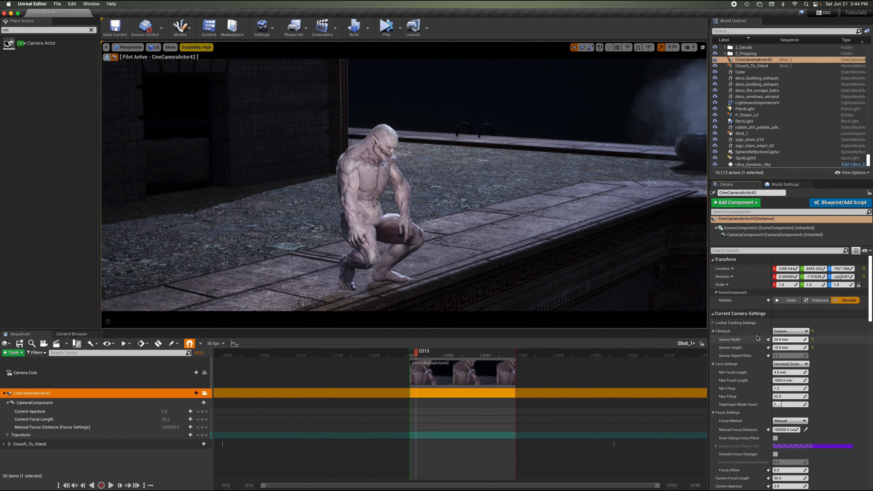
Set the lens settings' minimum and maximum focal lengths to 50 mm.
click(816, 336)
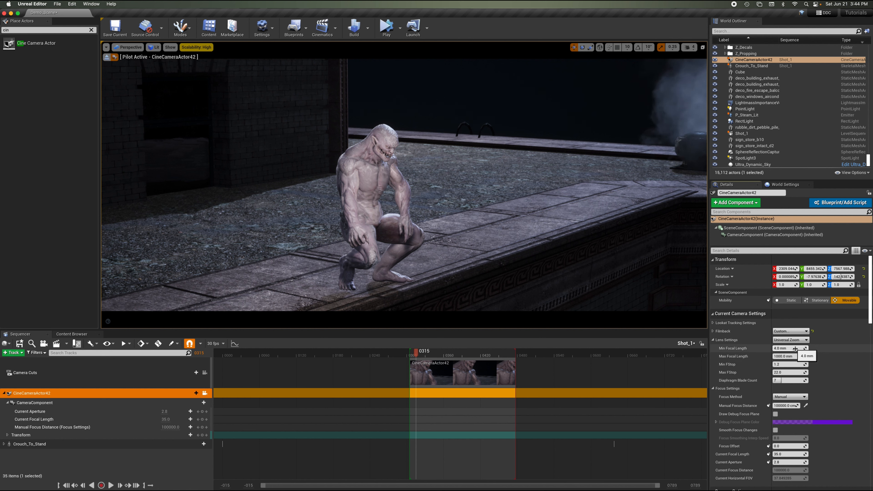
drag(795, 349, 800, 349)
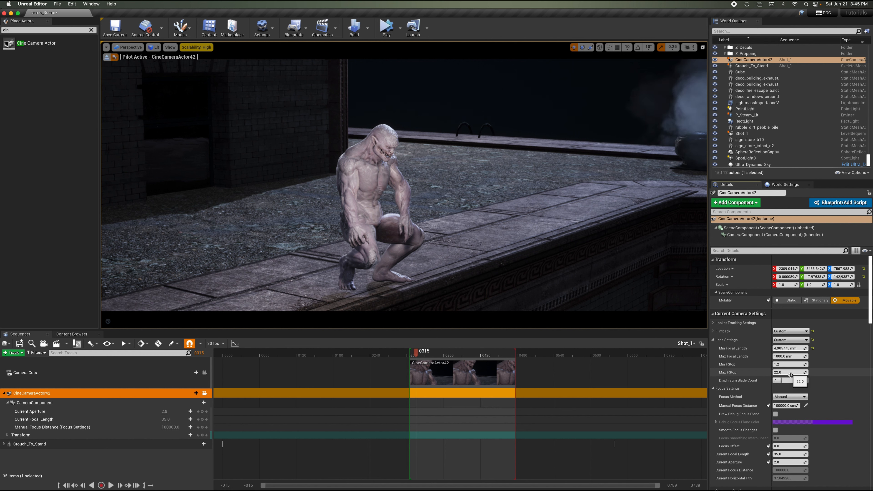
click(789, 348)
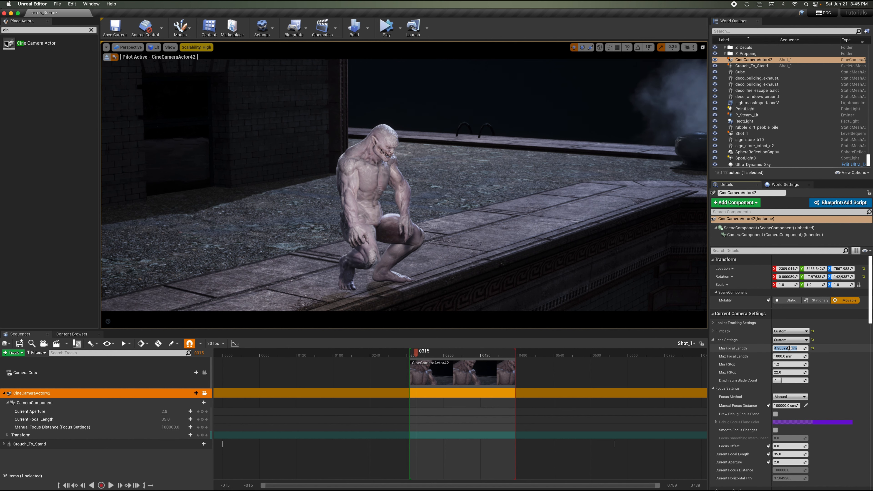
text(50)
key(Return)
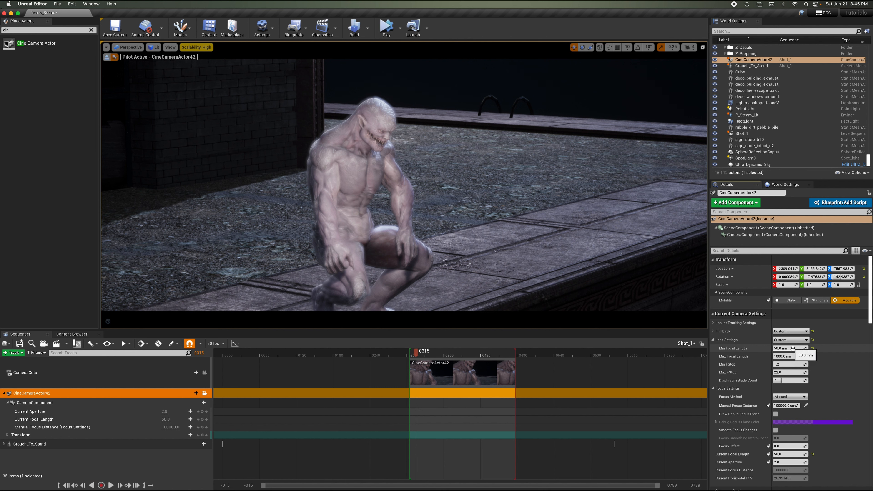
click(792, 348)
text(35)
key(Return)
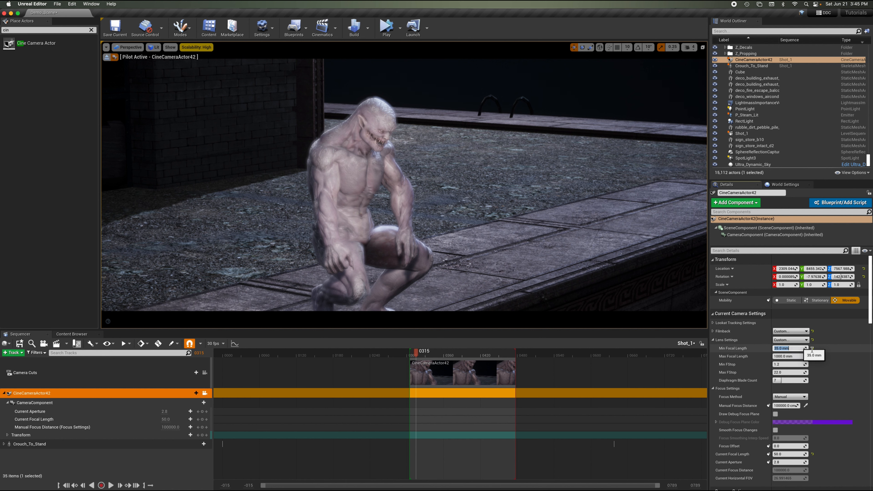
click(853, 360)
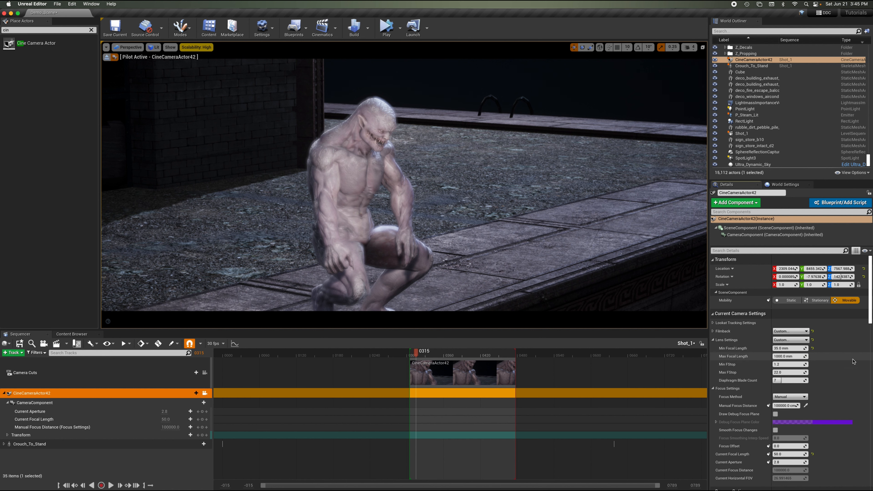
click(794, 356)
text(50)
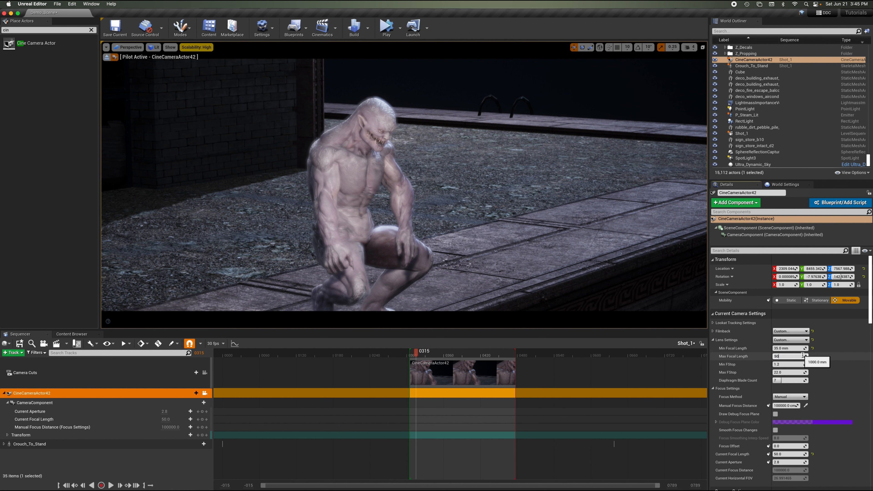
key(Return)
text(35)
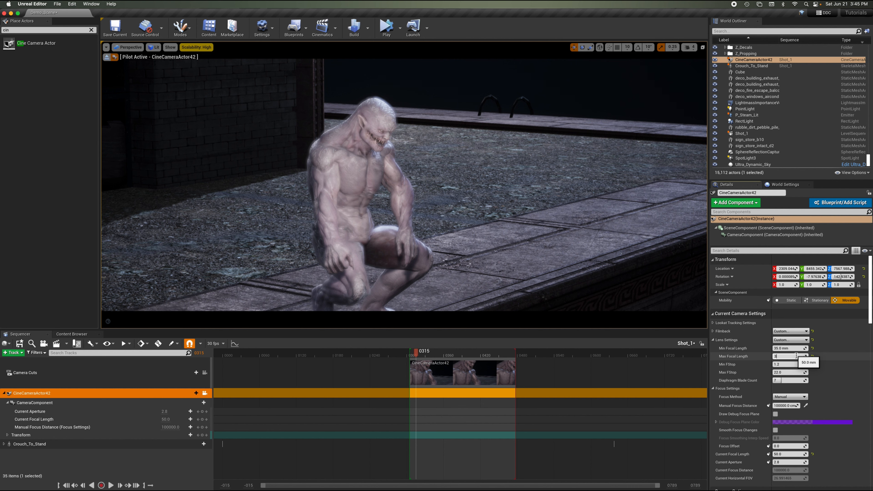
key(Return)
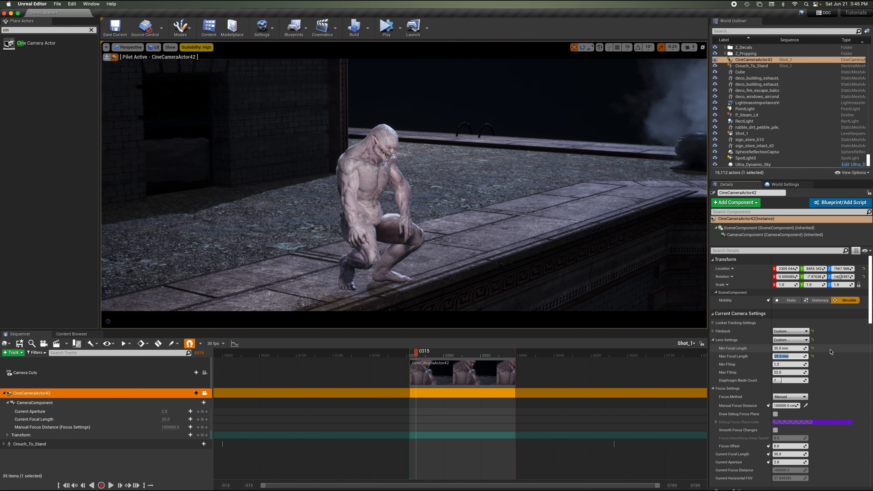
click(795, 349)
text(50)
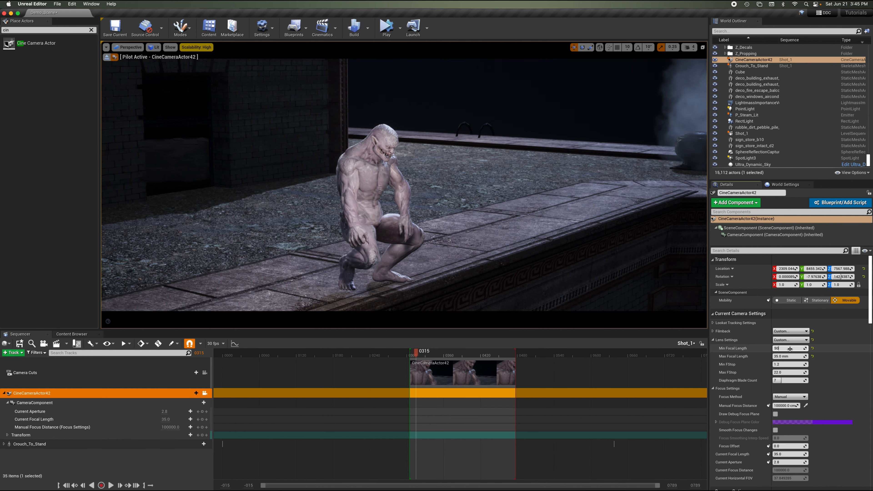
key(Return)
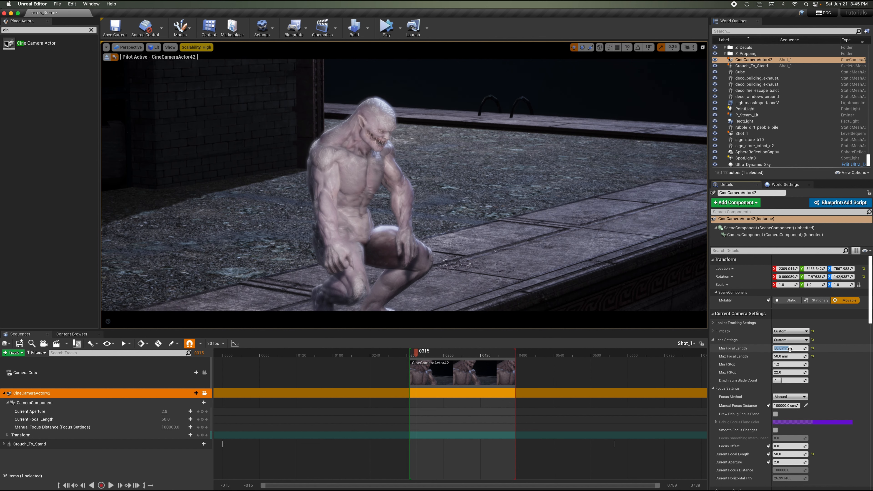
click(833, 355)
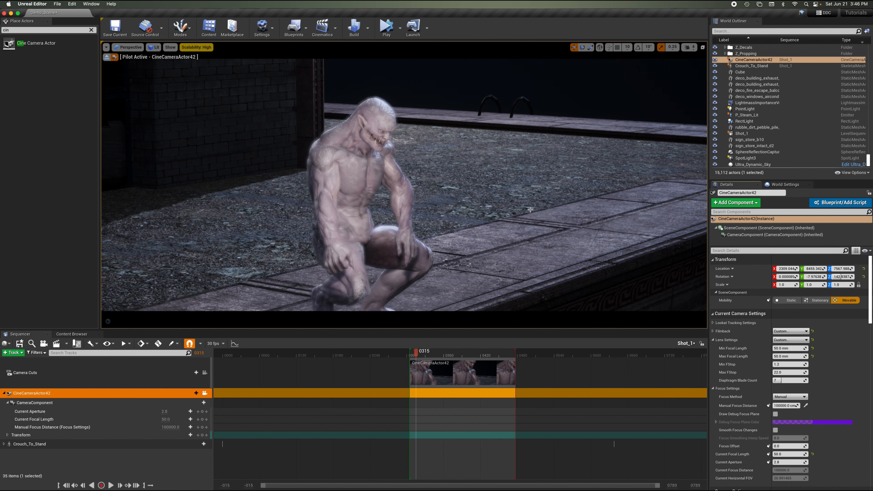
Fly the piloted camera in close to frame the character's head and shoulders.
right_drag(517, 176, 517, 176)
key(w)
key(a)
key(w)
key(a)
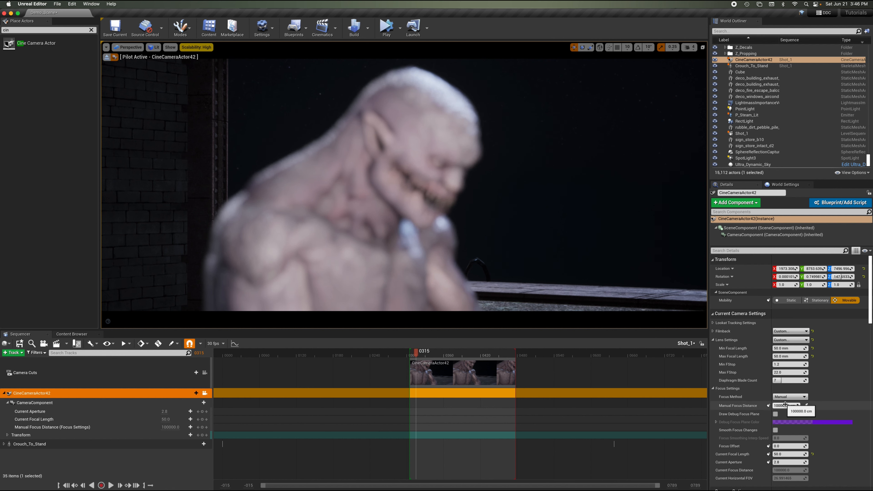
Set the manual focus distance by sampling scene depth on the character's face.
drag(786, 405, 768, 405)
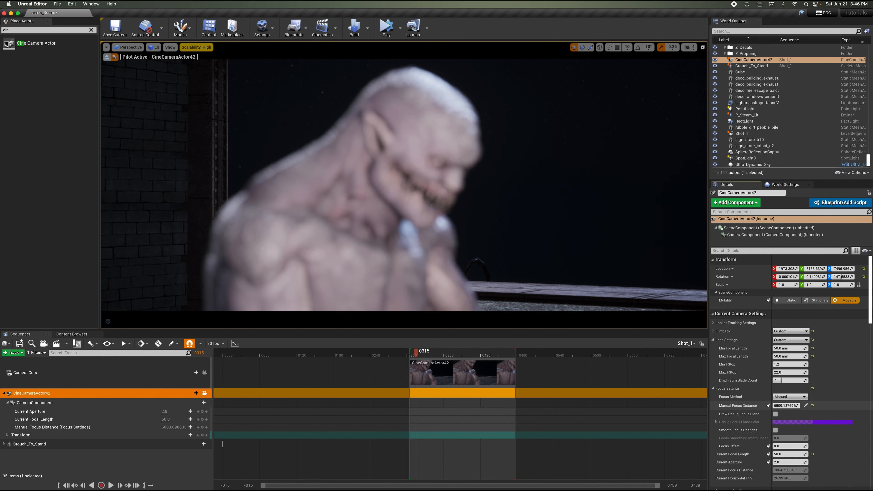
drag(785, 406, 736, 405)
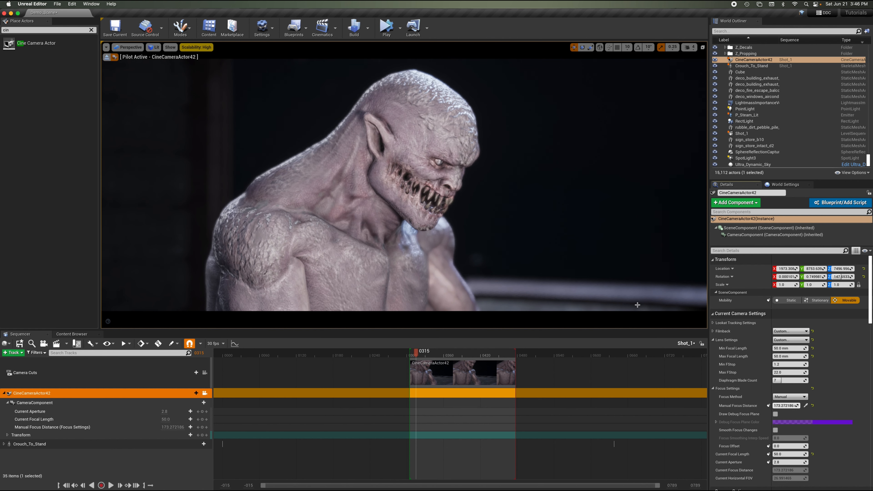
click(806, 406)
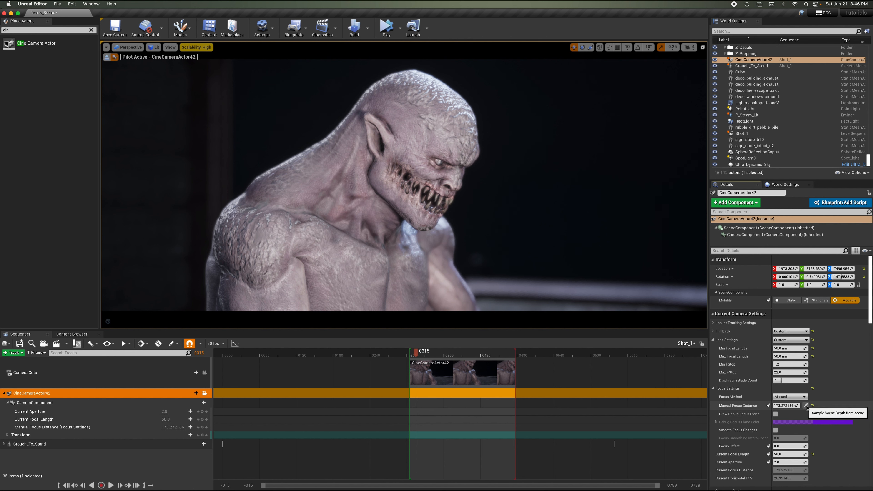
click(461, 161)
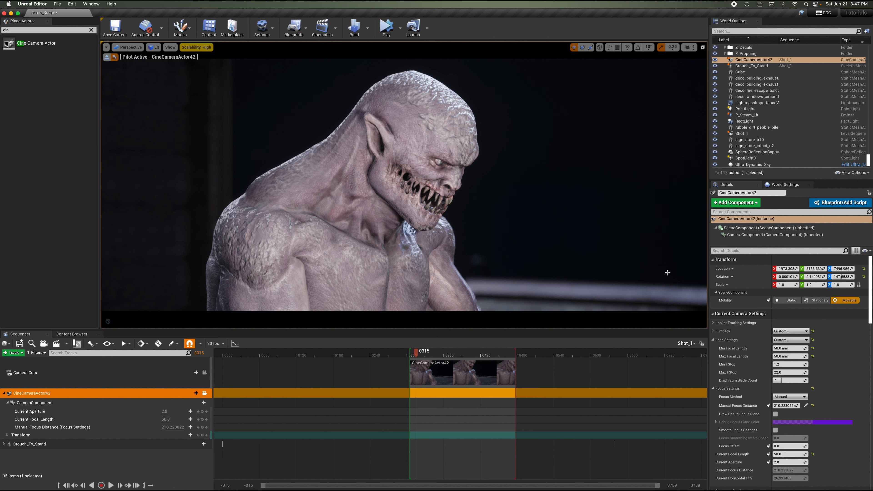
Set the minimum f-stop to 4.
click(790, 364)
text(4)
key(Return)
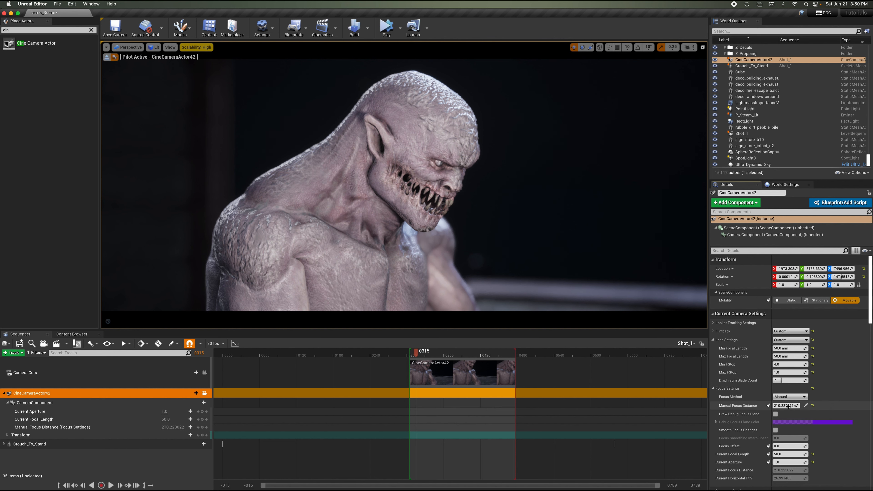
Scrub the manual focus distance, then re-sample scene depth on the character's face to refocus.
drag(788, 406, 814, 406)
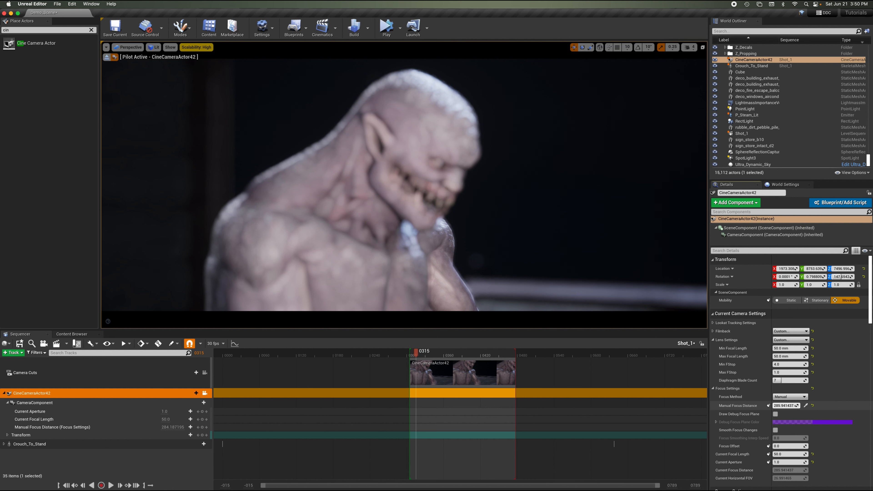
drag(785, 406, 771, 406)
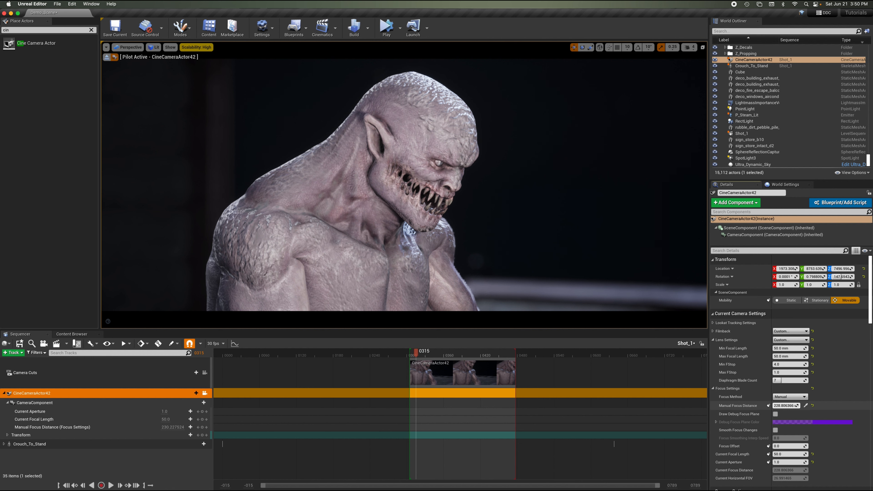
drag(772, 405, 771, 406)
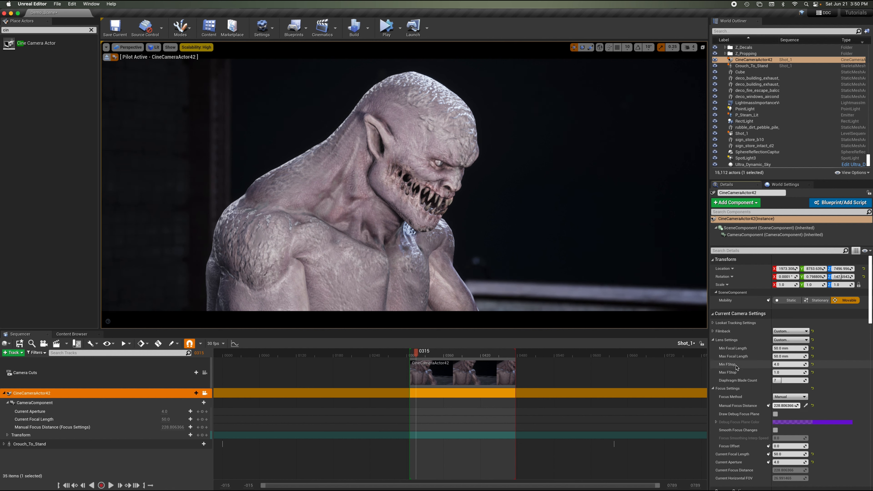
click(805, 406)
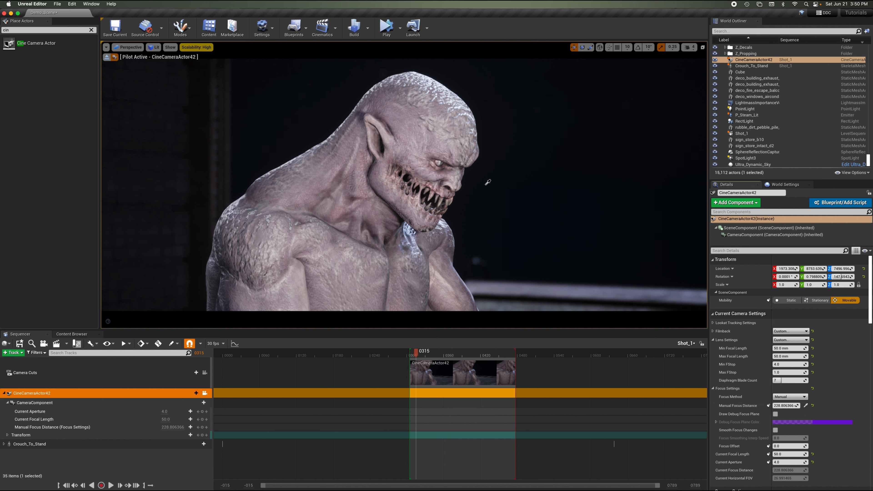
click(463, 161)
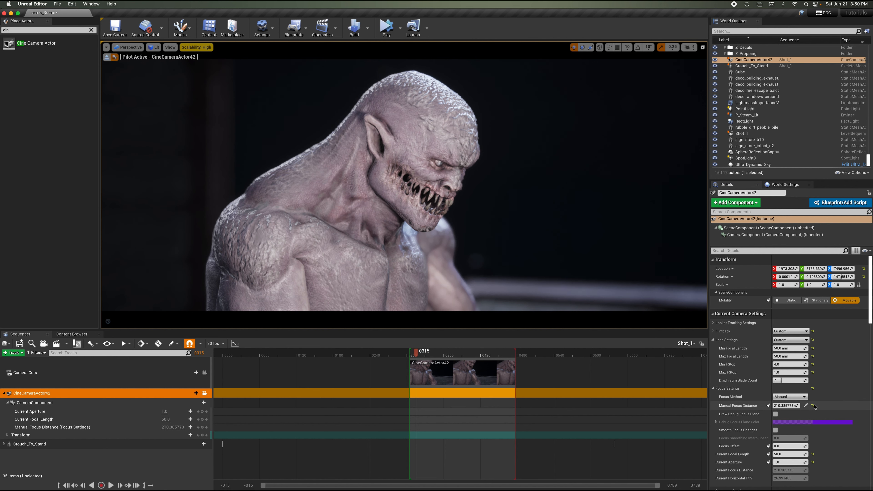
click(806, 406)
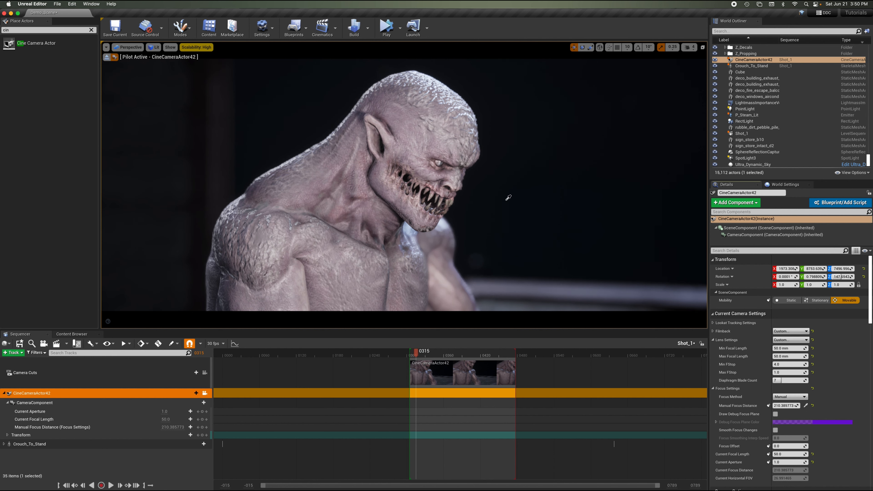
click(470, 152)
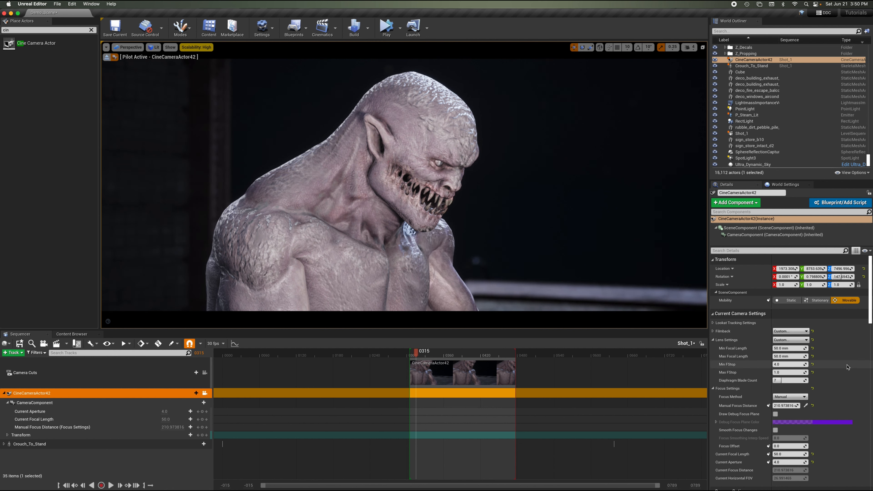
Set the minimum f-stop to 6.
click(787, 364)
click(834, 367)
click(787, 364)
key(Return)
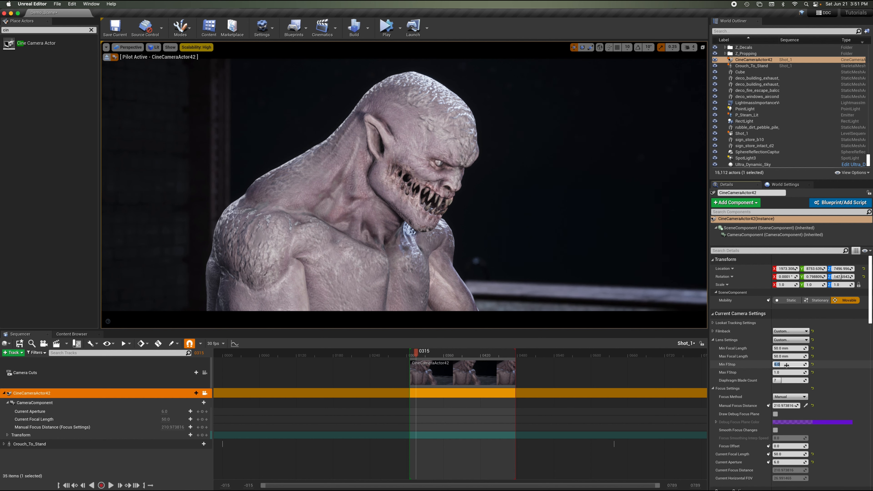
text(7)
key(Return)
key(Return)
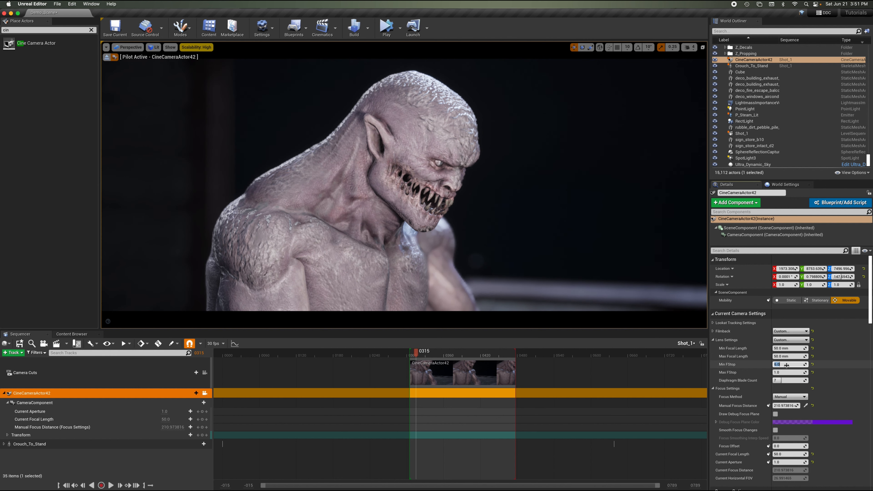
Re-sample scene depth on the character's face to reset the manual focus distance.
click(836, 367)
click(805, 406)
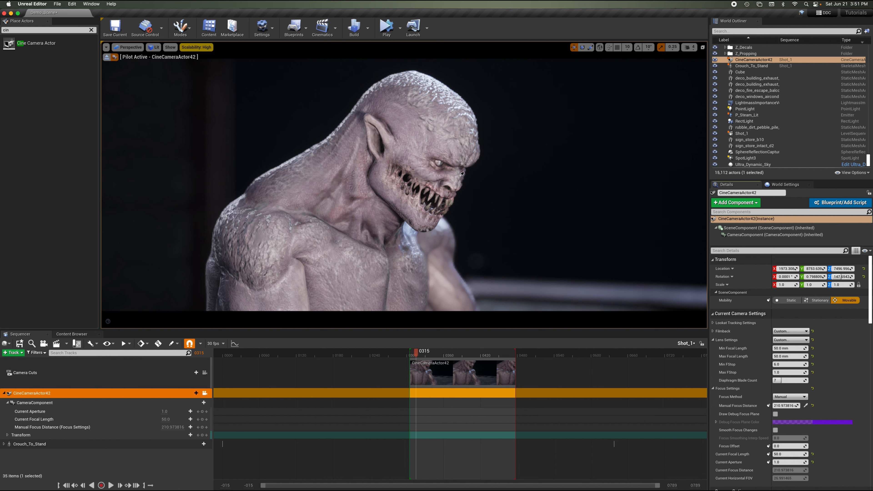
click(465, 155)
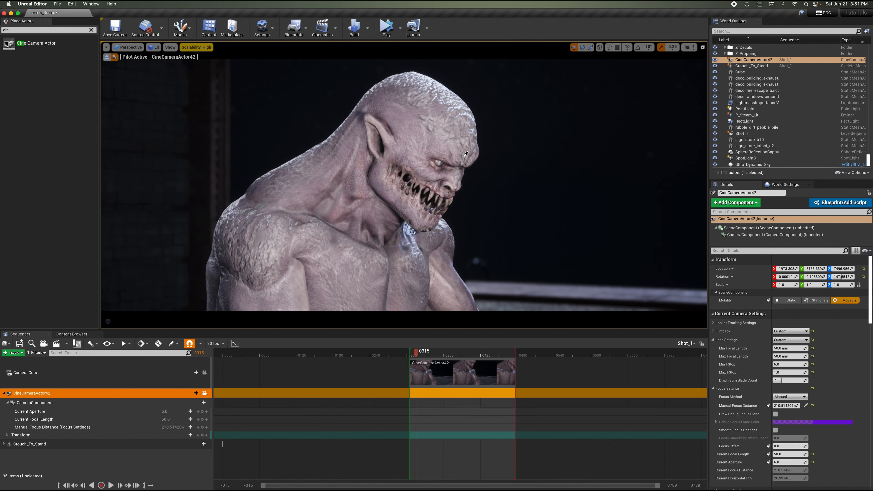
Save all changes and stop piloting the cine camera.
click(58, 4)
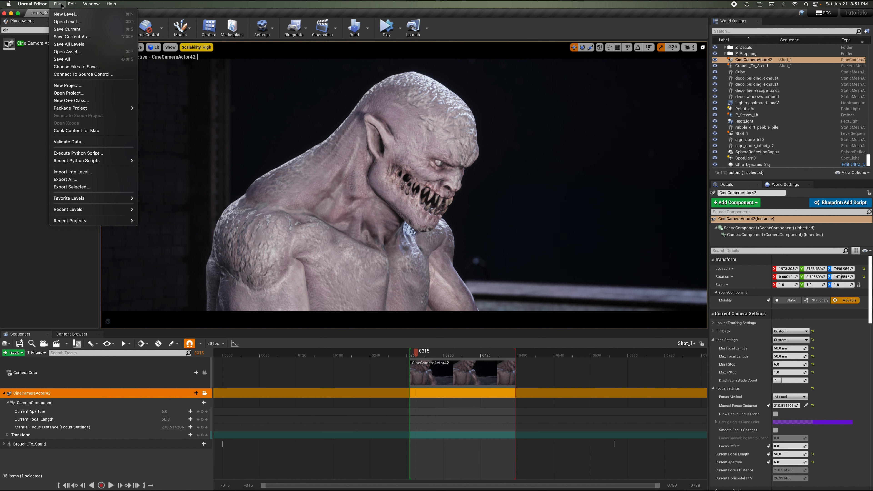
click(69, 60)
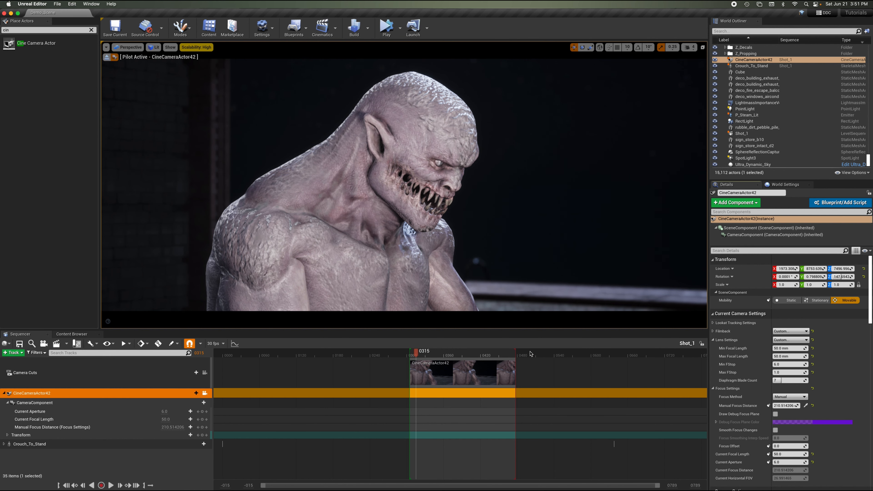
click(107, 57)
right_drag(378, 129, 378, 129)
key(g)
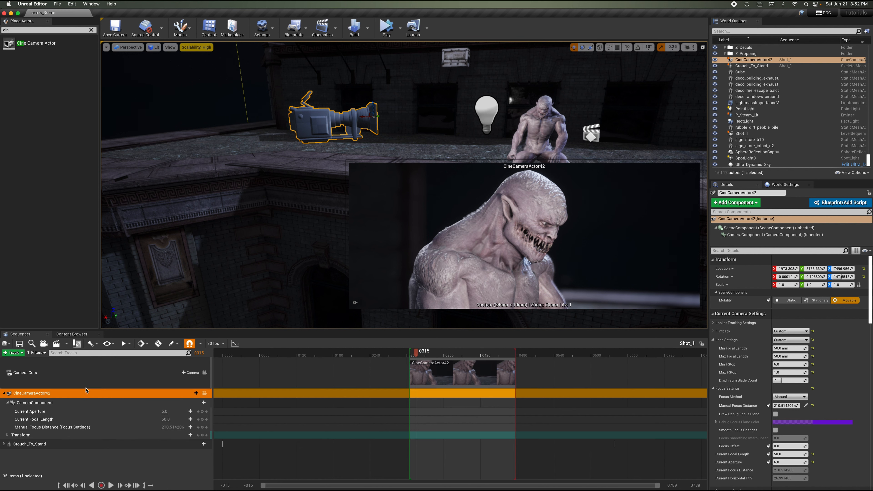
Inspect the camera's transform track and play back the shot from its first frame.
click(89, 394)
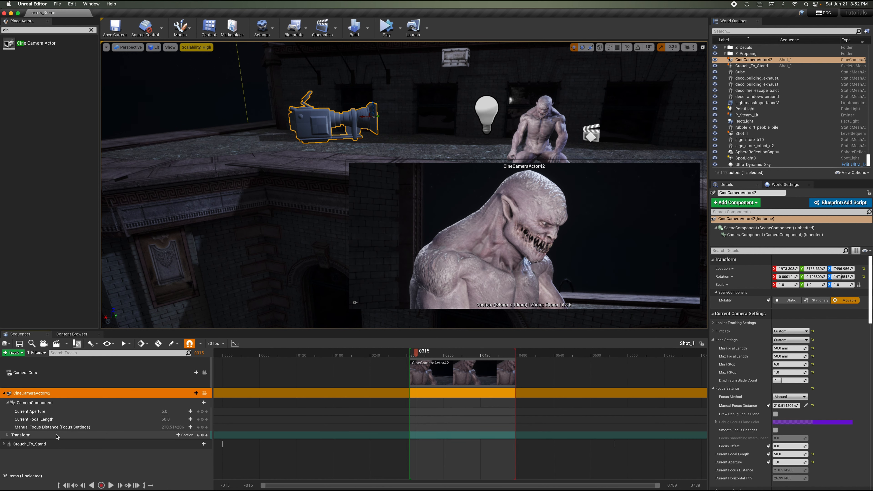
click(7, 435)
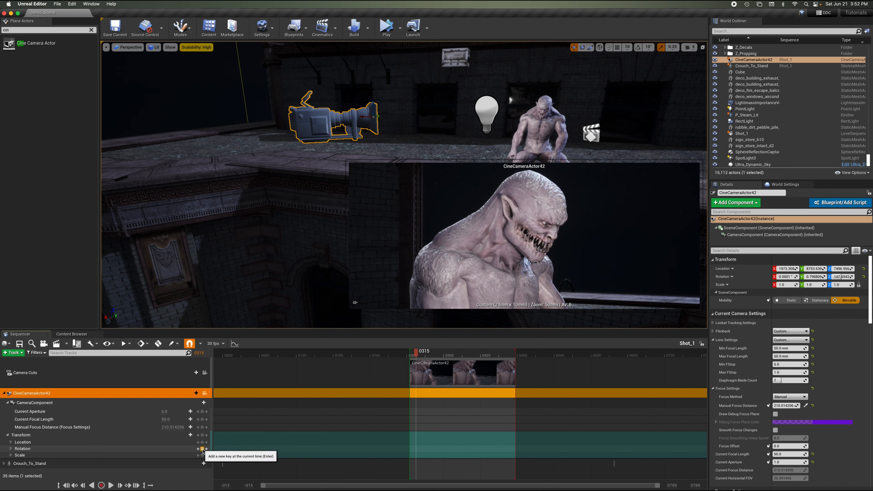
click(7, 437)
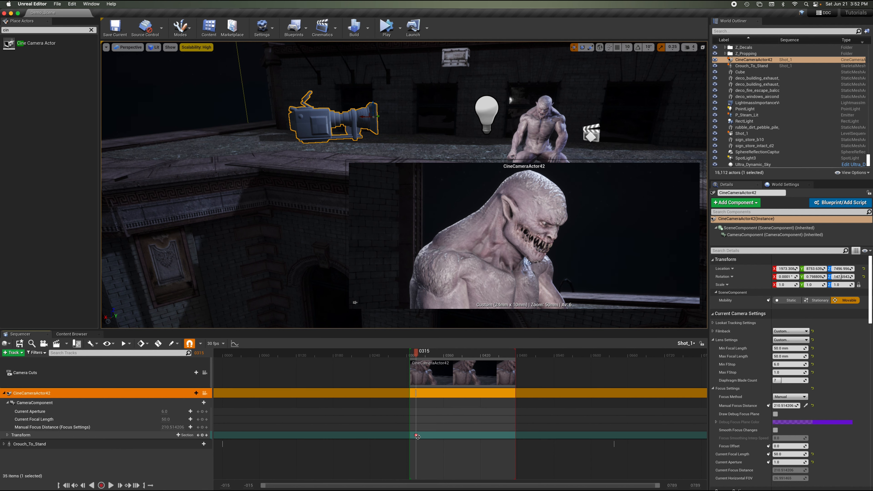
drag(417, 437, 409, 436)
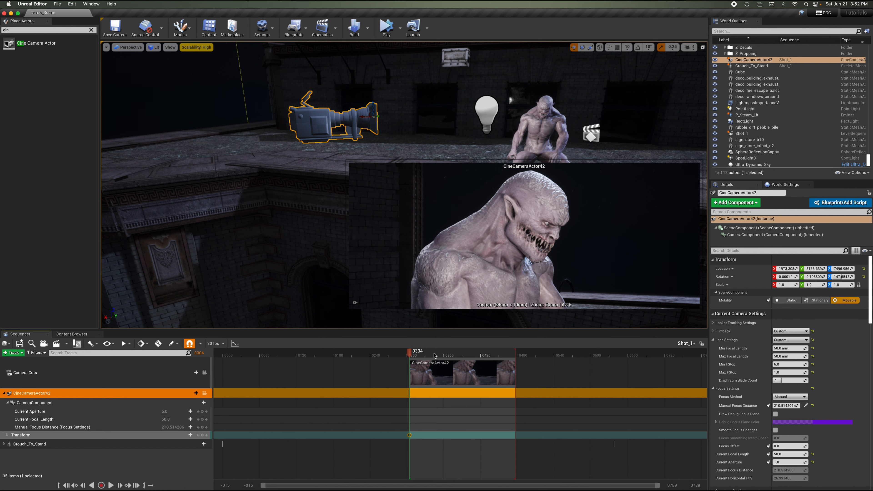
key(space)
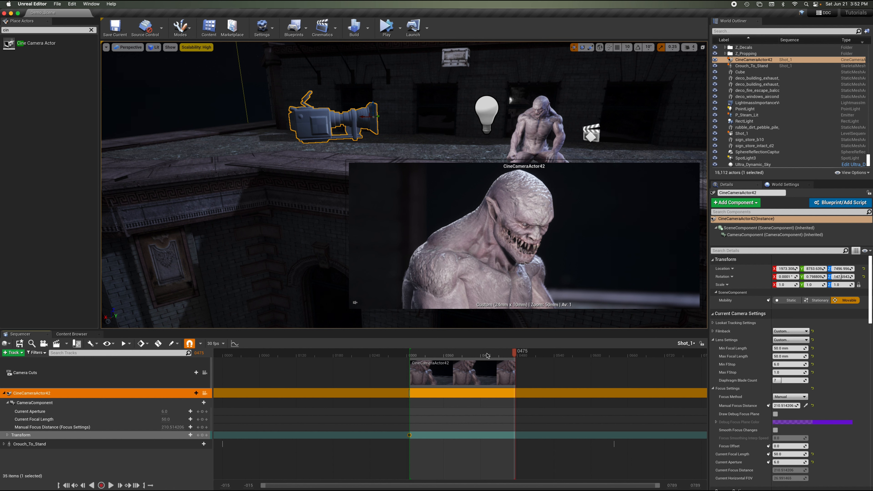
At frame 484, pilot the cine camera, move it to a new framing, and key its transform.
click(520, 356)
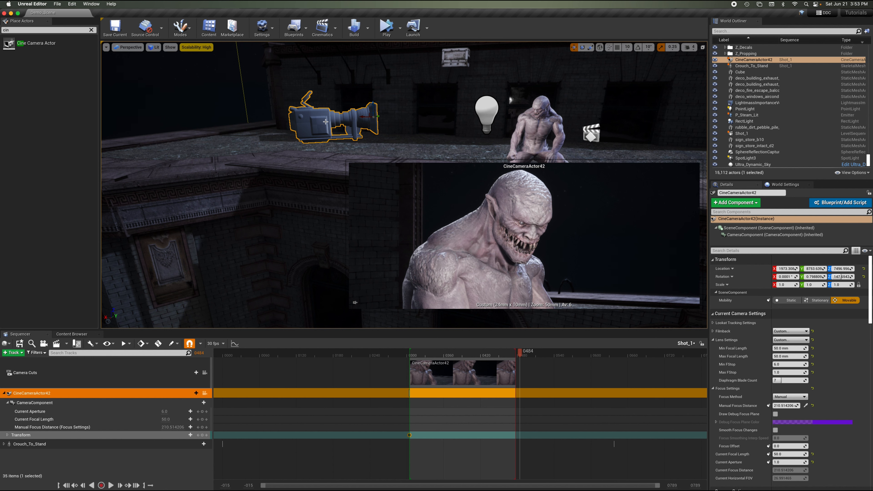
click(204, 393)
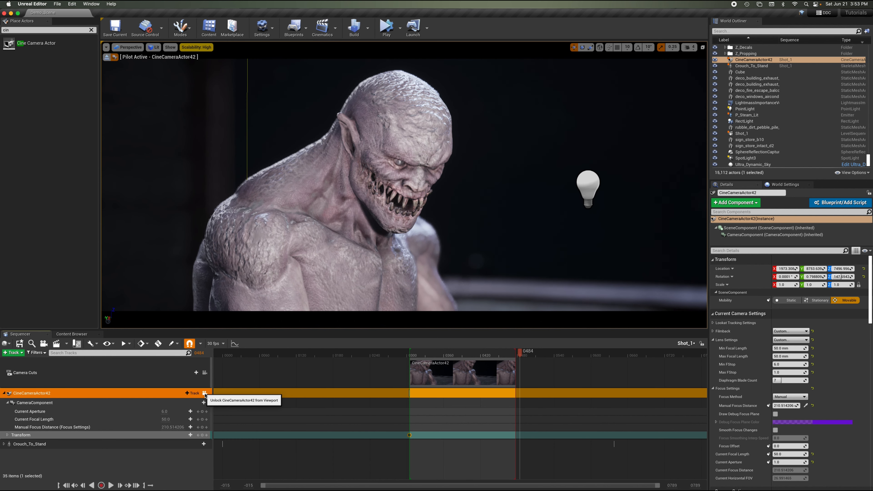
right_drag(388, 170, 388, 170)
key(s)
key(d)
key(w)
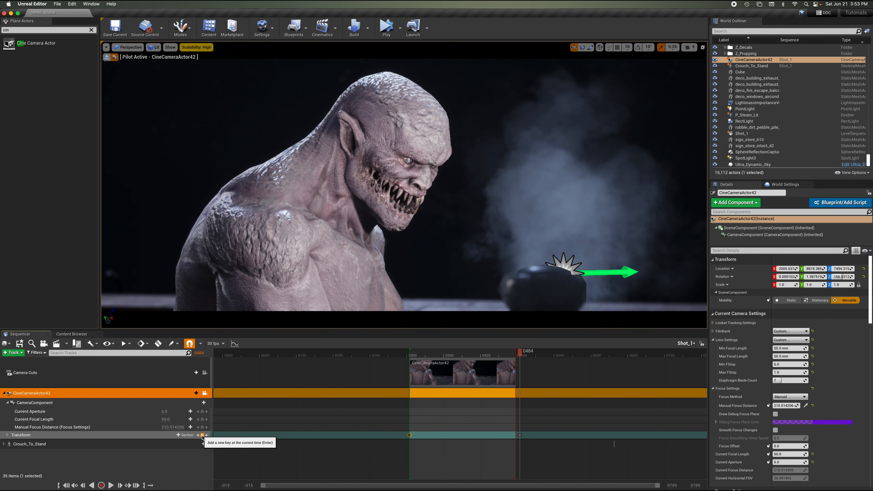
click(202, 435)
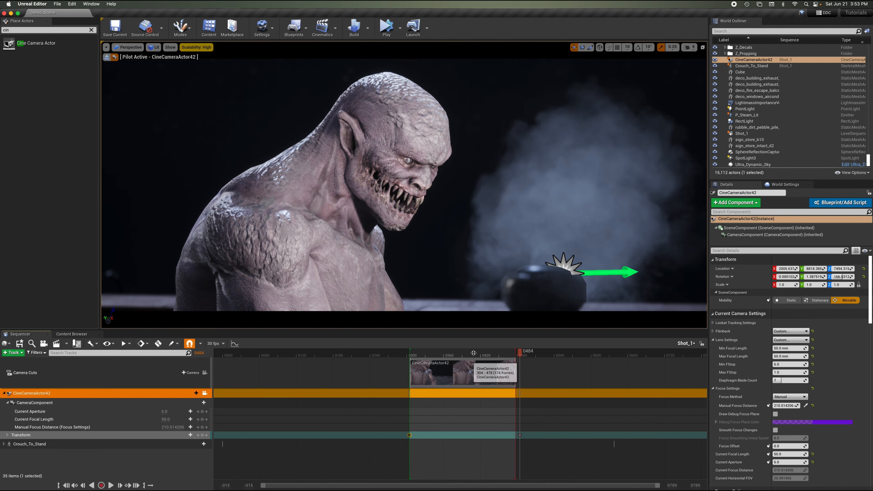
Key the manual focus distance at frame 304, then re-sample focus on the face at frame 484 and key it.
drag(476, 355, 410, 357)
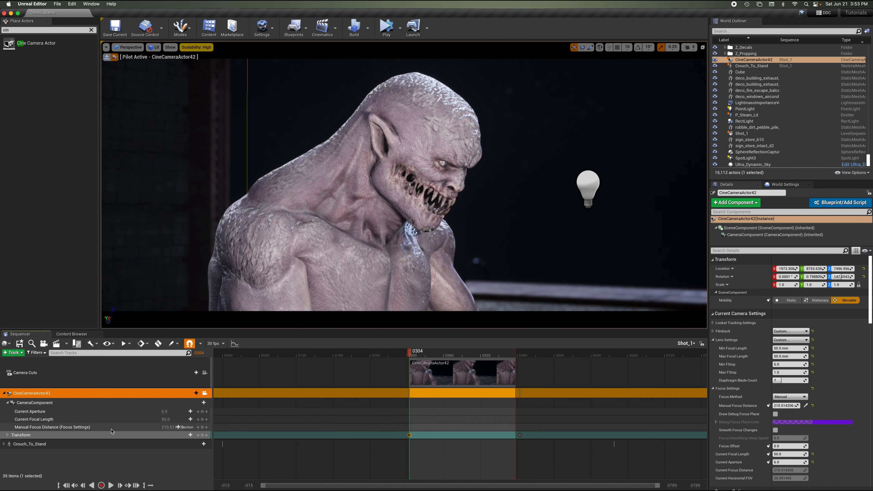
click(202, 427)
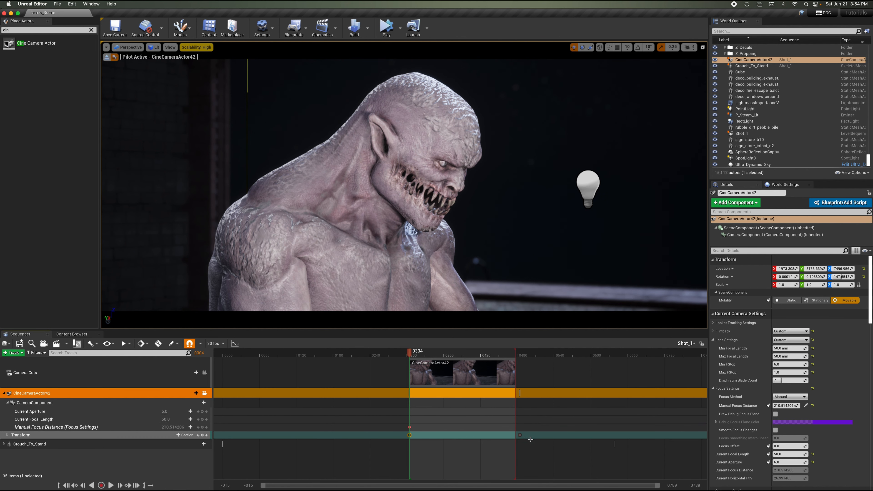
click(521, 435)
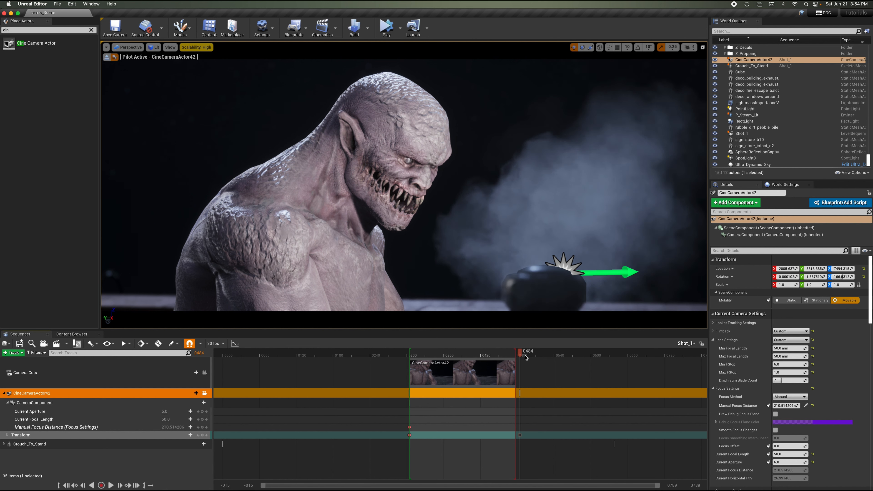
click(806, 405)
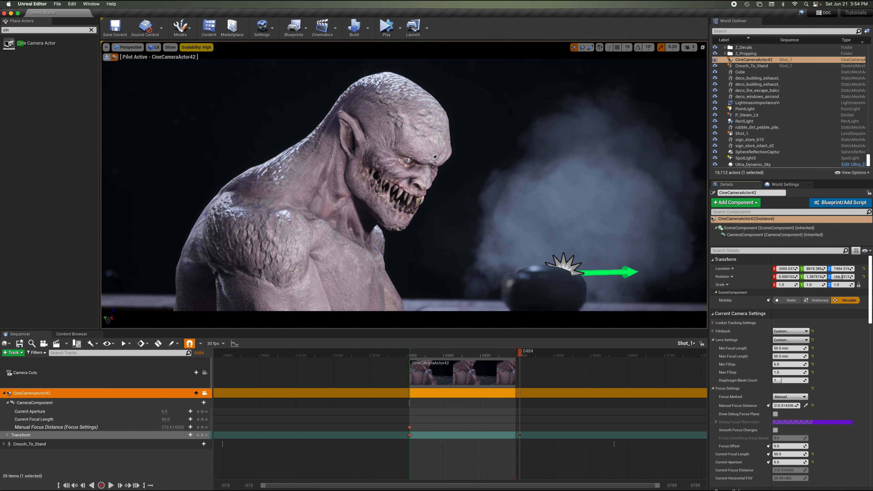
click(433, 152)
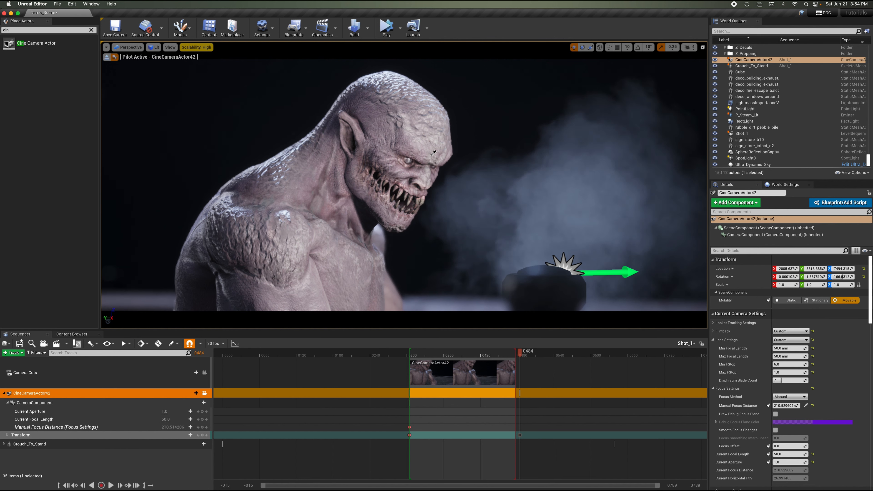
click(806, 405)
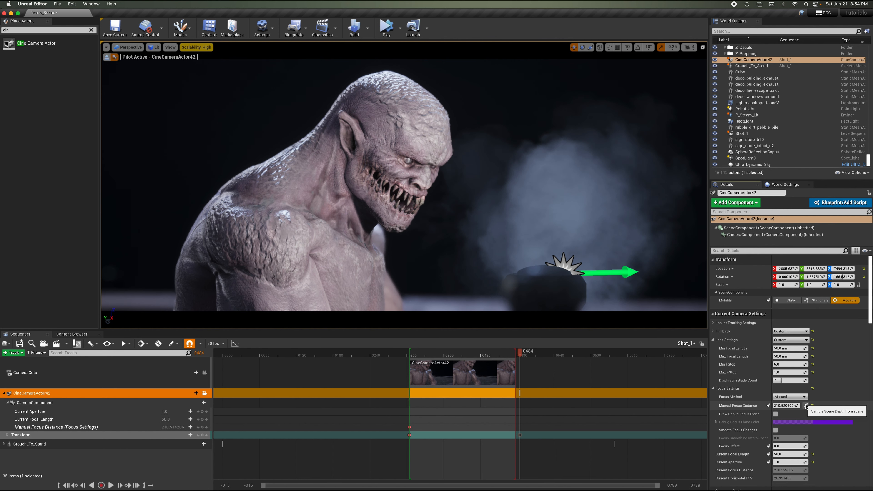
click(431, 161)
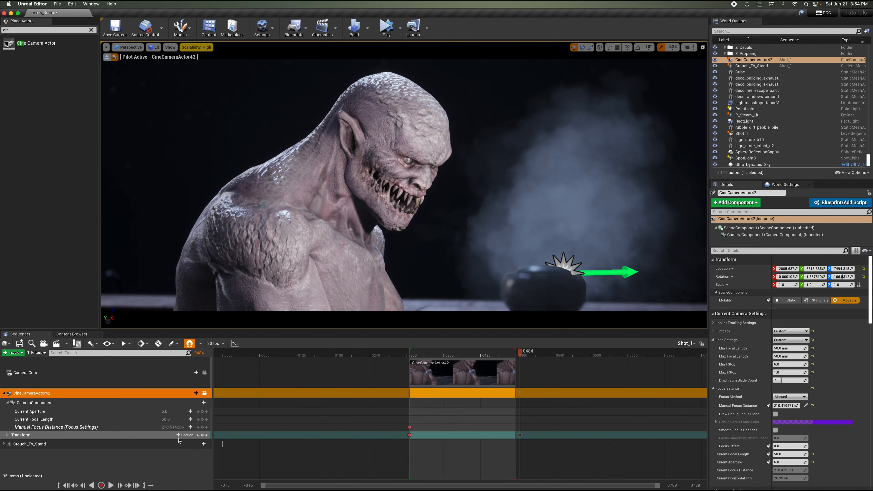
click(203, 428)
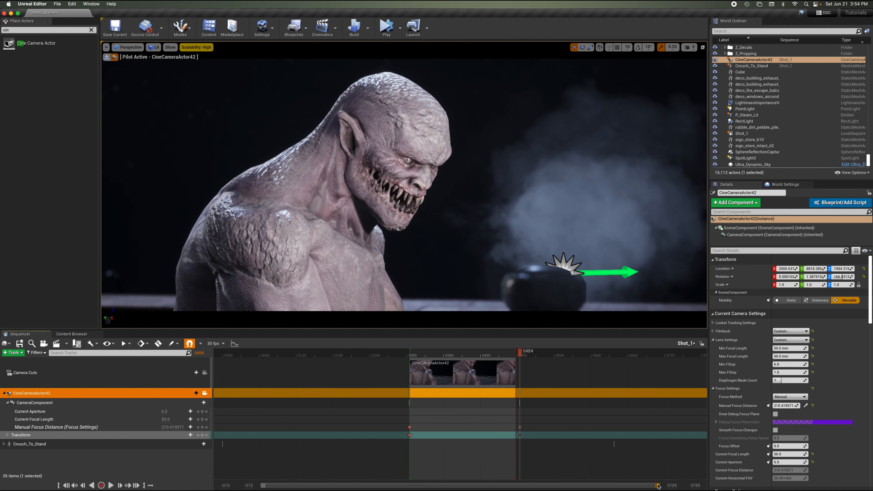
Shift the end keyframes for focus distance and transform to about frame 491.
drag(654, 486, 506, 486)
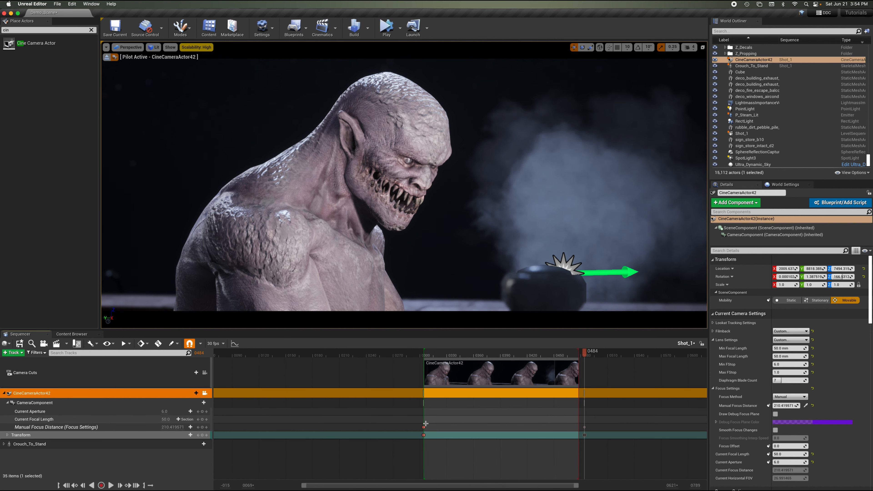
click(429, 355)
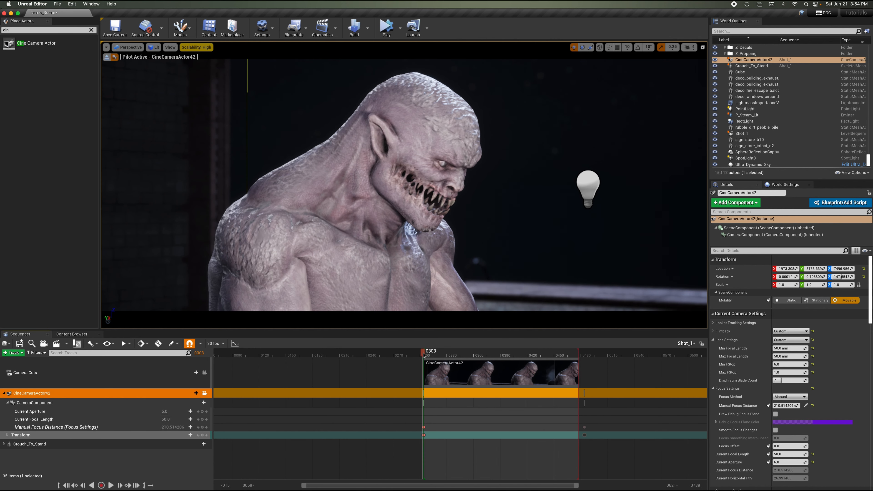
mouse_move(424, 353)
mouse_down()
mouse_move(587, 363)
mouse_move(575, 354)
mouse_move(608, 357)
mouse_move(590, 351)
mouse_move(592, 367)
mouse_move(614, 366)
mouse_up()
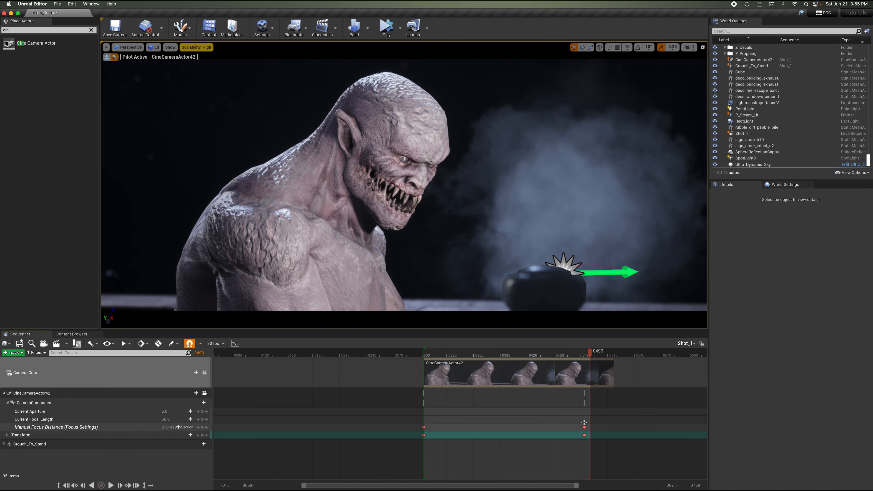
mouse_move(577, 424)
mouse_down()
mouse_move(588, 444)
mouse_move(584, 427)
mouse_up()
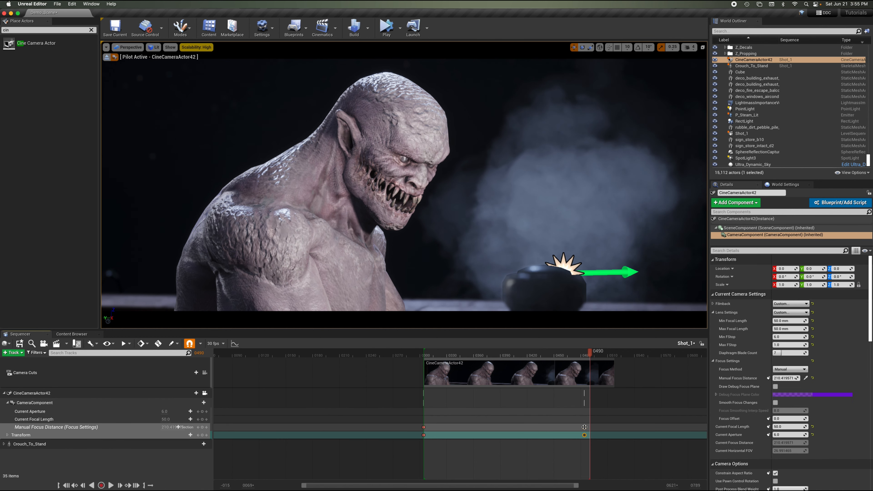
drag(584, 427, 590, 426)
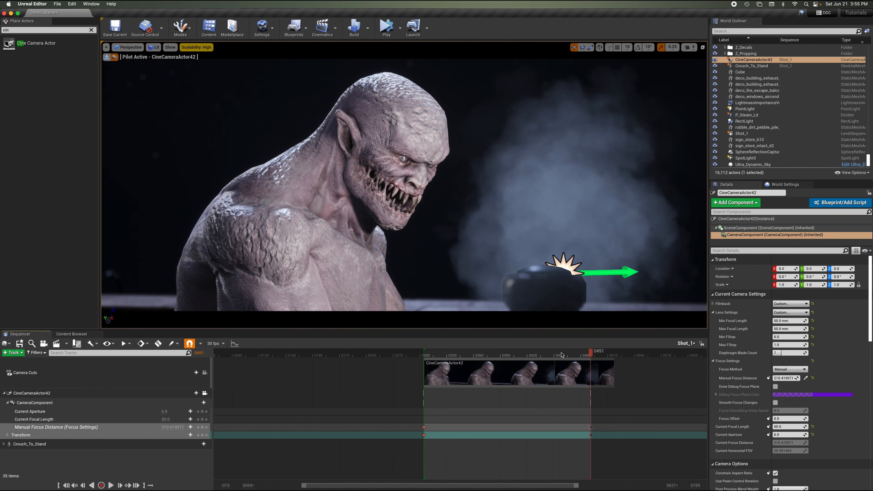
At frame 406, sample scene depth on the character's face and add a manual focus distance key.
drag(535, 356, 516, 360)
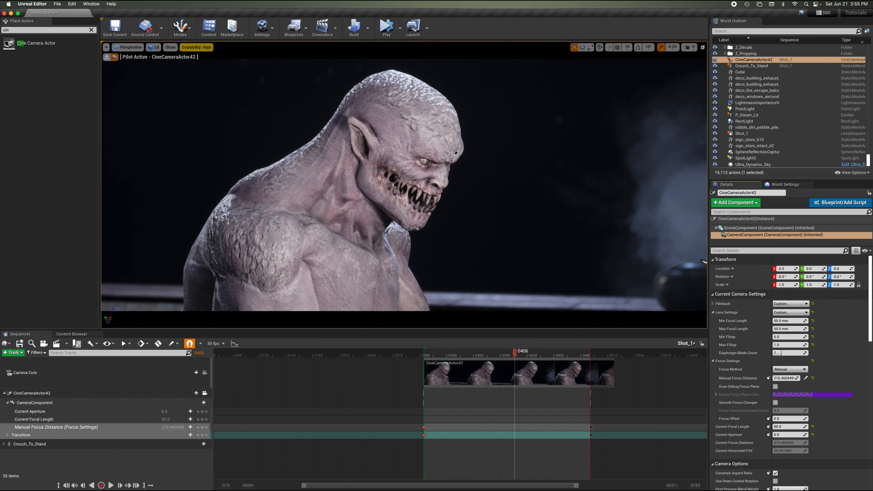
click(450, 146)
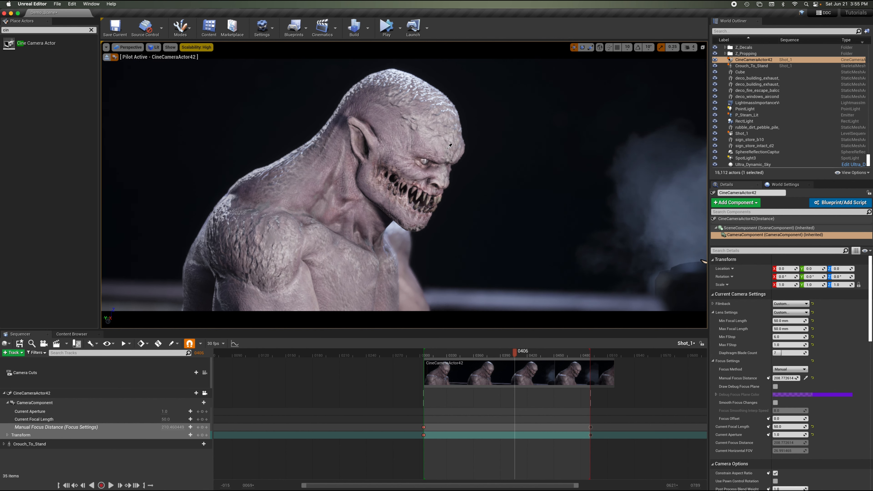
click(806, 378)
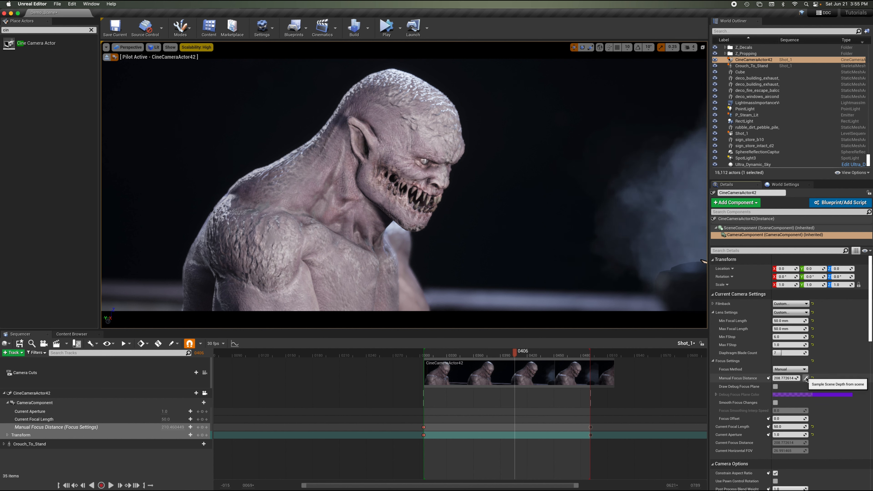
click(453, 153)
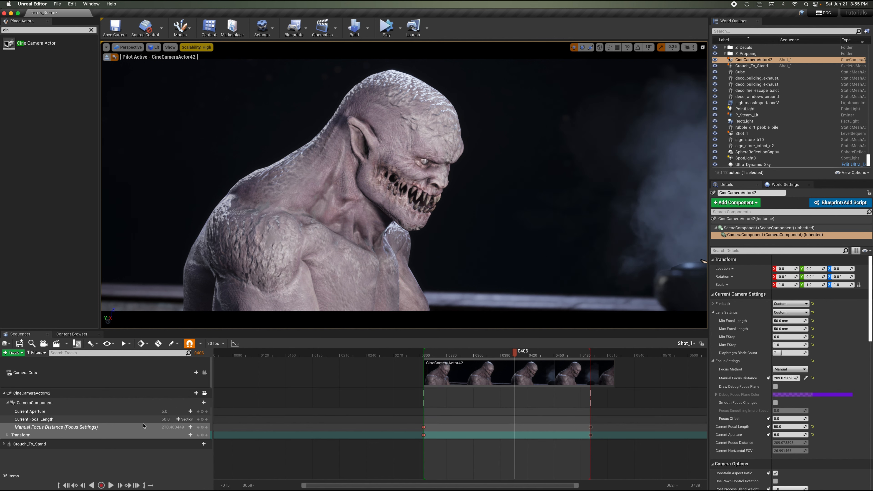
click(202, 427)
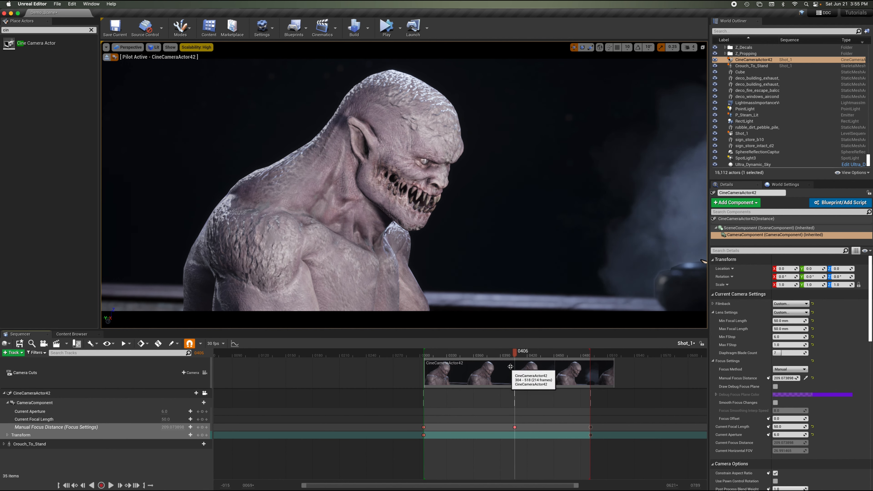
drag(466, 356, 423, 361)
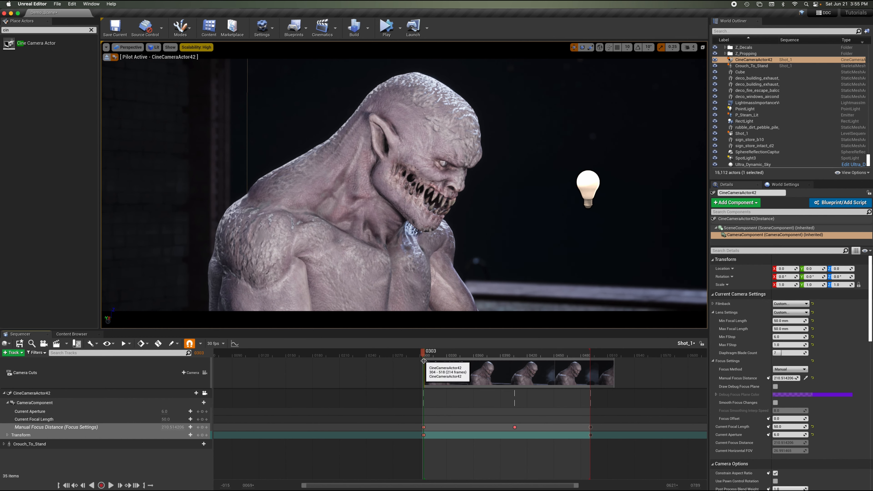
Play back the shot in the sequencer and return the playhead to frame 305.
key(space)
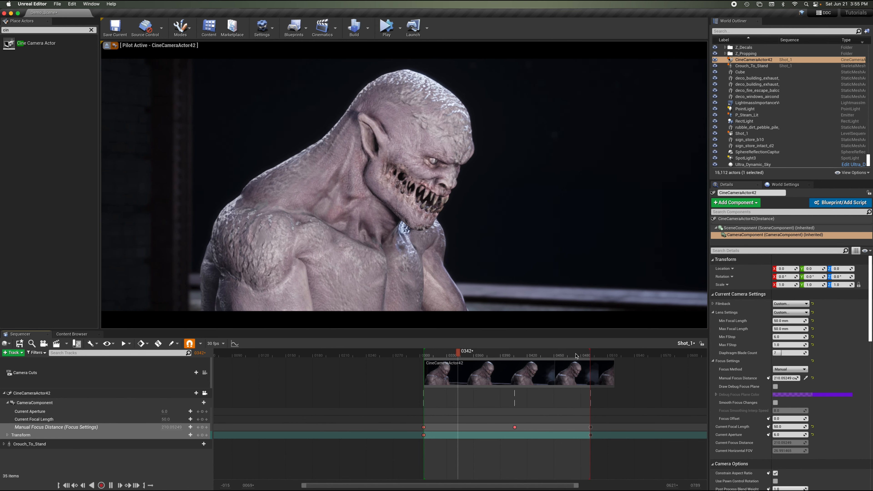
key(space)
drag(518, 356, 425, 389)
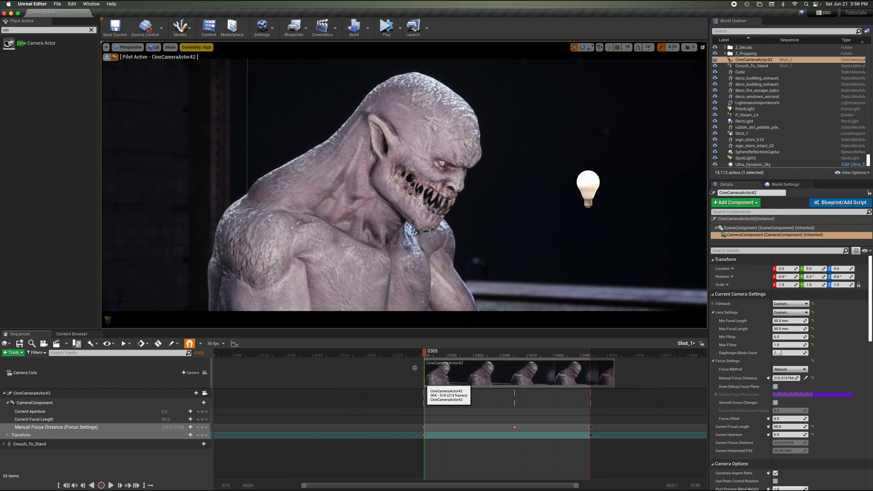
Save the work and check the Shot_1 sequence asset in the TUTORIAL content folder before returning to the sequencer.
click(57, 4)
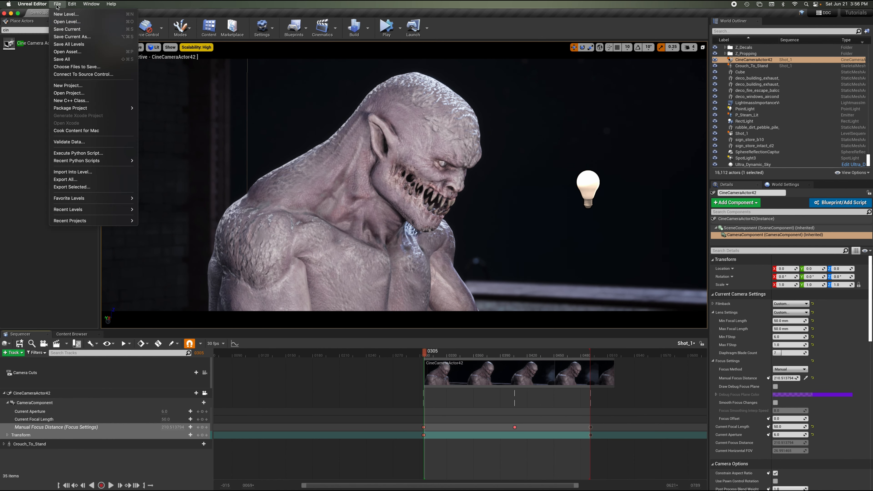
click(62, 59)
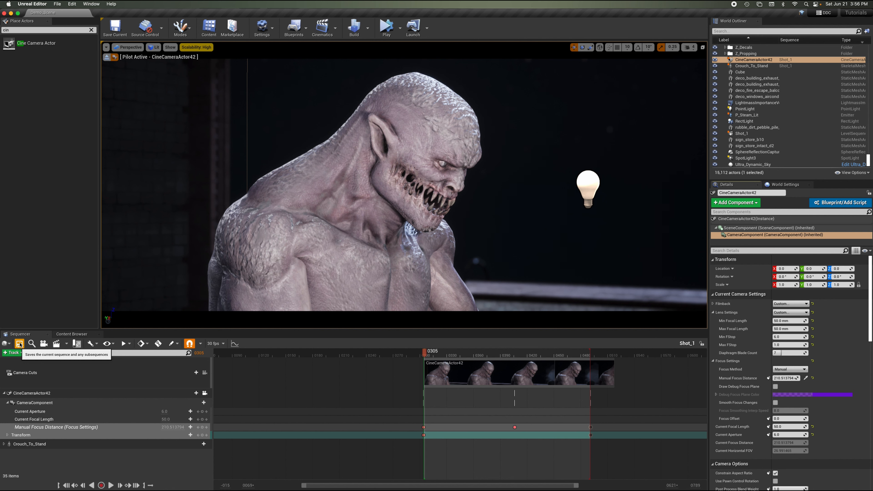
click(71, 334)
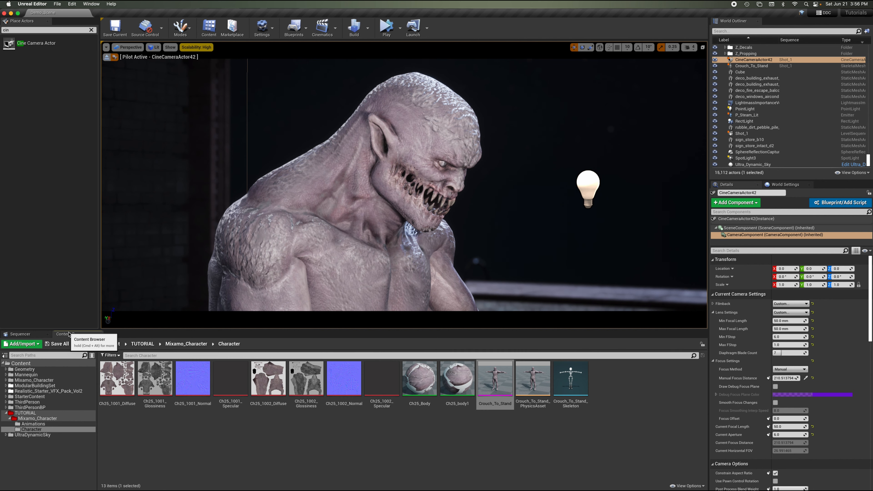
click(26, 412)
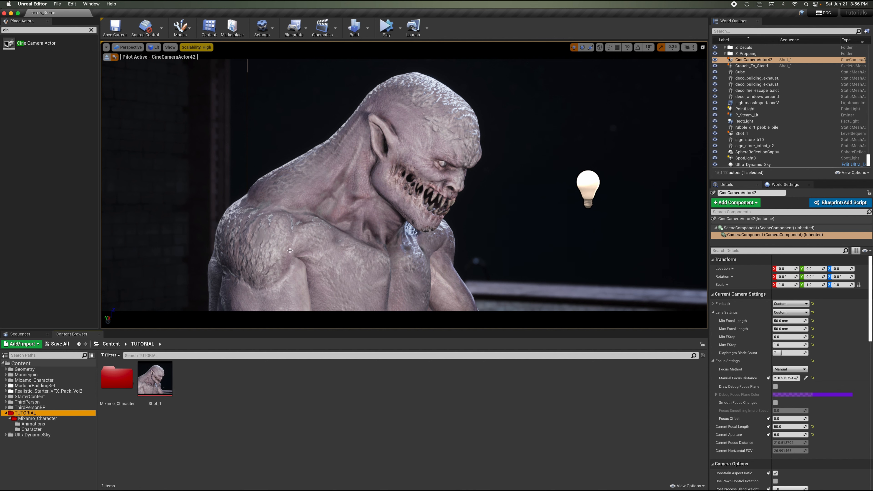
click(30, 334)
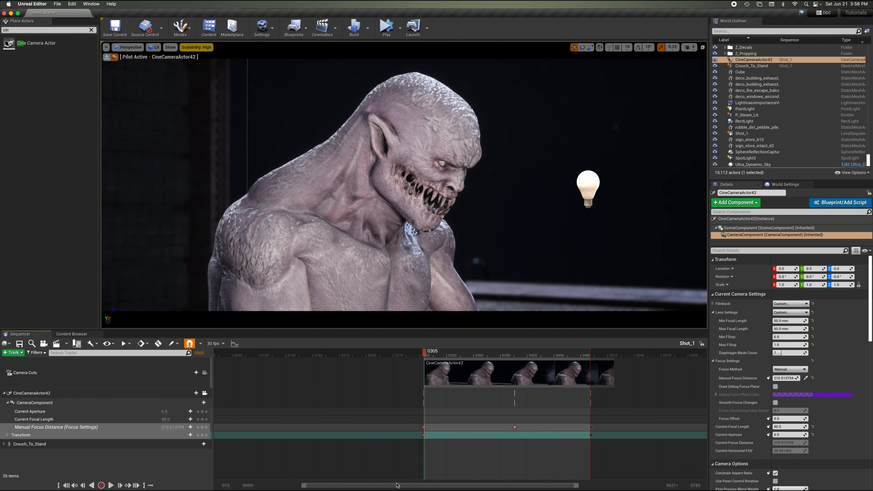
Review the CineCameraActor42 and Crouch_To_Stand tracks in the sequencer by expanding and collapsing their sub-tracks.
drag(399, 485, 449, 481)
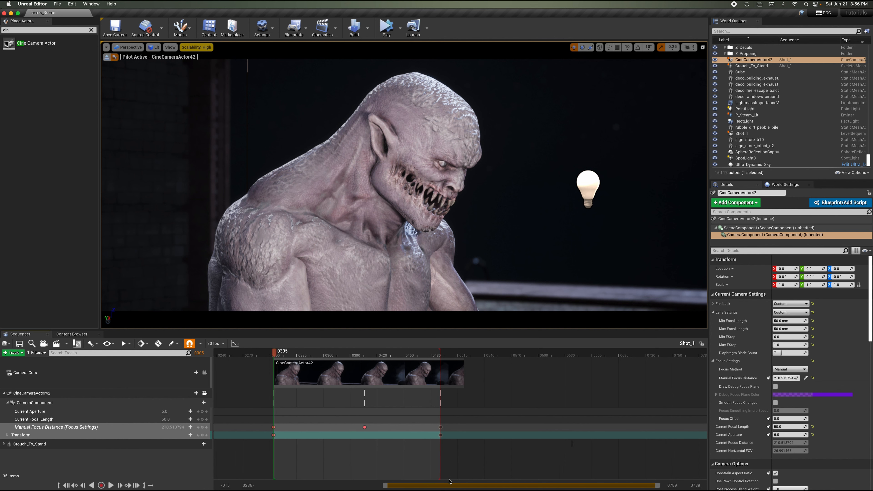
click(4, 393)
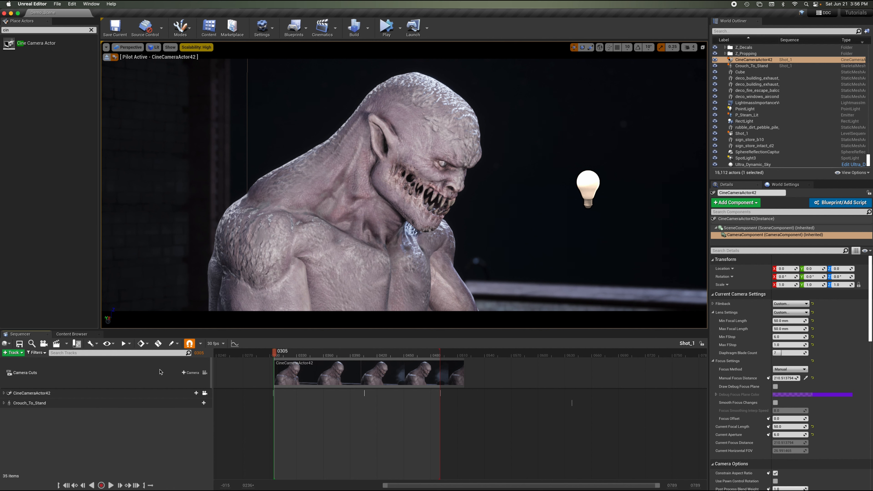
click(148, 396)
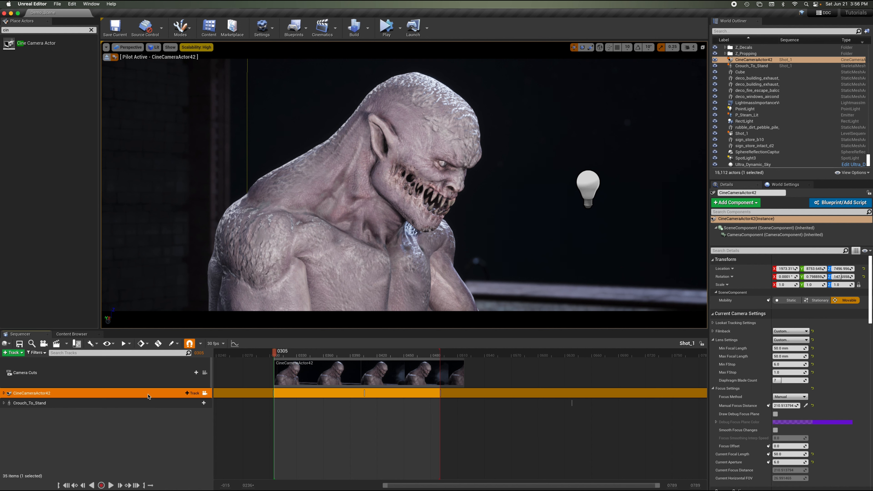
click(4, 393)
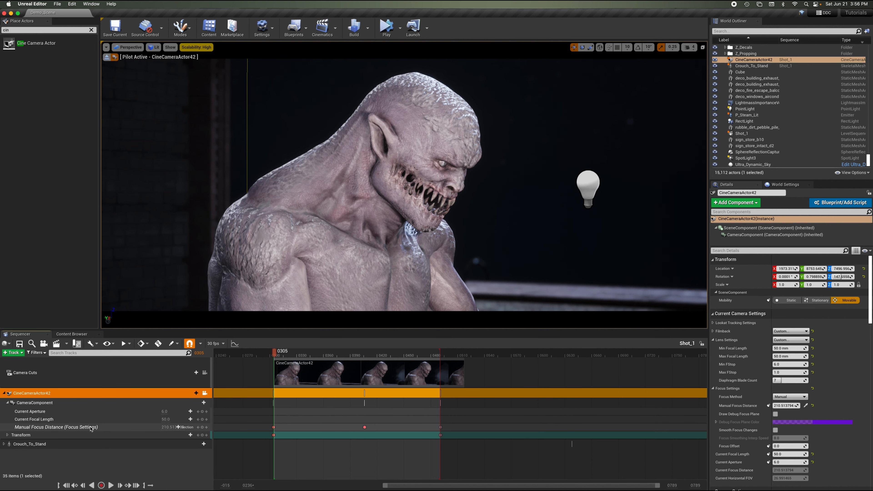
click(4, 393)
click(25, 406)
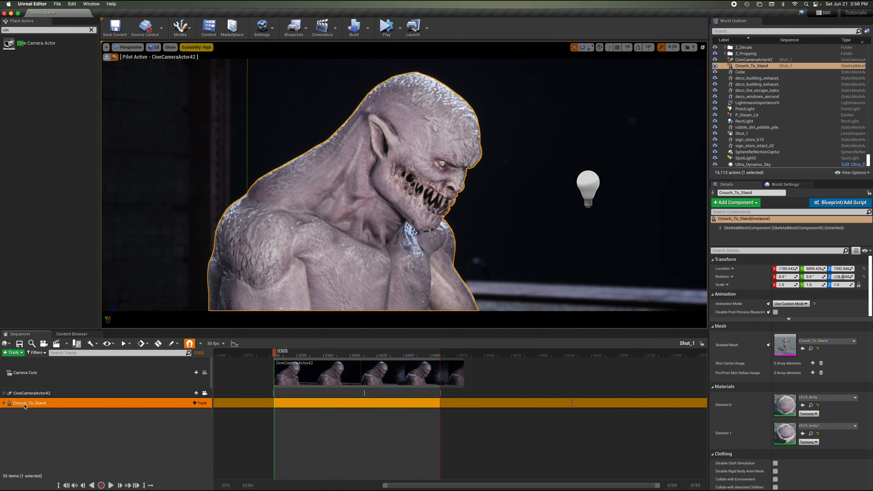
click(4, 404)
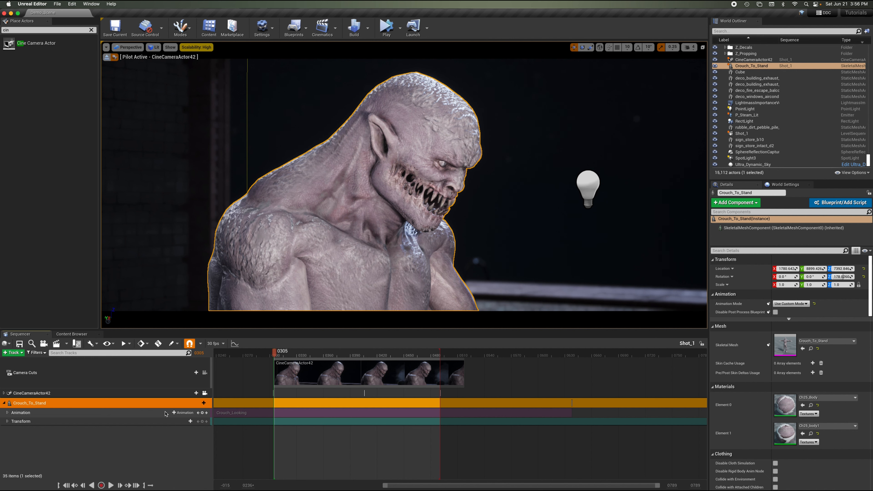
click(7, 413)
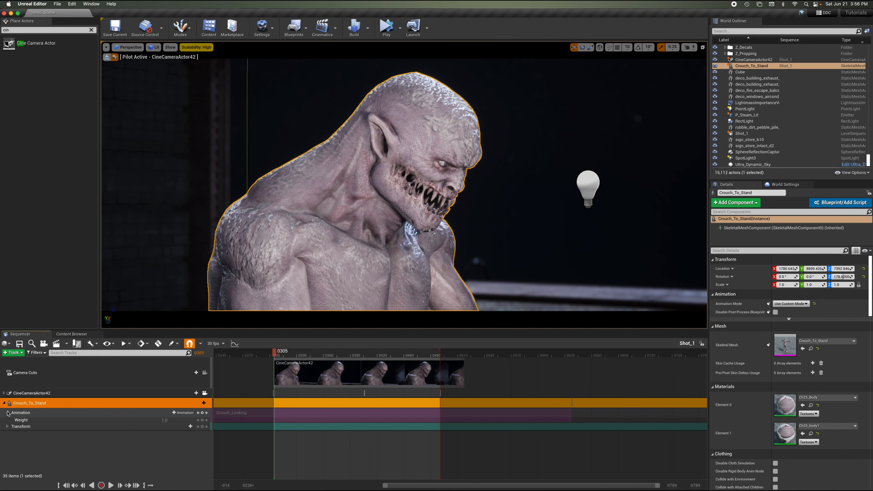
click(8, 413)
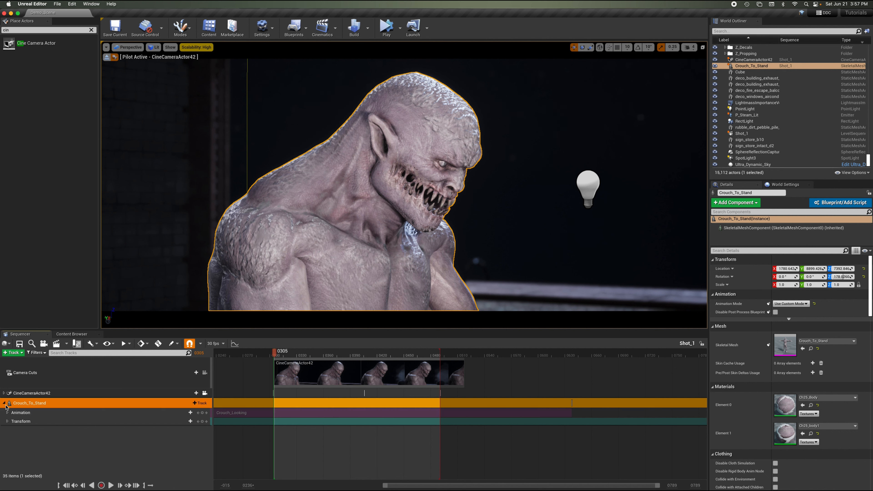
click(5, 403)
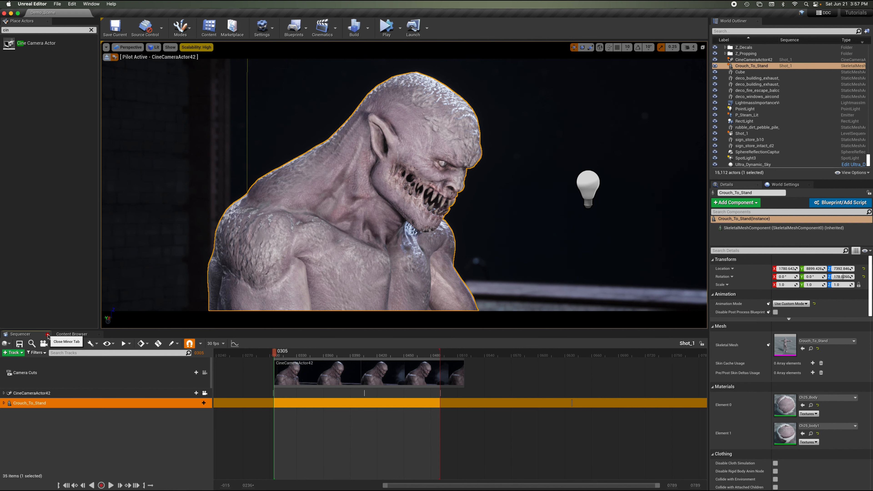
Close the sequencer, stop piloting the camera, and focus the viewport on the character on the rooftop.
click(48, 336)
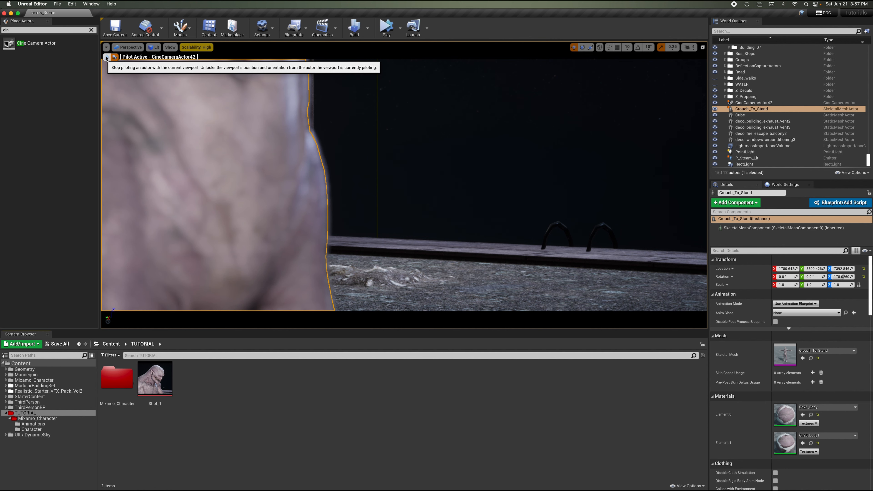
click(115, 57)
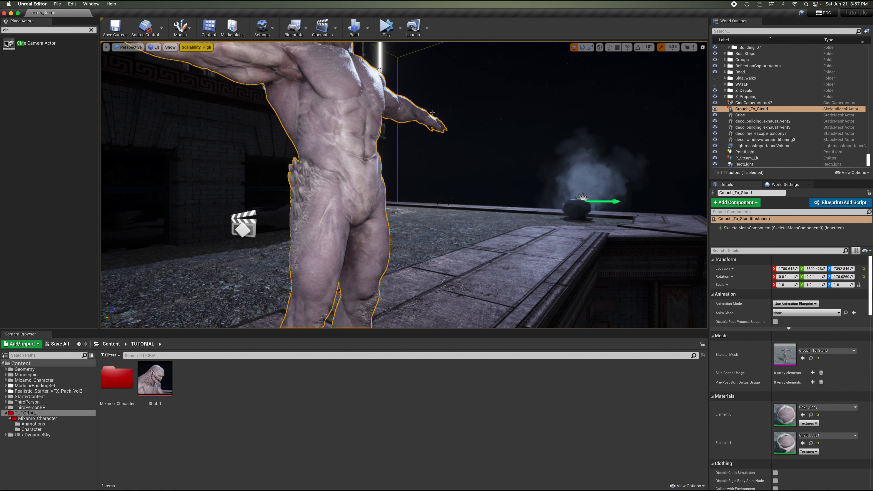
right_drag(432, 113, 436, 128)
key(f)
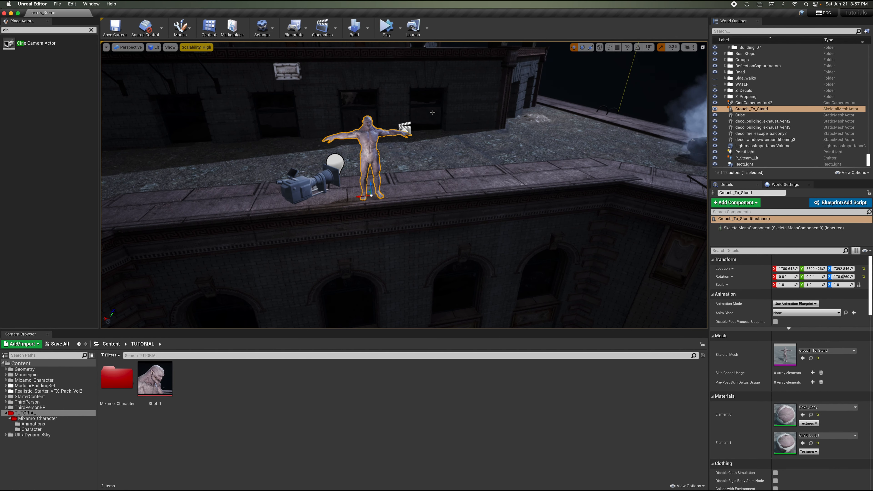
Move the Shot_1 level sequence actor slightly to the side of the character.
click(407, 126)
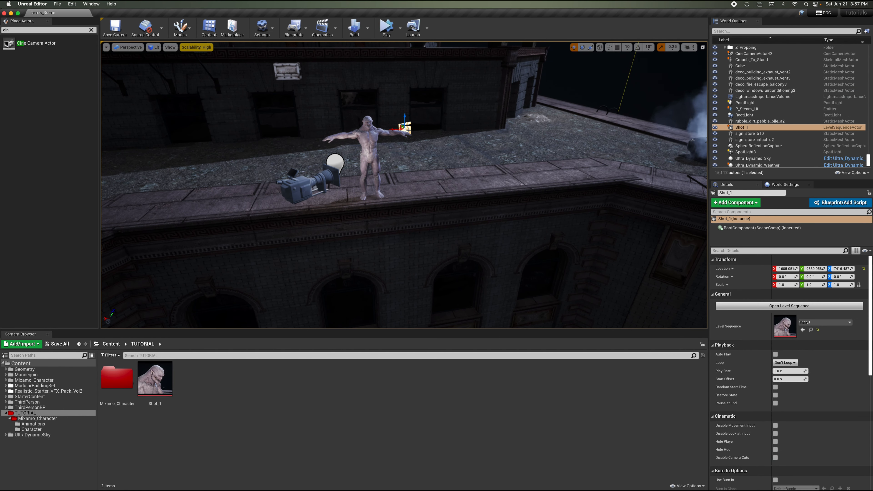
drag(394, 129, 434, 131)
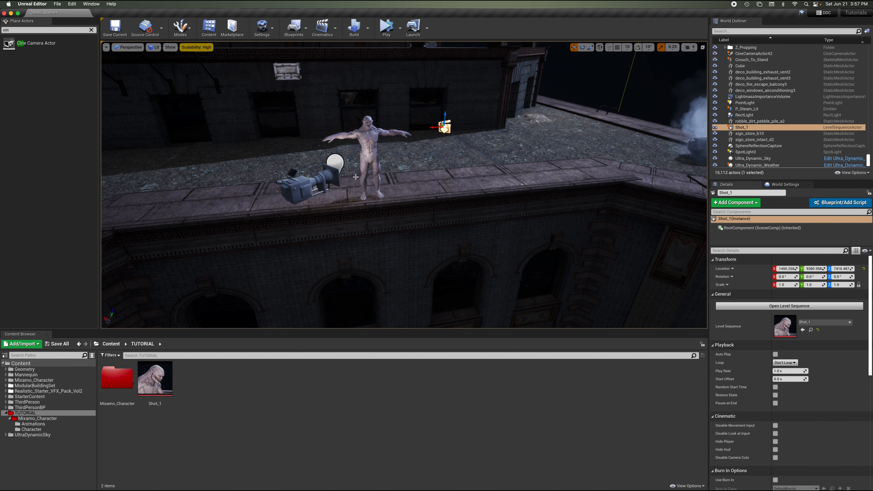
Duplicate the cine camera and move the copy away from the original along the rooftop ledge.
click(320, 179)
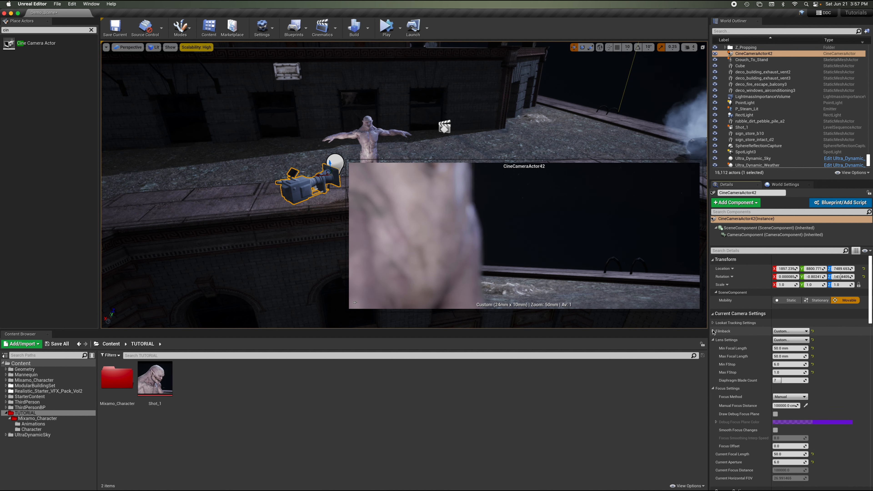
click(71, 5)
click(90, 63)
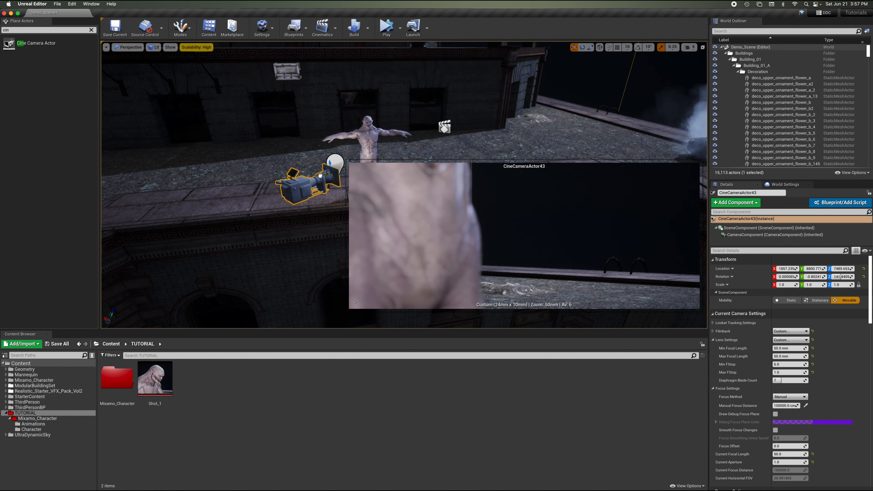
drag(316, 178, 170, 216)
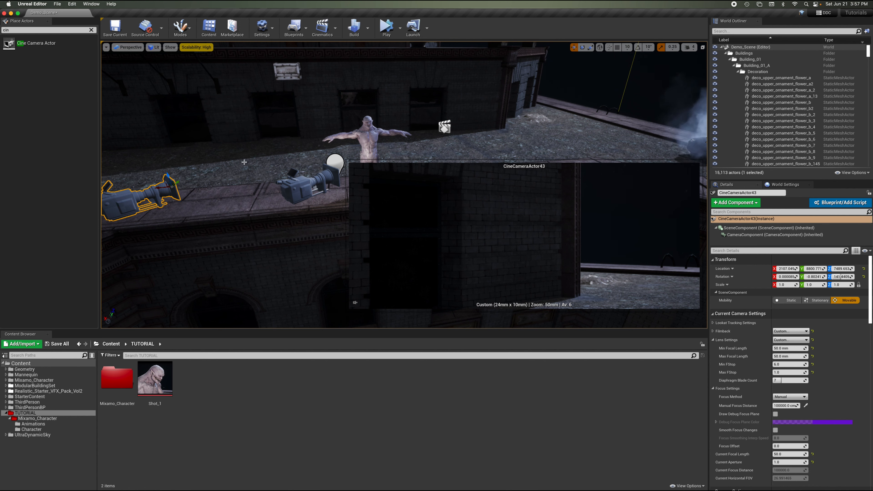
Pilot the new cine camera and fly it to a high angle looking down at the character on the rooftop.
right_drag(244, 161, 275, 168)
key(a)
key(s)
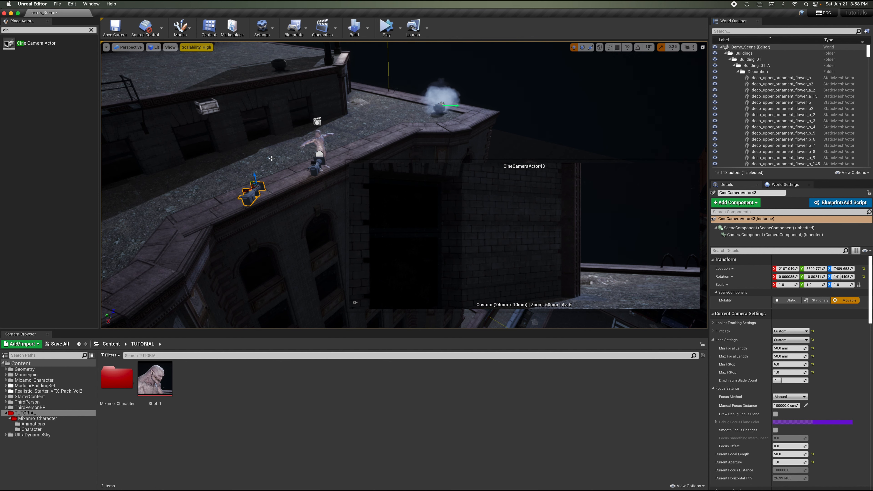
key(ctrl+shift+p)
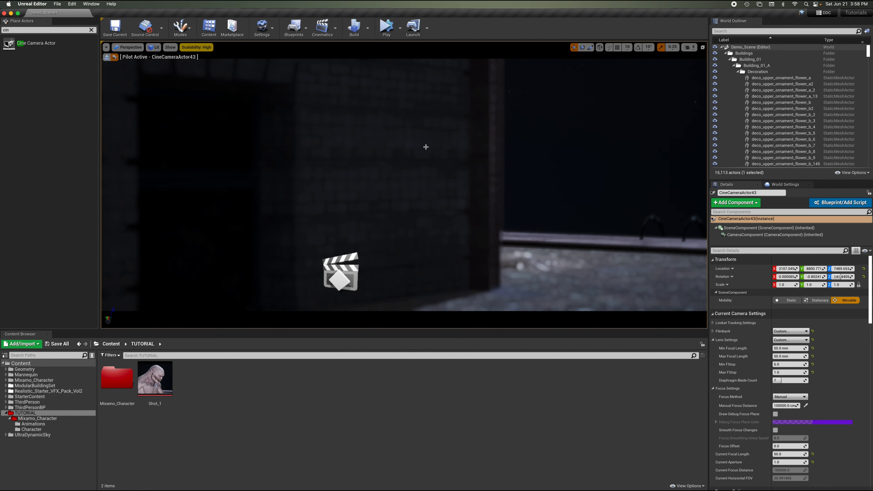
right_drag(425, 147, 425, 147)
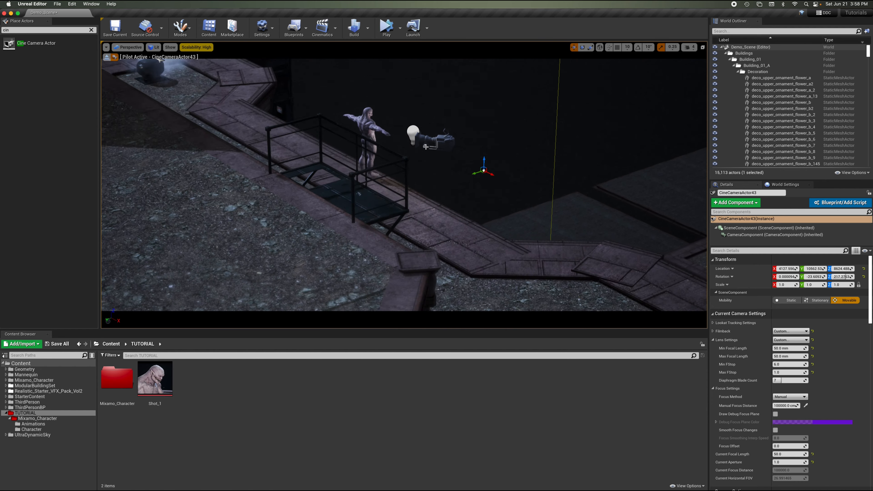
right_drag(426, 147, 426, 147)
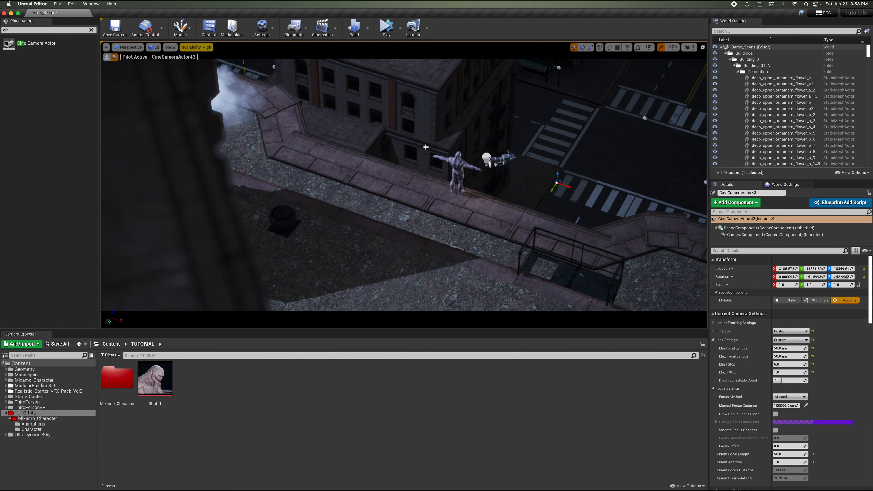
key(d)
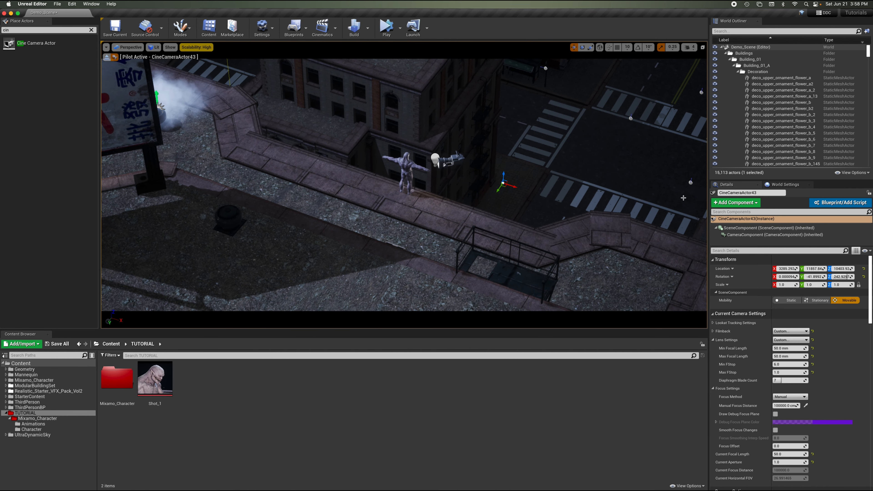
Set the new camera's minimum and maximum focal lengths to 35 mm.
click(781, 348)
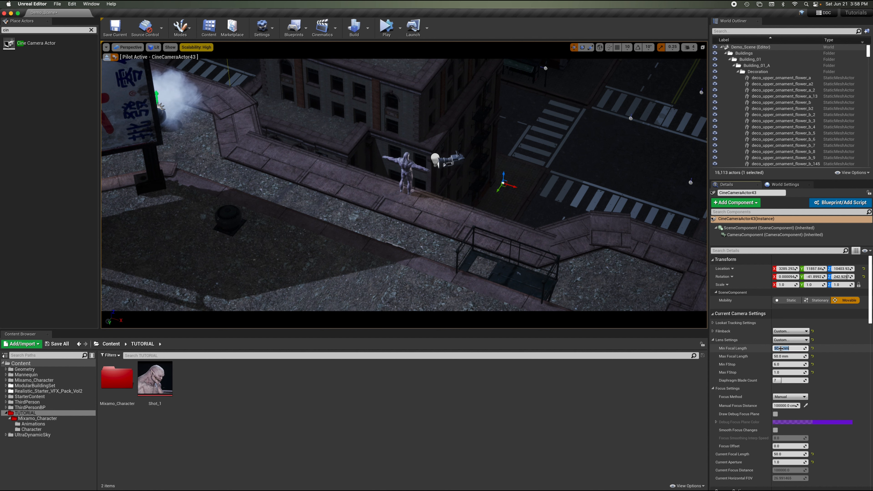
text(40)
key(Return)
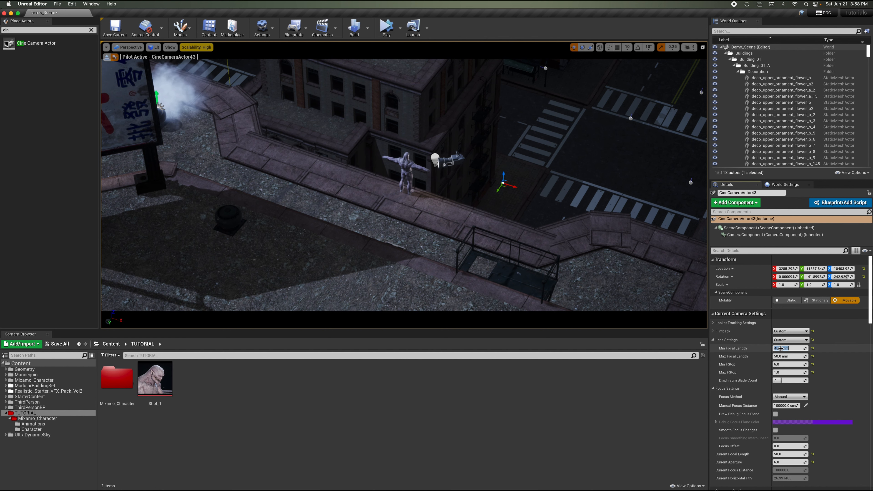
click(779, 357)
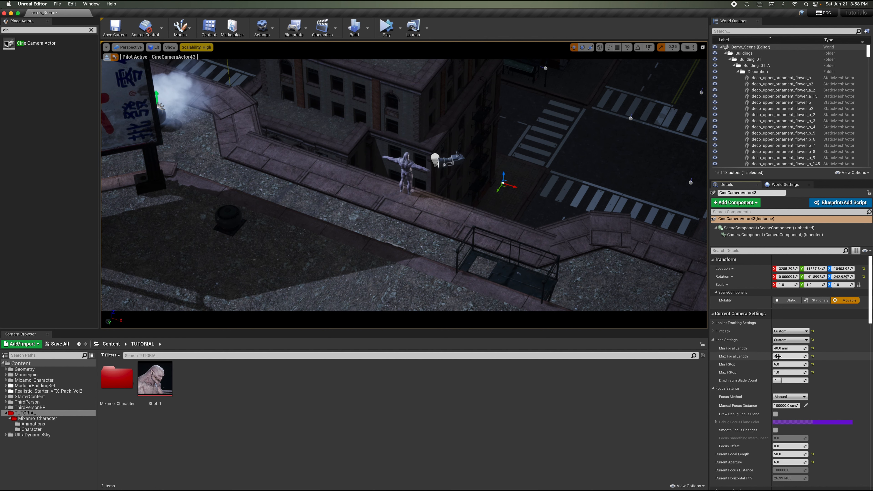
text(40)
key(Return)
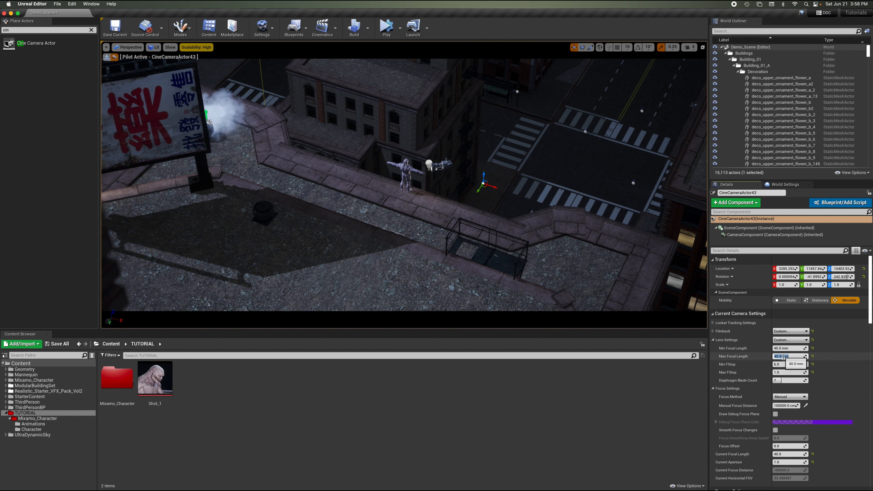
text(35)
key(Return)
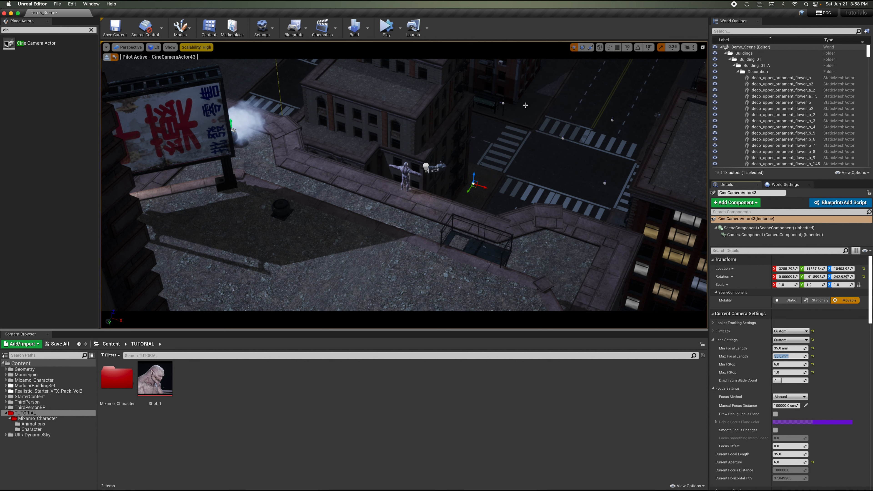
Fly the piloted camera back and sideways for a wider high-angle framing of the rooftop.
right_drag(526, 134, 526, 134)
key(s)
key(w)
key(s)
key(w)
key(d)
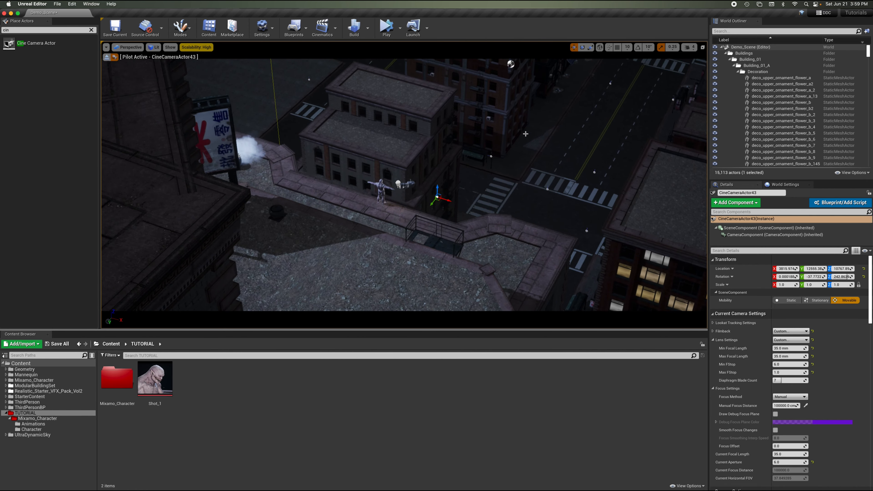
Sample the new camera's manual focus distance from the character with the scene-depth eyedropper, reselecting the camera when needed.
right_drag(526, 133, 526, 134)
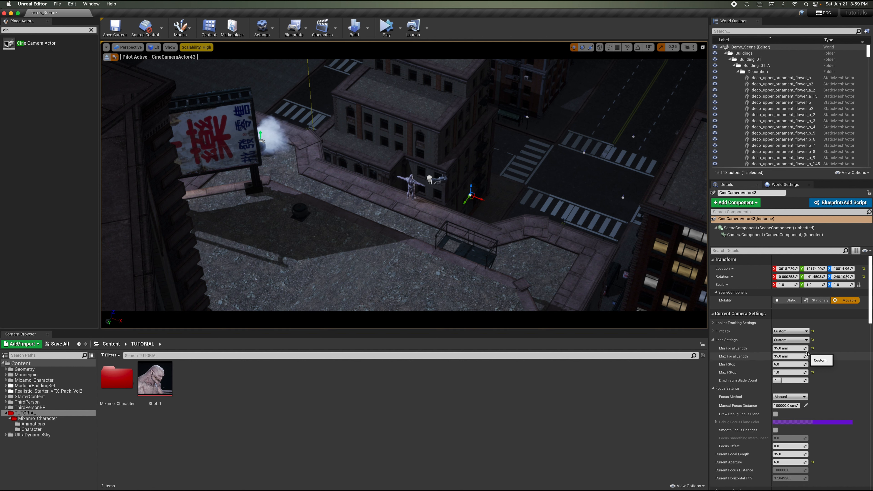
click(806, 406)
click(415, 176)
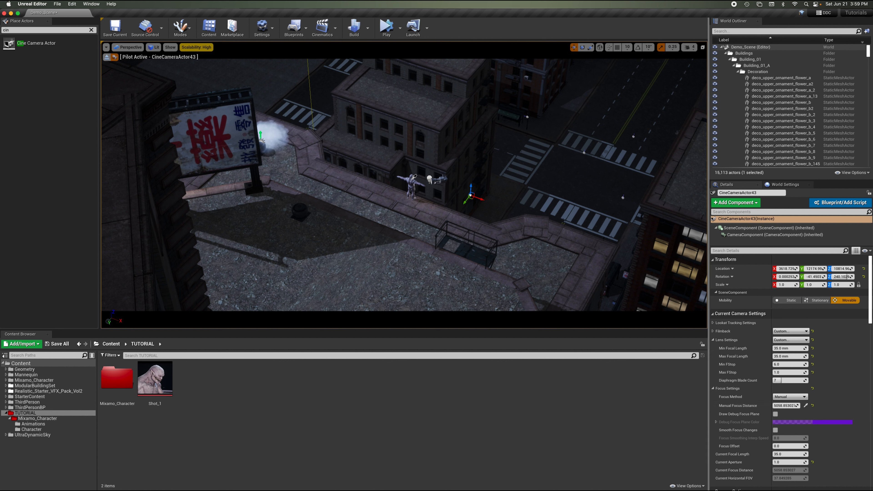
click(411, 183)
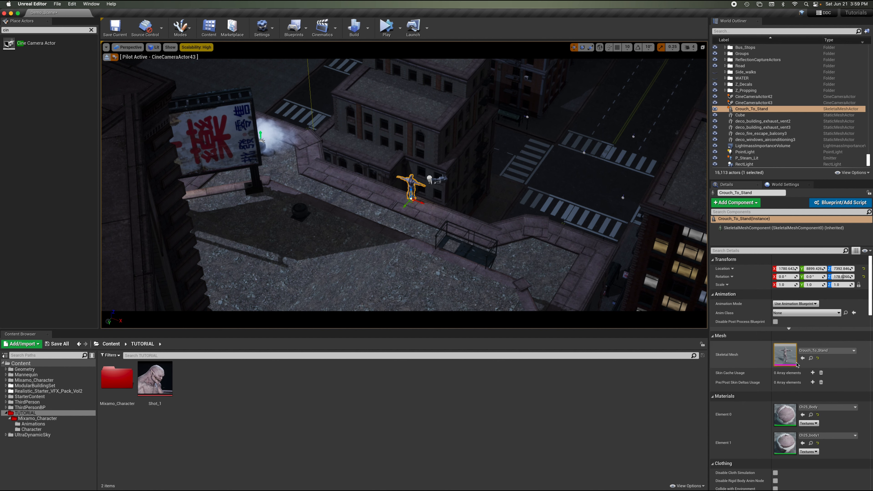
key(Escape)
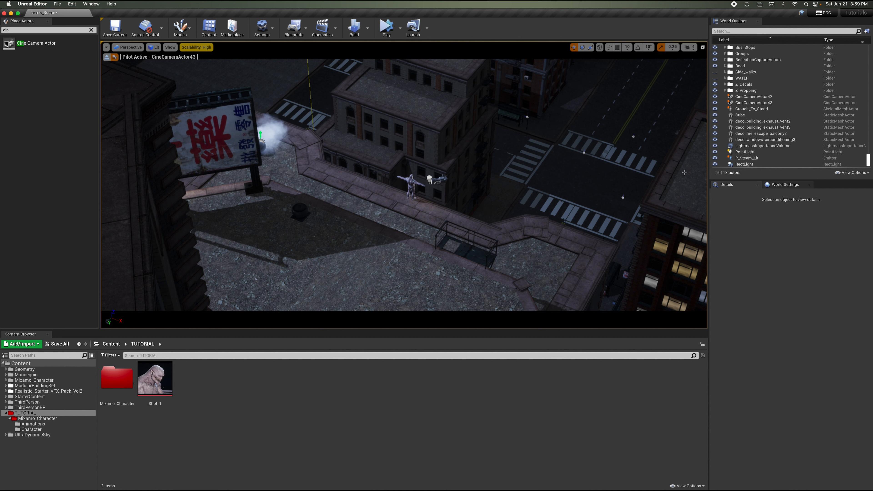
click(752, 97)
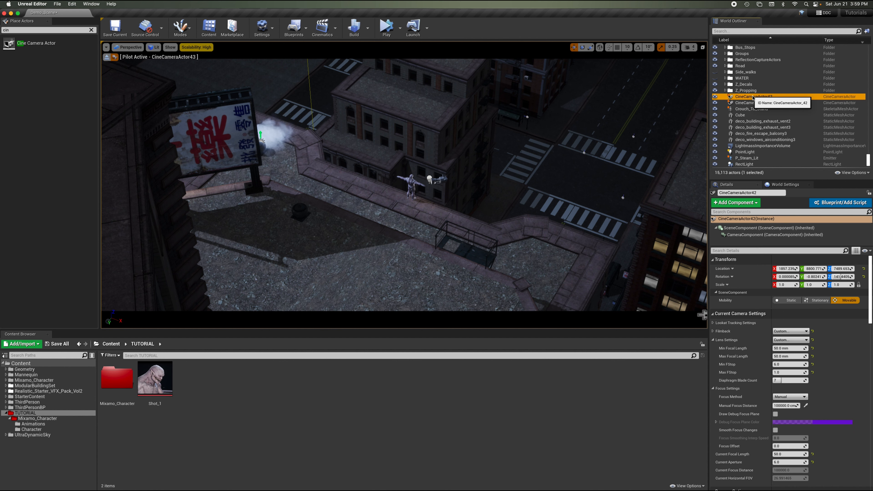
click(753, 102)
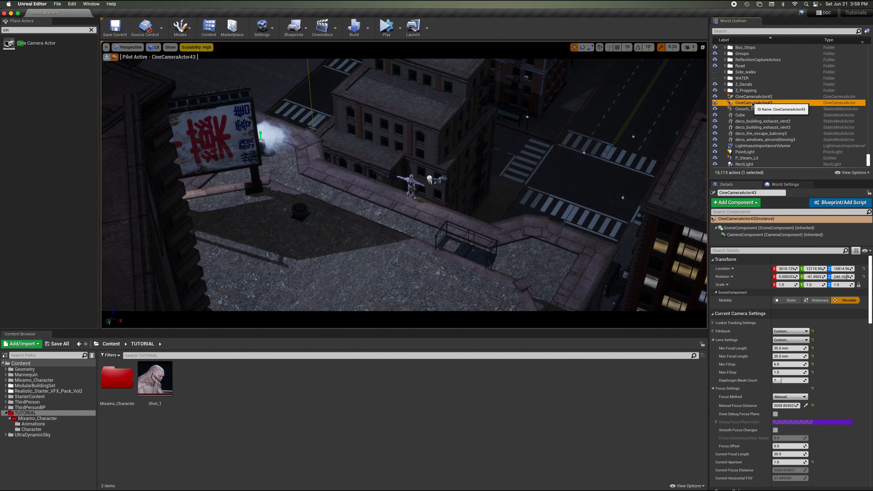
click(805, 407)
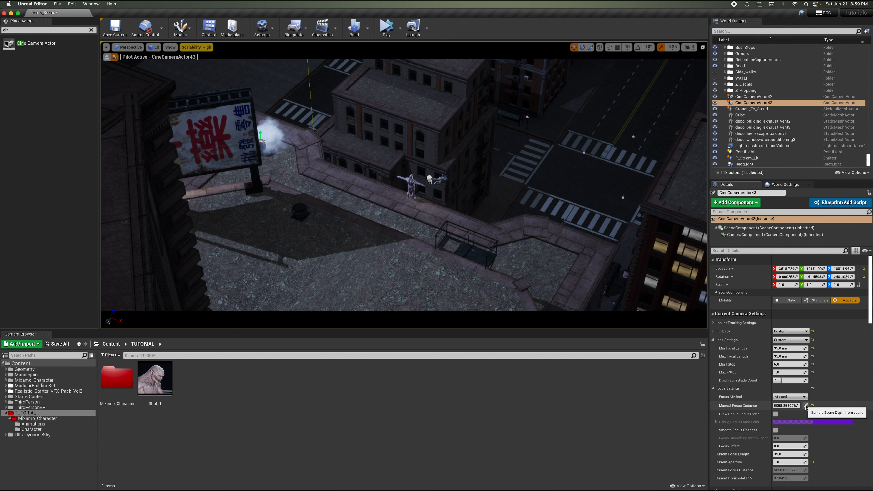
click(413, 197)
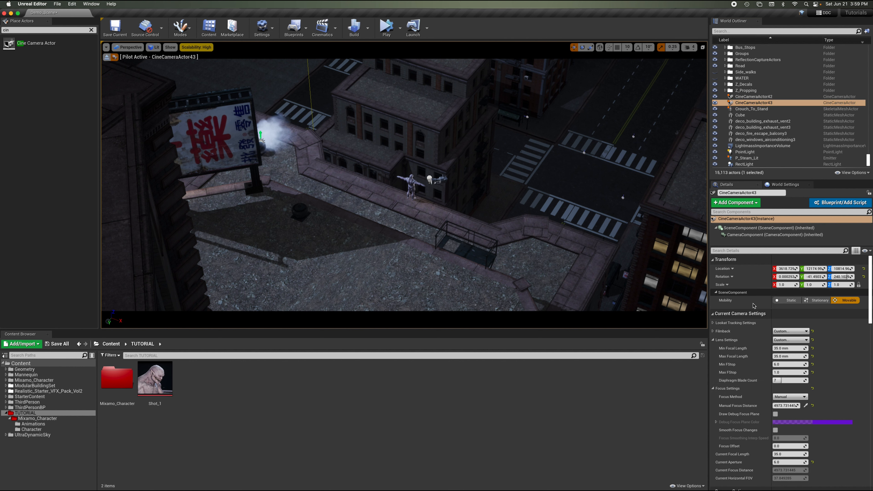
Set both the minimum and maximum f-stop to 0.01 and nudge the manual focus distance to about 5063.
click(791, 364)
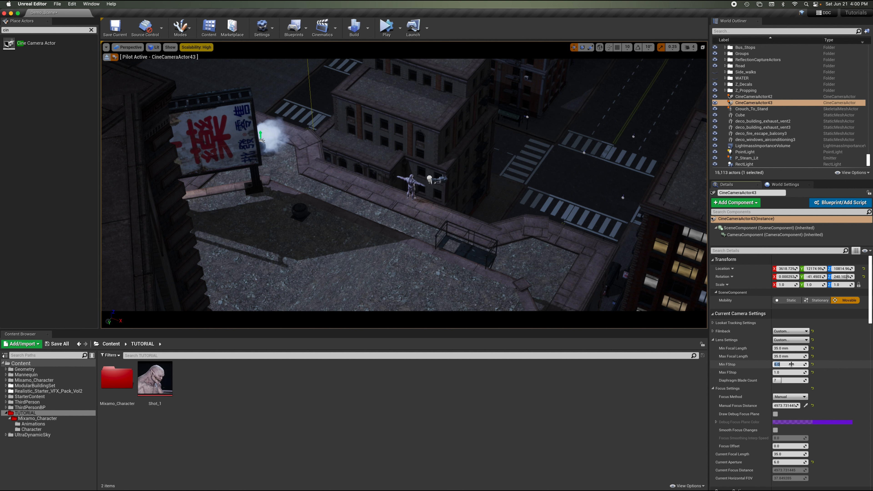
key(Return)
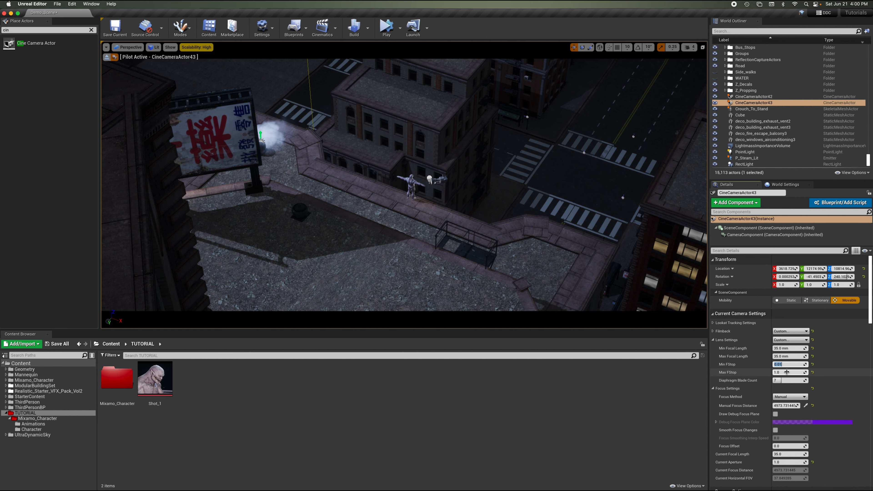
click(786, 371)
click(787, 372)
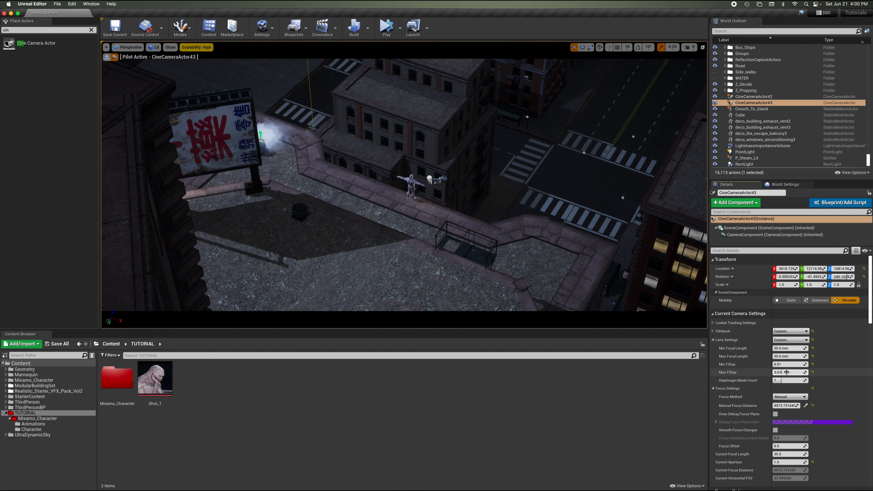
key(Return)
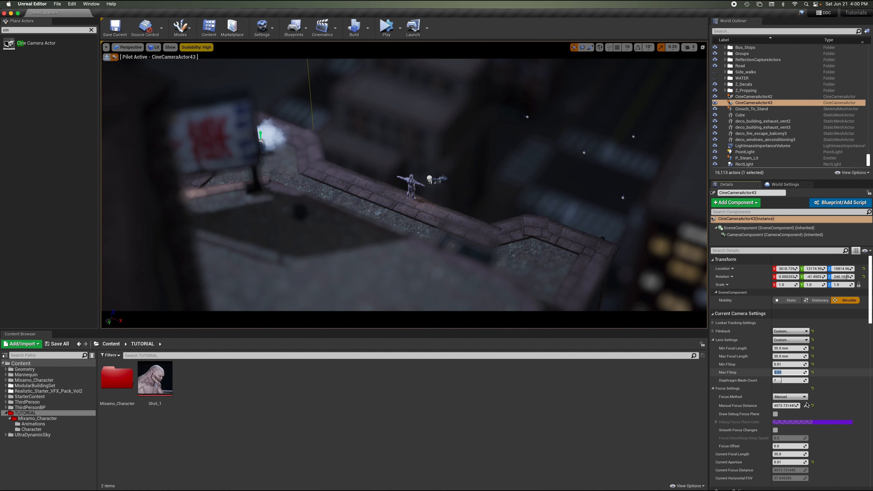
click(786, 406)
drag(786, 406, 790, 405)
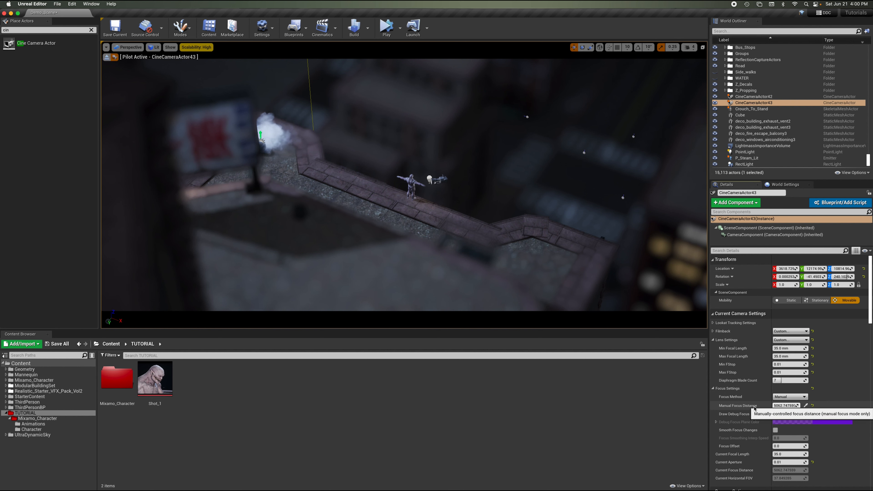
Set the maximum f-stop to 5, then scrub it up to about 7.55.
click(793, 371)
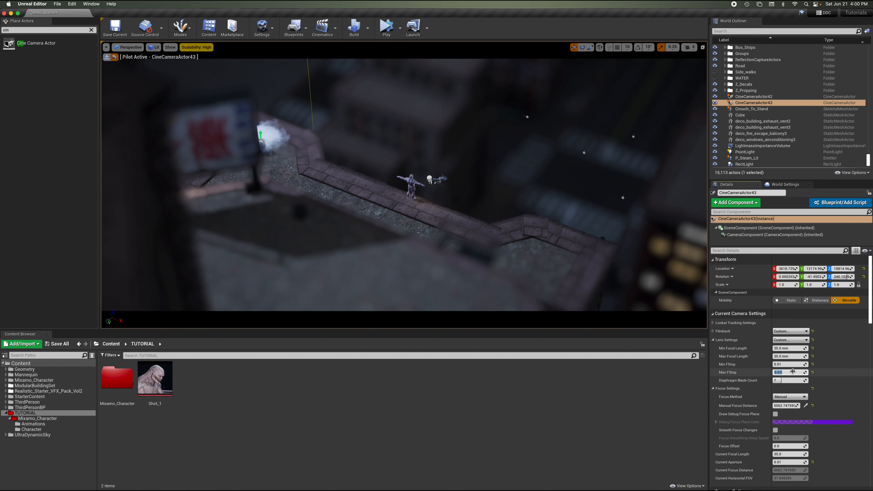
text(5)
key(Return)
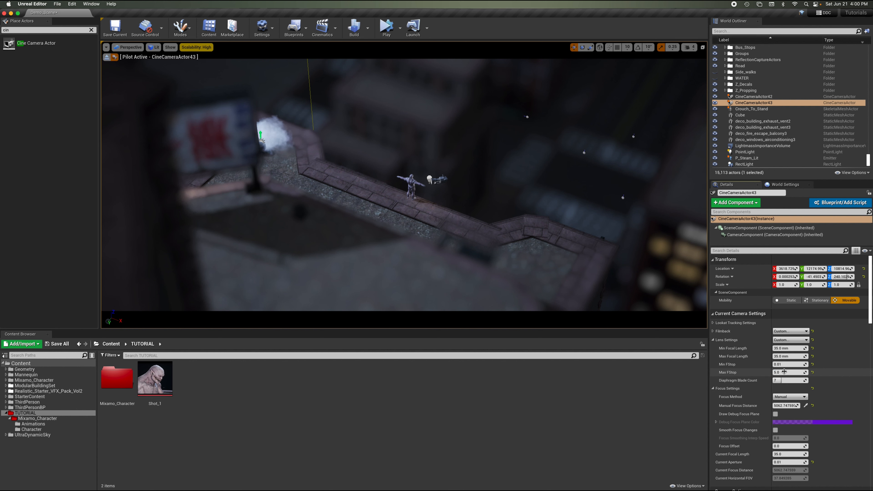
drag(785, 371, 794, 371)
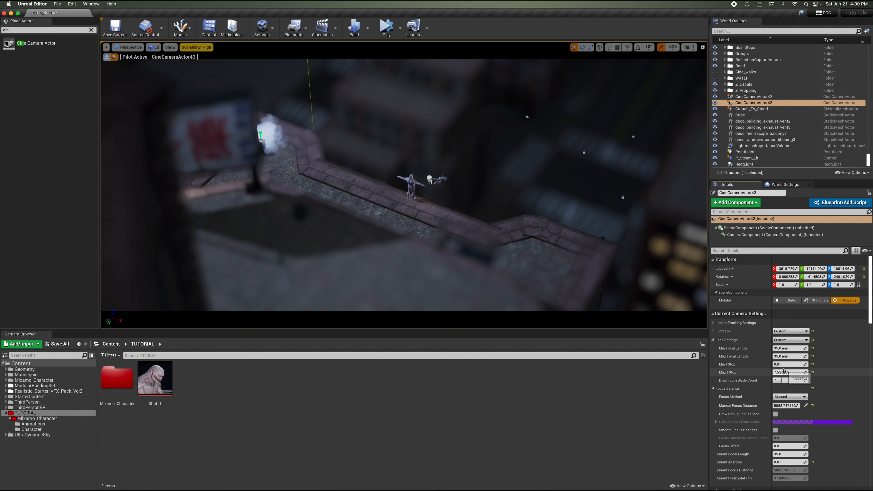
Set the minimum f-stop to 4 and the maximum f-stop to 4.
click(792, 364)
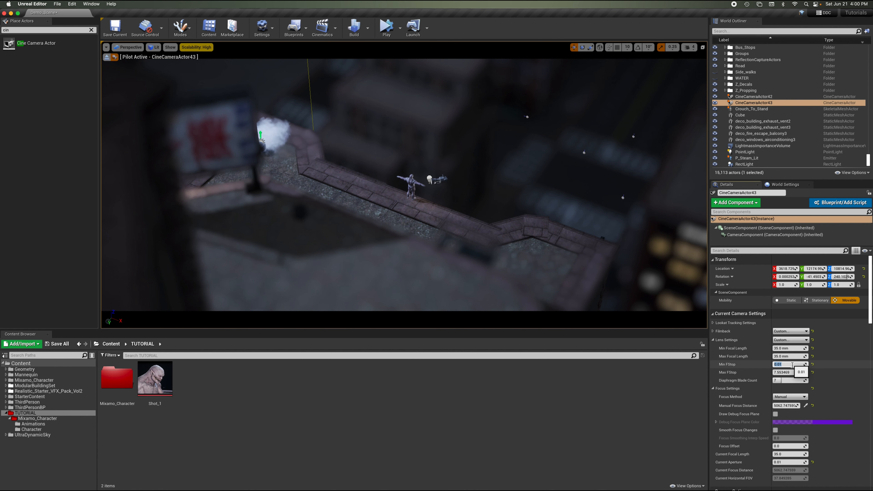
text(5)
key(Return)
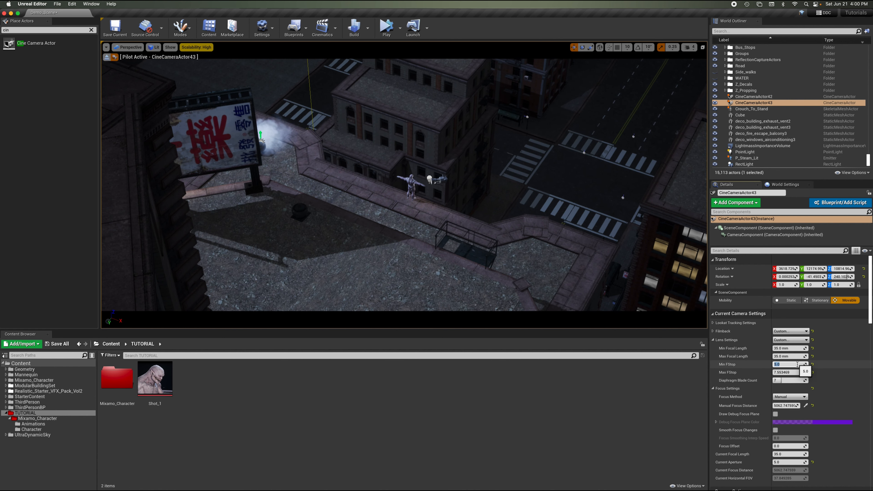
text(4)
key(Return)
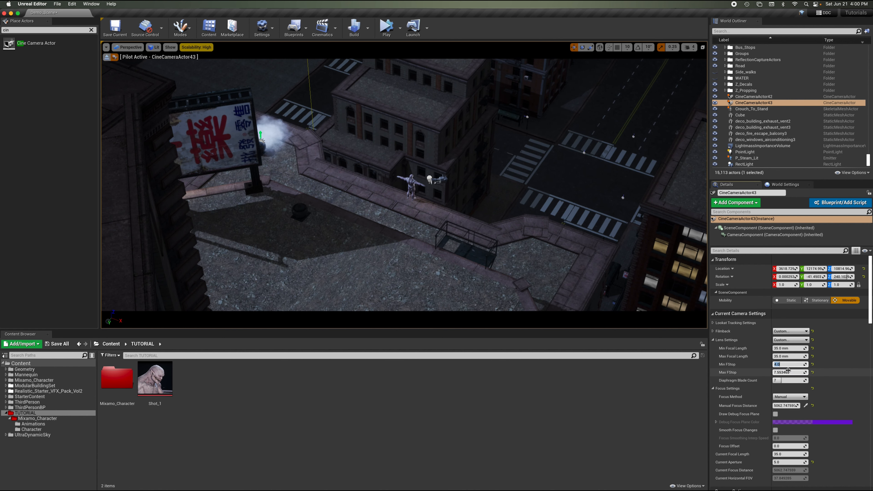
click(787, 373)
text(4)
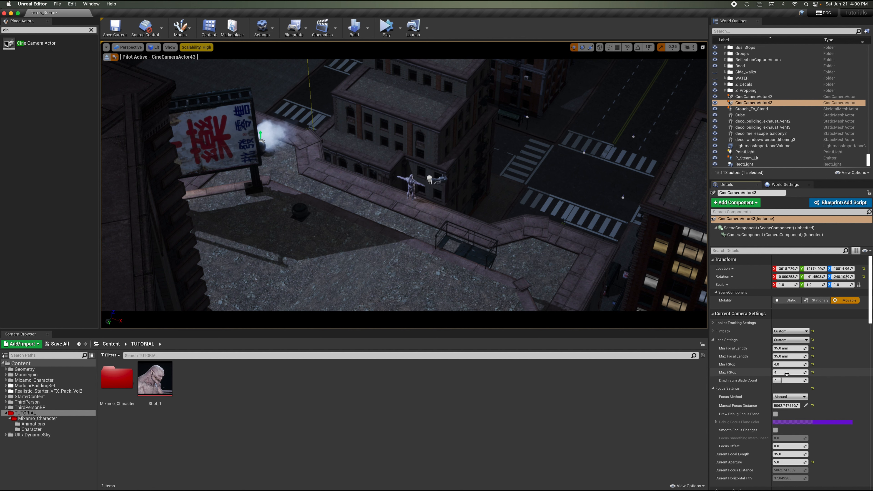
key(Return)
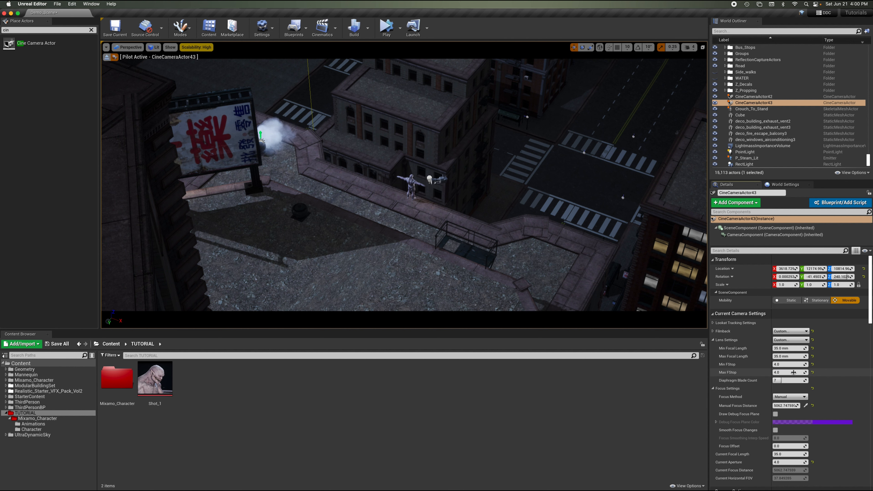
Set both the minimum and maximum f-stop of the new camera to 1.
drag(794, 372, 778, 364)
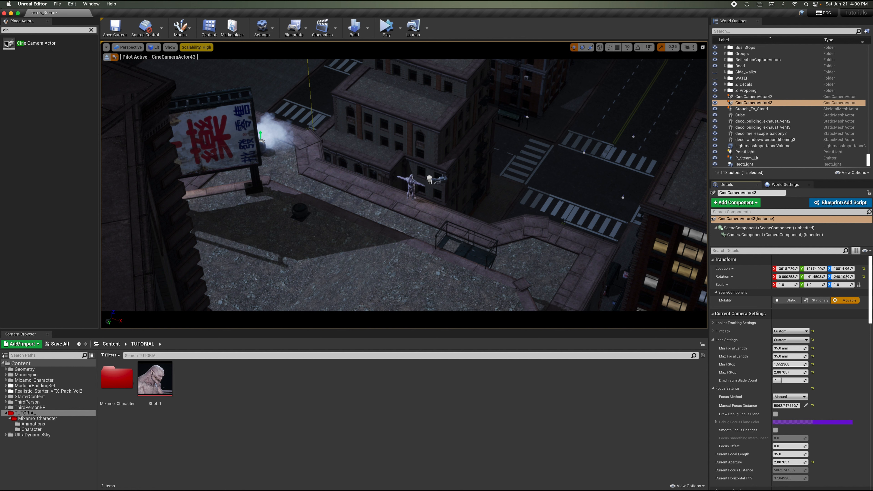
click(796, 365)
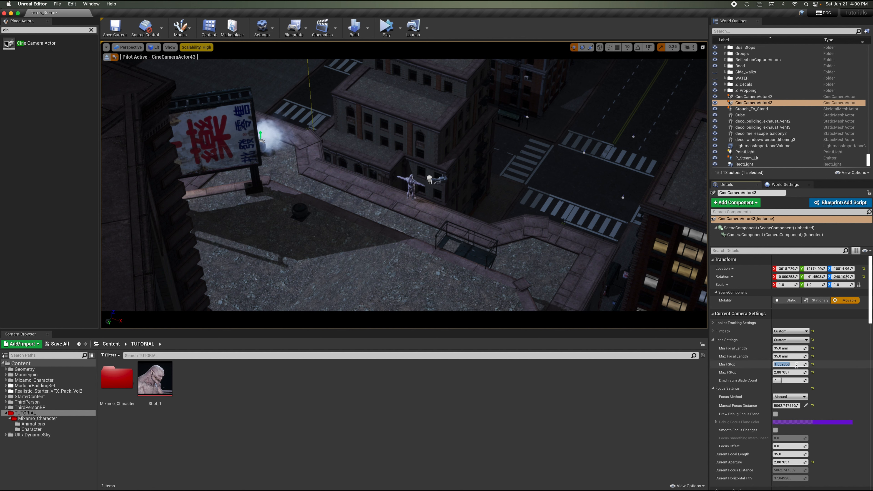
text(1)
key(Return)
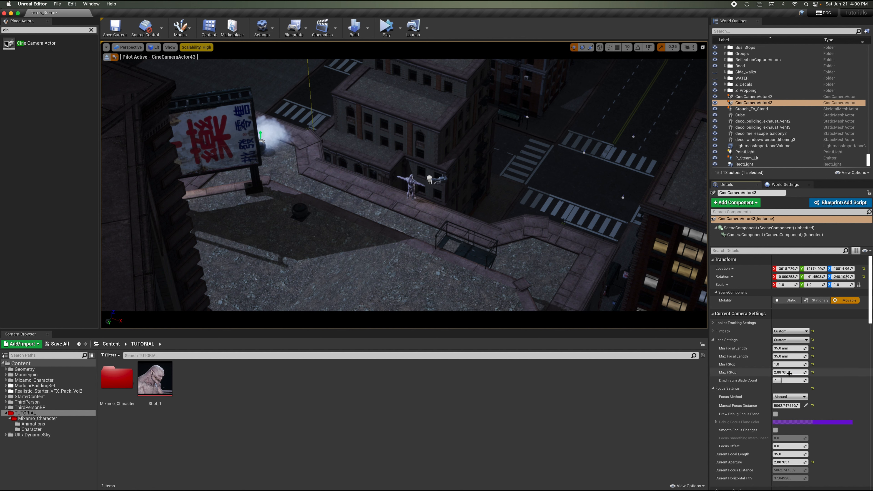
click(789, 374)
text(1)
key(Return)
click(834, 367)
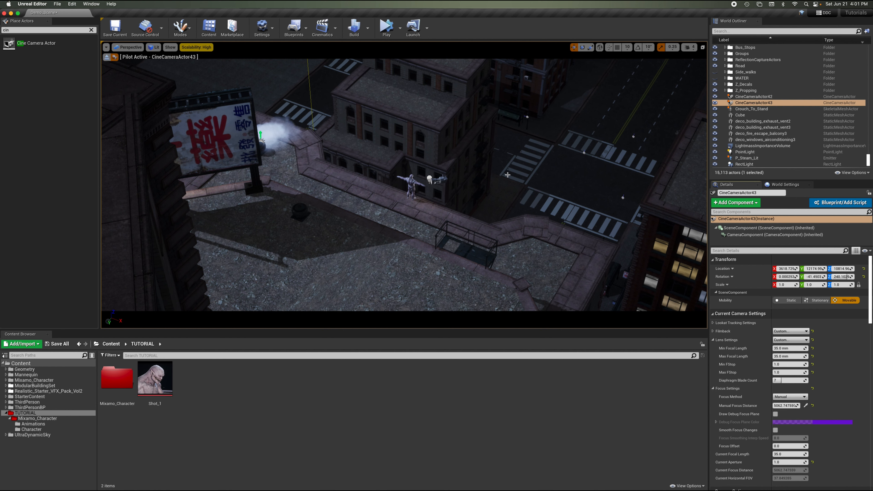
Stop piloting the new cine camera and view it from outside in the viewport.
click(107, 58)
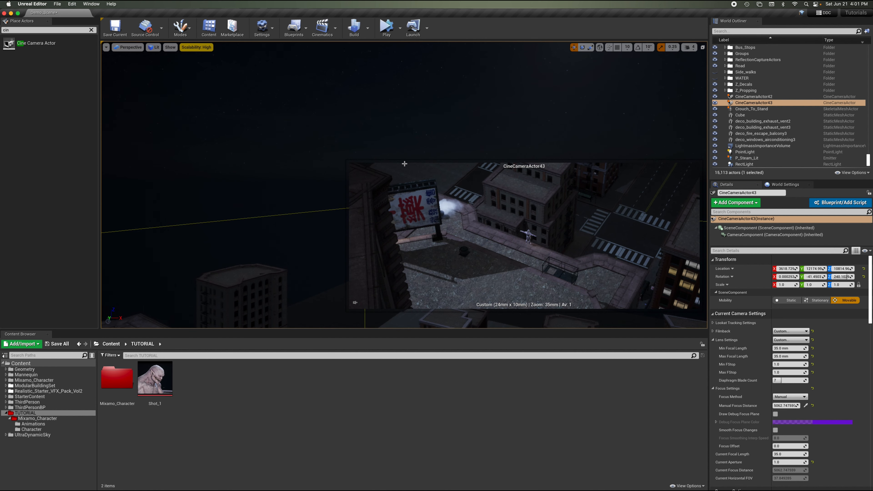
scroll(437, 124, down, 5)
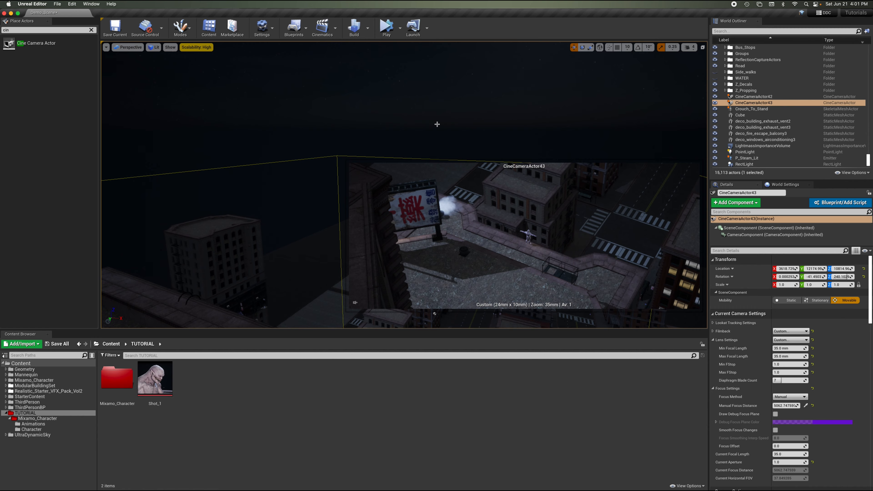
scroll(437, 124, down, 6)
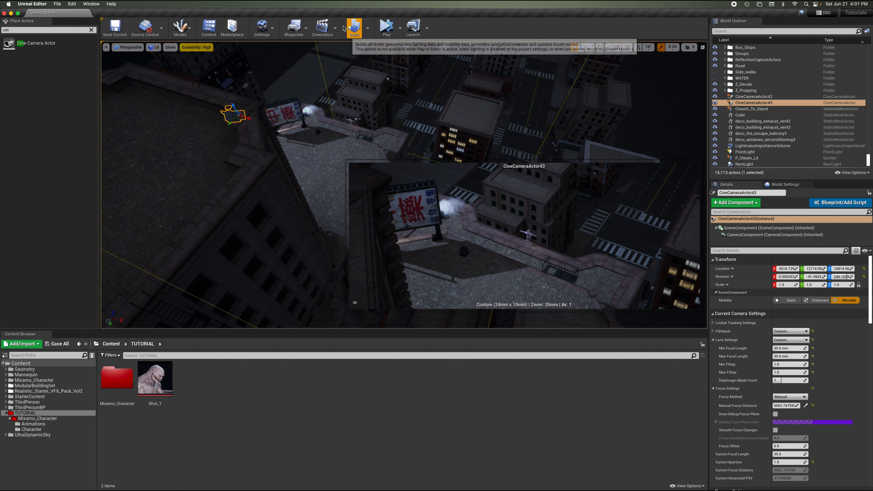
Add a new level sequence named Shot_2, saved in the TUTORIAL folder.
click(336, 30)
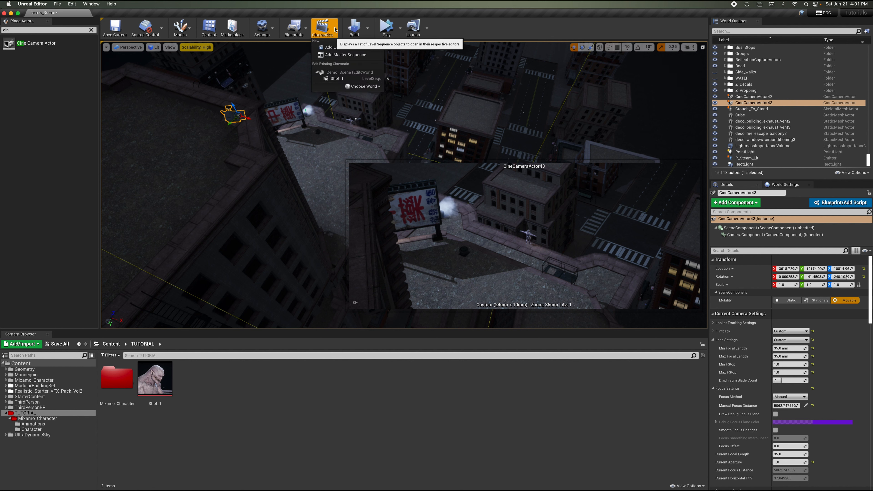
click(350, 51)
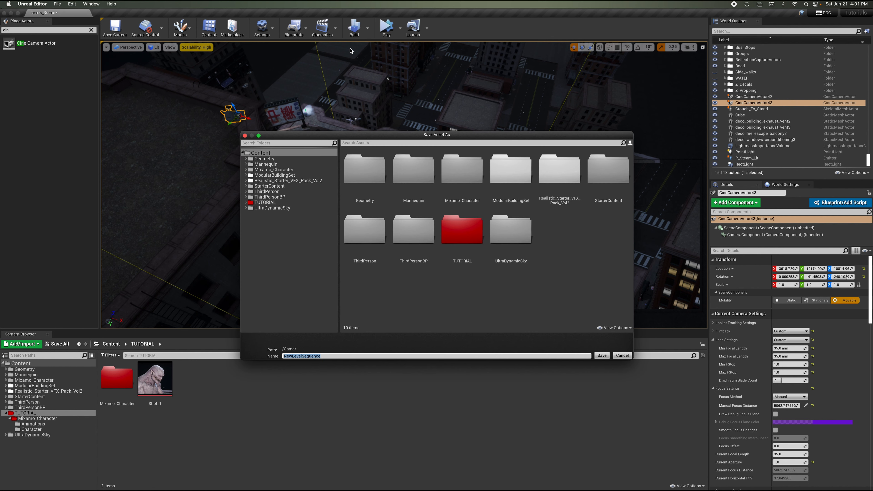
click(468, 234)
double_click(468, 234)
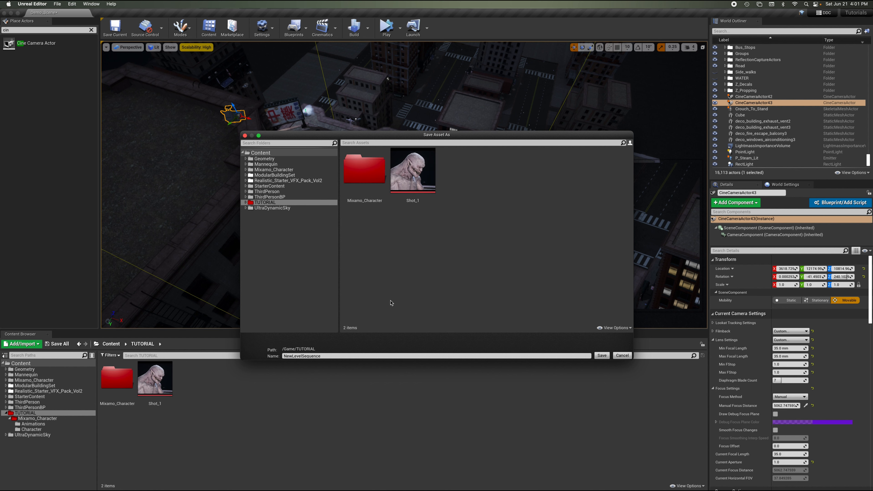
double_click(325, 356)
drag(282, 356, 265, 356)
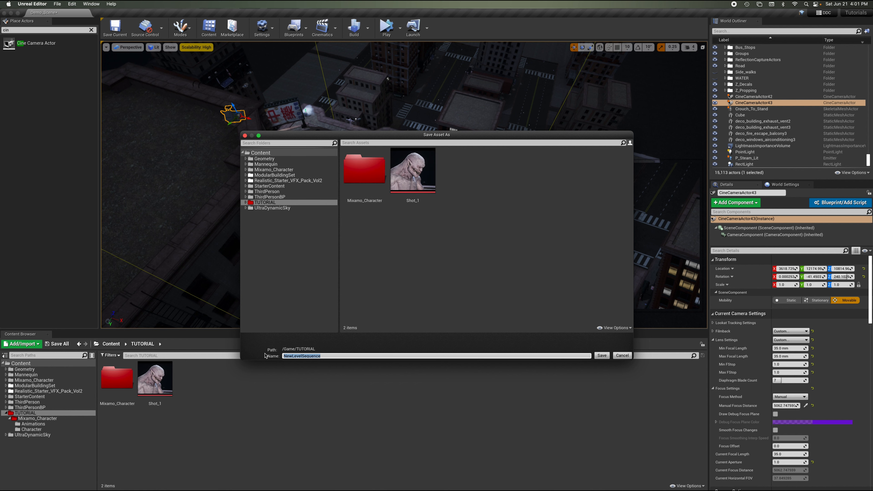
text(Shot_2)
click(605, 356)
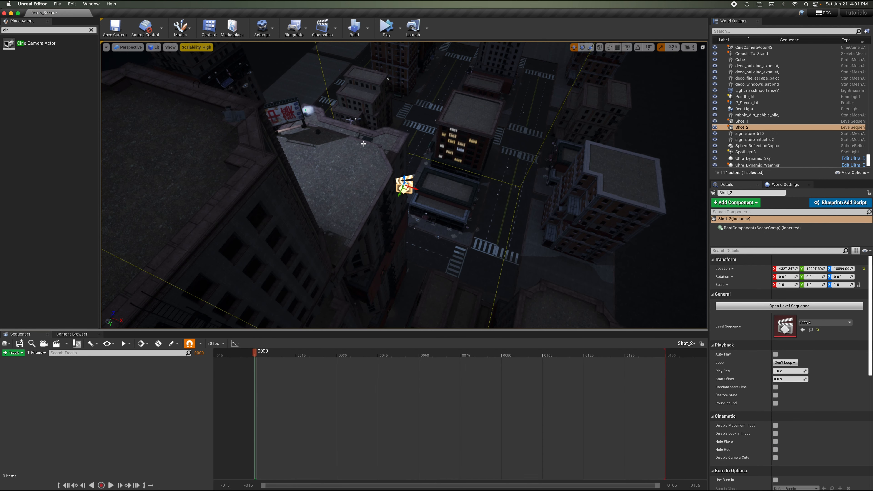
right_drag(364, 143, 363, 119)
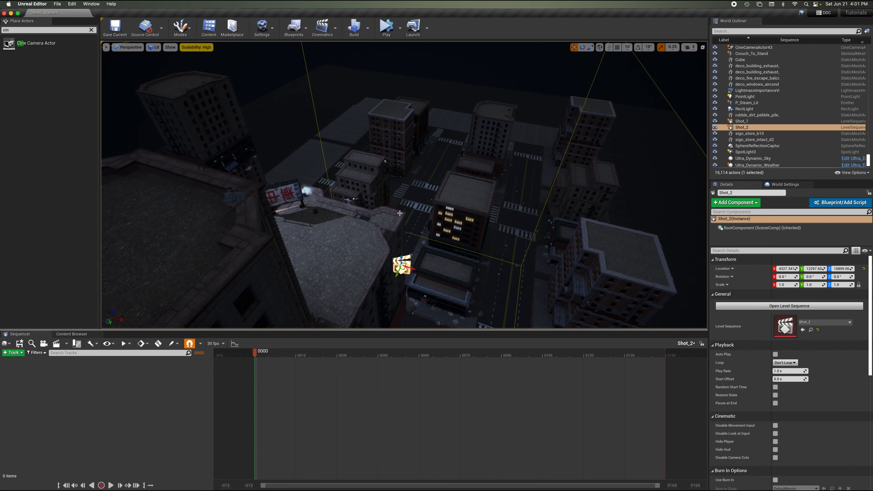
right_drag(400, 213, 334, 213)
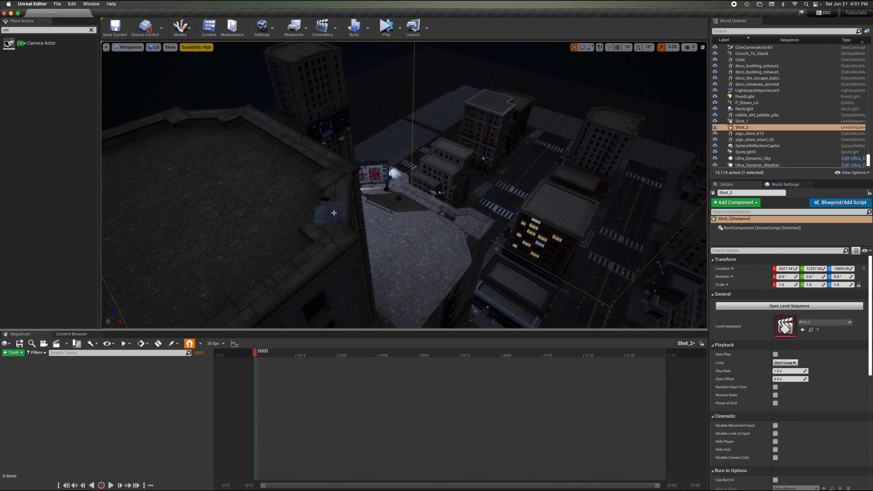
Add the selected cine camera to the Shot_2 sequence and key its transform and manual focus distance at the first frame.
click(335, 213)
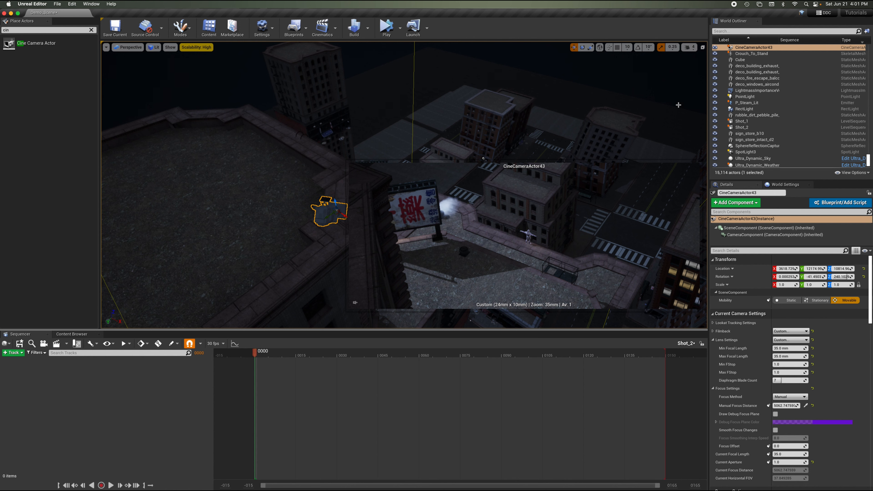
drag(756, 47, 60, 381)
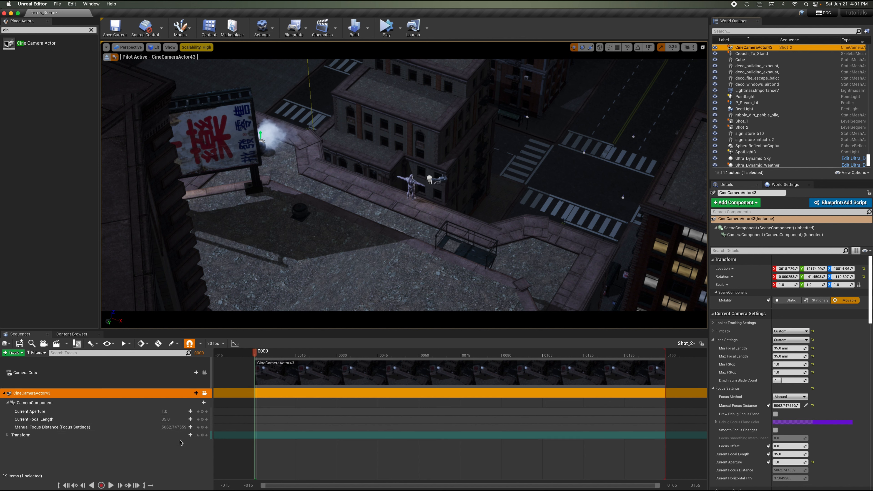
click(203, 436)
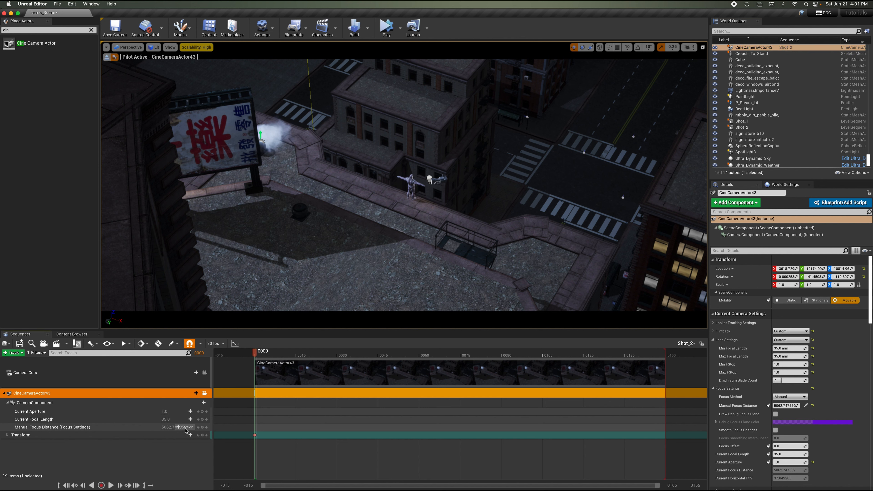
click(203, 427)
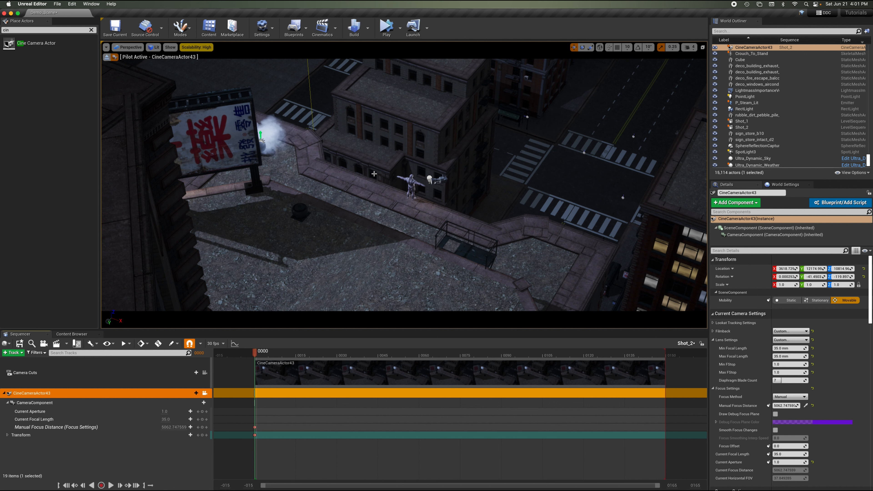
Reframe the piloted camera on the character for the opening frame and select its first keys.
click(413, 161)
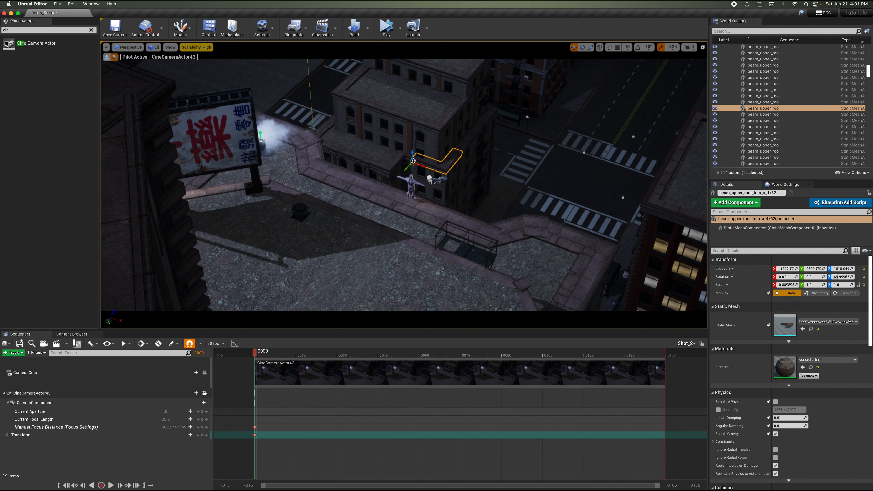
key(Escape)
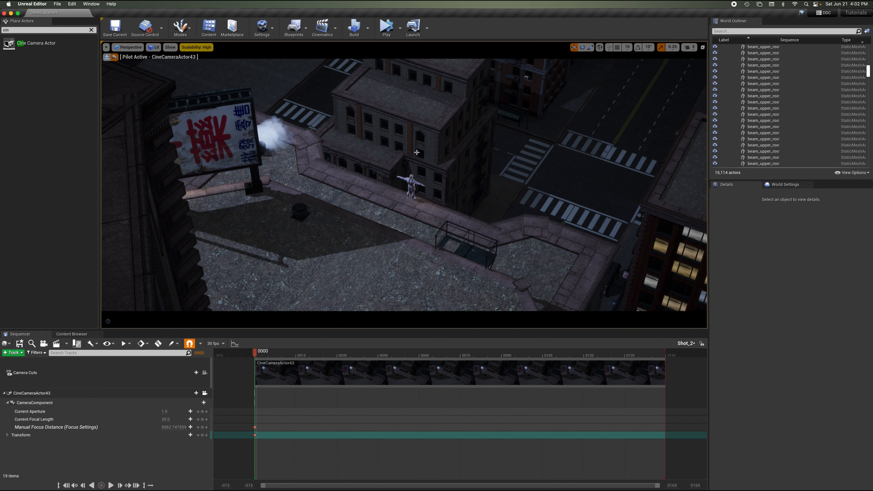
right_drag(408, 143, 408, 143)
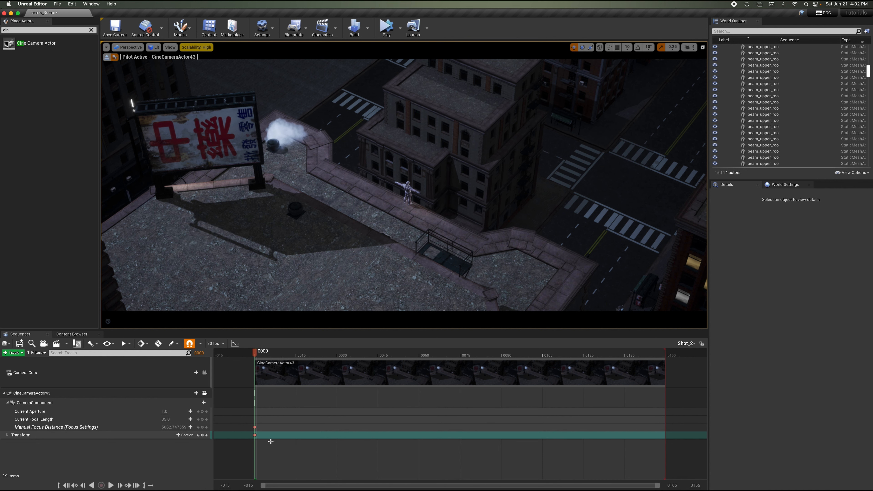
click(255, 436)
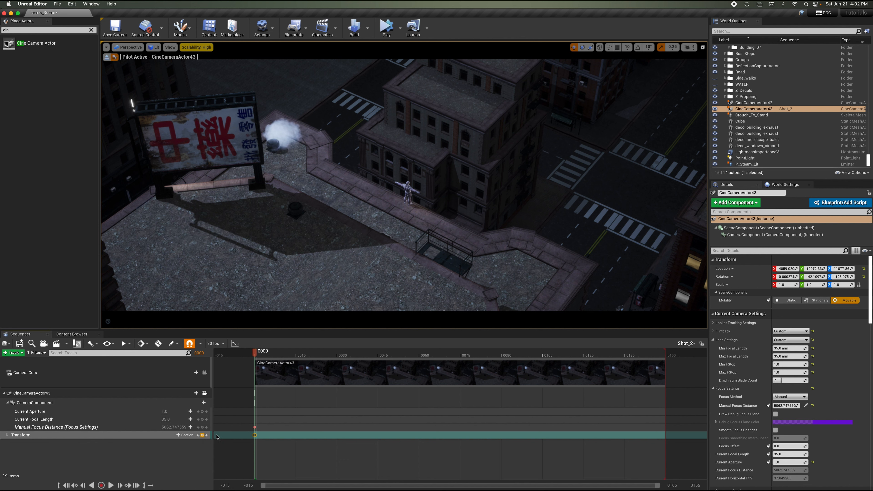
click(255, 427)
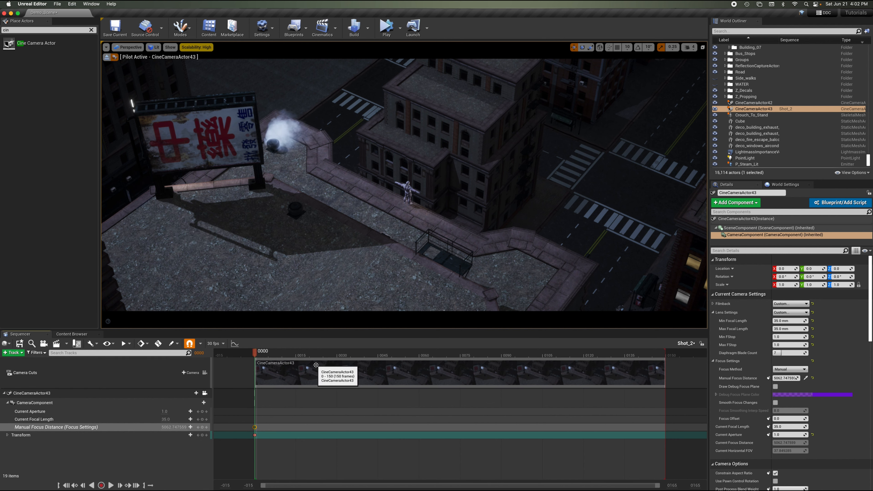
Extend the sequence's playback range and the camera's shot section to about 362 frames.
key(space)
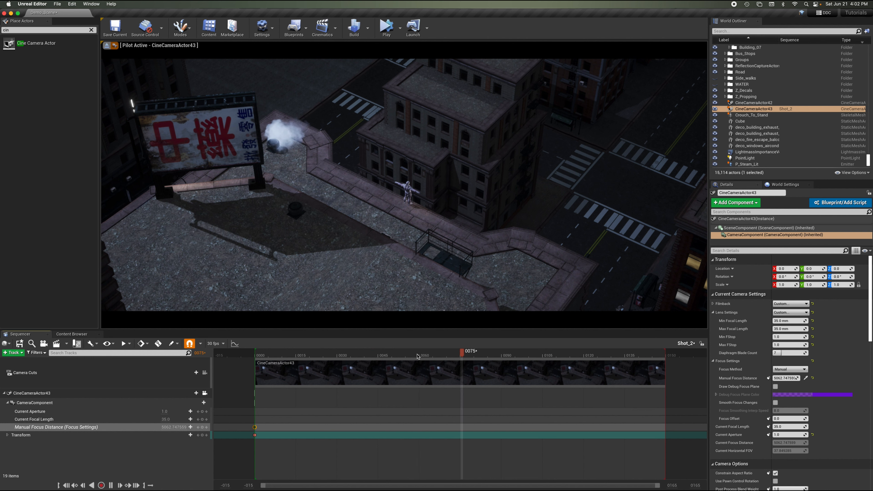
key(space)
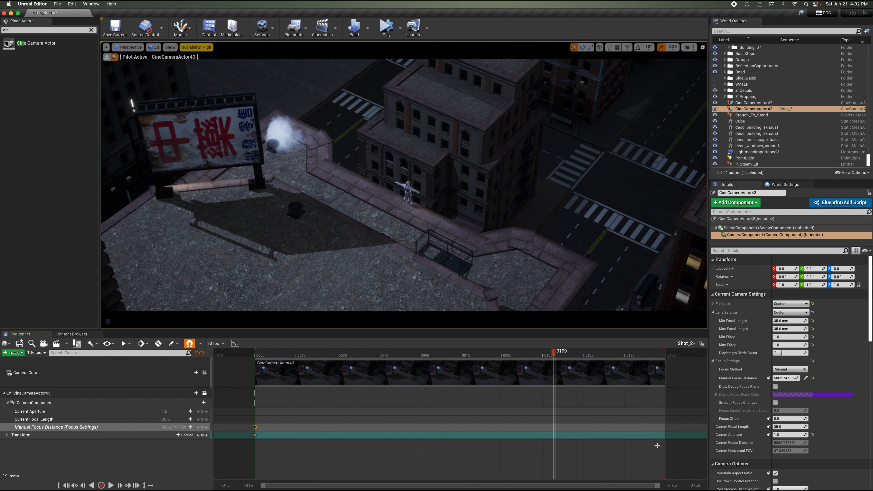
mouse_move(695, 486)
mouse_down()
mouse_move(721, 486)
mouse_move(700, 486)
mouse_up()
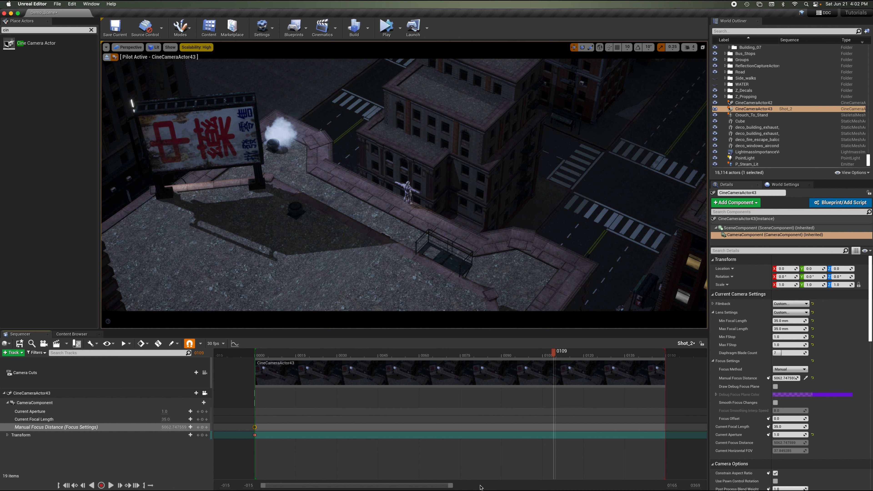
drag(463, 487, 562, 486)
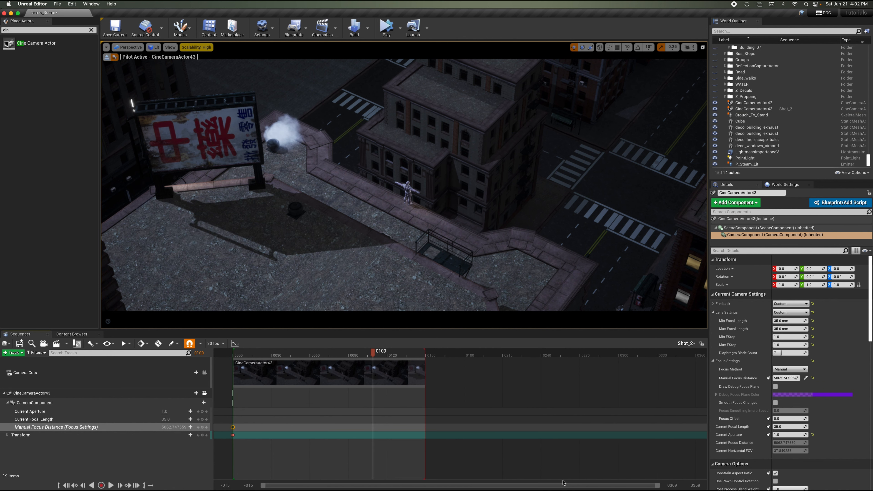
drag(428, 351, 690, 352)
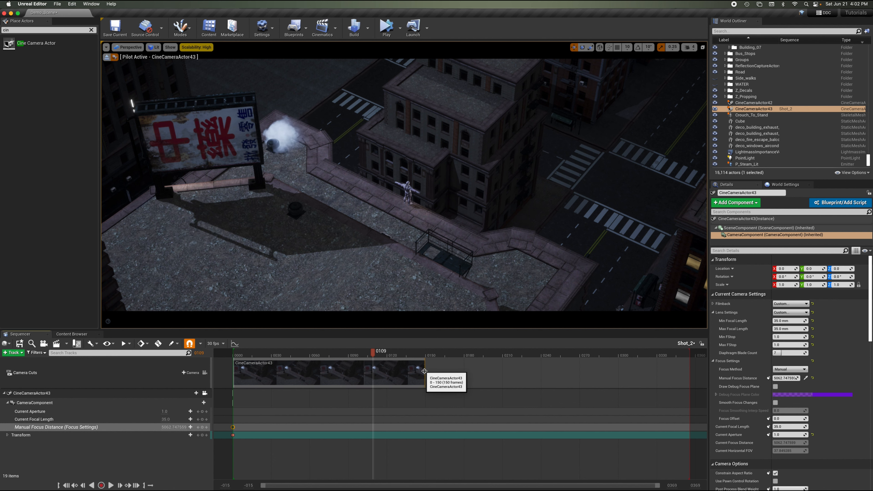
drag(426, 373, 696, 378)
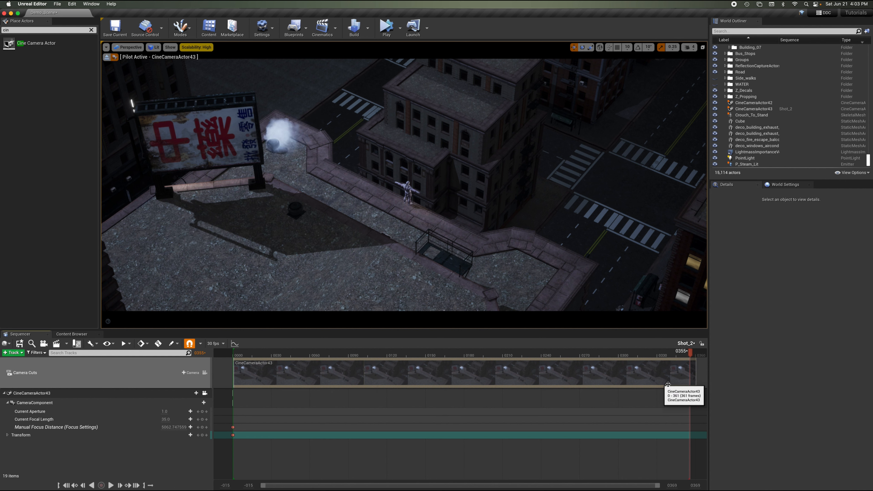
mouse_move(695, 374)
mouse_down()
mouse_move(492, 372)
mouse_move(686, 375)
mouse_move(700, 389)
mouse_up()
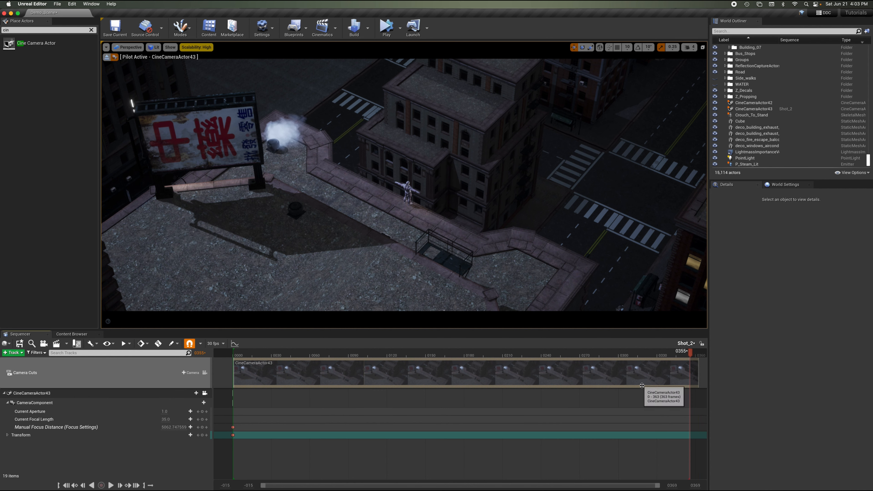
Set the sequence display rate to 24 fps.
click(242, 352)
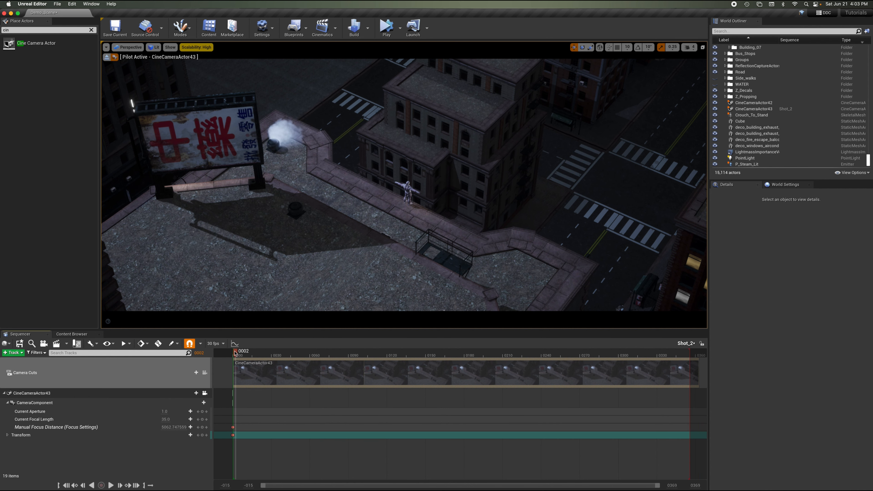
key(space)
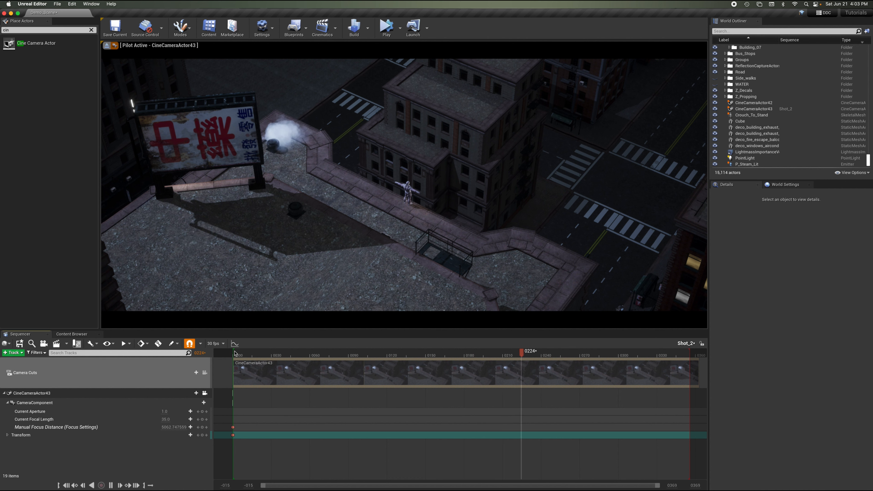
key(space)
click(220, 343)
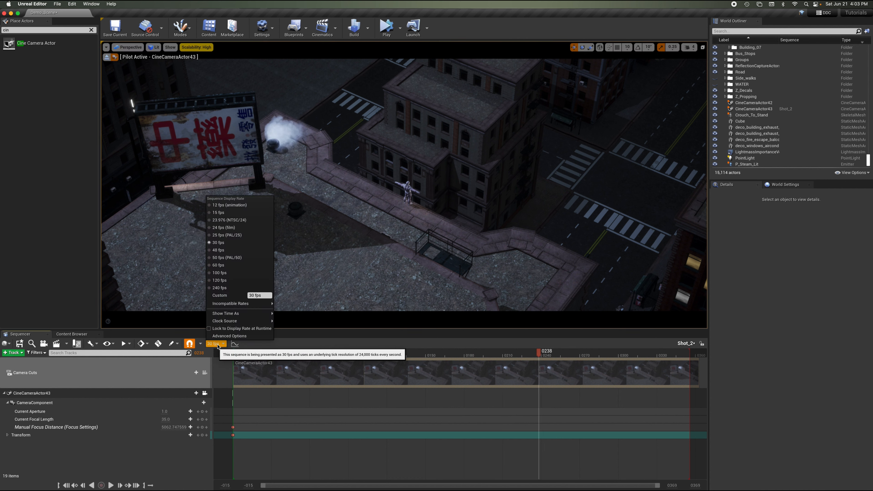
click(231, 228)
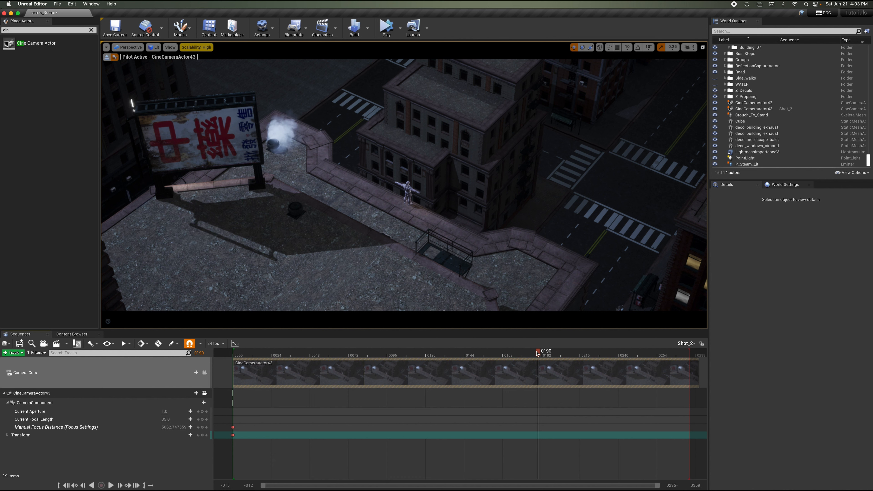
At frame 146, reframe the piloted camera and key its transform and manual focus distance.
drag(538, 353, 242, 351)
key(space)
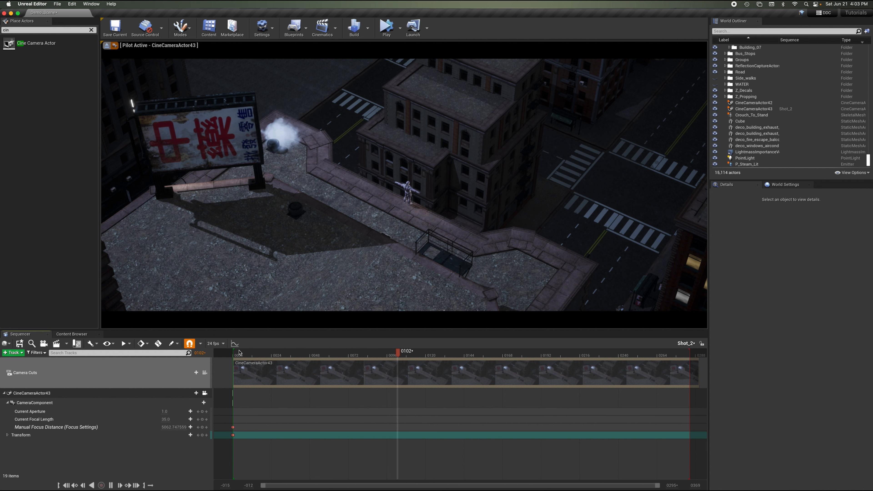
key(space)
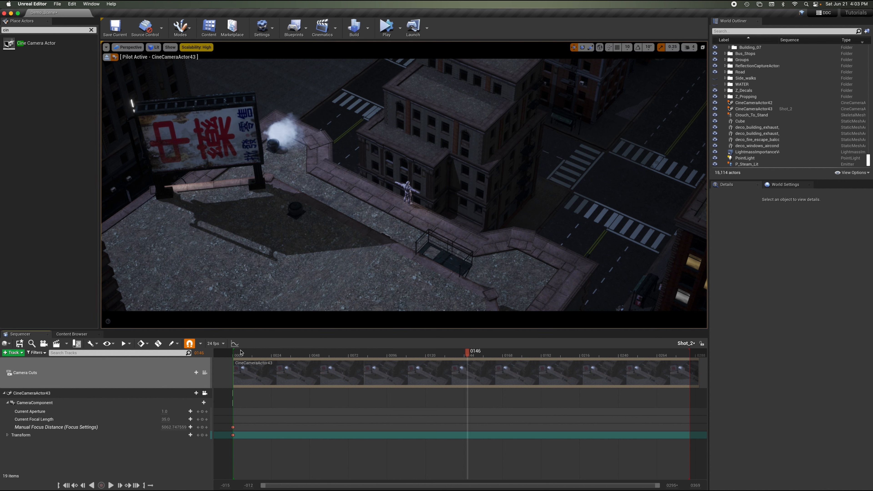
drag(690, 353, 470, 351)
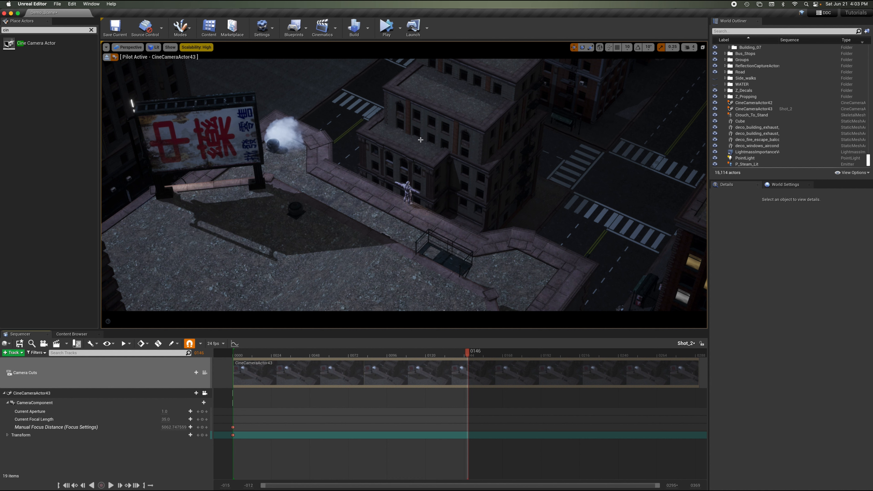
right_drag(419, 135, 419, 135)
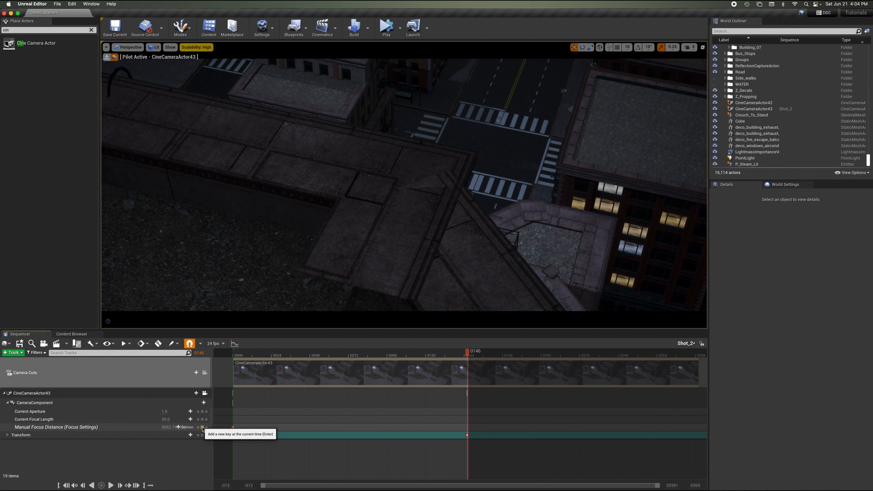
click(202, 428)
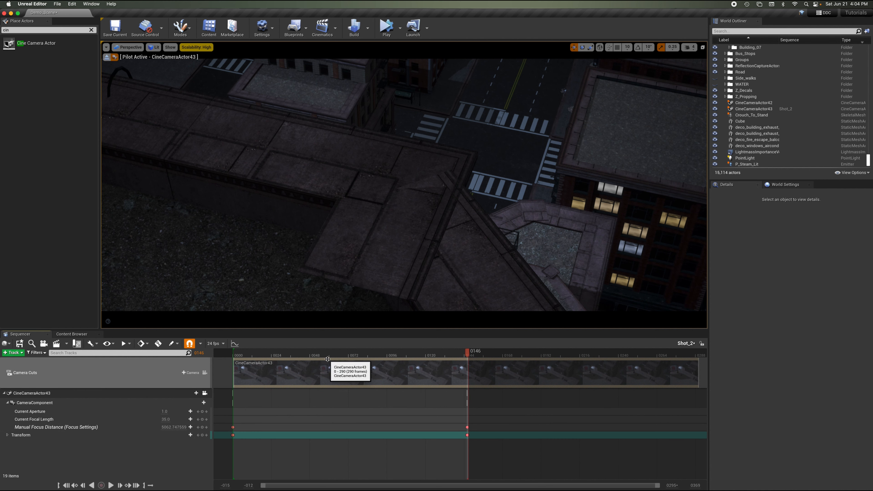
Move the playback end and the second camera keys to about frame 240.
drag(327, 352, 231, 357)
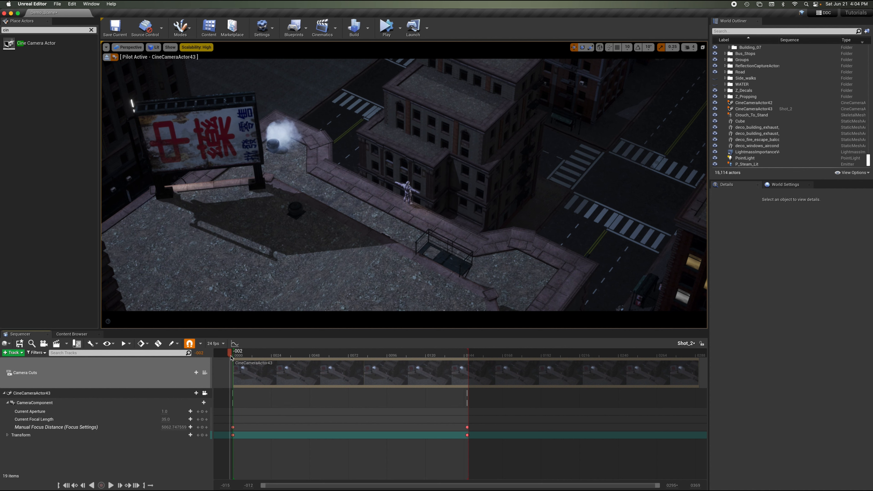
key(space)
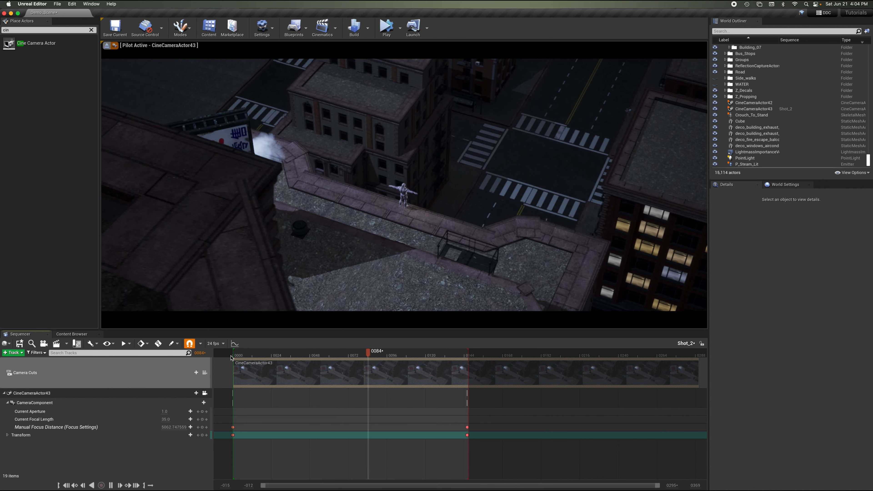
key(space)
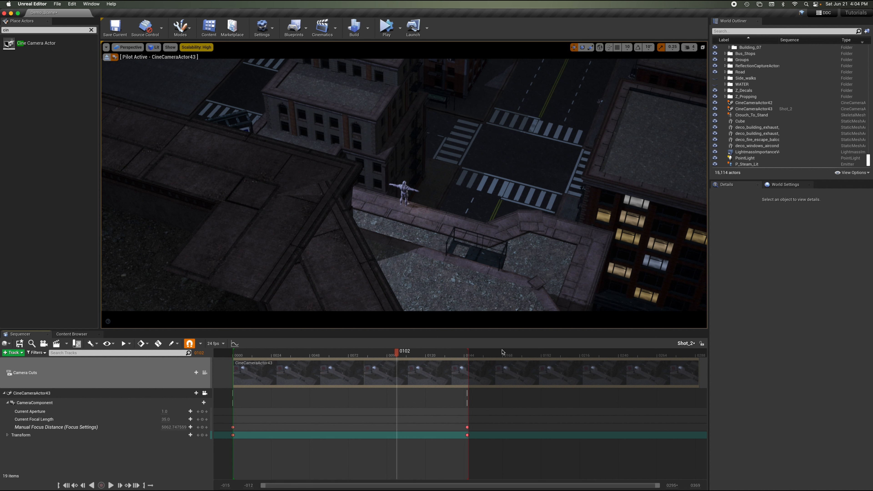
drag(468, 352, 620, 354)
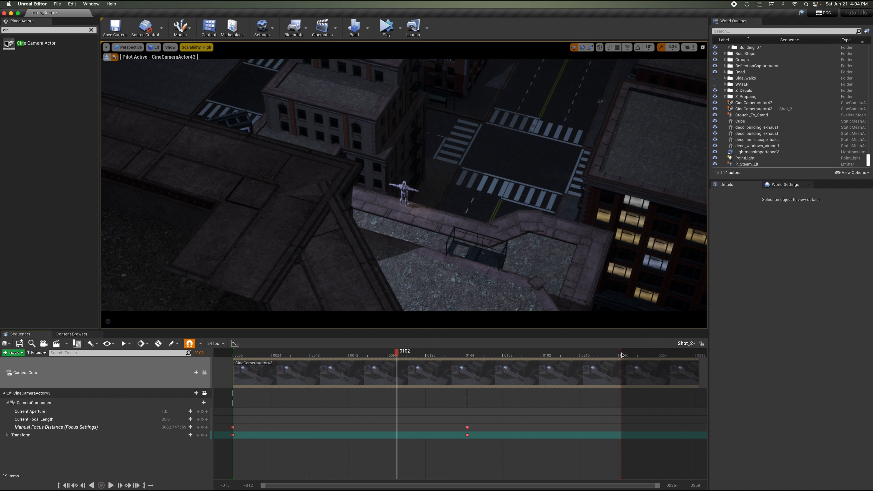
click(467, 427)
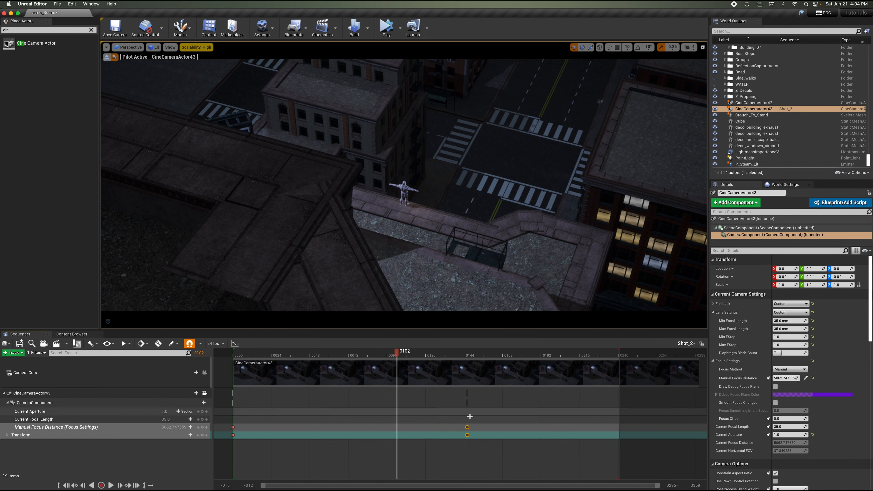
drag(468, 427, 626, 427)
Play back the shot from the start to review the camera move.
click(299, 354)
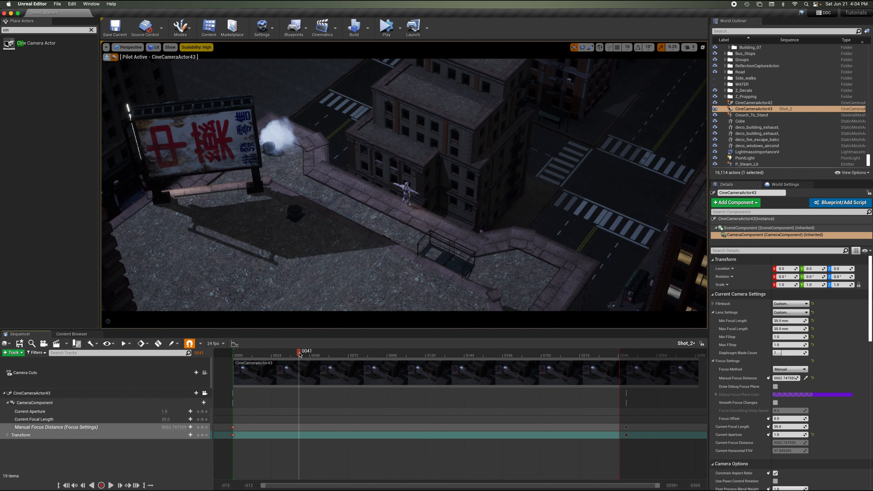
key(space)
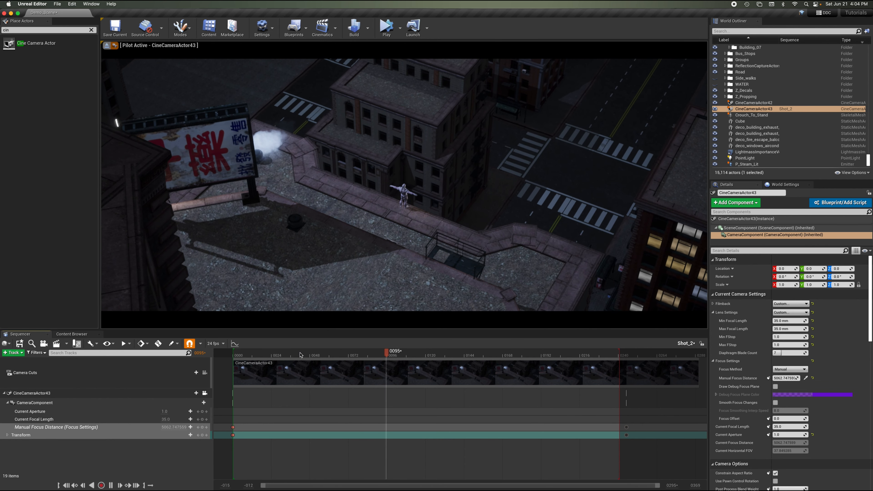
key(space)
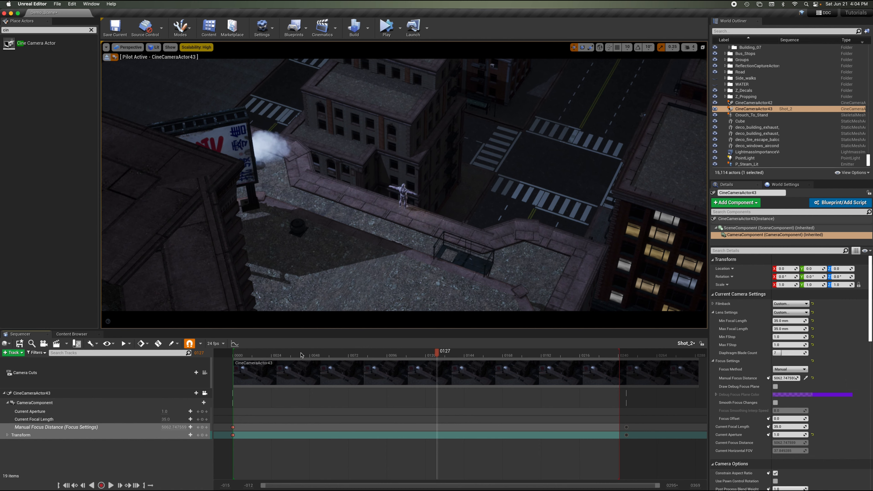
drag(299, 356, 225, 357)
key(space)
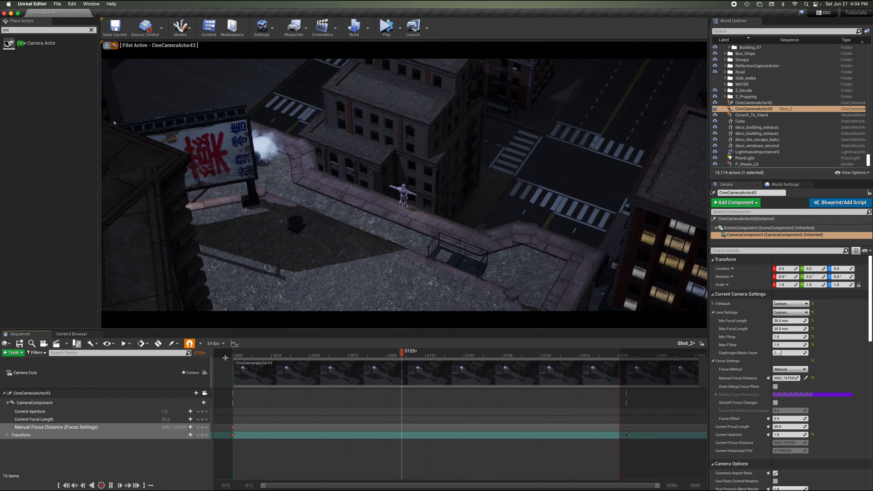
key(space)
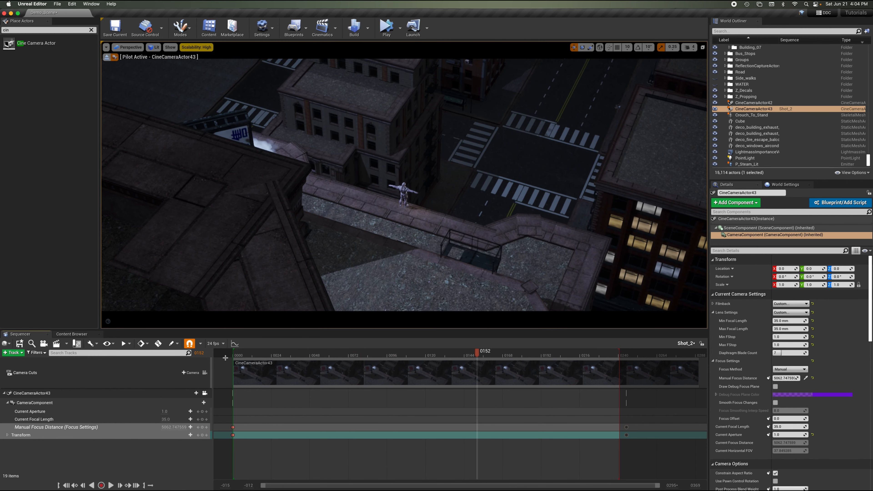
Set the camera's minimum and maximum F-stop to 0.2 for a shallower focus.
click(235, 344)
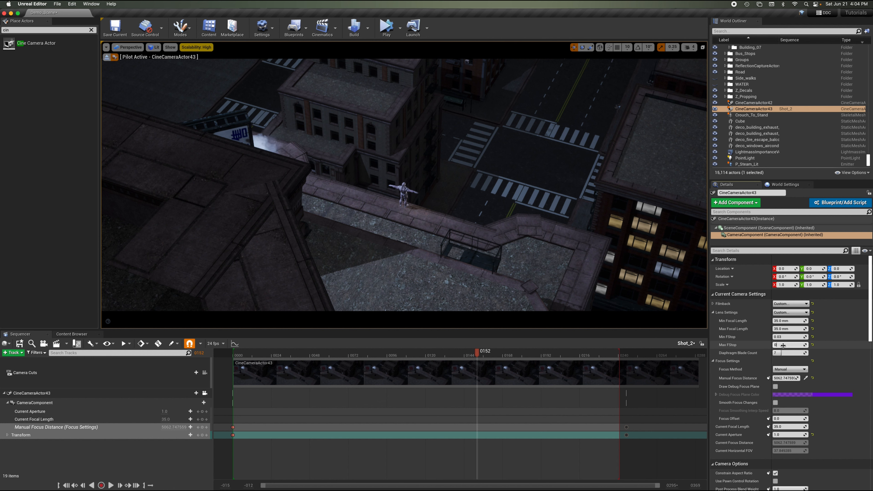
key(Return)
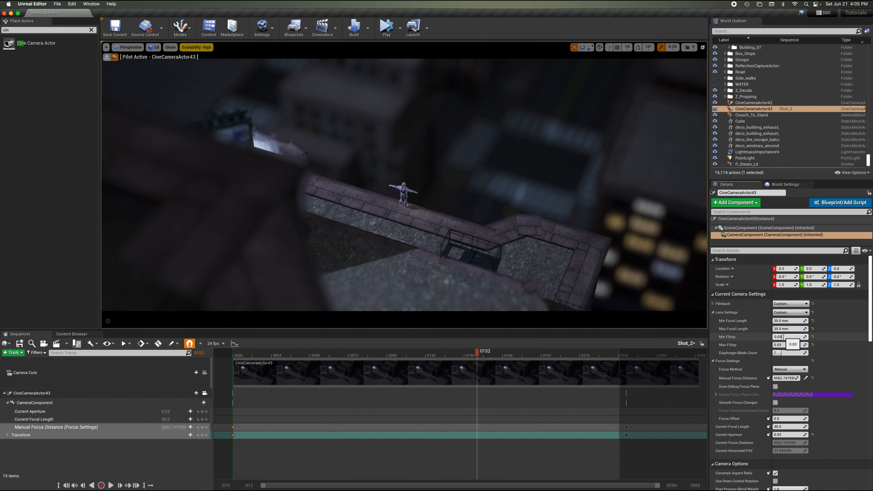
text(2)
key(Return)
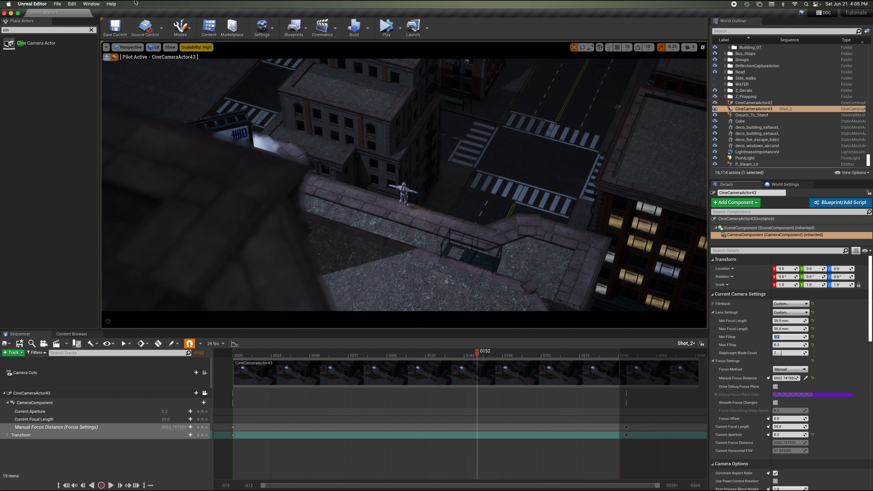
Key the camera's current focal length at the current frame.
click(57, 4)
click(85, 61)
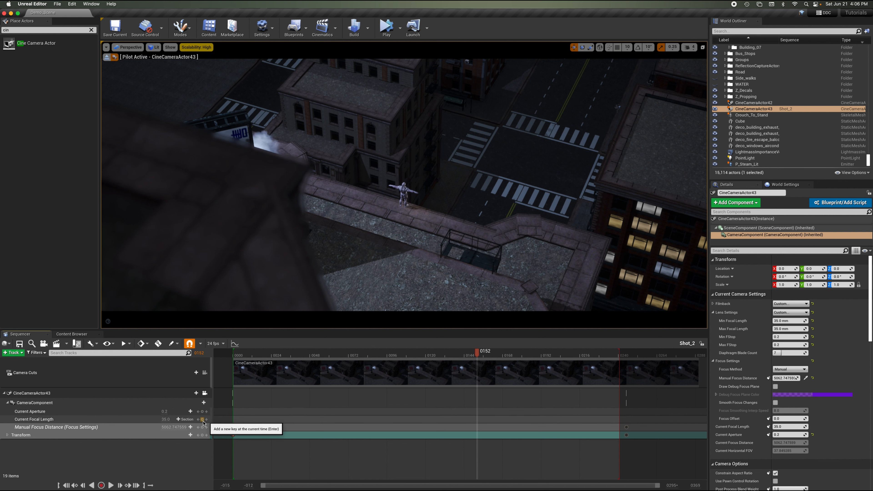
click(202, 420)
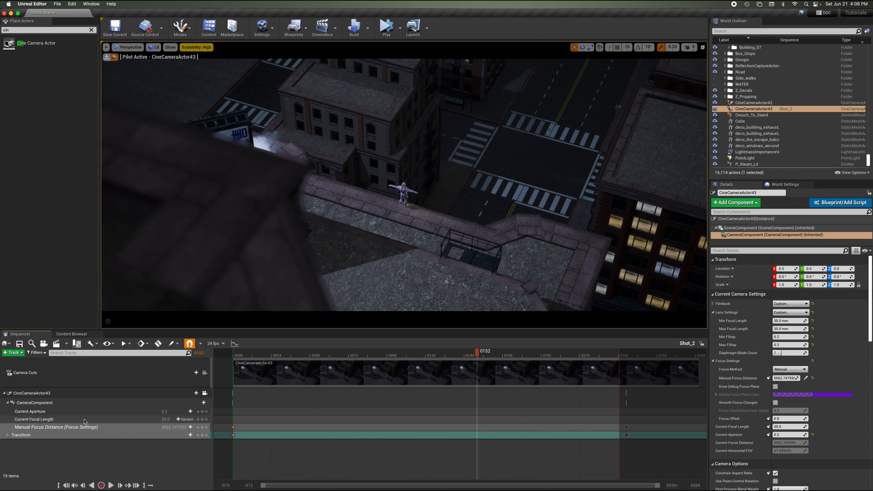
click(203, 420)
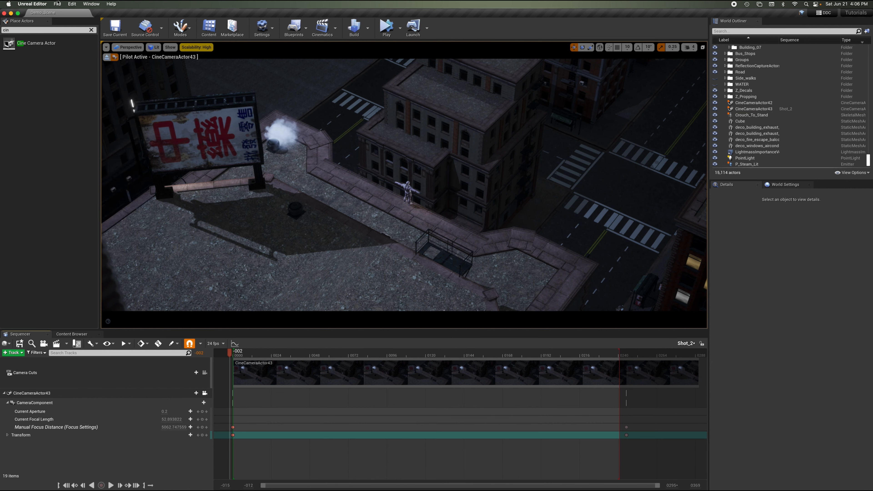
click(58, 3)
click(68, 59)
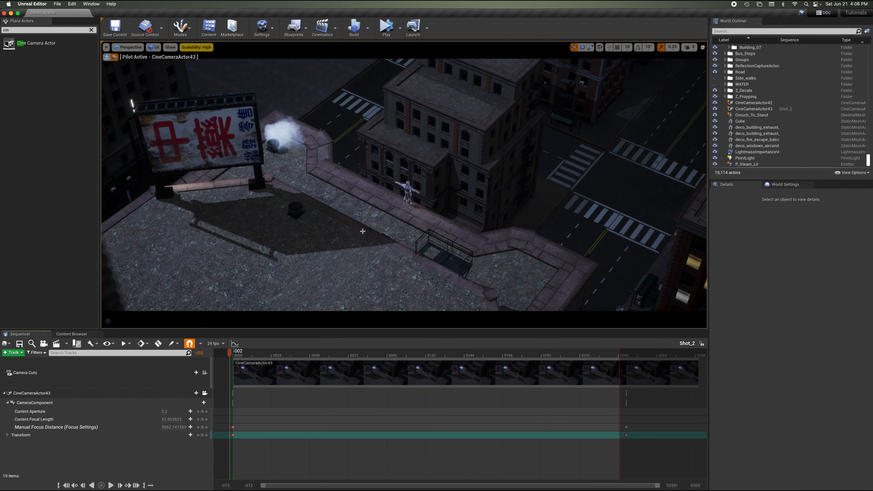
Play the shot back and return the playhead to about frame 3.
key(space)
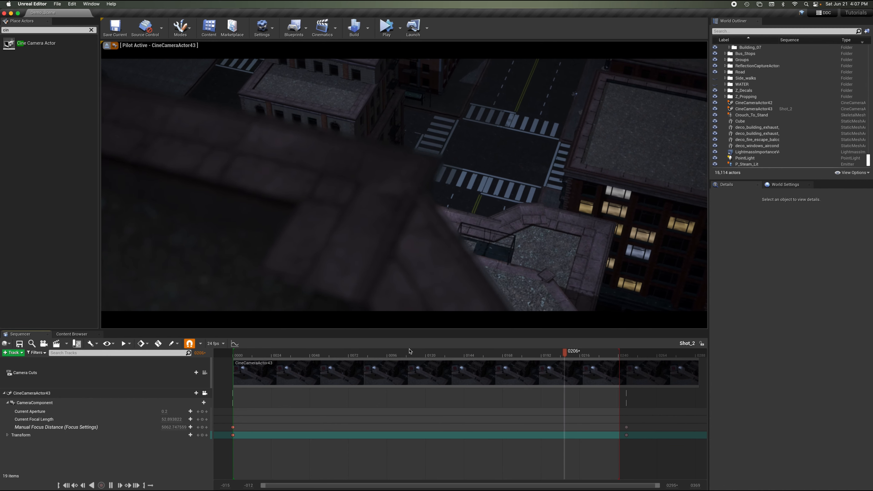
key(space)
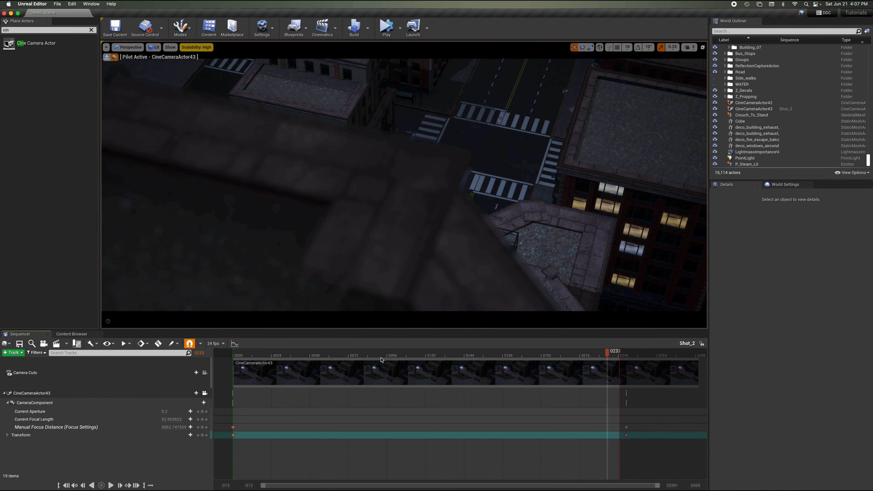
click(252, 354)
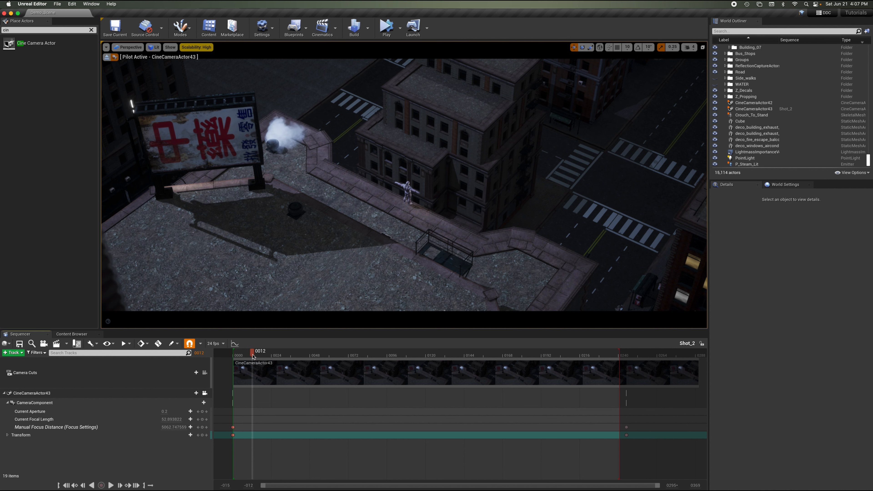
drag(253, 357, 238, 356)
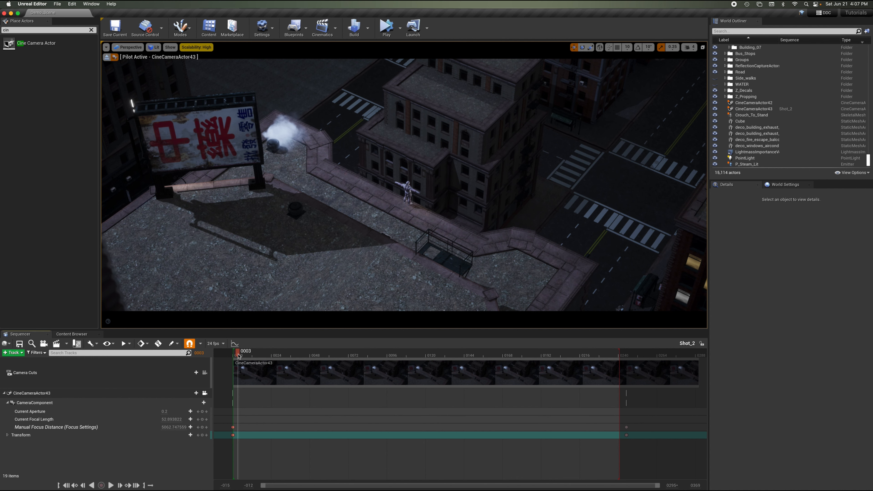
Stop piloting the camera, select the Crouch_To_Stand character and add it as a track to the Shot_2 sequence.
click(108, 58)
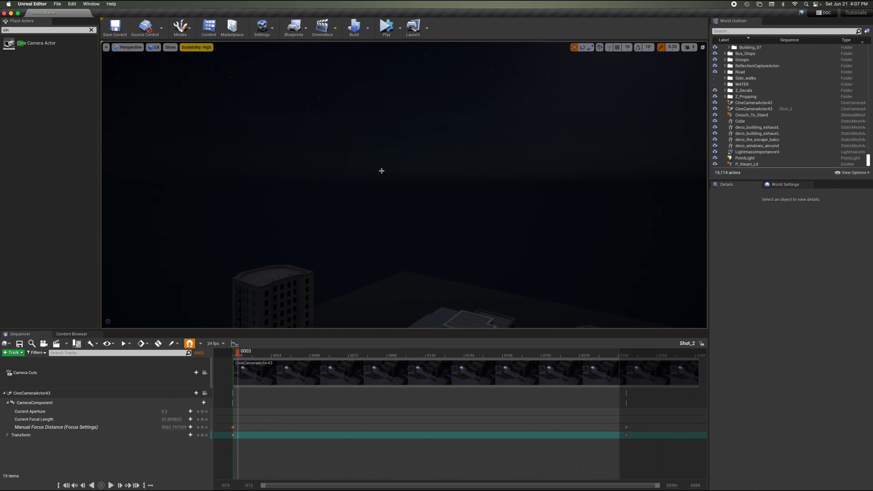
right_drag(382, 171, 381, 171)
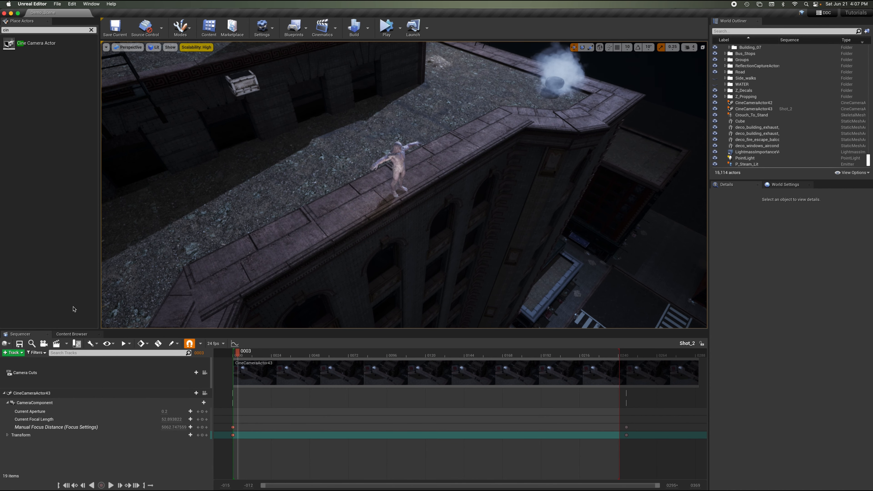
click(4, 393)
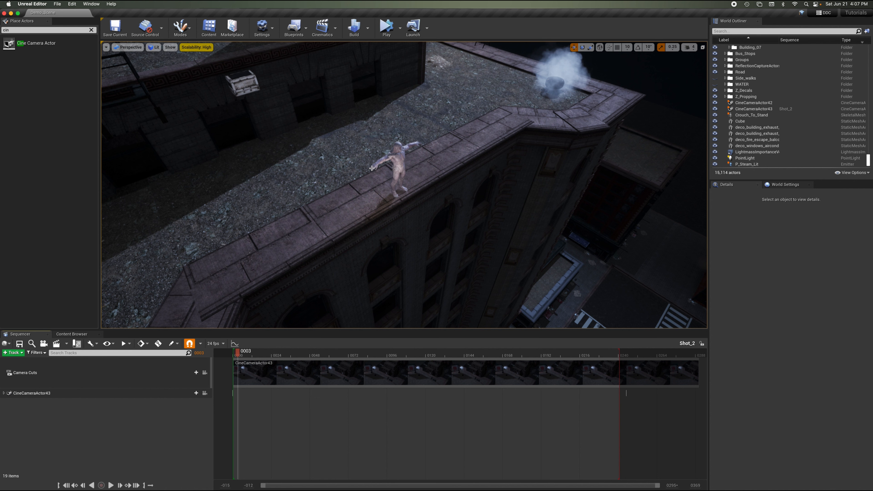
click(398, 163)
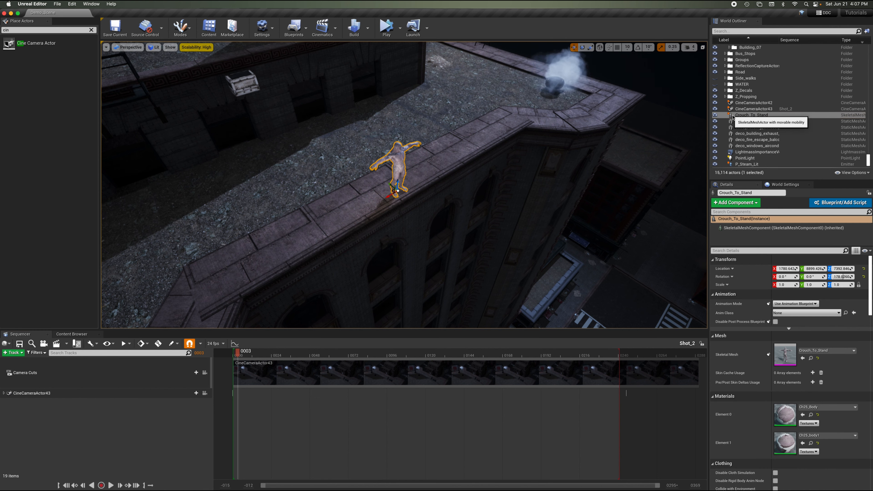
drag(733, 117, 58, 413)
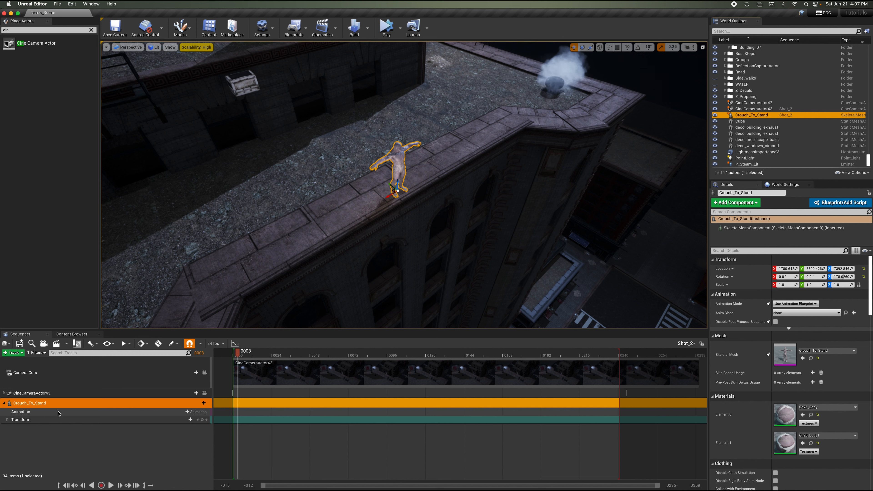
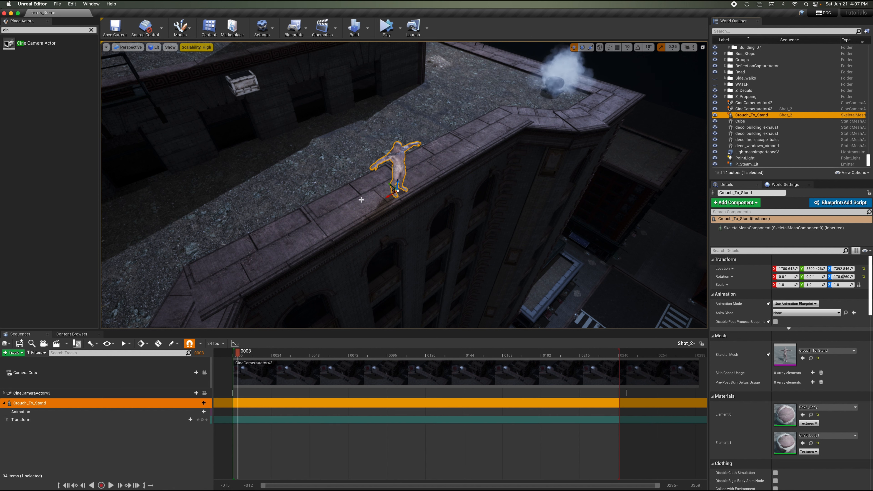
Move the character along the rooftop and lower it onto the roof, then undo both moves.
drag(391, 184, 321, 138)
key(f)
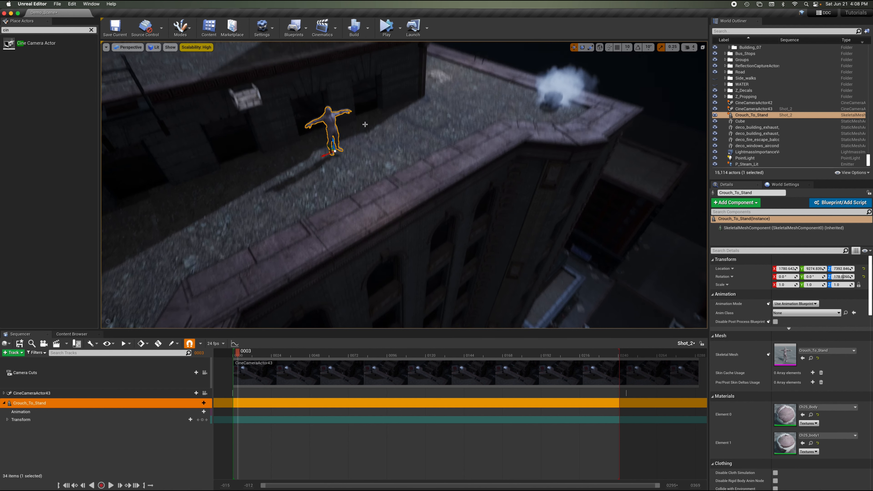
right_drag(365, 125, 365, 125)
drag(379, 146, 379, 161)
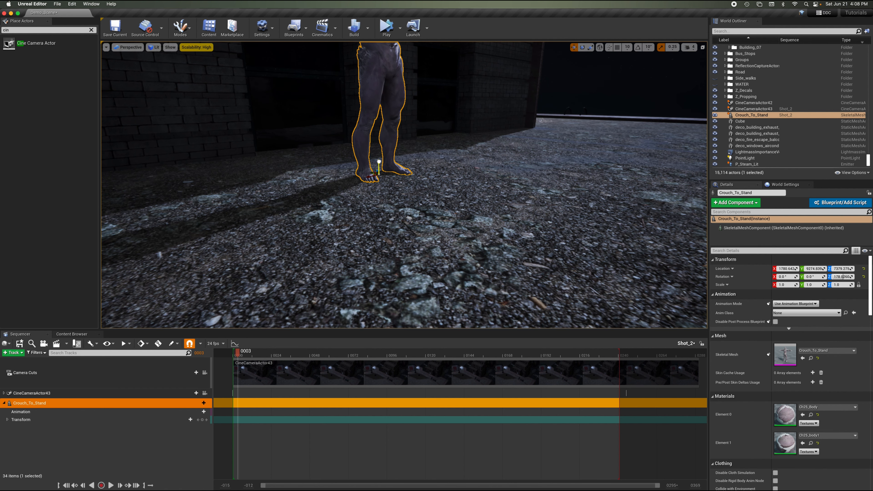
key(s)
right_drag(379, 162, 379, 162)
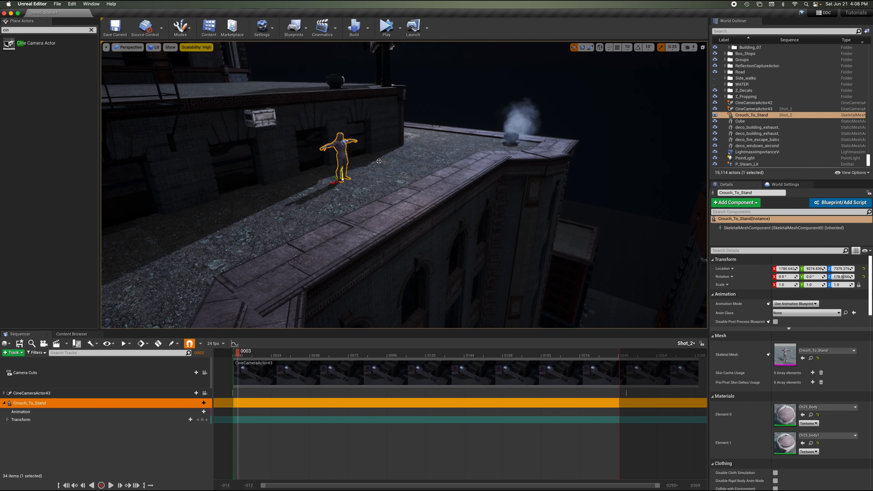
key(super+z)
key(super+z)
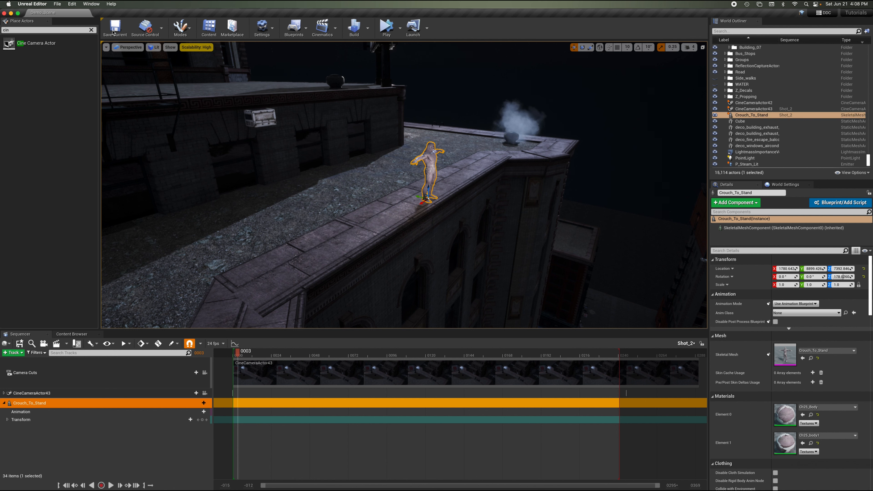
Save the current level and open the Shot_1 sequence from the TUTORIAL content folder.
click(56, 3)
click(76, 61)
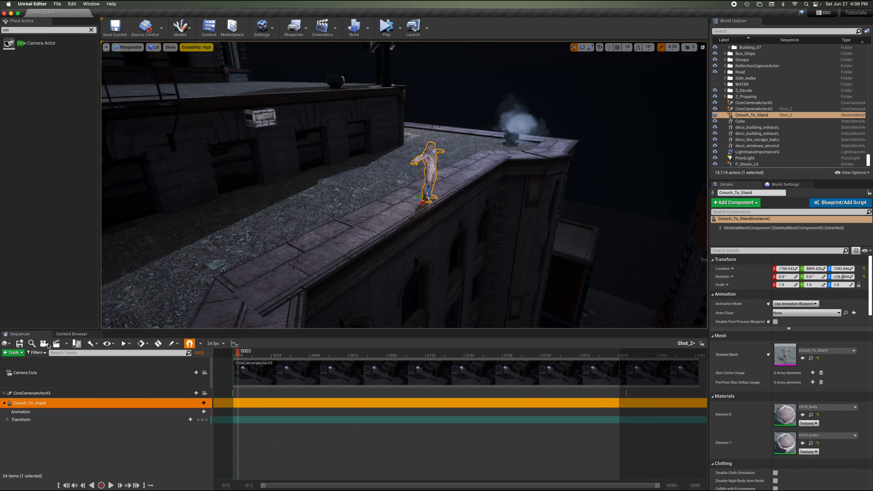
click(48, 334)
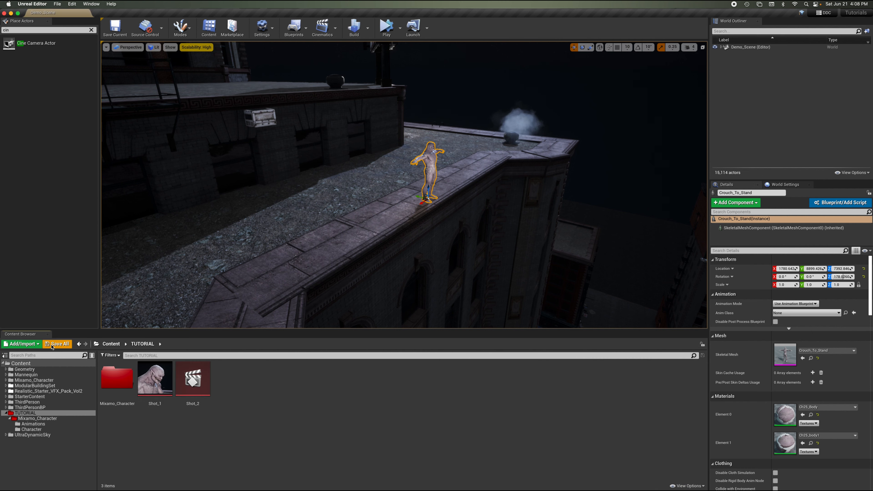
double_click(154, 383)
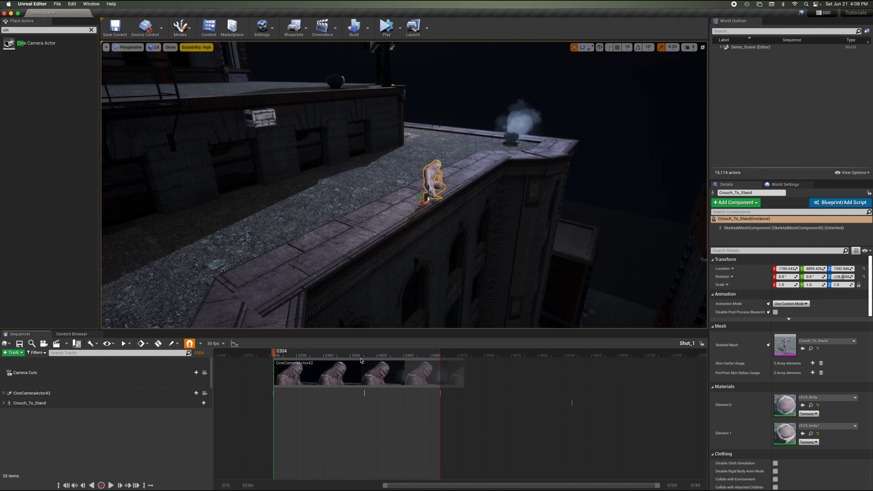
Pilot CineCameraActor42 to view the shot around frame 302, then stop piloting the camera.
click(204, 393)
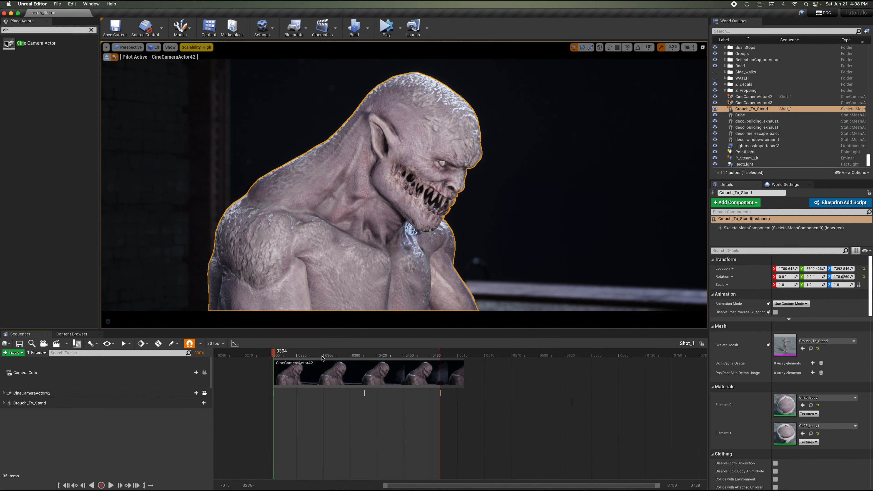
click(272, 356)
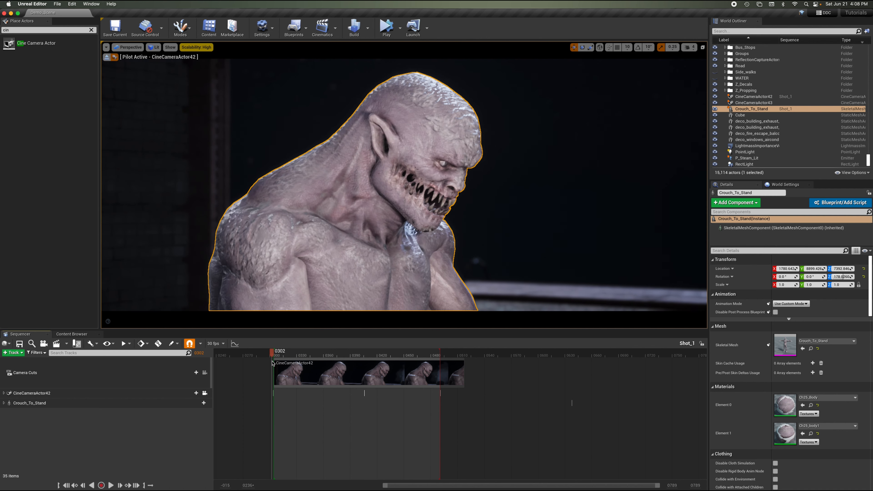
click(106, 57)
key(s)
right_drag(450, 165, 450, 166)
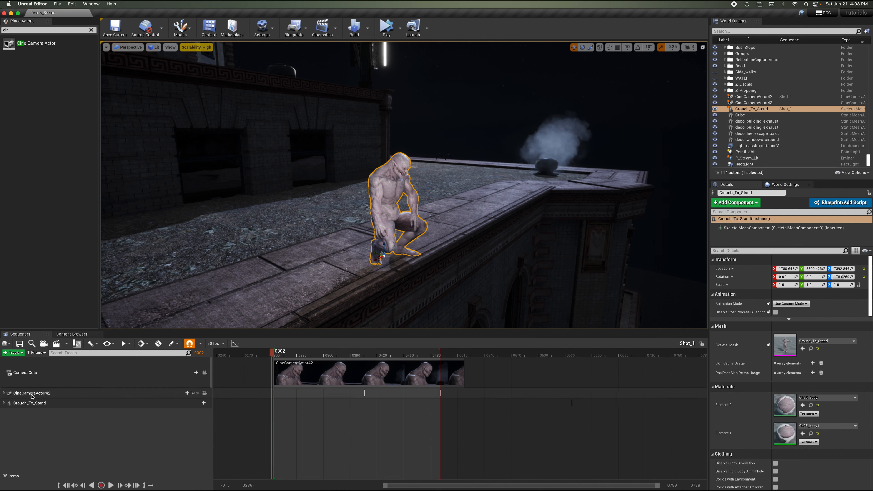
Expand the Crouch_To_Stand track and add a transform key for the character at frame 302.
click(4, 403)
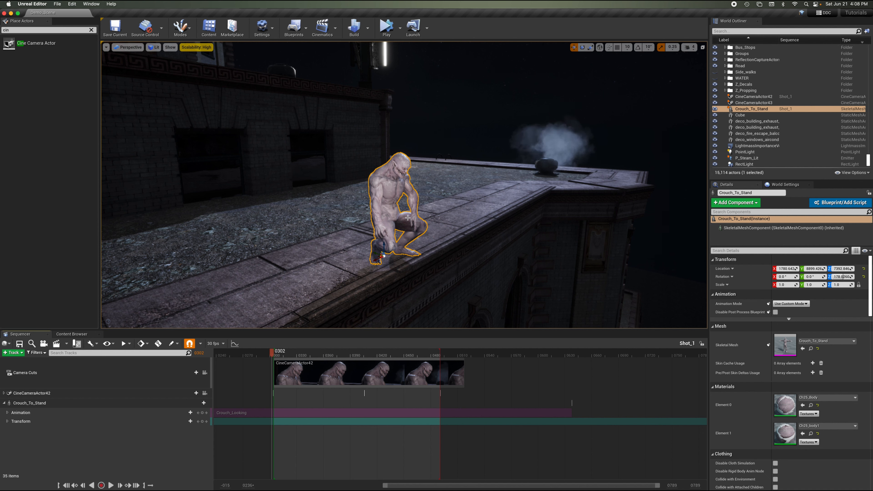
right_drag(427, 190, 427, 189)
key(w)
key(q)
key(w)
mouse_move(365, 191)
mouse_down()
mouse_move(365, 198)
mouse_move(366, 191)
mouse_up()
key(s)
right_drag(393, 171, 393, 171)
key(e)
key(d)
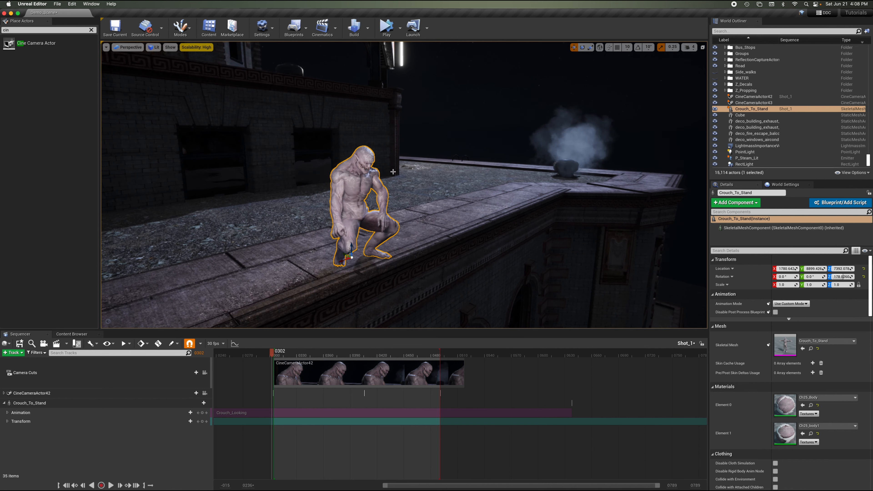
click(202, 421)
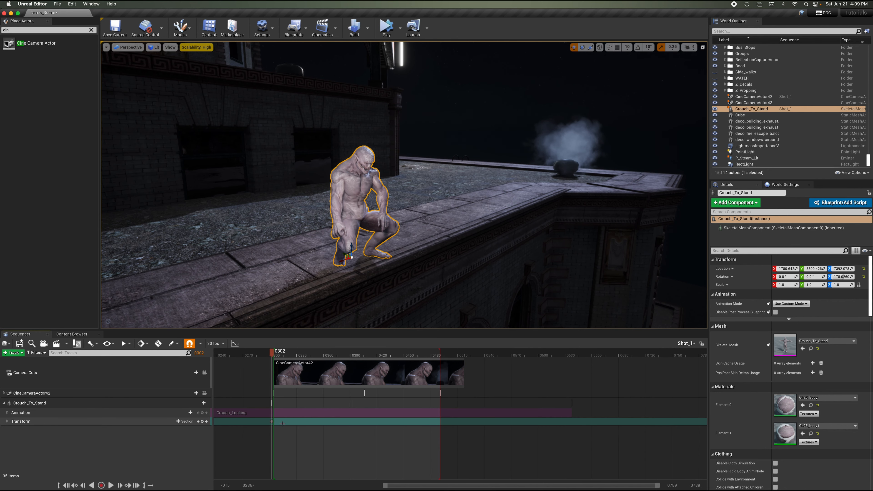
Scrub through Shot_1 while piloting CineCameraActor42 to check the framing, then stop piloting.
drag(273, 354, 307, 354)
click(270, 355)
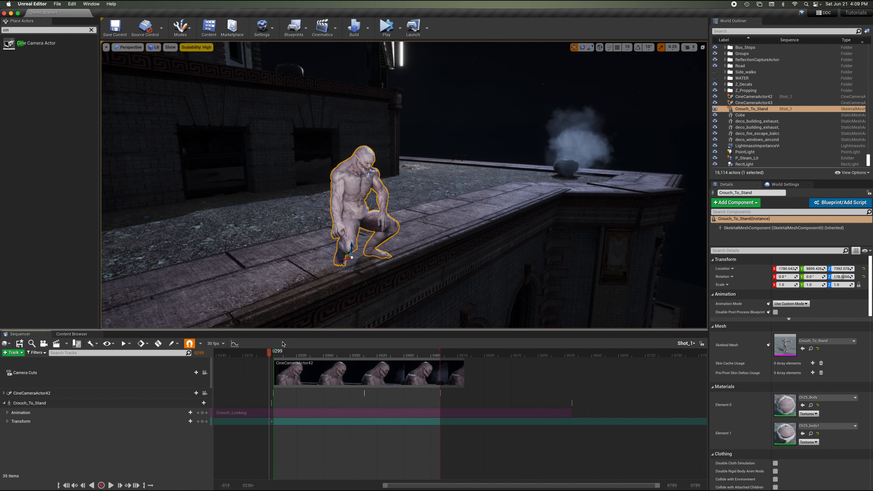
click(302, 354)
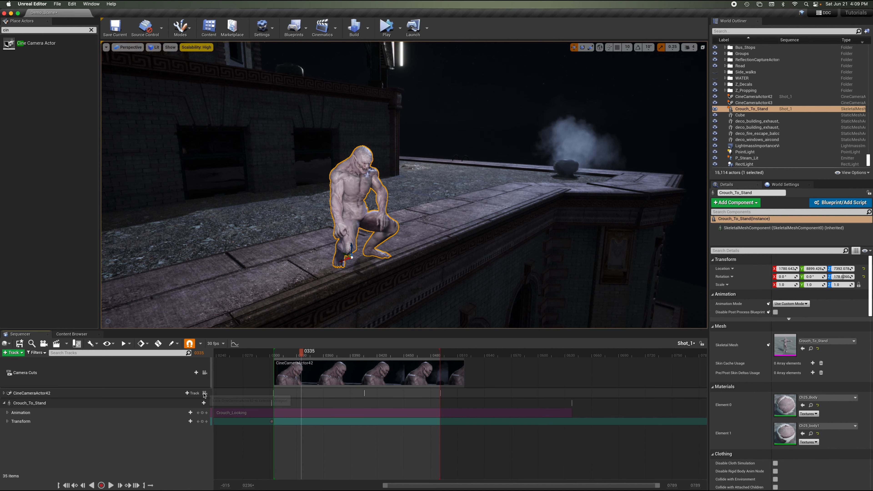
click(204, 393)
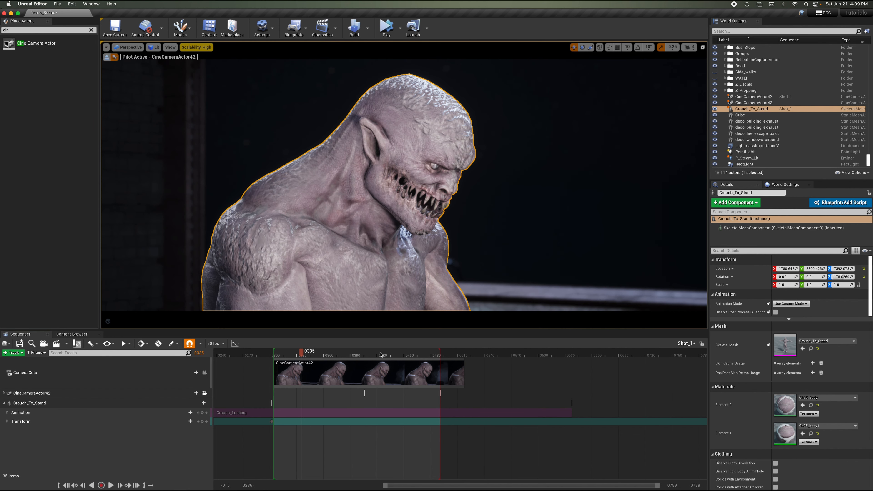
drag(381, 354, 348, 352)
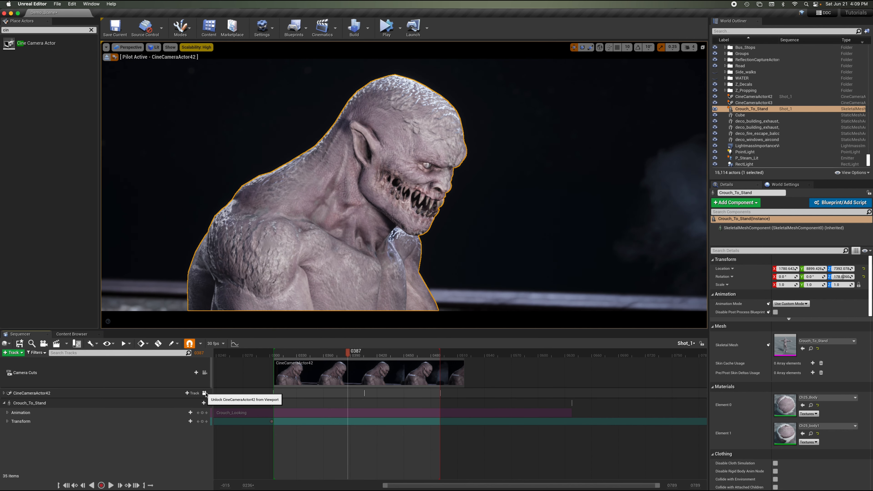
click(205, 393)
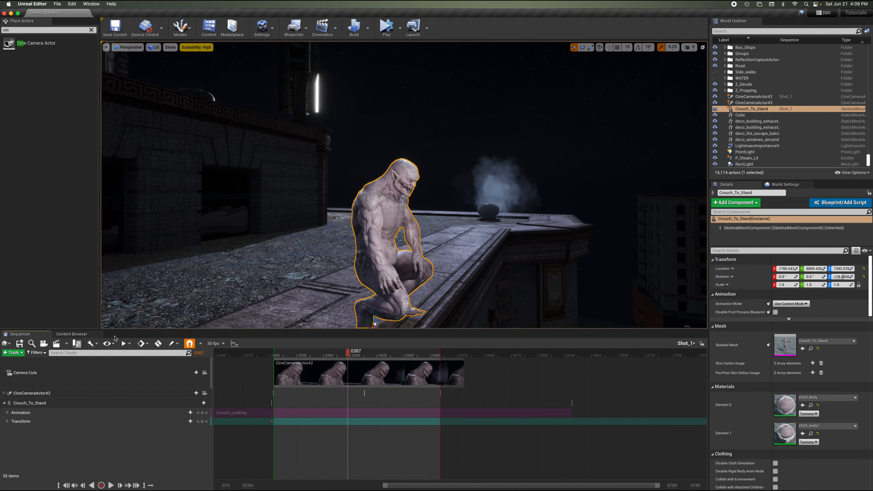
Save the current level and open the Shot_2 sequence from the TUTORIAL content folder.
click(57, 4)
click(69, 59)
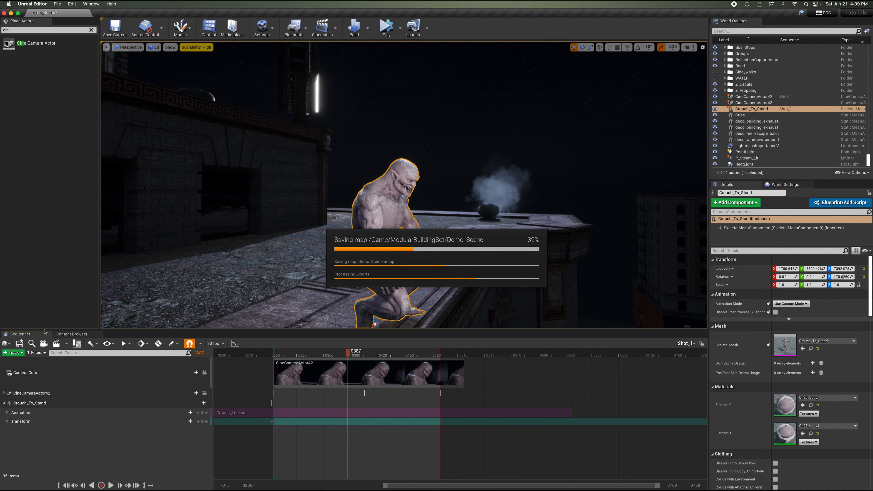
click(47, 334)
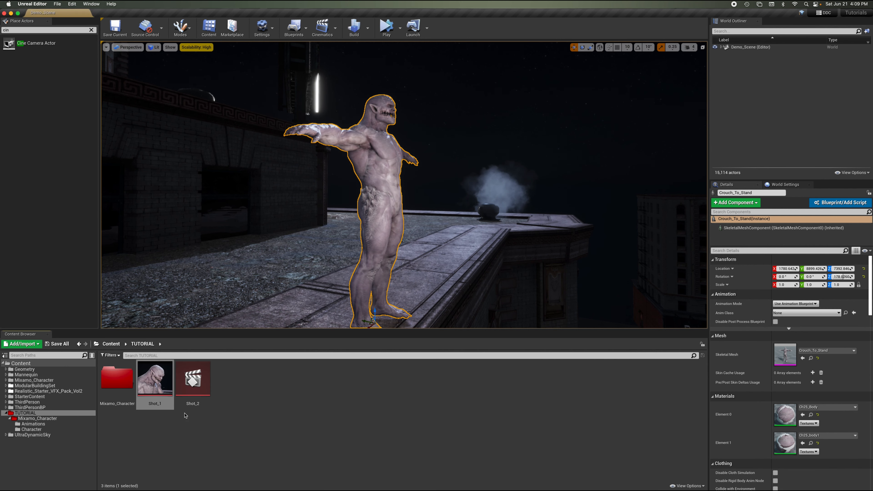
double_click(203, 384)
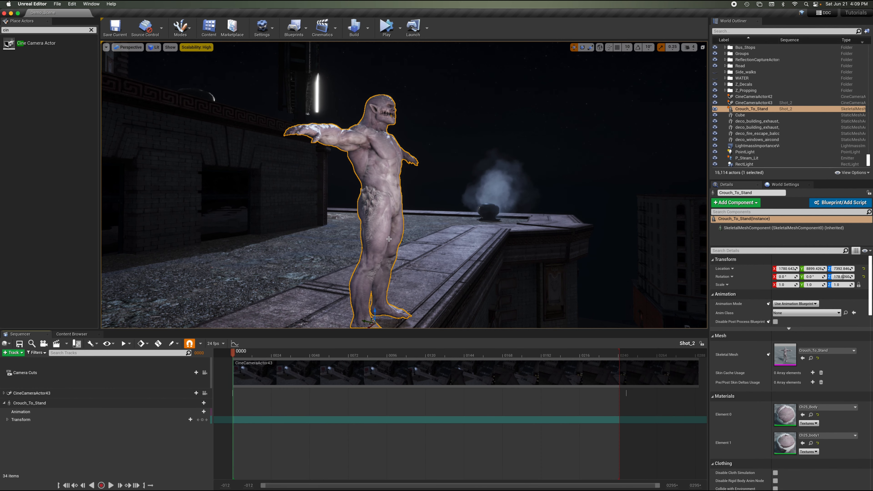
Move the Crouch_To_Stand character further along the rooftop and lower its feet onto the roof surface.
middle_drag(390, 274, 390, 275)
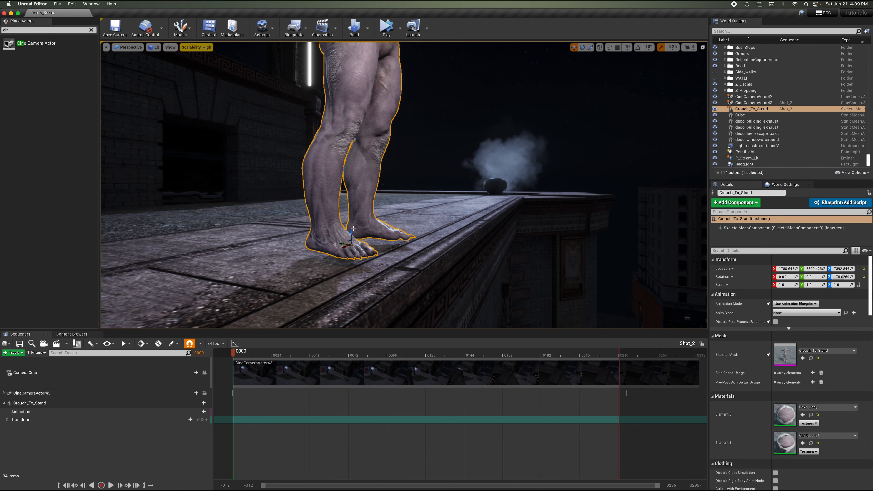
drag(352, 231, 353, 240)
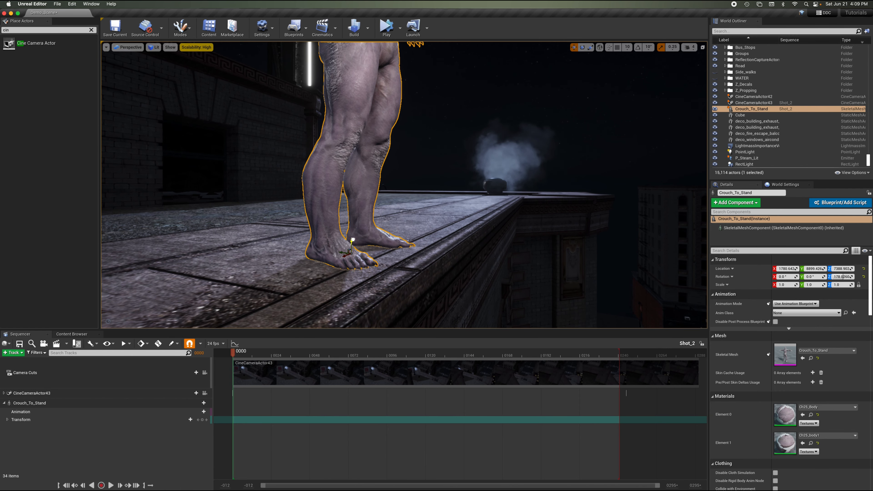
scroll(353, 238, down, 6)
mouse_move(353, 238)
right_down()
mouse_move(245, 152)
mouse_move(234, 175)
mouse_move(354, 234)
right_up()
drag(395, 258, 327, 234)
scroll(326, 233, up, 10)
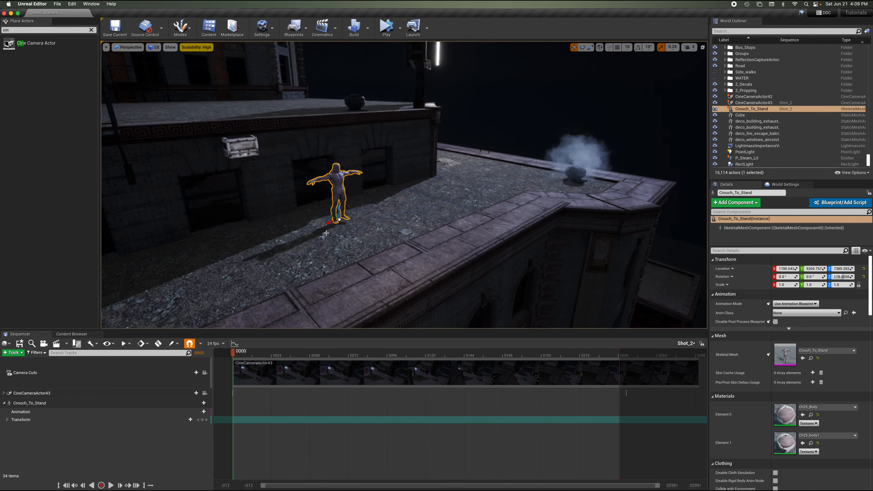
scroll(326, 233, up, 6)
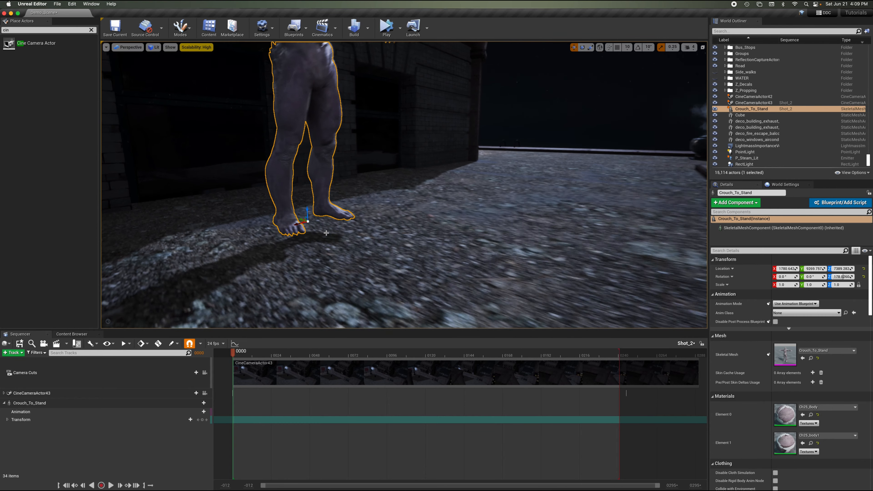
drag(318, 212, 319, 227)
scroll(390, 159, down, 10)
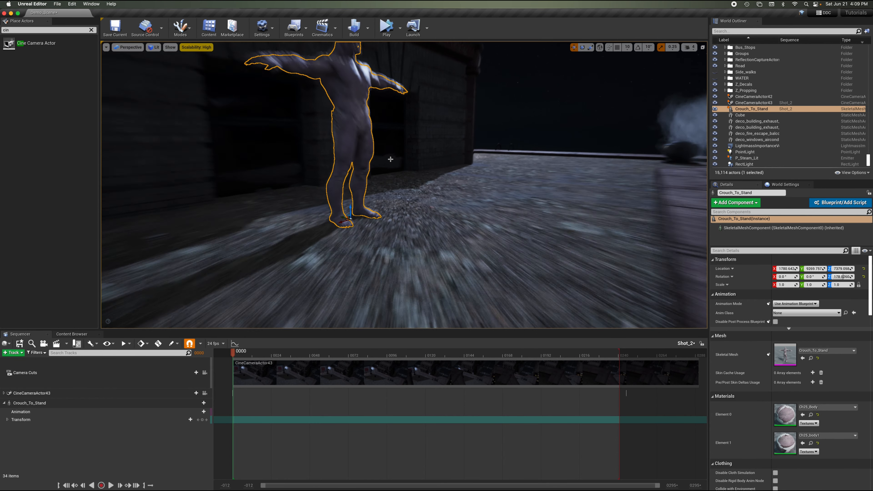
scroll(390, 159, down, 8)
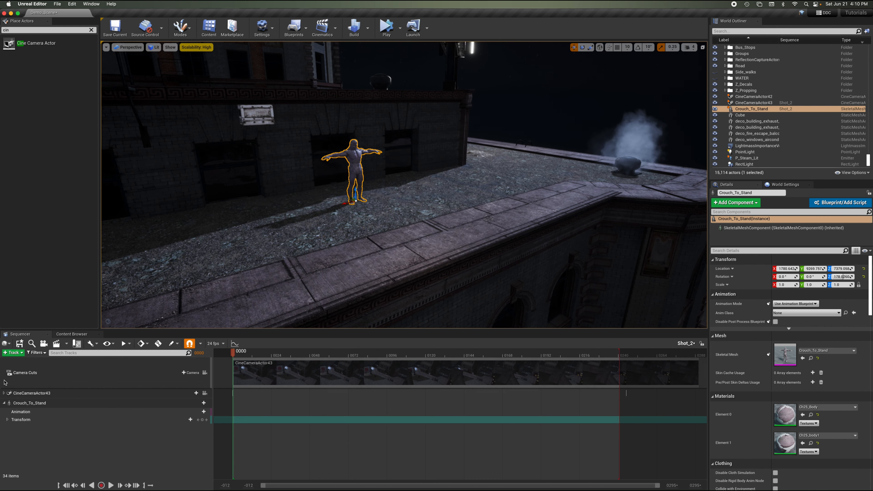
Add the Fast_Run animation to the Crouch_To_Stand track in Shot_2.
click(4, 393)
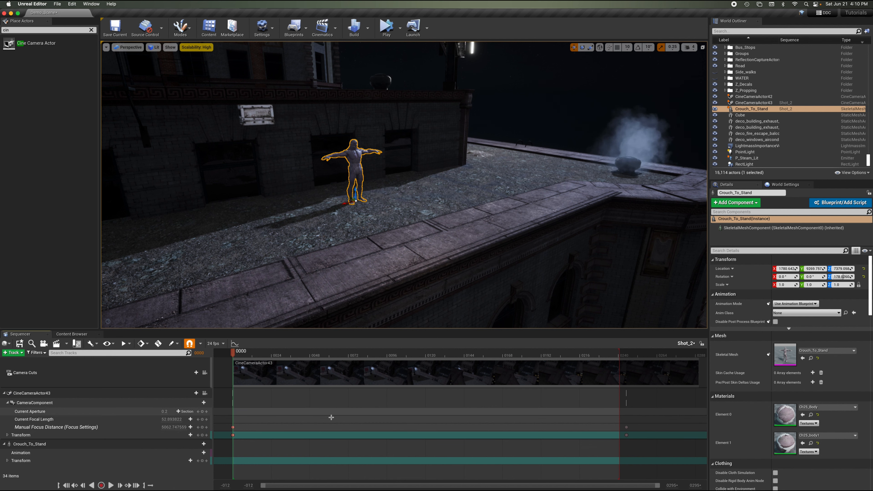
click(4, 393)
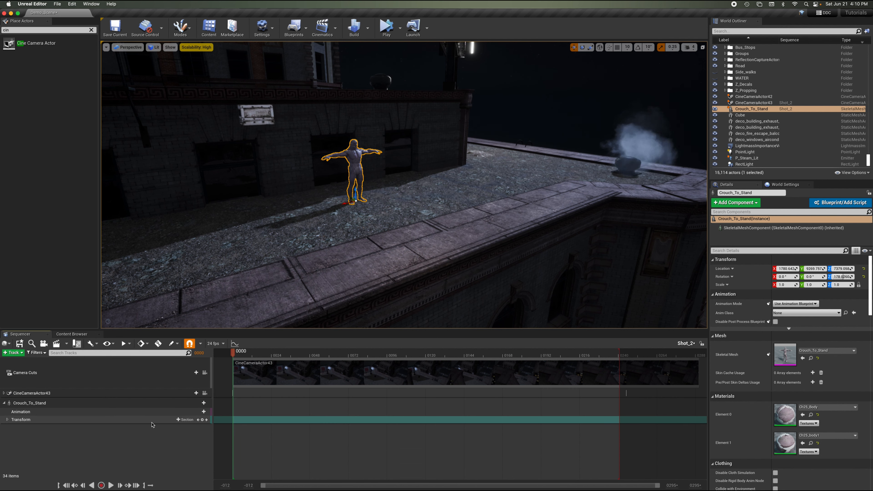
click(196, 411)
scroll(255, 368, down, 3)
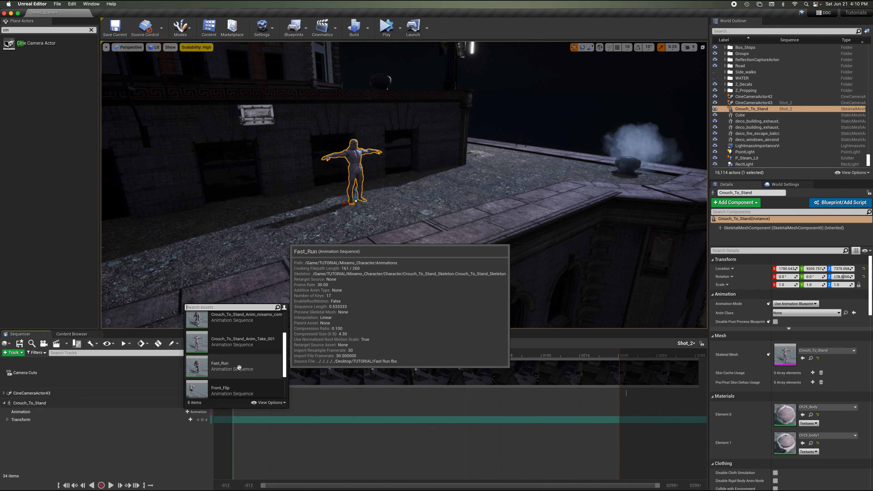
click(240, 379)
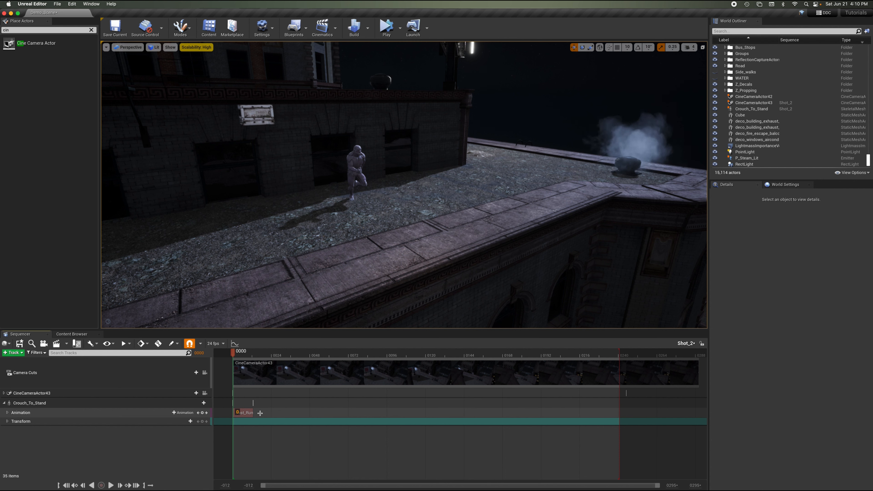
Play back the Fast_Run animation in Shot_2 and return the playhead to the start.
key(space)
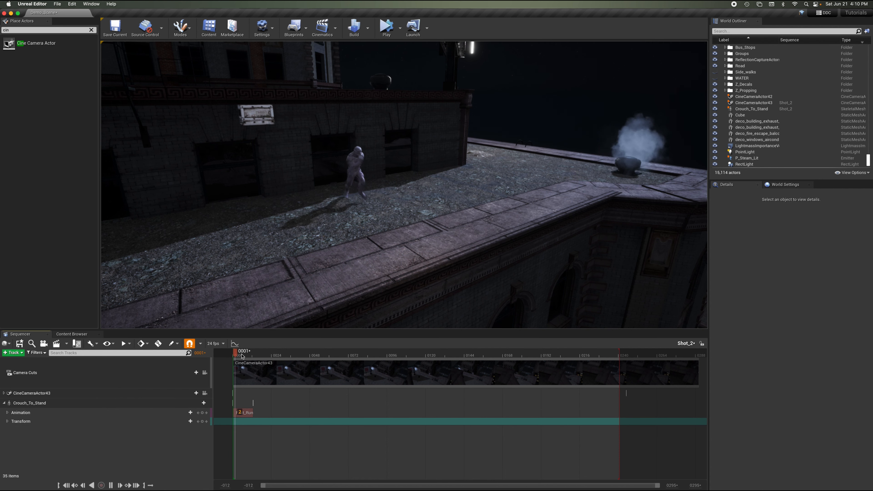
key(space)
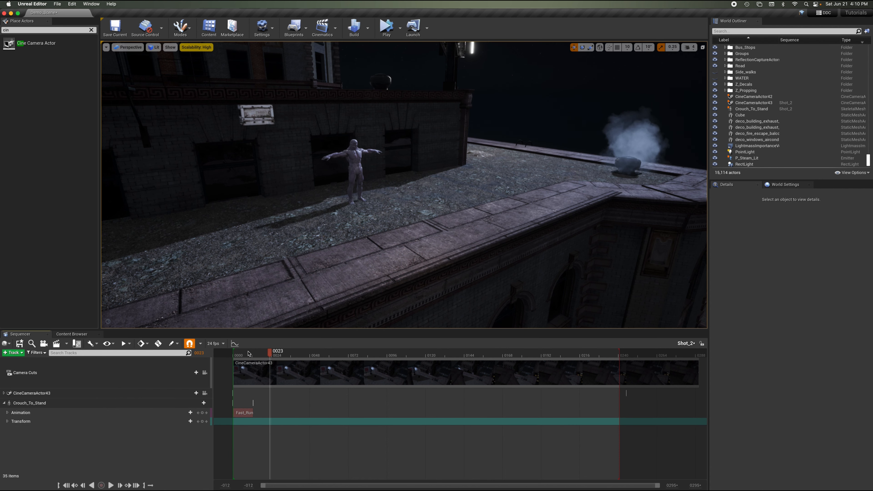
click(249, 353)
drag(250, 354, 238, 354)
key(space)
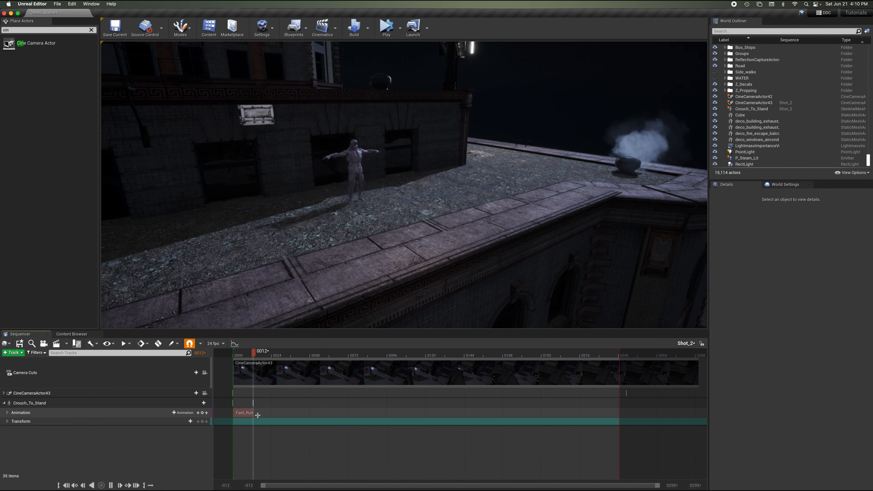
key(space)
drag(258, 353, 238, 353)
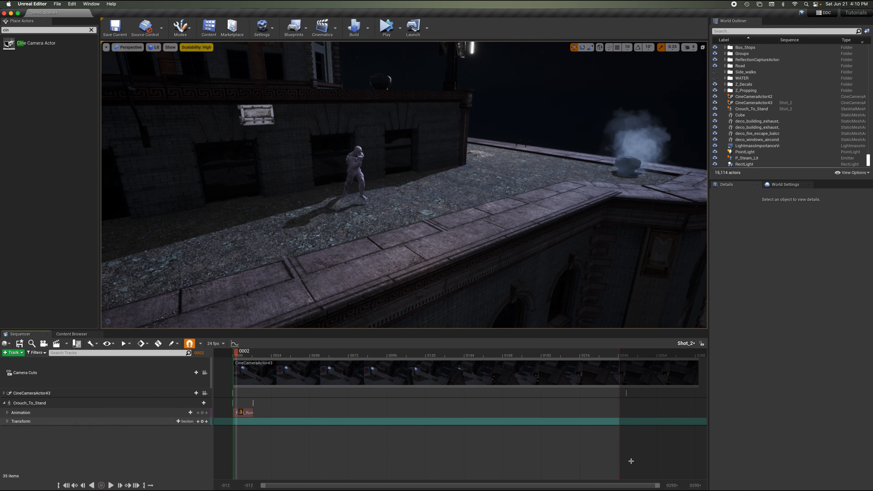
Extend the Fast_Run section in Shot_2 so the run animation loops across most of the shot.
drag(658, 486, 539, 488)
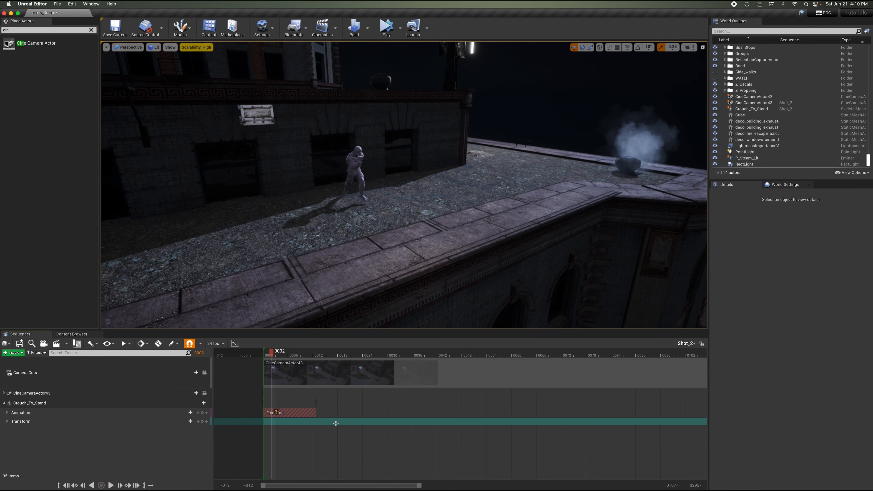
drag(315, 413, 633, 415)
Play back the looping run animation and bring the playhead back to frame 0.
key(space)
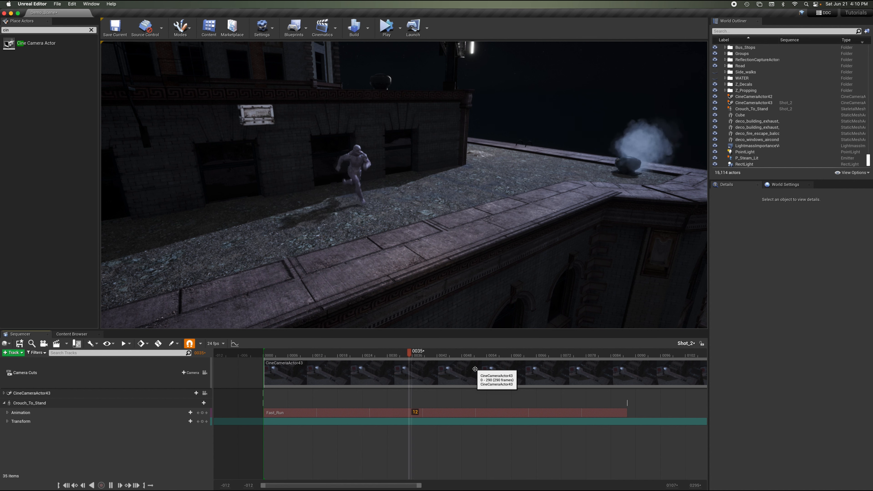
key(space)
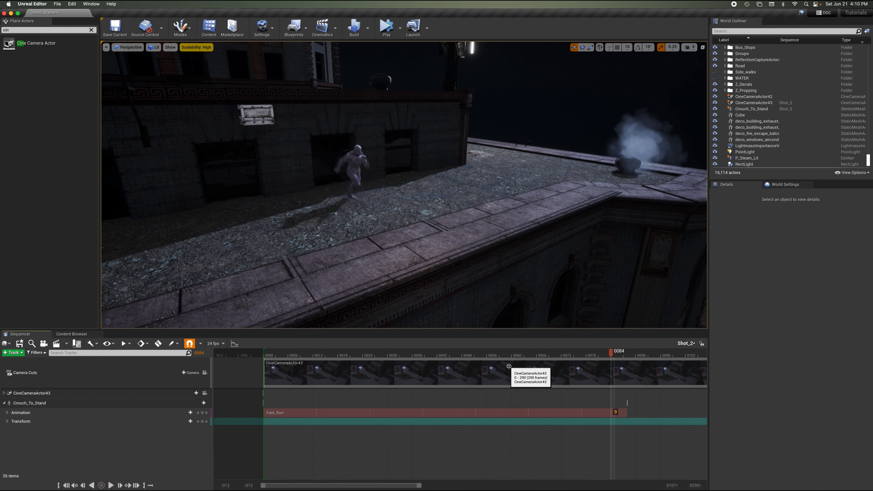
click(281, 354)
drag(281, 355, 266, 354)
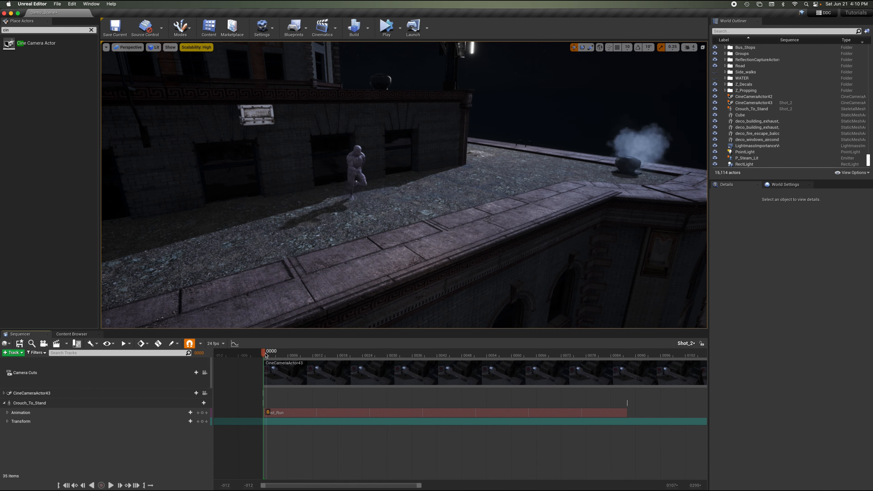
Shift the Fast_Run animation section so it starts about five frames before frame 0.
right_drag(365, 119, 365, 119)
key(w)
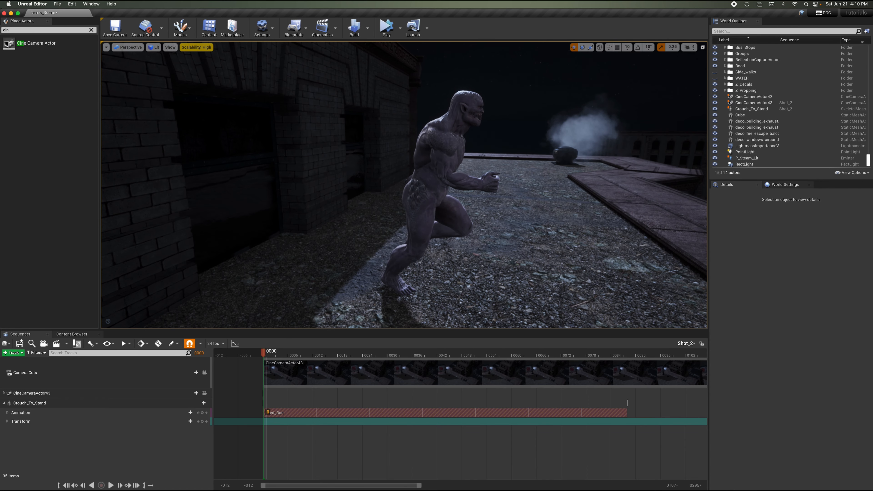
click(409, 264)
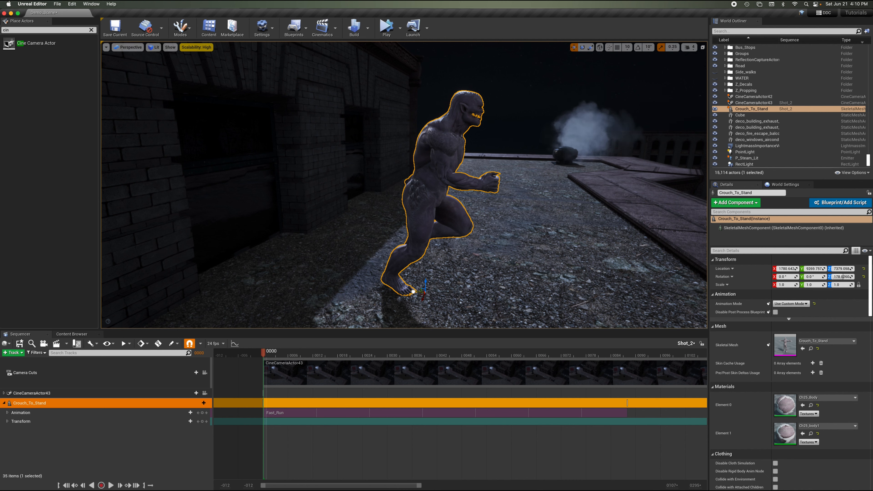
drag(414, 292, 337, 278)
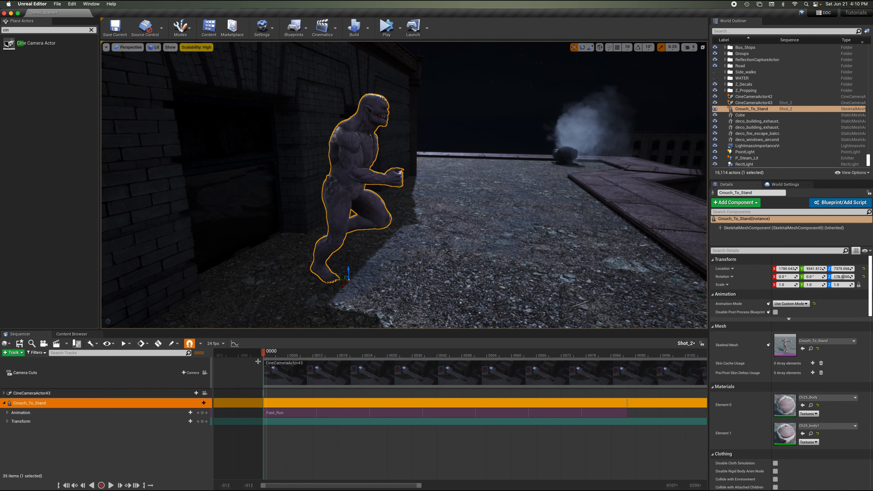
mouse_move(257, 355)
mouse_down()
mouse_move(233, 356)
mouse_move(244, 358)
mouse_up()
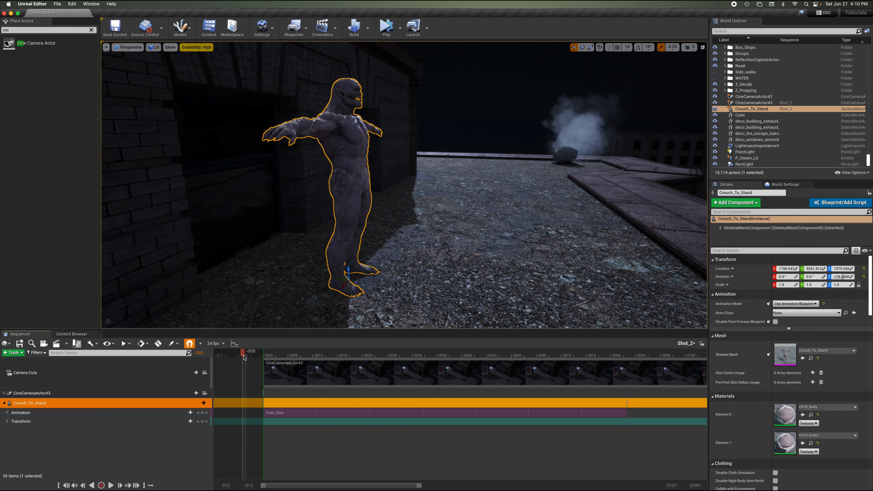
drag(287, 413, 270, 413)
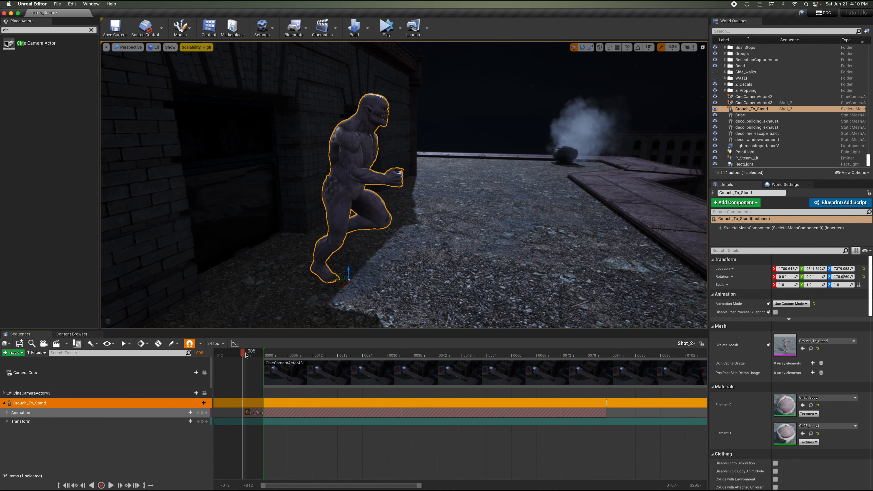
Add a Transform key for the Crouch_To_Stand character at frame -005.
drag(246, 355, 241, 354)
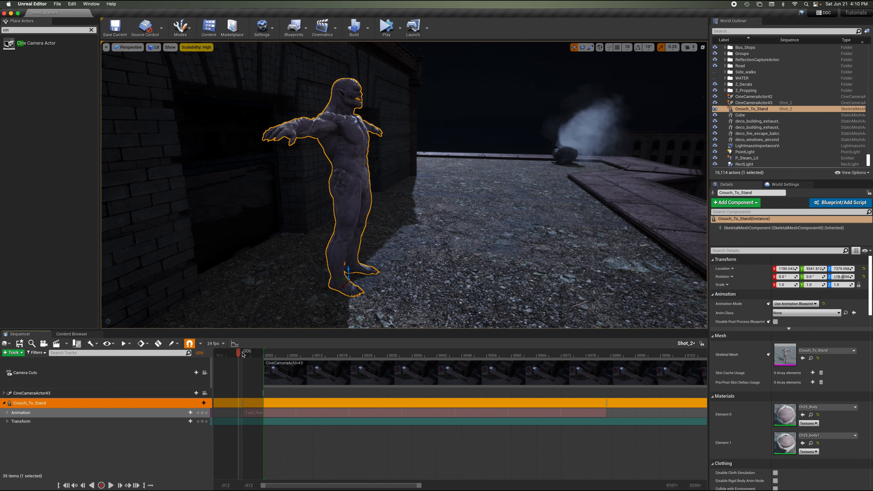
right_drag(441, 242, 443, 293)
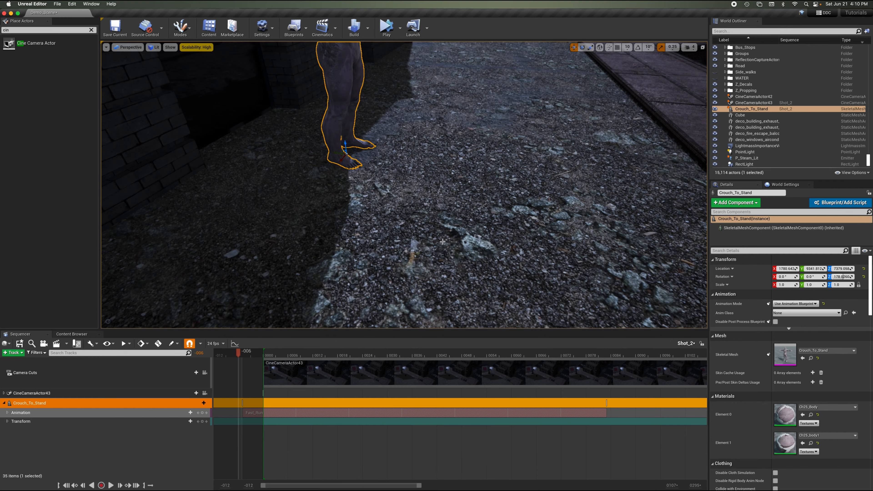
key(s)
right_drag(443, 241, 447, 200)
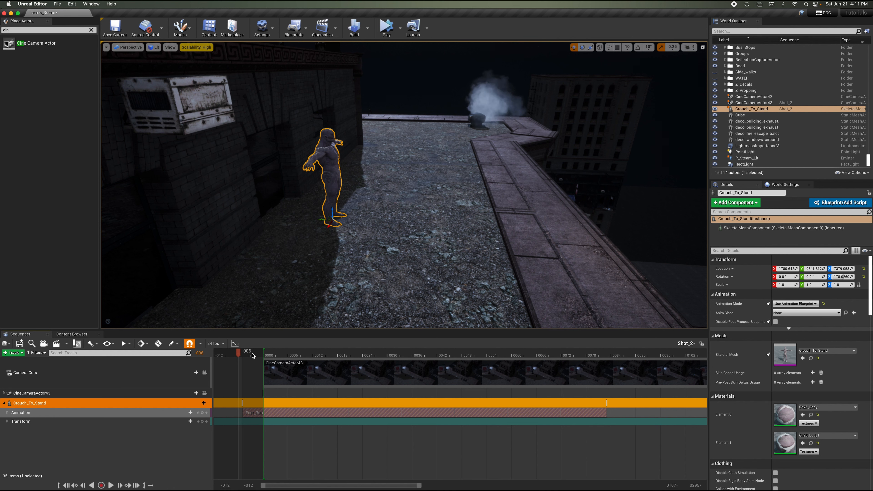
drag(253, 355, 256, 356)
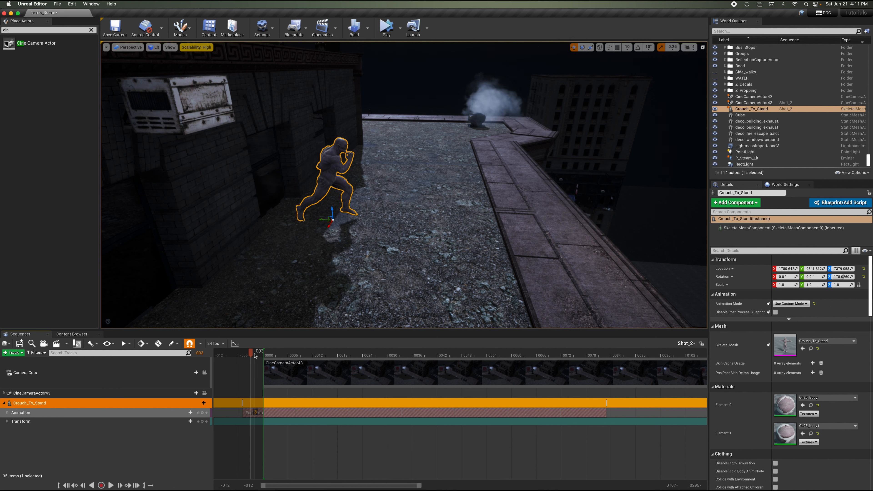
drag(250, 358, 243, 358)
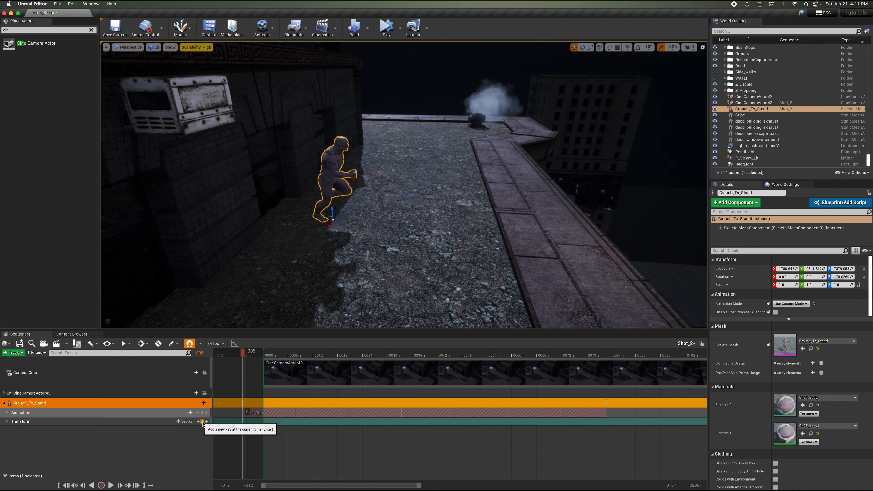
click(202, 422)
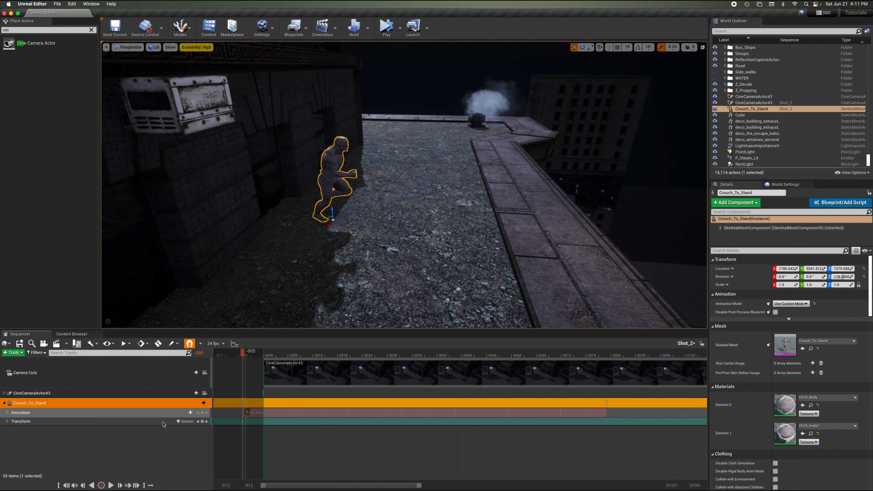
Expand the Transform track's channels and scrub and play through the run to review the motion.
click(52, 422)
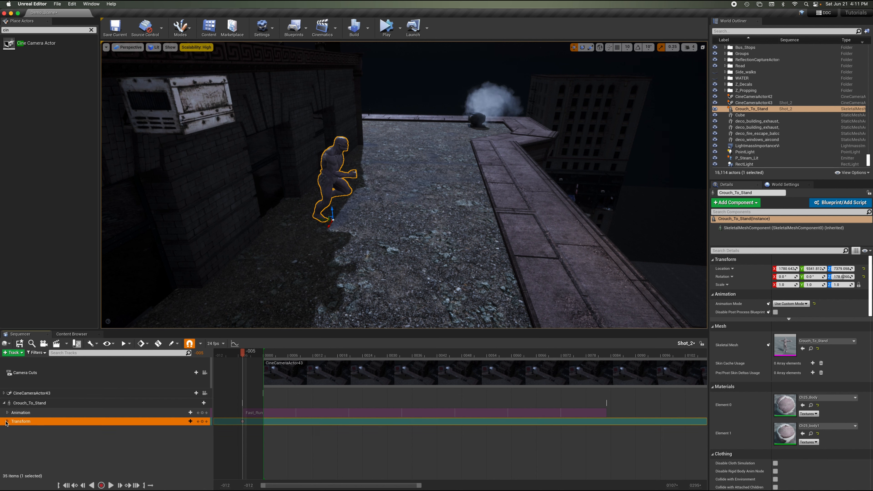
click(6, 421)
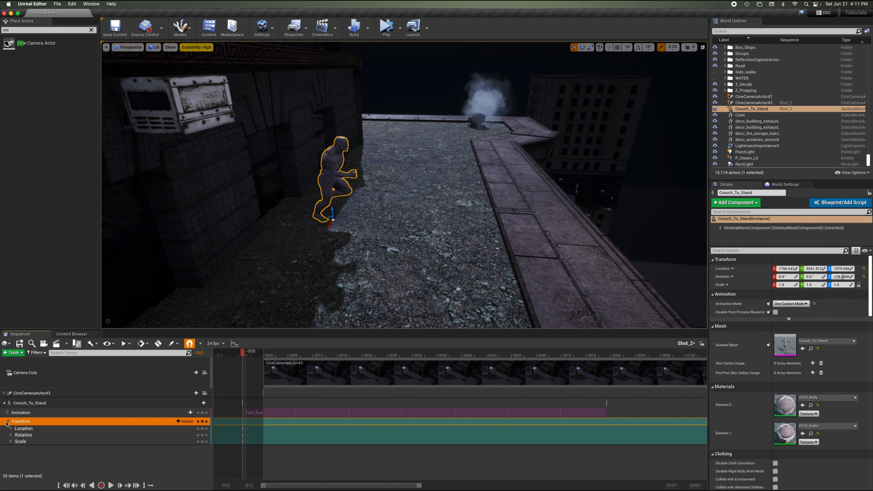
click(8, 421)
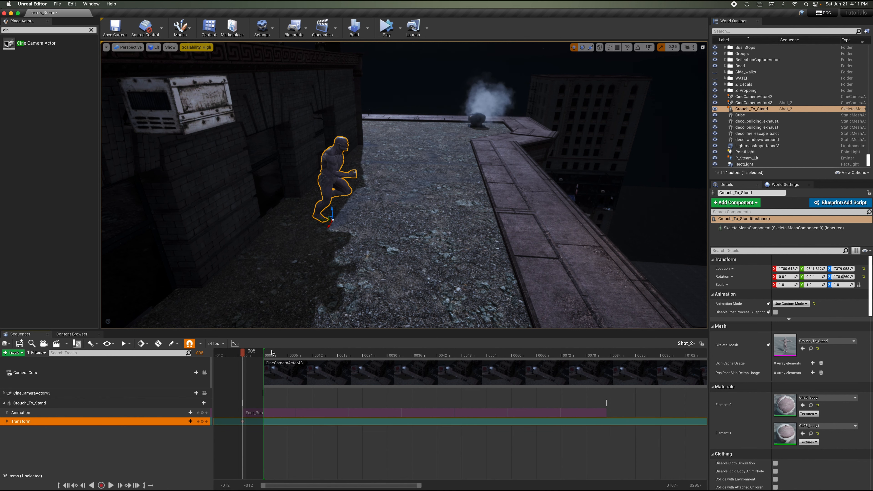
drag(263, 356, 393, 369)
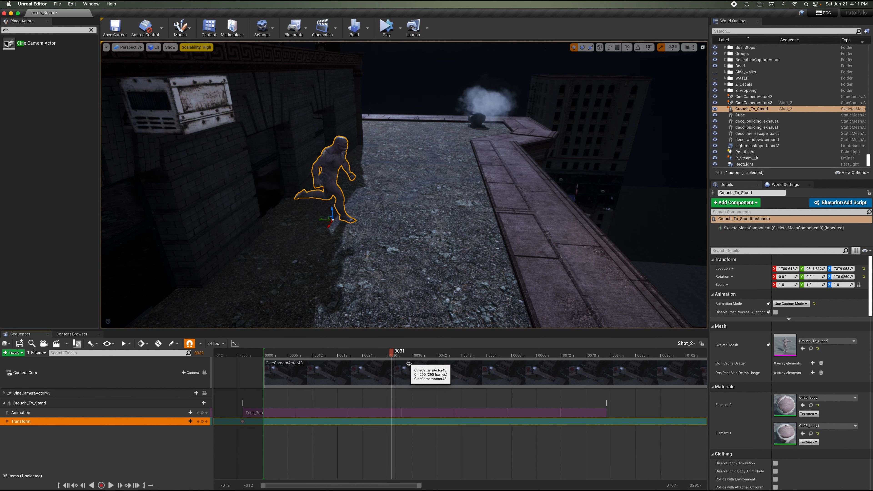
click(272, 351)
drag(272, 351, 391, 352)
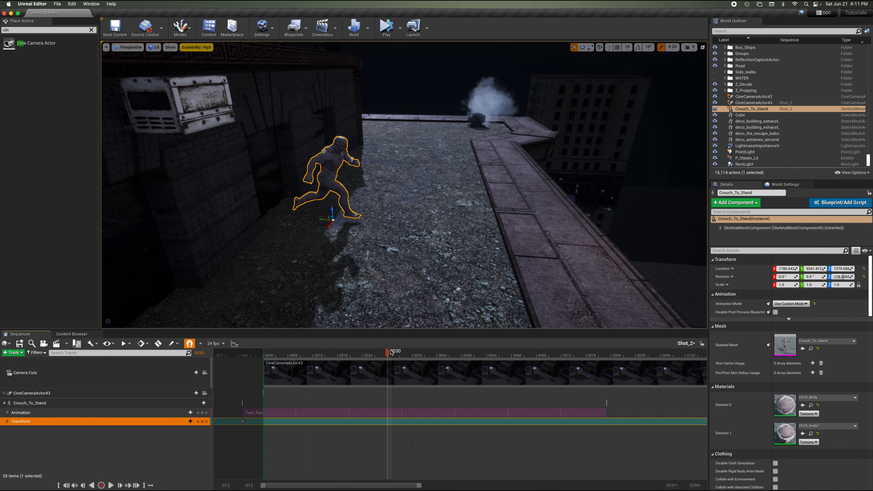
drag(390, 353, 275, 357)
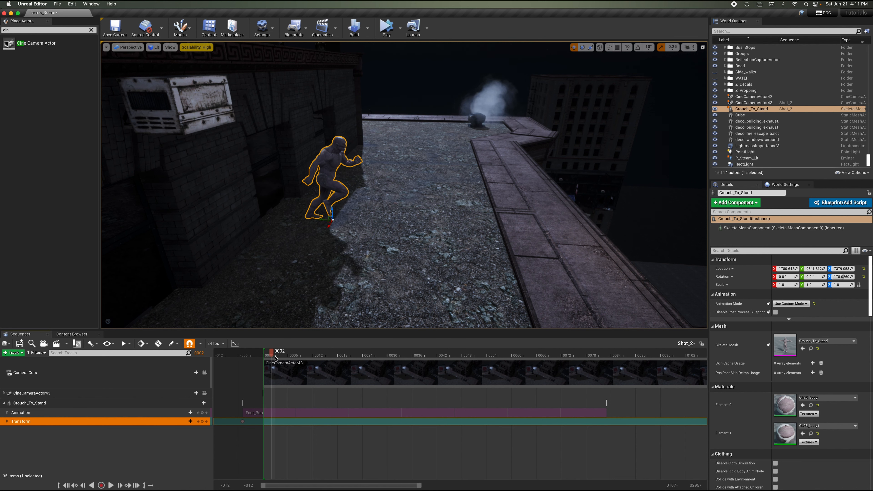
key(space)
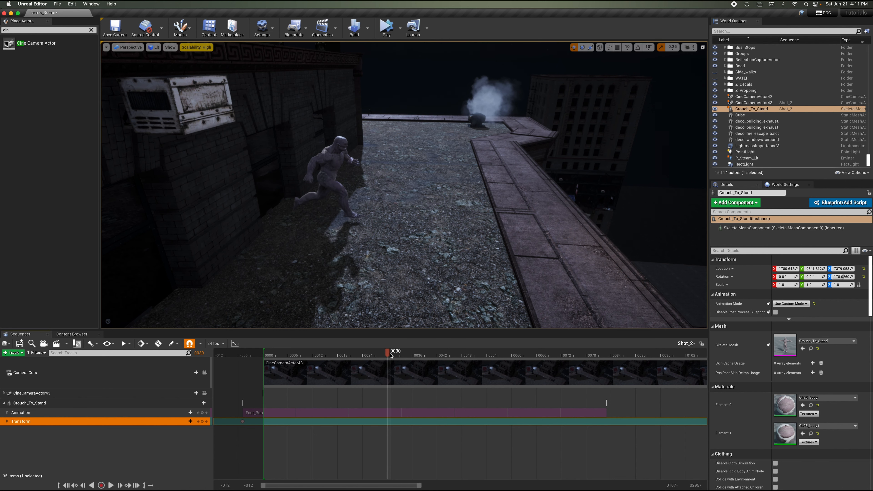
drag(389, 353, 375, 353)
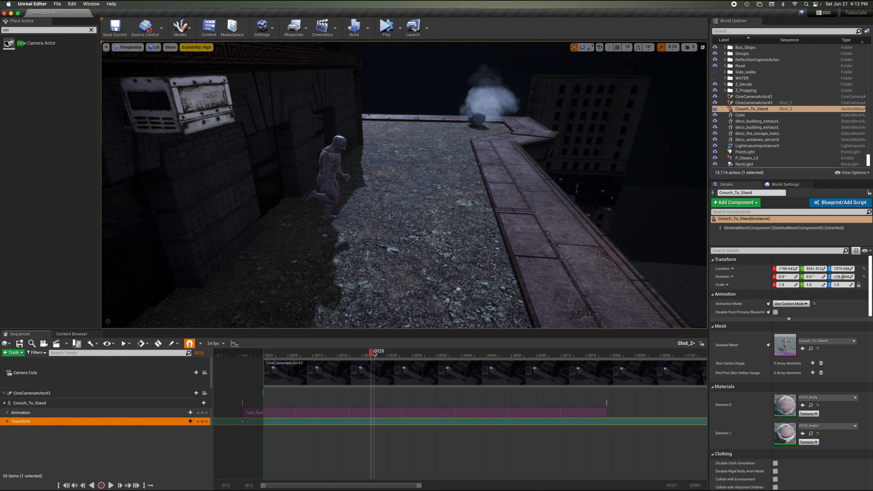
At frame 26, move the character forward onto the rooftop ledge, raise it slightly, and key its Transform.
click(326, 176)
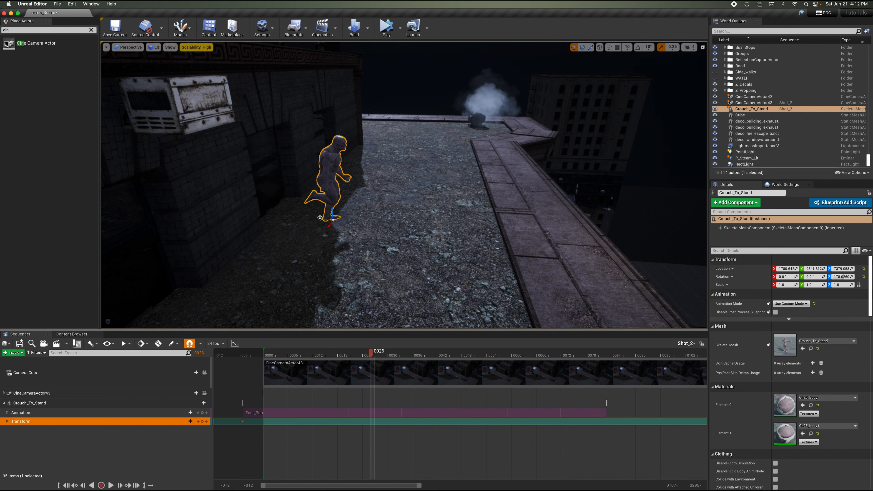
drag(321, 218, 529, 215)
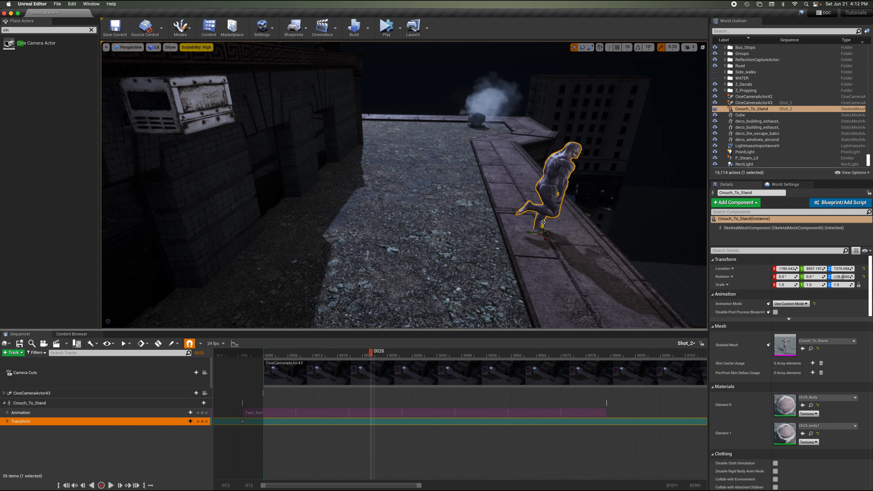
drag(544, 223, 543, 217)
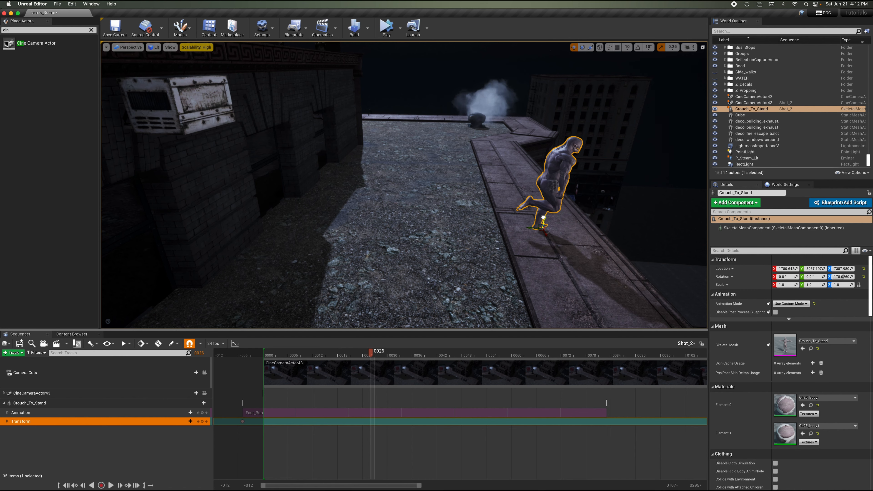
mouse_move(543, 217)
right_down()
mouse_move(554, 229)
mouse_move(543, 216)
right_up()
key(w)
drag(444, 229, 442, 232)
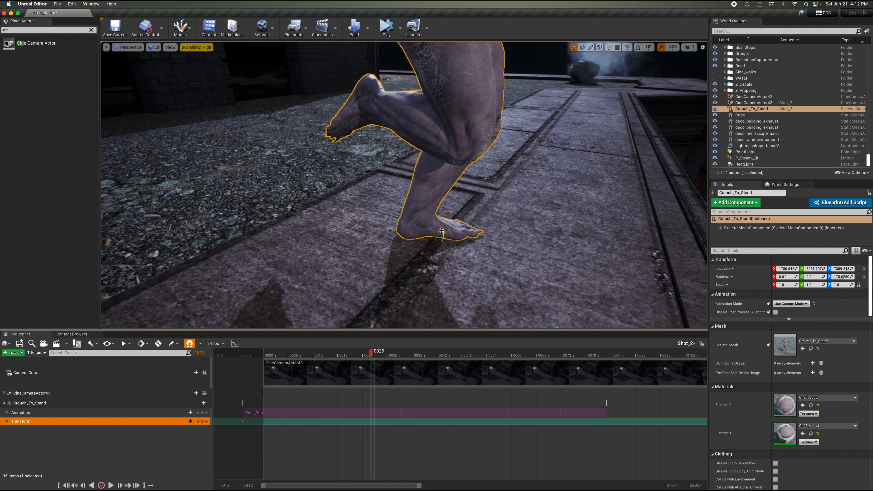
click(203, 422)
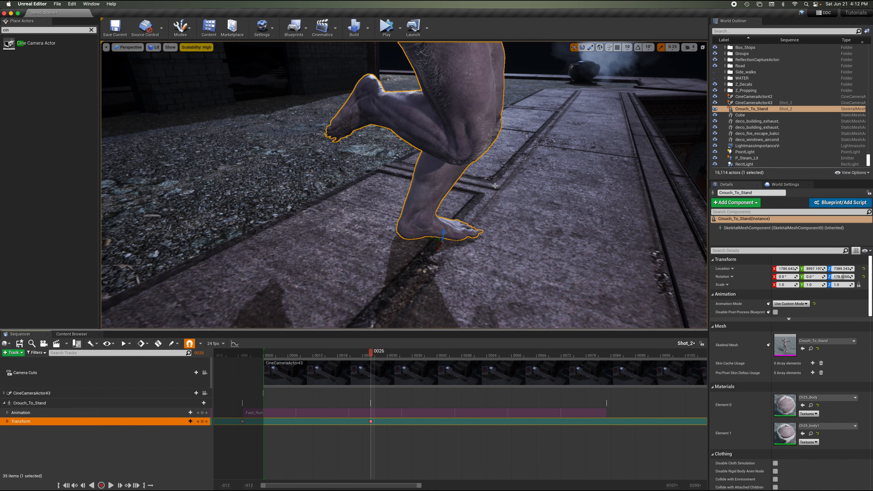
Scrub and play back the shot from frame 0 to check the character's run toward the ledge.
right_drag(495, 186, 495, 186)
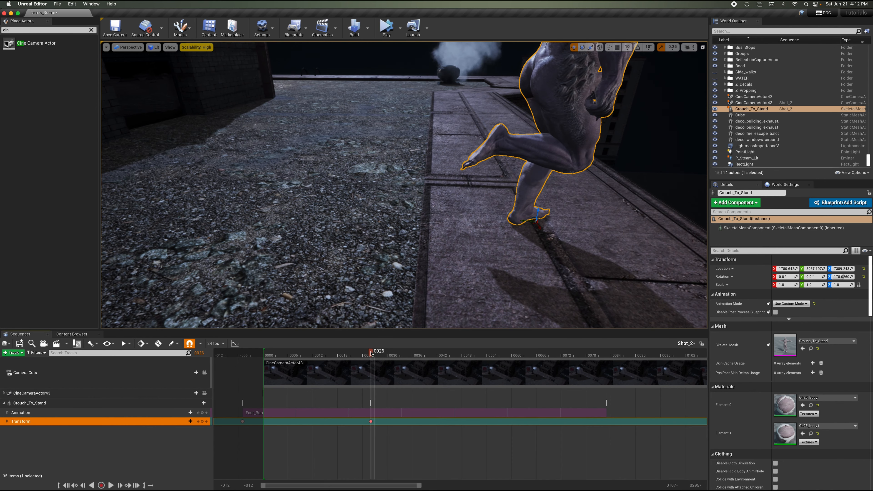
drag(371, 353, 326, 356)
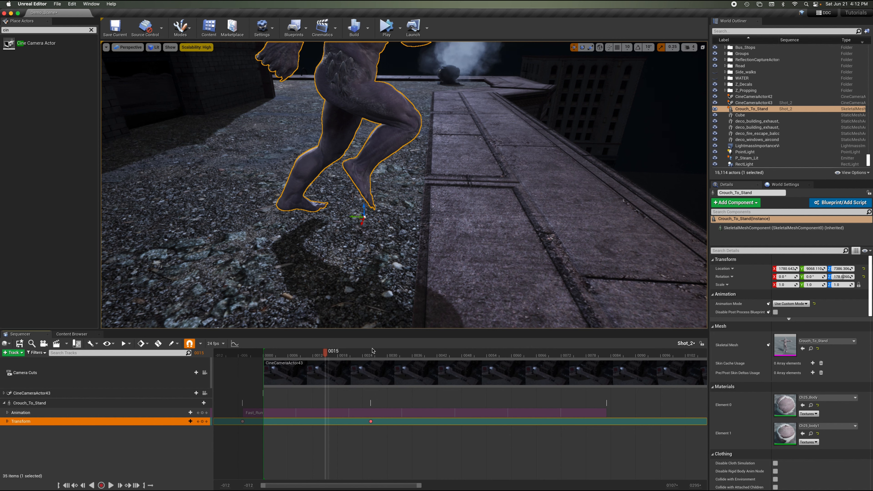
click(332, 354)
key(s)
right_drag(341, 308, 341, 317)
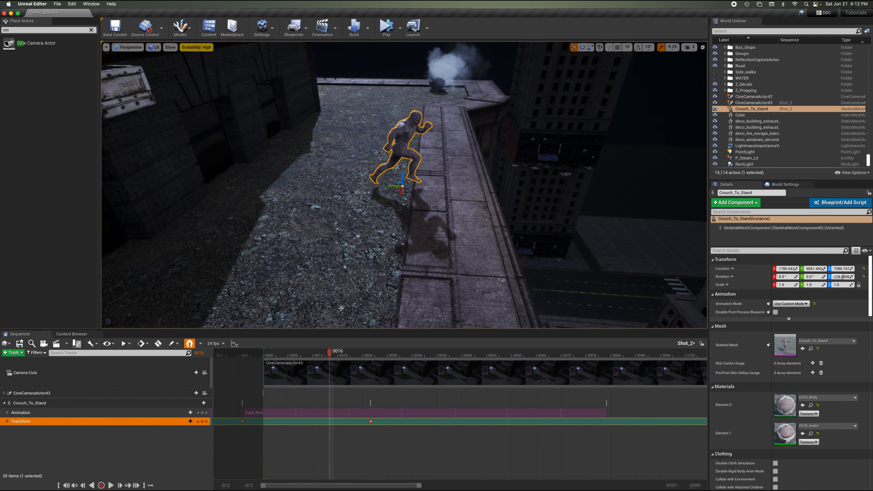
click(265, 351)
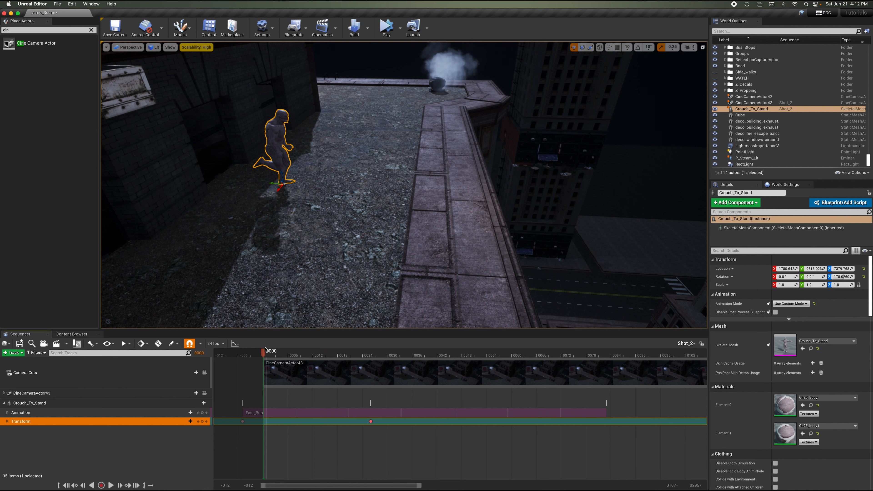
mouse_move(265, 351)
mouse_down()
mouse_move(367, 354)
mouse_move(267, 356)
mouse_up()
key(space)
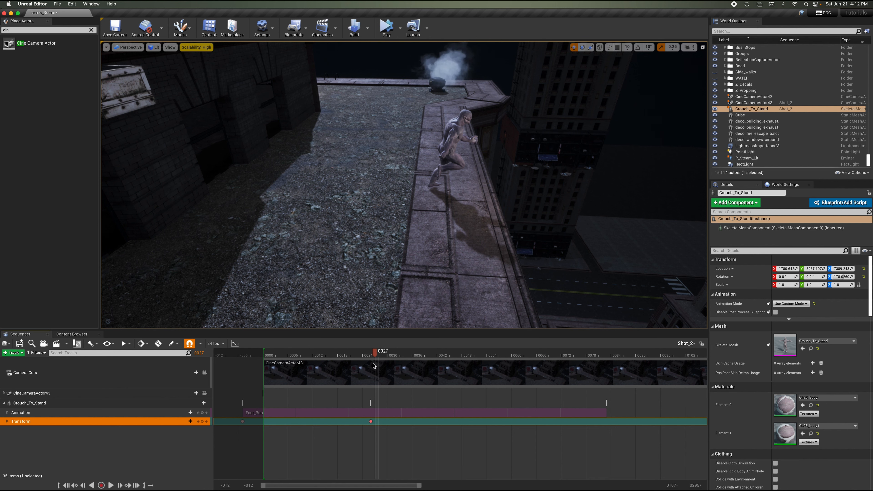
Move the Transform key from frame 26 earlier to frame 19.
drag(374, 353, 370, 354)
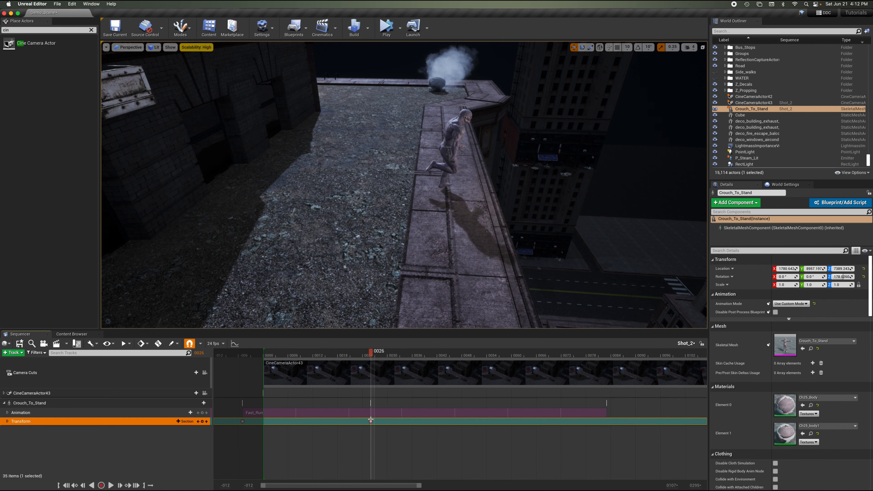
drag(370, 422, 342, 423)
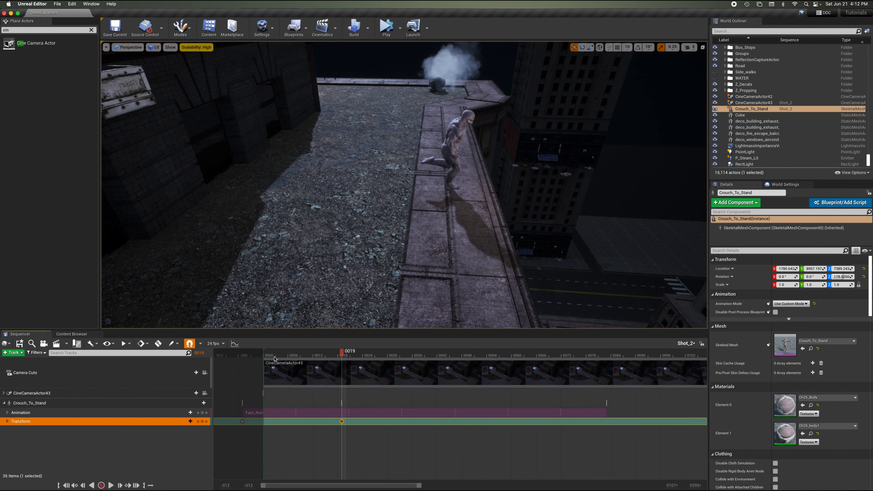
Trim the Fast_Run section to end at frame 19 and play the shot from just before the start.
mouse_move(341, 351)
mouse_down()
mouse_move(252, 354)
mouse_move(380, 353)
mouse_move(343, 352)
mouse_up()
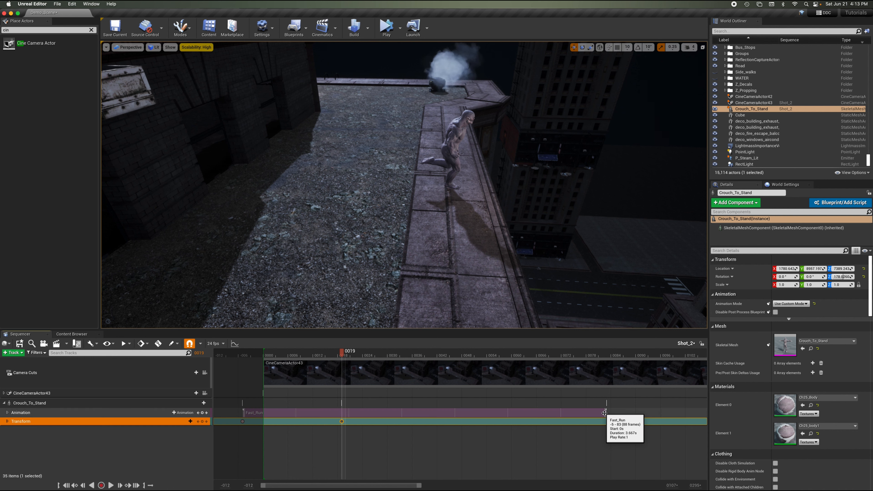
drag(606, 413, 341, 412)
click(254, 354)
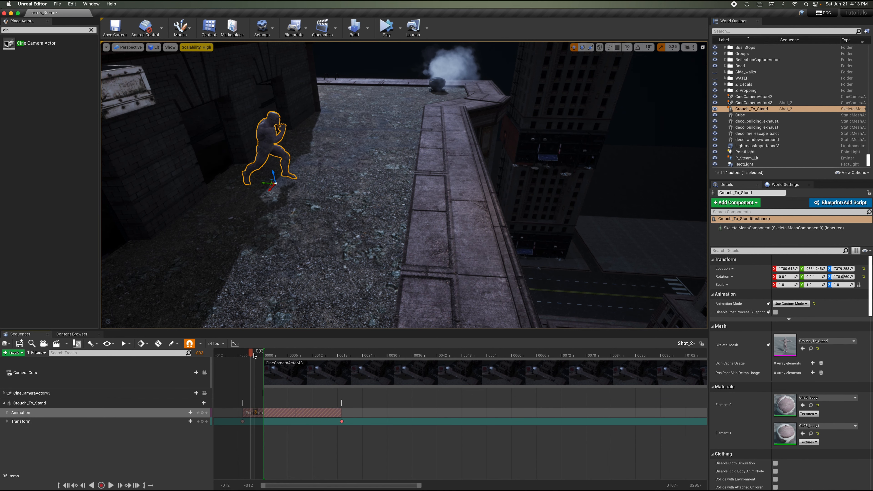
key(space)
key(space)
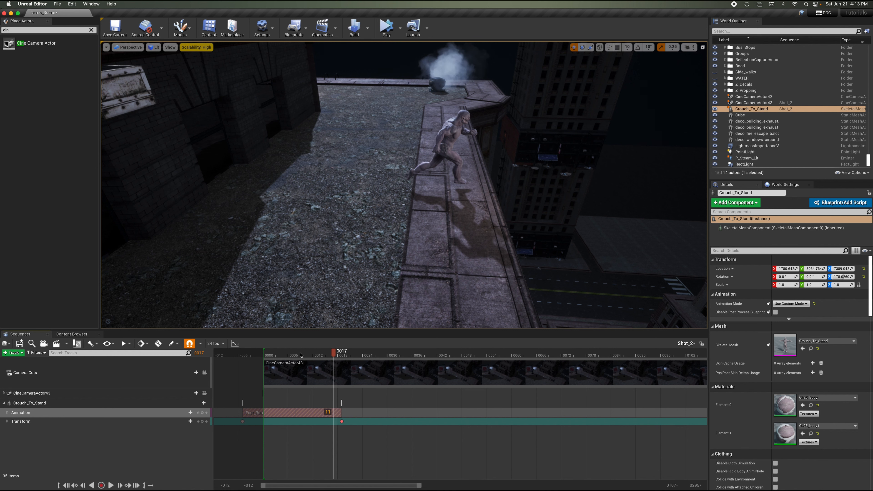
At frame 19, extend the Fast_Run section's end back out well past the Transform keys.
mouse_move(331, 354)
mouse_down()
mouse_move(221, 354)
mouse_move(346, 355)
mouse_up()
drag(346, 354, 342, 355)
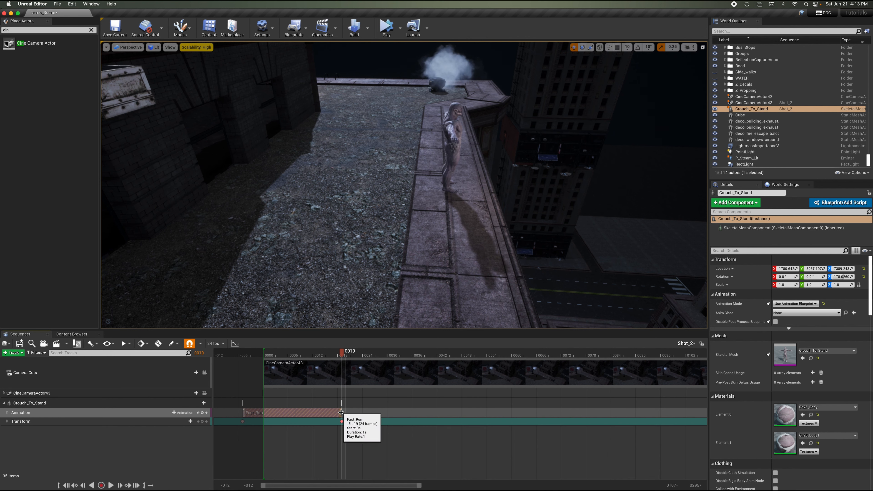
drag(342, 412, 568, 413)
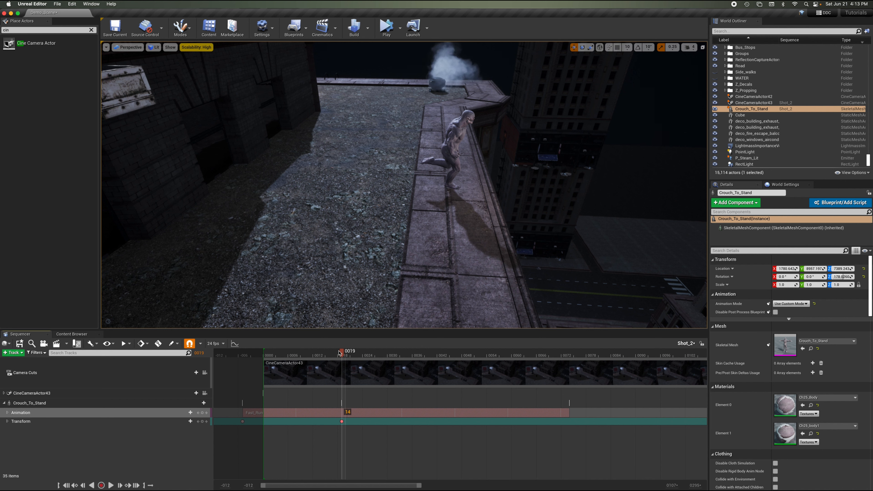
At frame 9, select the character and lower it slightly so its feet meet the rooftop.
drag(339, 352, 297, 361)
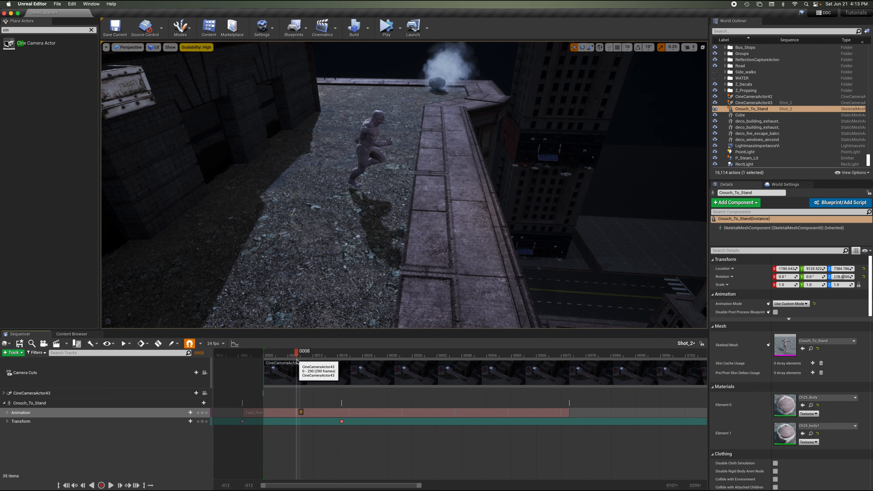
right_drag(378, 180, 378, 180)
key(w)
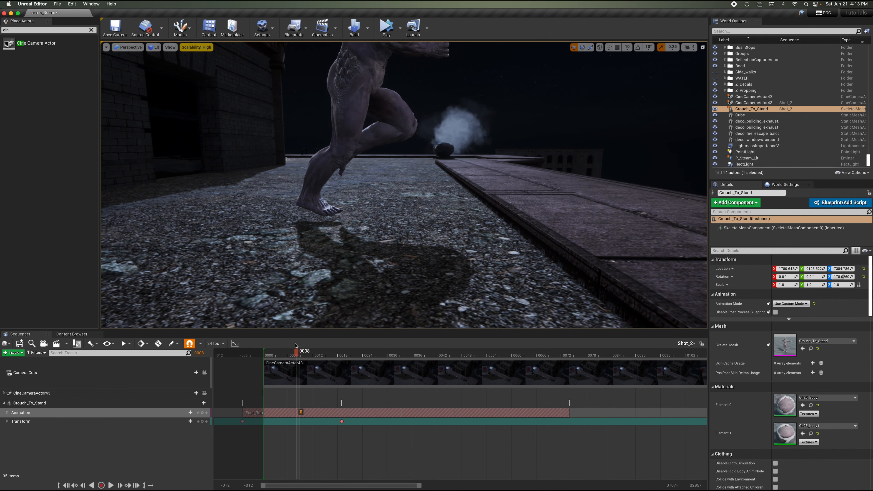
drag(296, 354, 293, 354)
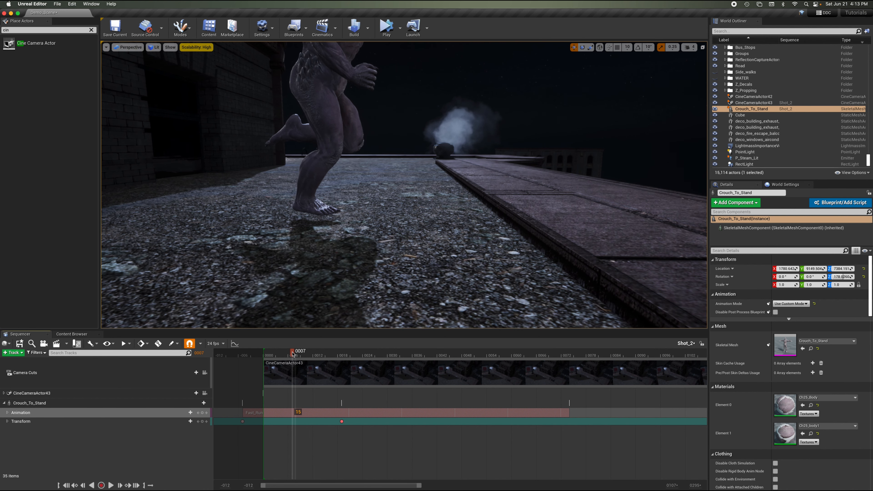
key(Right)
key(Right)
key(Right)
key(Right)
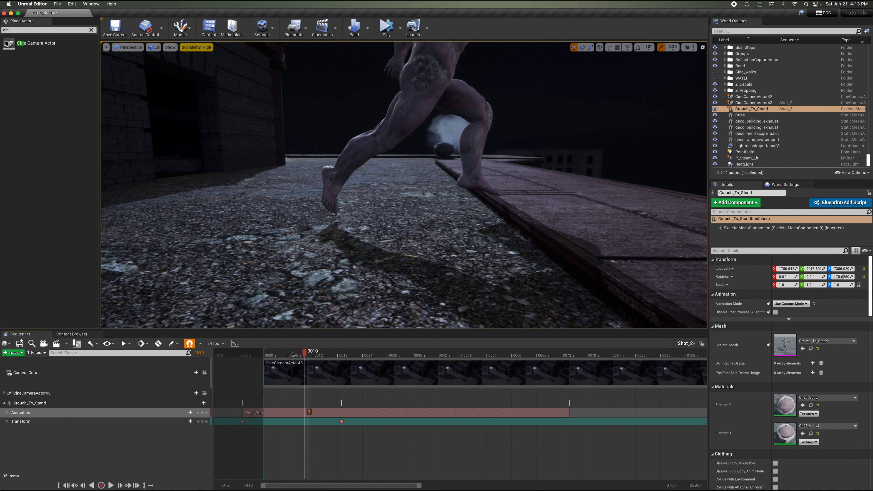
key(Right)
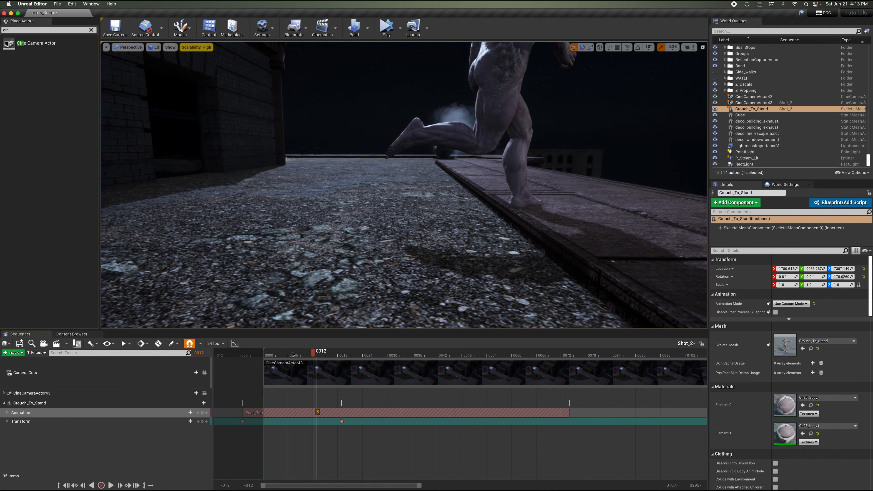
key(Left)
key(Left)
key(Left)
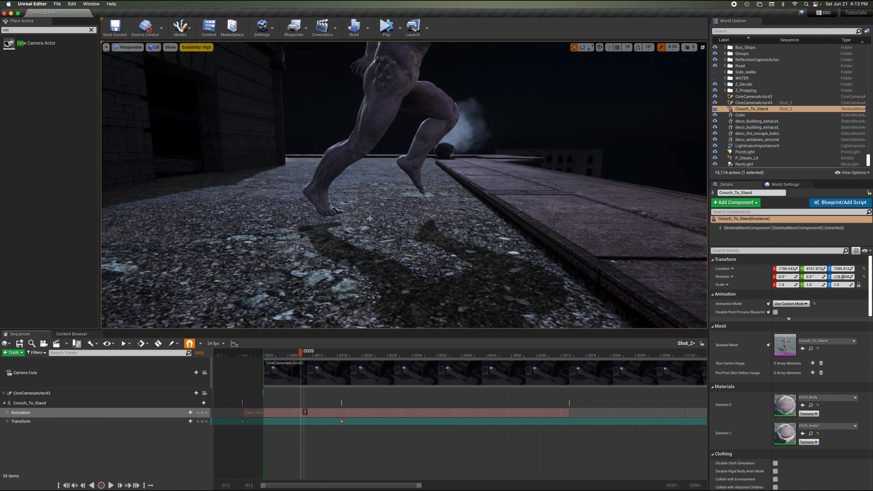
click(392, 84)
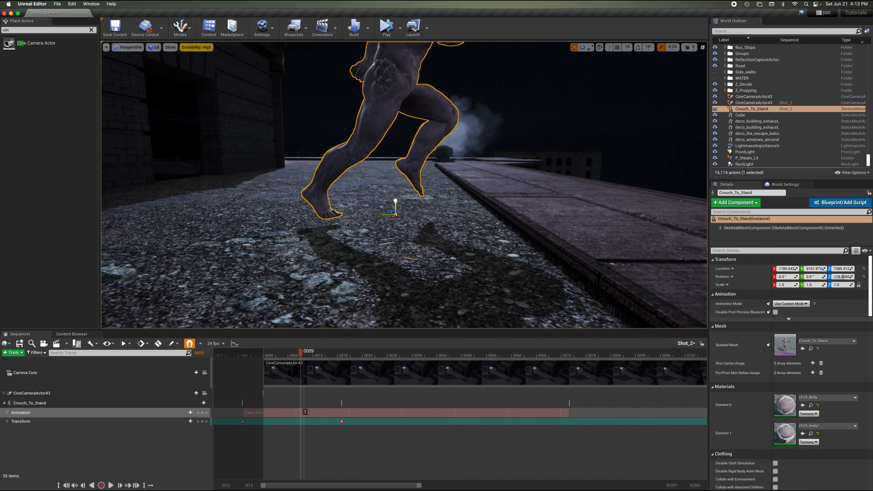
drag(395, 200, 396, 209)
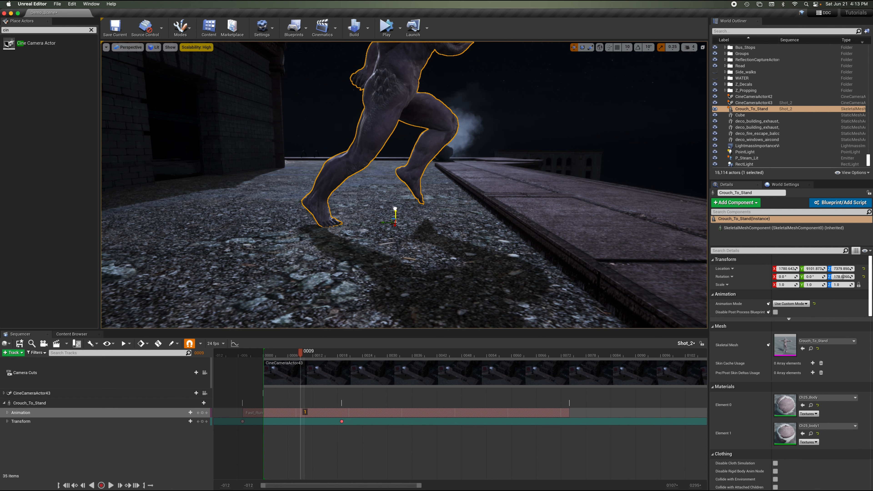
Expand the Transform Location channels and, at frame 13, raise the character slightly and key its Z location.
click(7, 422)
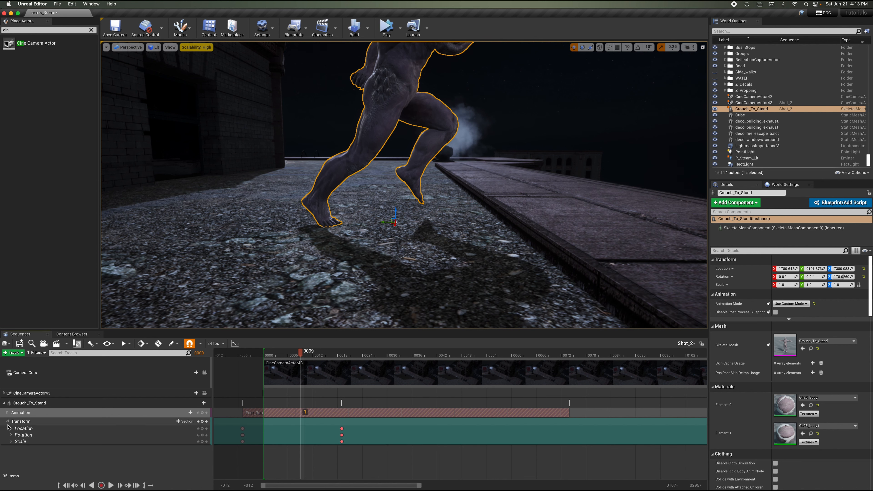
click(10, 429)
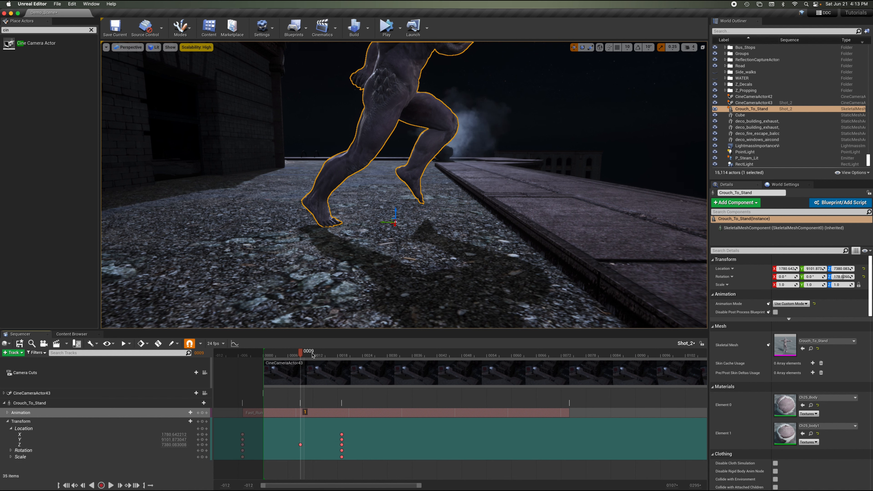
mouse_move(319, 355)
mouse_down()
mouse_move(332, 359)
mouse_move(265, 356)
mouse_move(318, 357)
mouse_up()
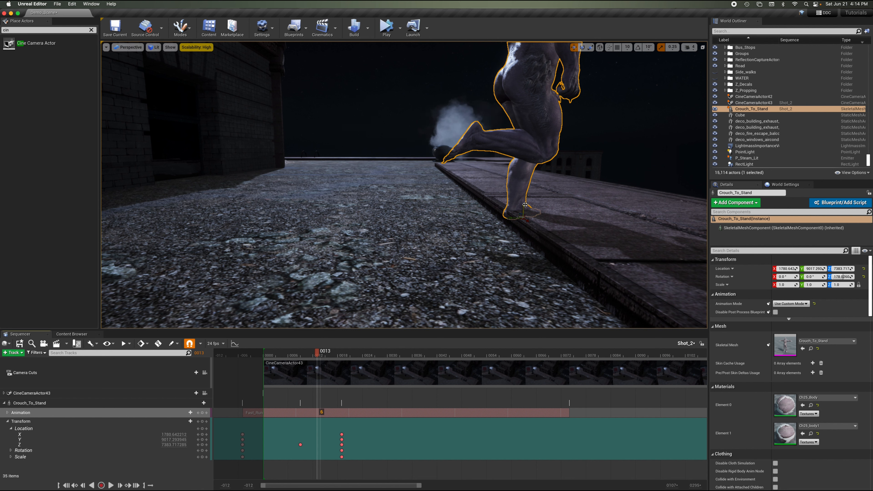
drag(525, 205, 525, 198)
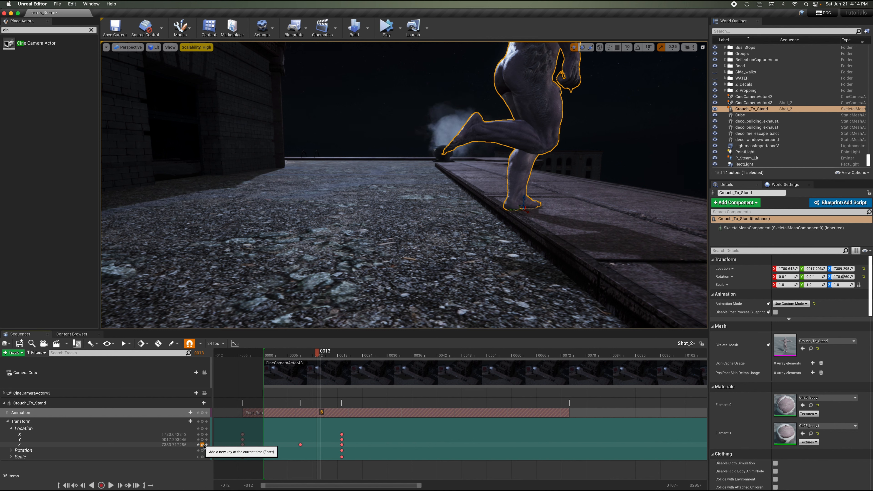
click(202, 445)
Scrub through frames 4 to 15 to check the feet against the rooftop, then collapse the Transform track.
click(282, 357)
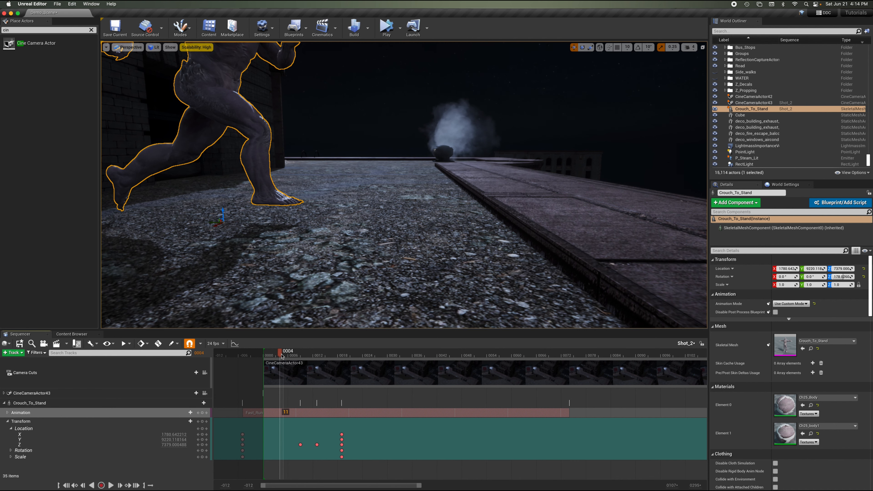
key(Right)
key(Right)
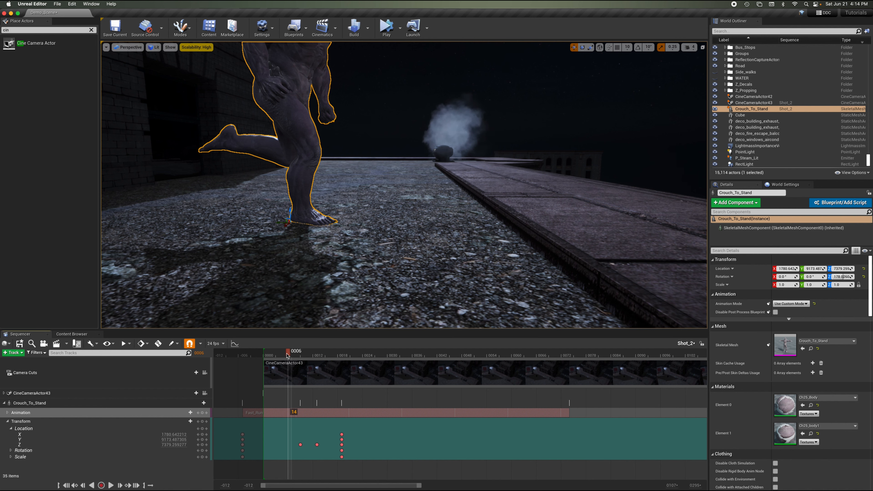
drag(288, 356, 326, 373)
click(7, 421)
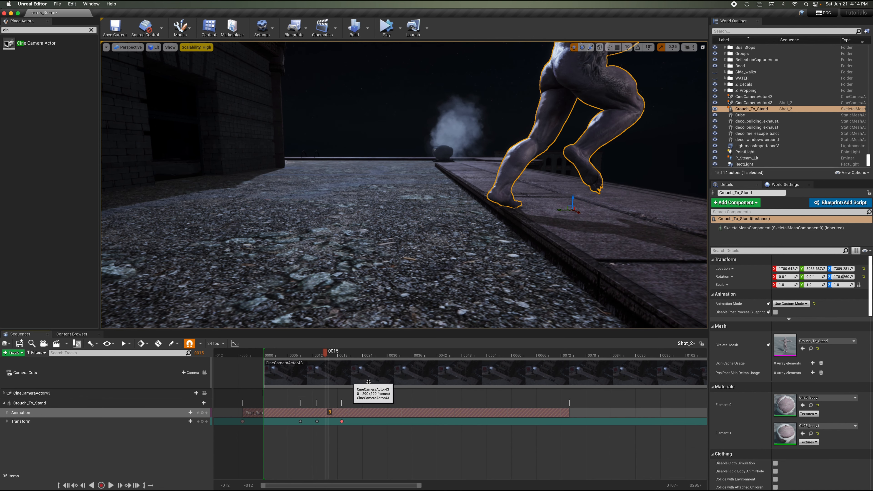
right_drag(520, 182, 521, 183)
key(s)
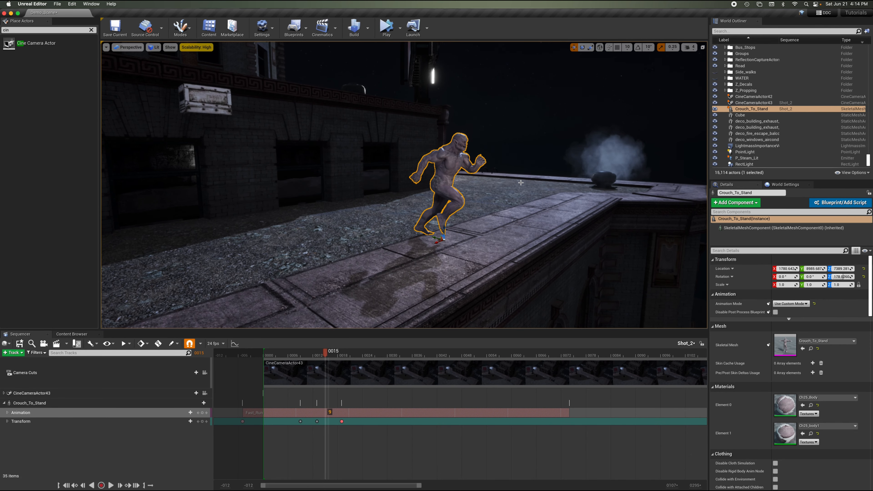
Save all modified assets.
click(58, 4)
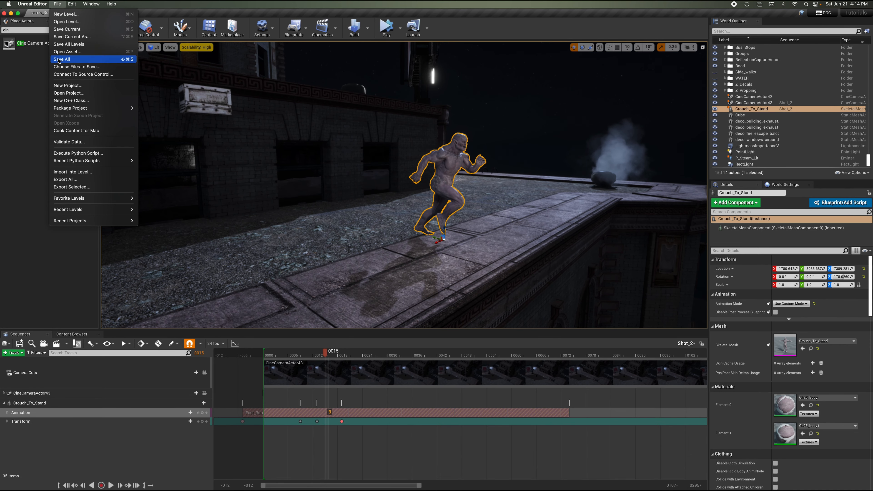
click(69, 56)
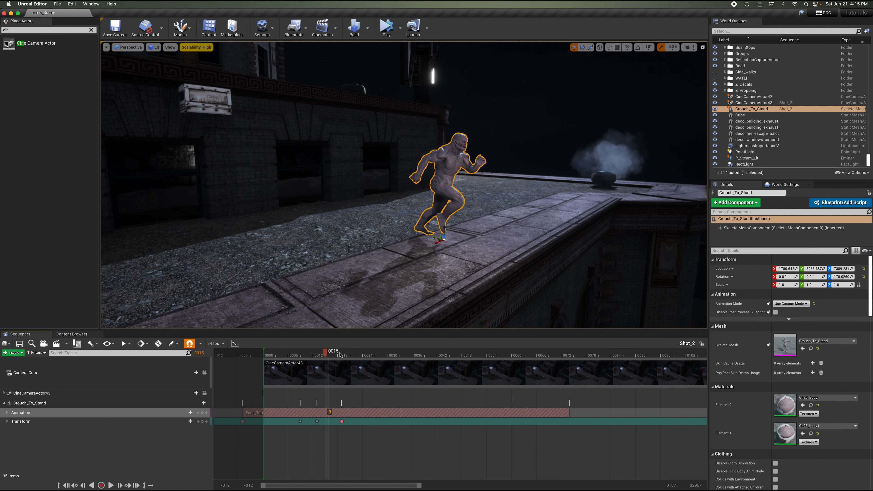
At frame 81, add a Front_Flip animation section to the character's Animation track.
drag(341, 355, 572, 358)
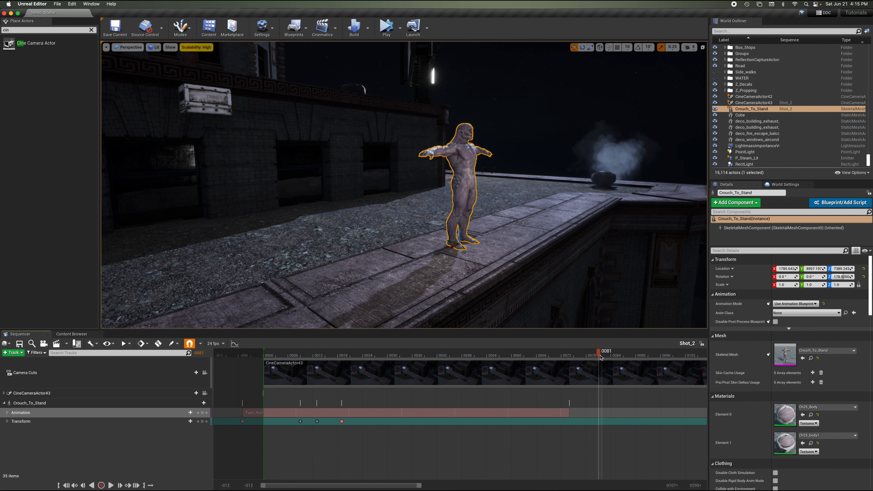
click(202, 413)
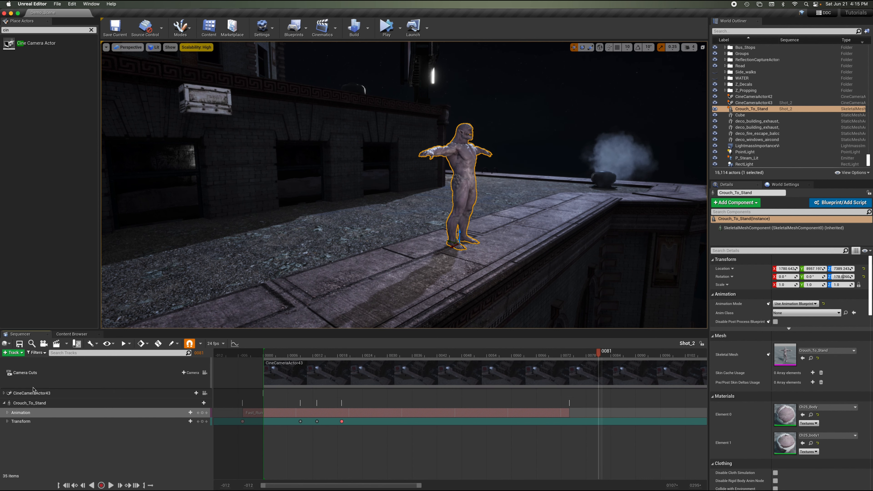
click(10, 412)
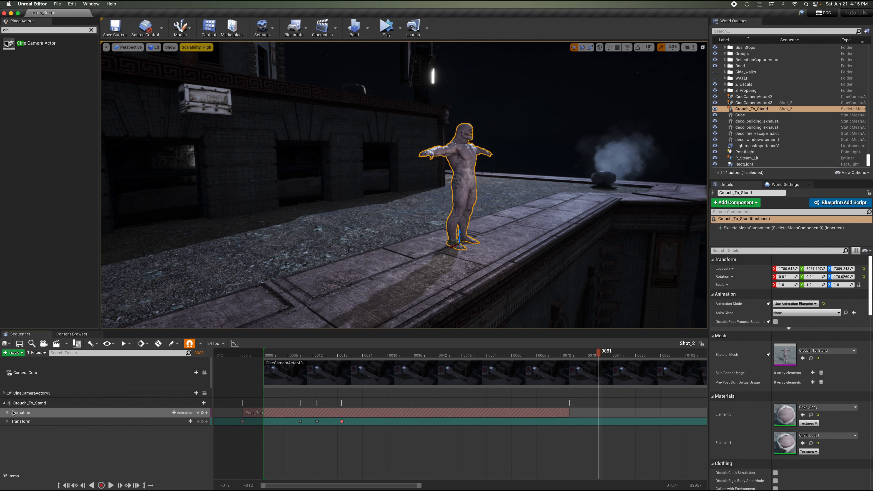
click(182, 412)
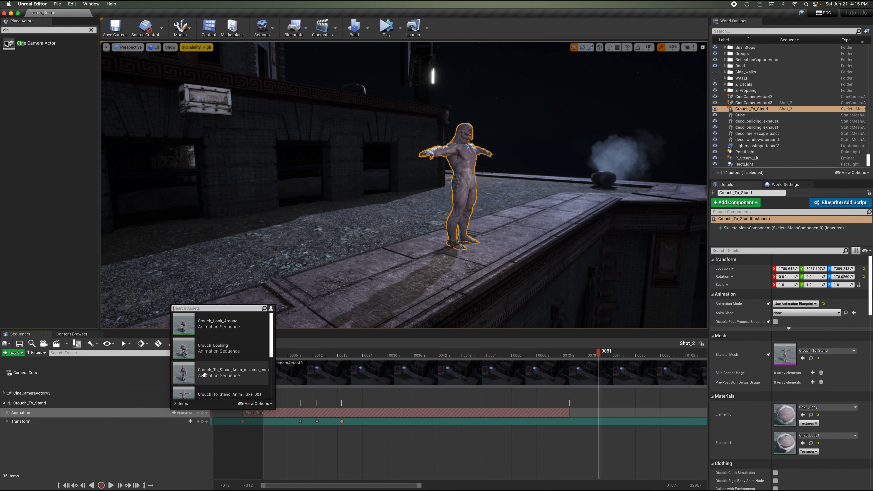
scroll(230, 365, down, 4)
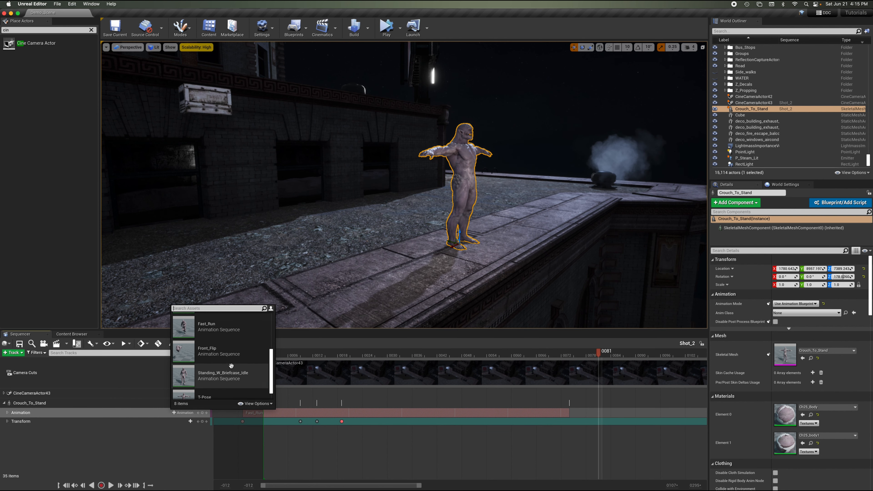
click(216, 352)
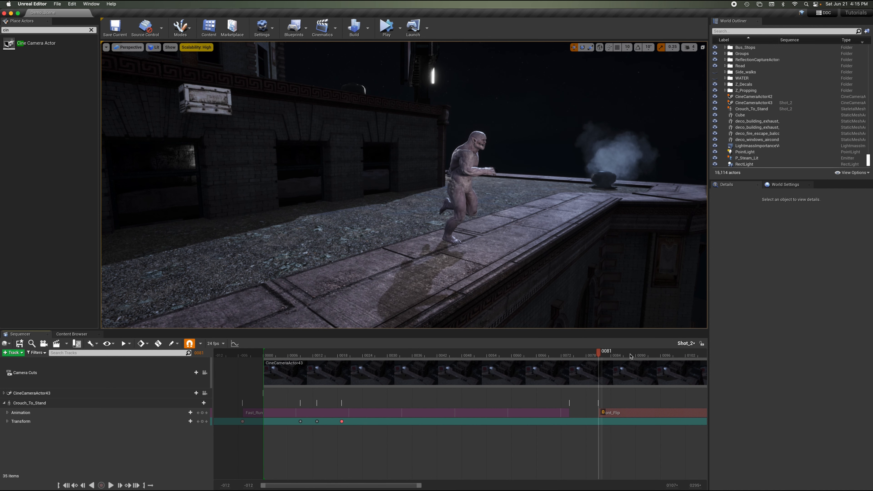
Trim the start of the Front_Flip section to frame 92.
mouse_move(631, 356)
mouse_down()
mouse_move(653, 357)
mouse_move(615, 358)
mouse_up()
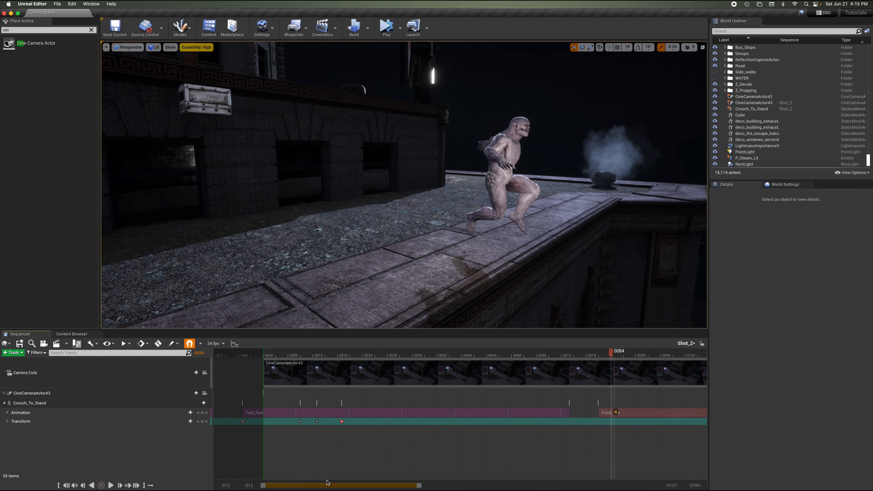
drag(420, 485, 516, 486)
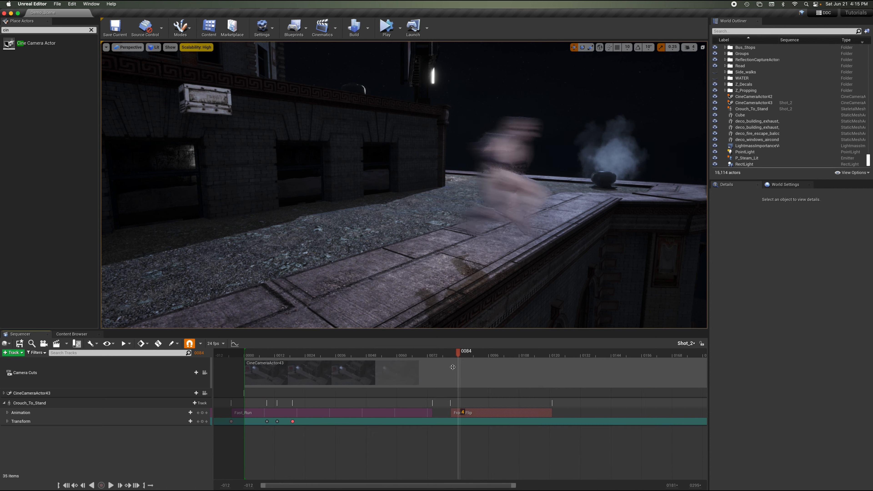
drag(461, 354, 480, 366)
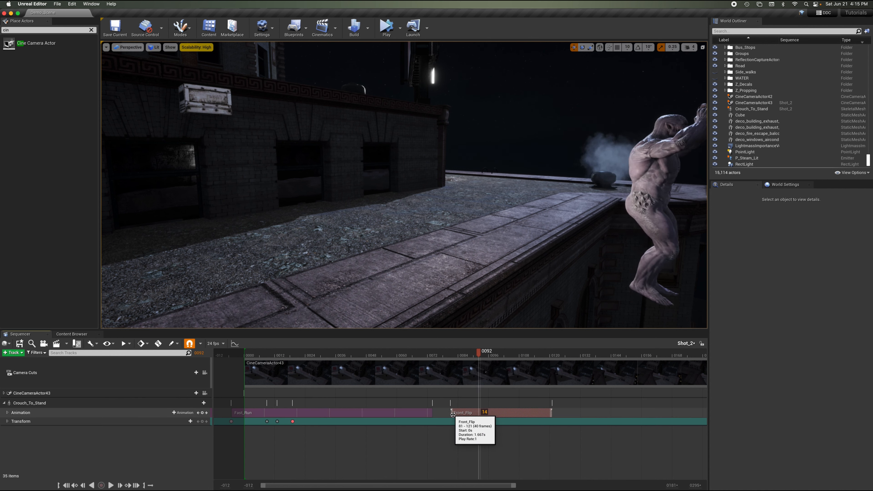
drag(452, 414, 480, 416)
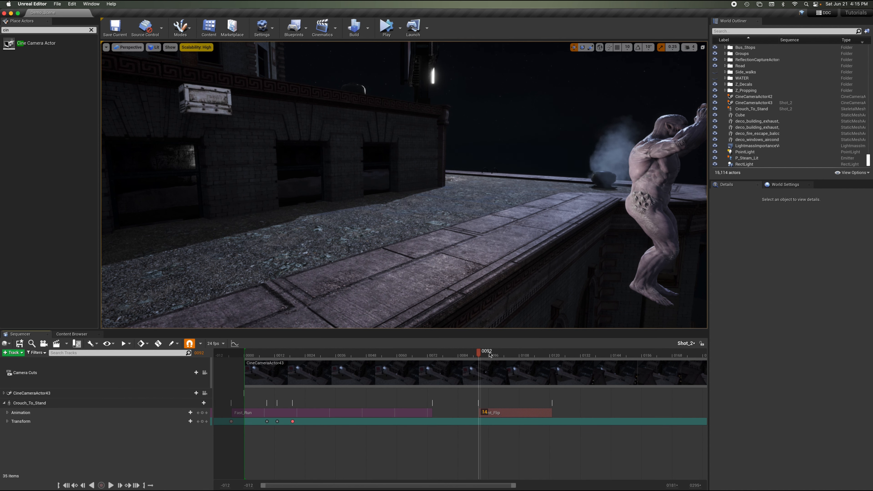
Scrub to frame 113 and orbit the viewport to review the flip off the ledge.
drag(490, 355, 532, 371)
right_drag(567, 257, 599, 254)
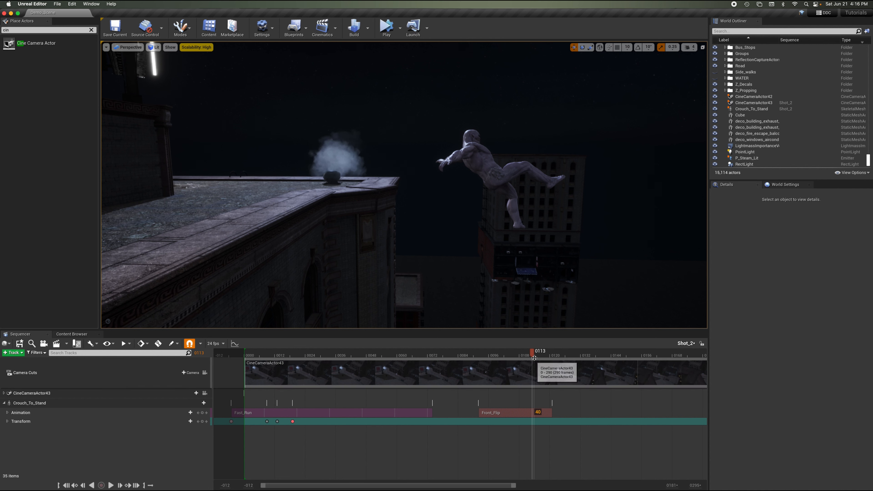
mouse_move(534, 353)
mouse_down()
mouse_move(549, 359)
mouse_move(533, 359)
mouse_up()
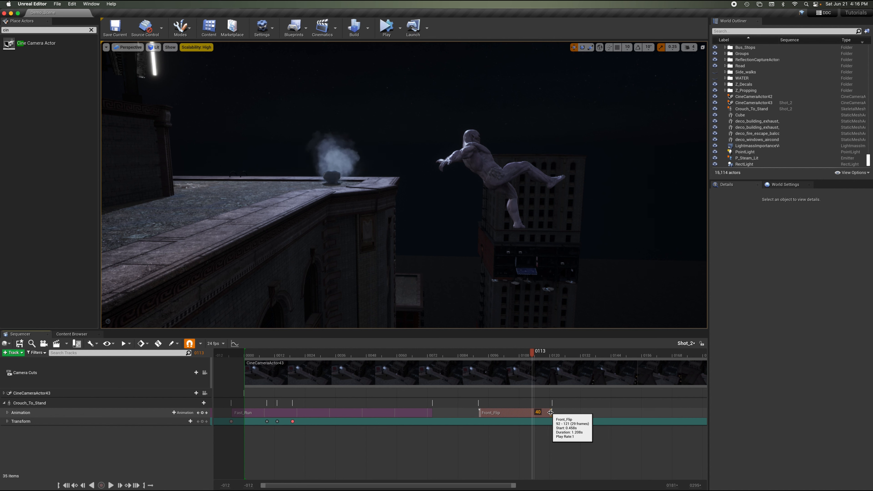
Trim the Front_Flip section's end to frame 113 and scrub back to frame 14.
drag(550, 412, 532, 412)
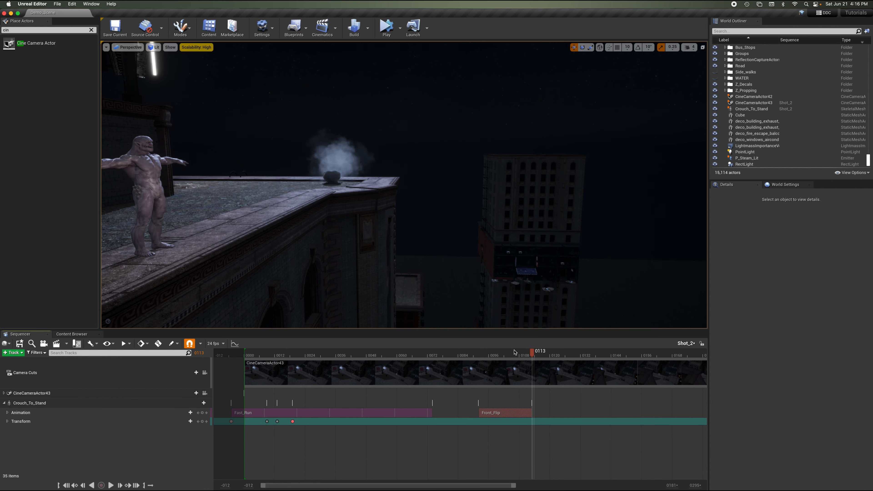
drag(496, 356, 480, 355)
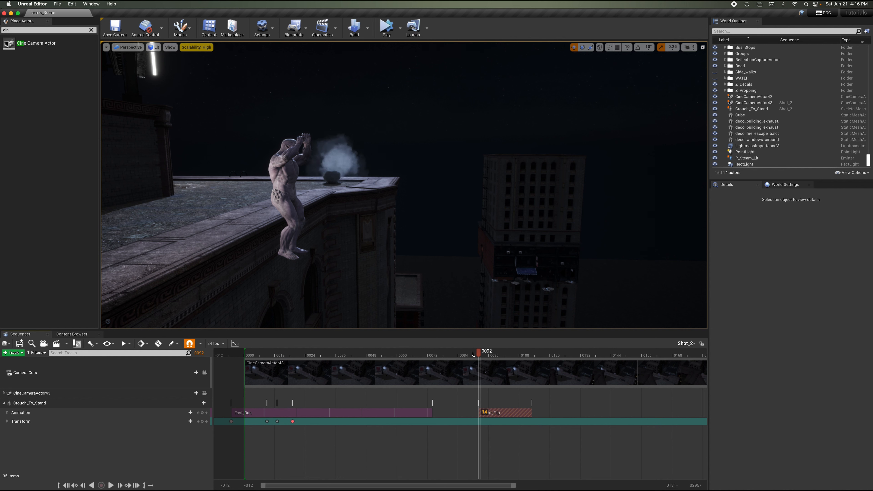
drag(473, 354, 282, 356)
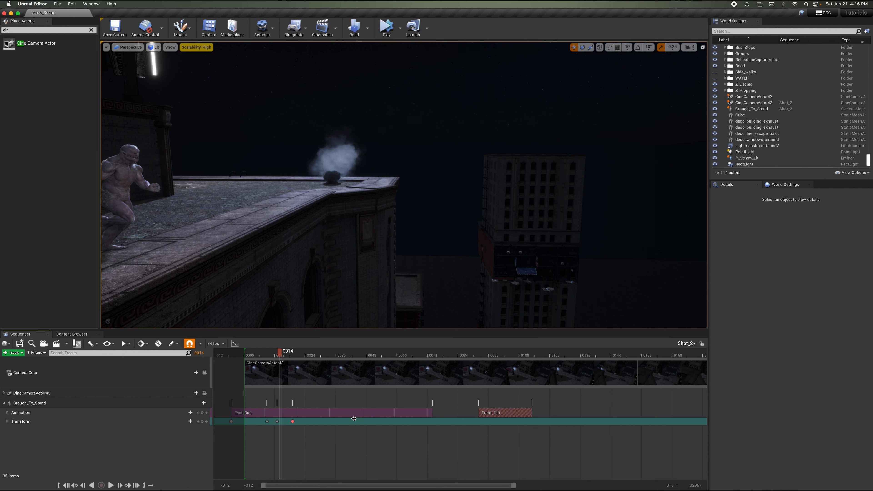
Shorten the Fast_Run section and move the Front_Flip section earlier so it follows Fast_Run.
drag(432, 412, 281, 417)
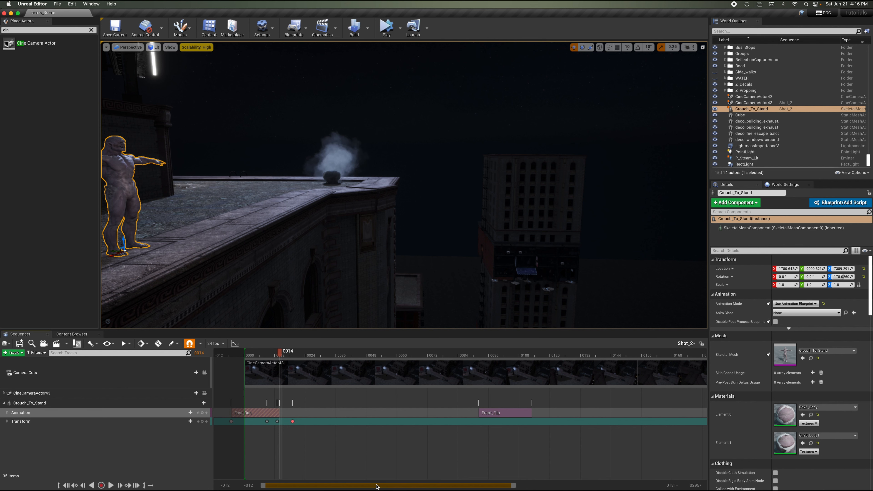
drag(281, 355, 265, 355)
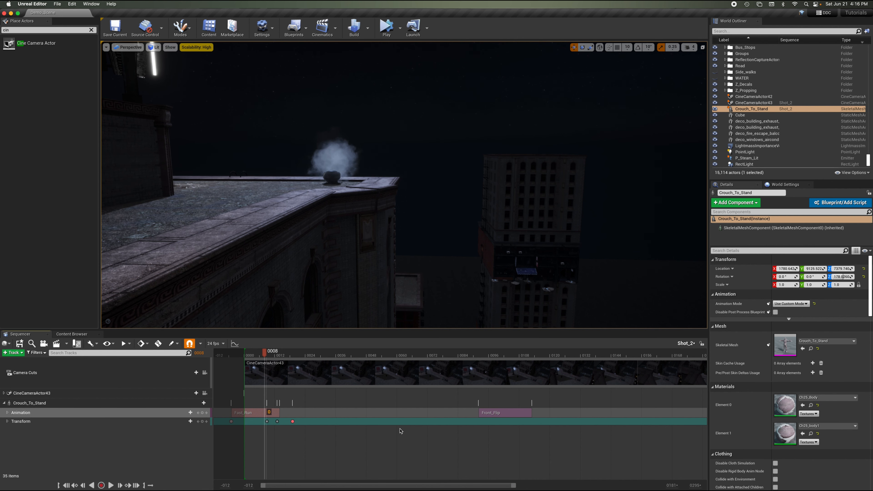
drag(506, 412, 333, 414)
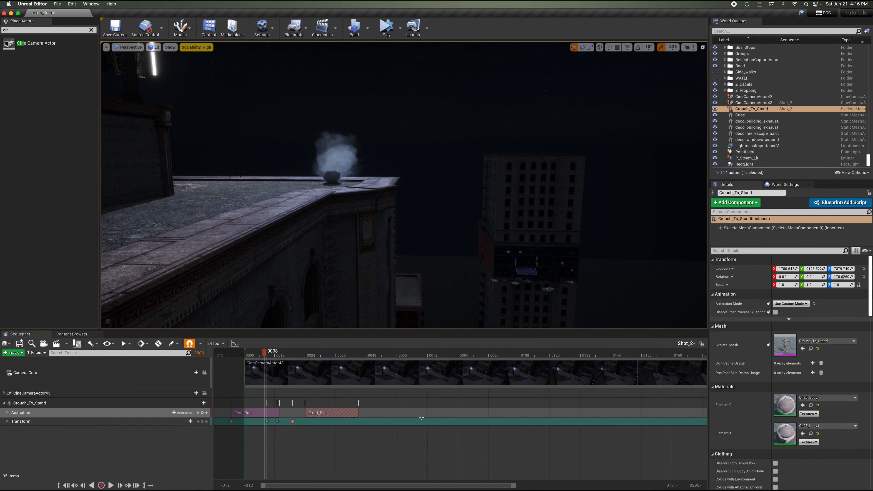
Extend the Fast_Run section's end slightly and move the Front_Flip section to start at frame 13.
drag(515, 485, 357, 485)
click(281, 357)
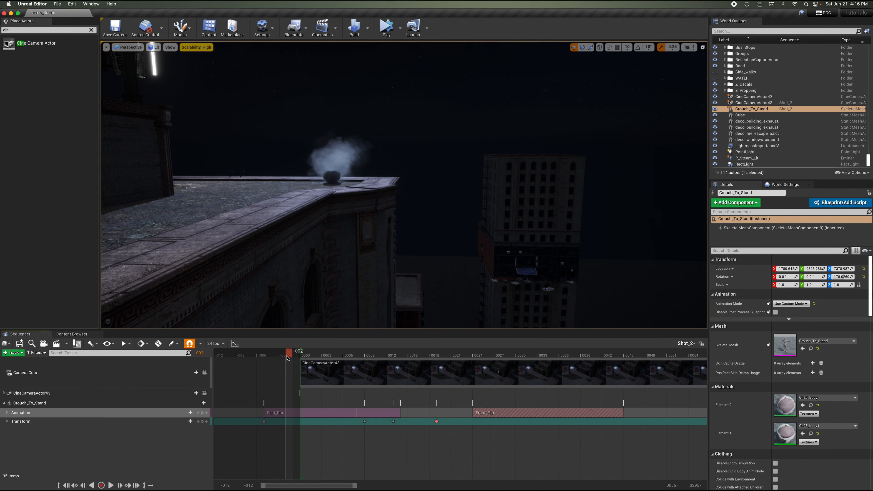
right_drag(275, 224, 237, 223)
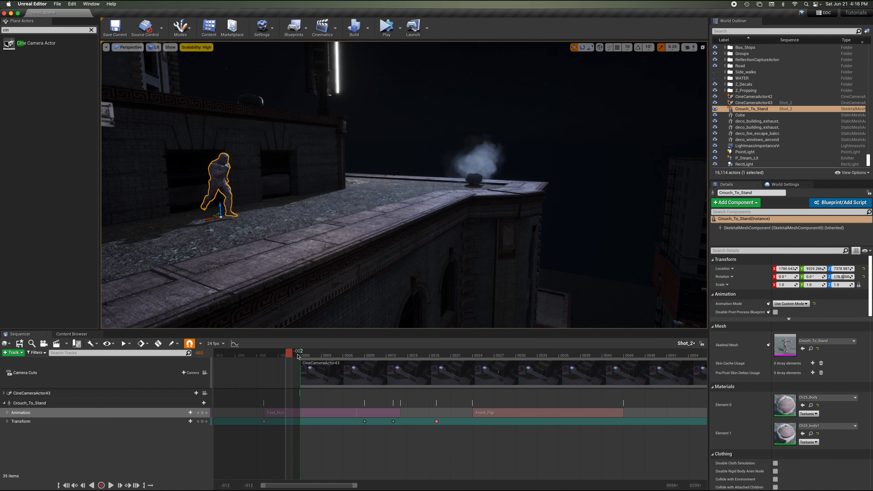
drag(290, 355, 411, 367)
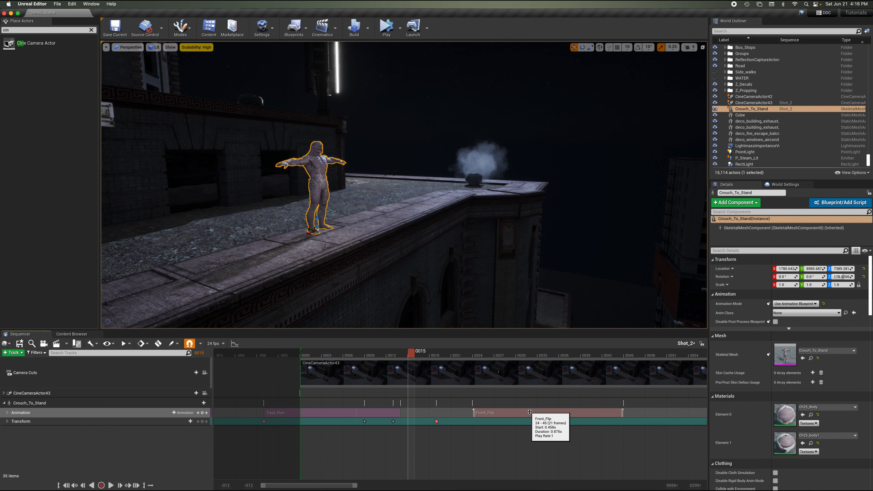
mouse_move(394, 353)
mouse_down()
mouse_move(381, 353)
mouse_move(390, 354)
mouse_up()
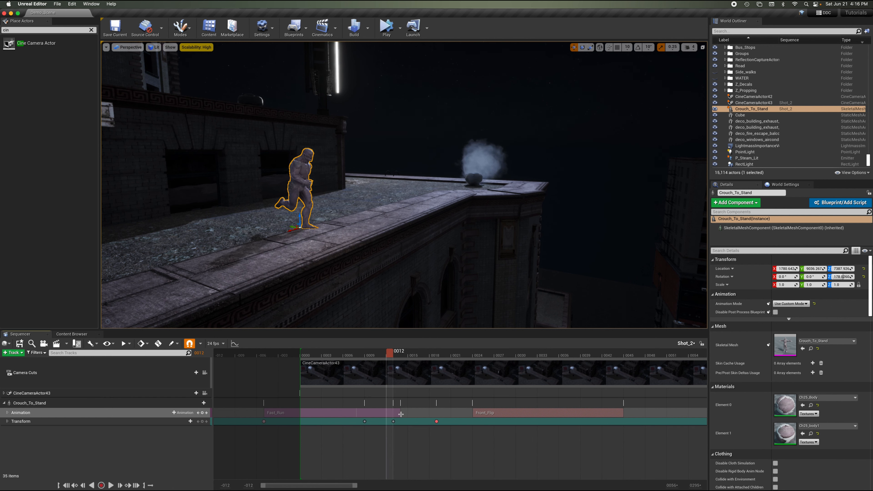
drag(401, 414, 420, 413)
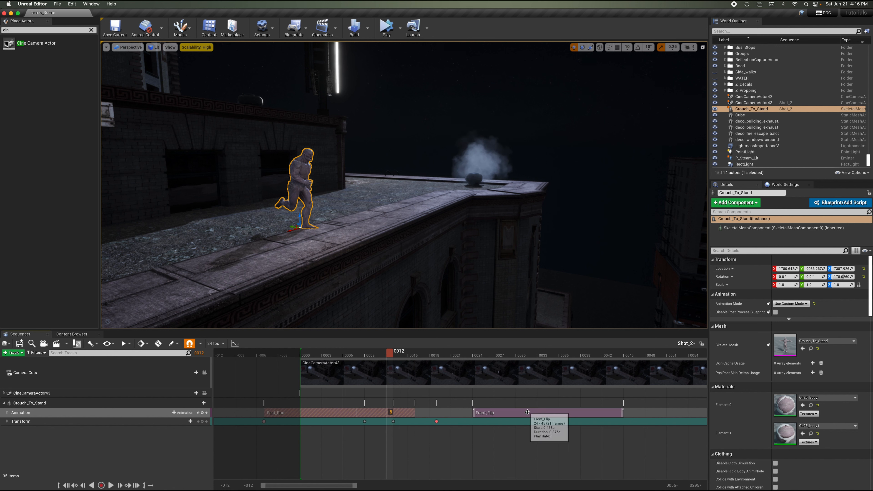
drag(523, 413, 446, 413)
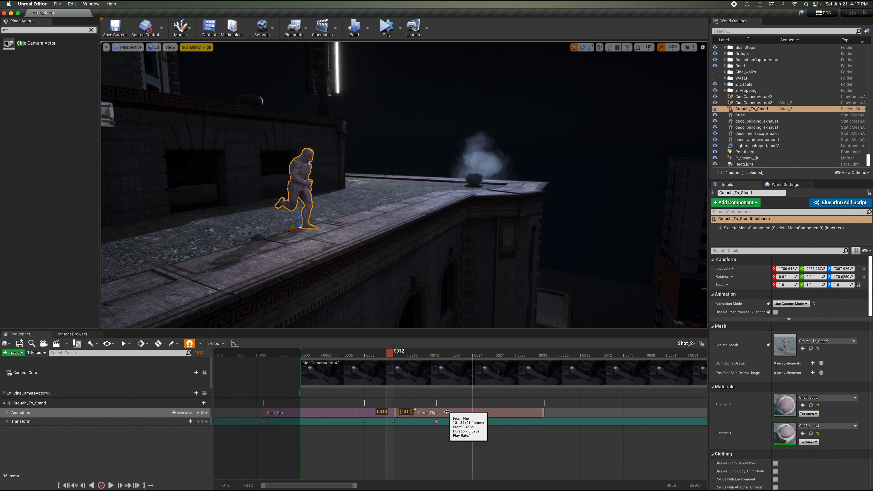
Preview the run and flip playback from frame 2.
drag(391, 353, 317, 359)
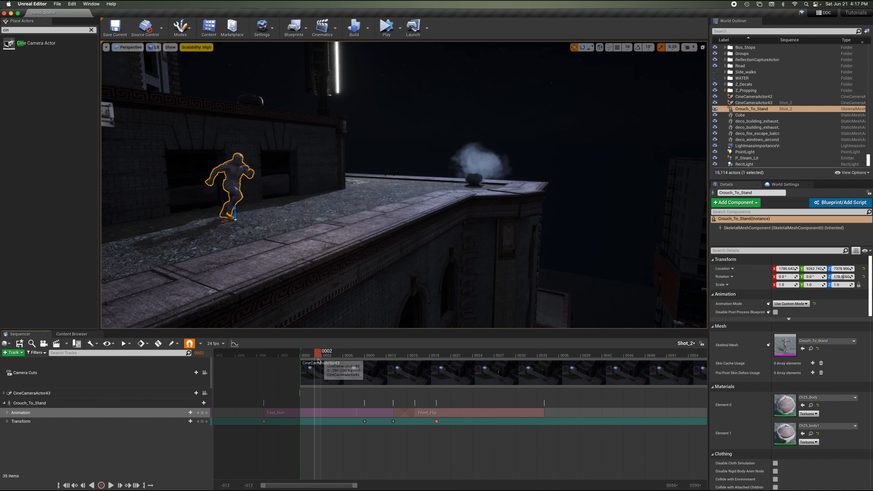
key(space)
key(space)
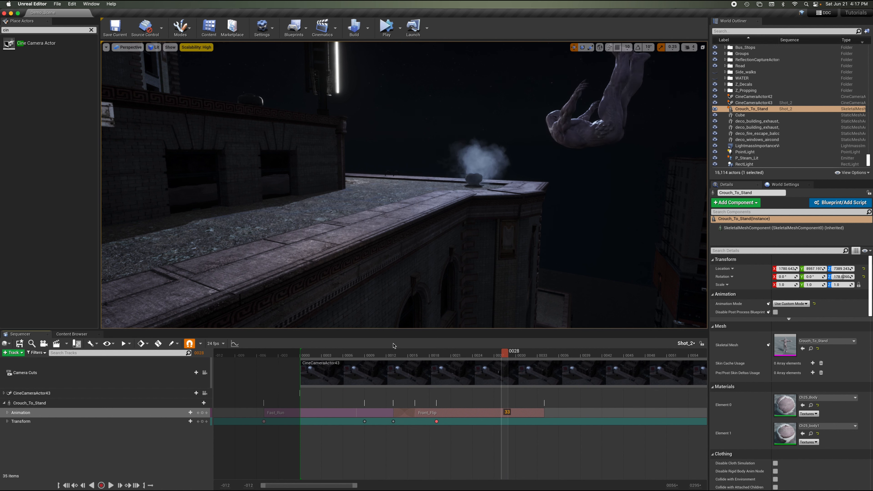
Move the Front_Flip section later along the Animation track, to around frame 26.
drag(399, 351, 462, 370)
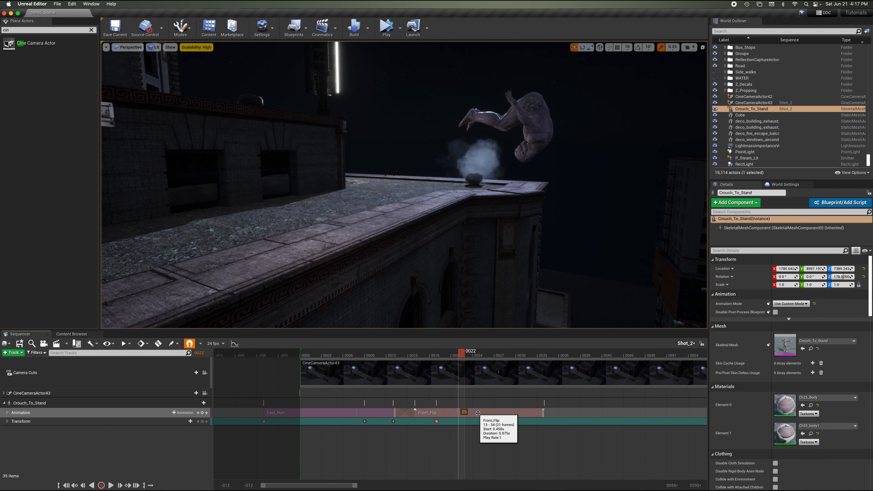
drag(478, 413, 647, 426)
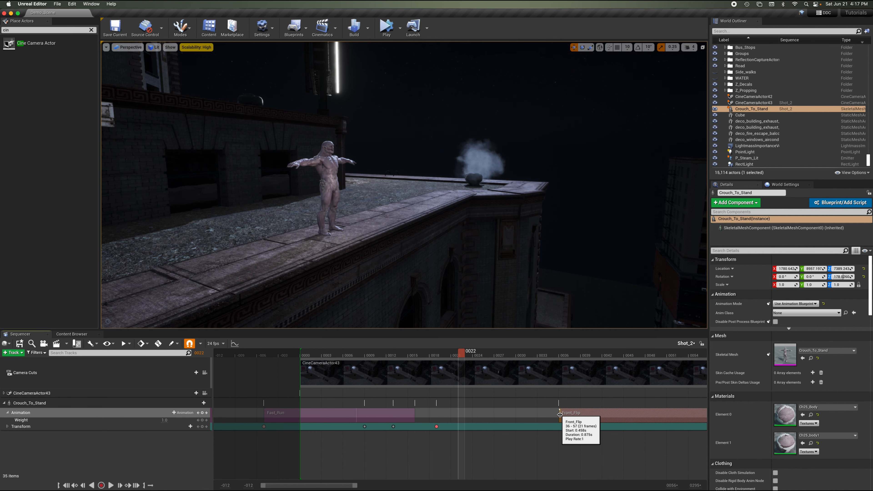
drag(559, 414, 482, 414)
click(493, 356)
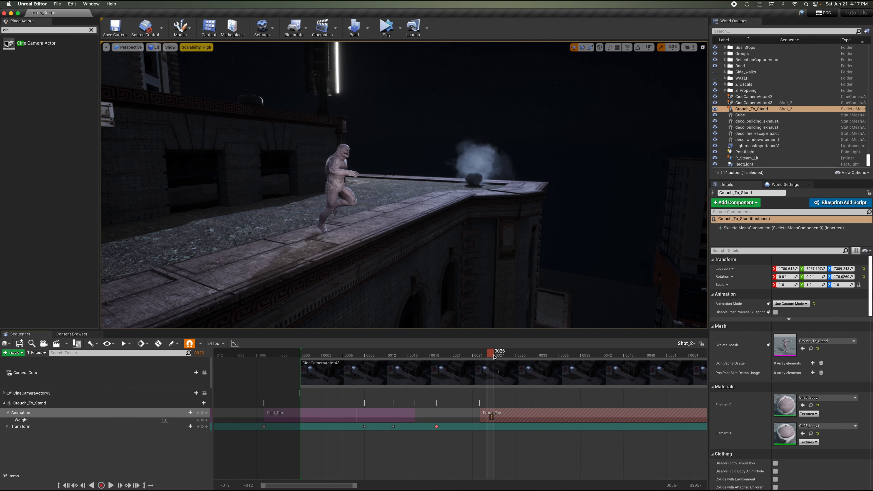
mouse_move(493, 356)
mouse_down()
mouse_move(616, 352)
mouse_move(475, 354)
mouse_move(489, 355)
mouse_up()
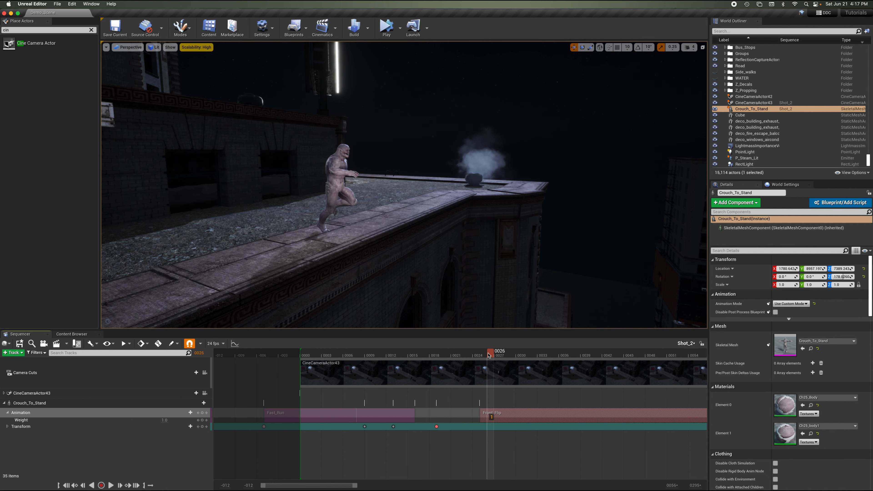
Restore the Front_Flip section's full start and move it to begin directly after the Fast_Run section.
drag(507, 418, 322, 416)
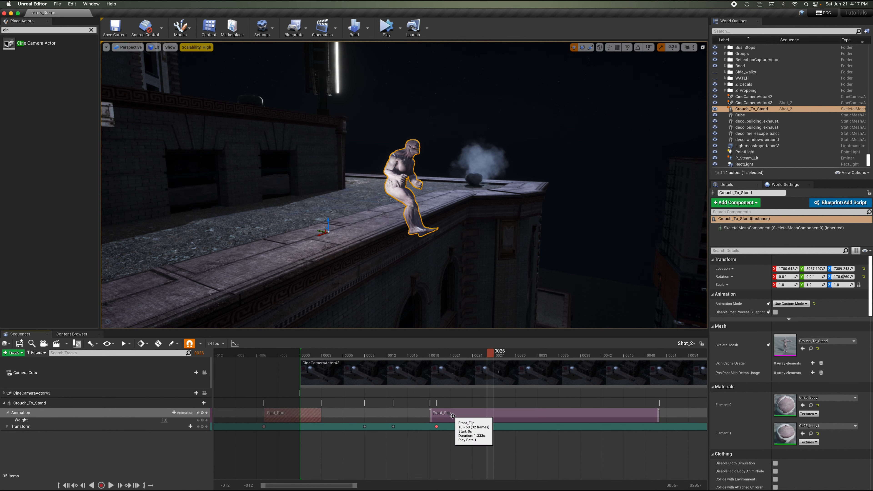
drag(449, 415, 327, 416)
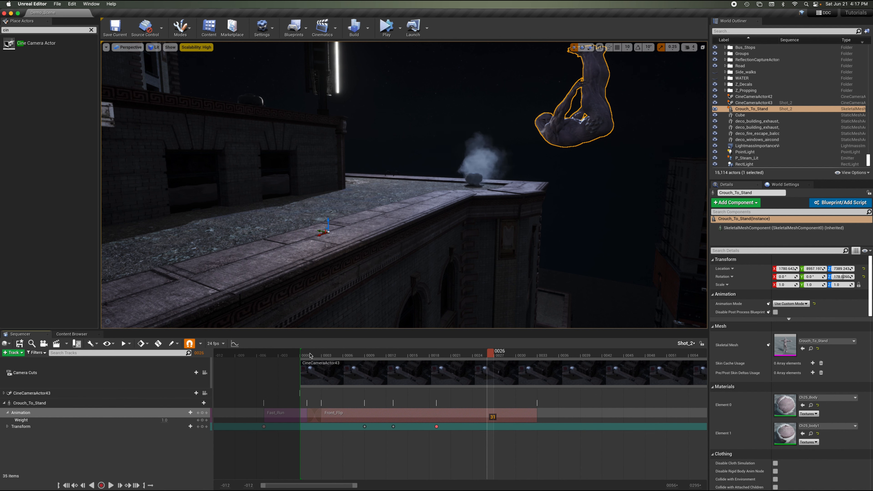
Play the sequence from the start to review the run into the flip.
click(269, 354)
key(space)
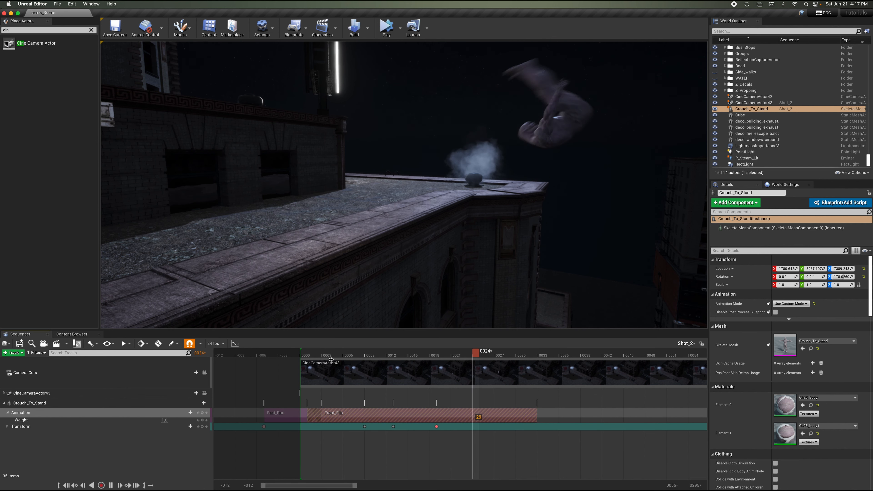
key(space)
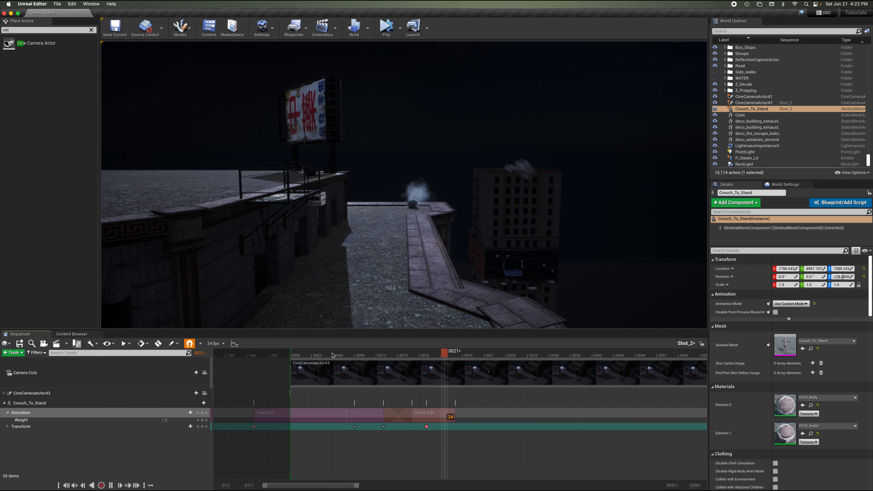
Extend the end of the Front_Flip section slightly and scrub to frame 21.
key(space)
click(431, 356)
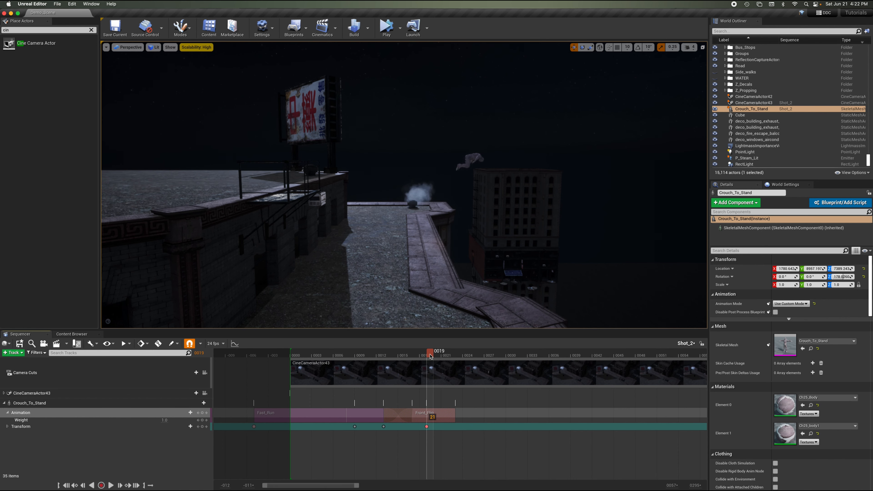
drag(430, 356, 376, 355)
key(space)
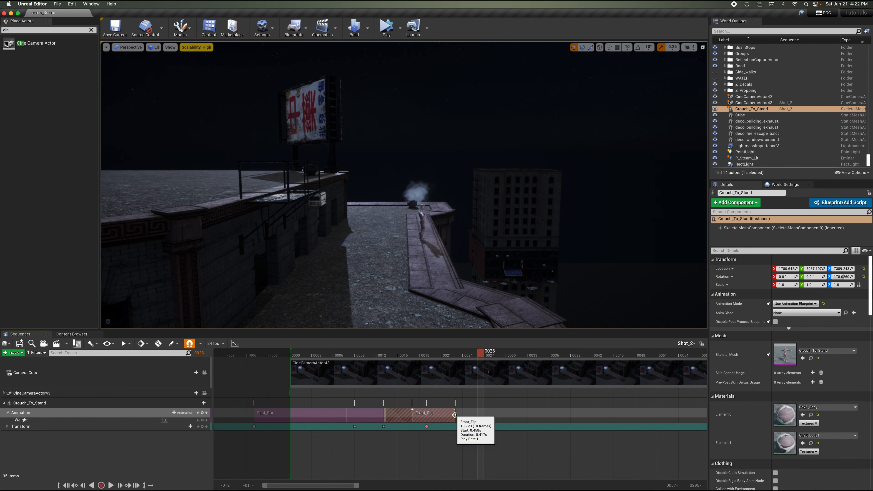
drag(454, 415, 477, 415)
drag(404, 354, 443, 364)
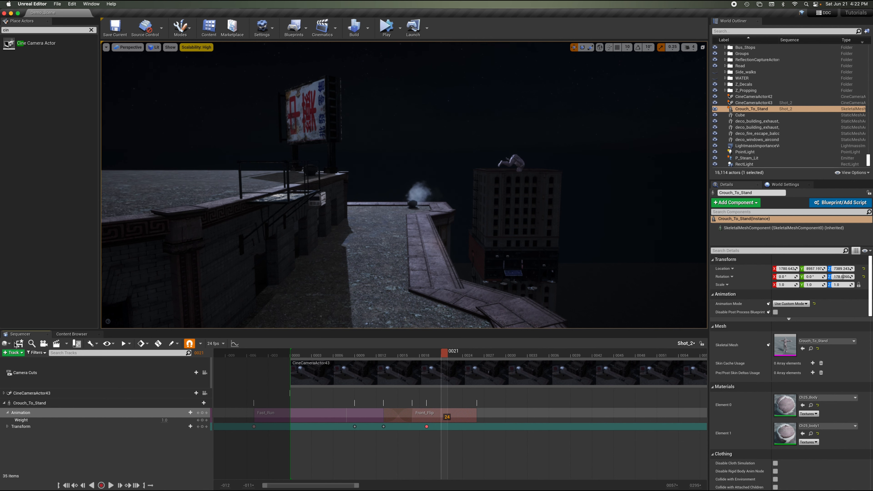
Open the Front_Flip animation asset from the Mixamo_Character Animations folder and scrub through it in the animation editor.
click(68, 336)
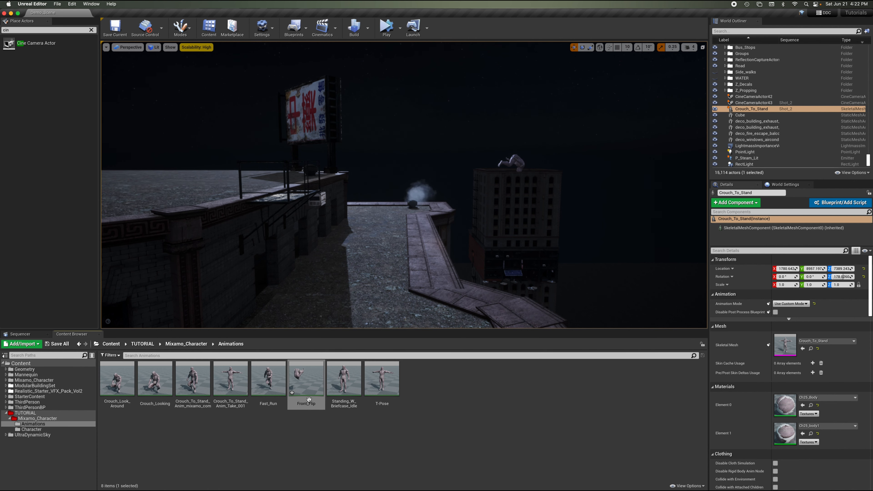
double_click(307, 382)
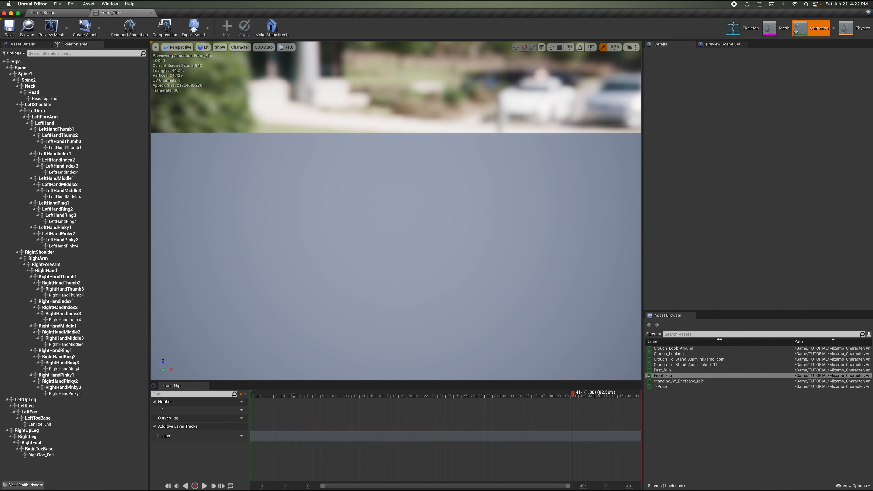
drag(289, 396, 246, 401)
right_drag(434, 244, 433, 244)
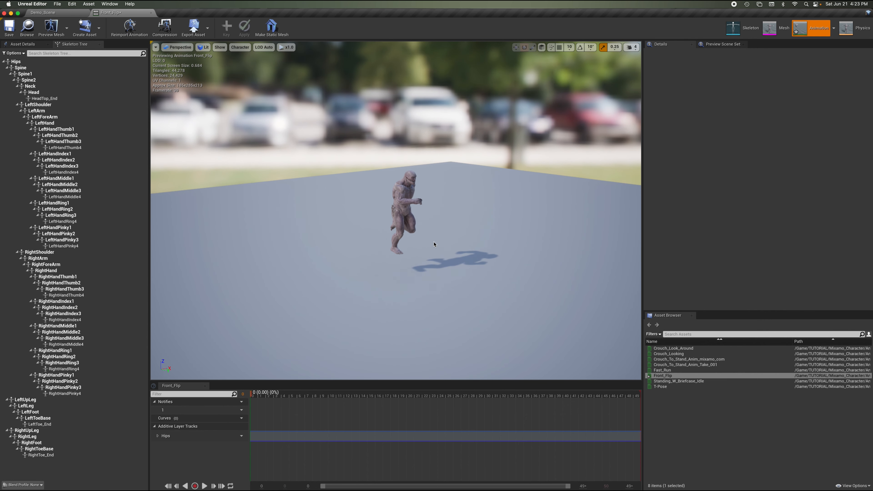
right_drag(458, 249, 457, 250)
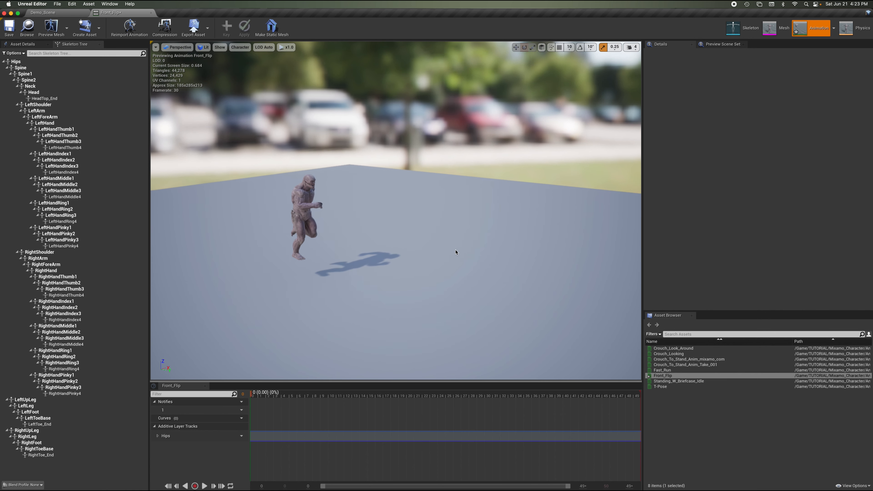
drag(269, 397, 353, 405)
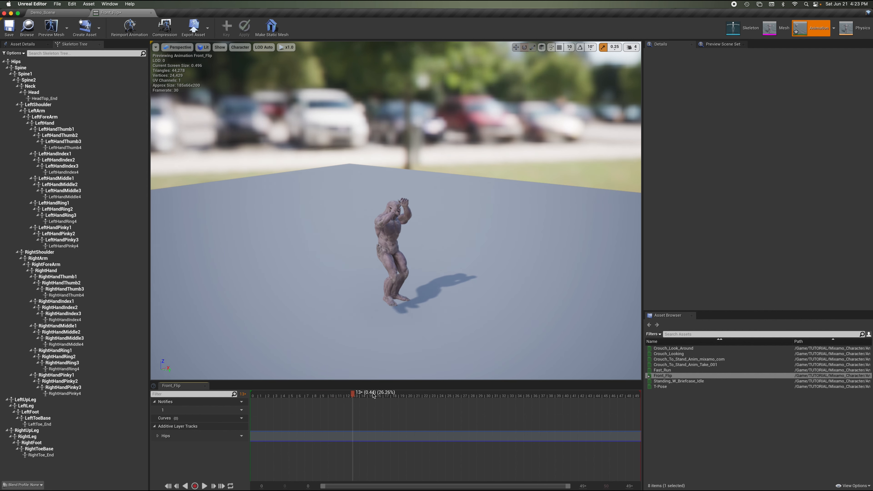
mouse_move(356, 394)
mouse_down()
mouse_move(327, 394)
mouse_move(348, 395)
mouse_up()
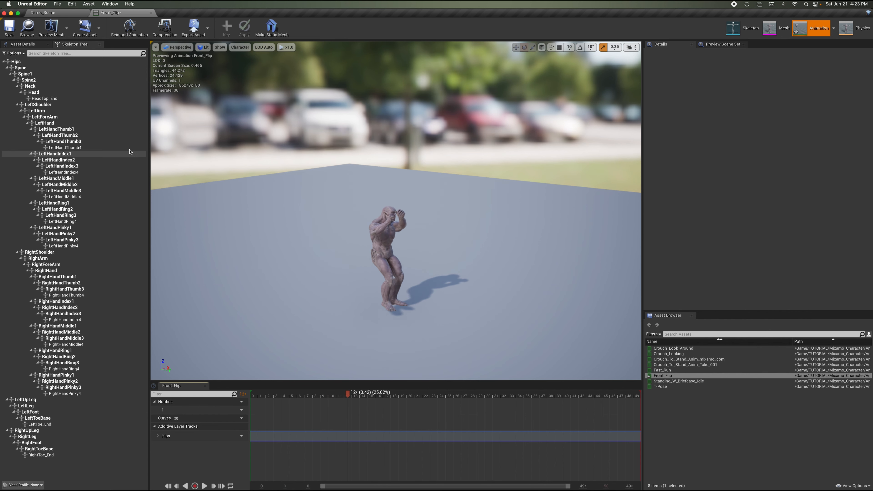
Select the Hips bone and focus the preview on it at frame 21 of the Front_Flip animation.
click(45, 63)
drag(348, 394, 421, 396)
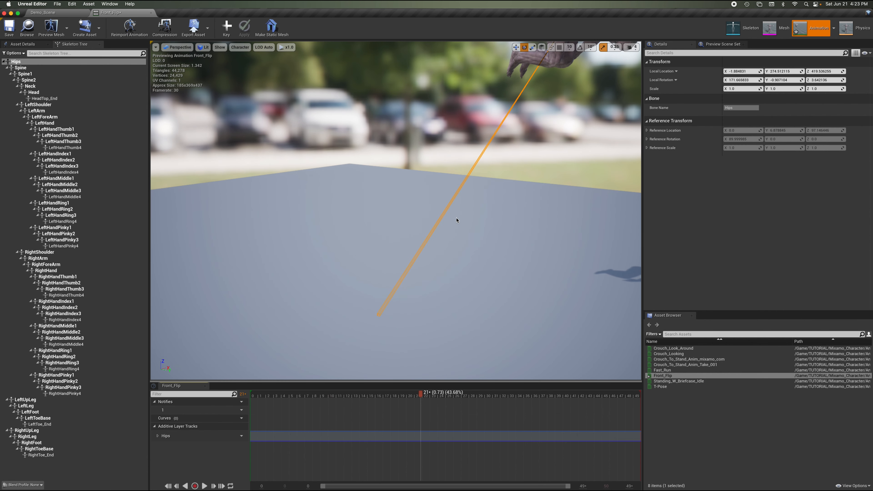
right_drag(457, 221, 459, 210)
key(f)
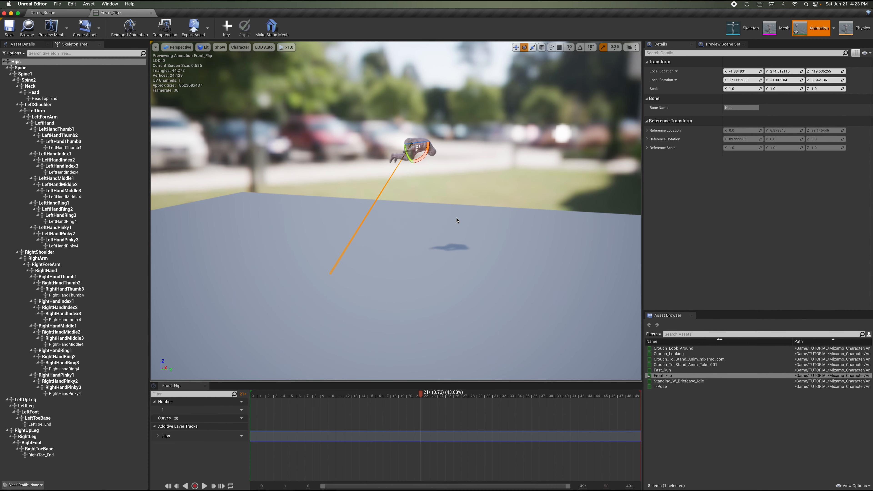
mouse_move(419, 392)
mouse_down()
mouse_move(494, 392)
mouse_move(364, 392)
mouse_move(420, 389)
mouse_up()
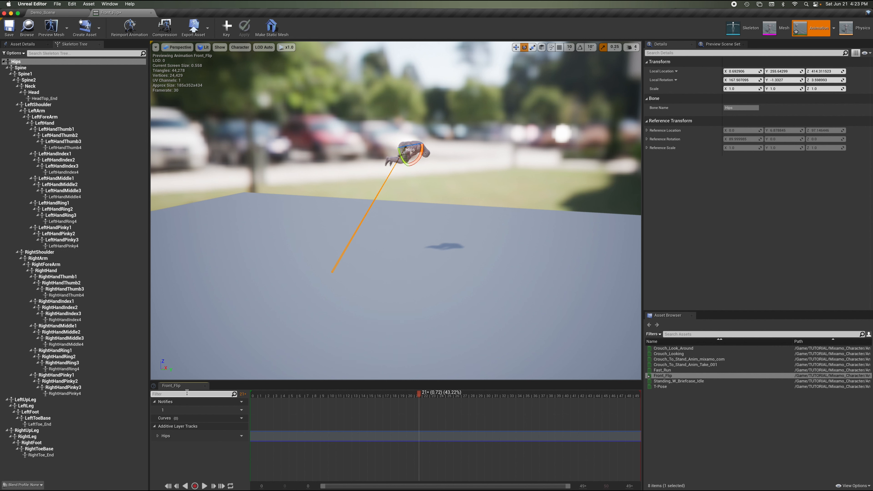
click(516, 48)
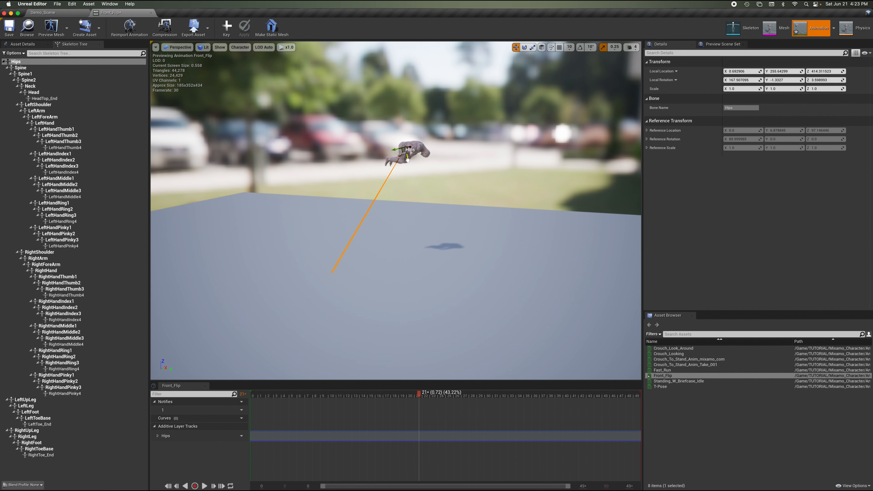
Lower the Hips bone at frame 21, key it, and apply the change to the Front_Flip animation.
drag(408, 167, 405, 201)
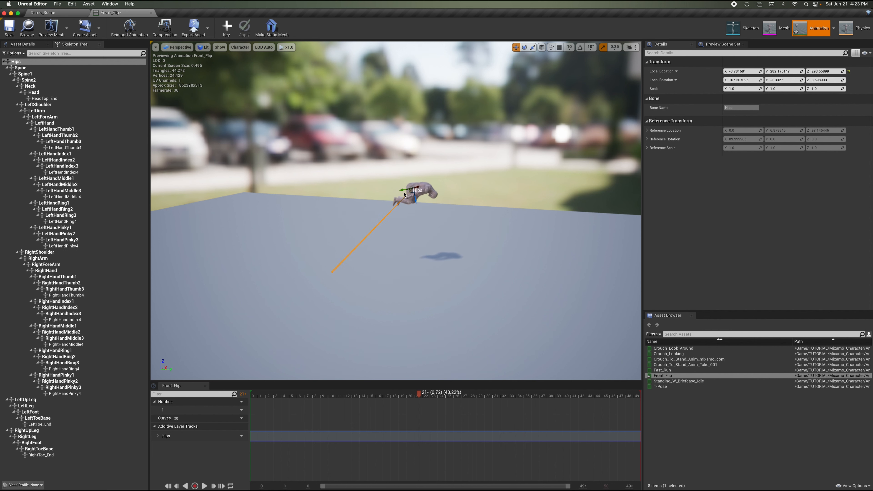
click(227, 27)
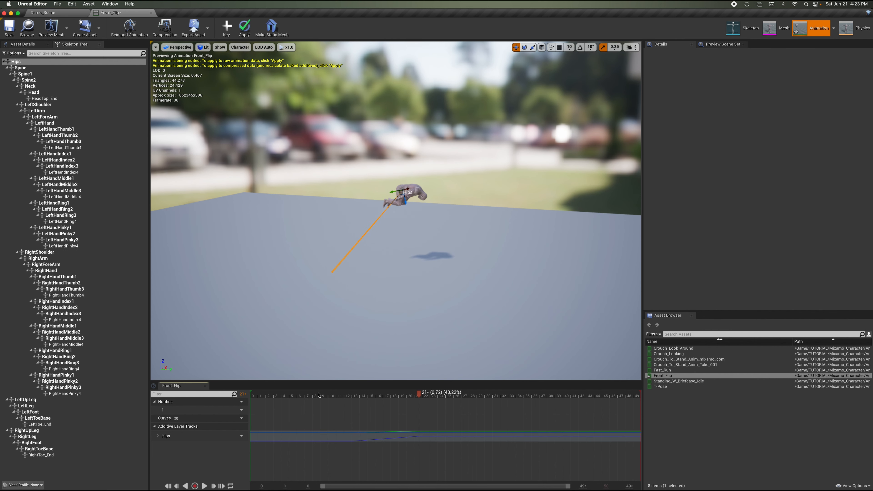
drag(330, 395, 246, 394)
key(space)
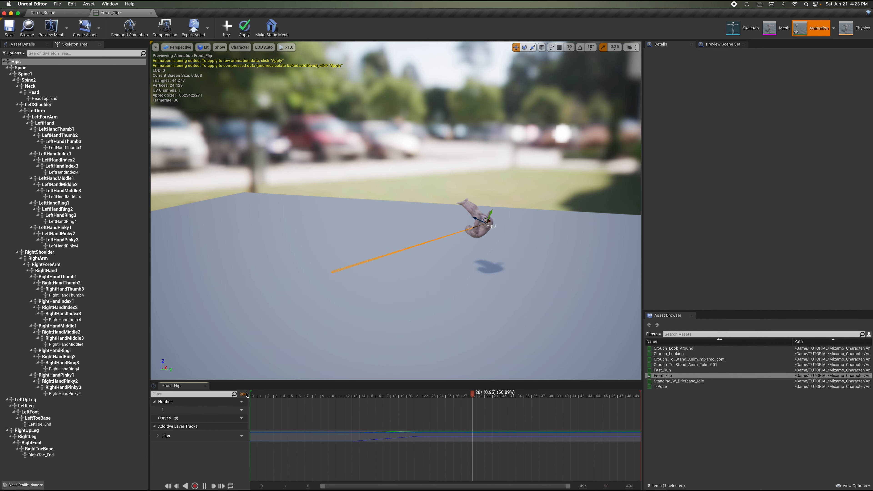
key(space)
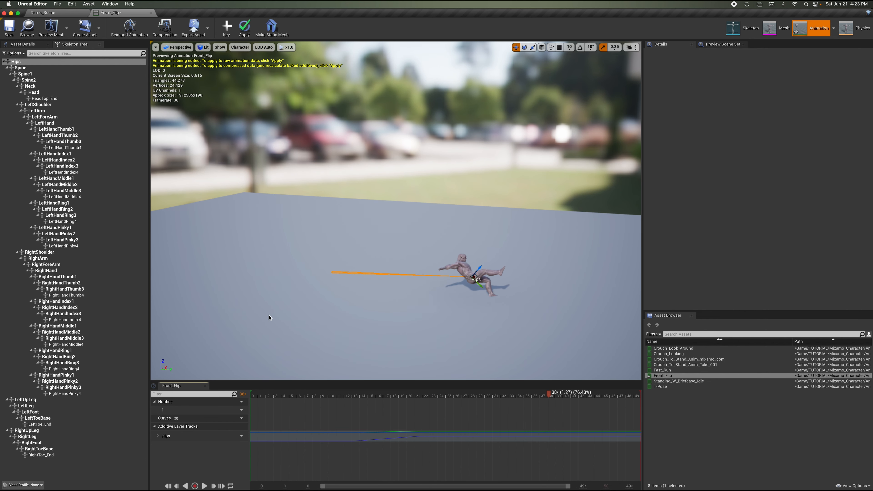
click(257, 395)
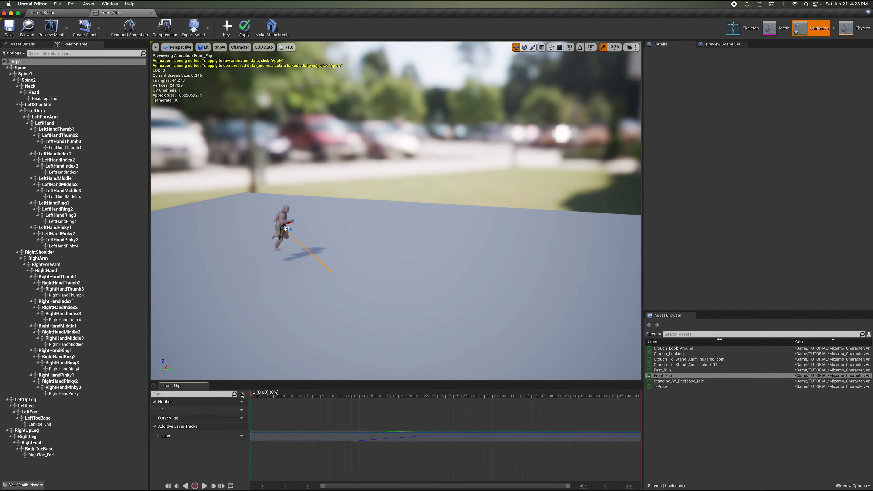
click(244, 31)
Open the Front_Flip asset details and replay the animation from the start.
click(21, 44)
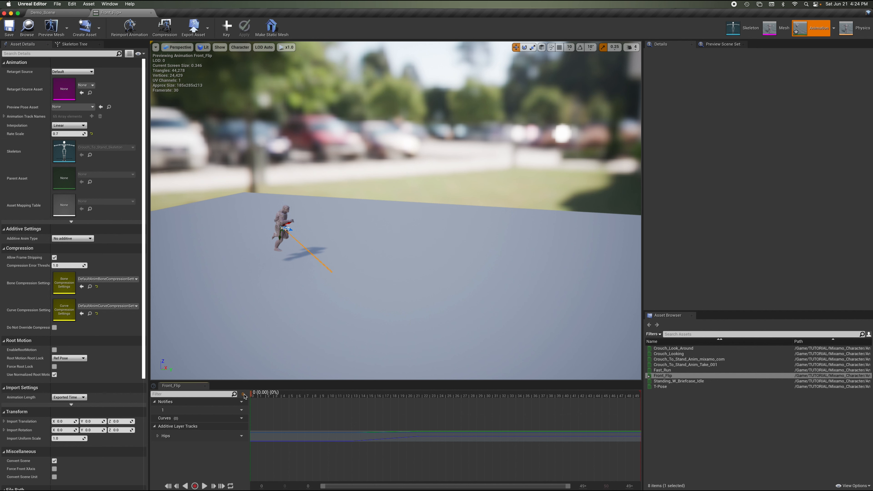
key(space)
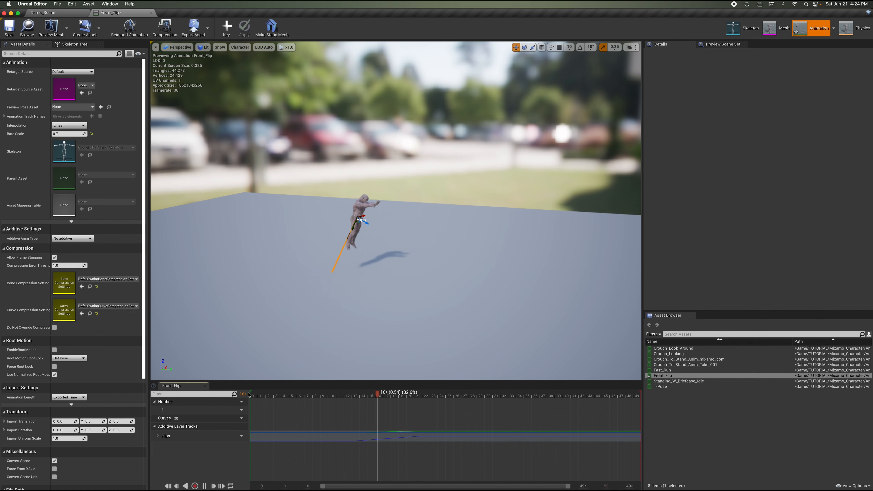
key(space)
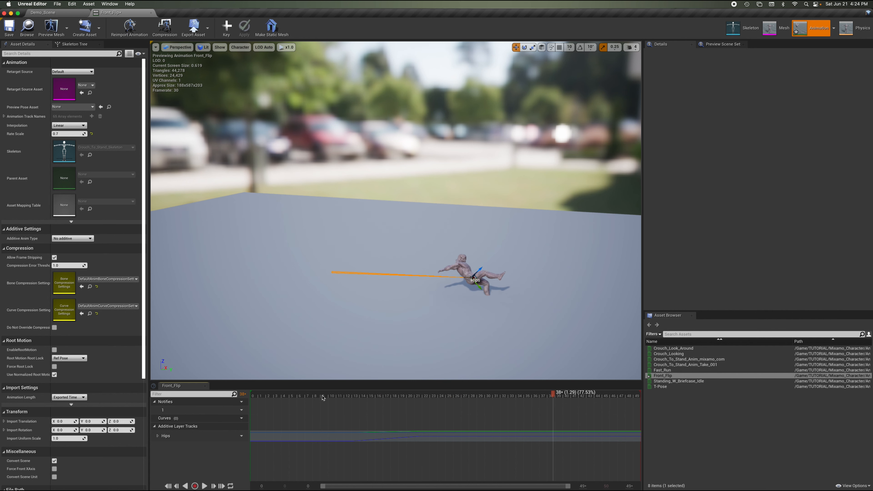
click(248, 398)
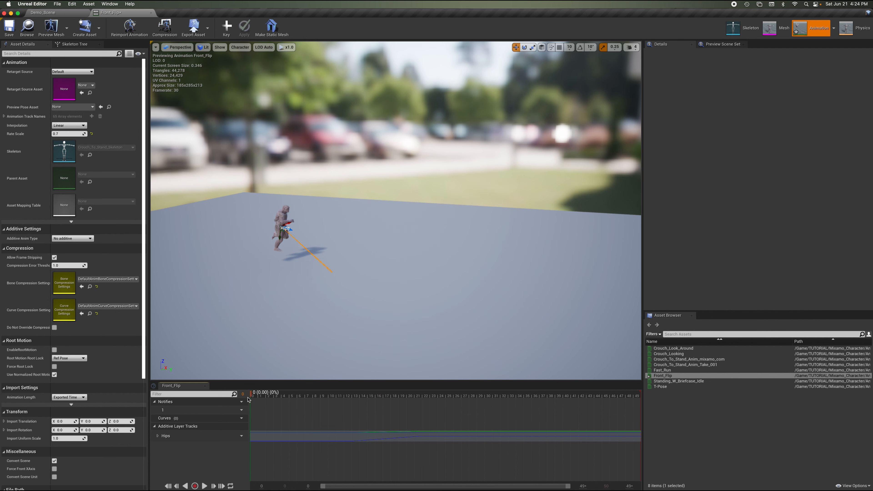
Return to the level's Sequencer and play the Shot_2 sequence.
click(151, 13)
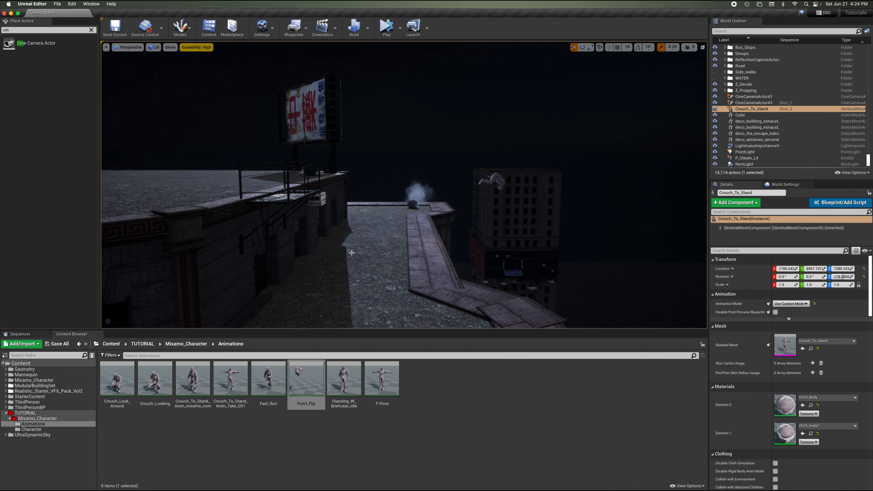
click(39, 335)
click(291, 355)
key(space)
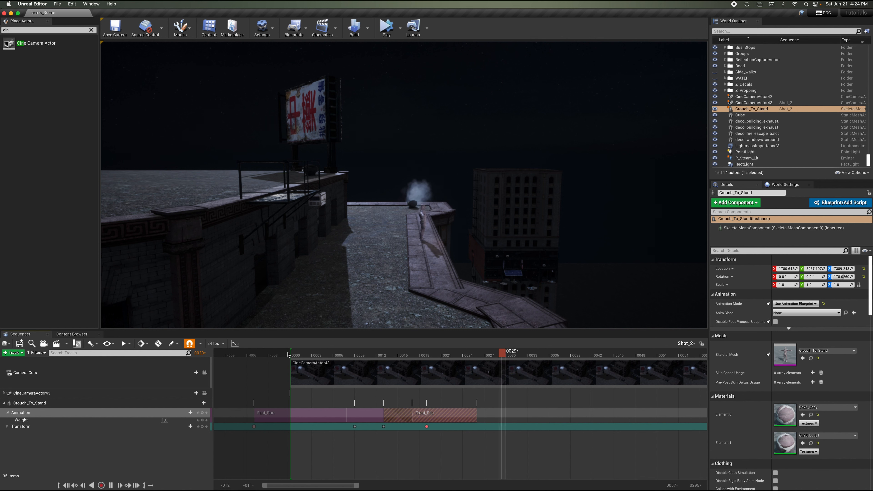
key(space)
Shift the Front_Flip section earlier and trim Fast_Run's end so the two sections overlap around frame 15.
mouse_move(398, 353)
mouse_down()
mouse_move(361, 355)
mouse_move(400, 359)
mouse_up()
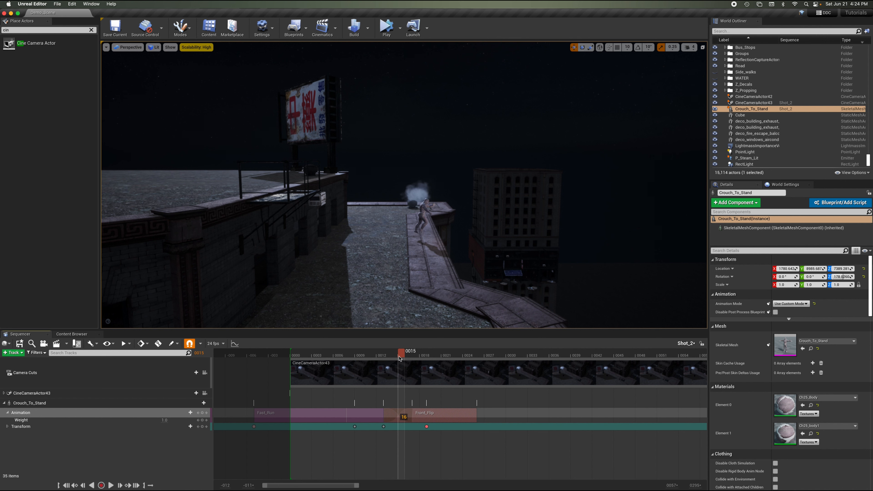
key(Left)
key(Left)
key(Right)
key(Right)
key(Right)
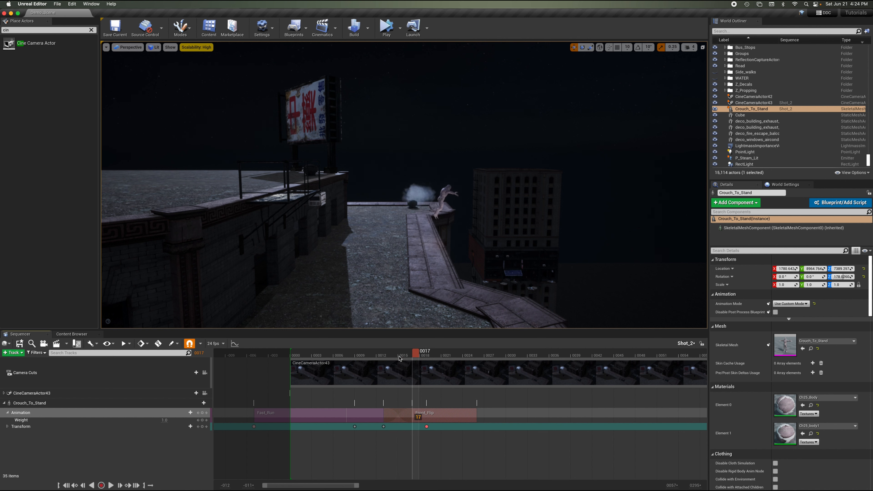
click(400, 359)
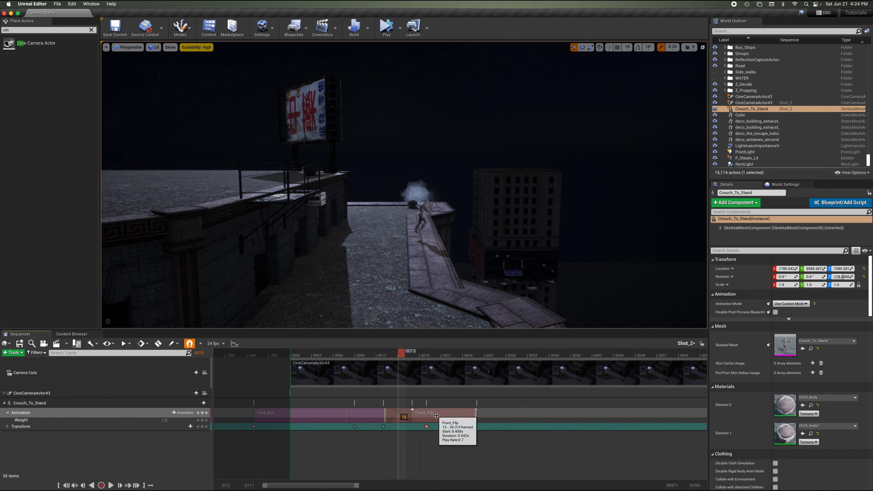
drag(446, 418, 496, 418)
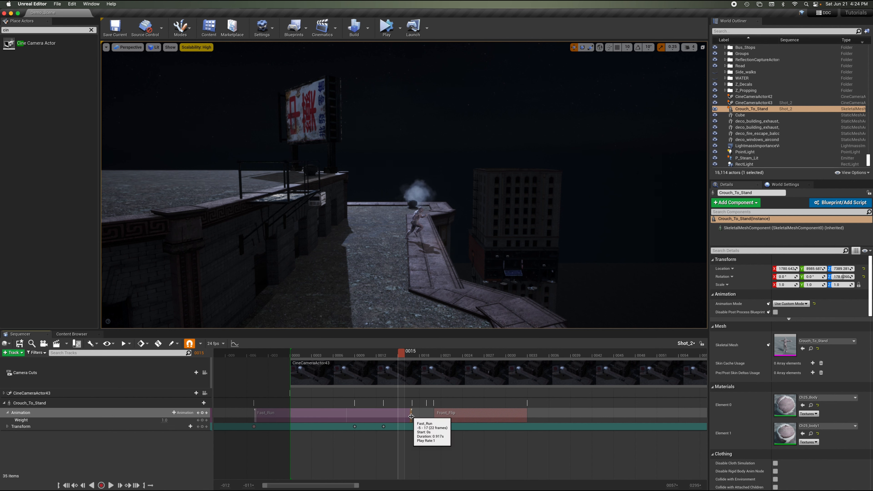
drag(412, 417, 405, 416)
drag(459, 418, 393, 418)
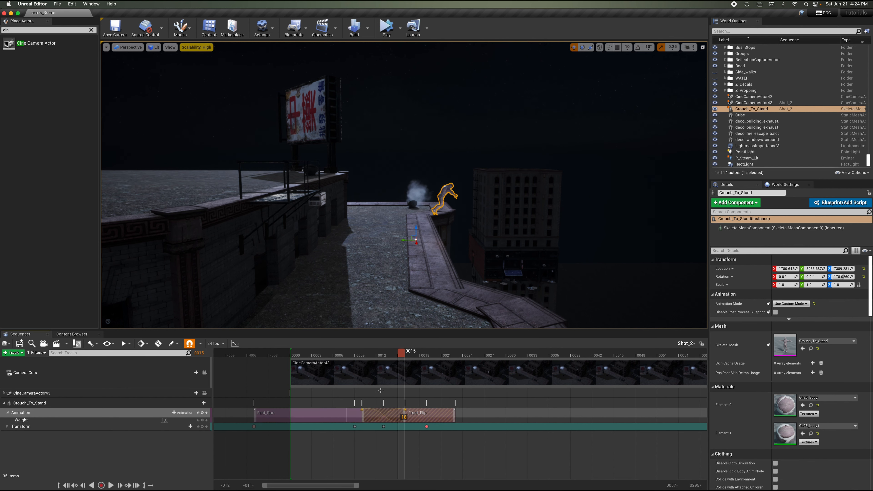
Play back the run-to-flip transition, stepping through the frames around the blend.
click(350, 355)
key(space)
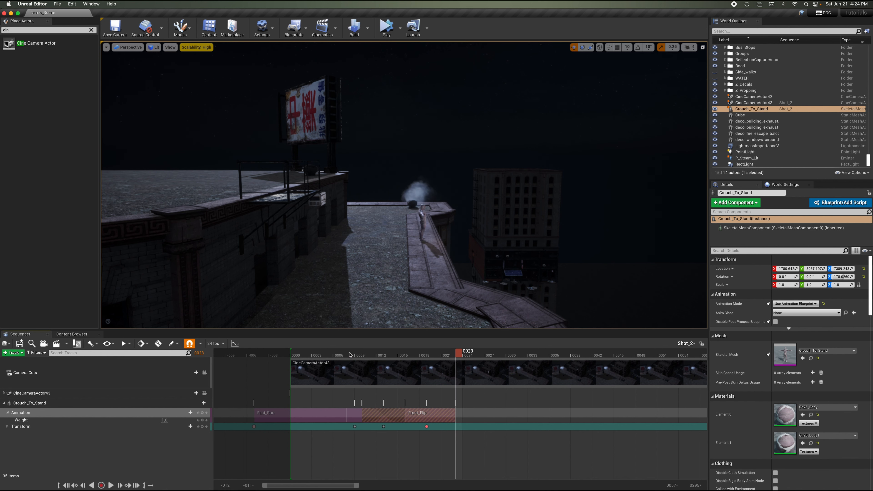
key(Left)
key(Left)
key(Left)
key(Left)
key(Left)
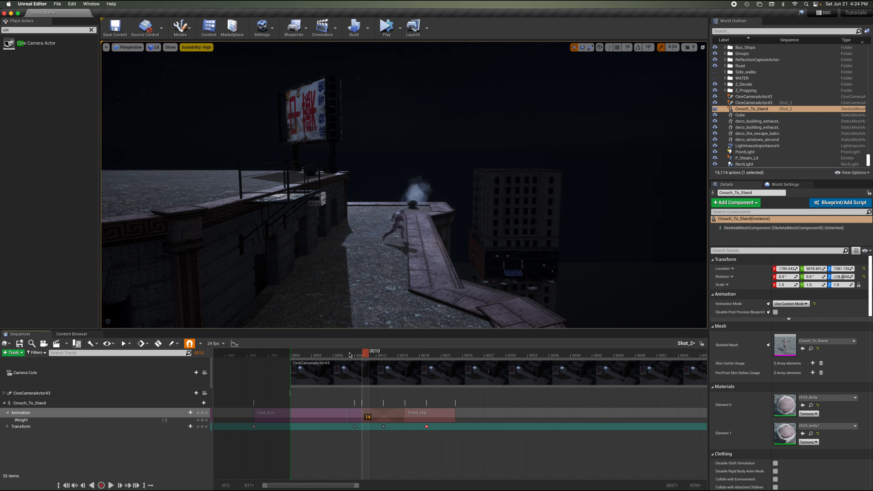
mouse_move(424, 419)
mouse_down()
mouse_move(414, 417)
mouse_move(426, 413)
mouse_up()
key(space)
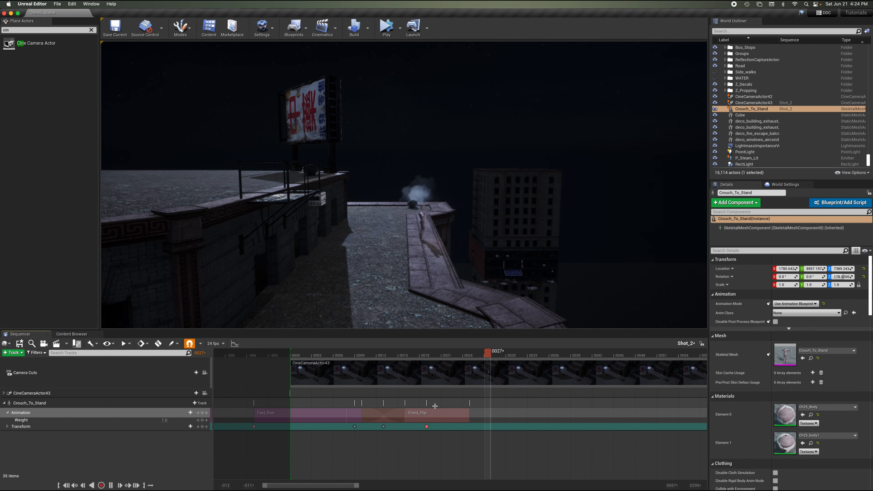
key(space)
click(344, 354)
key(space)
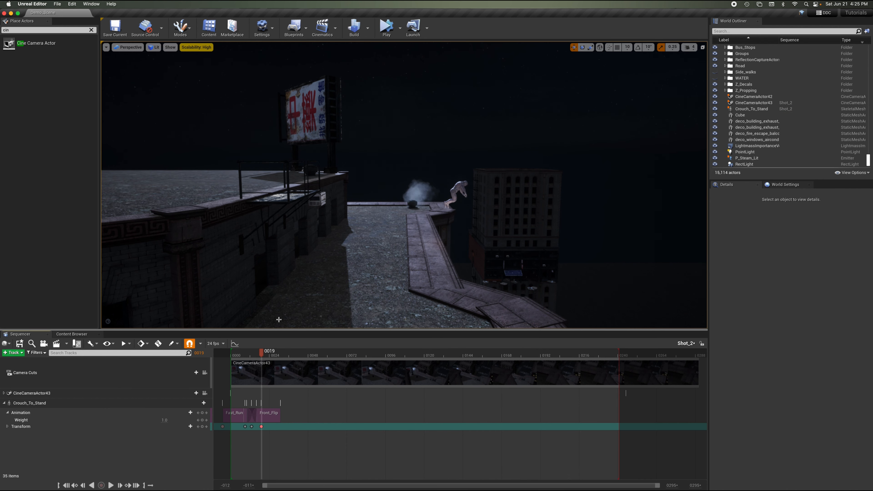
Lock CineCameraActor43 to the viewport and play the shot from the start.
click(220, 354)
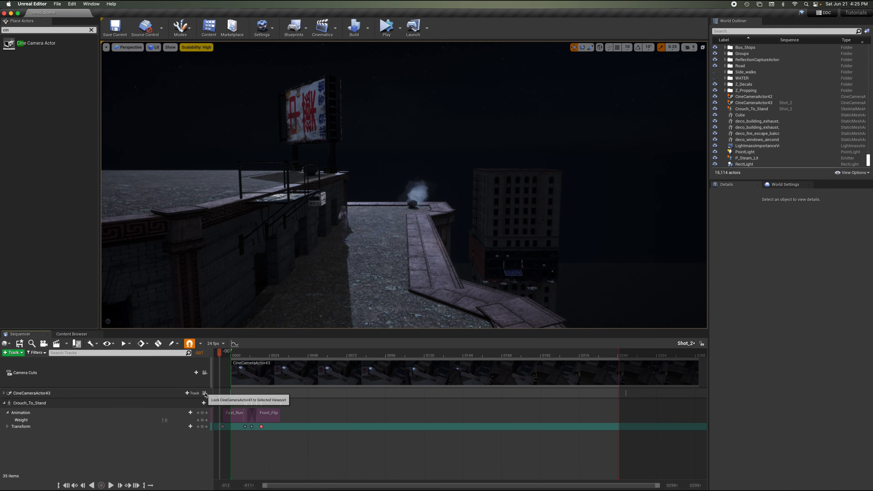
click(204, 373)
key(space)
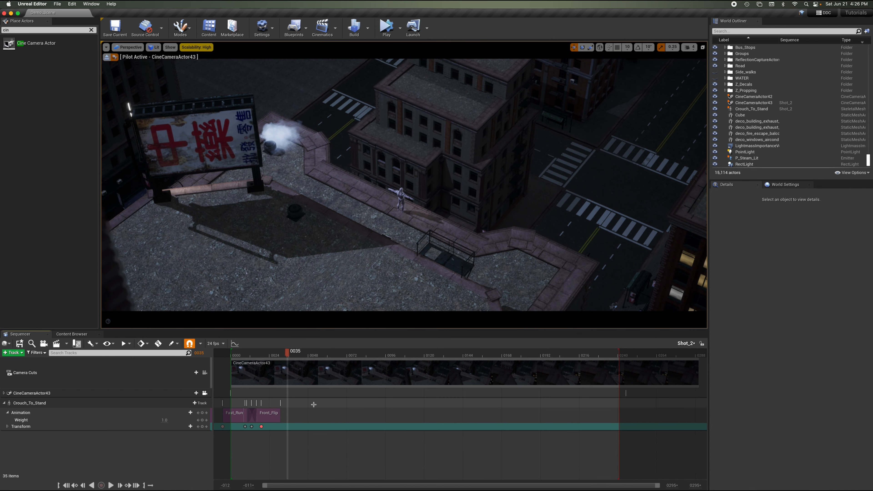
drag(315, 412, 223, 446)
drag(251, 417, 309, 416)
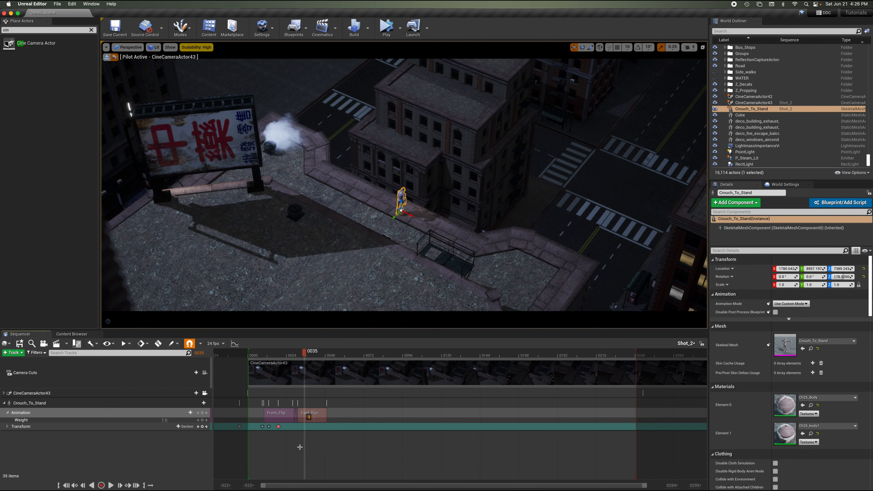
key(super+z)
key(super+z)
key(super+z)
key(super+z)
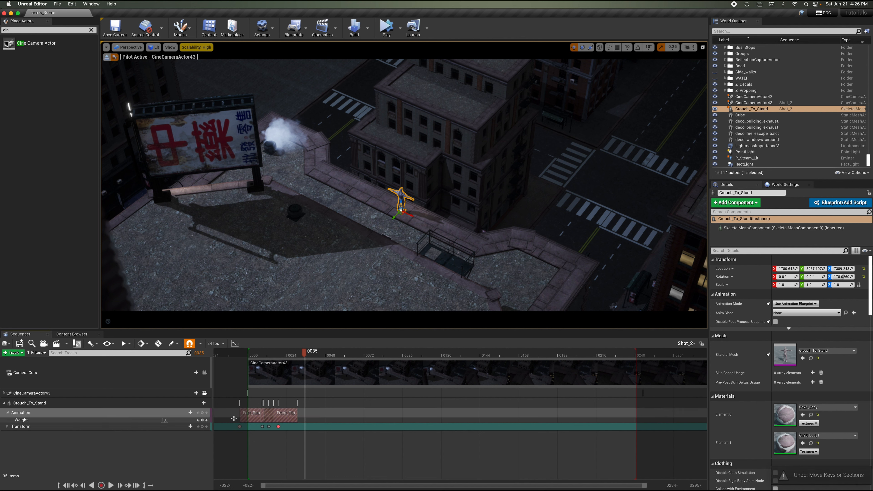
Shift both animation sections with their transform keys later in the shot and move the last transform key slightly later.
drag(231, 423, 342, 427)
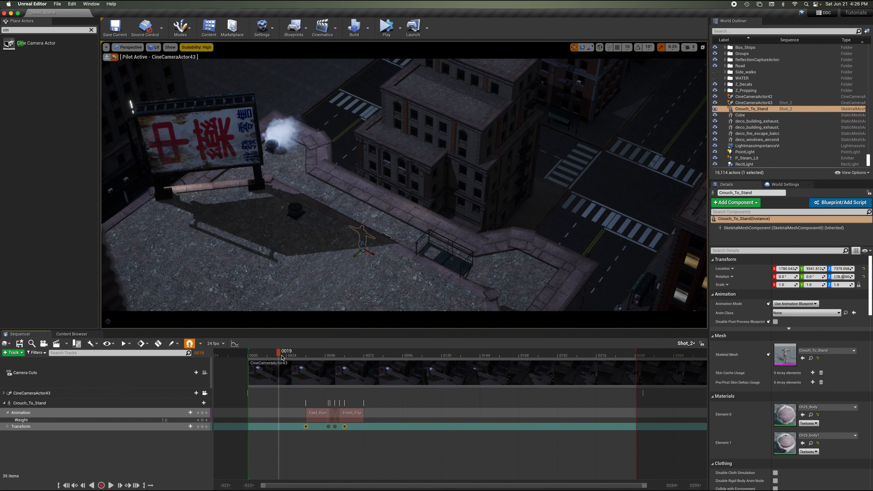
drag(278, 351, 312, 358)
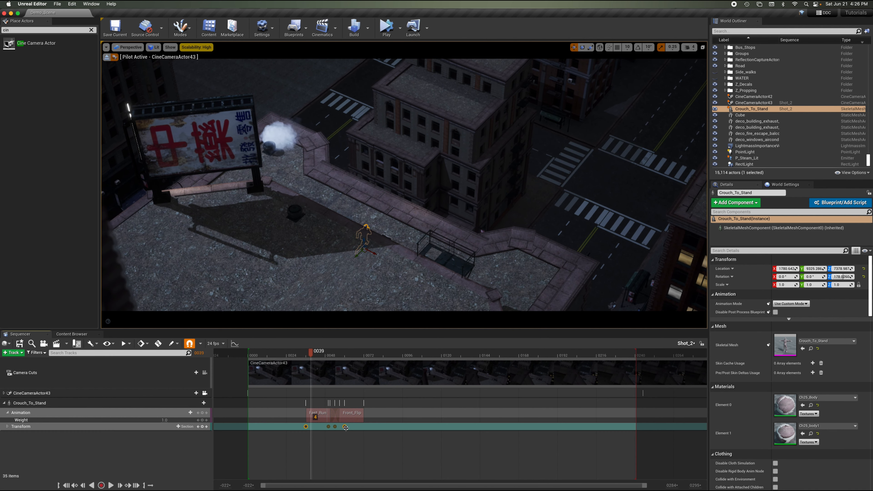
drag(344, 426, 359, 428)
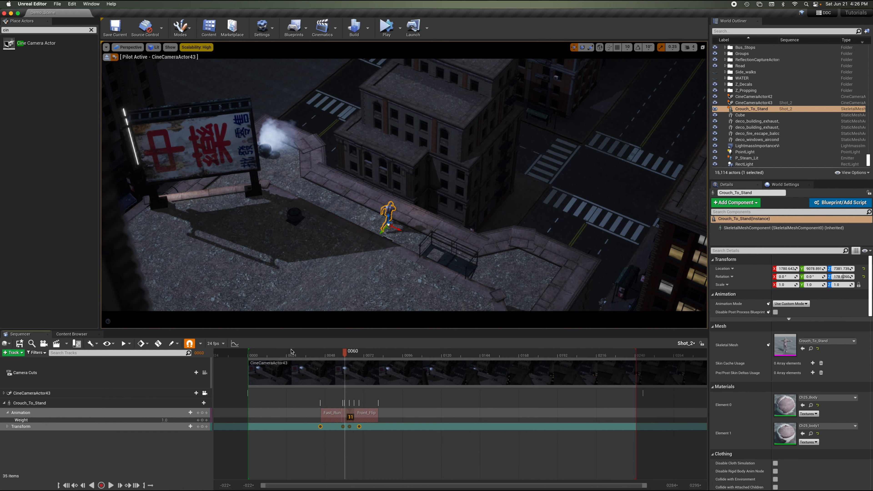
Play the shot from the start to review the new timing of the run and flip.
click(243, 351)
key(space)
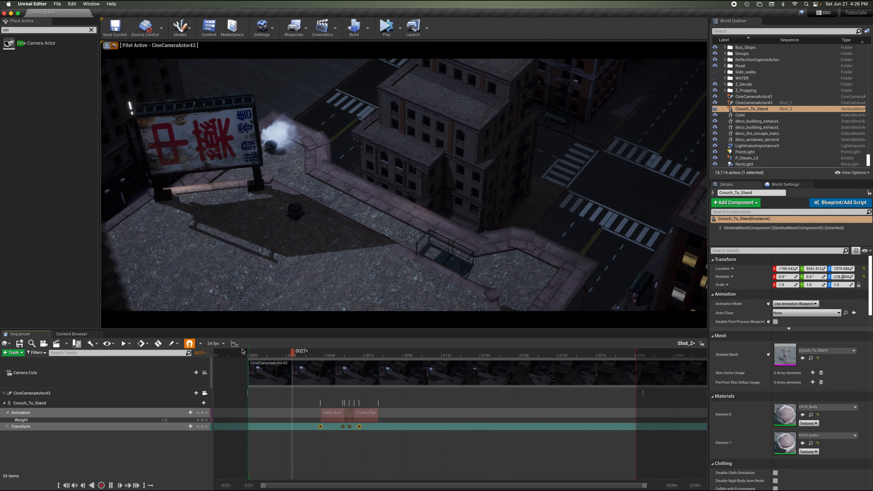
key(space)
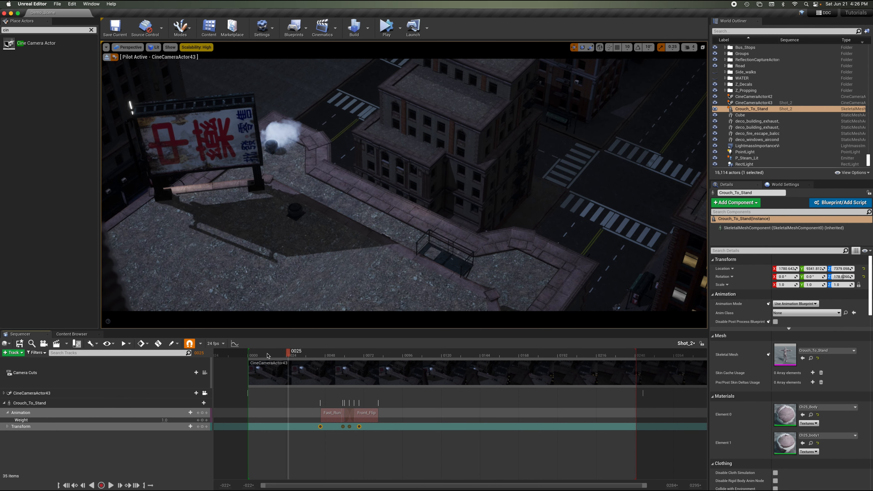
drag(264, 351, 277, 352)
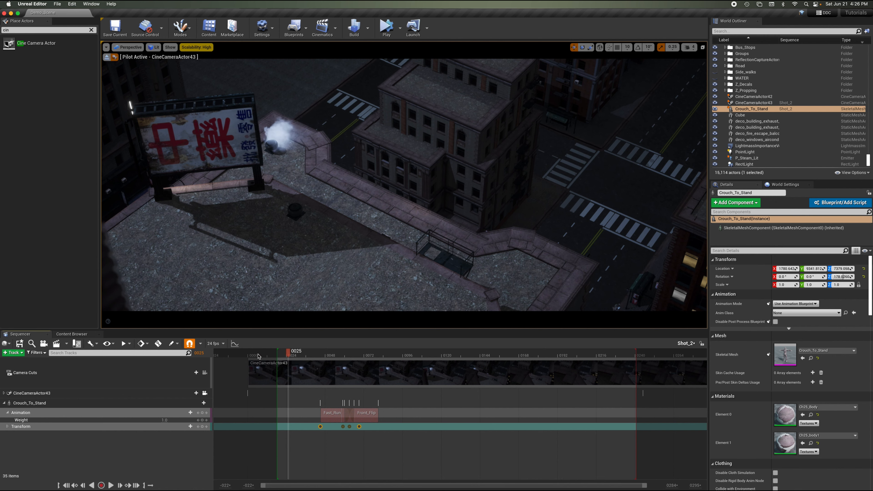
key(space)
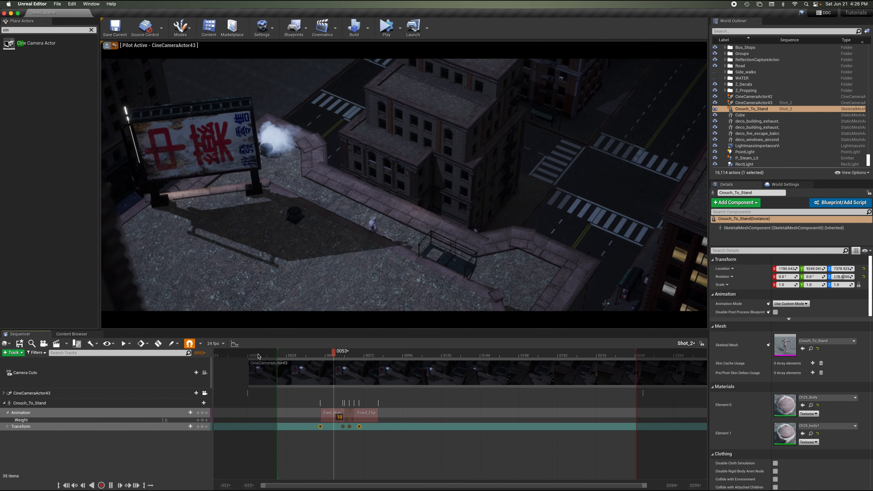
key(space)
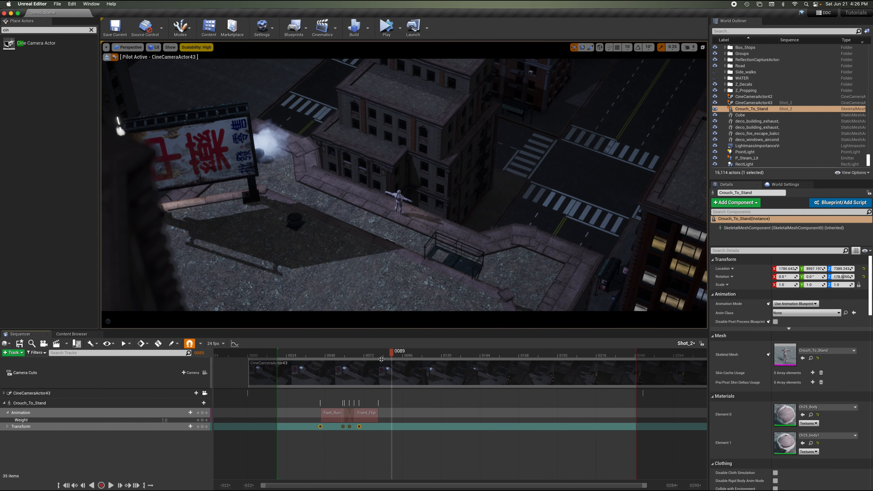
mouse_move(382, 354)
mouse_down()
mouse_move(346, 354)
mouse_move(373, 358)
mouse_up()
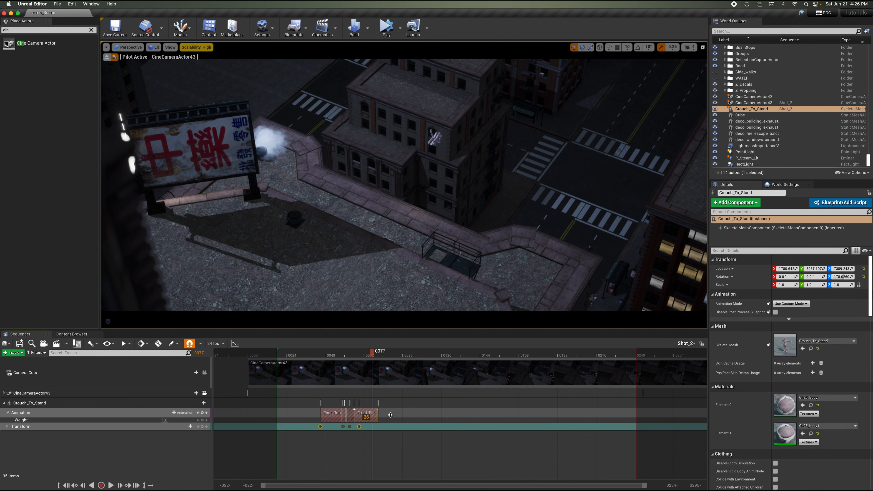
Extend the end of the Front_Flip section to lengthen the flip.
drag(369, 411, 437, 408)
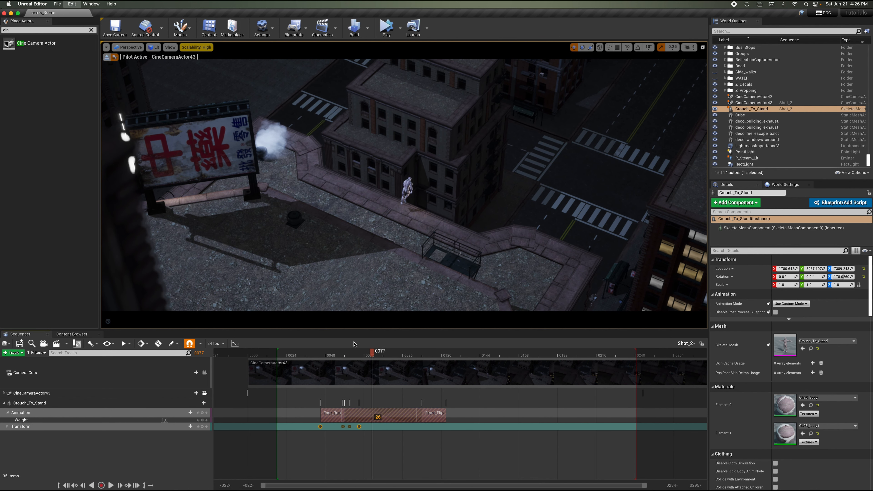
key(super+z)
drag(380, 413, 418, 413)
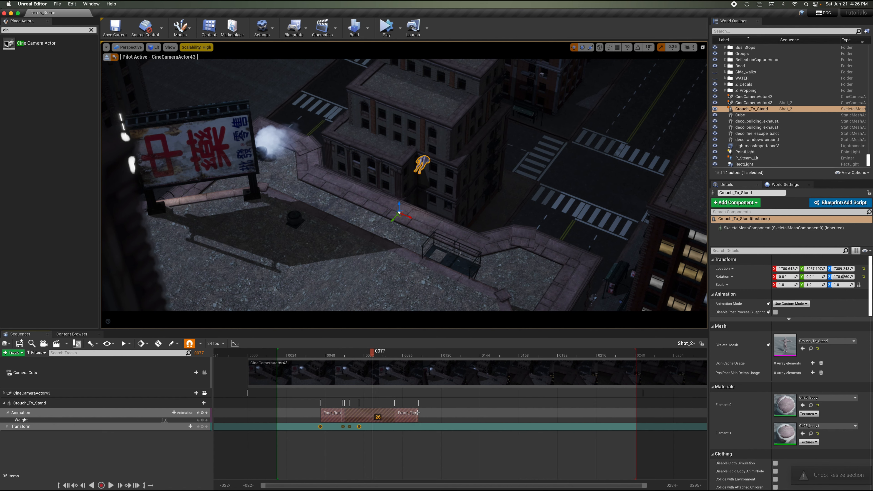
Play the shot from the run section to review the lengthened flip.
key(space)
key(space)
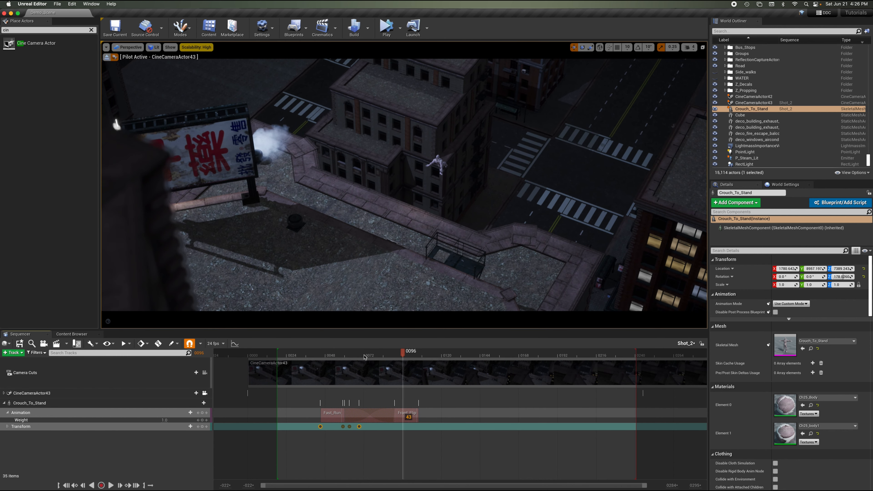
click(330, 354)
key(space)
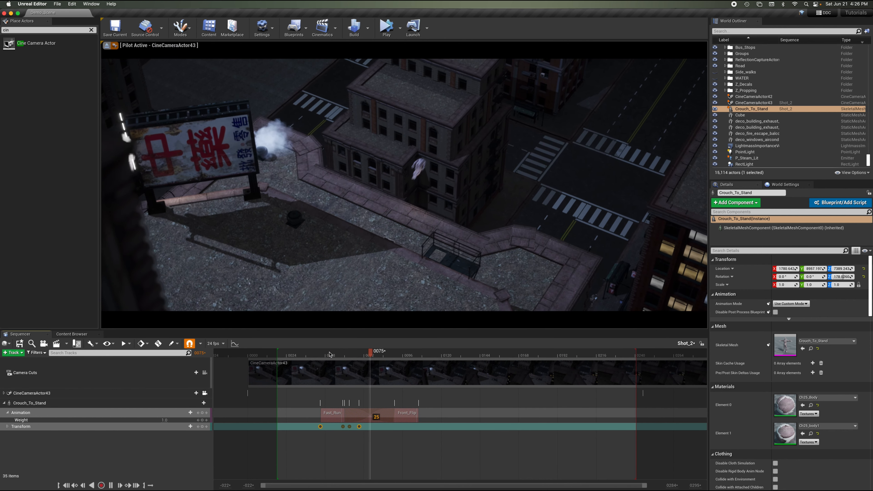
key(space)
Undo the last section resize and extend the end of the Front_Flip section further to lengthen the flip.
key(super+z)
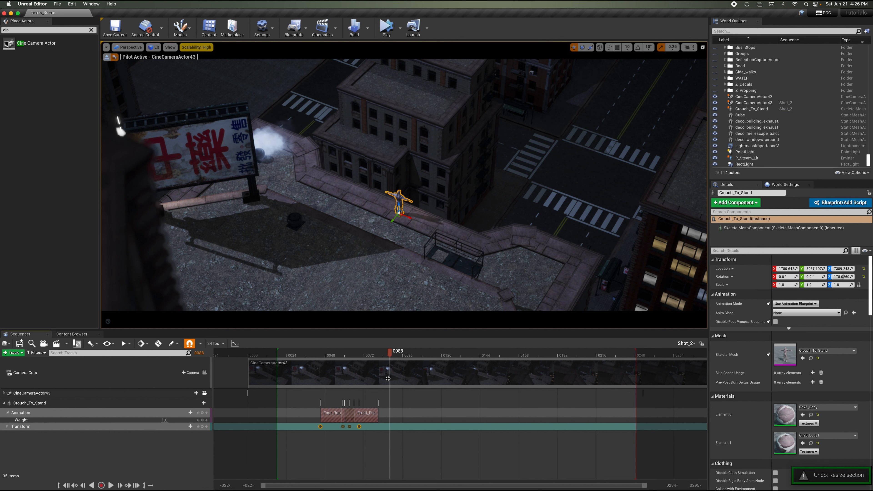
drag(644, 487, 494, 486)
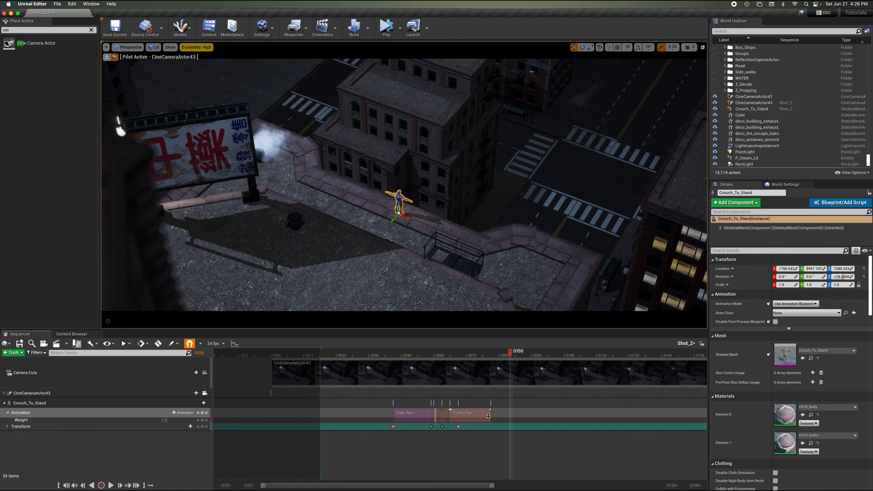
drag(479, 415, 553, 414)
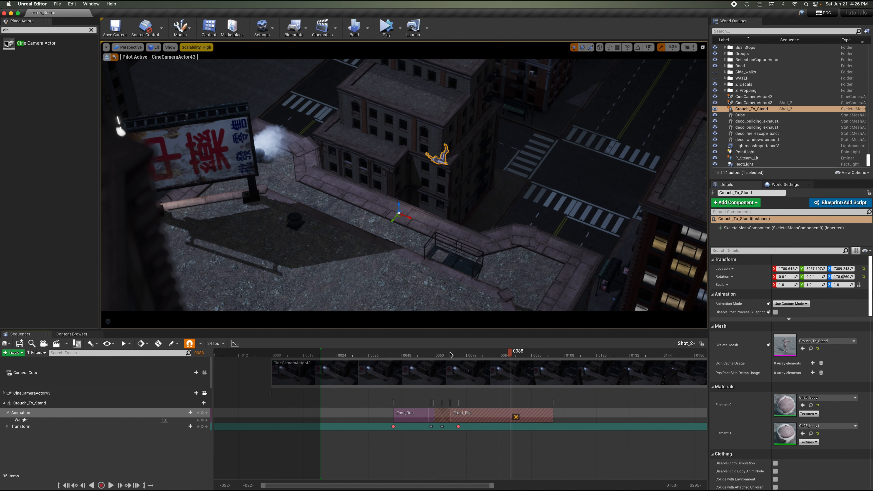
Play the shot from before the run-to-flip transition to review the new flip length.
click(390, 355)
key(space)
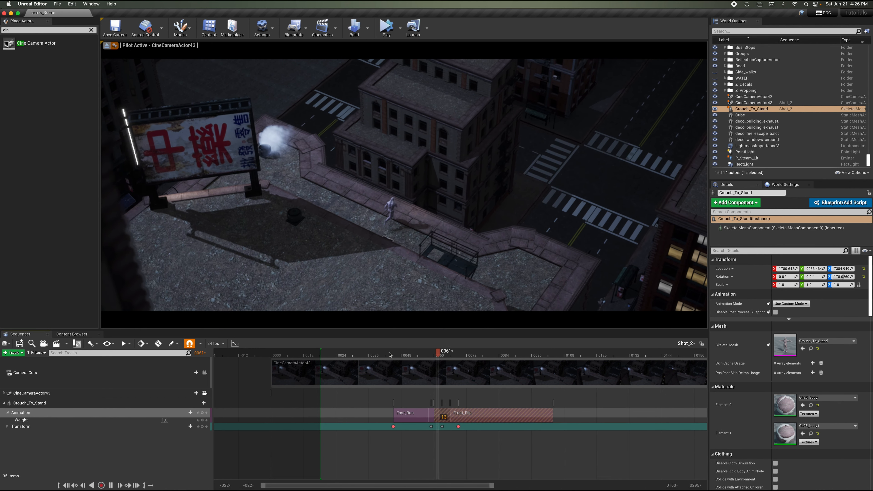
key(space)
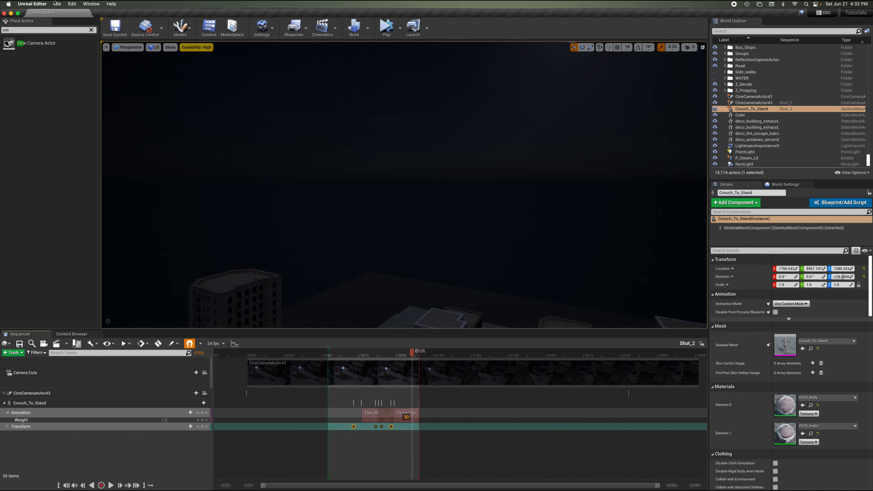
Save all project assets.
click(57, 4)
click(64, 60)
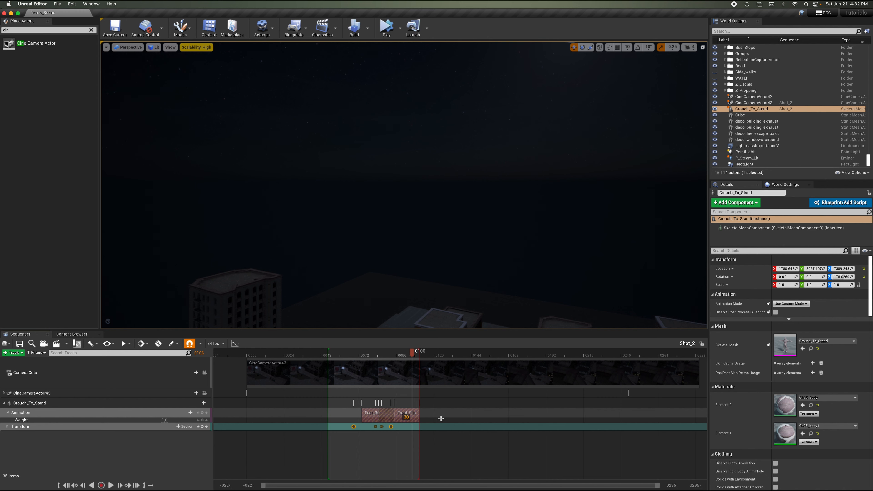
right_drag(474, 211, 474, 211)
key(w)
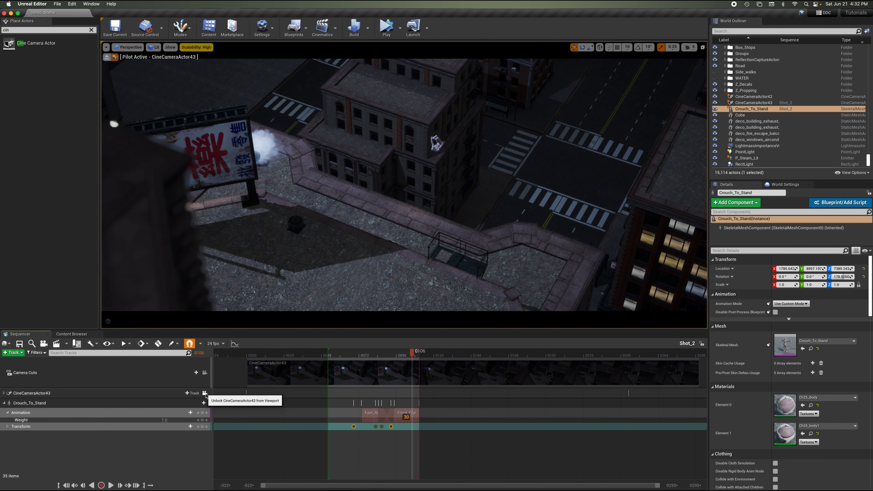
Scrub the shot, save the Shot_2 sequence, stop piloting its camera and close the Sequencer.
click(204, 393)
drag(354, 354, 380, 358)
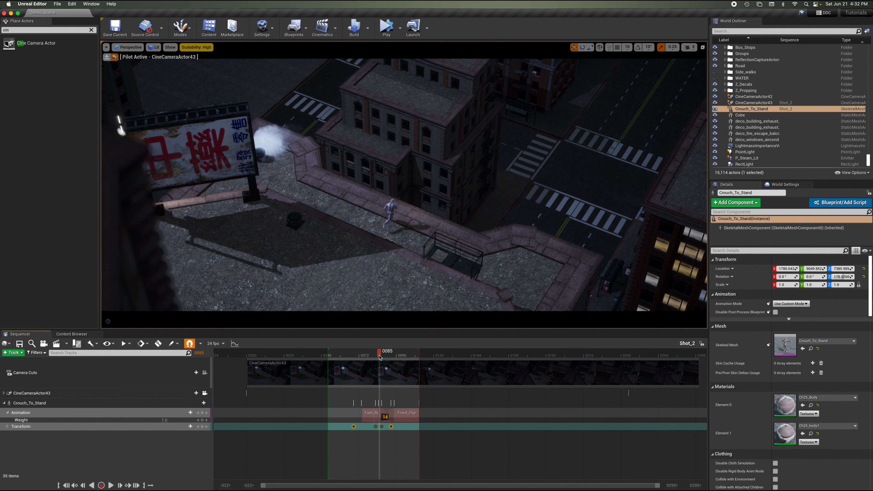
click(19, 344)
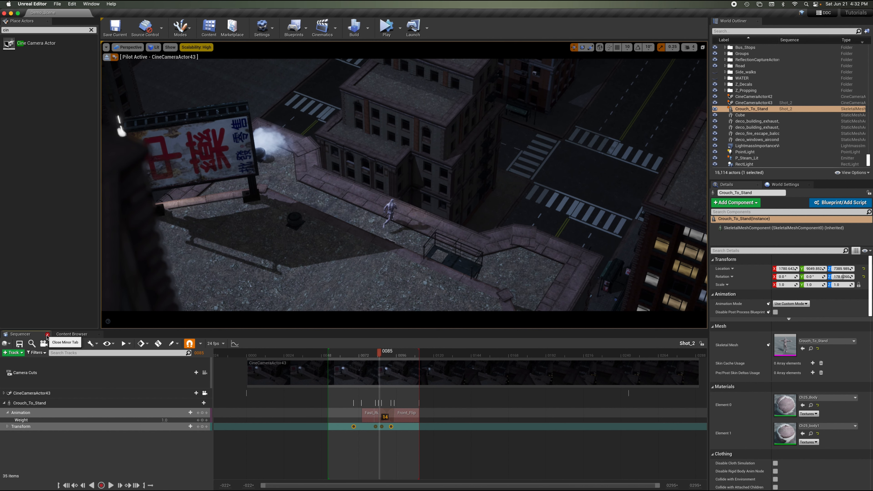
click(107, 57)
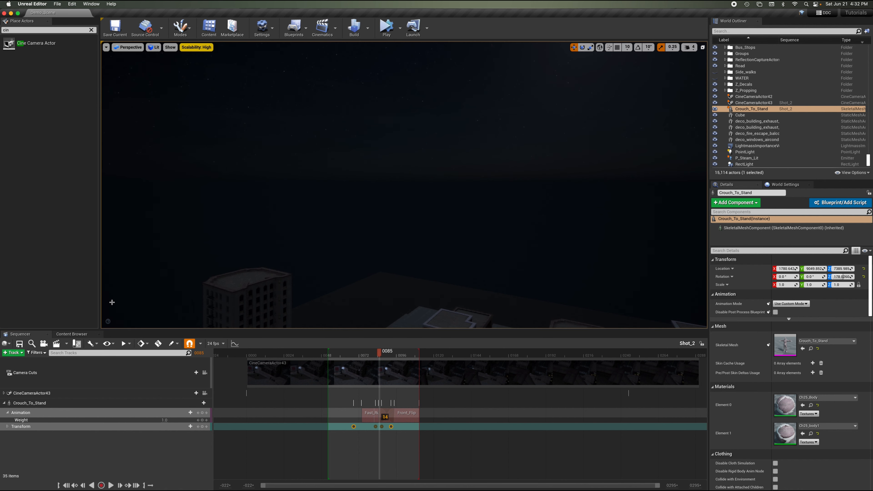
click(48, 334)
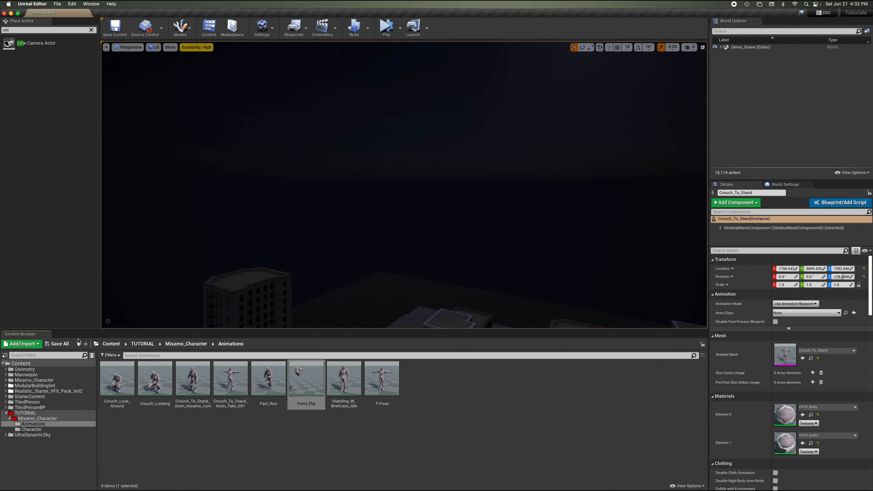
Open the TUTORIAL folder in the Content Browser and save all assets.
click(25, 412)
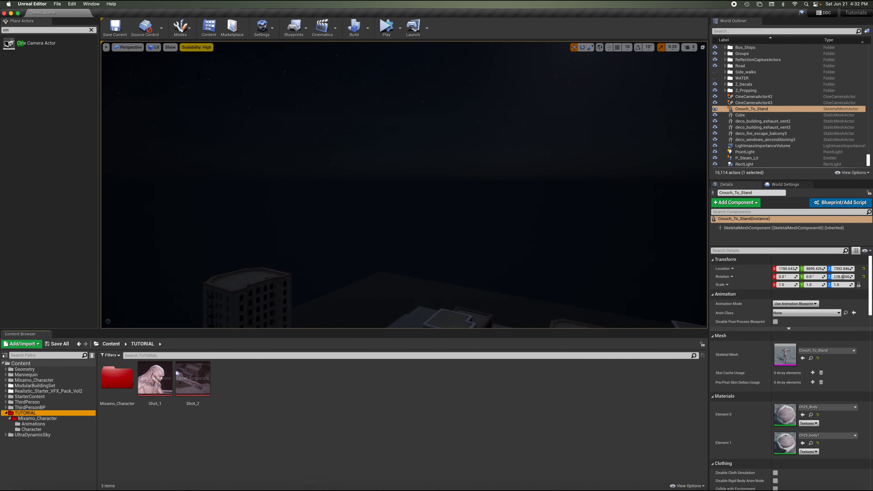
click(57, 4)
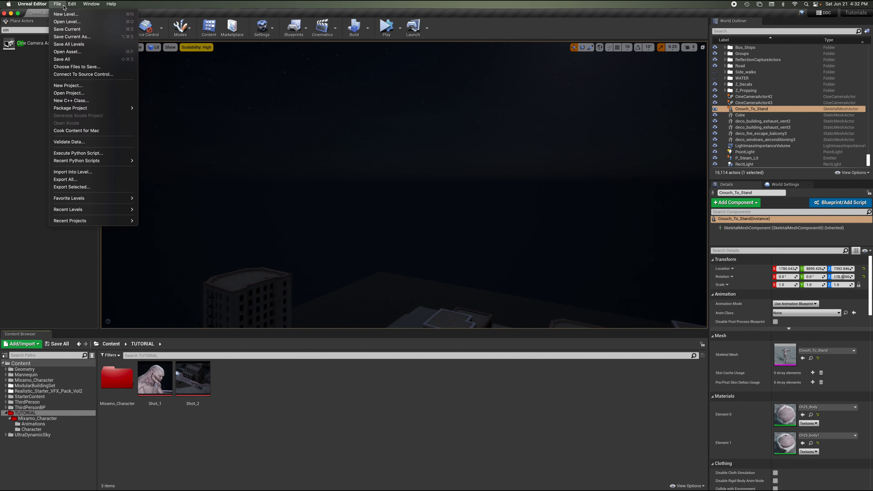
click(70, 61)
Select CineCameraActor42 beside the character on the rooftop and duplicate it.
right_drag(435, 206, 434, 205)
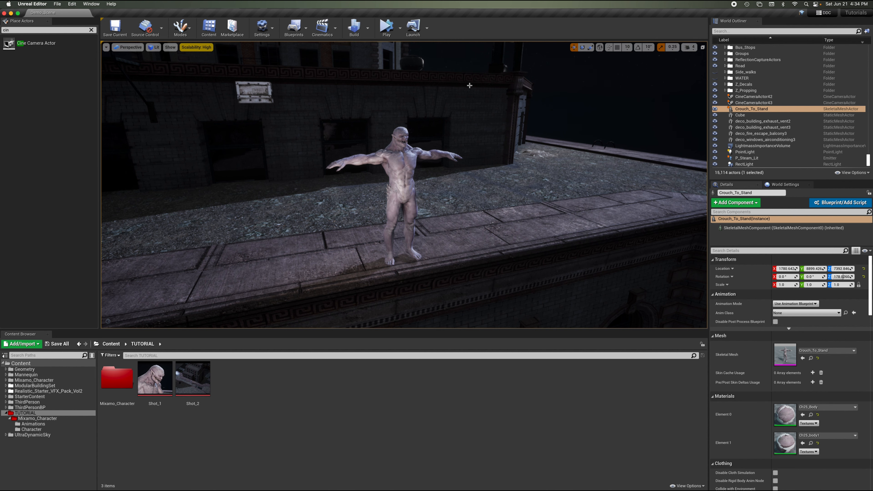
right_drag(480, 85, 479, 85)
key(s)
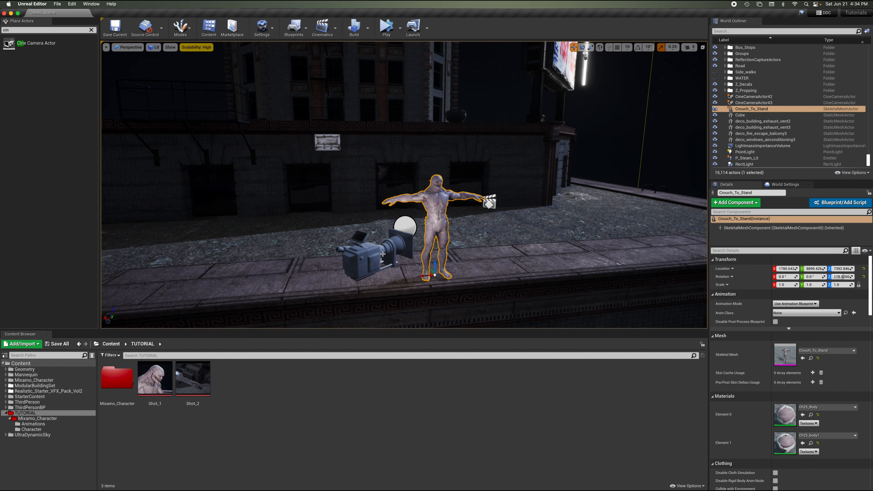
click(383, 253)
right_drag(432, 227, 421, 202)
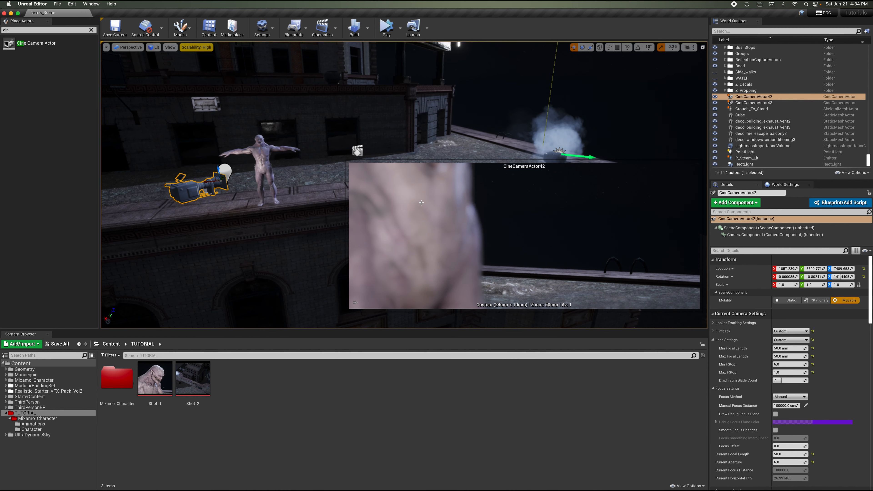
click(72, 4)
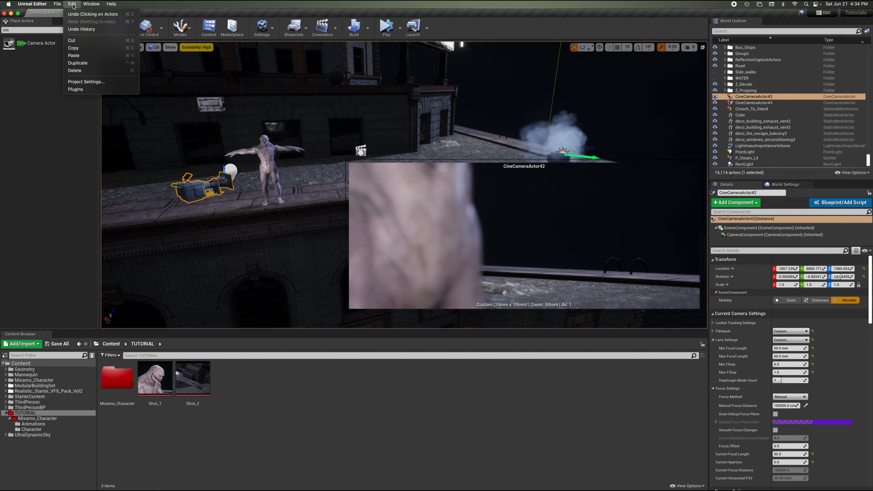
click(85, 63)
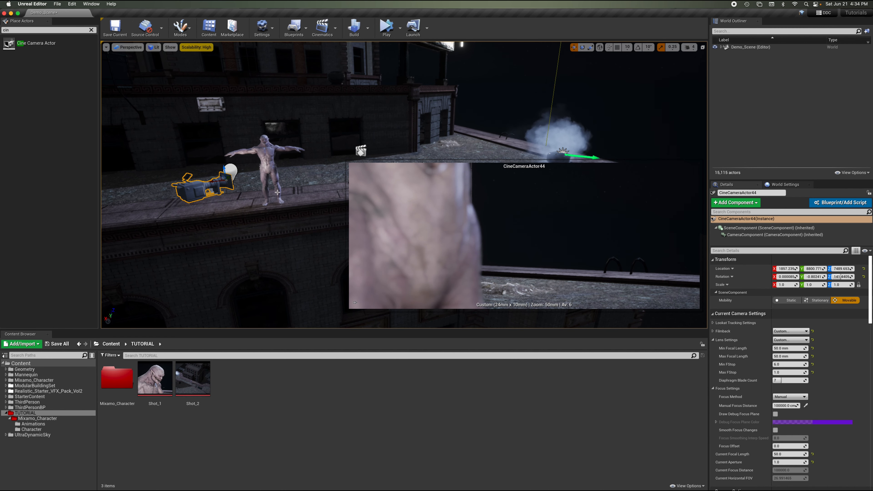
Move the duplicated camera along the ledge away from the character.
drag(212, 183, 103, 195)
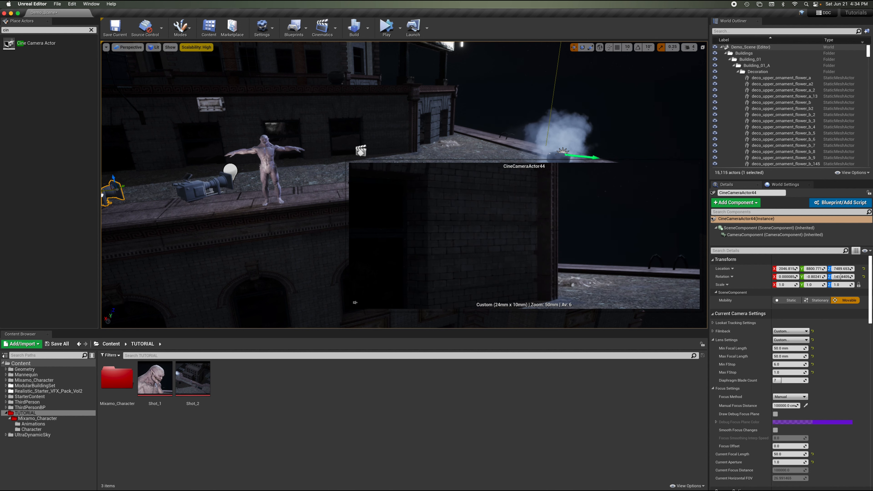
drag(146, 142, 147, 142)
drag(330, 169, 331, 169)
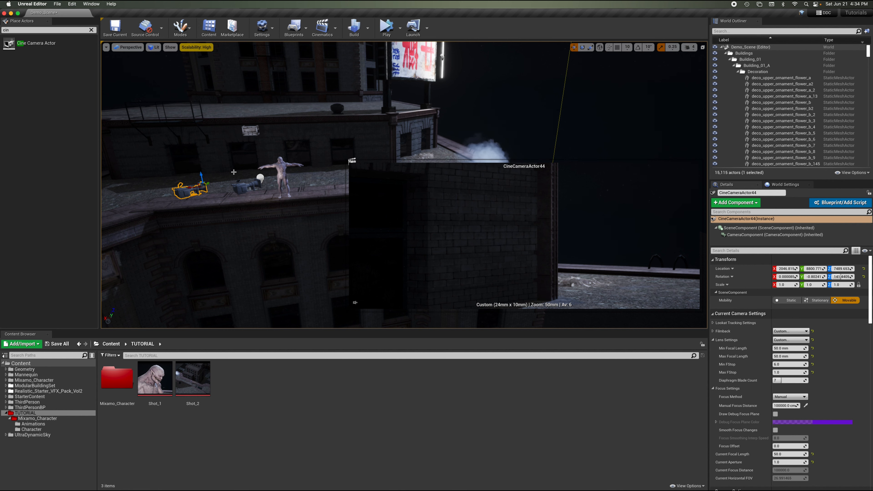
Pilot the new camera and fly it down to frame the character on the roof from below the building facade.
key(ctrl+shift+p)
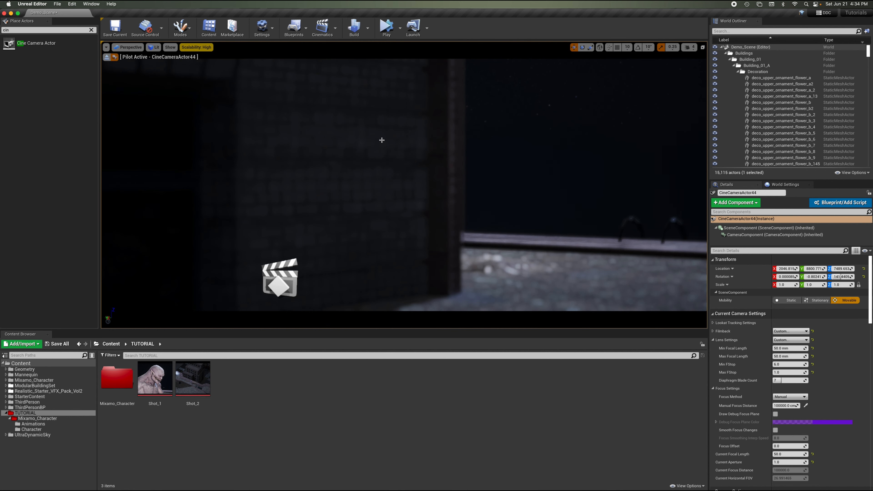
right_drag(484, 127, 485, 127)
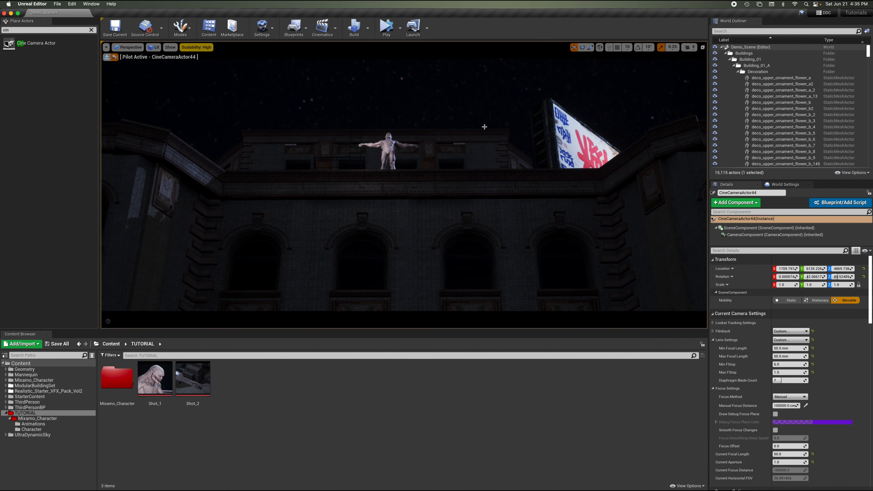
right_drag(484, 126, 484, 126)
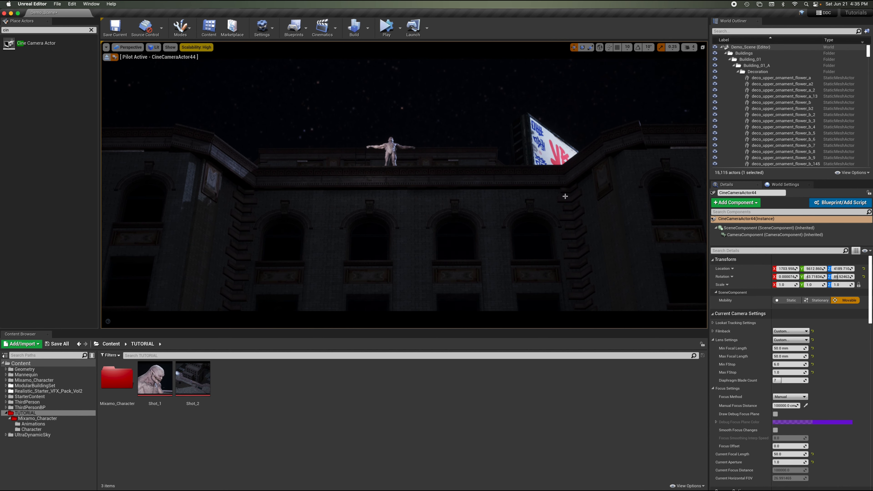
right_drag(511, 135, 511, 135)
key(w)
key(q)
right_drag(512, 135, 511, 136)
key(s)
key(q)
key(s)
key(q)
key(w)
key(s)
key(q)
key(w)
key(e)
key(w)
key(e)
key(s)
key(w)
key(s)
key(e)
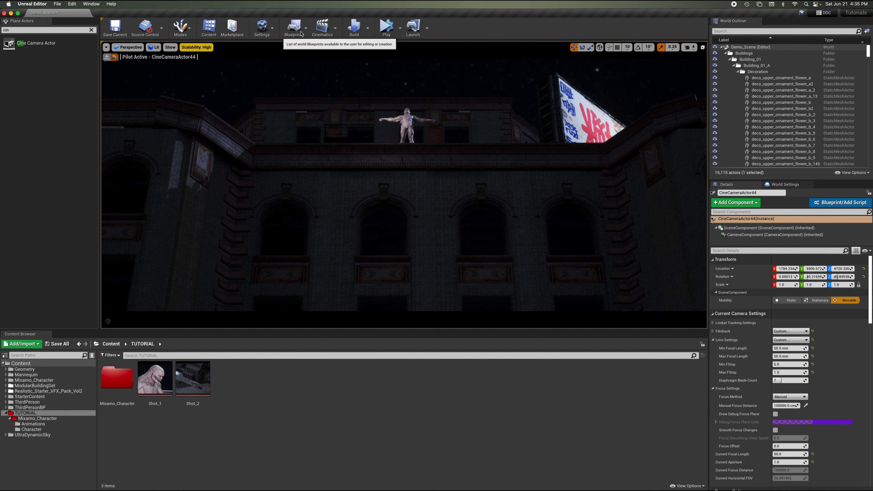
Add a new level sequence named Shot_3 and save it in the TUTORIAL folder.
click(322, 29)
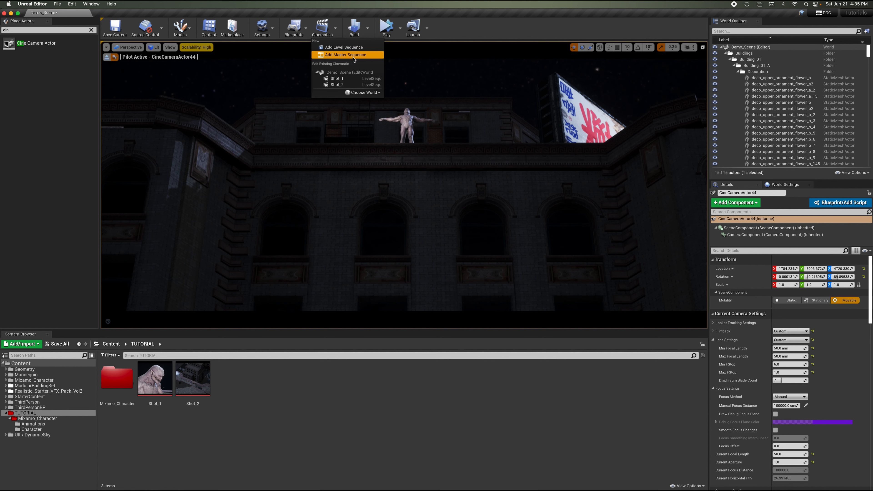
click(360, 49)
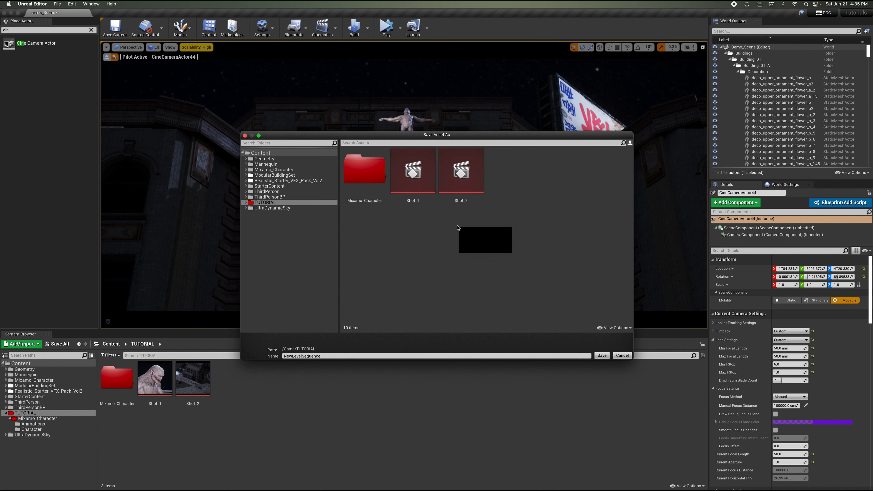
drag(328, 357, 252, 357)
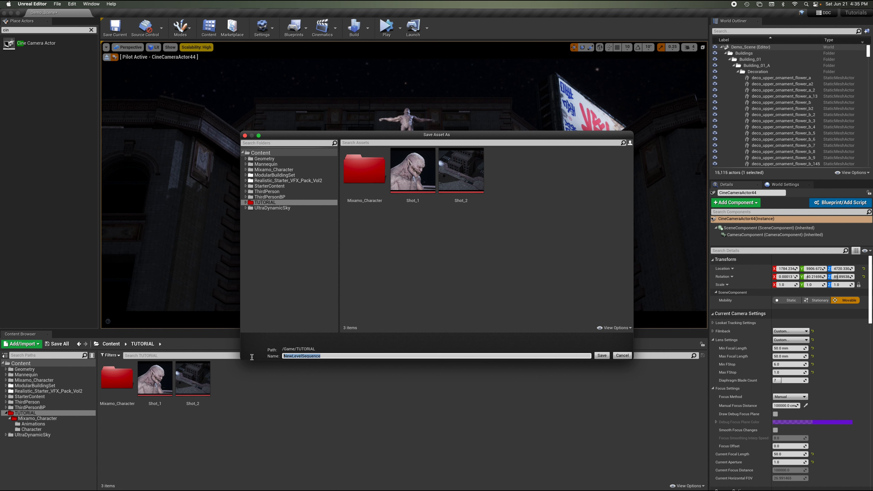
text(Shot_3)
click(605, 356)
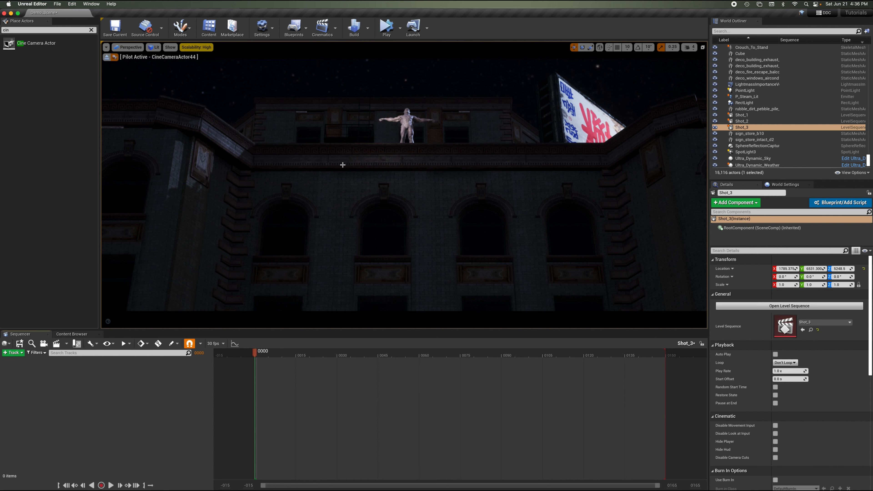
Stop piloting the camera and select CineCameraActor44 by searching the outliner for cam.
click(107, 58)
right_drag(340, 147, 341, 146)
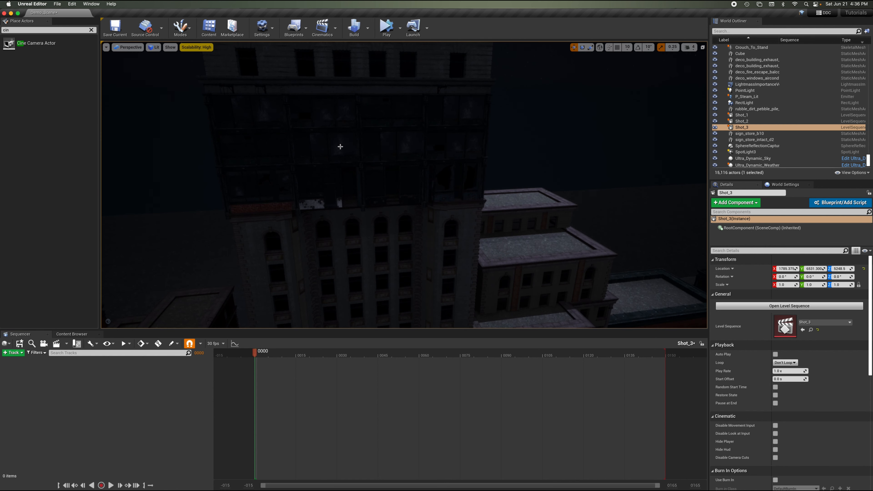
right_drag(416, 145, 416, 145)
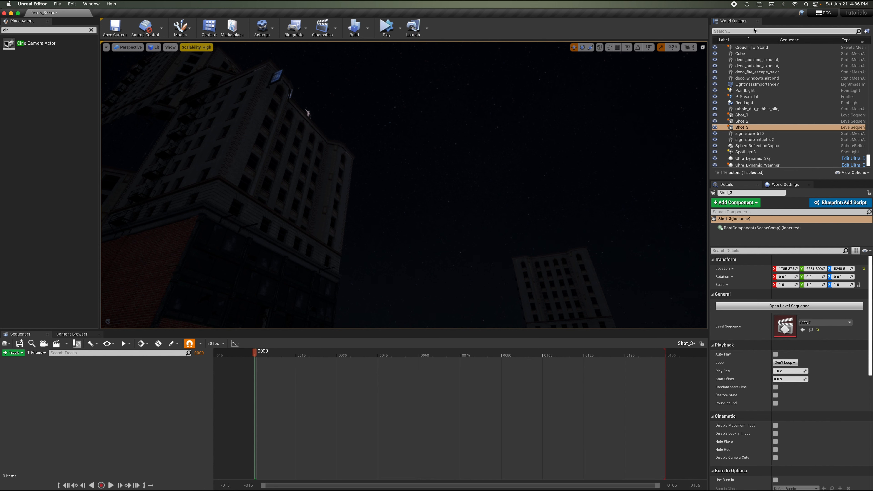
click(743, 32)
text(c)
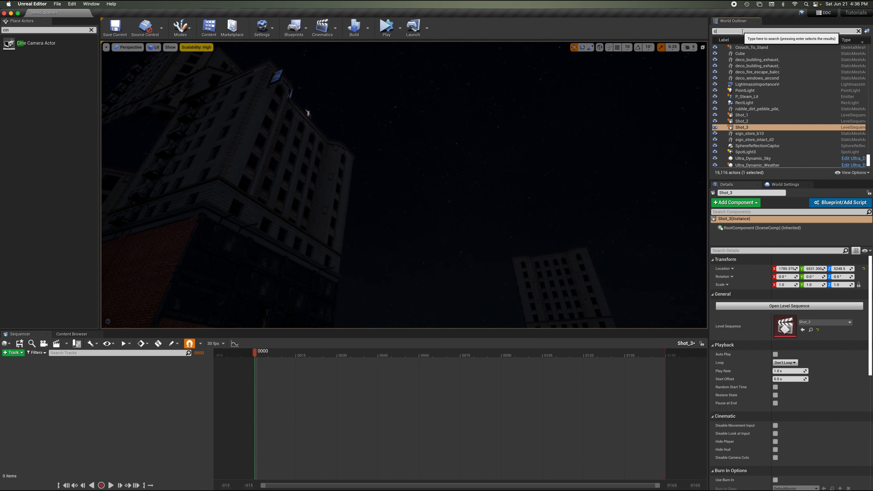
text(am)
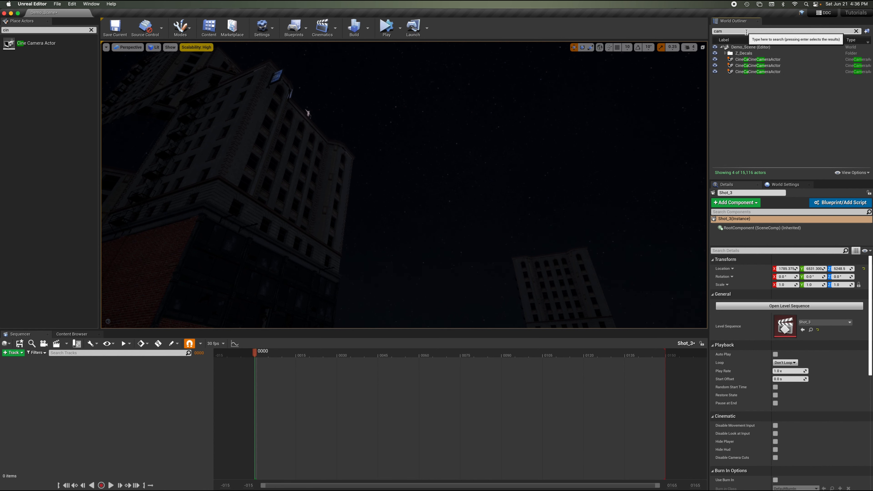
click(747, 72)
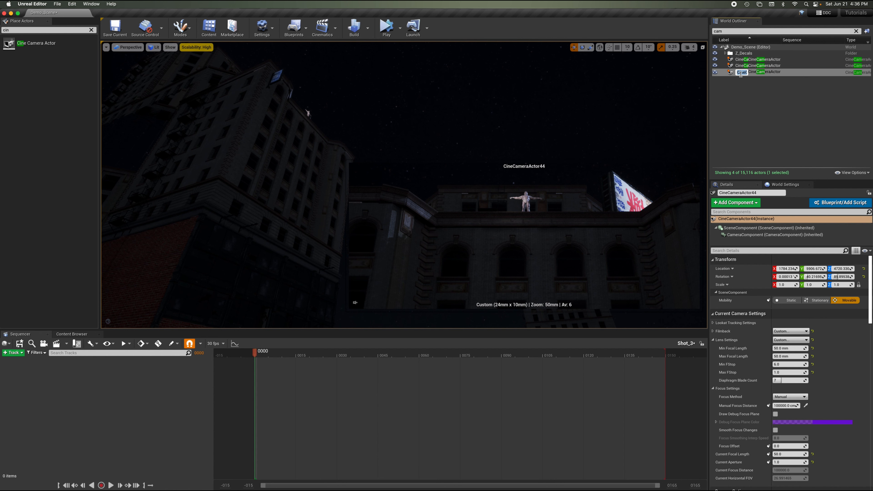
Add the selected CineCameraActor44 from the outliner into the Shot_3 sequence.
click(765, 81)
click(752, 72)
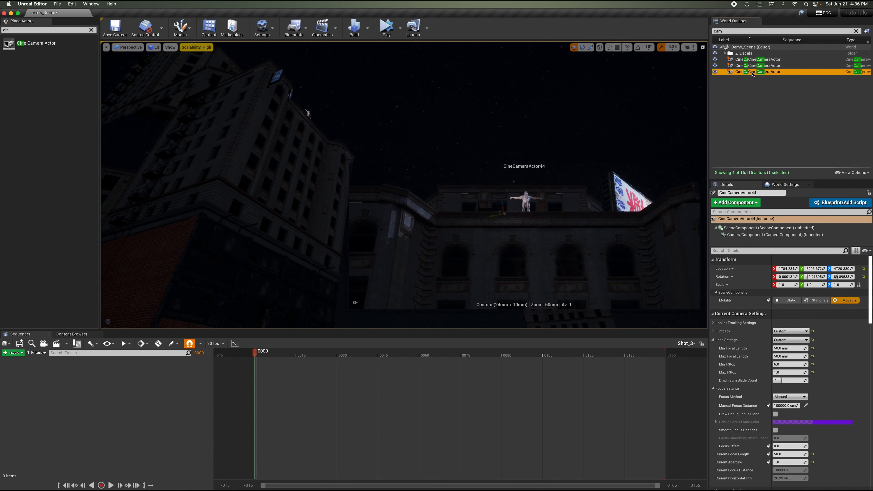
drag(755, 74, 124, 420)
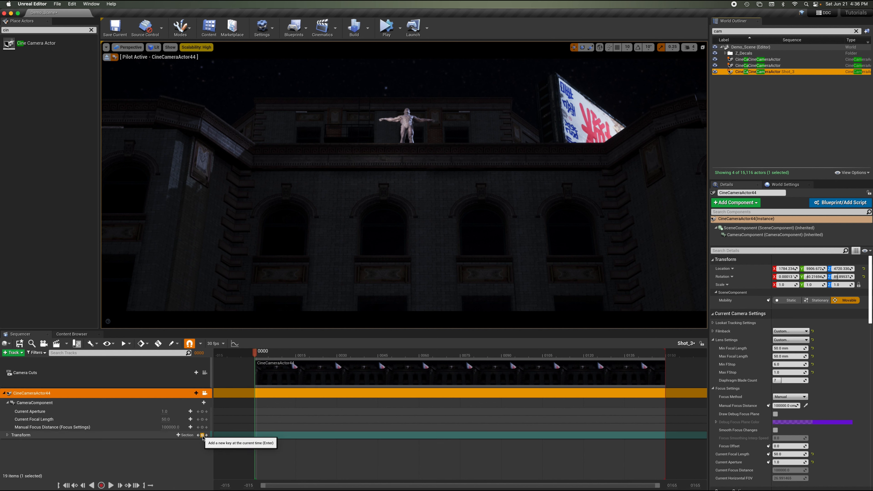
Key the camera's transform at the first frame and sample the focus distance from the character.
click(202, 436)
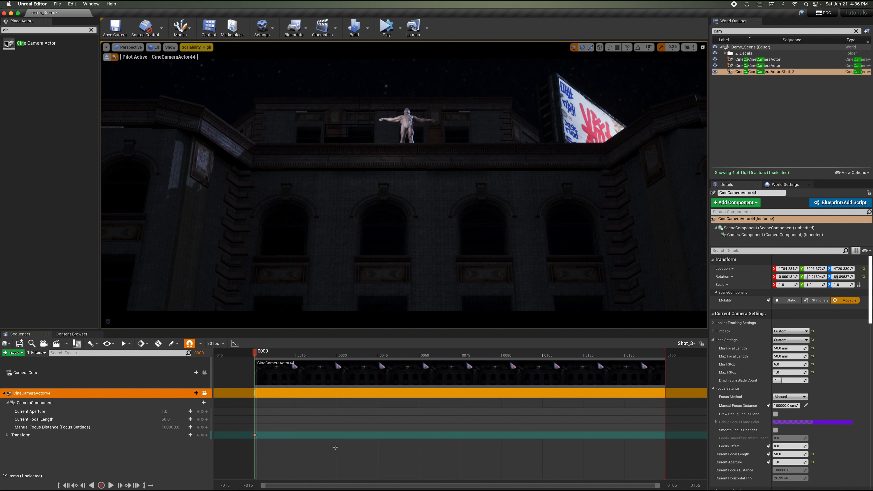
click(806, 406)
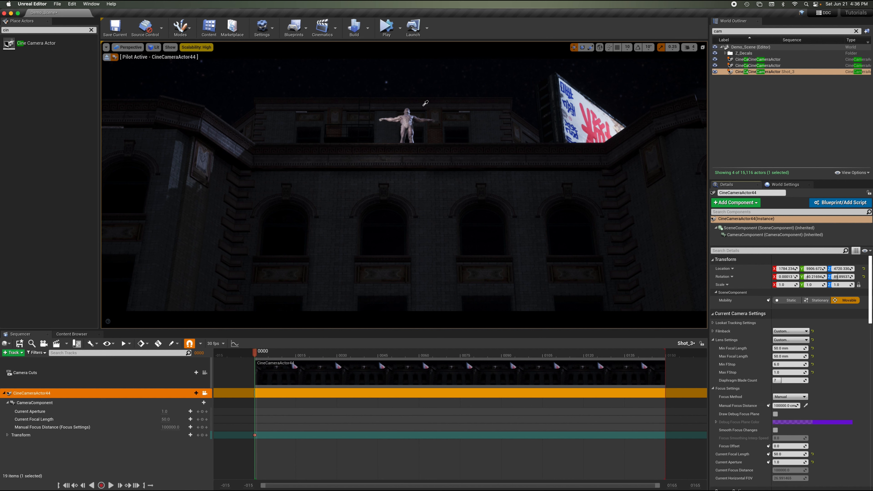
click(410, 113)
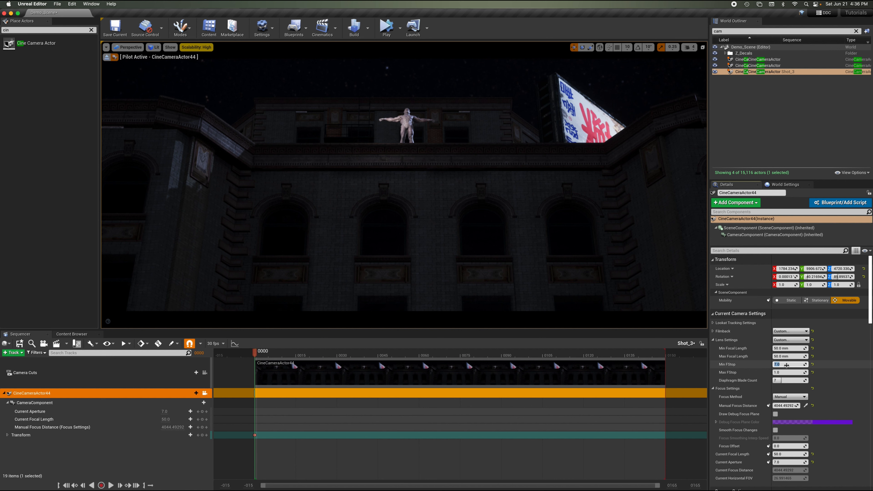
Set the camera's Min FStop and Max FStop both to 7.0.
click(783, 372)
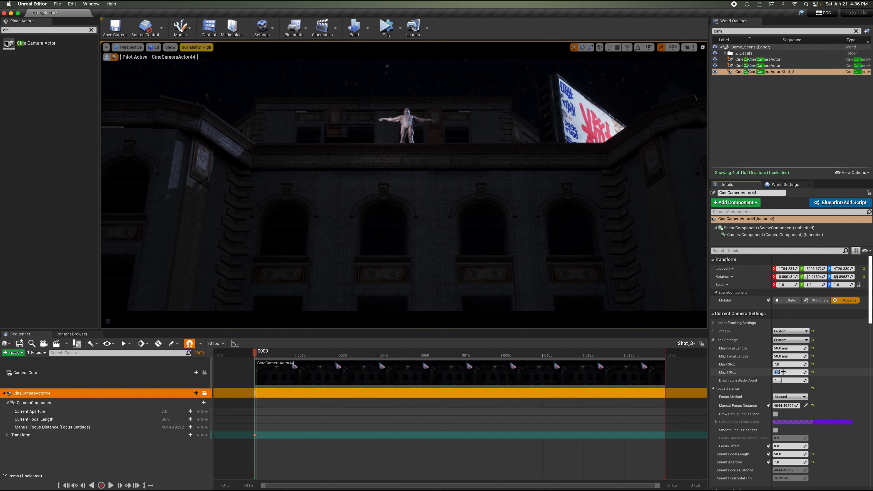
click(842, 373)
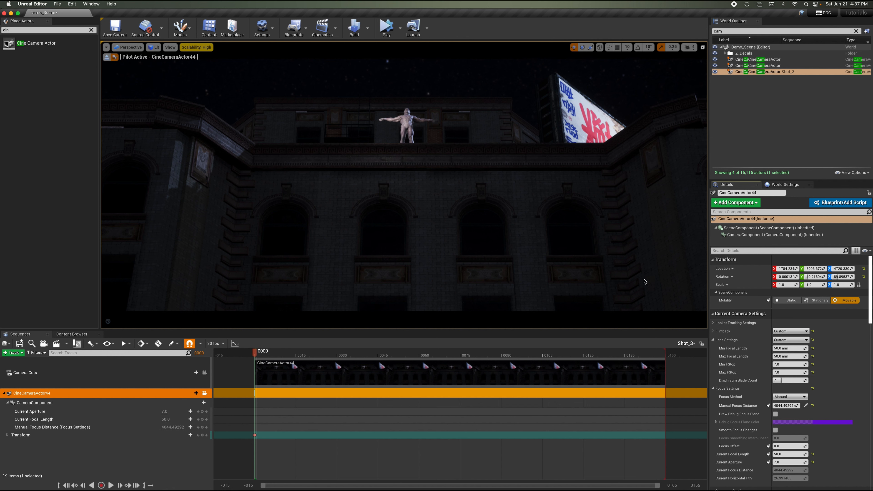
Save all assets and the sequence, then reopen Shot_3 from the TUTORIAL folder in the content browser.
click(57, 4)
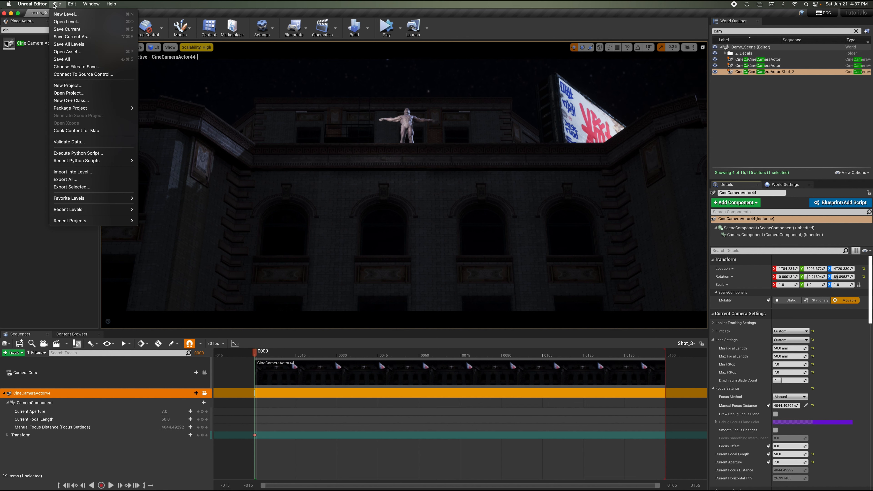
click(69, 59)
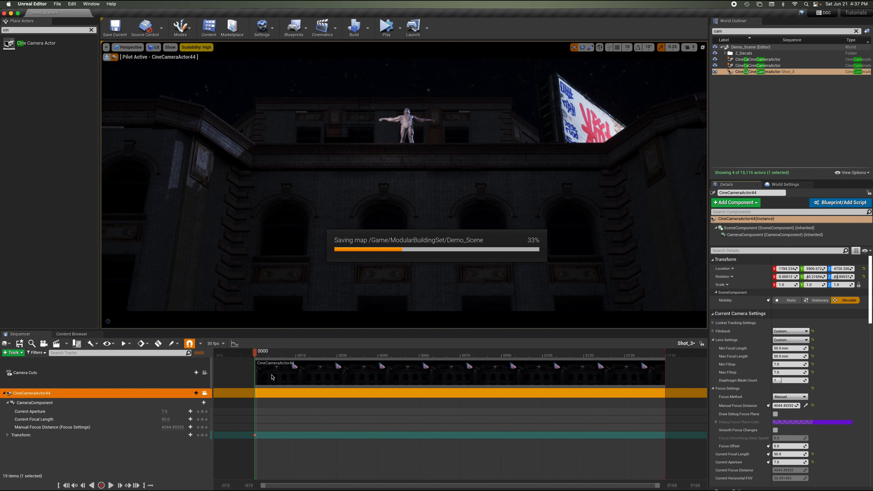
click(19, 344)
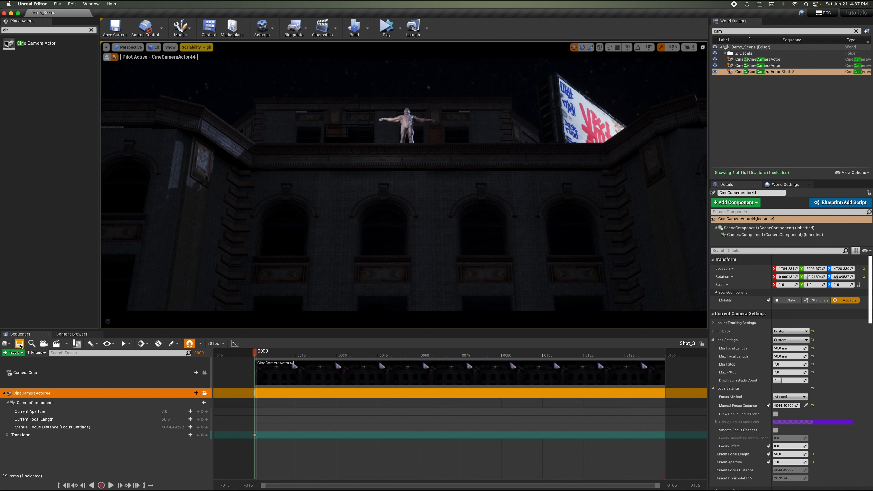
click(71, 334)
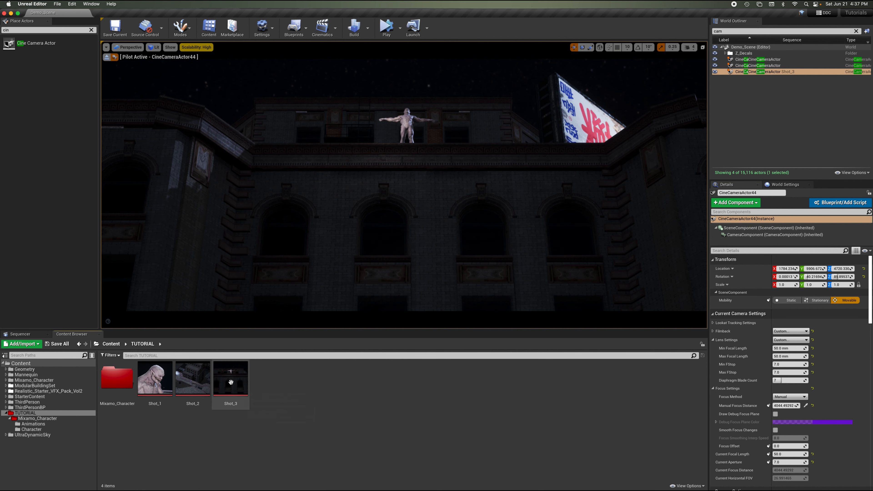
double_click(234, 375)
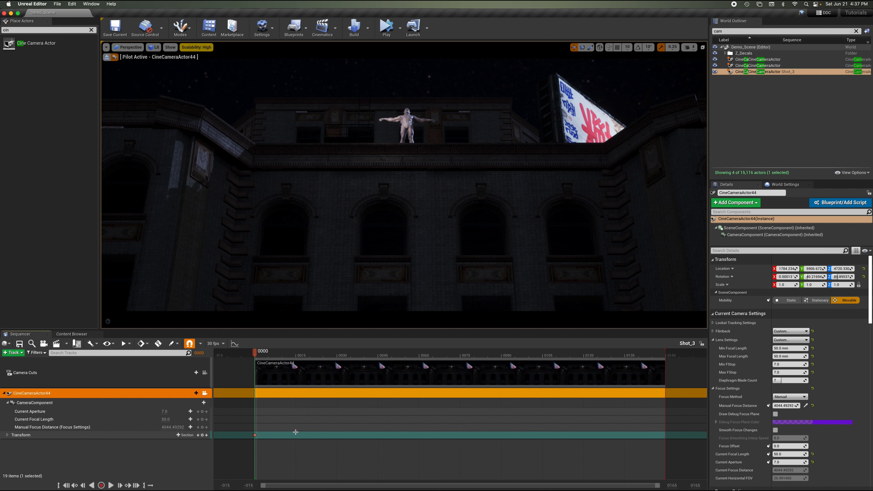
Key the camera's Manual Focus Distance and Current Focal Length at the first frame.
click(202, 427)
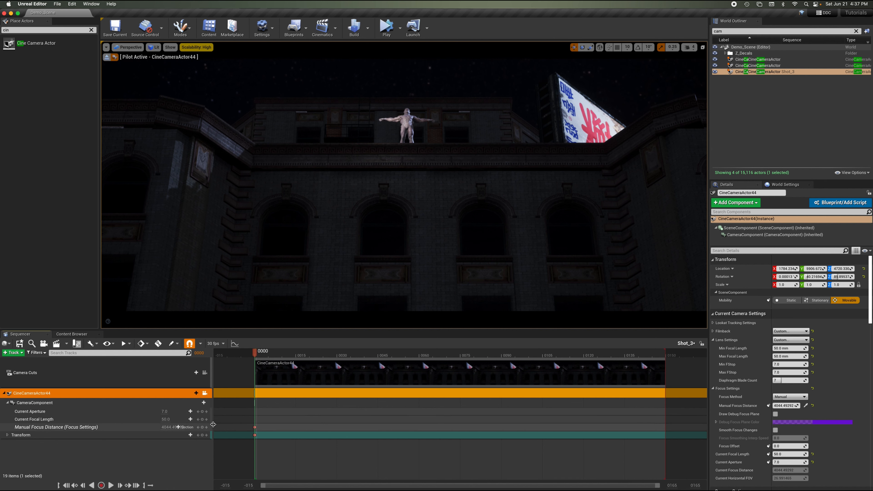
click(203, 419)
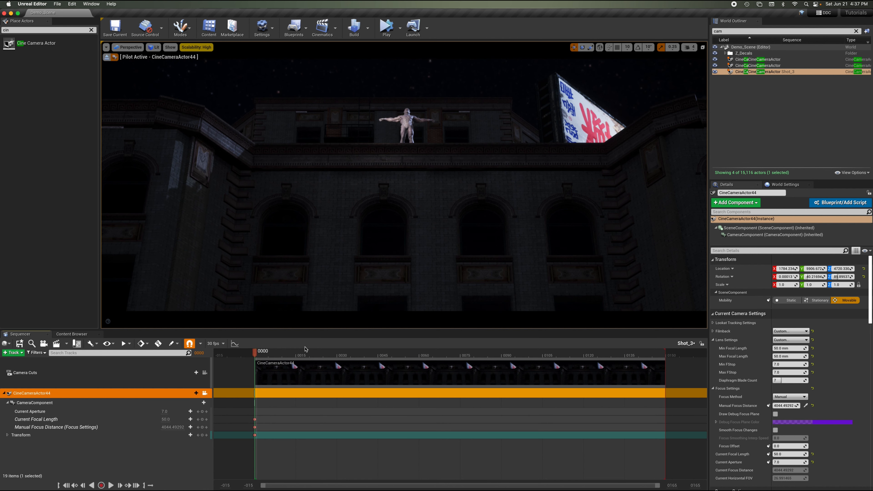
Play the Shot_3 sequence to preview it, then return the playhead to frame 0.
key(space)
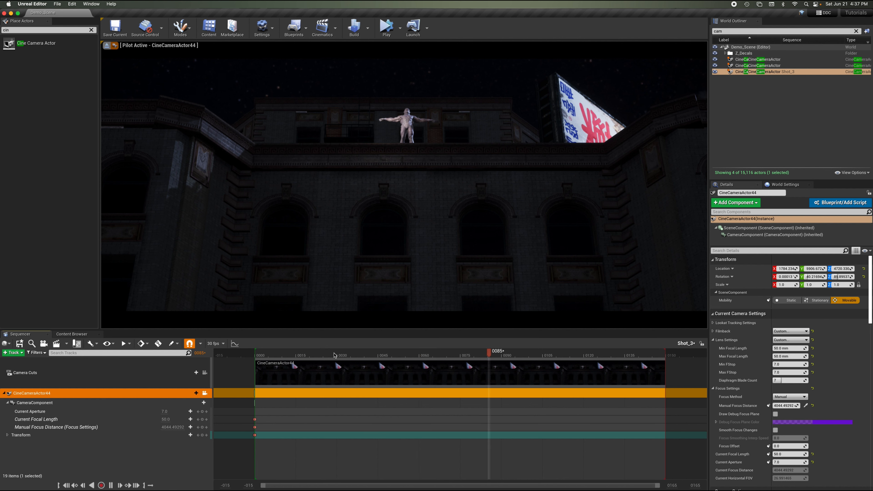
key(space)
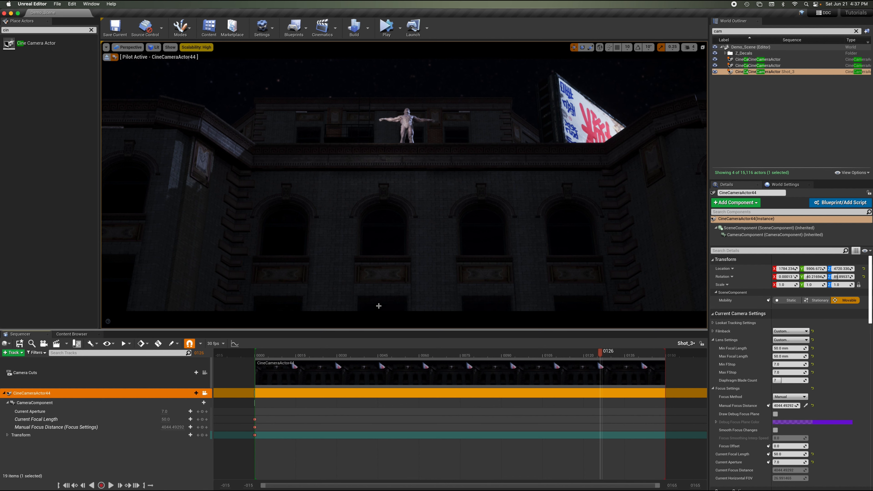
drag(263, 354, 256, 354)
Select the Crouch_To_Stand character and raise it above the roof ledge.
click(407, 119)
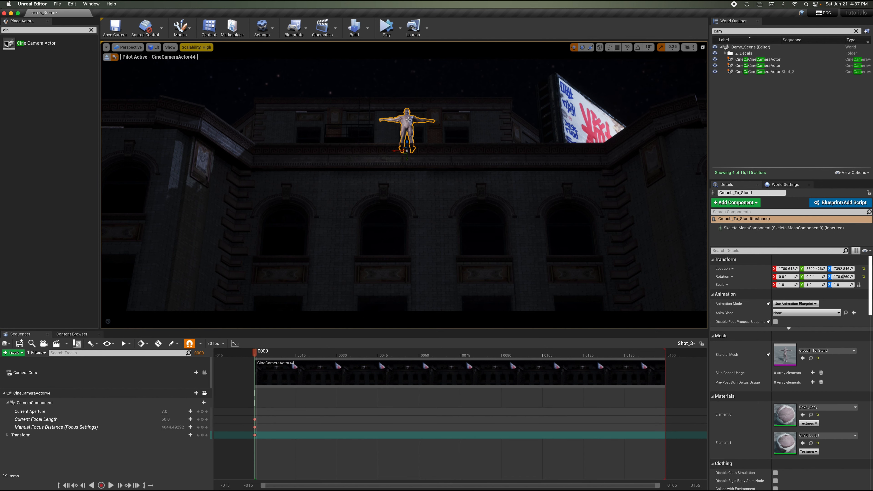
right_drag(421, 119, 421, 118)
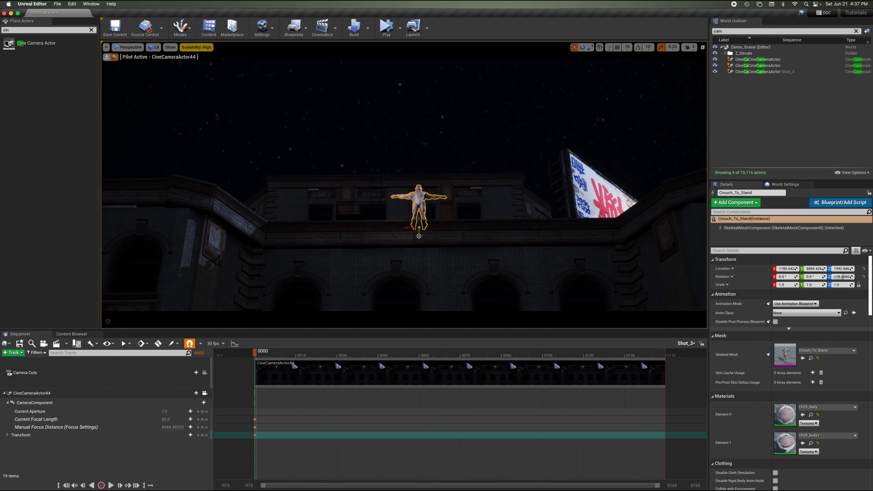
drag(419, 237, 431, 139)
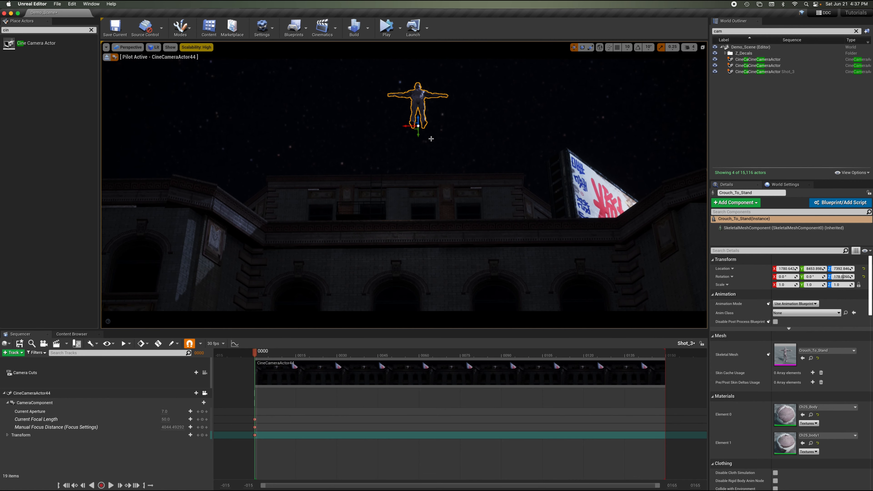
Stop piloting the camera and rotate the character upside down around its X axis, about 200 degrees.
click(106, 57)
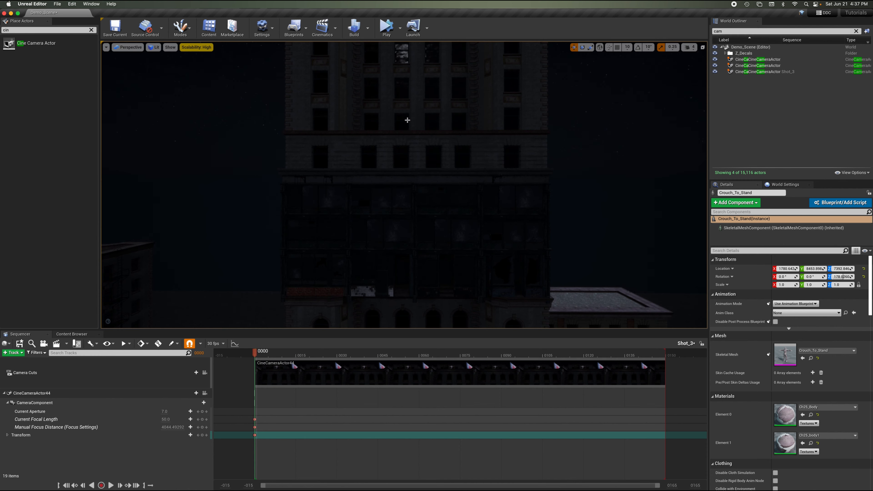
right_drag(412, 100, 412, 100)
drag(363, 163, 388, 164)
right_drag(388, 163, 388, 164)
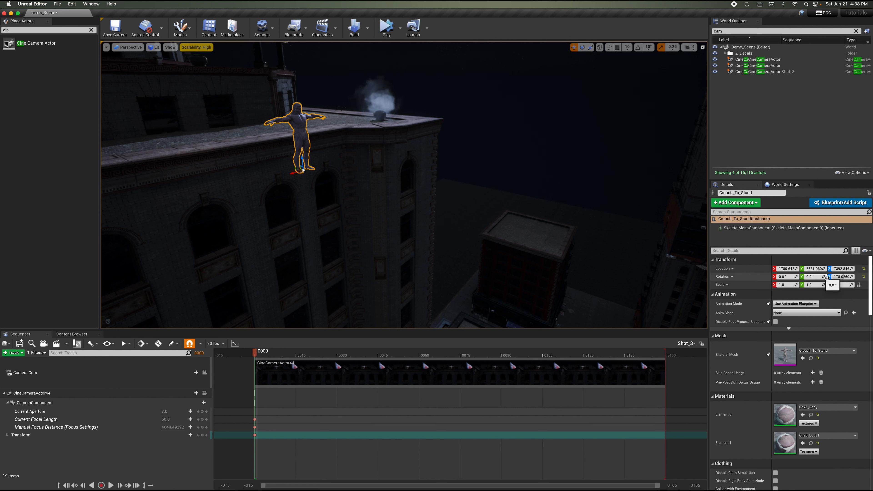
drag(816, 278, 784, 277)
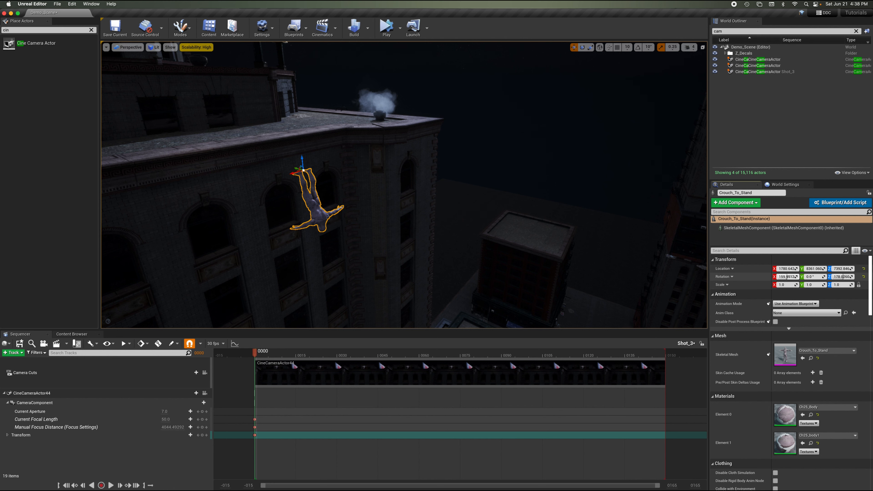
Lower the upside-down character slightly down the building facade.
key(Down)
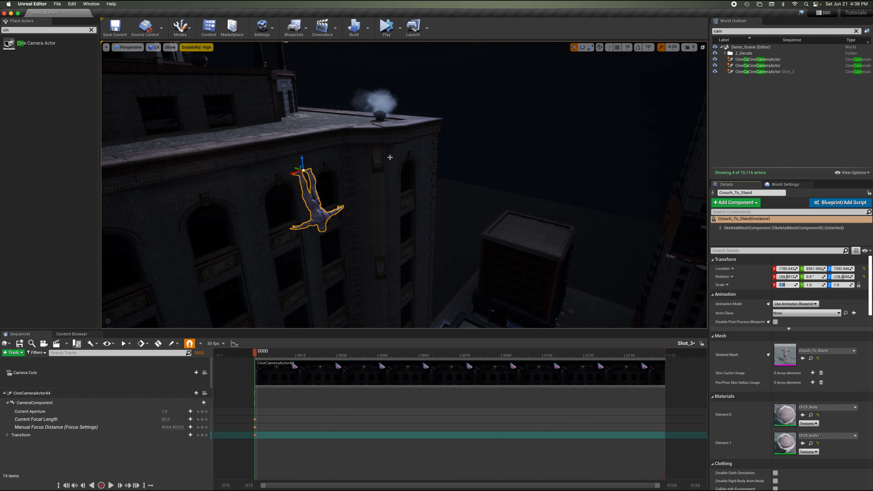
right_drag(390, 157, 389, 157)
key(a)
drag(344, 129, 351, 164)
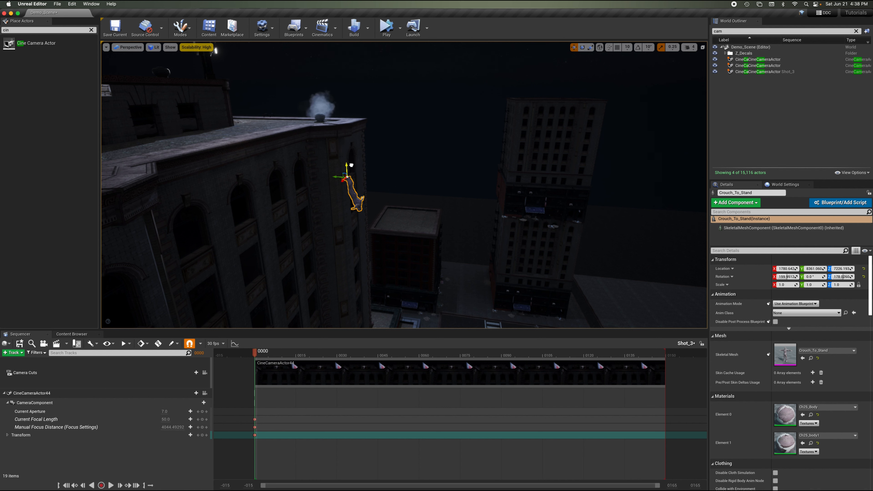
key(d)
right_drag(350, 164, 350, 164)
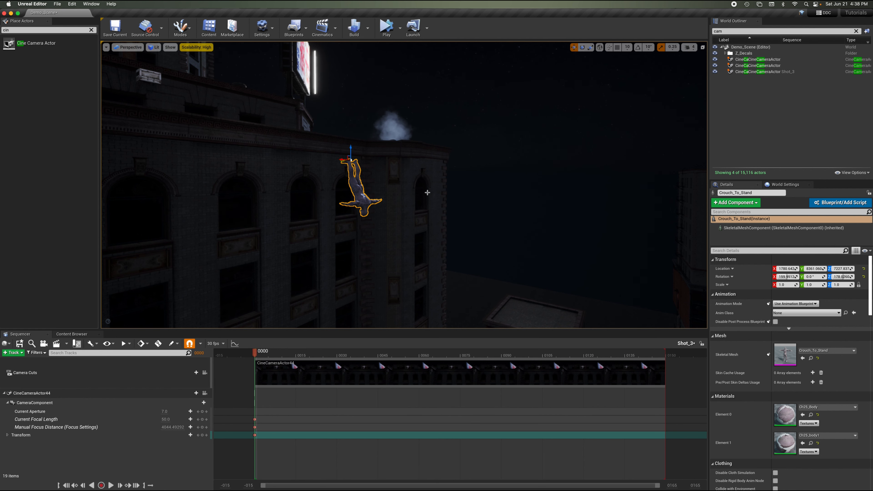
Add the Crouch_To_Stand character to the Shot_3 sequence and key its transform at the first frame.
click(857, 31)
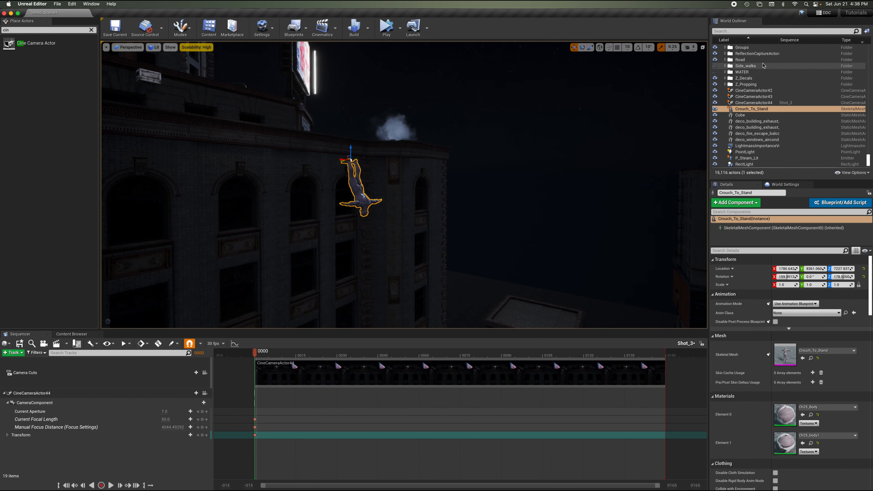
drag(741, 108, 74, 449)
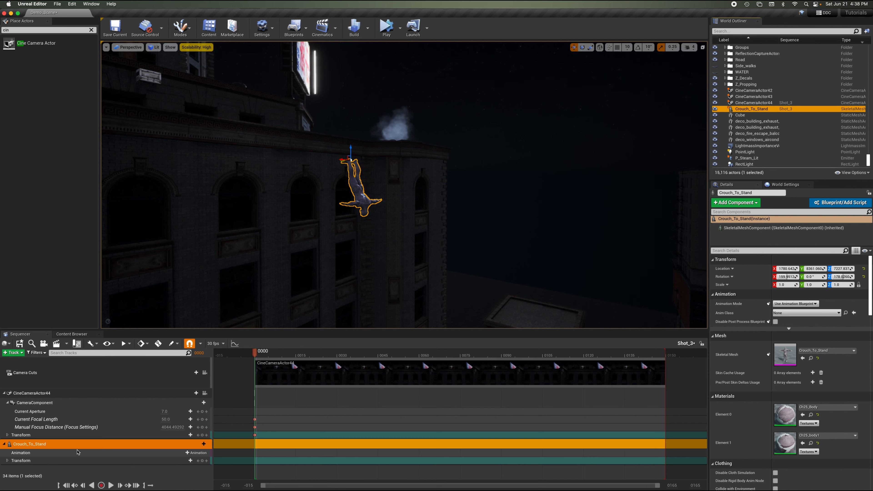
click(5, 393)
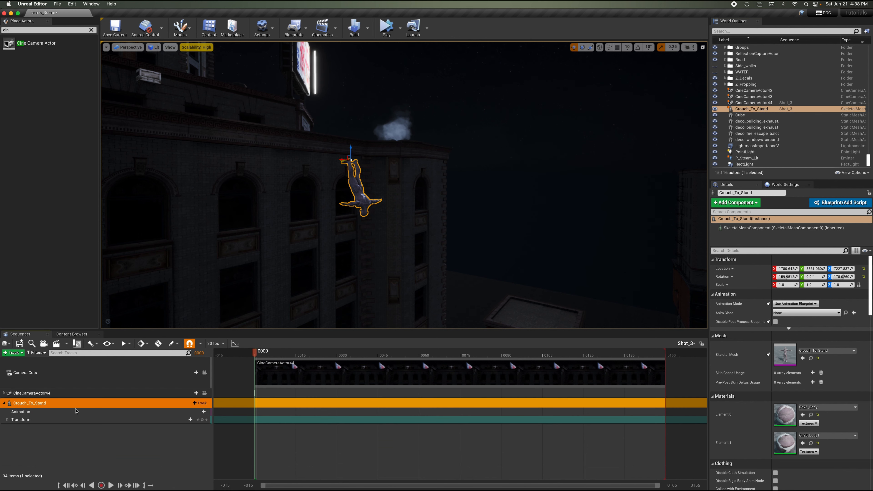
click(202, 419)
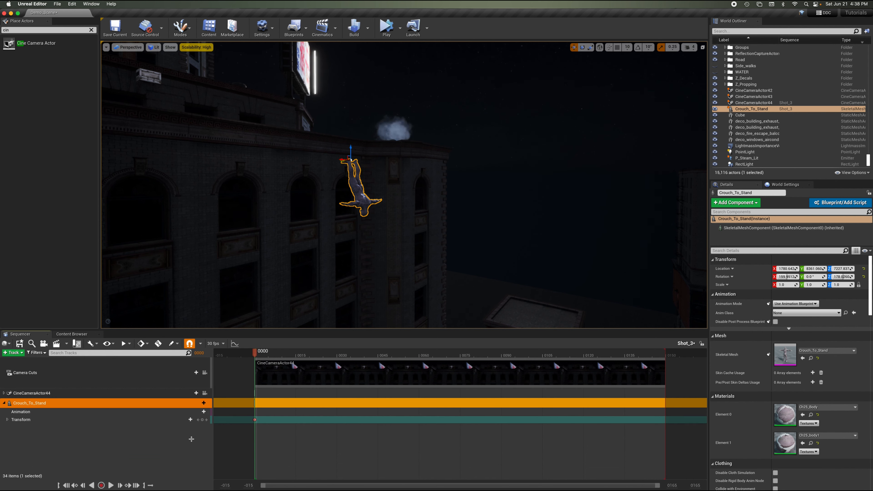
Add the Crouch_To_Stand_Anim_Take_001 animation to the character track, then delete that animation section.
click(197, 412)
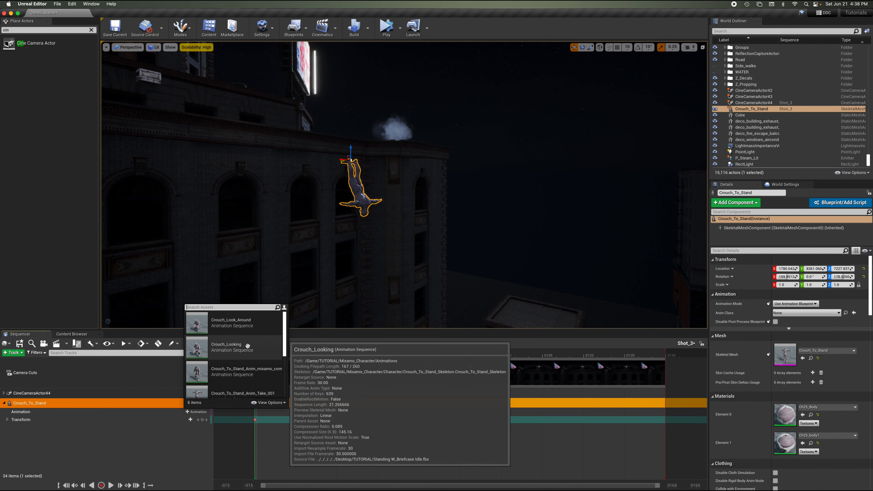
click(242, 367)
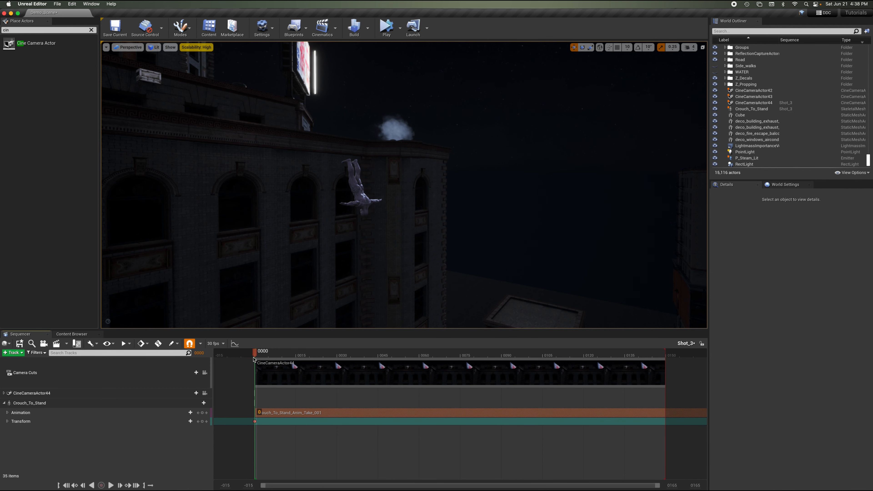
click(277, 411)
key(Delete)
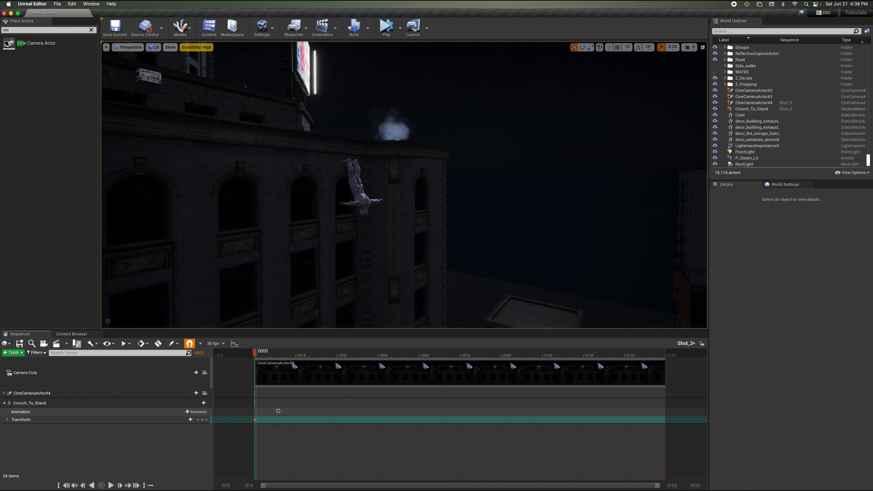
Add another animation sequence from the list to the character's animation track.
click(203, 413)
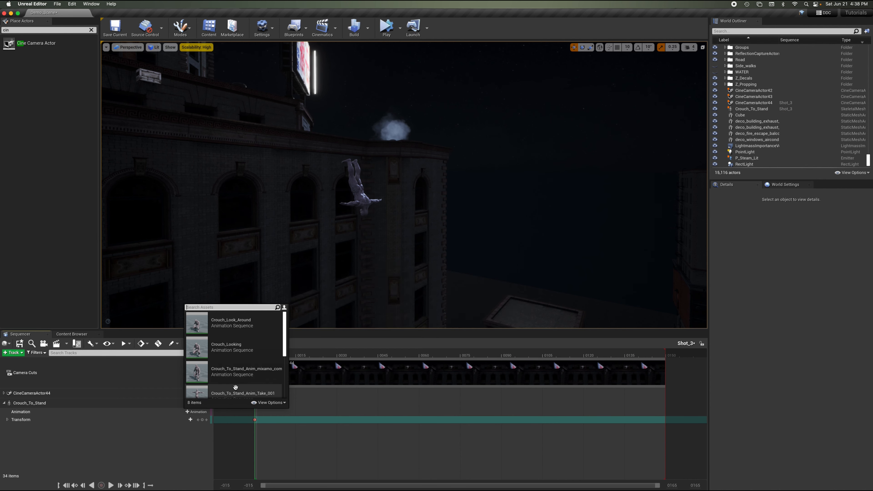
scroll(240, 382, down, 5)
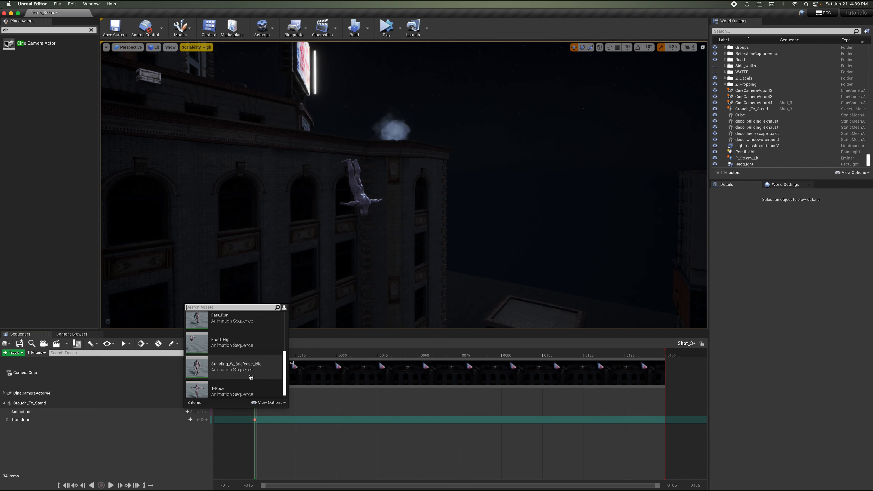
click(251, 381)
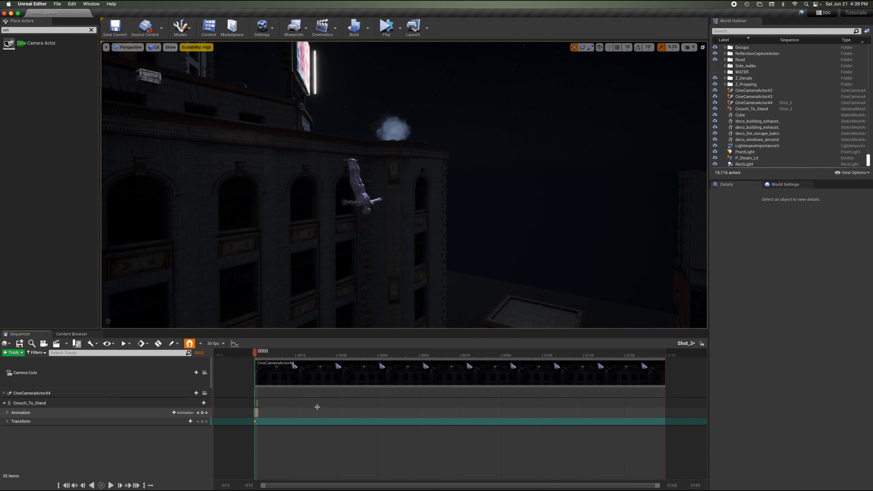
right_drag(369, 174, 368, 173)
key(w)
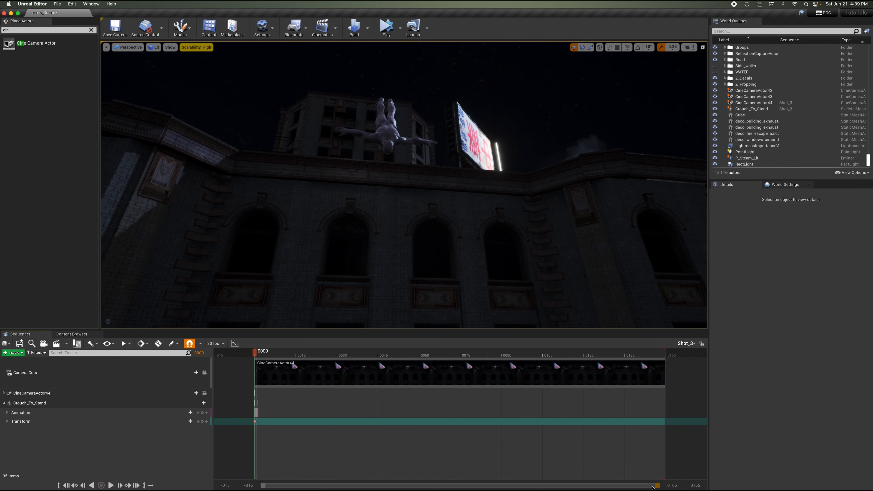
Extend the character's animation section far along the Shot_3 timeline.
drag(653, 487, 387, 486)
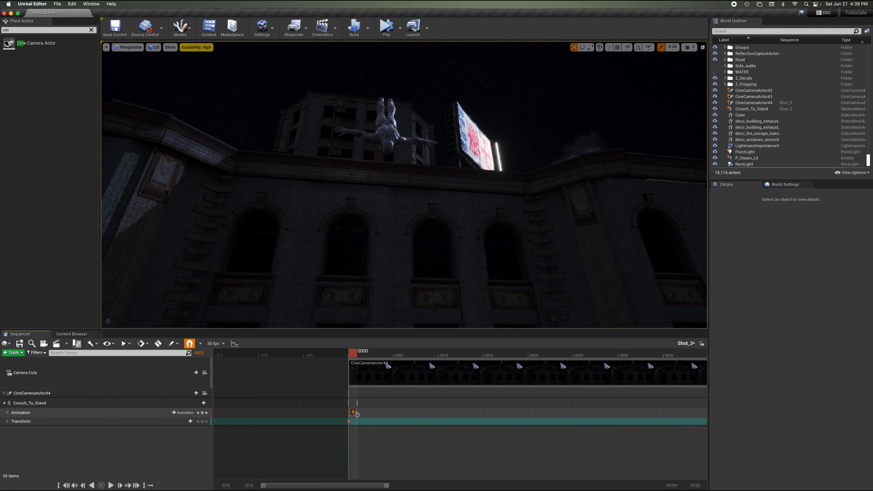
drag(357, 415, 653, 413)
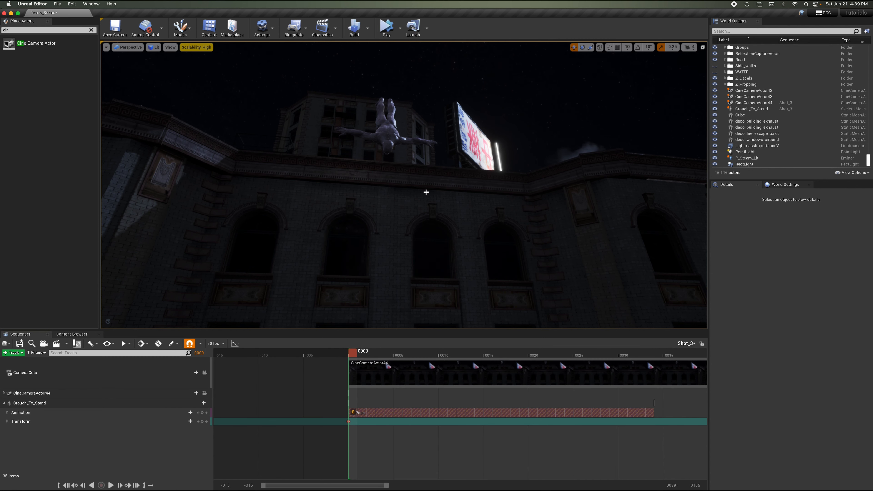
Select the Crouch_To_Stand character and change the sequence frame rate to 24 fps.
right_drag(423, 176, 423, 176)
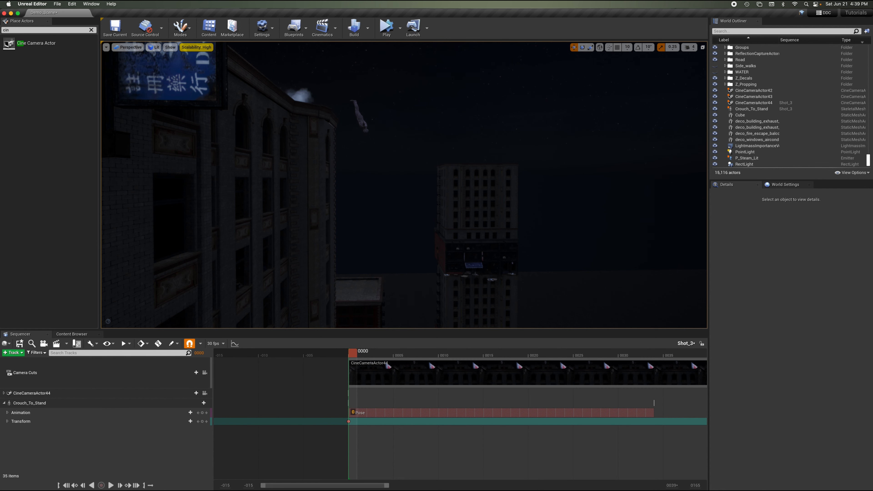
click(365, 128)
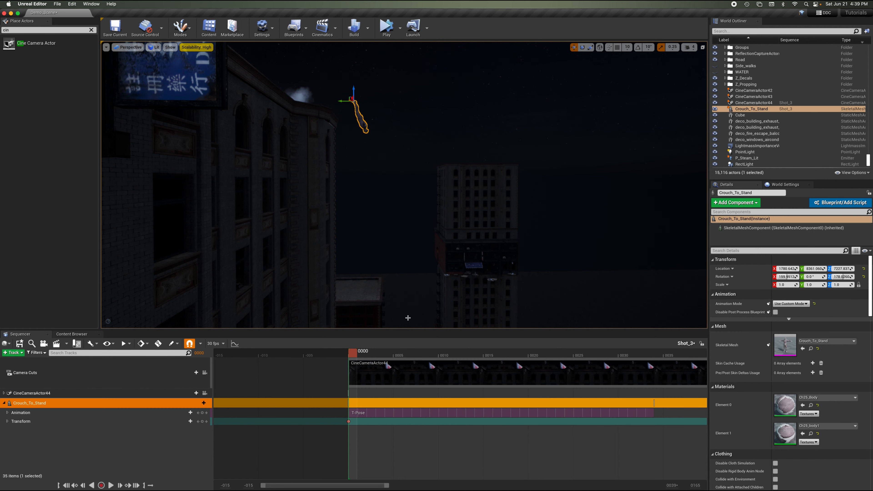
click(217, 344)
click(239, 228)
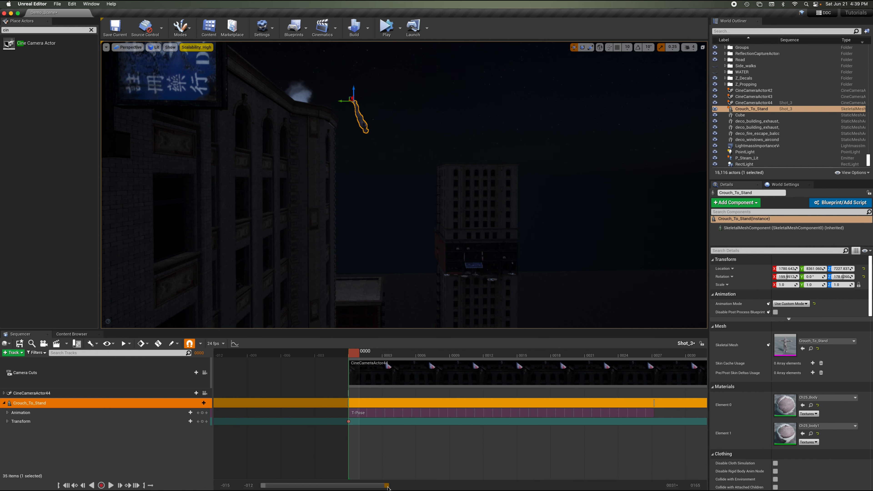
Save all changes to the project.
drag(388, 485, 439, 485)
click(57, 4)
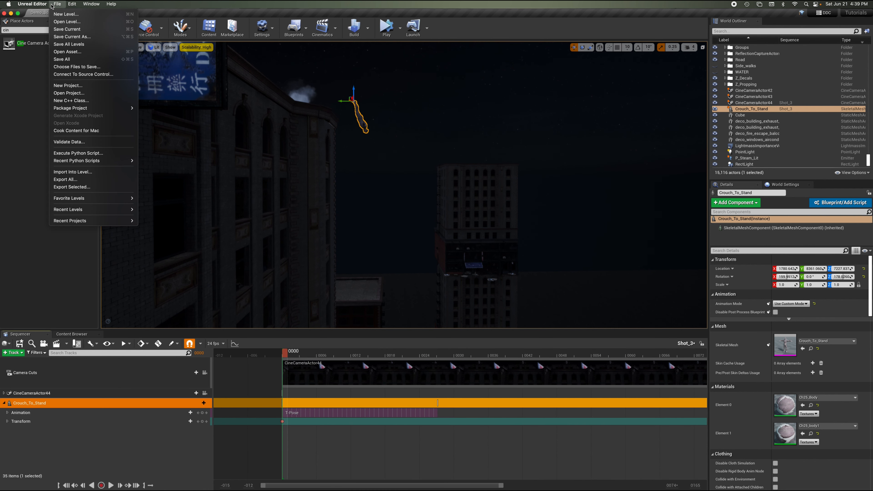
click(62, 59)
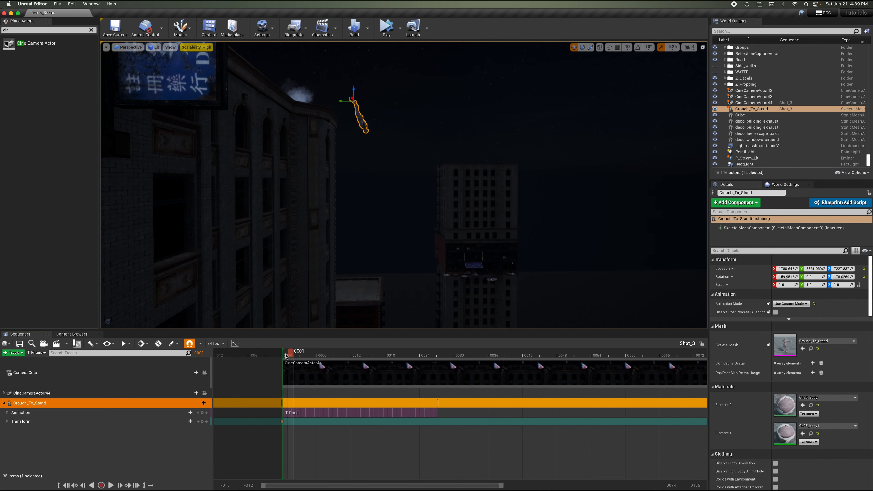
Preview the sequence playback and extend the character's animation section to about frame 0064.
key(space)
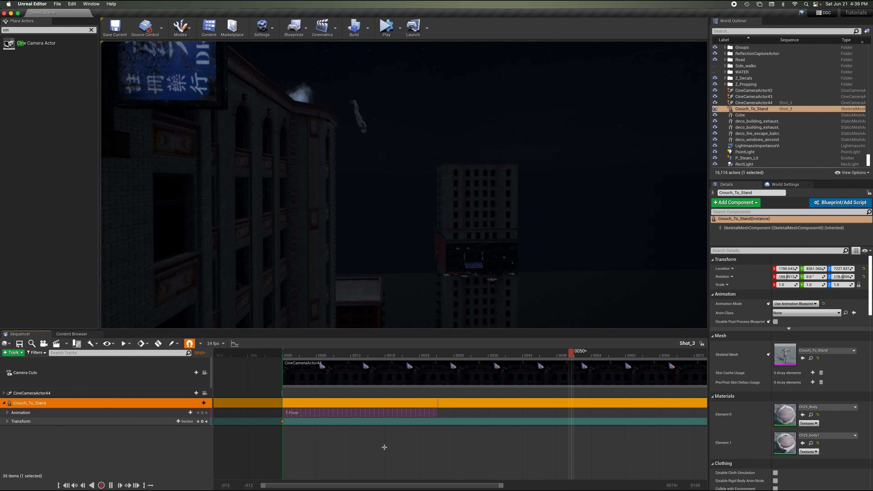
key(space)
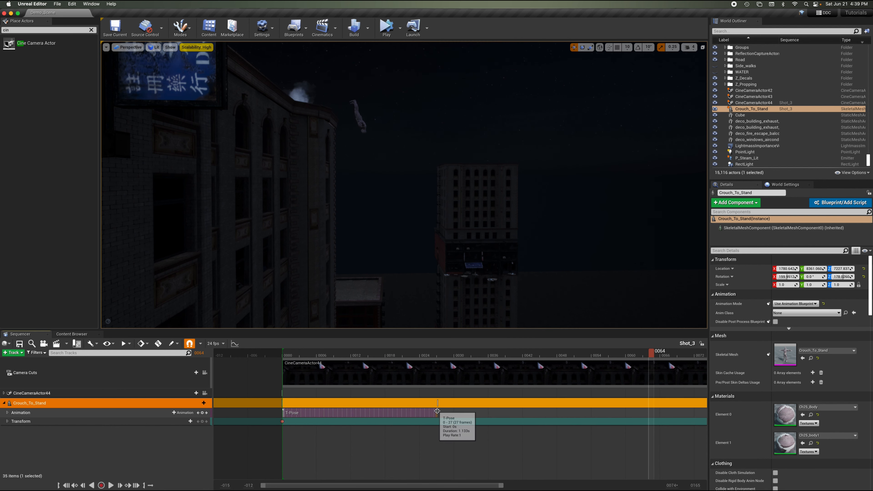
drag(438, 411, 676, 415)
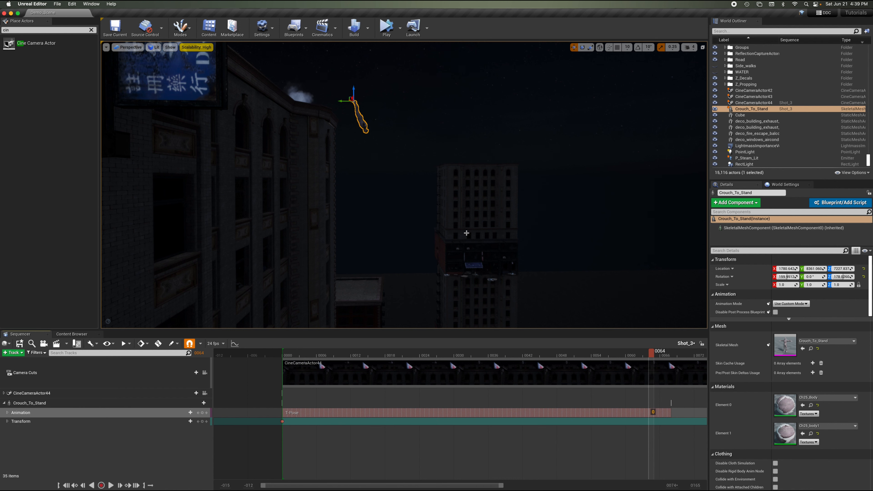
Move the character down toward the top of the lower building in the viewport.
right_drag(467, 225, 467, 225)
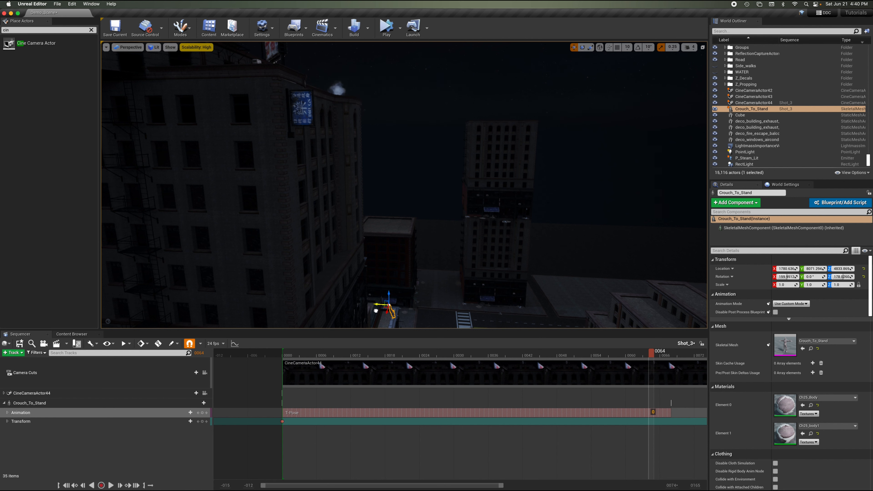
right_drag(422, 220, 422, 220)
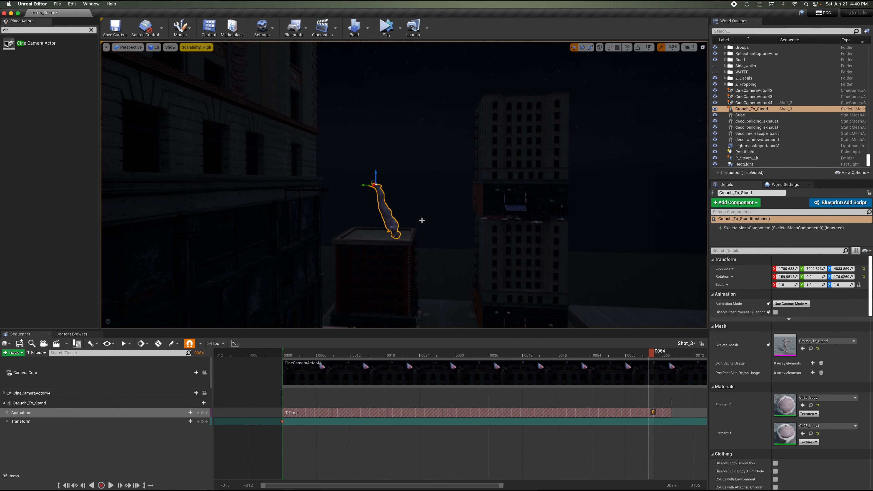
drag(378, 172, 390, 252)
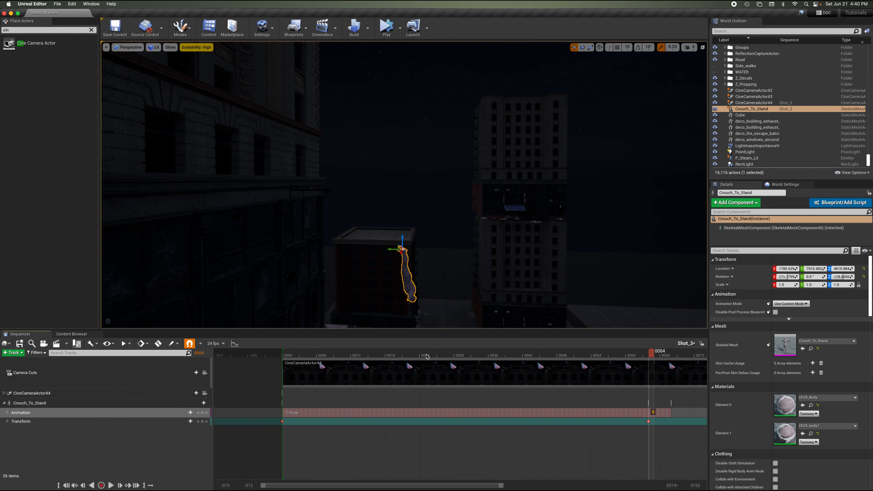
Play the character's jump from the start of the sequence and examine its motion between the buildings in the viewport.
drag(358, 356, 285, 356)
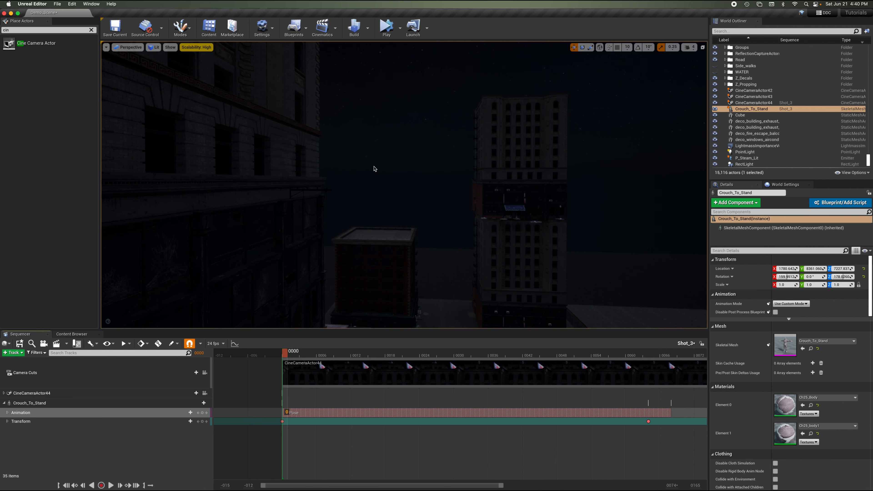
key(s)
right_drag(374, 166, 373, 167)
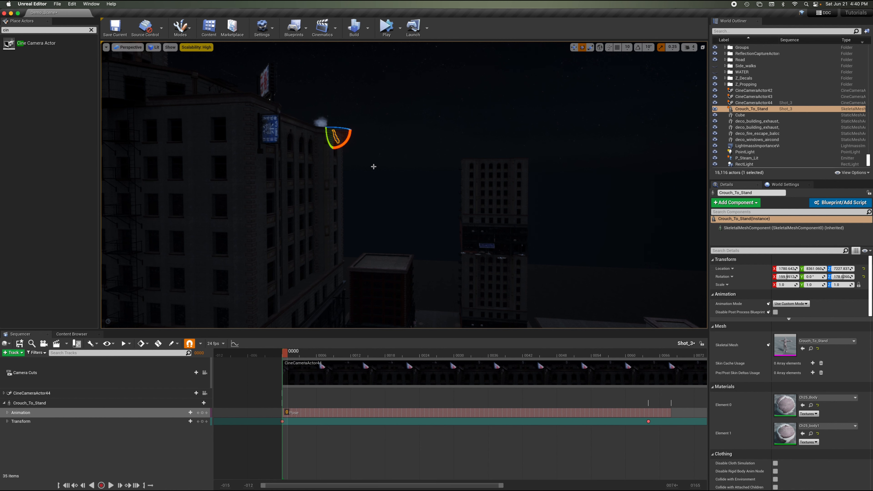
right_drag(369, 159, 380, 142)
click(573, 47)
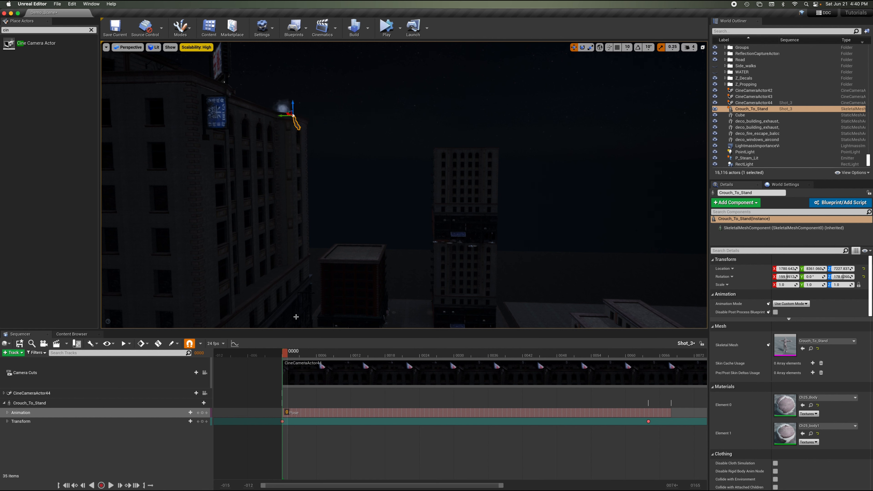
click(297, 401)
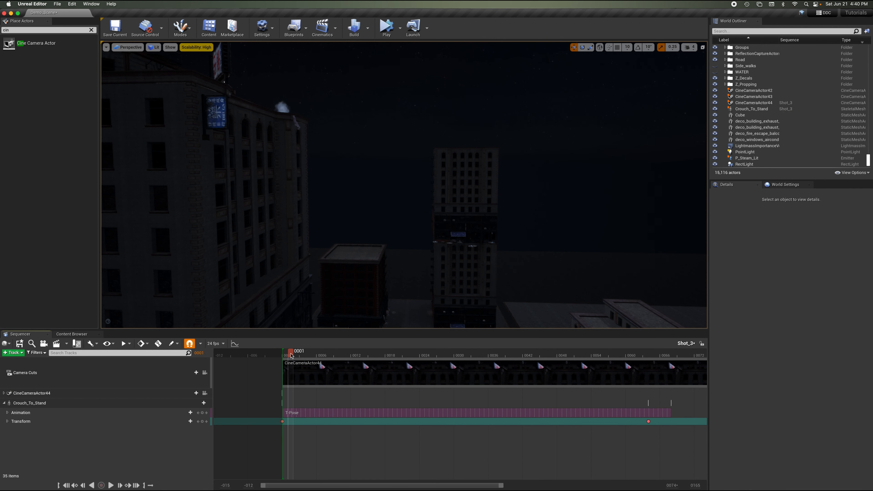
key(space)
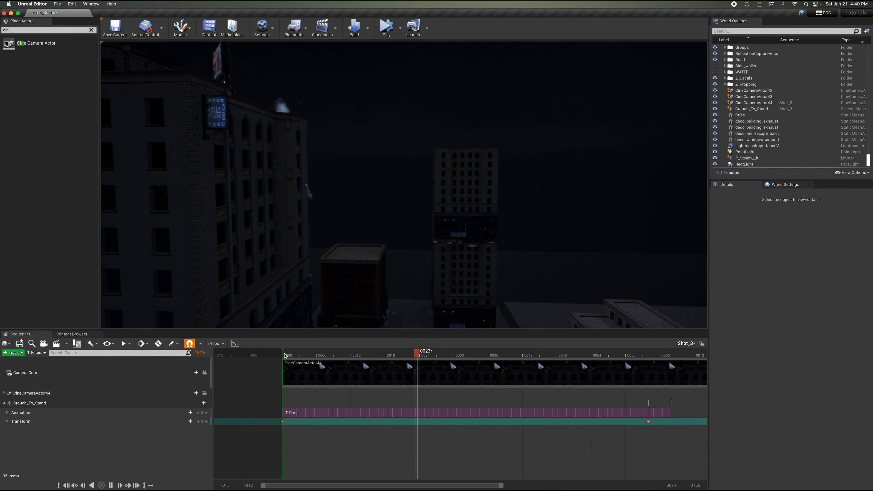
key(space)
right_drag(461, 224, 455, 252)
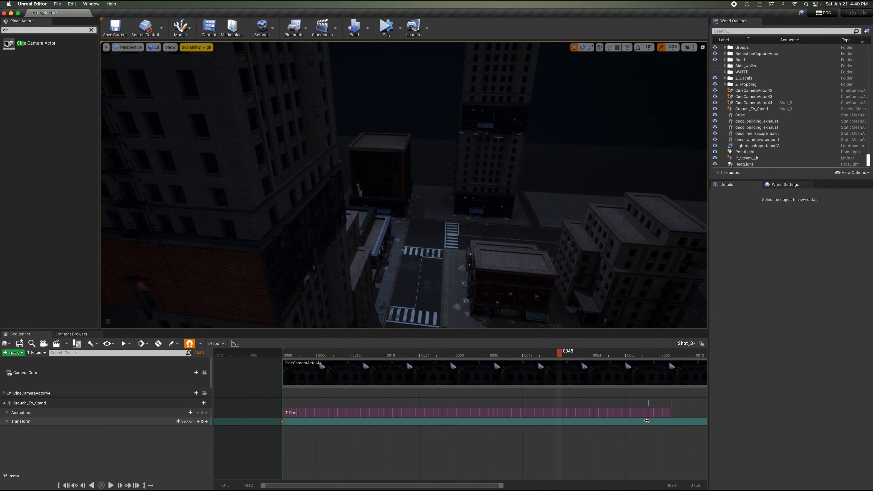
Retime the character's end transform keyframe earlier, to about frame 0031, checking the fall with playback.
drag(648, 421, 507, 422)
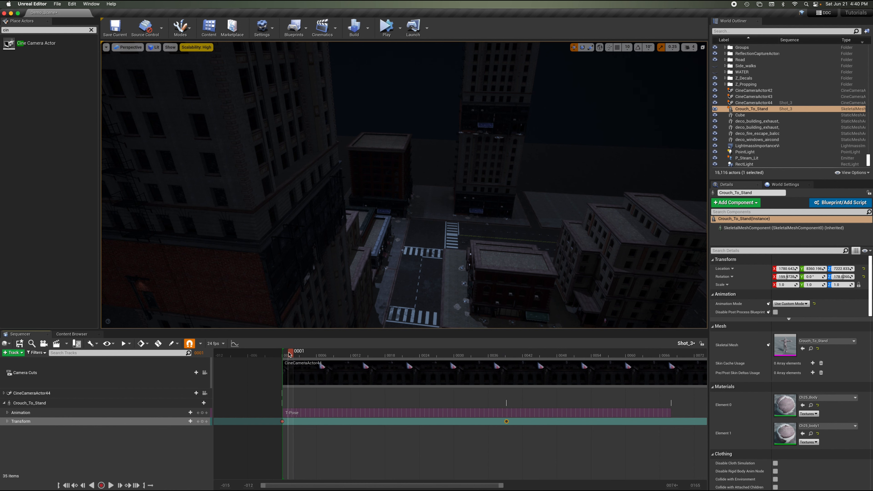
right_drag(361, 230, 360, 205)
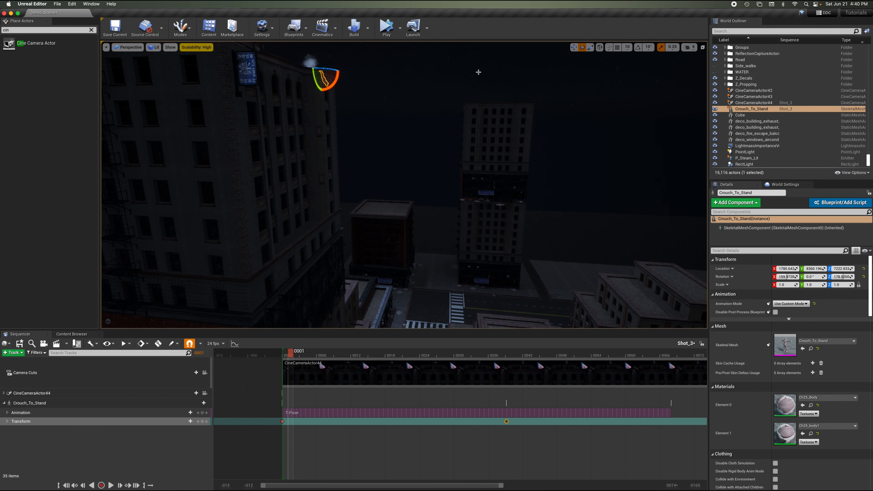
click(573, 47)
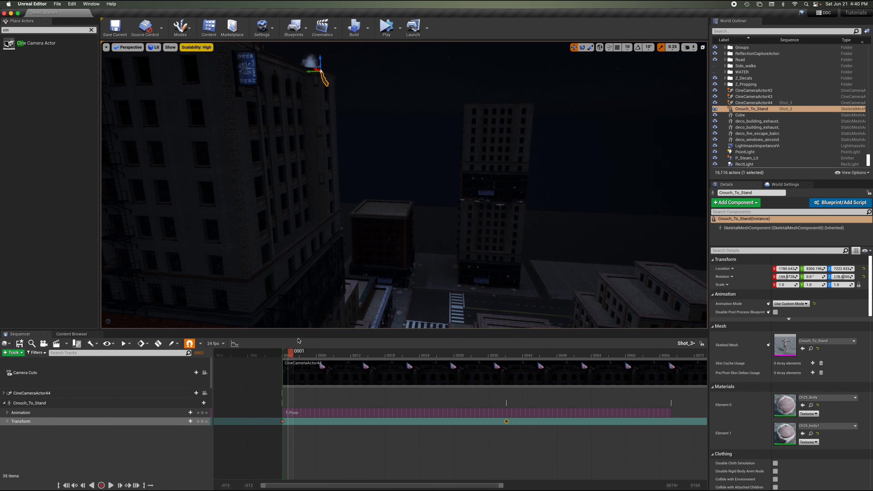
drag(299, 355, 311, 355)
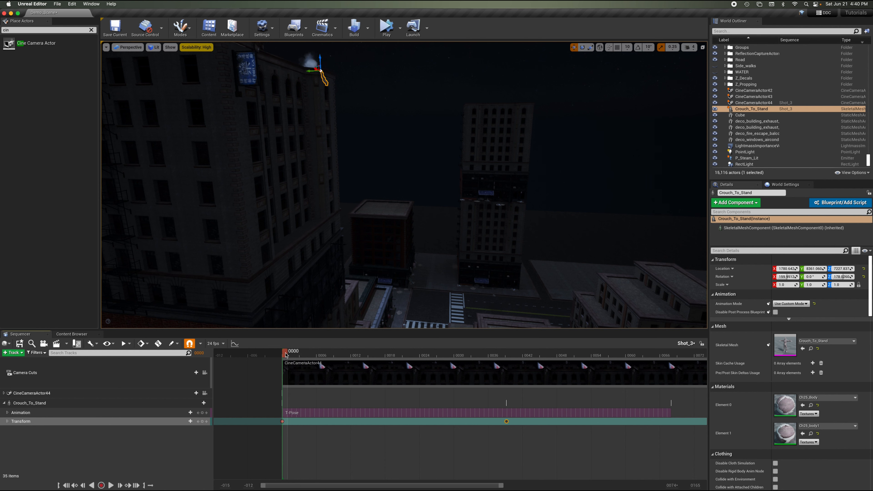
key(space)
key(space)
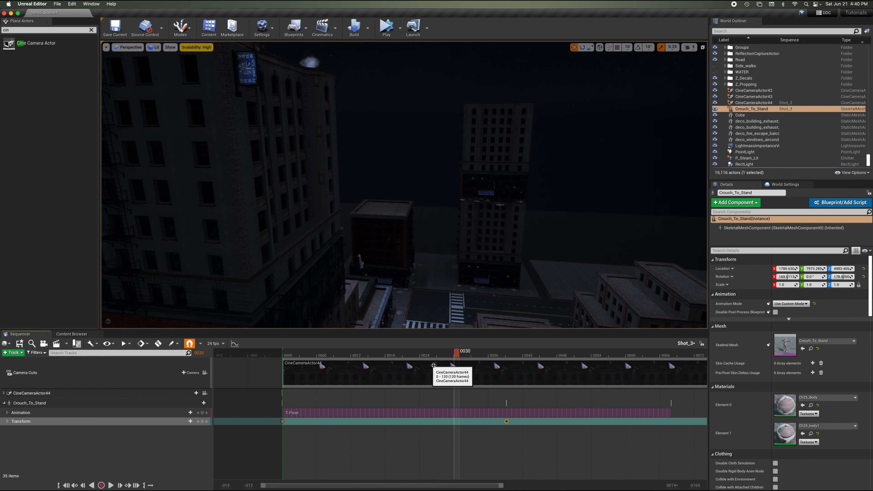
click(507, 421)
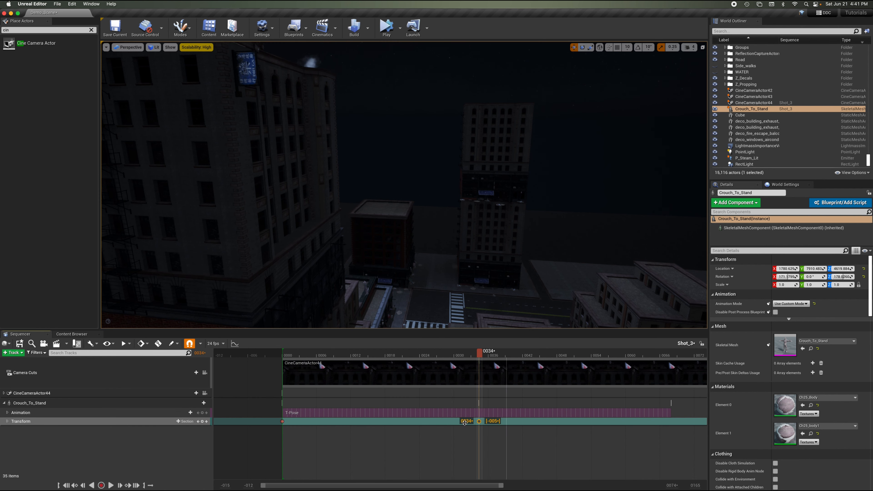
drag(465, 422, 452, 422)
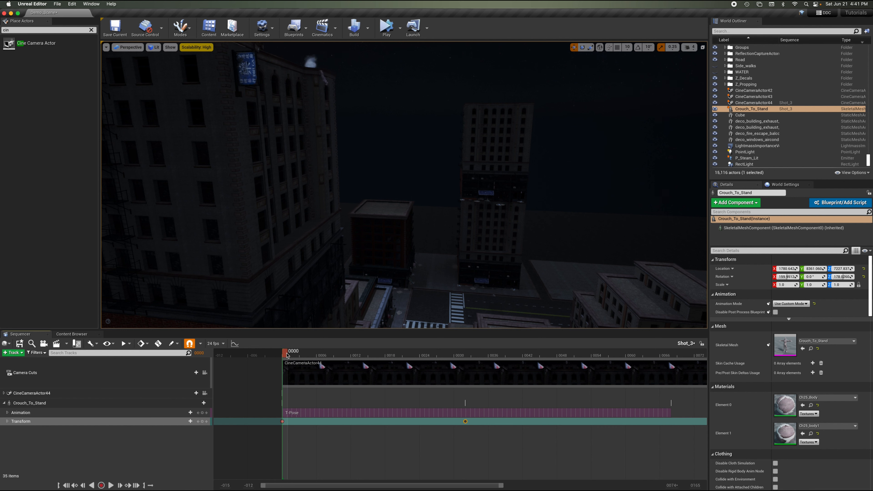
Play back the sequence to review the new jump timing.
click(293, 394)
key(space)
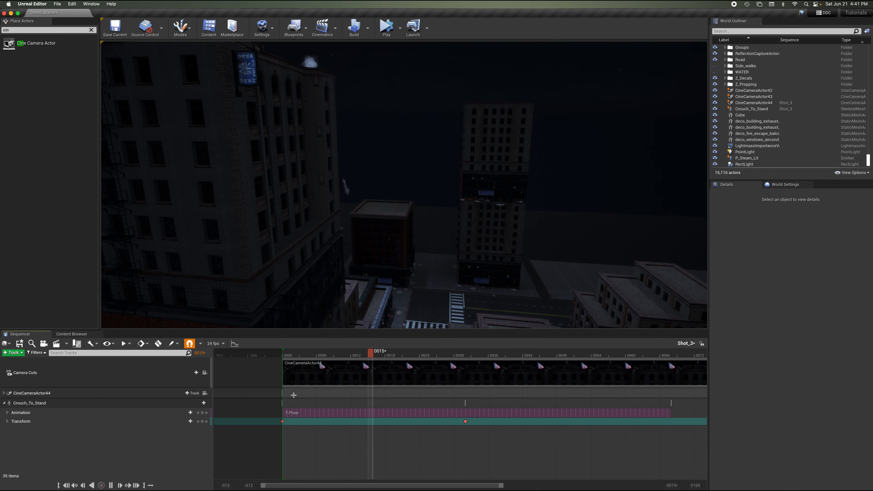
key(space)
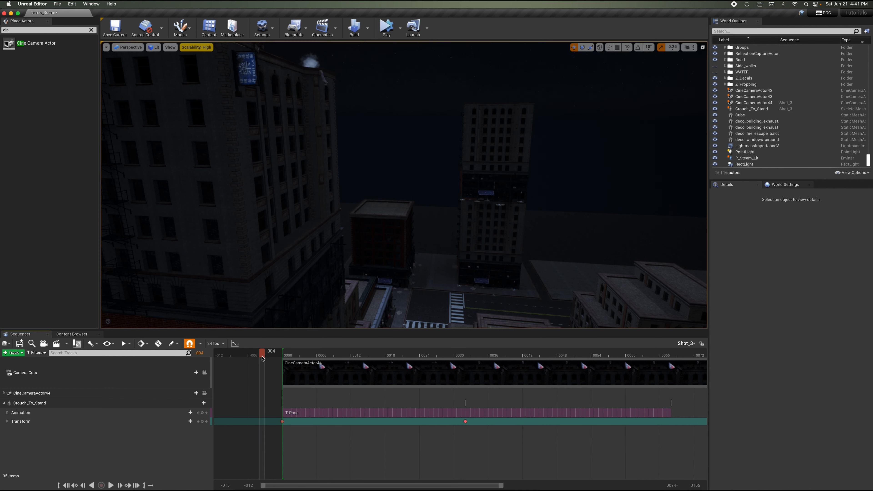
key(space)
key(space)
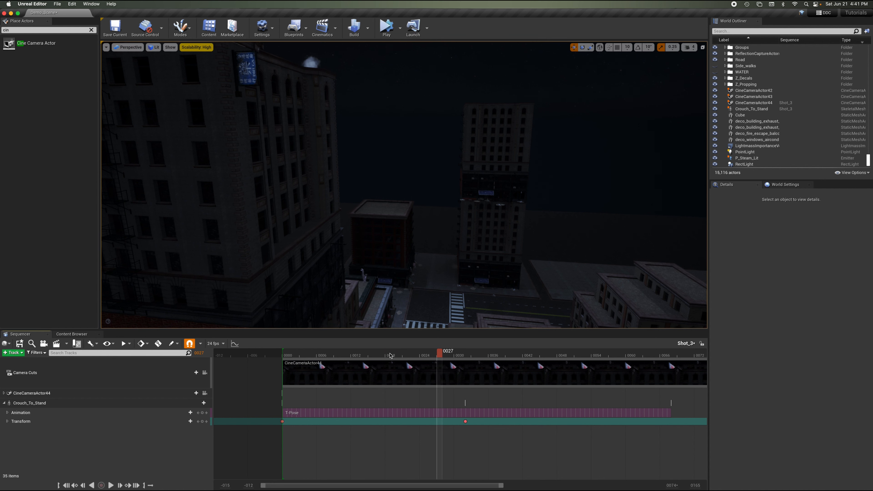
click(290, 356)
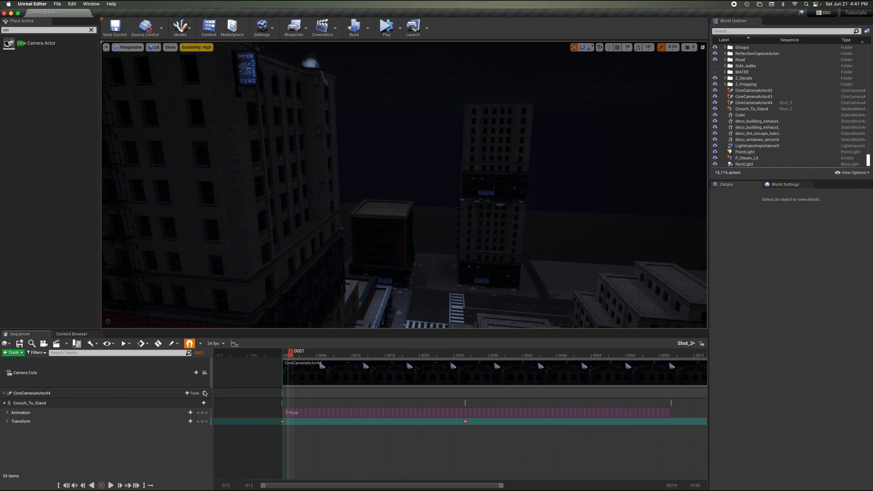
Pilot the viewport through CineCameraActor44 and play the shot from the camera's view.
click(204, 393)
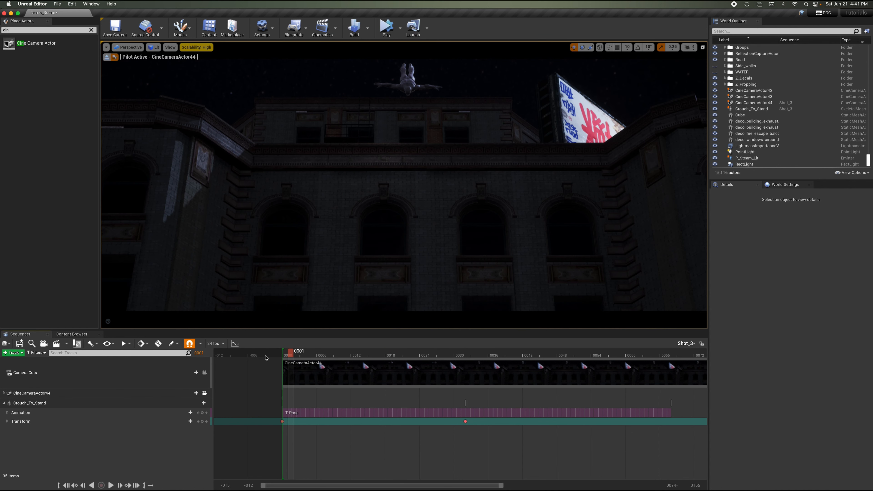
key(space)
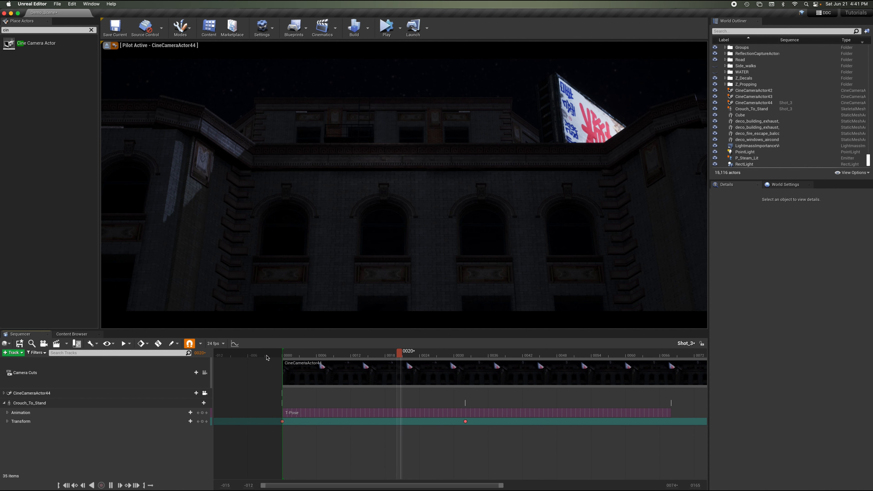
key(space)
drag(364, 353, 260, 354)
key(space)
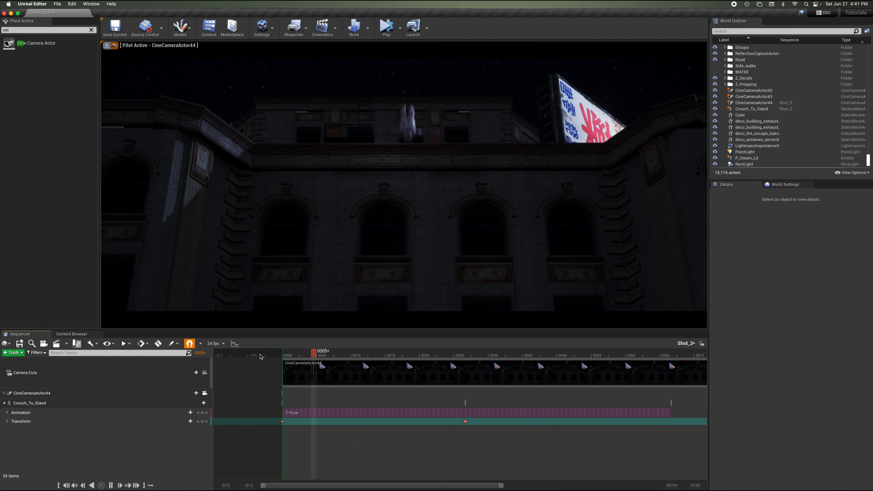
key(space)
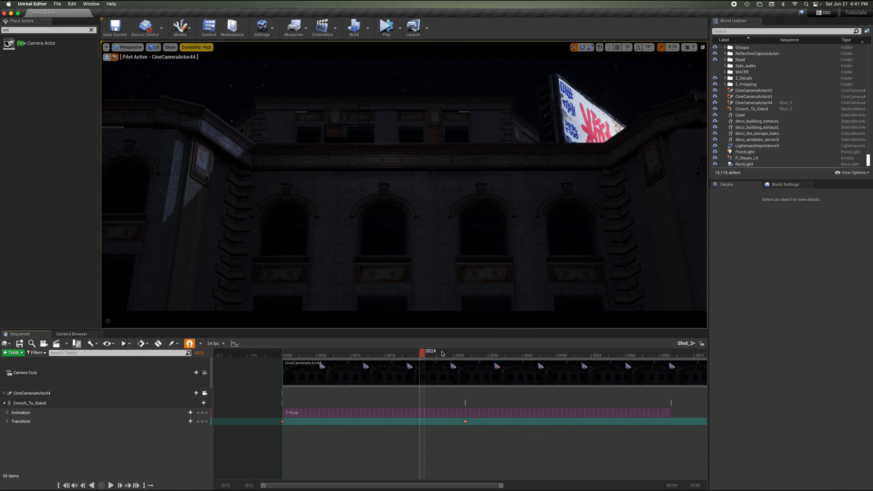
drag(438, 356, 285, 355)
key(space)
key(space)
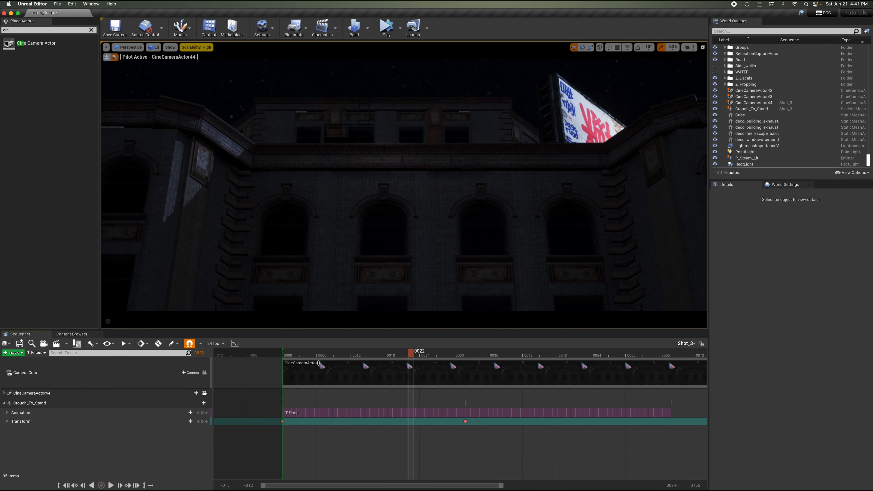
drag(401, 354, 284, 369)
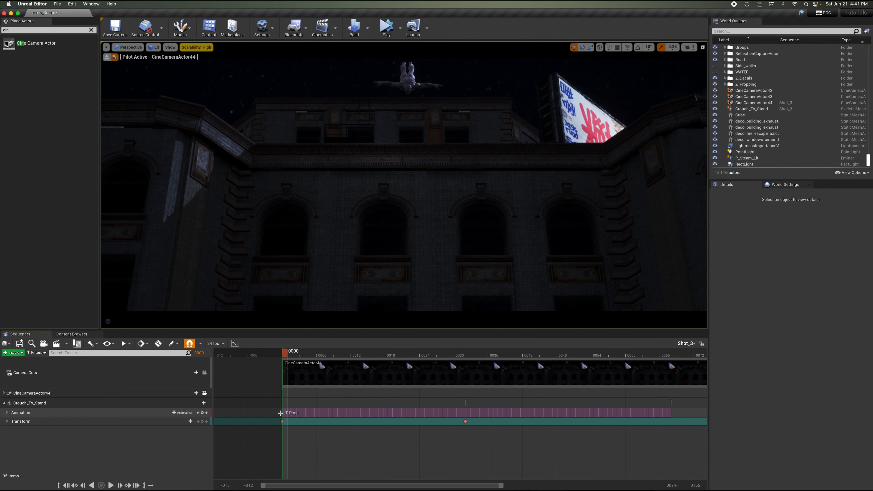
Select the character and key its transform at frame 0000.
click(283, 421)
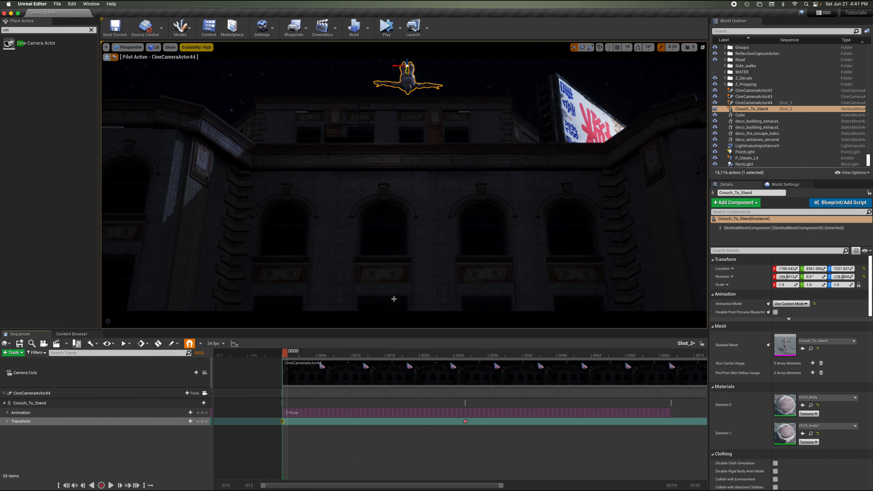
right_drag(420, 167, 421, 167)
click(420, 167)
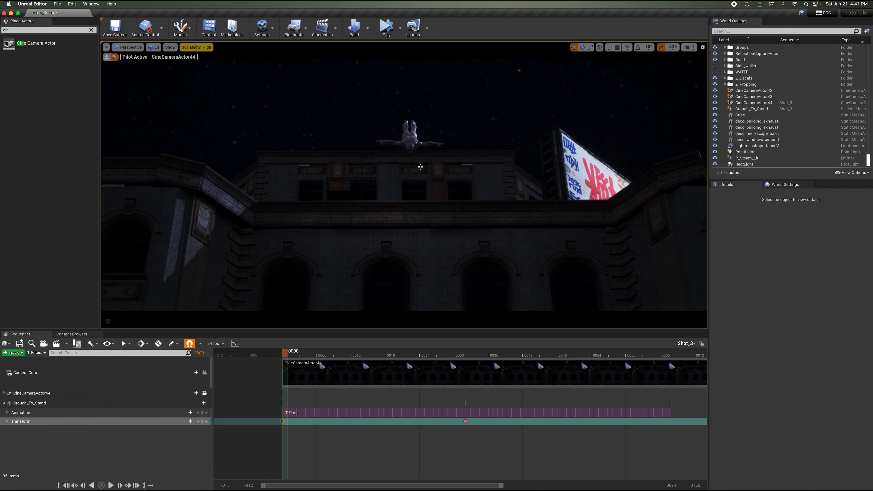
click(202, 422)
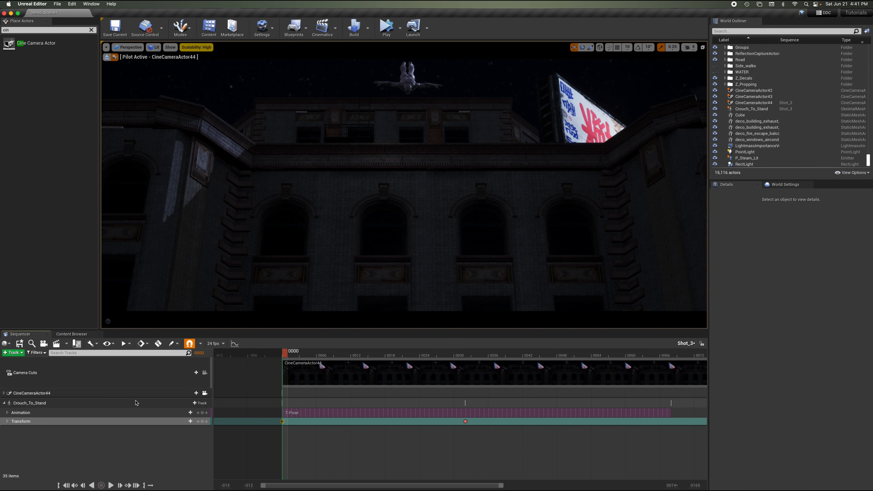
Expand CineCameraActor44's tracks and reframe the camera on the character above the rooftop at frame 0000.
click(4, 402)
click(4, 393)
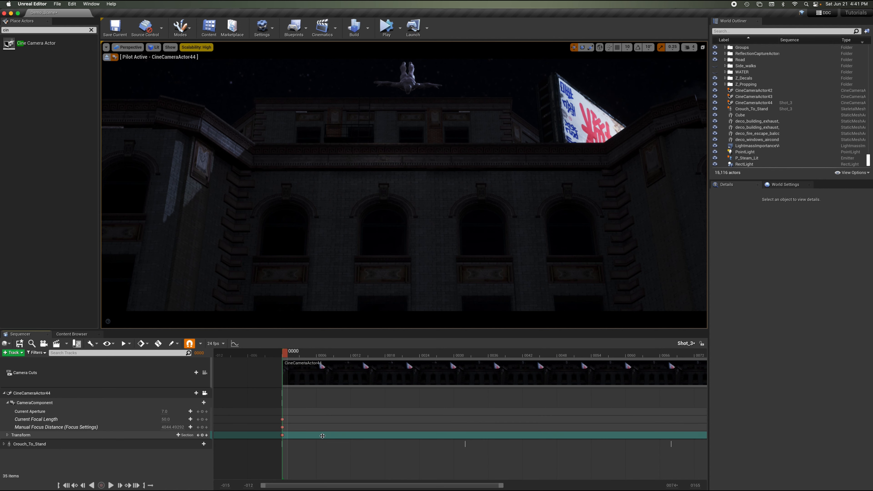
click(336, 437)
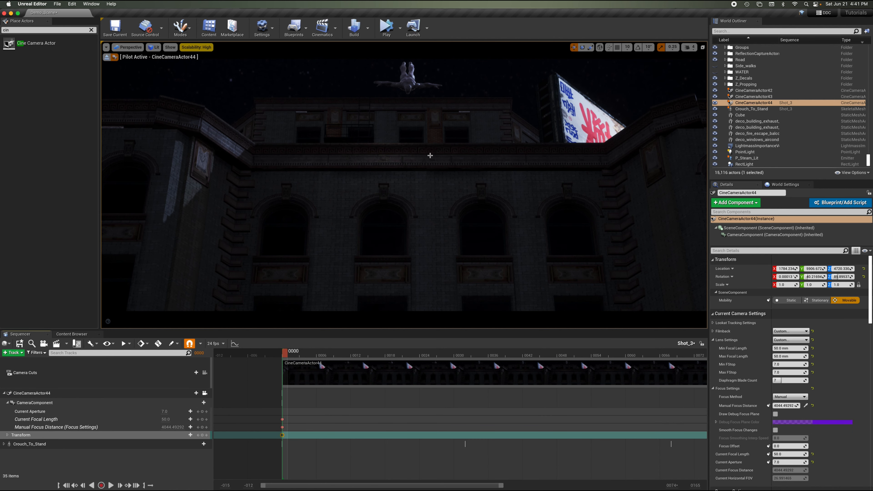
right_drag(430, 156, 432, 145)
drag(430, 155, 429, 139)
mouse_move(430, 155)
middle_down()
mouse_move(443, 156)
mouse_move(417, 156)
mouse_move(439, 156)
middle_up()
mouse_move(430, 156)
right_down()
mouse_move(439, 157)
mouse_move(426, 156)
right_up()
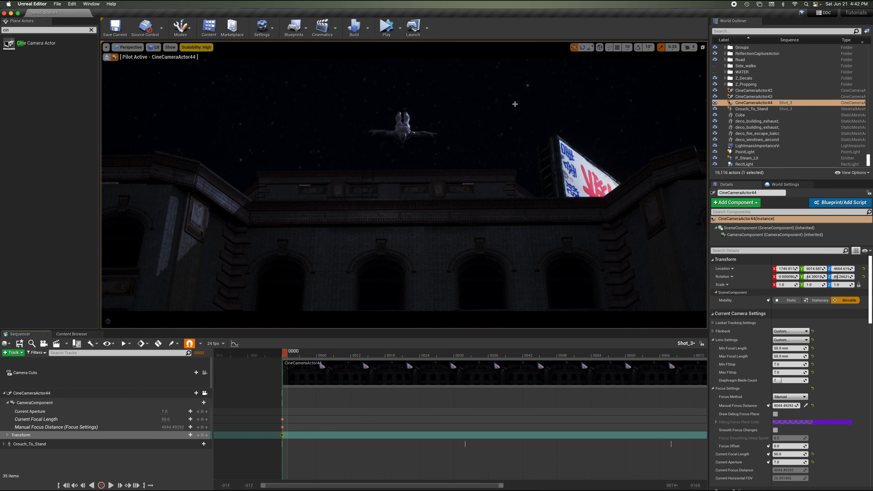
right_drag(515, 103, 518, 120)
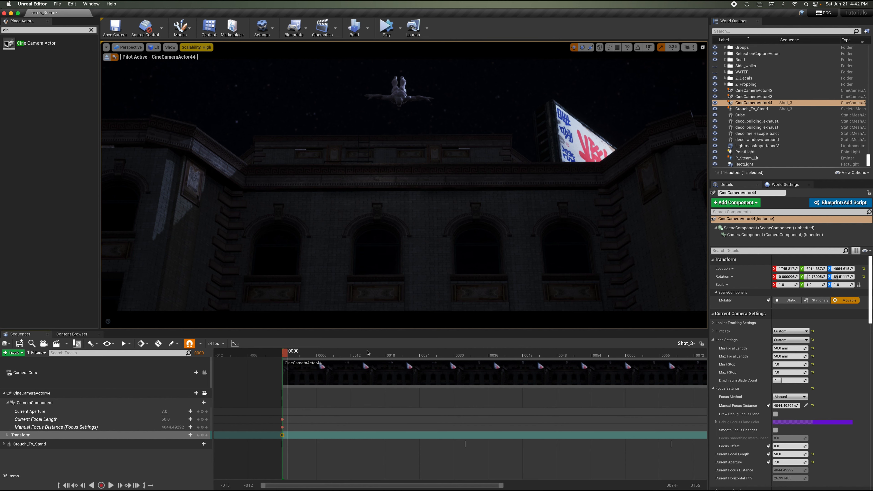
Lower CineCameraActor44 to follow the falling character at frame 0015 and key its transform there.
drag(367, 352, 332, 358)
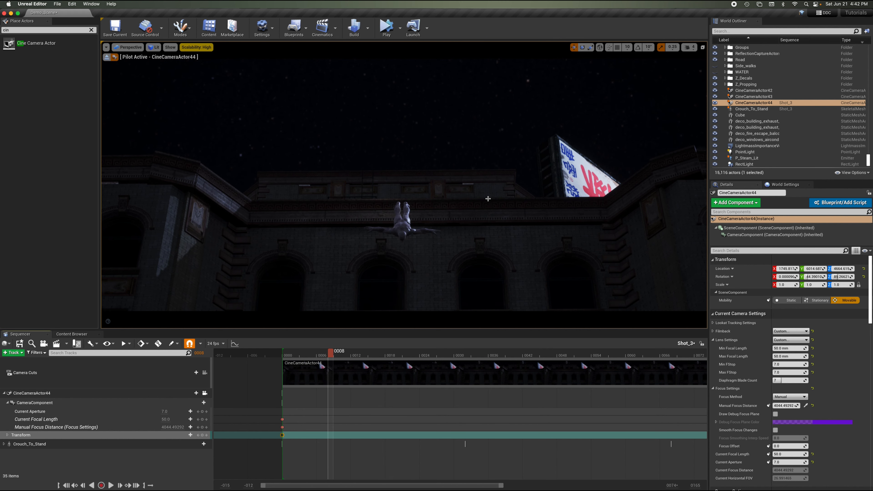
right_drag(488, 198, 488, 199)
key(q)
key(s)
key(w)
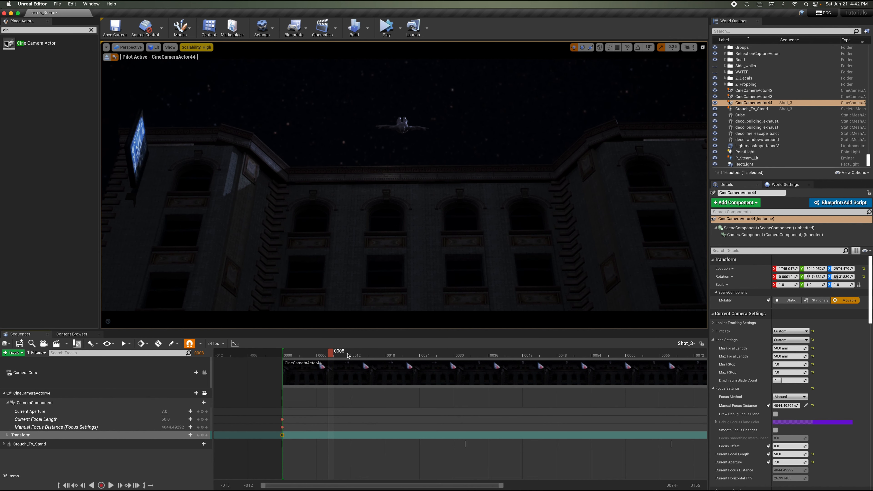
drag(349, 355, 375, 358)
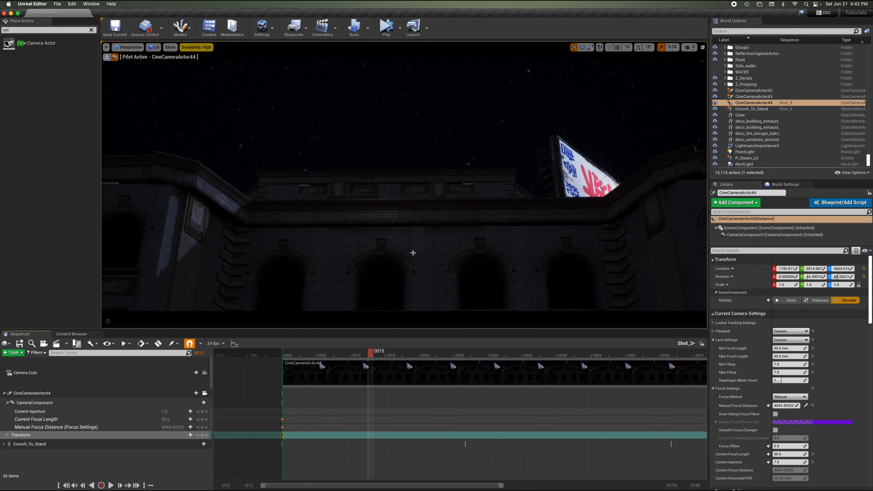
key(q)
right_drag(413, 253, 413, 253)
key(q)
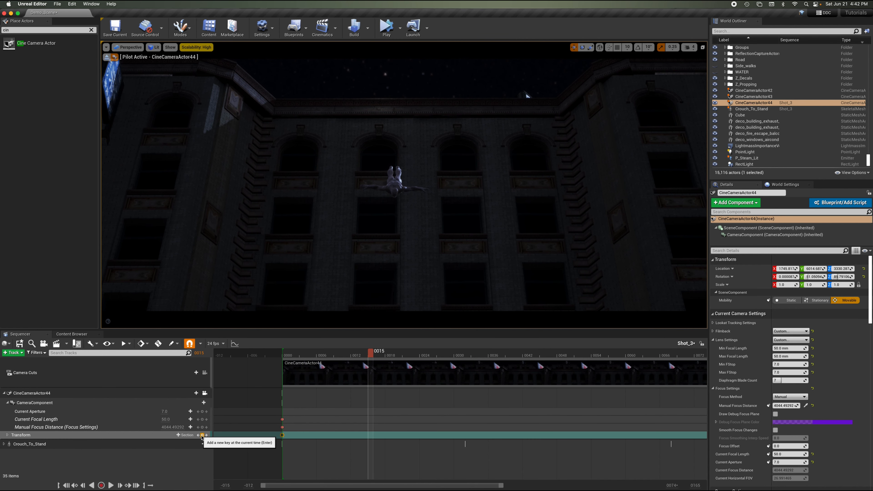
click(190, 435)
drag(374, 355, 428, 365)
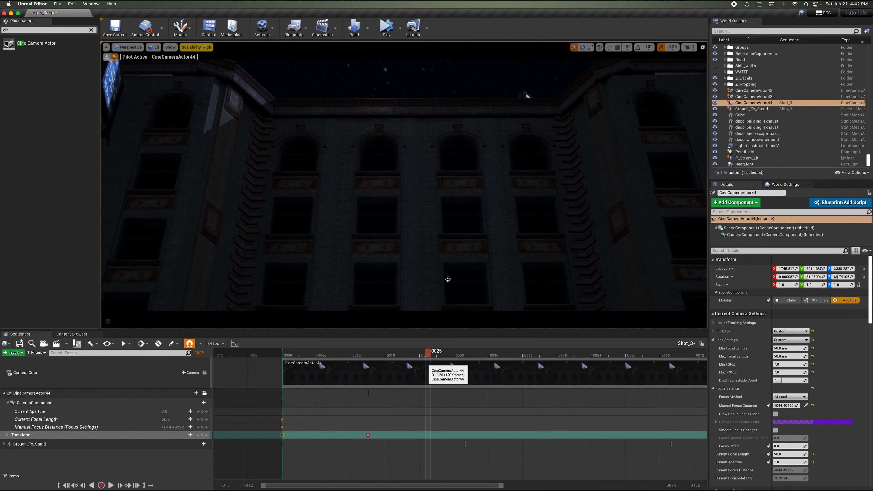
Stop piloting the camera and scrub through the character's fall to review the camera framing.
right_drag(448, 279, 447, 279)
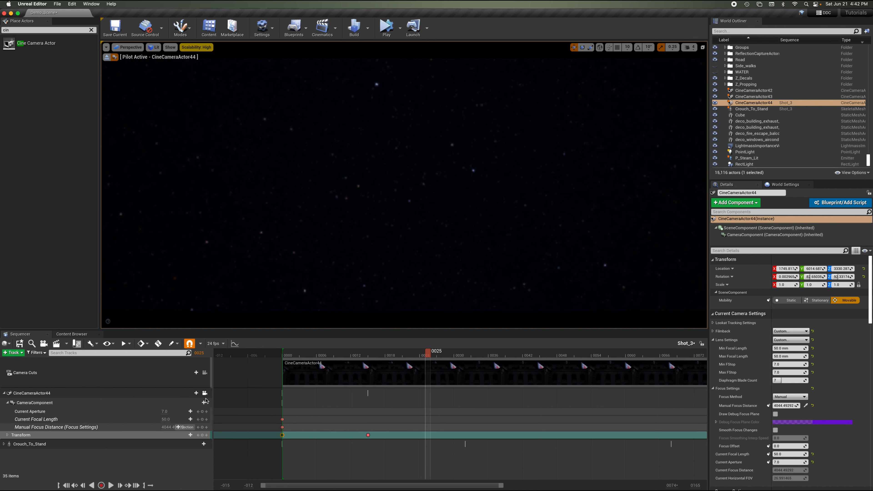
click(107, 58)
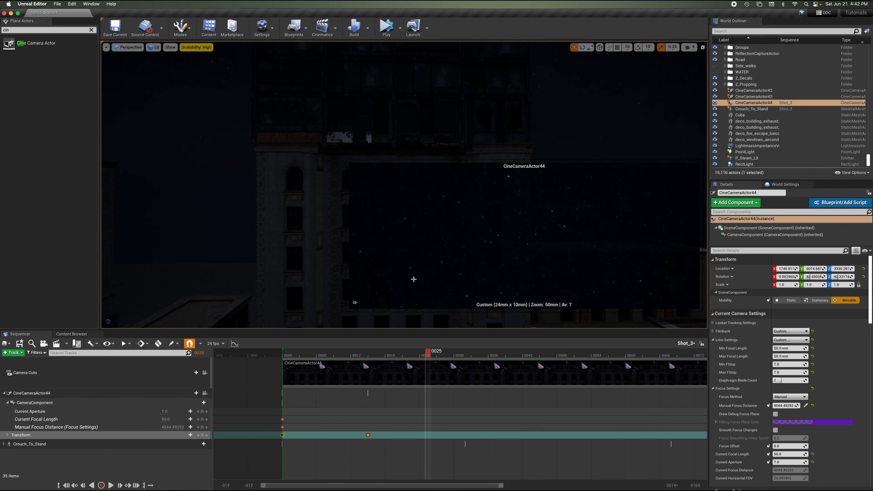
right_drag(320, 229, 320, 229)
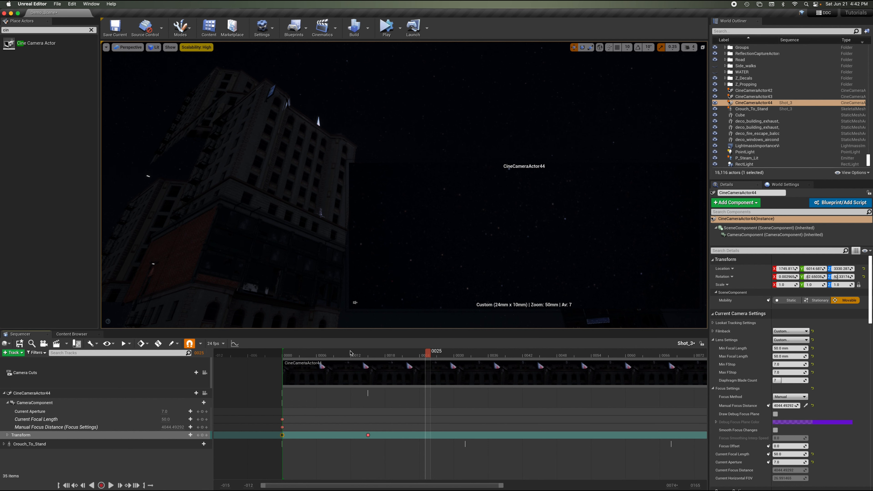
drag(350, 353, 388, 353)
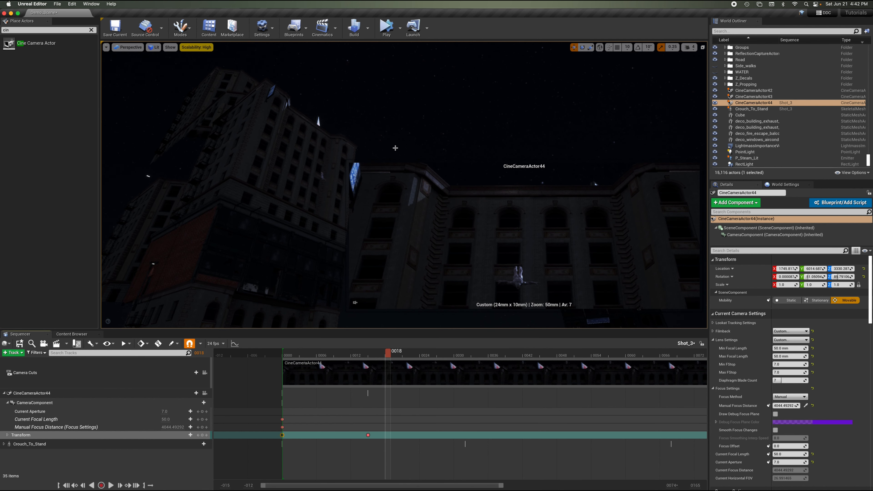
right_drag(395, 148, 395, 148)
drag(393, 355, 422, 358)
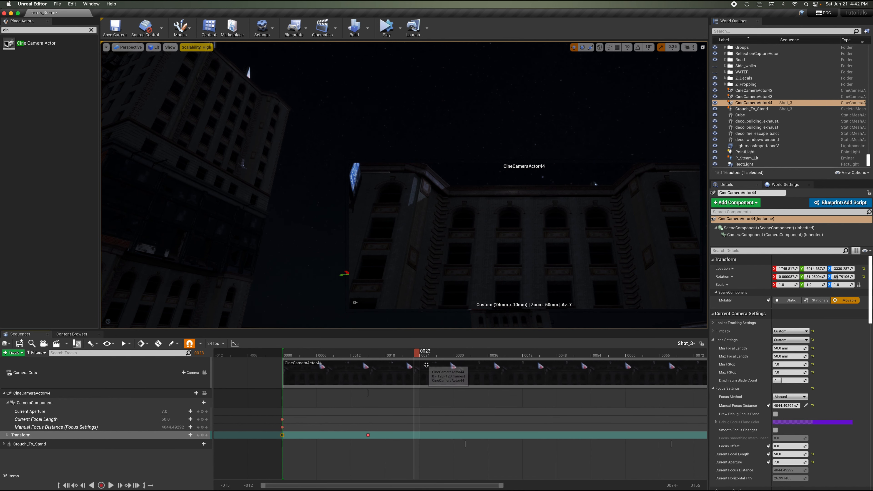
Set the sequence's playback end to about frame 0026 and move the camera's transform key to frame 0019.
drag(502, 487, 659, 486)
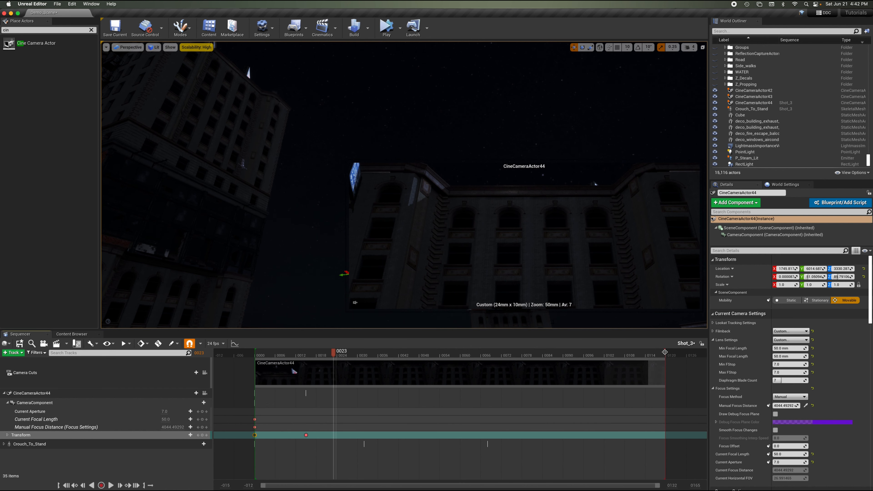
drag(665, 353, 321, 357)
drag(305, 436, 321, 437)
drag(299, 353, 321, 356)
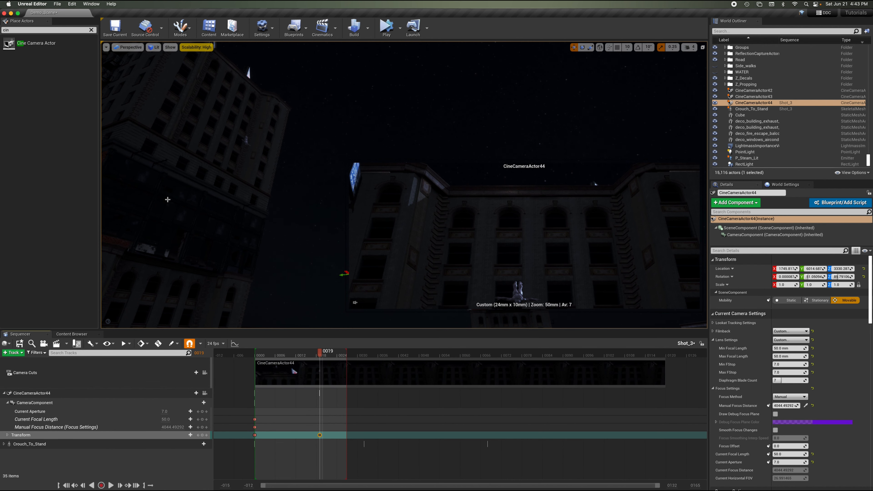
Pilot the camera toward the falling character at frame 0019, keying focal length 35 mm there and 50 mm at frame 0000.
click(205, 393)
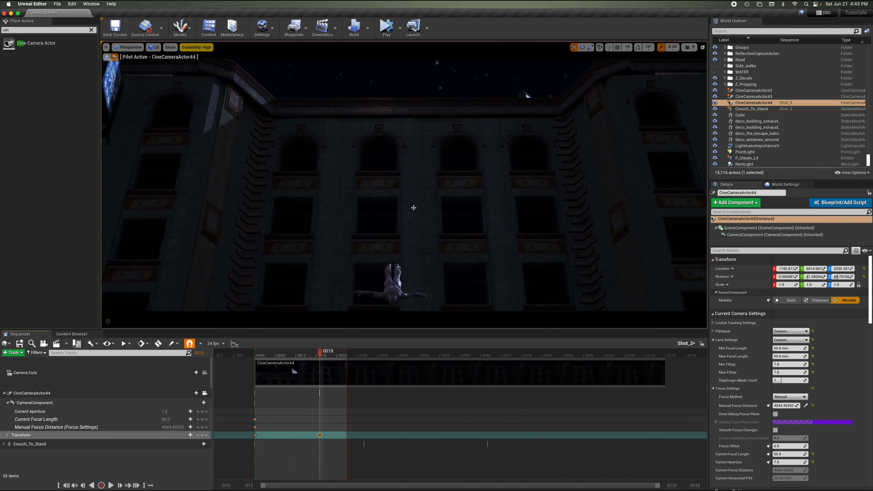
right_drag(413, 208, 413, 208)
key(q)
key(e)
key(e)
key(e)
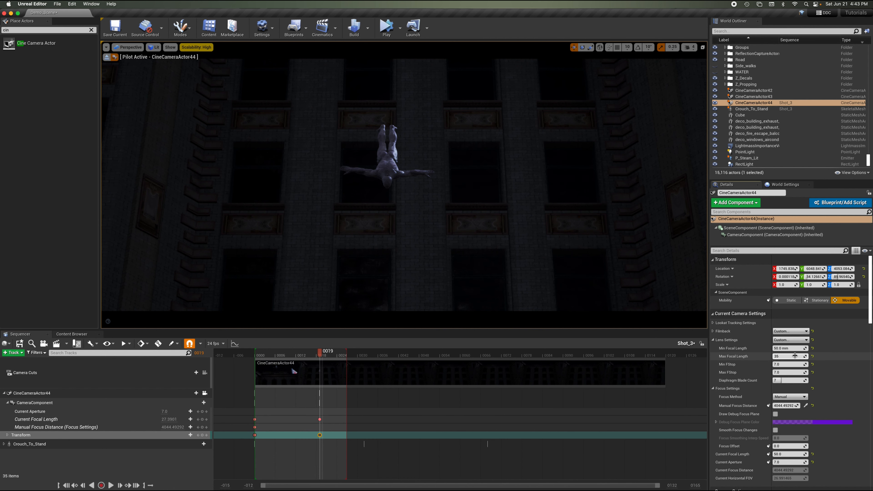
key(Return)
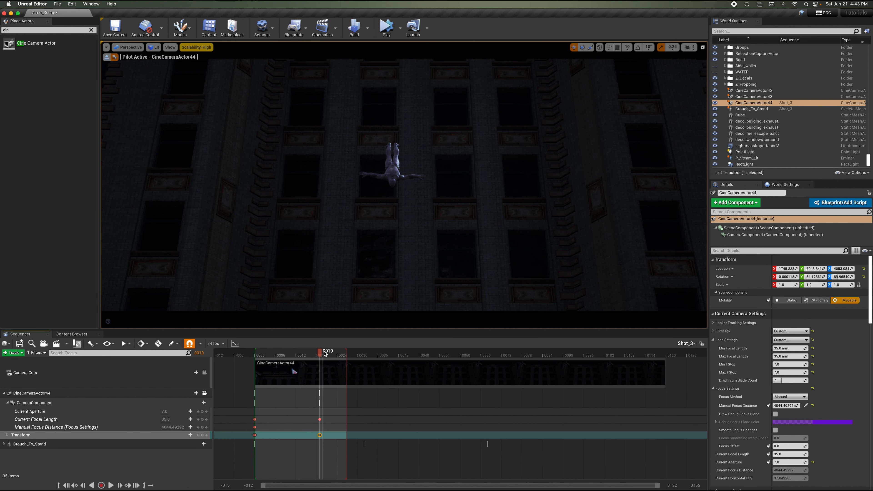
drag(319, 354, 255, 364)
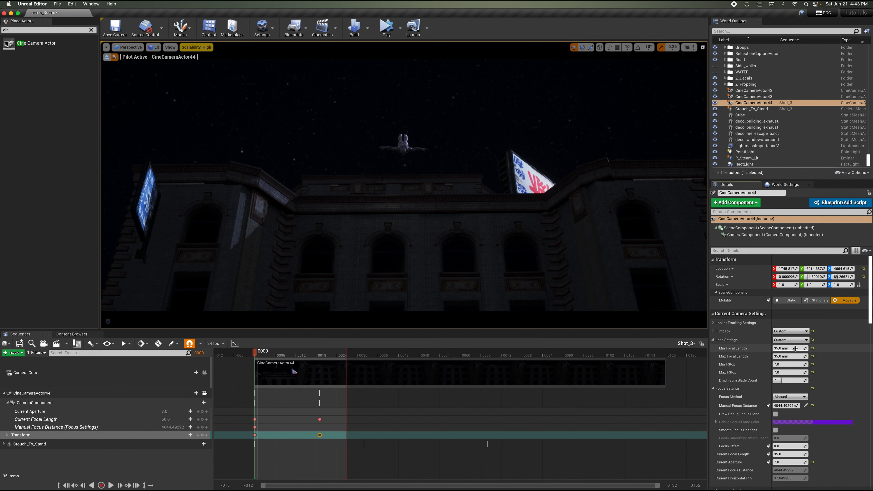
key(Return)
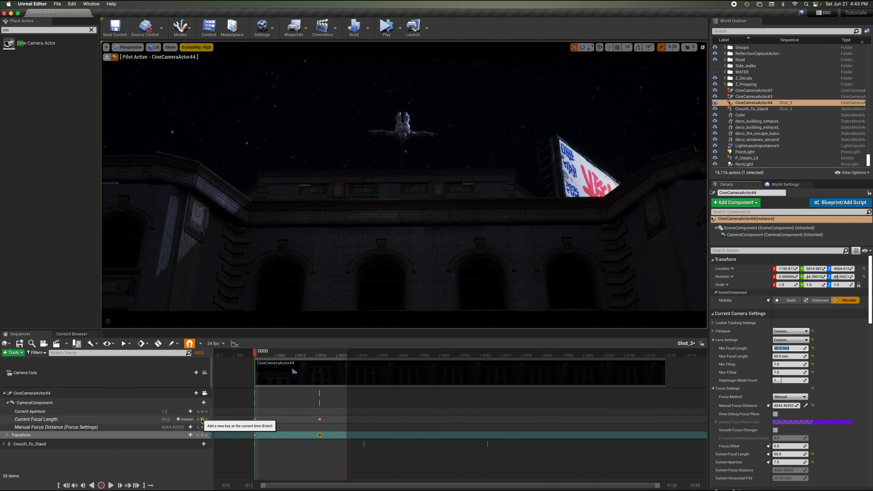
Try reframing the piloted camera on the falling character at frame 0026.
drag(272, 355, 320, 369)
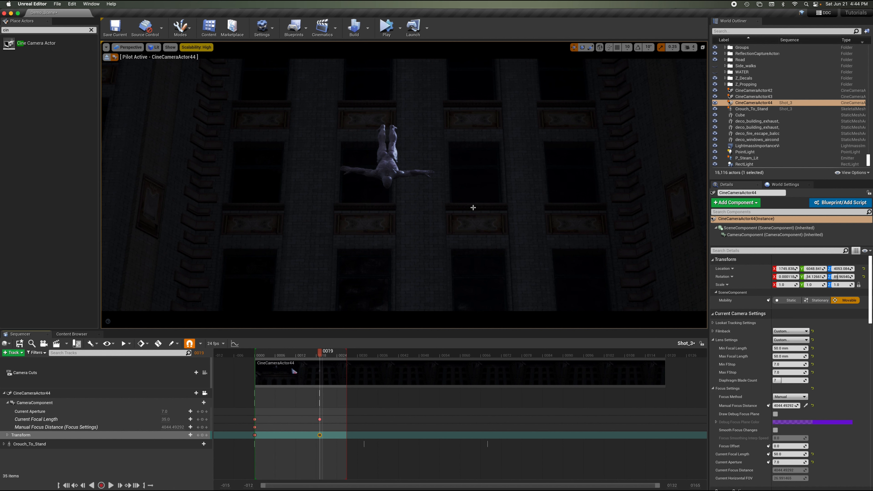
drag(327, 358, 344, 360)
right_drag(461, 179, 462, 179)
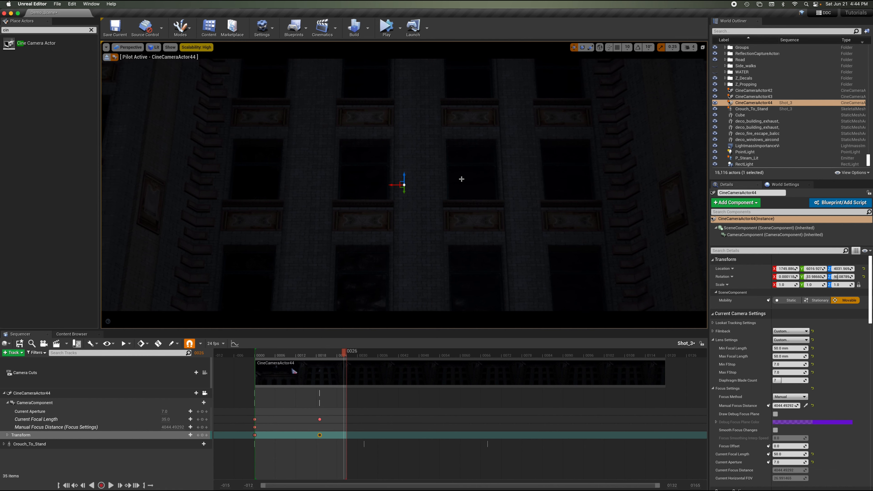
key(s)
key(q)
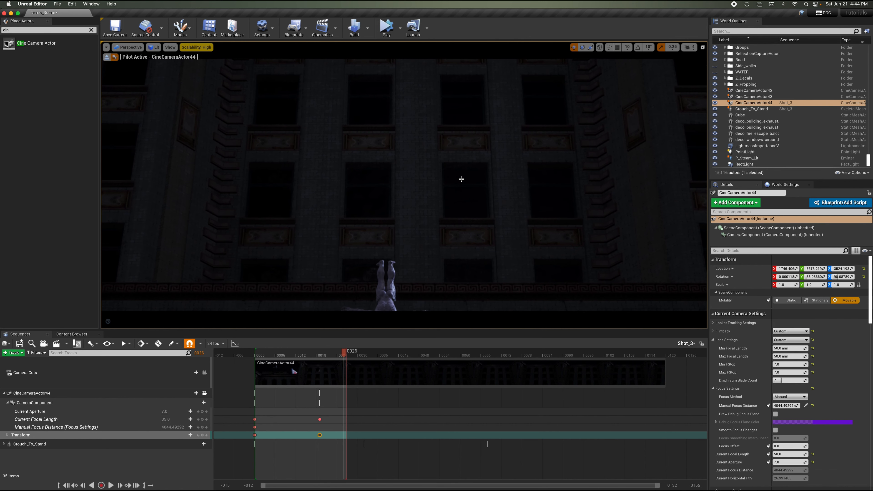
key(a)
key(e)
key(w)
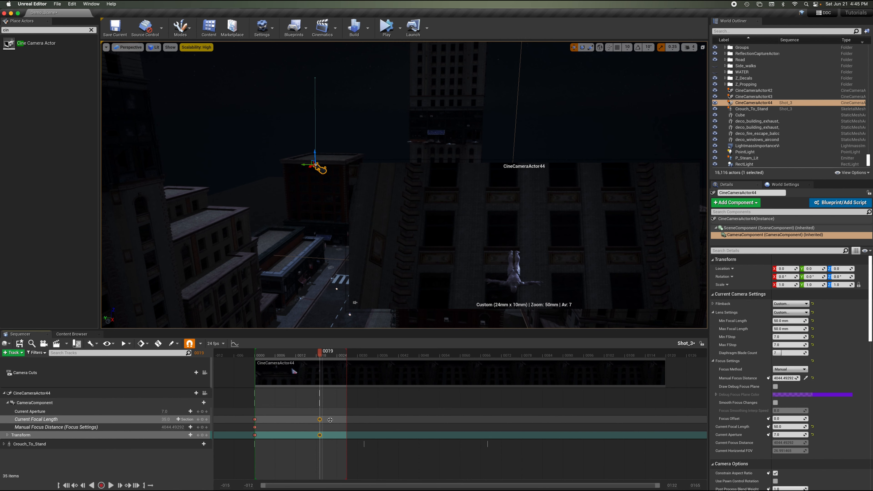
Move the camera's frame-0019 keys to about frame 0023 and play the shot through the camera from the start.
drag(321, 420, 334, 420)
key(space)
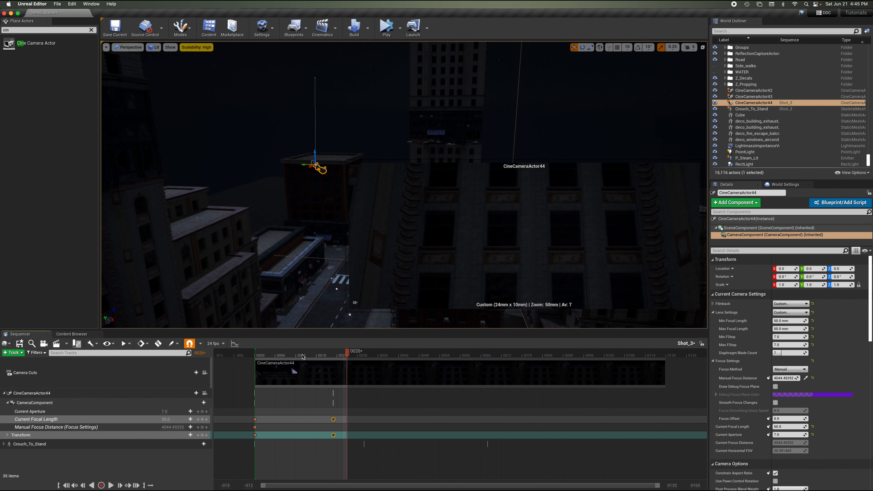
drag(314, 357, 252, 356)
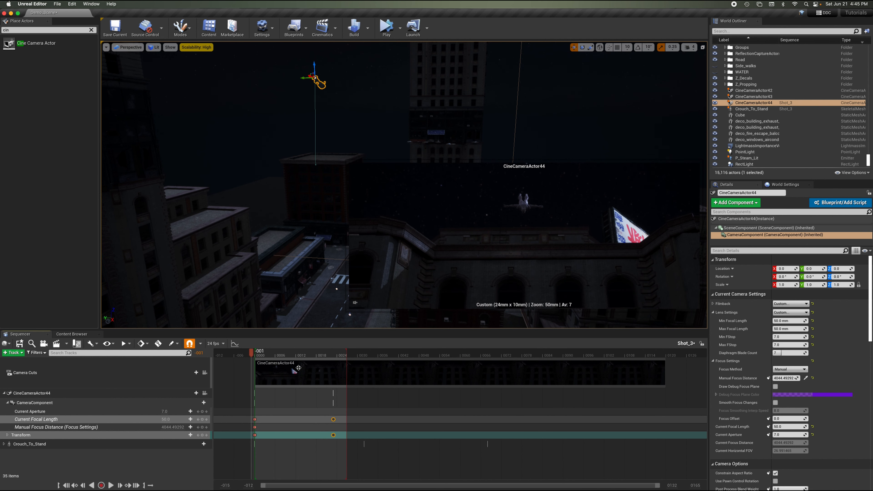
click(205, 393)
key(space)
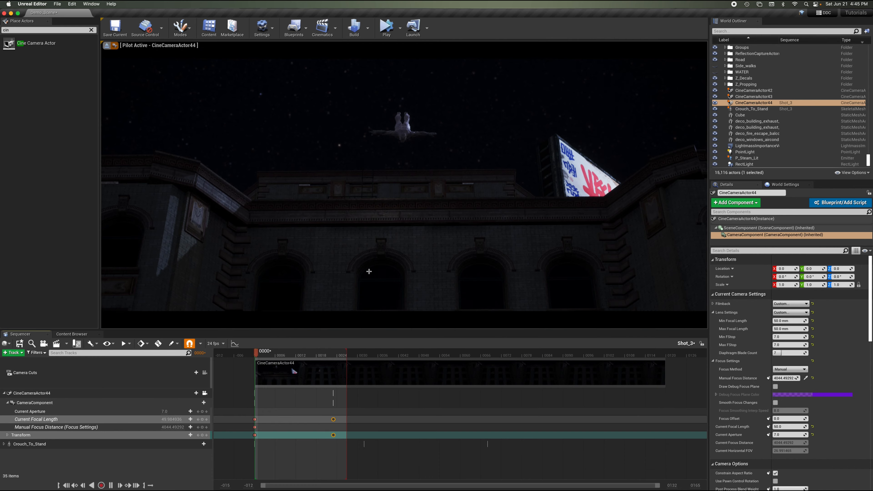
key(space)
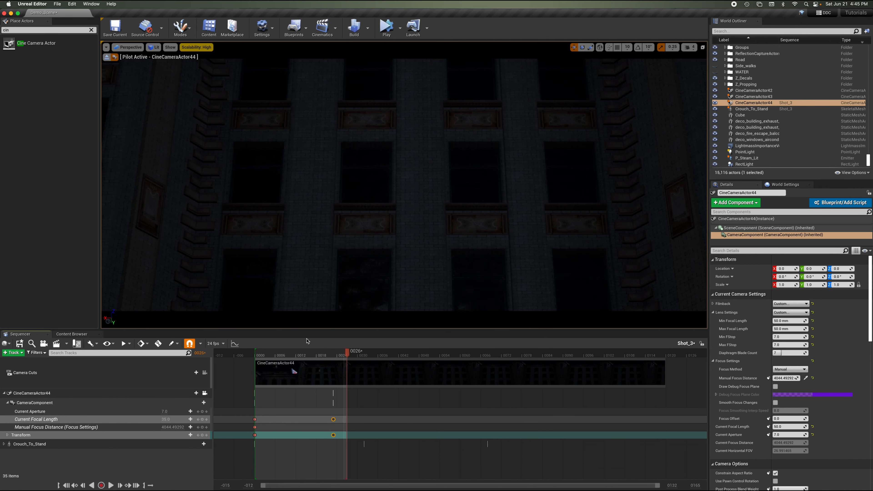
click(245, 356)
key(space)
click(258, 356)
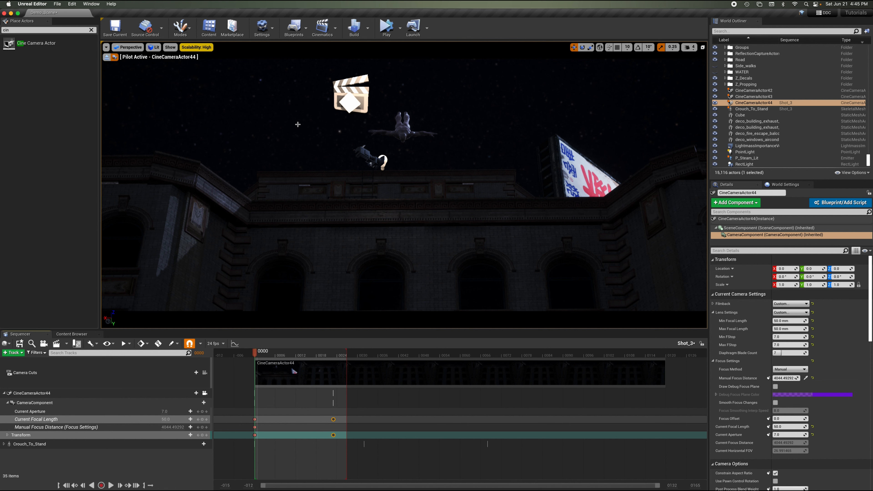
Save the current level and sequence.
click(60, 4)
click(69, 57)
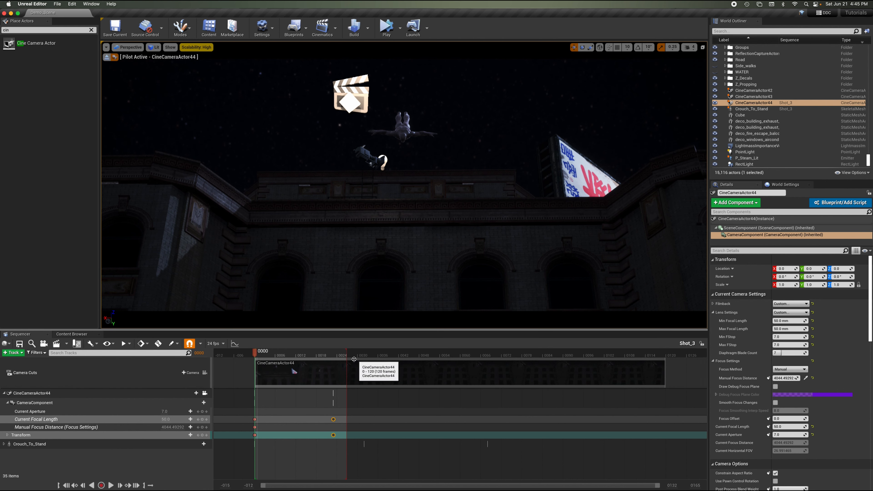
Pick the camera's manual focus distance on the character and key it at frames 0000 and 0023.
drag(303, 356, 257, 375)
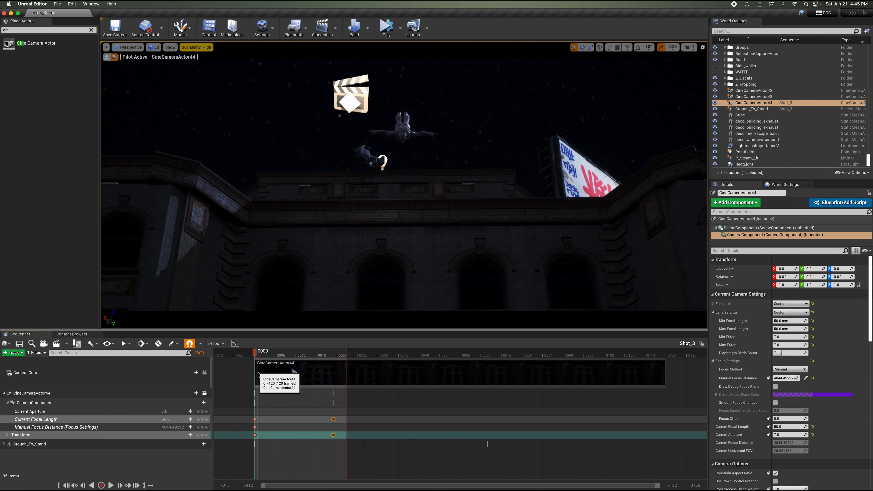
drag(258, 373, 258, 374)
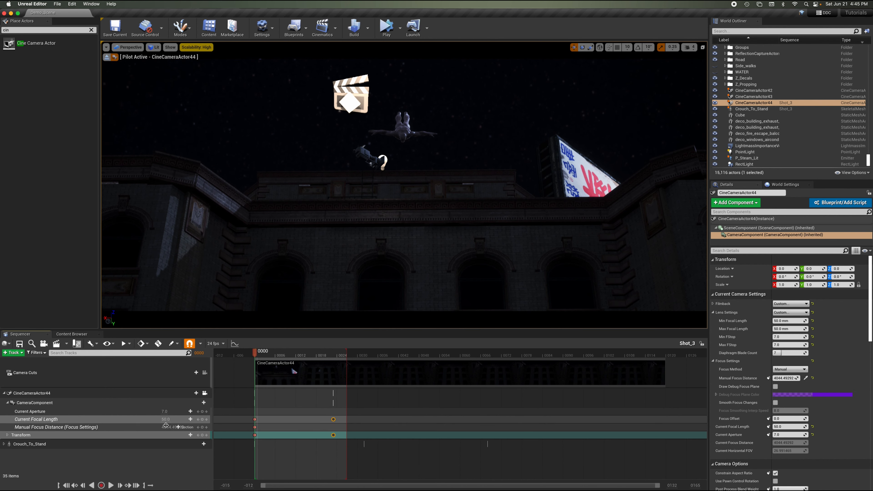
click(803, 378)
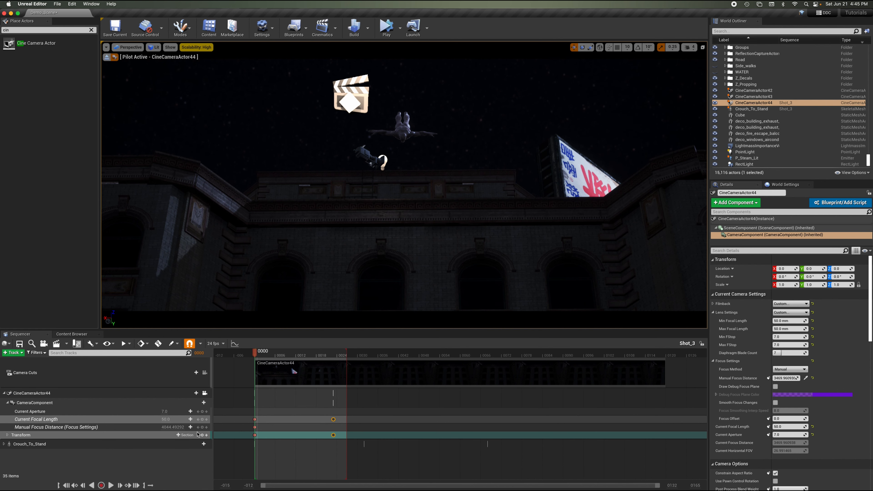
click(202, 427)
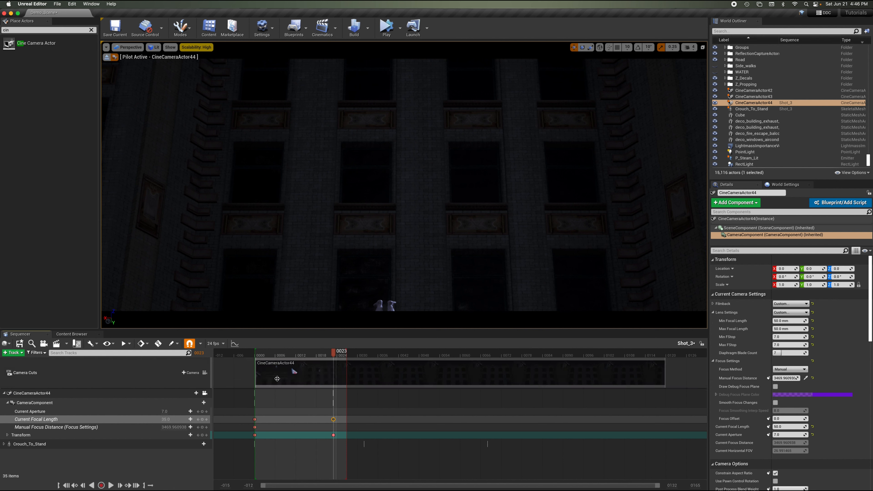
click(806, 378)
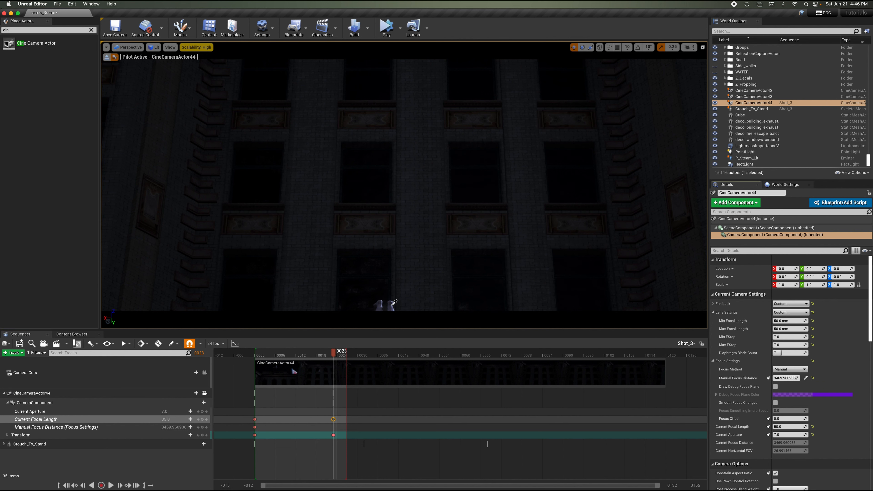
click(202, 427)
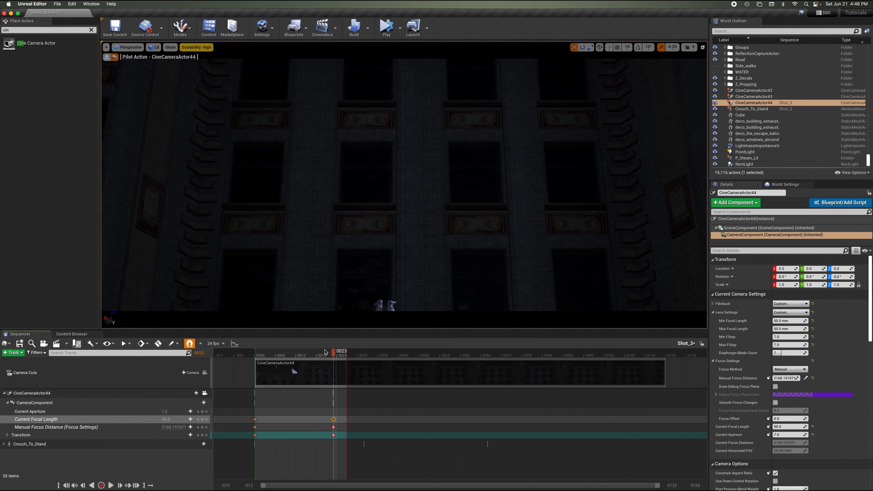
Return to the sequence start and save the current level again.
drag(293, 355, 254, 356)
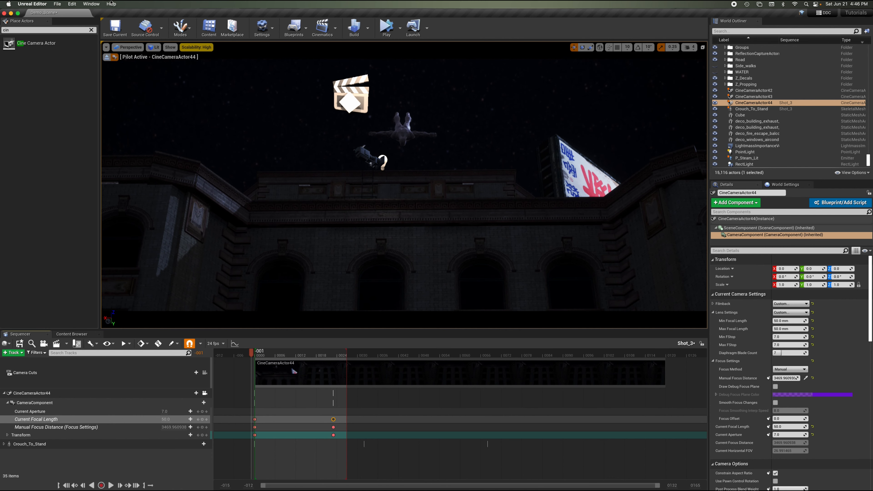
click(57, 3)
click(70, 54)
Stop piloting and scrub to frames 0007 and 0012 to check the camera's focus on the character.
drag(267, 355, 279, 355)
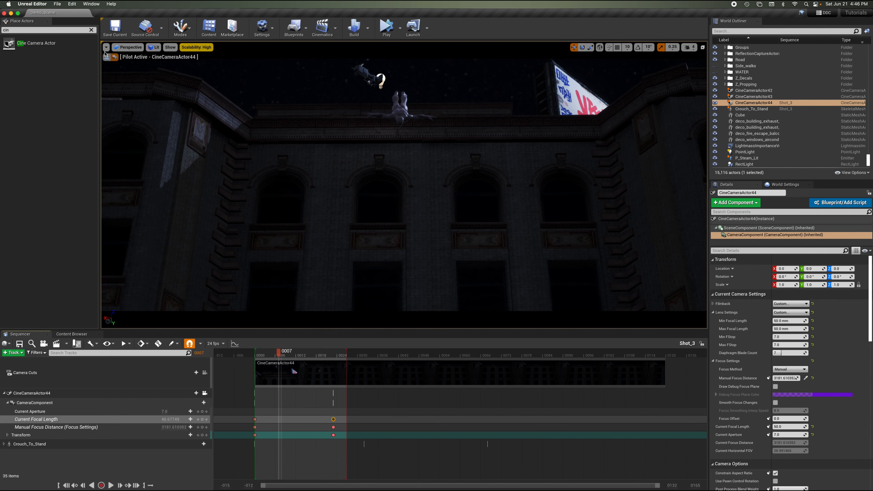
click(115, 58)
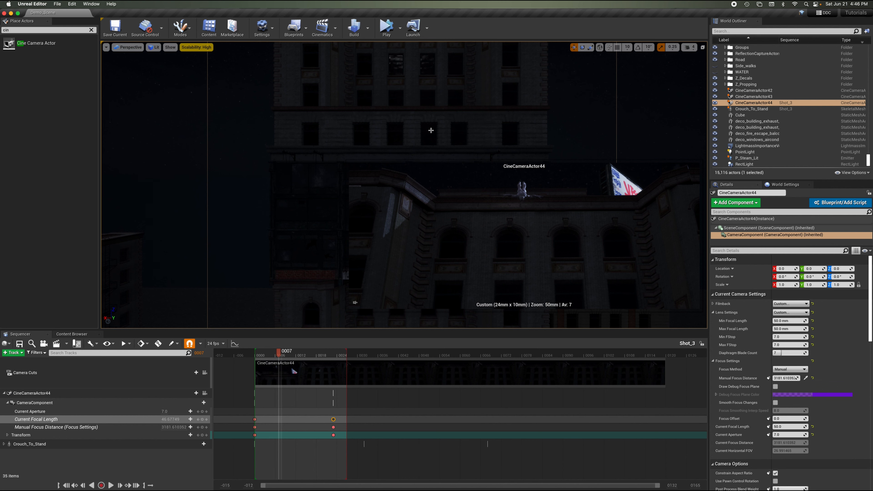
right_drag(431, 101, 431, 100)
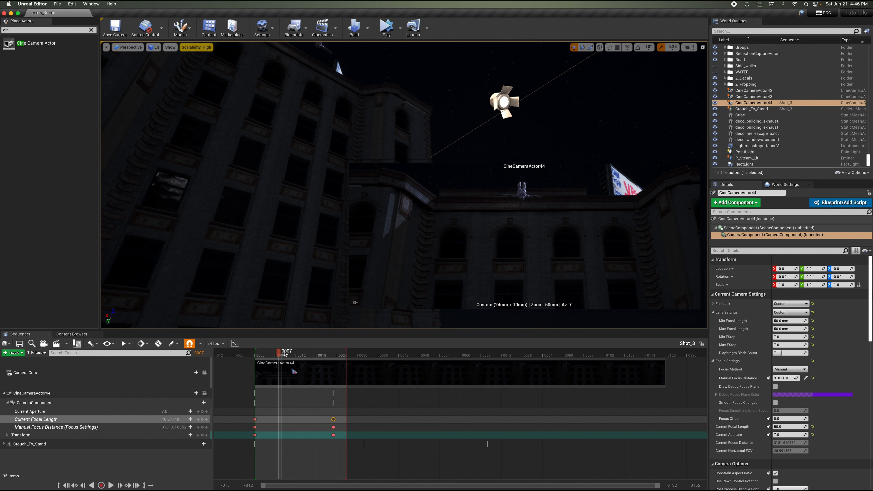
mouse_move(285, 354)
mouse_down()
mouse_move(311, 359)
mouse_move(284, 361)
mouse_move(298, 364)
mouse_up()
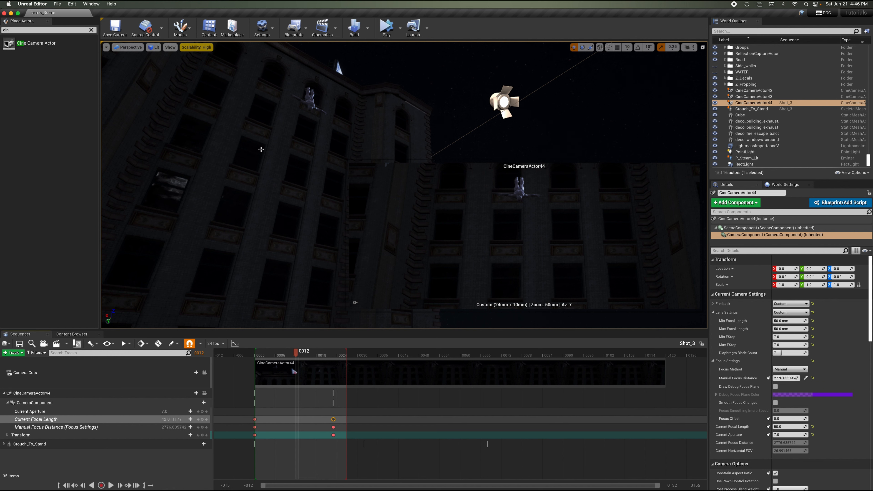
Search the Realistic_Starter_VFX_Pack_Vol2 folder for "explo" and place P_Explosion_Big_B on the building facade.
click(71, 334)
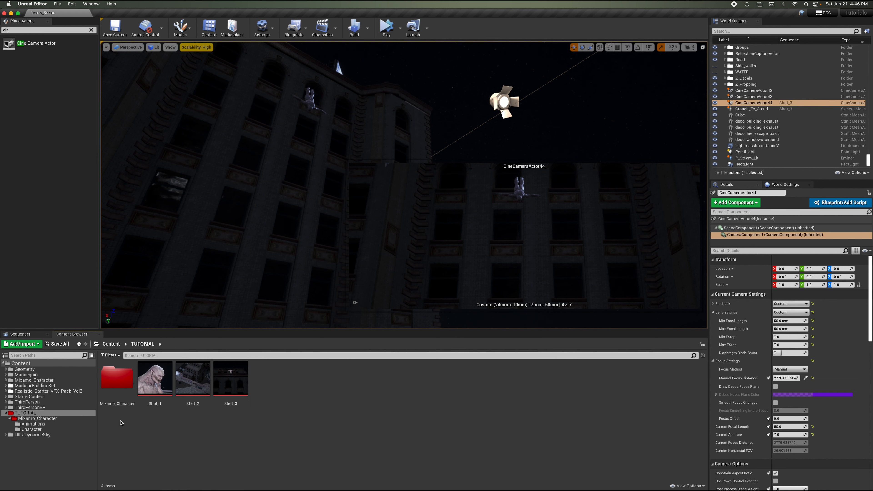
click(72, 393)
click(160, 355)
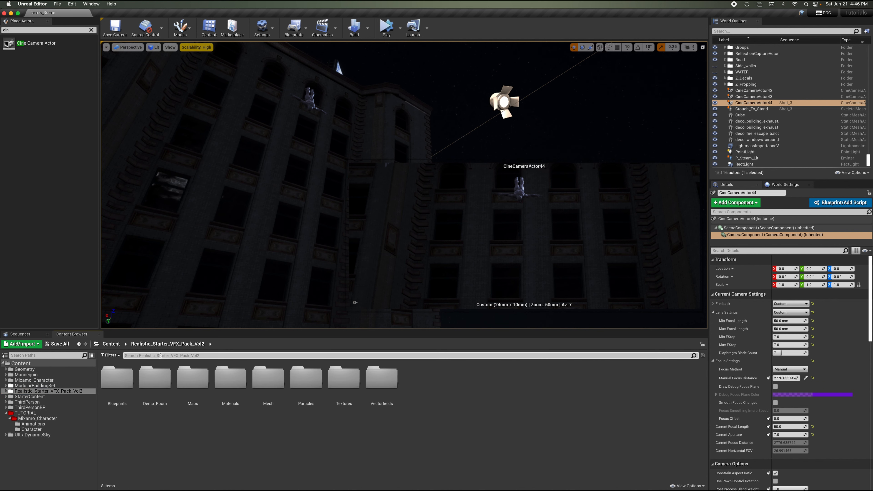
text(explo)
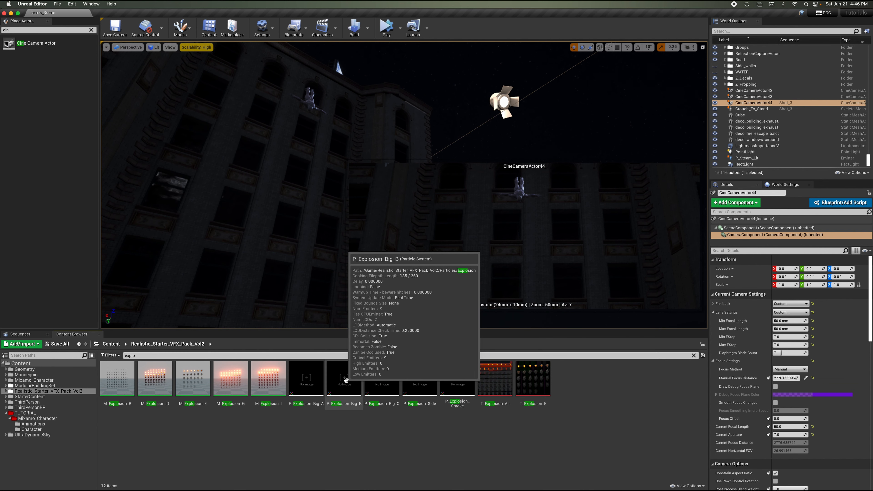
drag(345, 380, 249, 151)
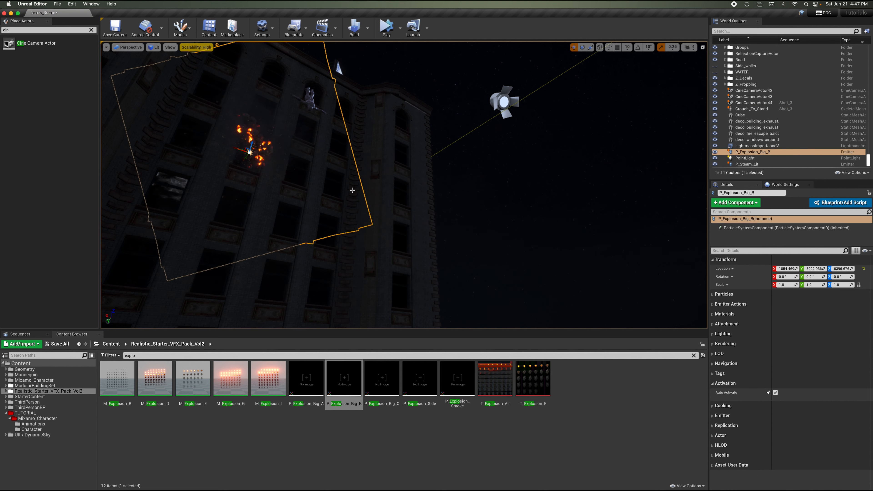
Rotate the P_Explosion_Big_B emitter about its Z axis and turn off its Auto Activate option.
mouse_move(842, 279)
mouse_down()
mouse_move(850, 277)
mouse_move(835, 277)
mouse_up()
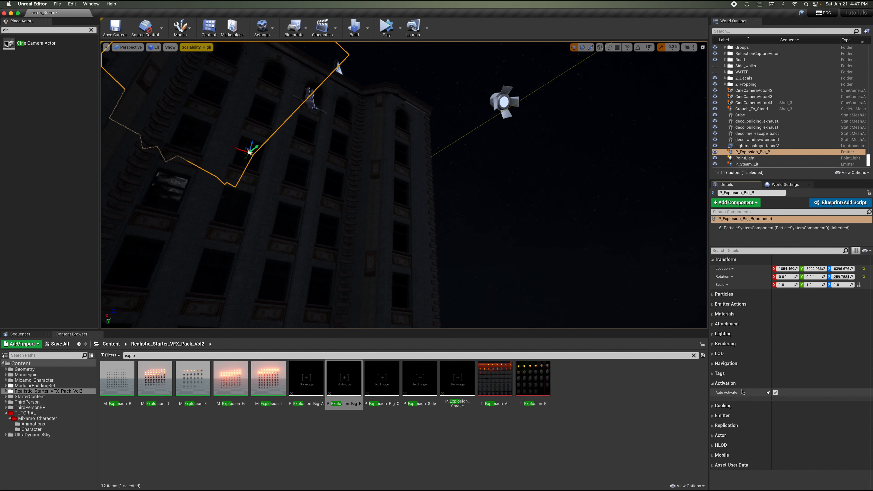
click(775, 393)
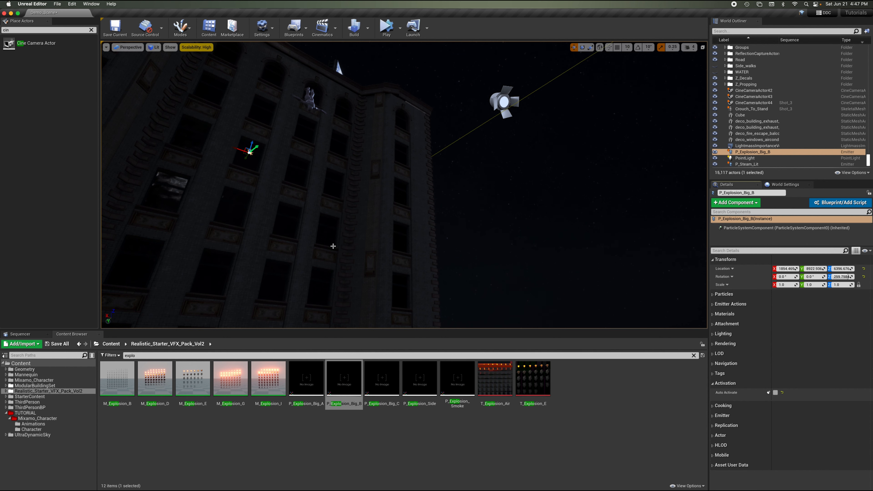
Pilot the Shot_3 camera at frame 0012 and raise the explosion higher up the facade along the character's fall.
click(21, 334)
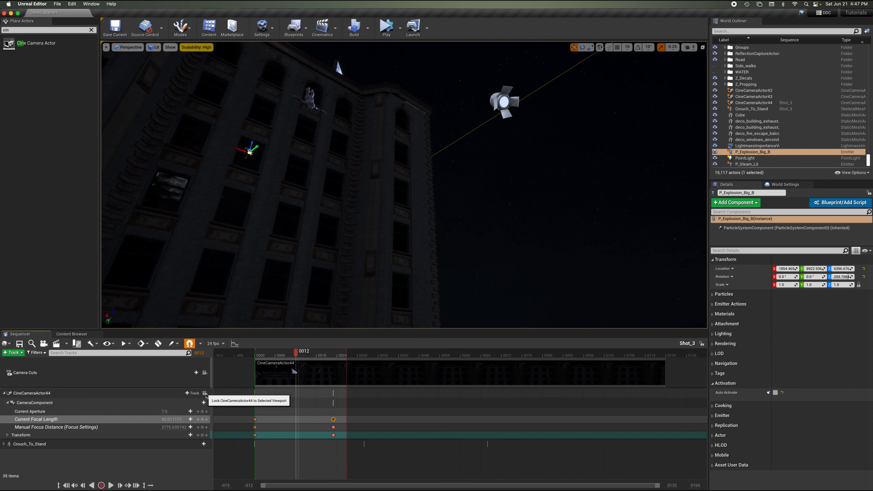
click(205, 393)
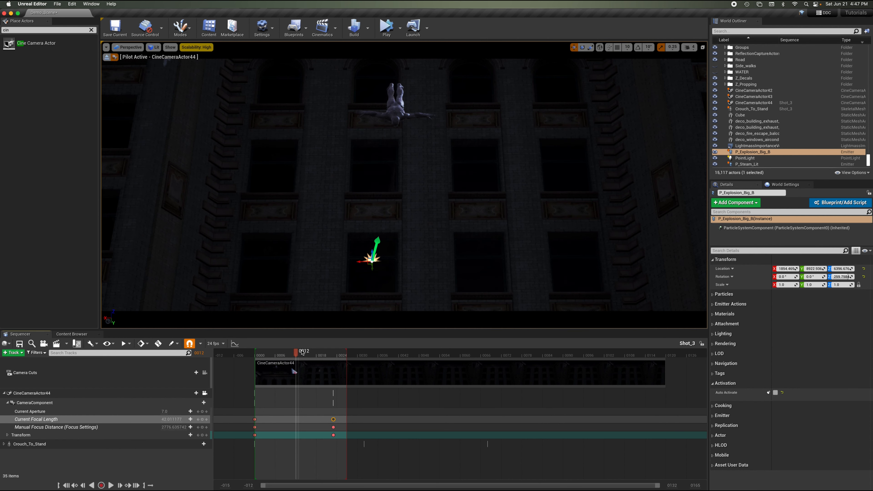
drag(312, 353, 331, 355)
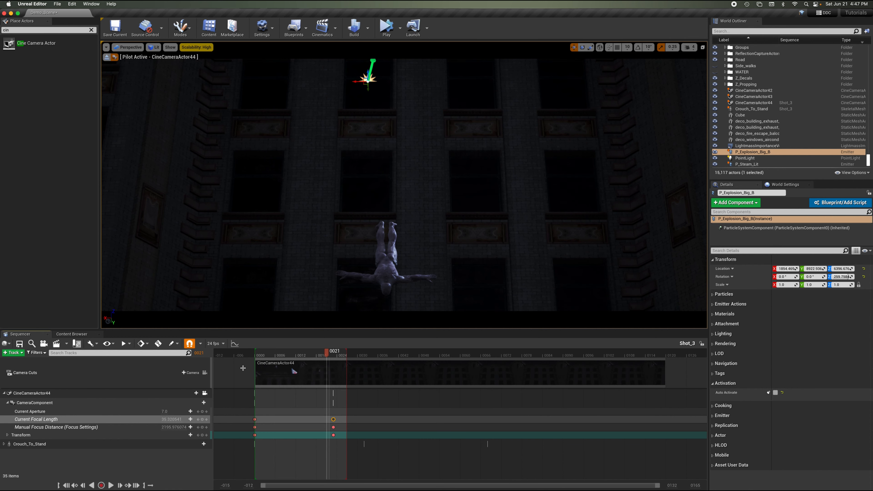
mouse_move(302, 354)
mouse_down()
mouse_move(277, 357)
mouse_move(306, 359)
mouse_move(298, 359)
mouse_up()
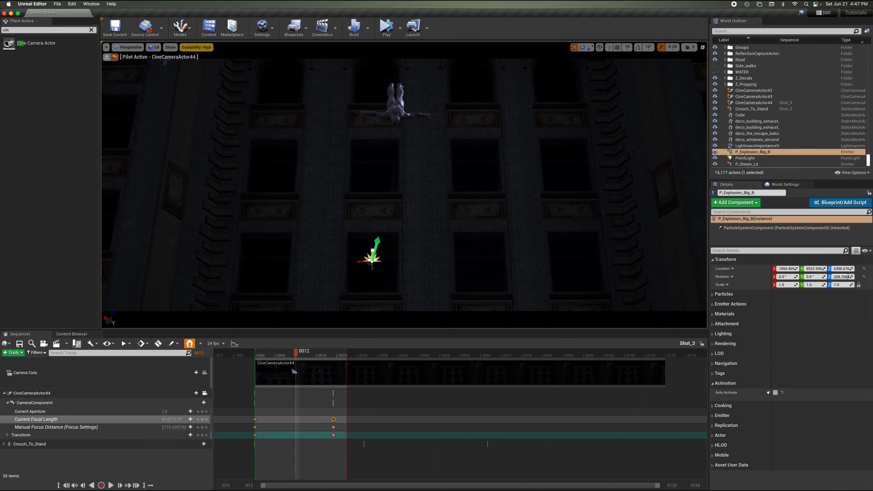
drag(375, 247, 377, 154)
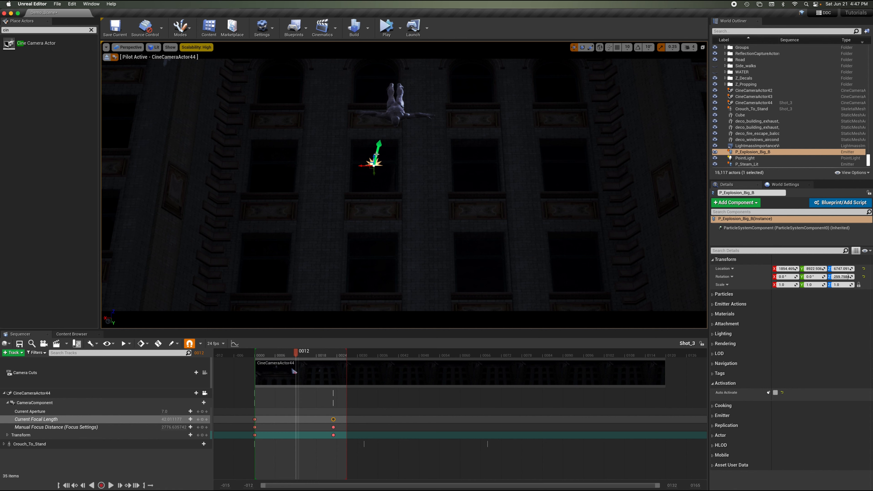
Scrub to frames 0019 and 0016 to check the explosion's placement, then stop piloting the camera.
drag(303, 357, 322, 361)
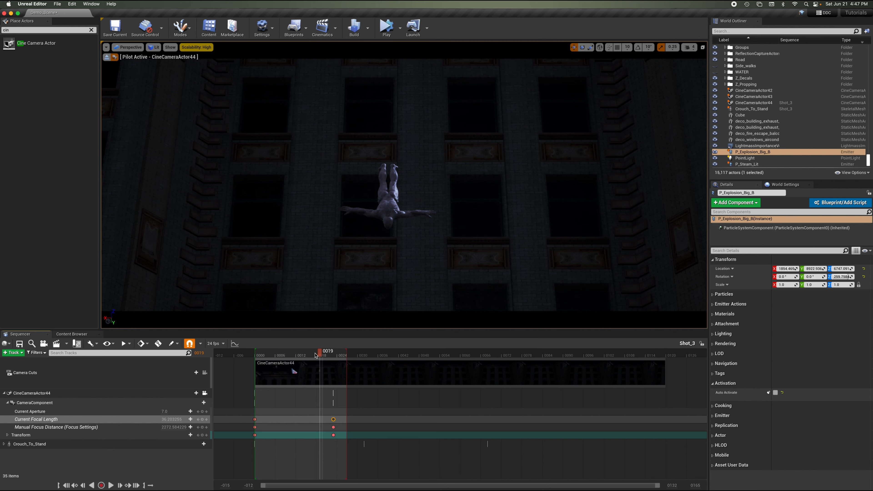
drag(316, 355, 312, 356)
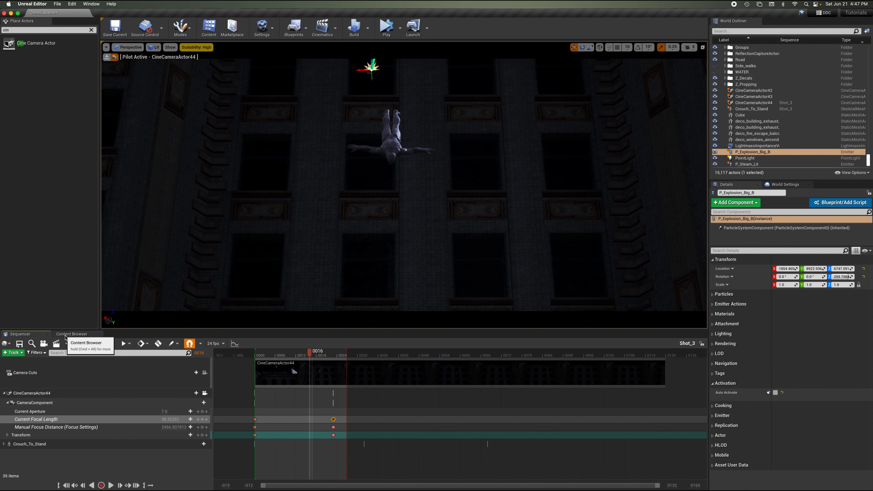
click(109, 58)
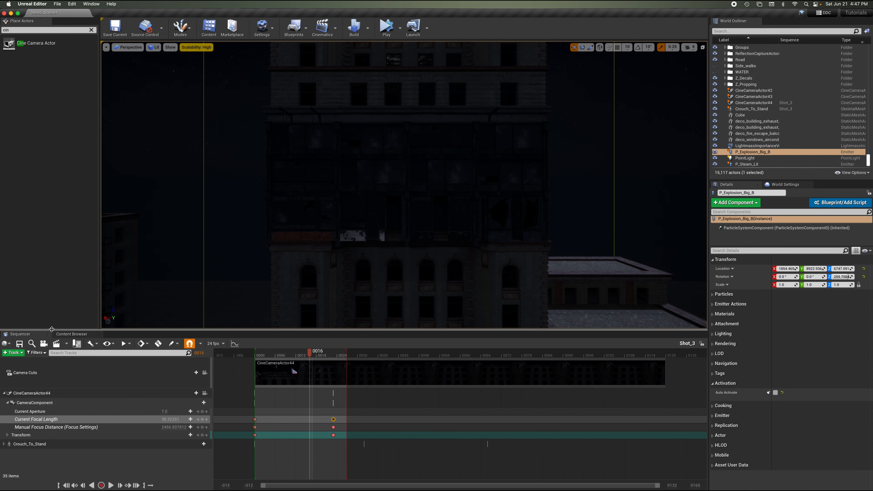
Place P_Explosion_Big_C near the falling character, undo three times and delete it.
click(72, 334)
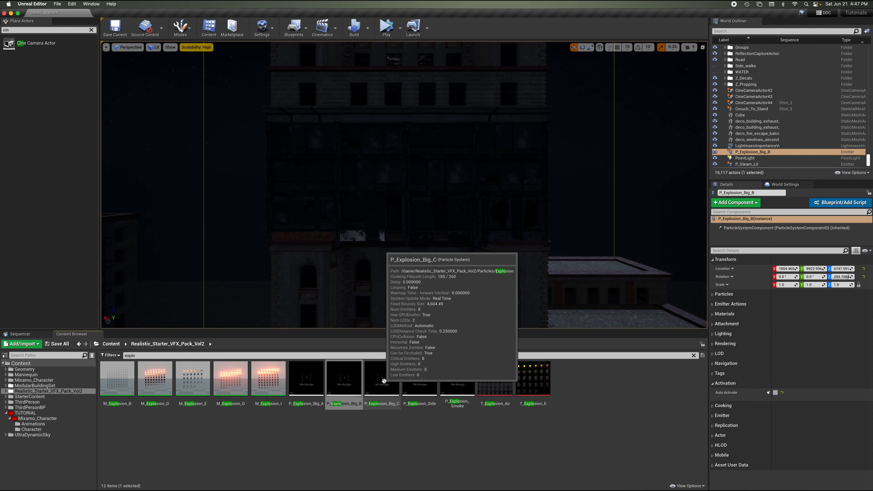
right_drag(445, 130, 445, 130)
key(w)
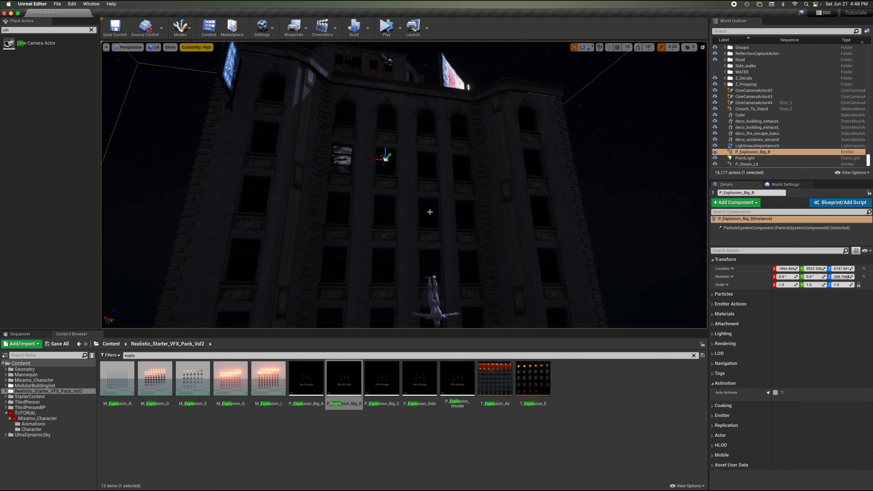
drag(382, 378, 431, 267)
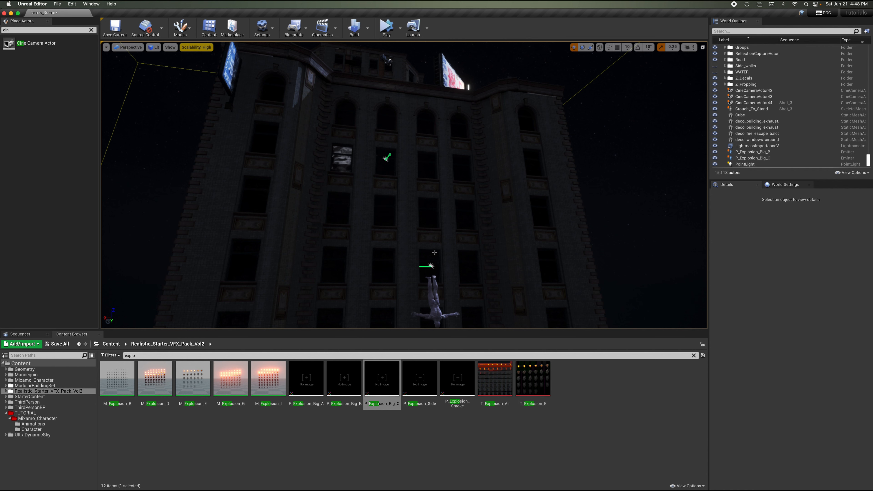
key(Escape)
click(431, 266)
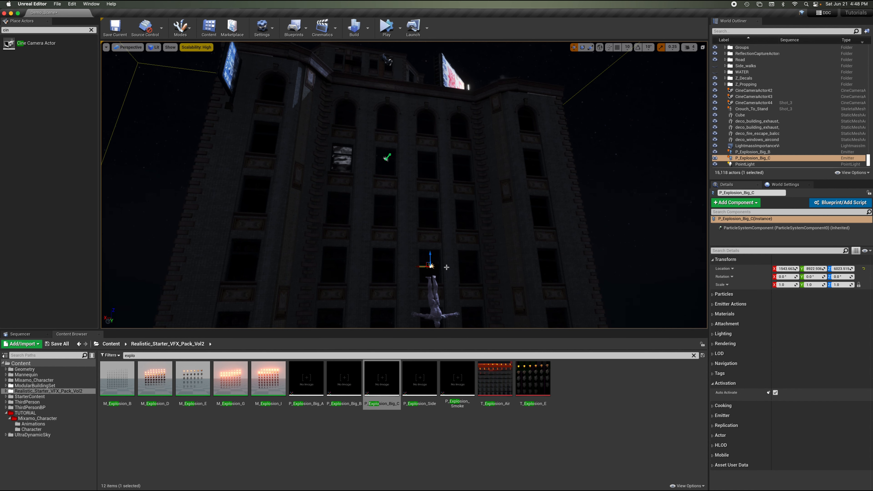
key(super+z)
key(super+z)
key(super+z)
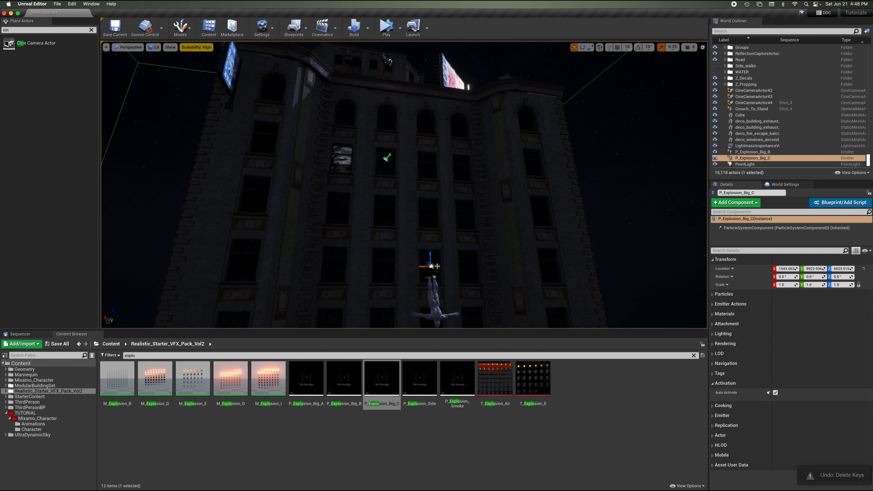
key(Delete)
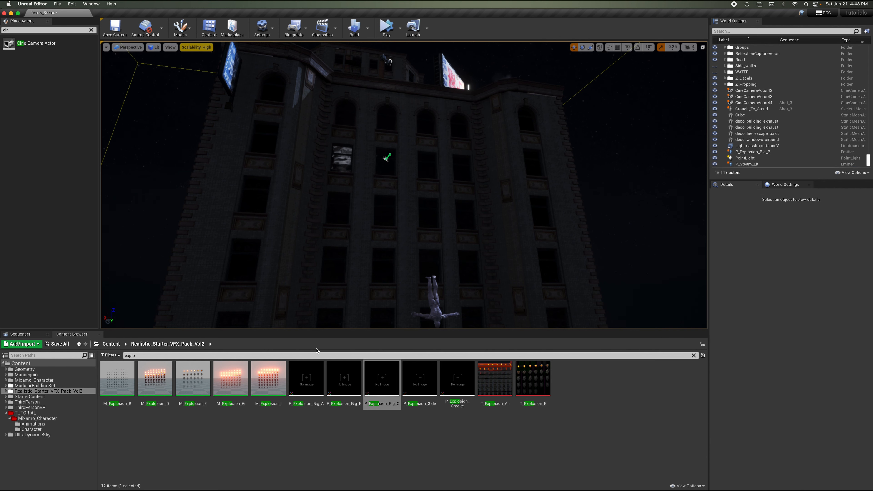
Place P_Explosion_Big_A beside the falling character and rotate it about its Z axis.
drag(306, 379, 434, 260)
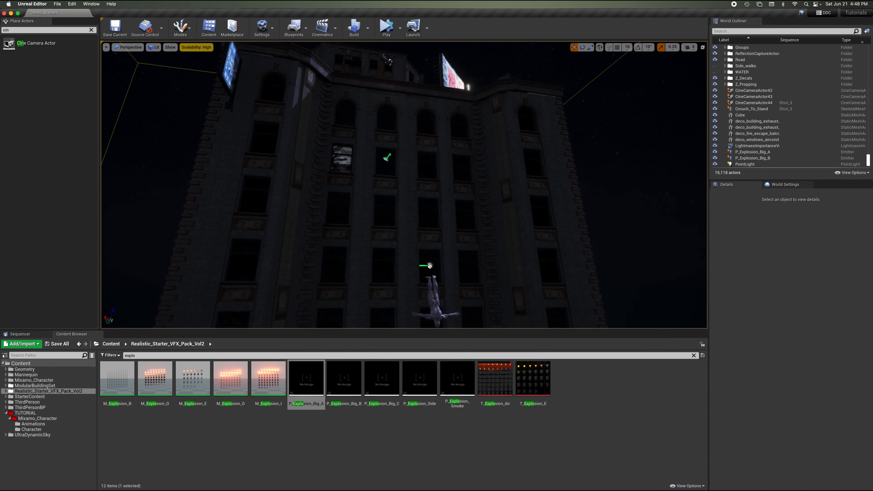
click(430, 266)
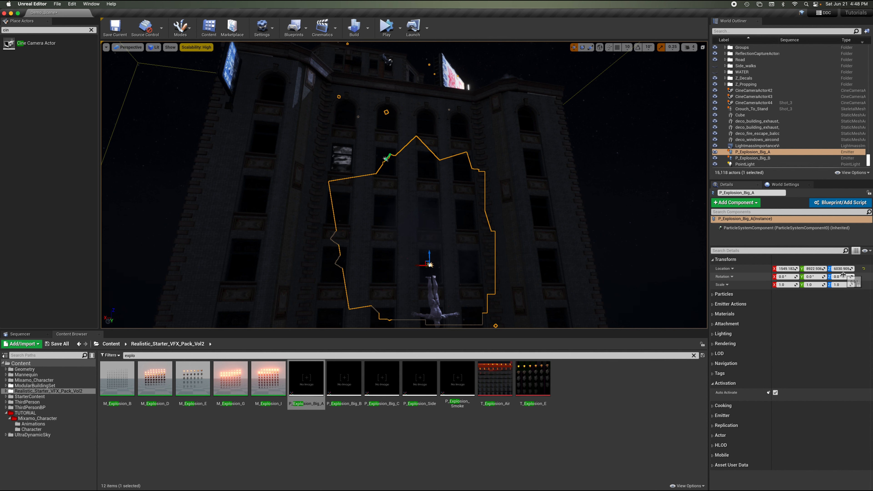
mouse_move(843, 274)
mouse_down()
mouse_move(863, 274)
mouse_move(840, 276)
mouse_up()
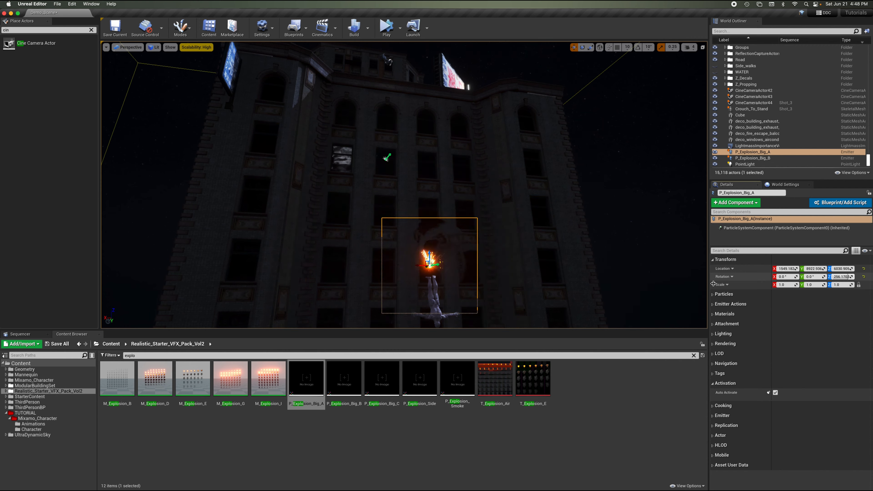
right_drag(579, 244, 579, 244)
Turn off Auto Activate for P_Explosion_Big_A.
key(w)
key(s)
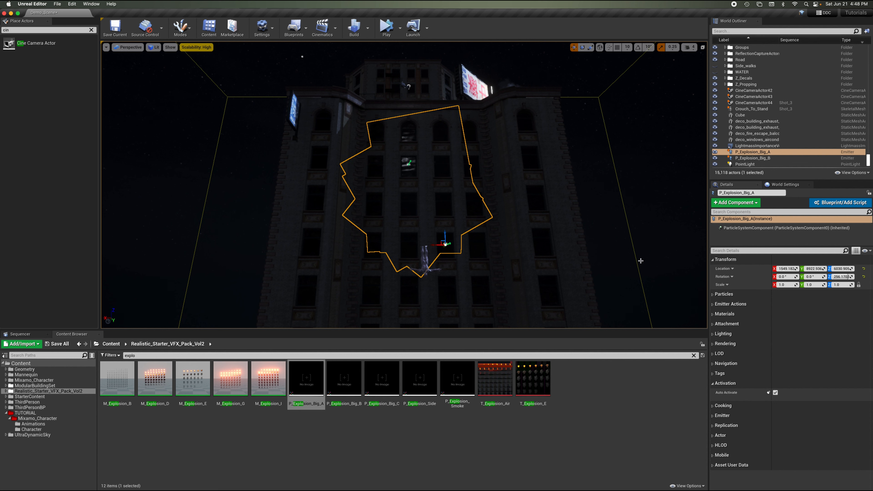
click(776, 392)
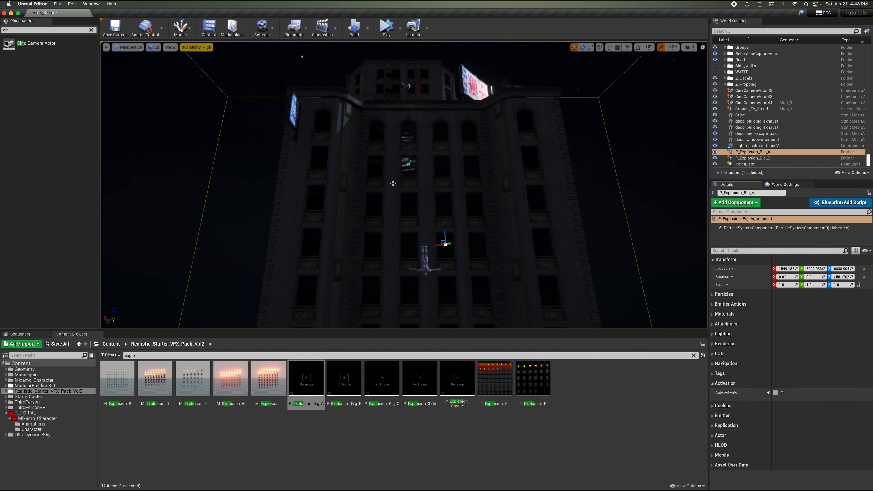
Save the current level.
click(57, 4)
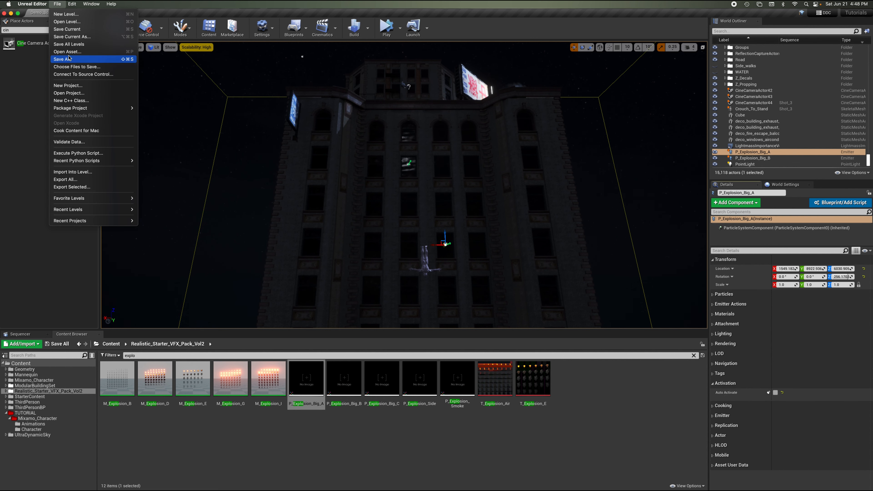
click(67, 29)
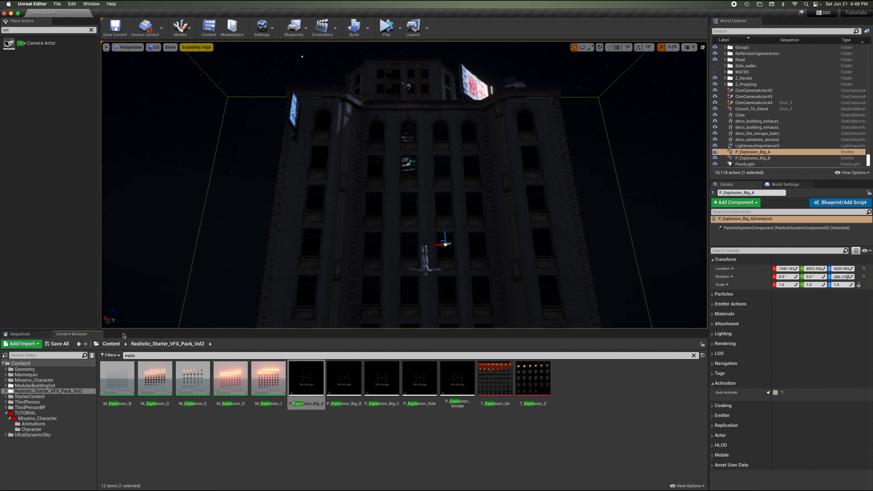
Pilot the camera at frame 0014, select P_Explosion_Big_B and add it as a track to the Shot_3 sequence.
click(34, 334)
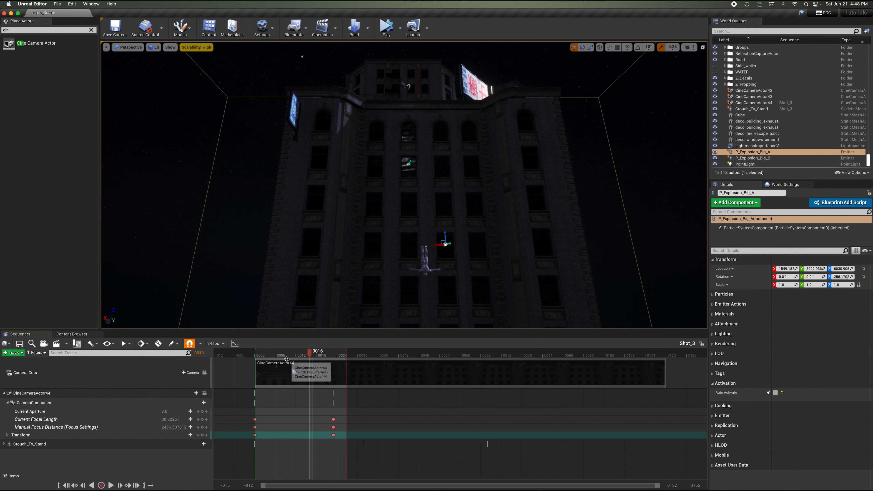
drag(279, 354, 261, 355)
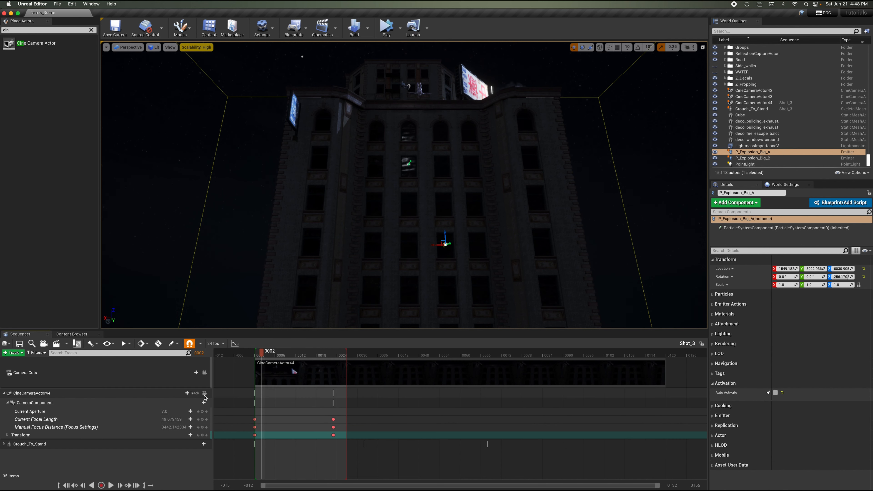
click(204, 373)
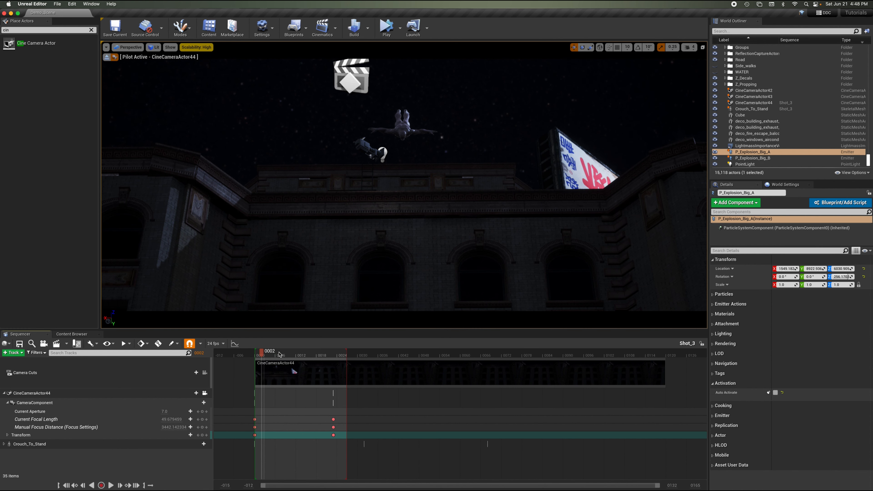
drag(279, 355, 303, 361)
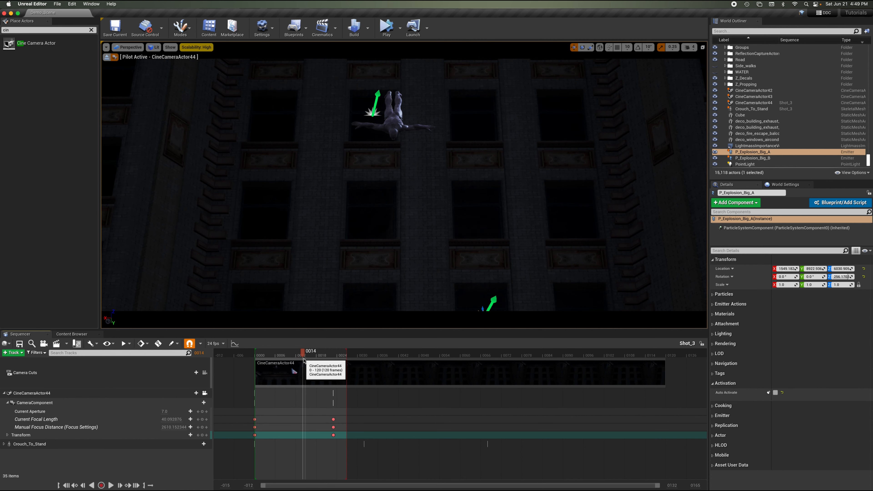
click(373, 113)
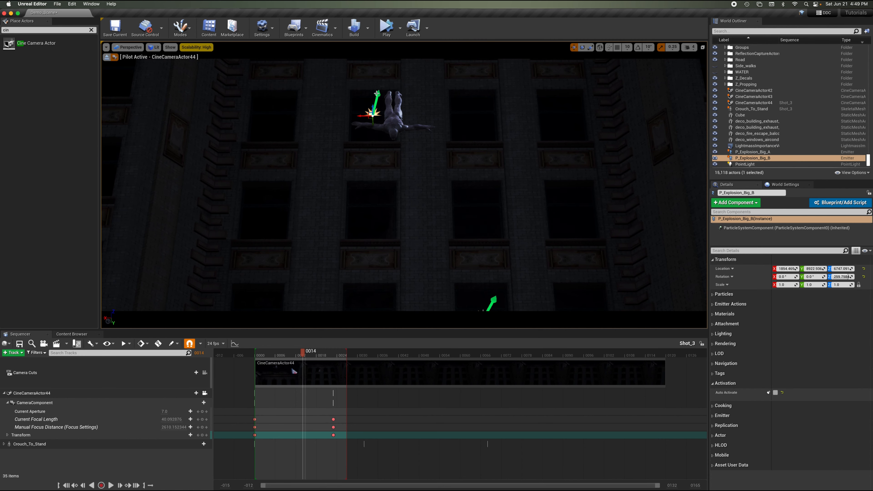
click(5, 393)
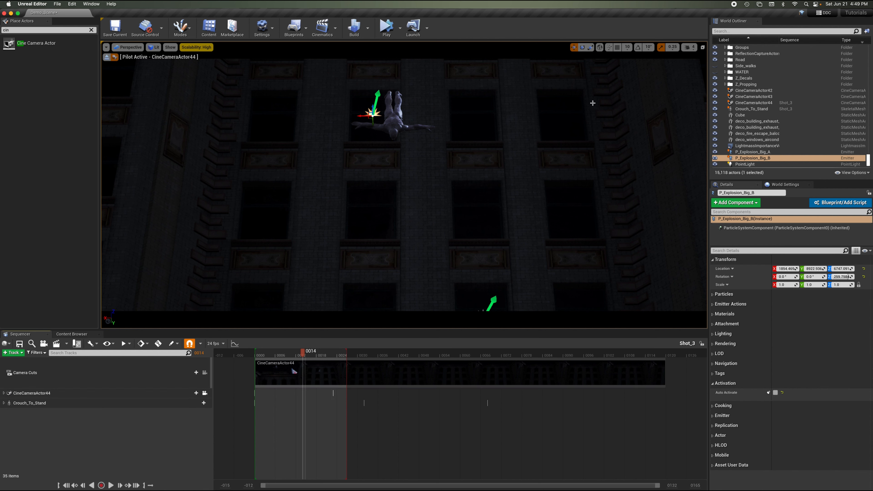
drag(732, 159, 108, 424)
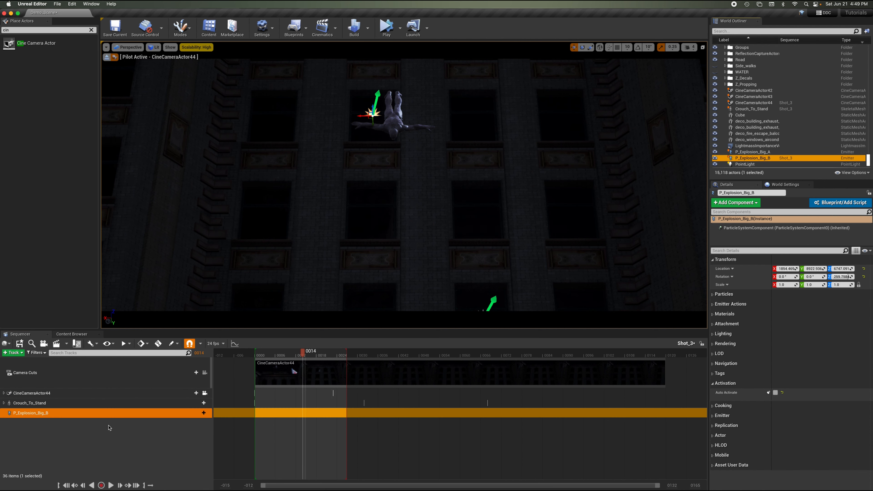
Add an FX System Toggle track to P_Explosion_Big_B in the sequence.
click(200, 413)
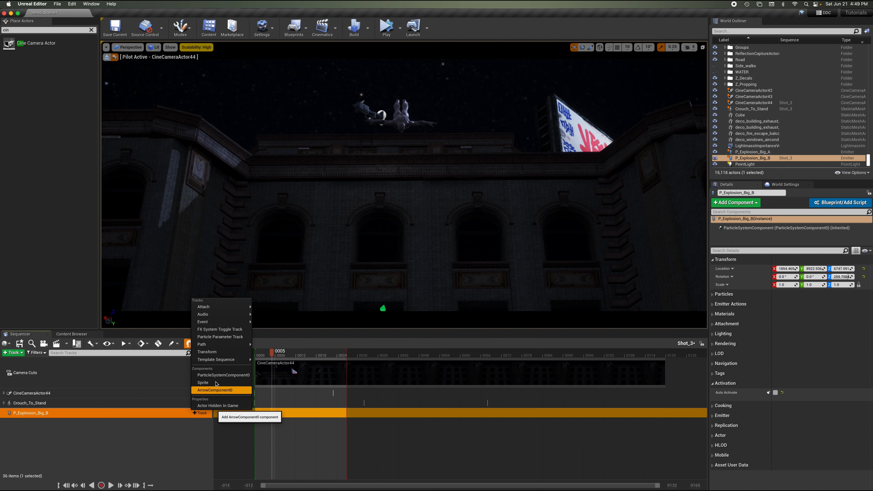
click(227, 331)
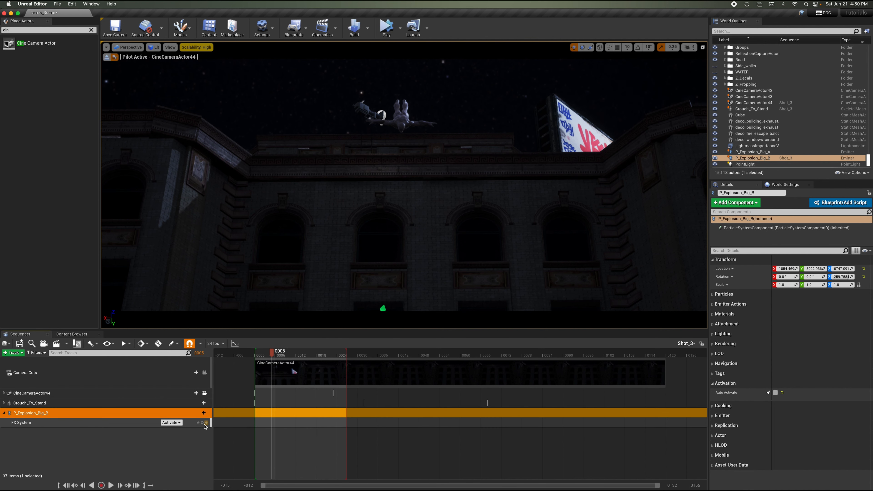
Key P_Explosion_Big_B's FX System state to Deactivate at frame -004.
drag(277, 354, 267, 355)
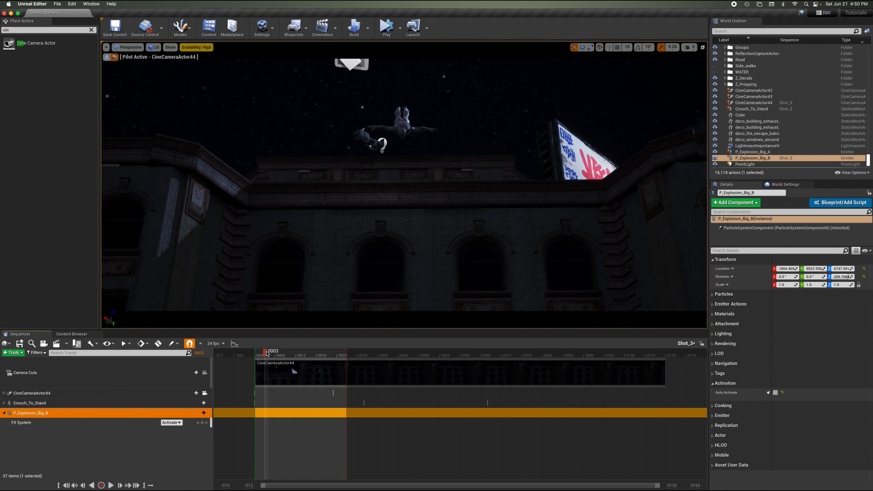
click(171, 422)
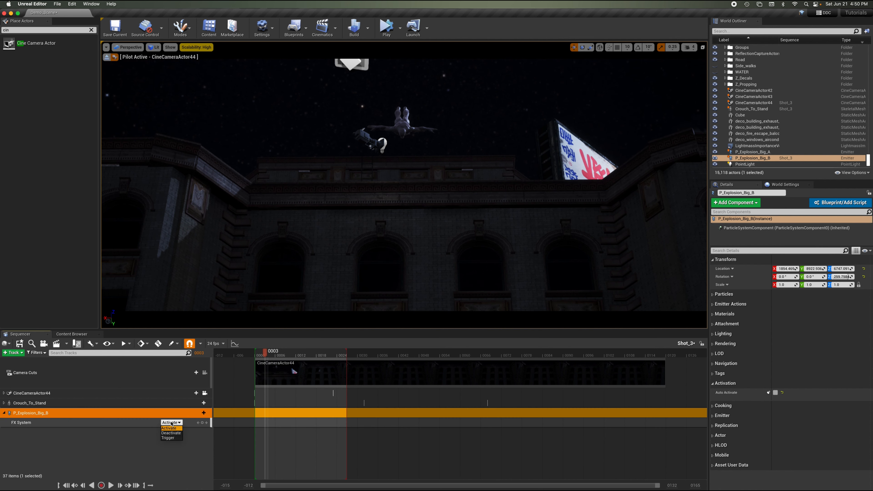
click(171, 433)
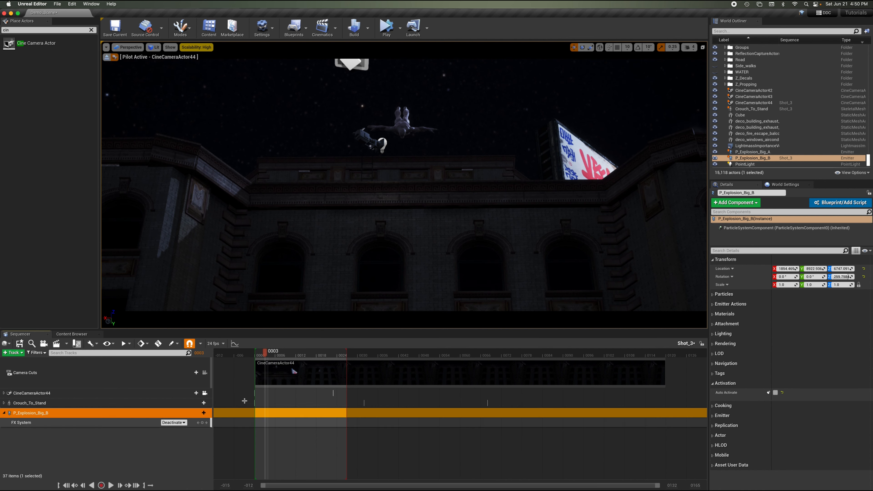
click(242, 355)
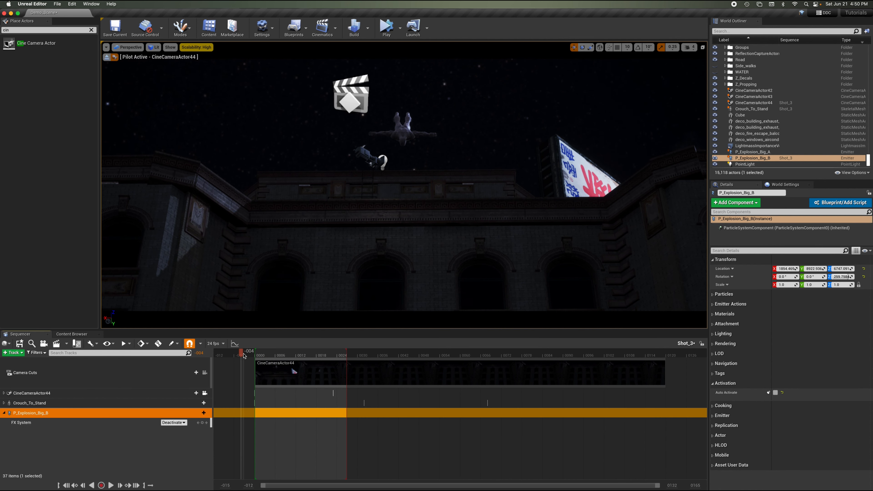
click(205, 425)
Set P_Explosion_Big_B's FX System to Activate at frame 0008.
drag(255, 354, 282, 358)
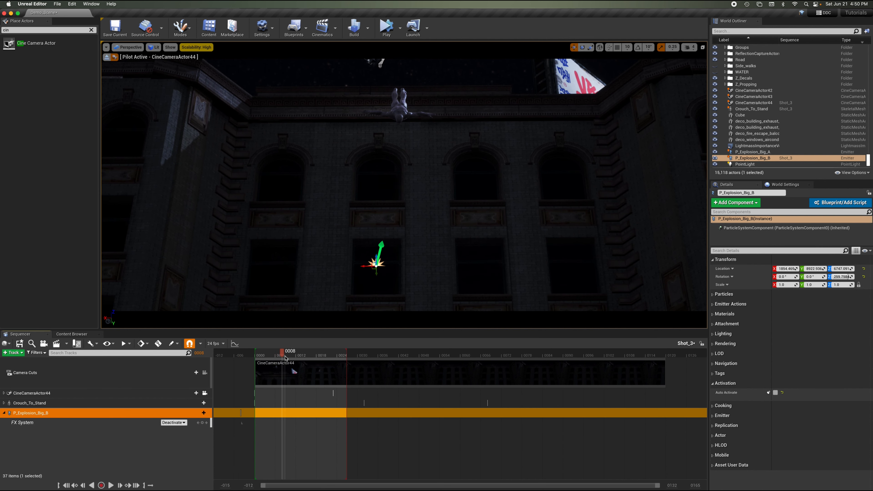
click(173, 422)
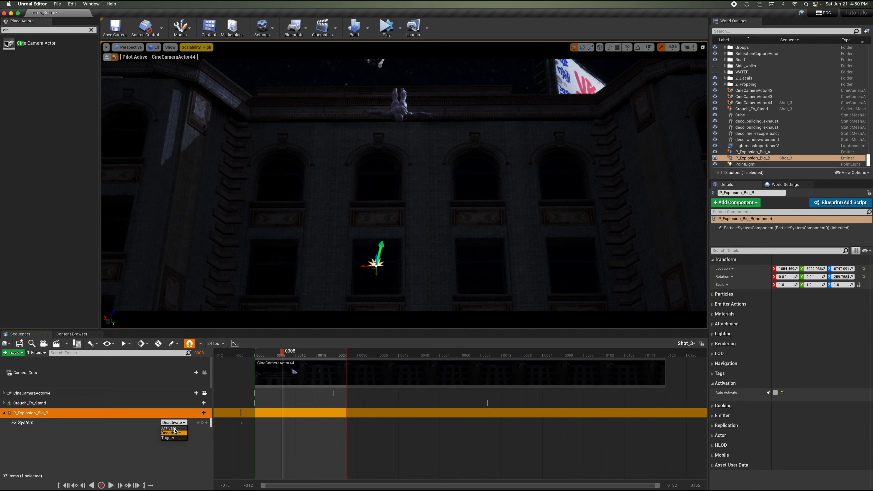
click(175, 431)
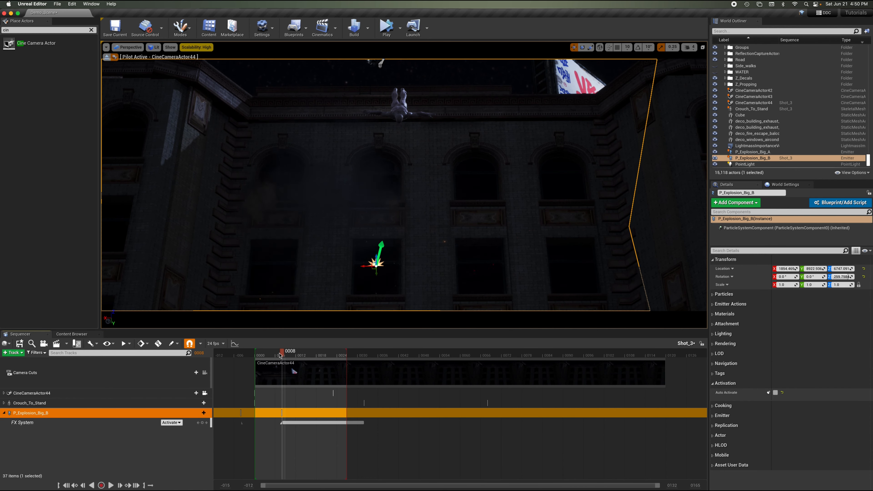
Play back and scrub the sequence to preview when P_Explosion_Big_B activates.
click(245, 355)
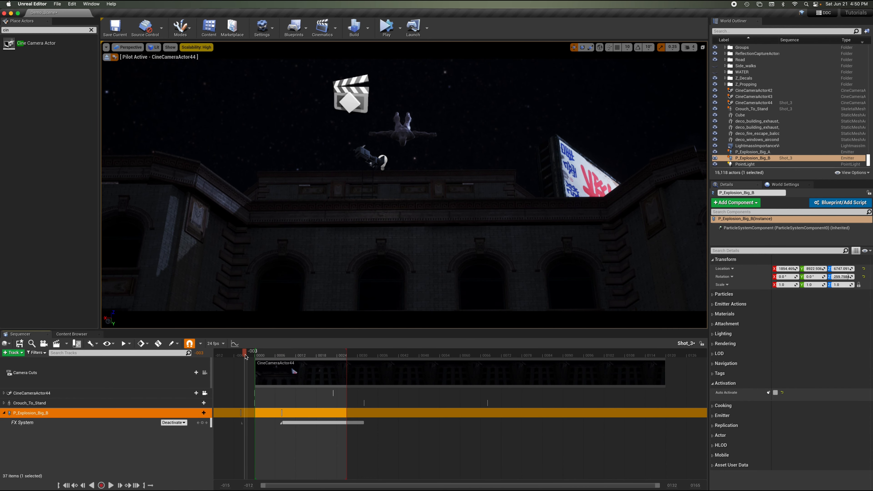
key(space)
key(space)
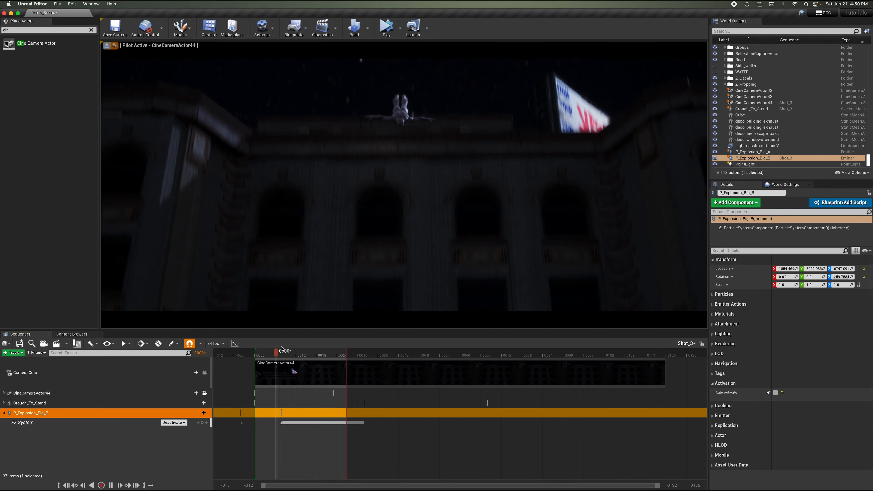
click(238, 354)
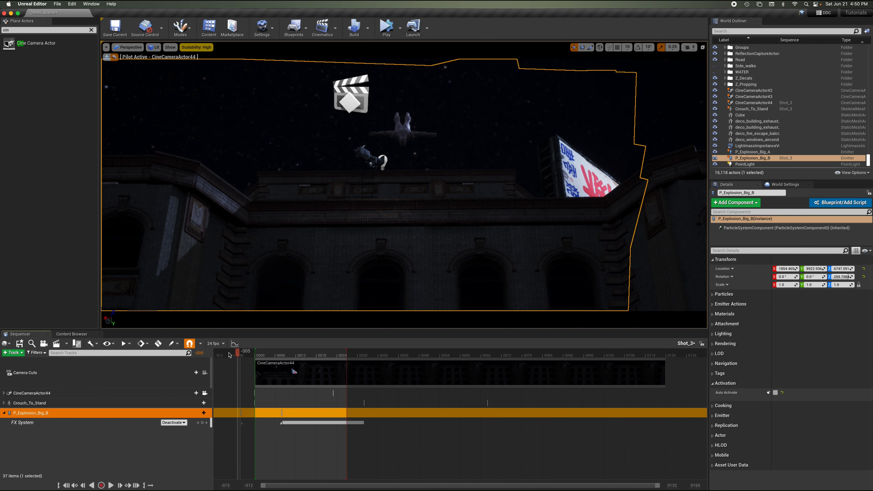
key(space)
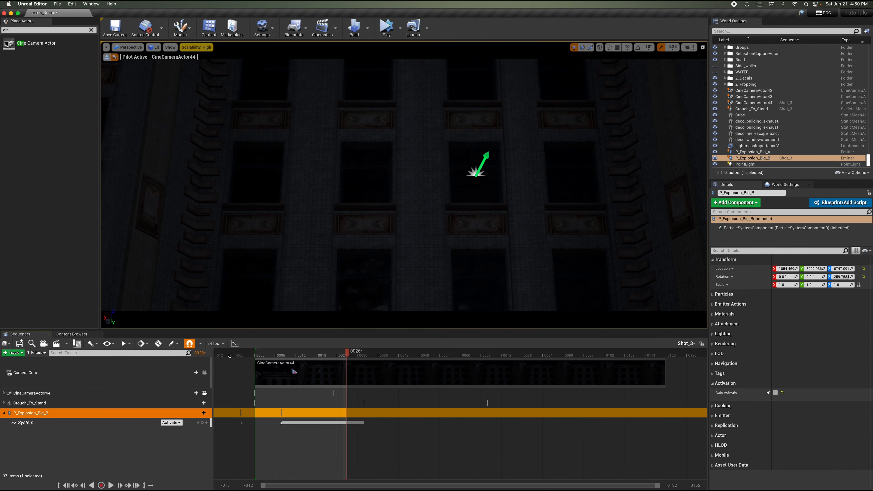
key(space)
key(space)
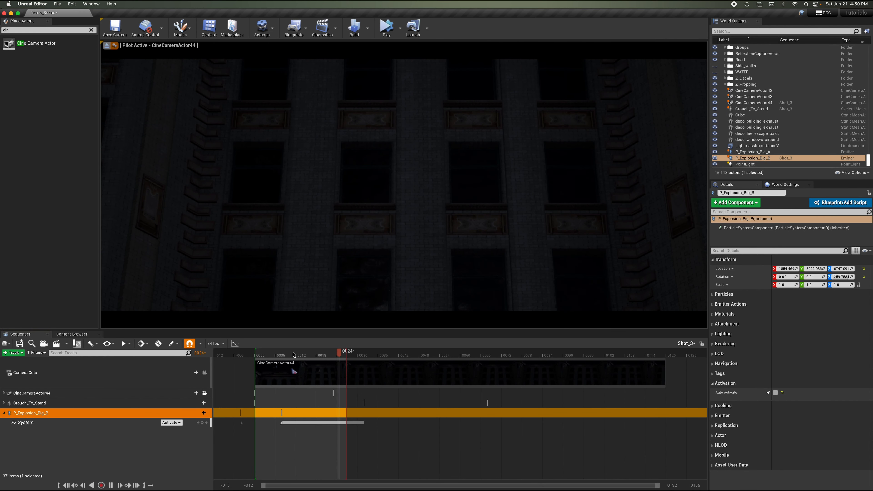
click(294, 355)
click(235, 356)
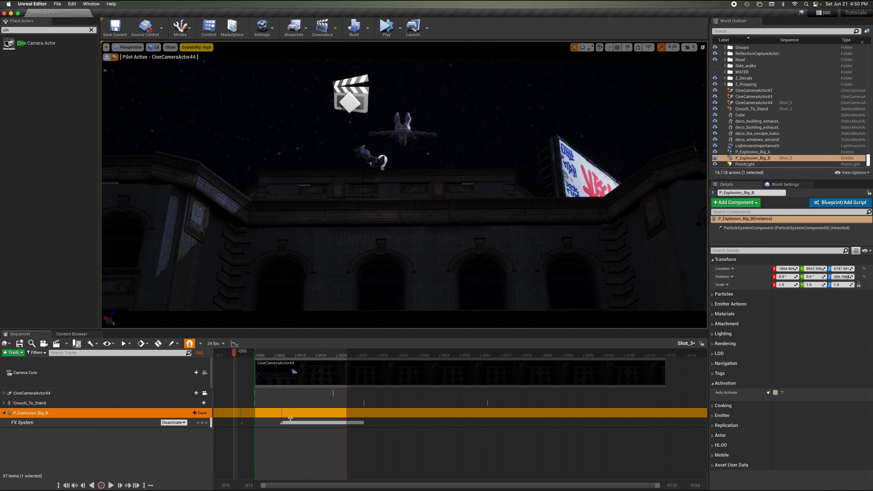
mouse_move(282, 355)
mouse_down()
mouse_move(296, 356)
mouse_move(264, 356)
mouse_up()
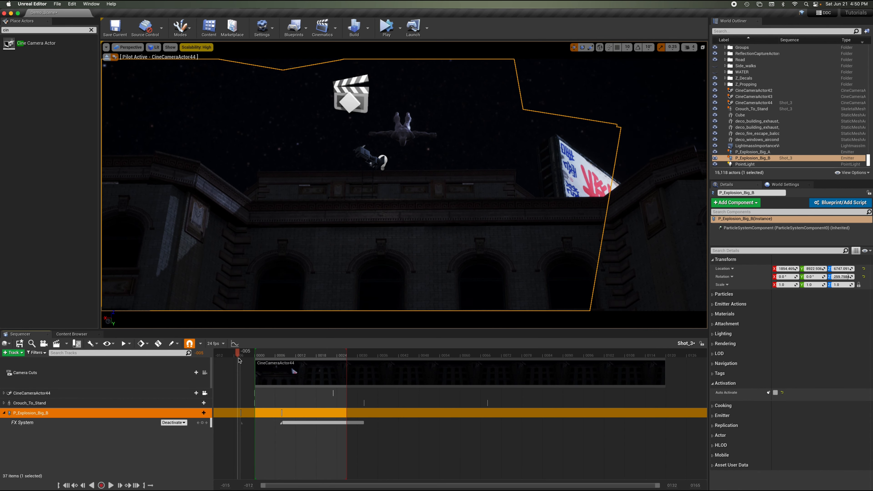
key(space)
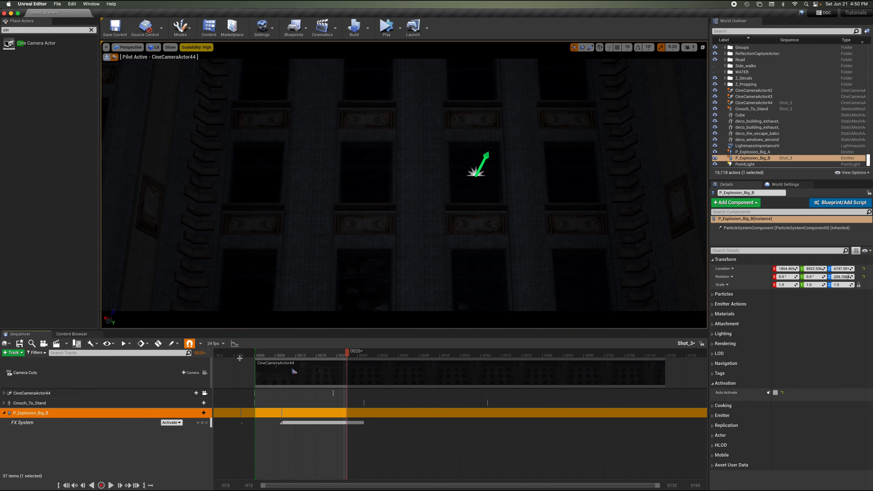
key(space)
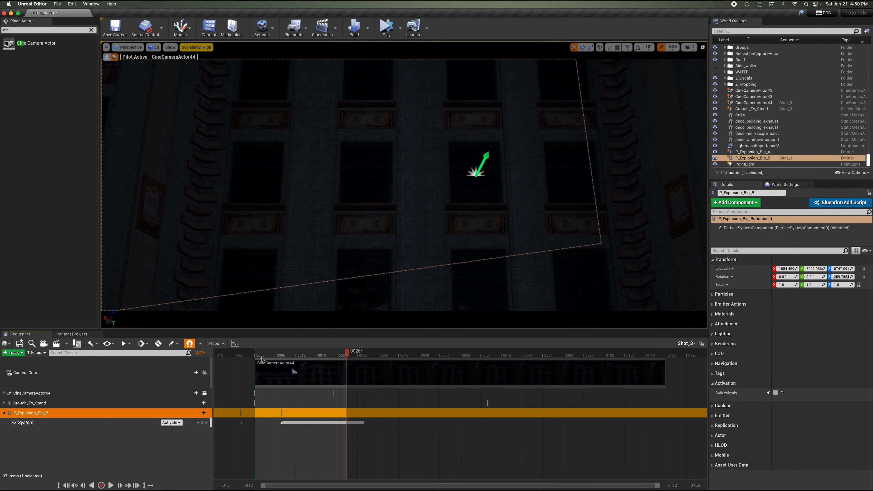
drag(350, 354, 220, 355)
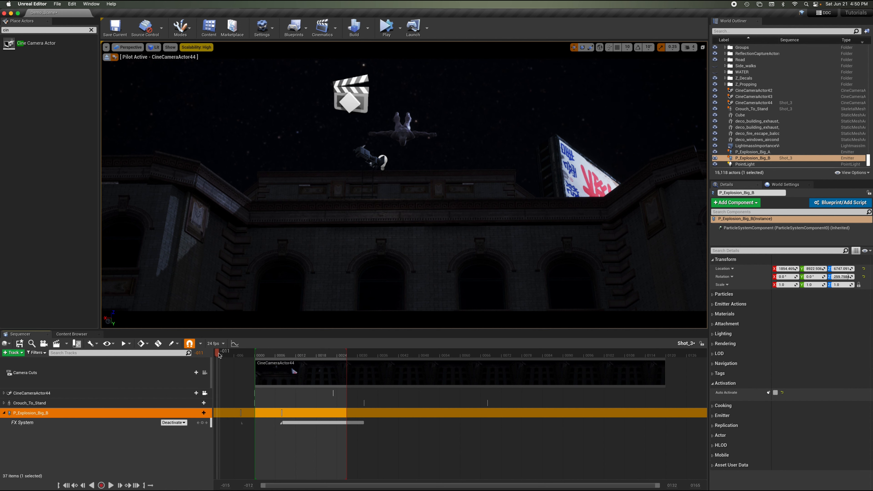
key(space)
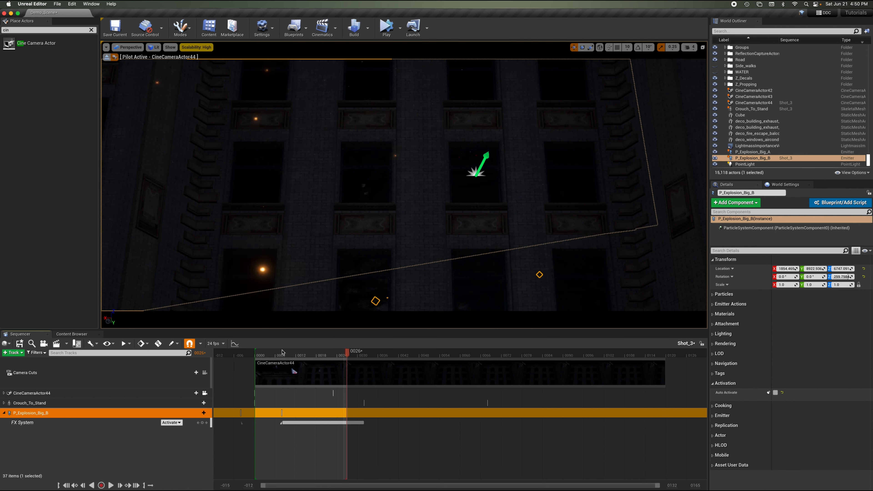
click(270, 355)
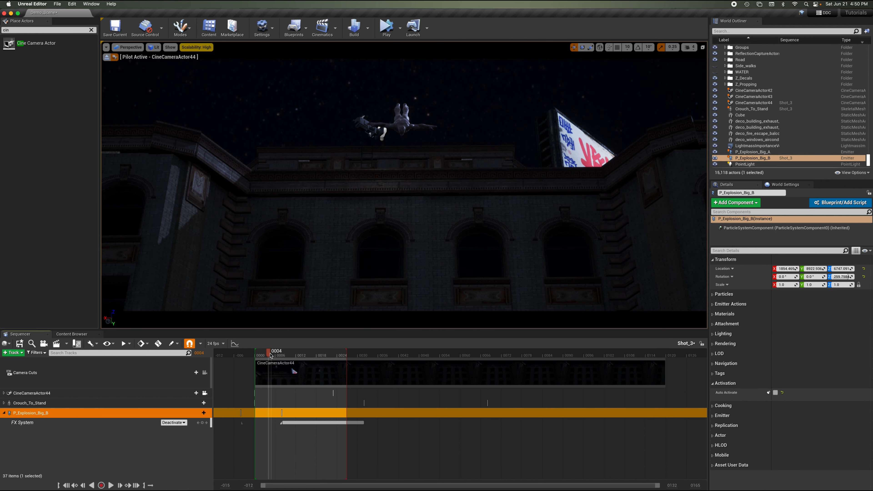
drag(275, 354, 320, 359)
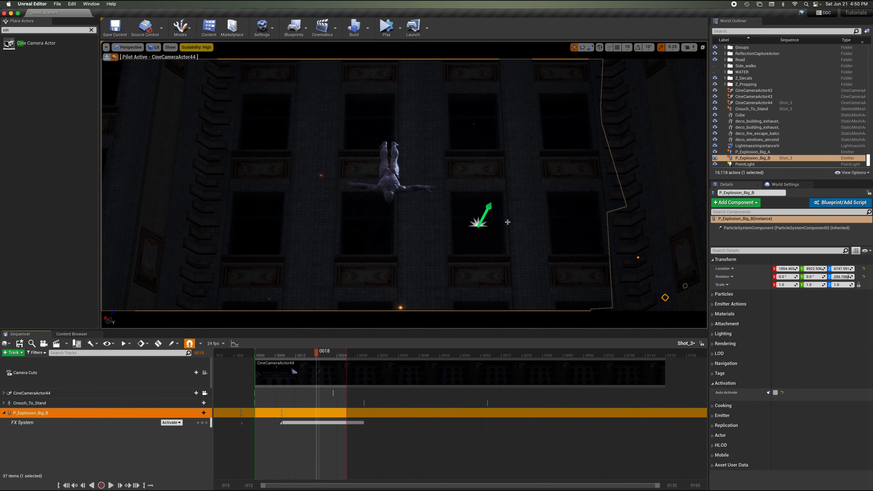
Add P_Explosion_Big_A to the Shot_3 sequence and give it an FX System Toggle track.
click(478, 223)
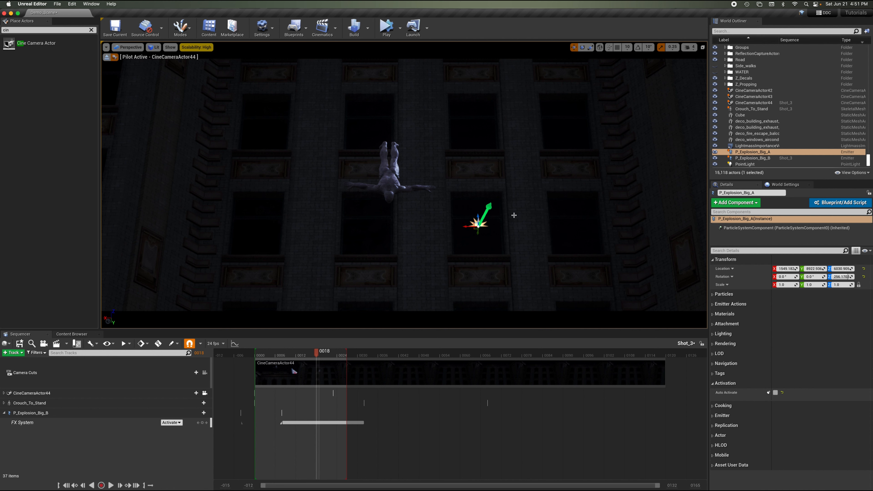
drag(753, 151, 123, 448)
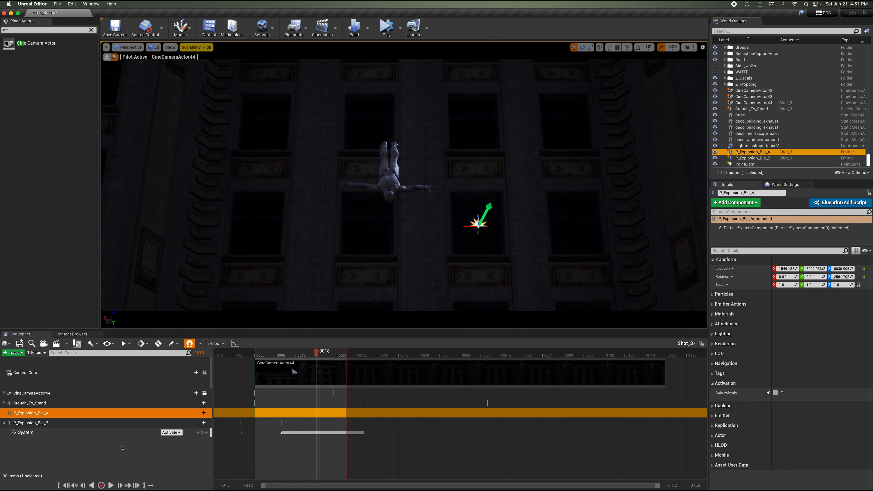
click(201, 412)
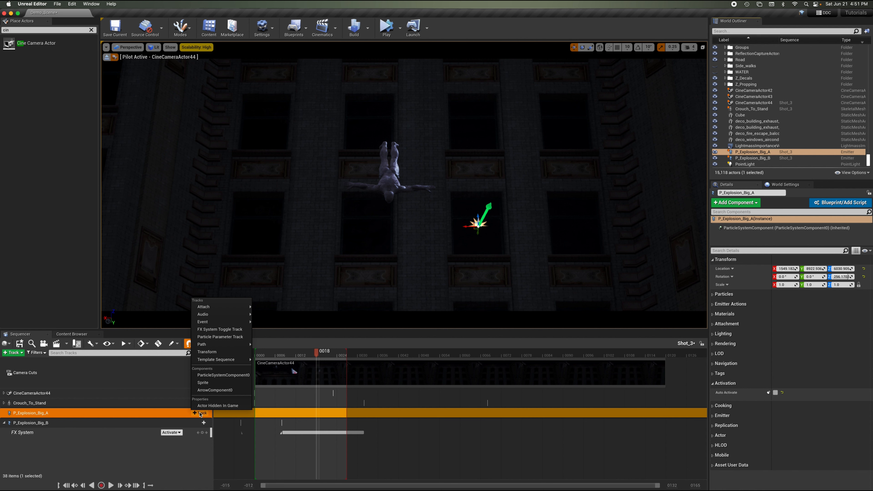
click(225, 329)
Key P_Explosion_Big_A's FX System to Deactivate at the start and Activate at frame 0016.
click(167, 422)
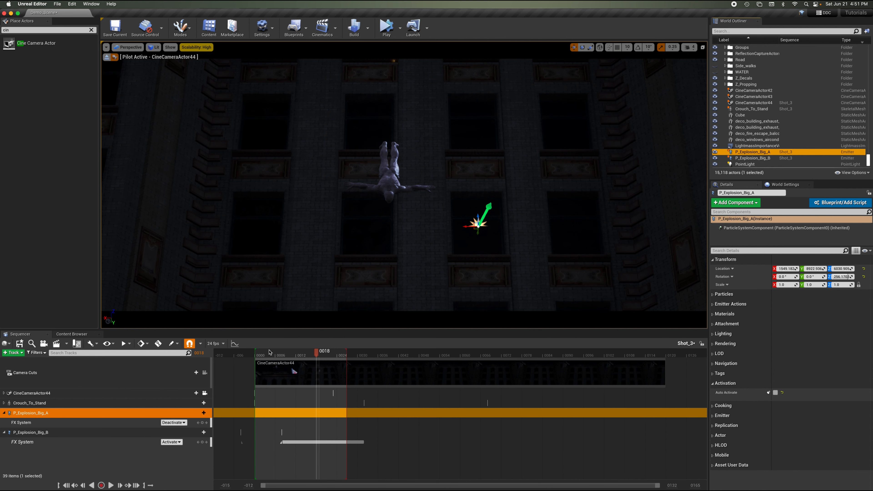
click(244, 354)
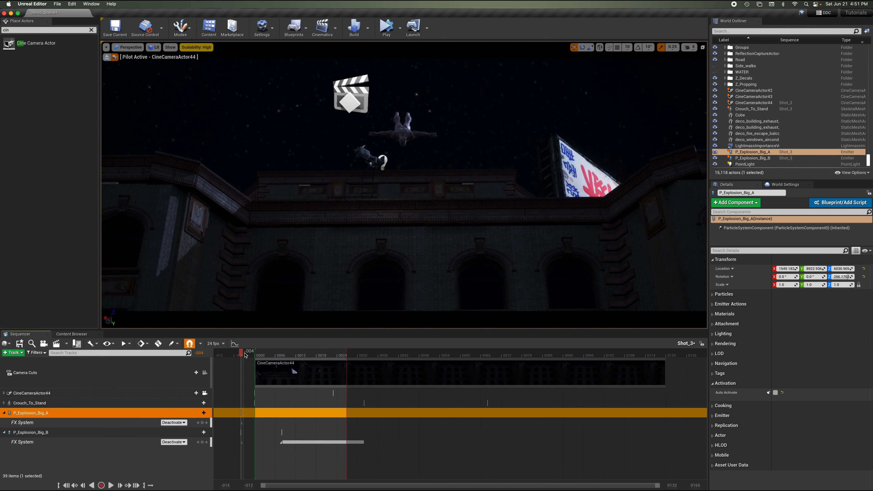
mouse_move(301, 355)
mouse_down()
mouse_move(292, 355)
mouse_move(319, 355)
mouse_move(309, 364)
mouse_up()
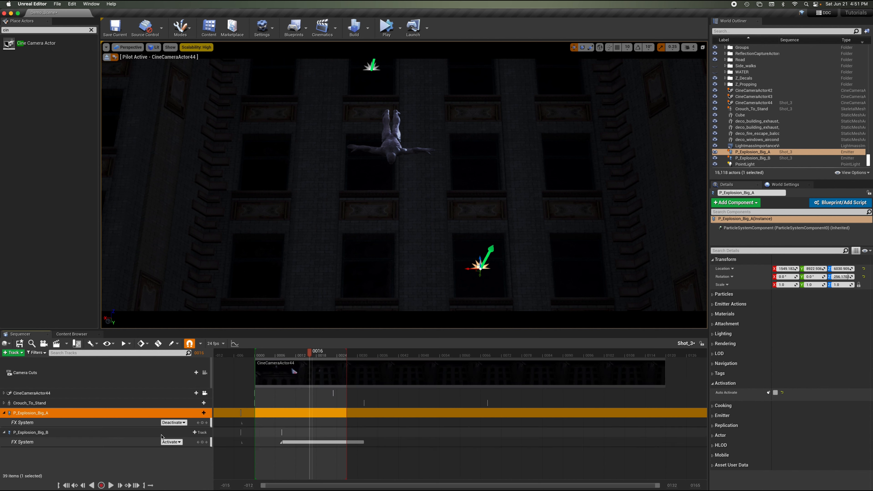
click(172, 428)
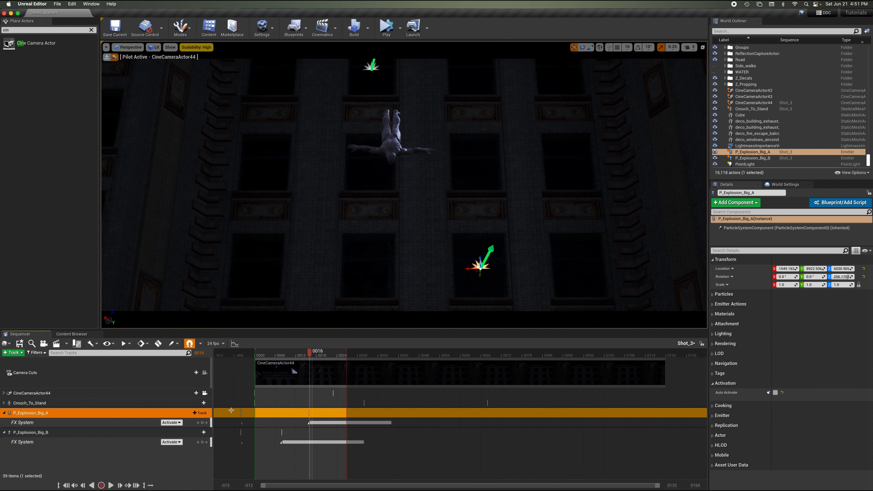
Stop piloting CineCameraActor44 in the viewport.
click(240, 355)
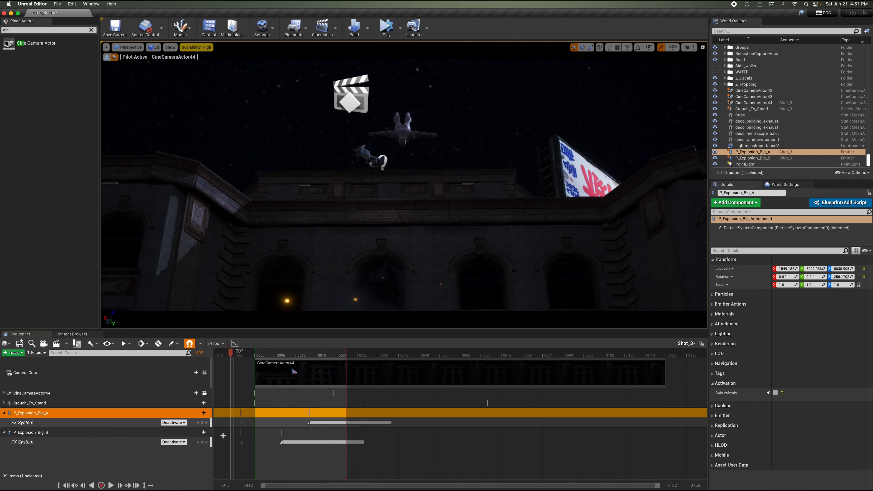
click(269, 400)
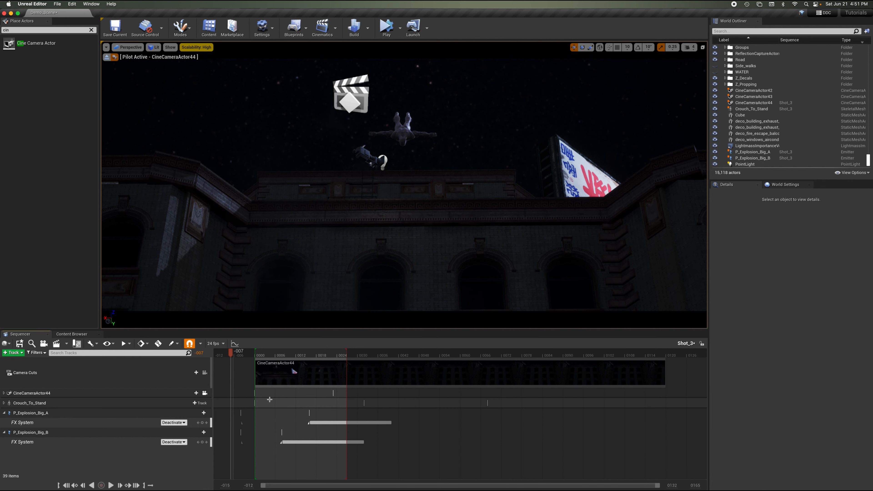
click(113, 59)
drag(264, 355, 246, 356)
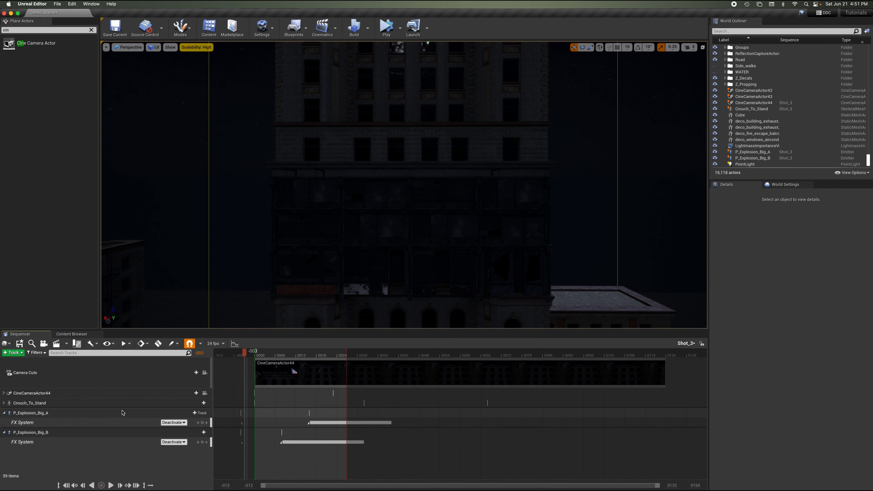
Set the When Finished property of P_Explosion_Big_A's FX System section to Keep State.
click(217, 413)
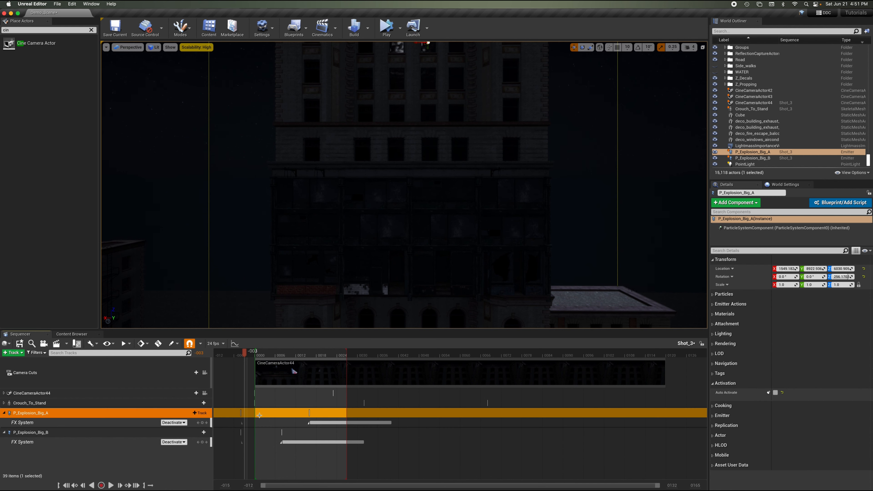
click(136, 425)
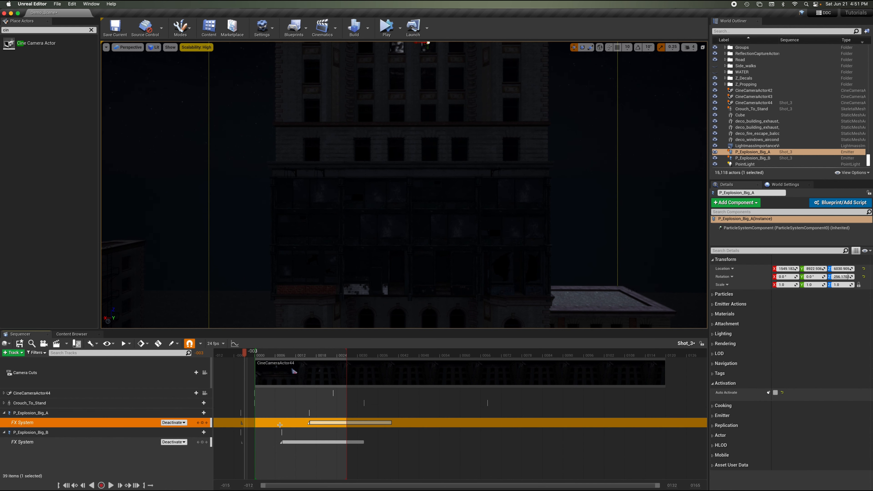
right_click(280, 422)
mouse_move(311, 321)
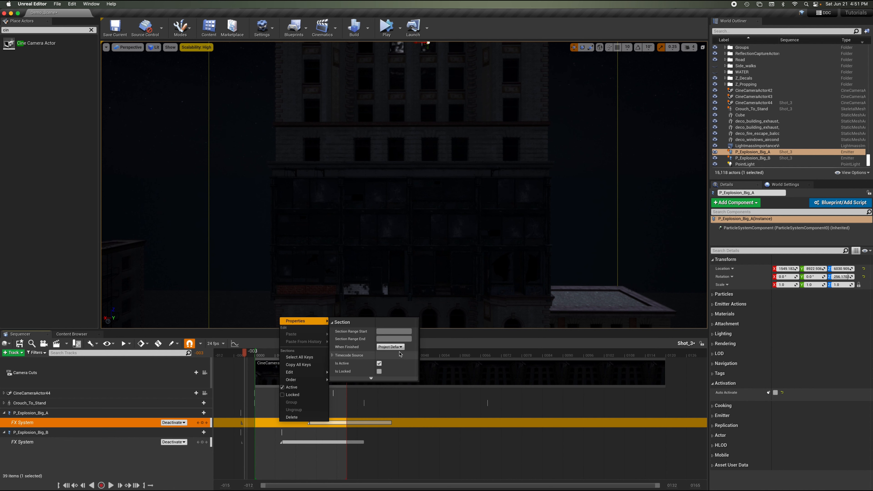
click(397, 347)
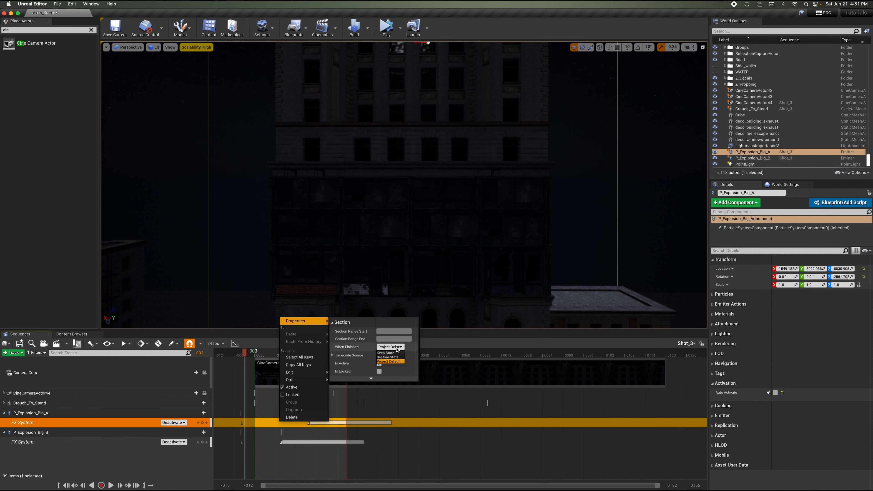
click(396, 353)
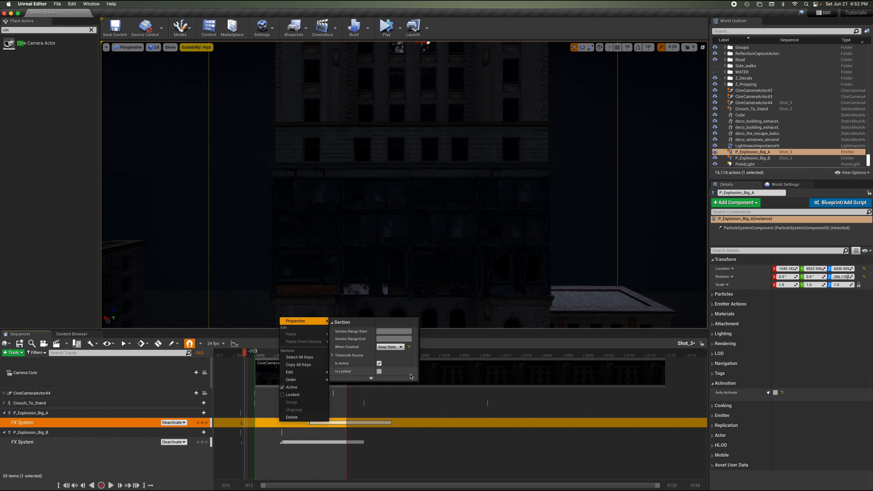
Change the When Finished setting of P_Explosion_Big_B's FX System section.
click(299, 466)
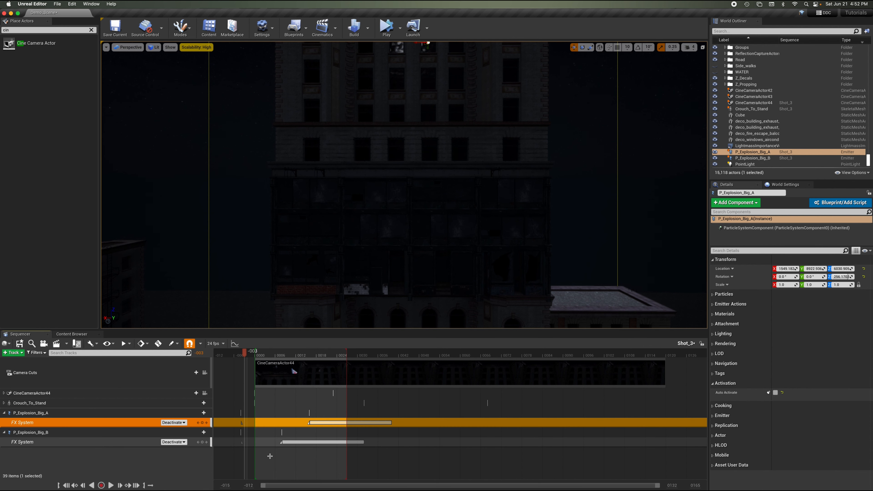
drag(237, 353, 228, 353)
click(228, 444)
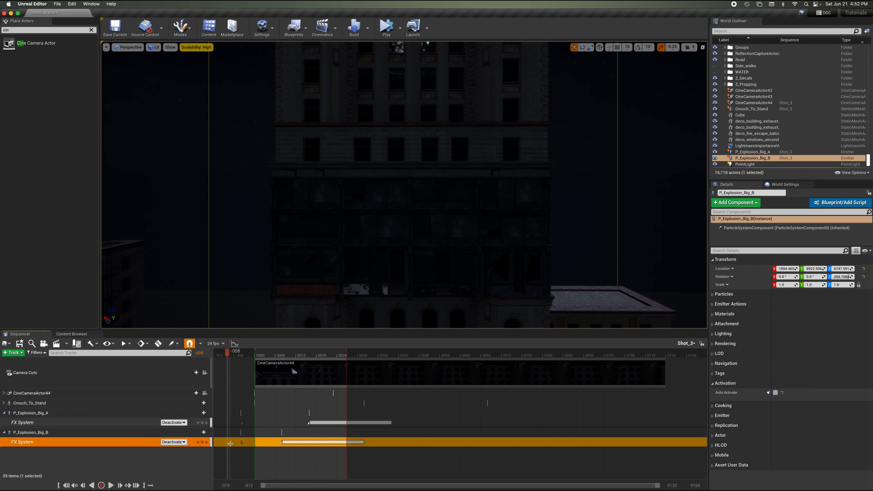
right_click(230, 443)
mouse_move(254, 342)
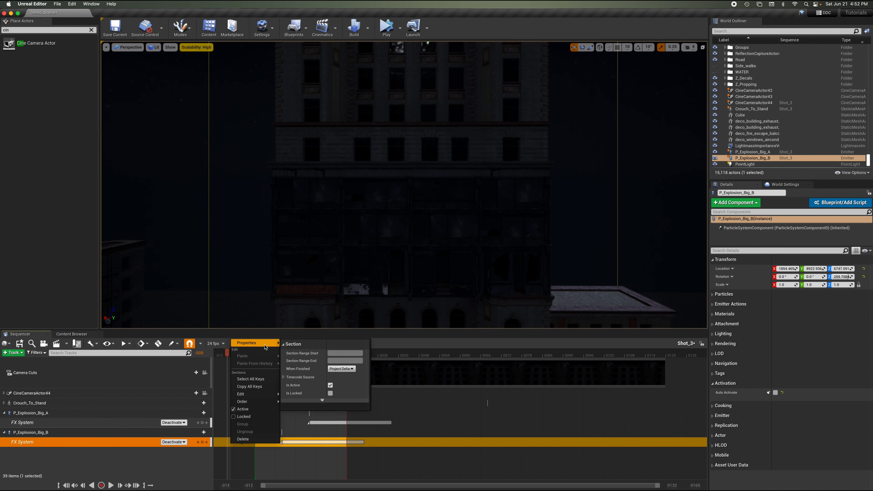
click(353, 370)
click(351, 375)
click(311, 474)
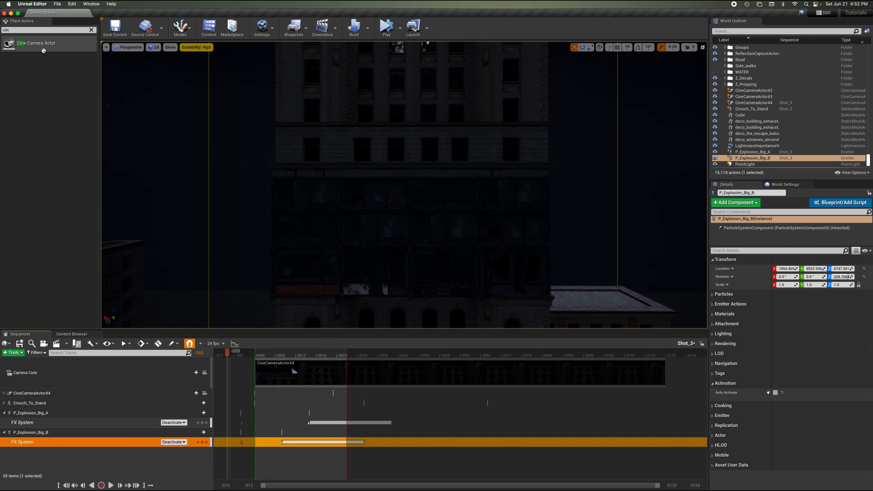
Save the current level.
click(57, 4)
click(76, 59)
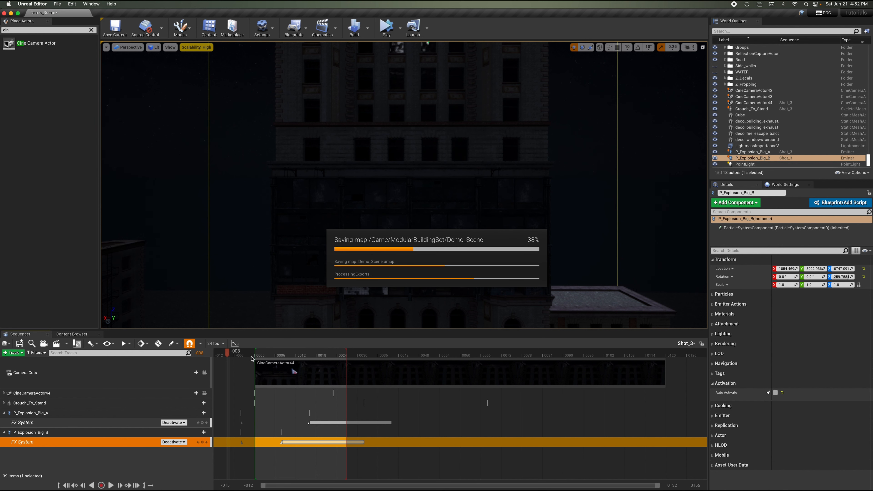
Pilot CineCameraActor44, play the sequence to preview the explosions, then stop piloting.
click(293, 393)
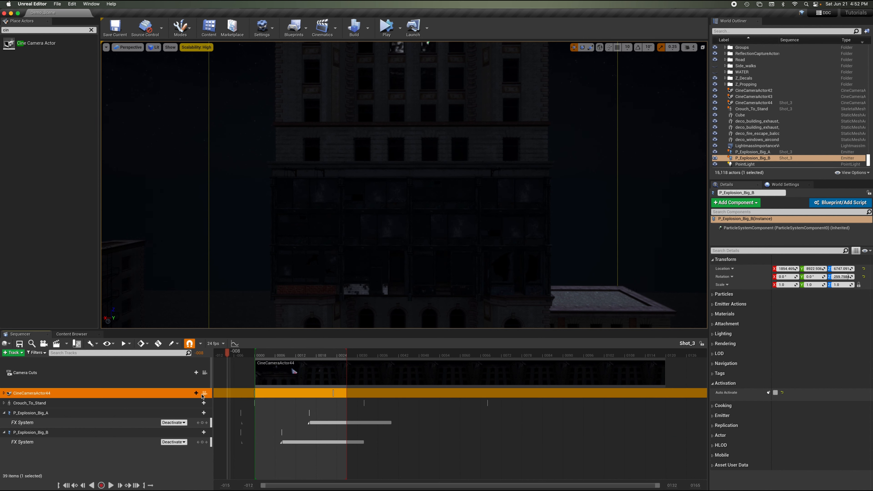
click(205, 393)
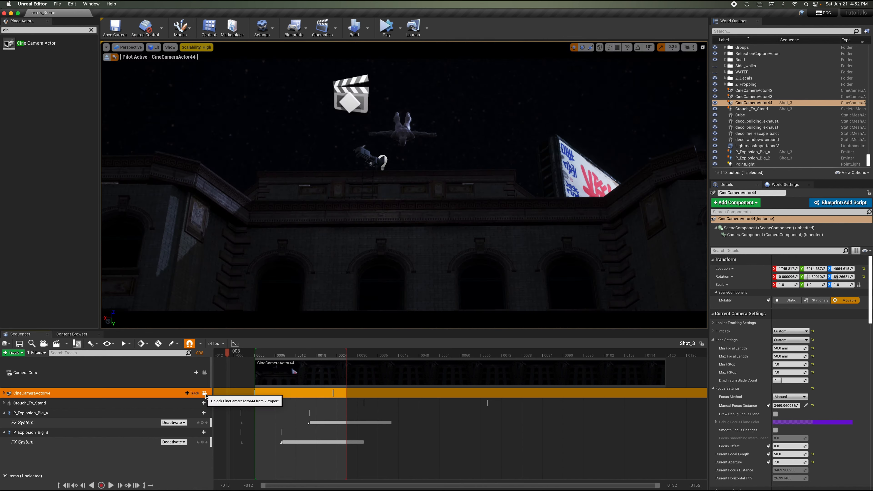
key(space)
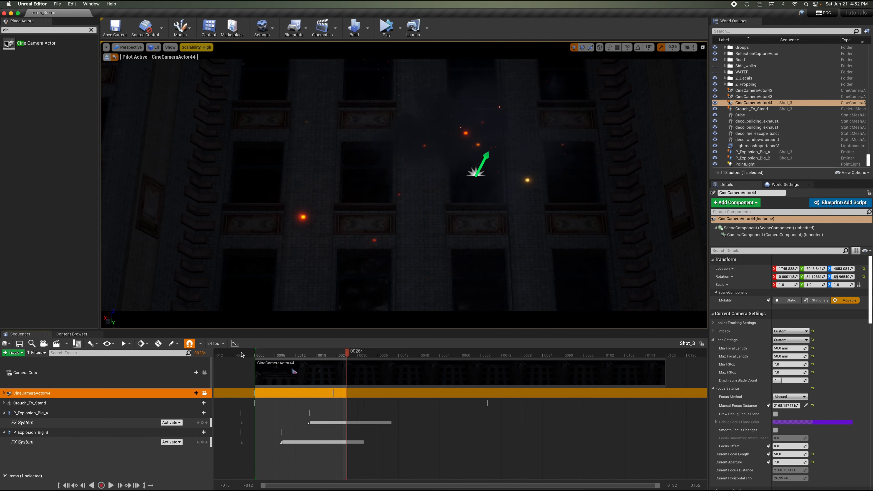
click(242, 354)
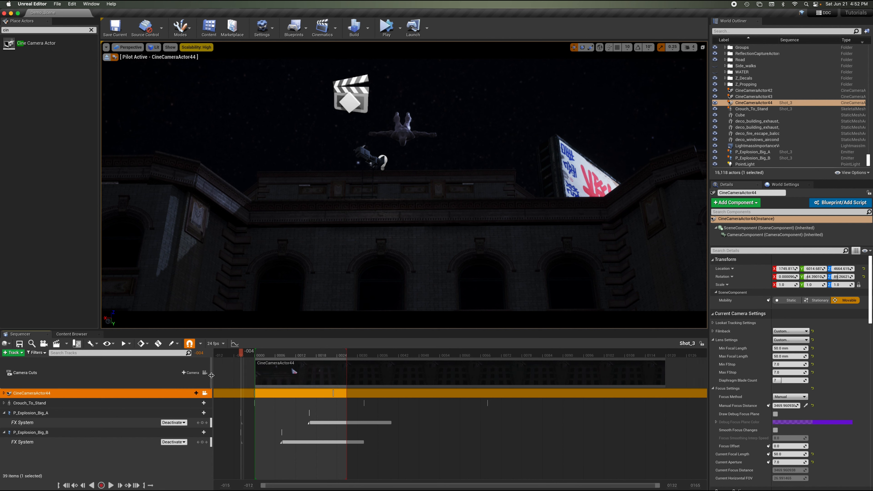
click(204, 394)
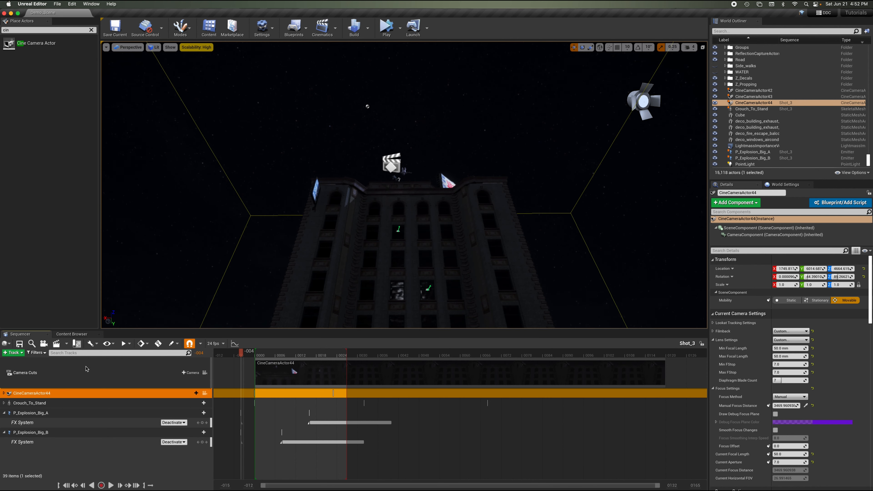
Collapse both explosion actor tracks and add an Audio track to the Shot_3 sequence.
click(72, 334)
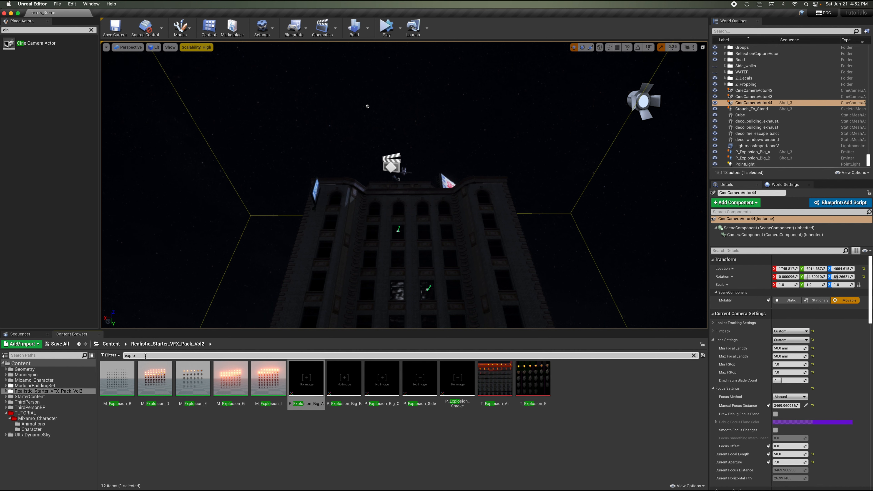
click(20, 334)
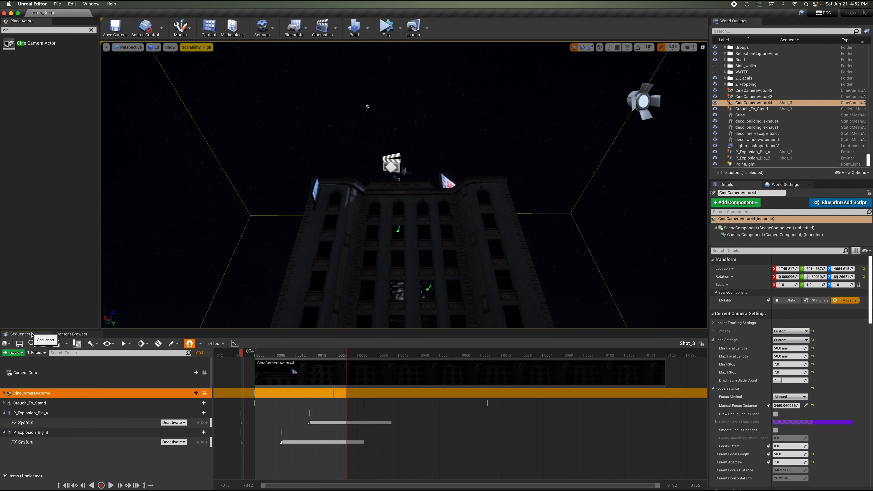
click(7, 415)
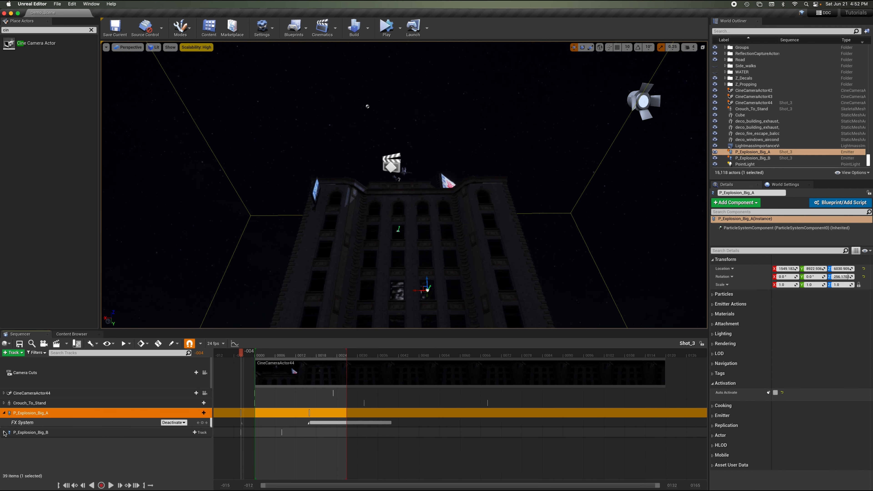
click(3, 413)
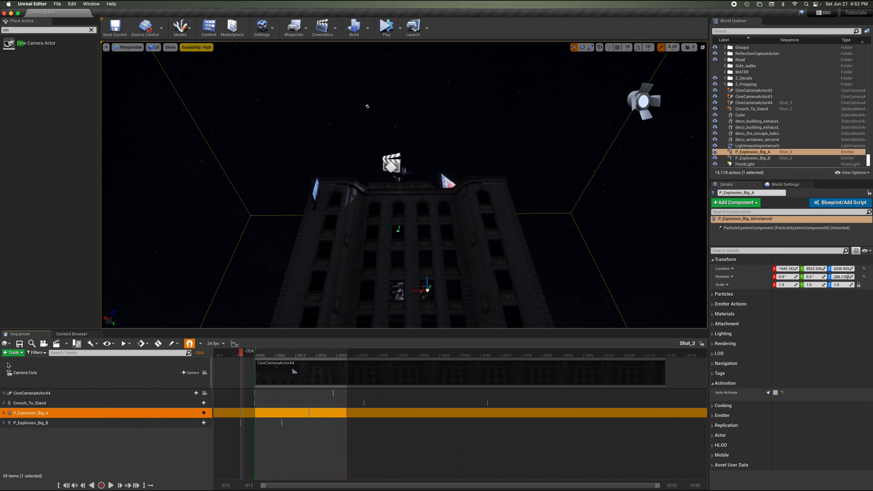
click(13, 352)
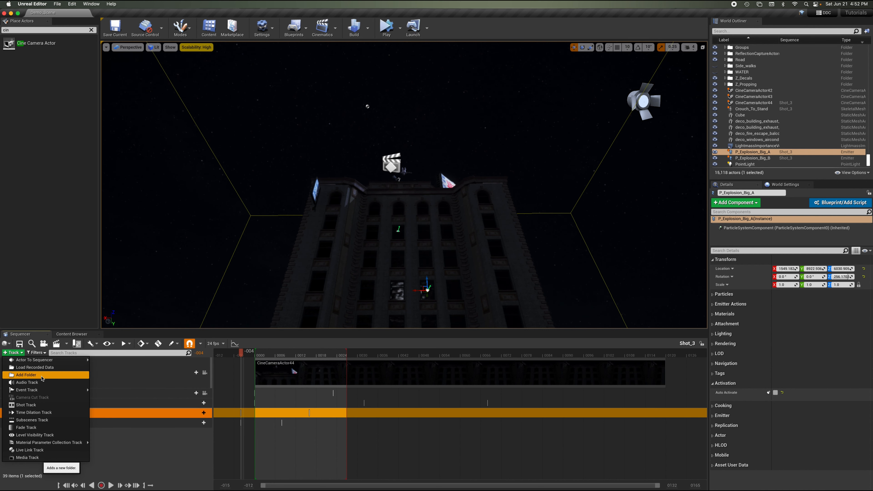
click(46, 382)
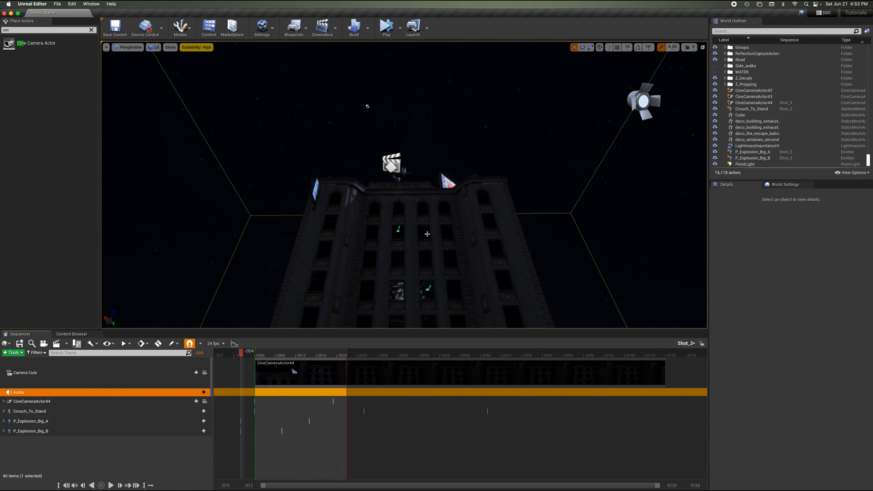
Search the content for explo and place two Explosion_Cue sound actors in the level beside the building.
click(62, 334)
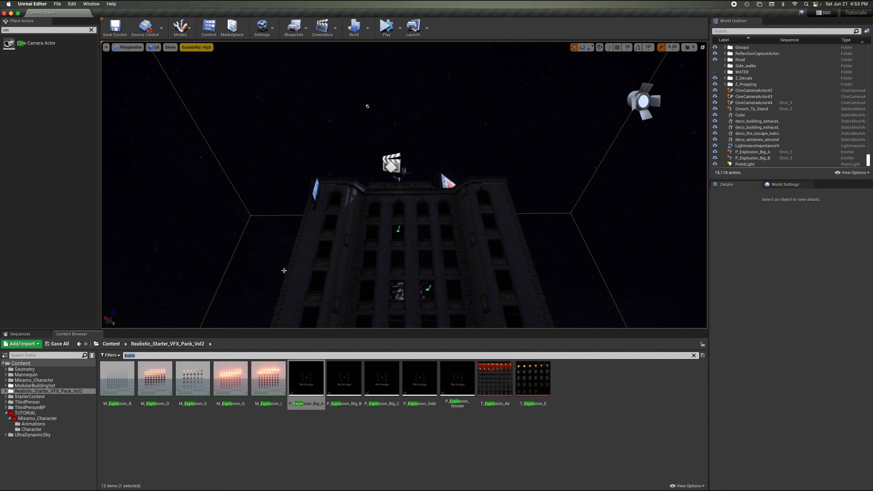
text(explo)
click(25, 363)
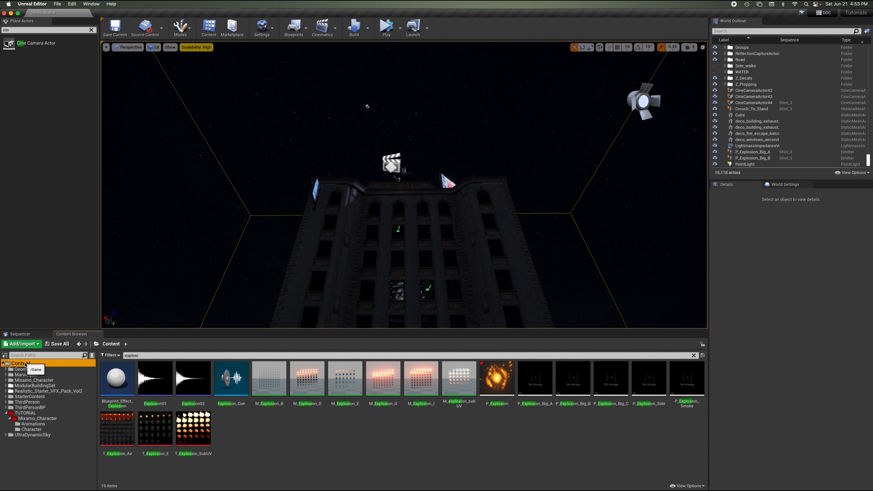
click(241, 391)
drag(240, 391, 398, 231)
mouse_move(420, 214)
right_down()
mouse_move(419, 205)
mouse_move(420, 214)
right_up()
right_drag(499, 183, 498, 183)
right_drag(498, 183, 499, 183)
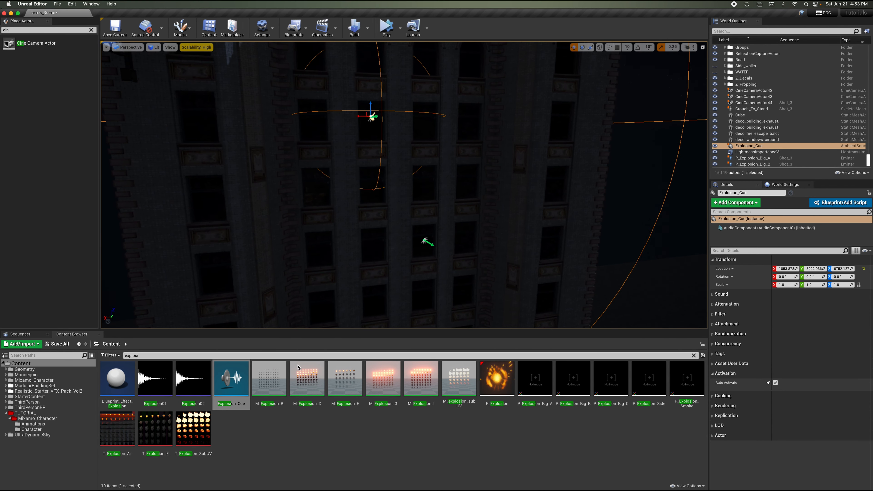
drag(239, 390, 425, 241)
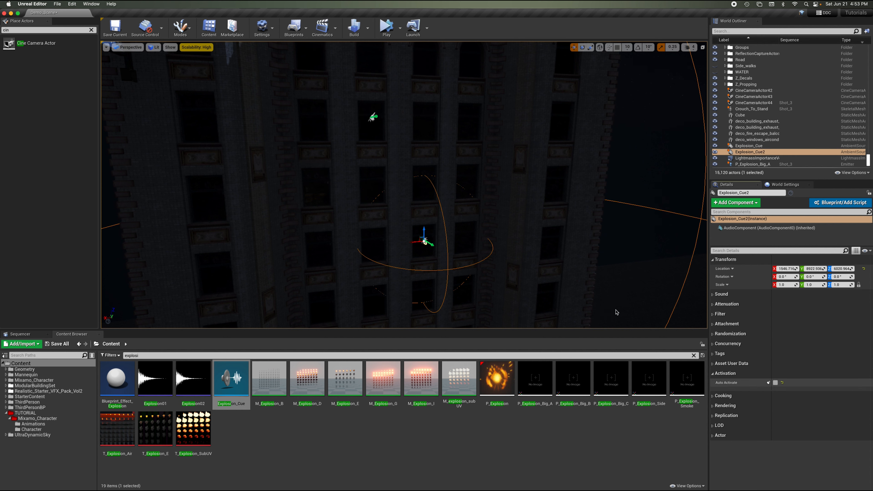
Add Explosion_Cue and Explosion_Cue2 to the Shot_3 sequence.
click(373, 117)
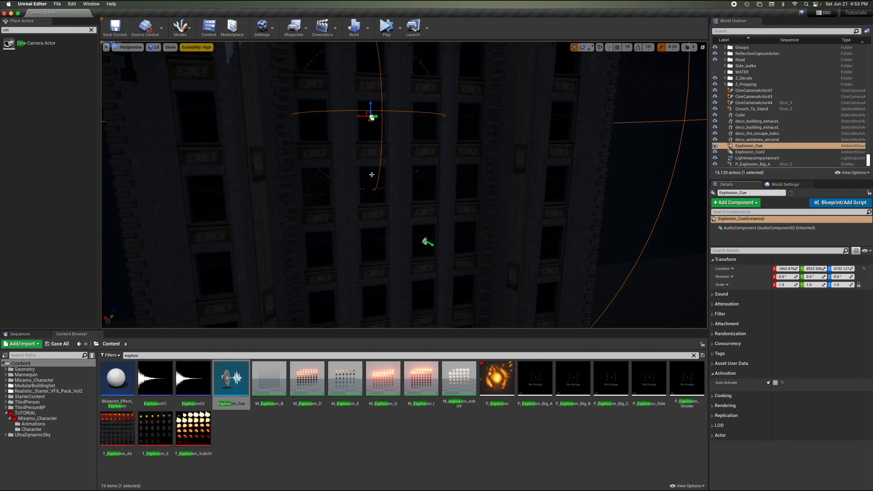
click(33, 335)
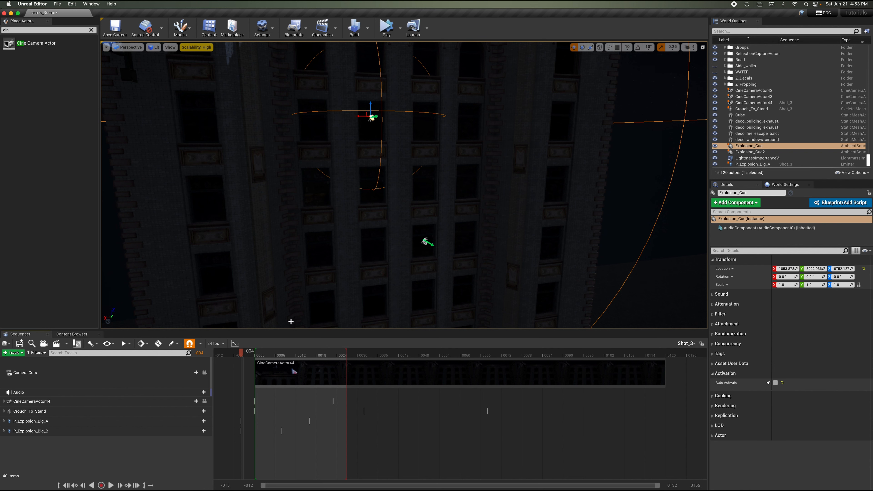
click(731, 146)
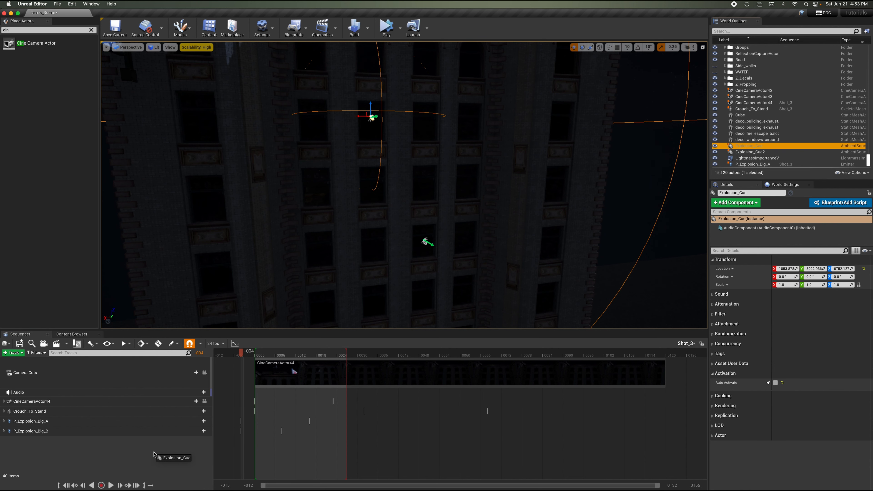
drag(155, 454, 156, 454)
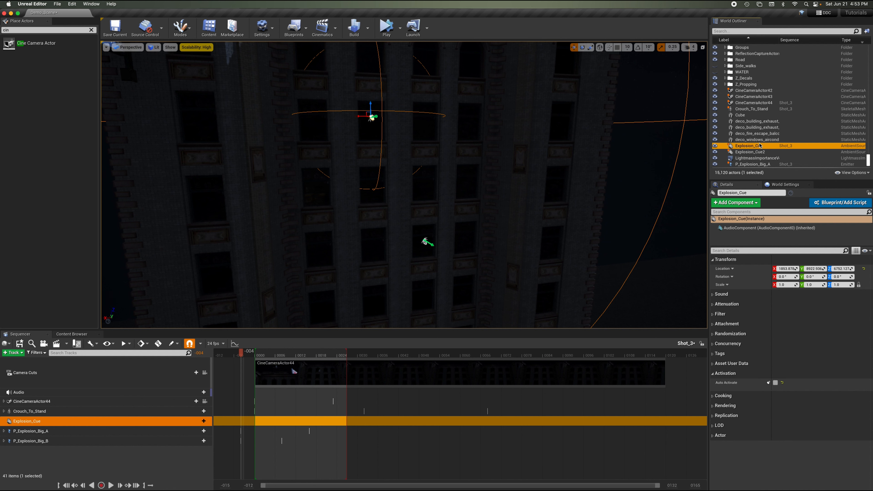
drag(751, 152, 85, 462)
Give Explosion_Cue an Audio track using the Explosion_Cue sound cue.
click(203, 420)
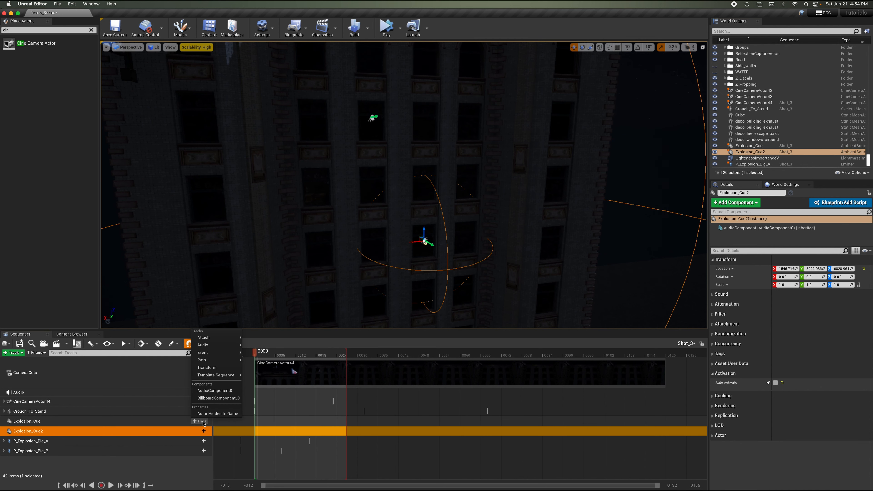
mouse_move(220, 345)
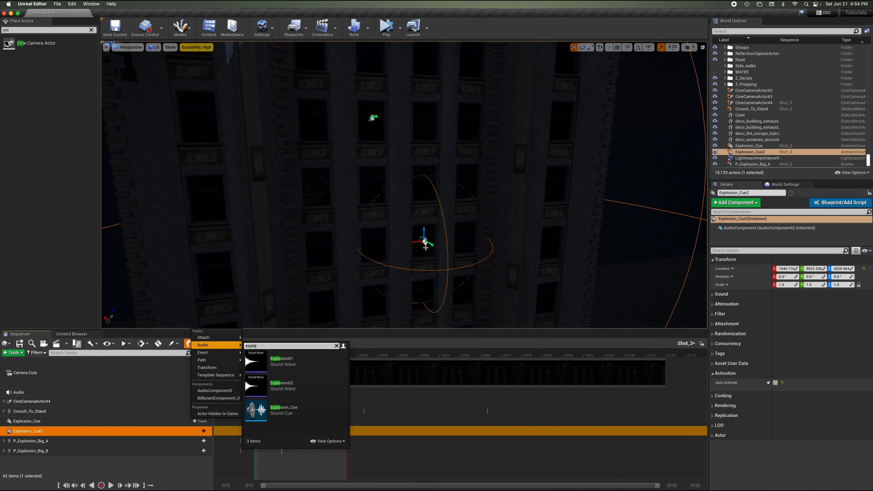
click(284, 410)
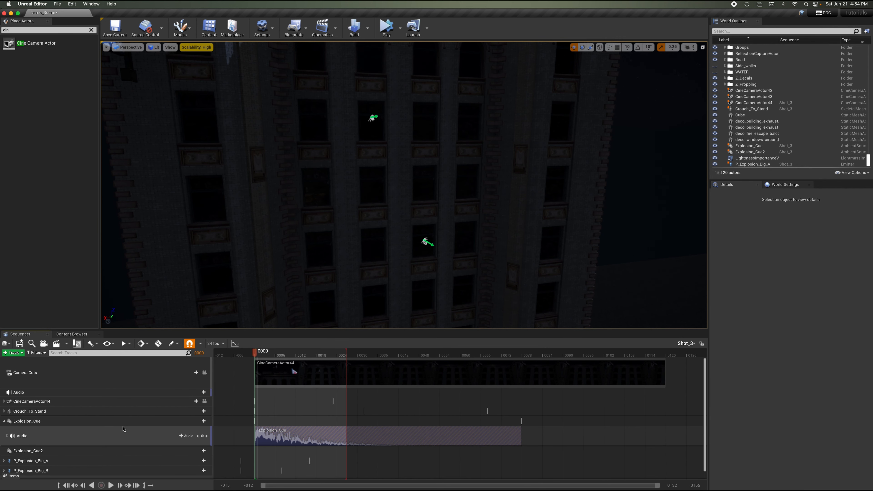
Give Explosion_Cue2 an Audio track using the Explosion_Cue sound cue.
click(112, 451)
click(201, 451)
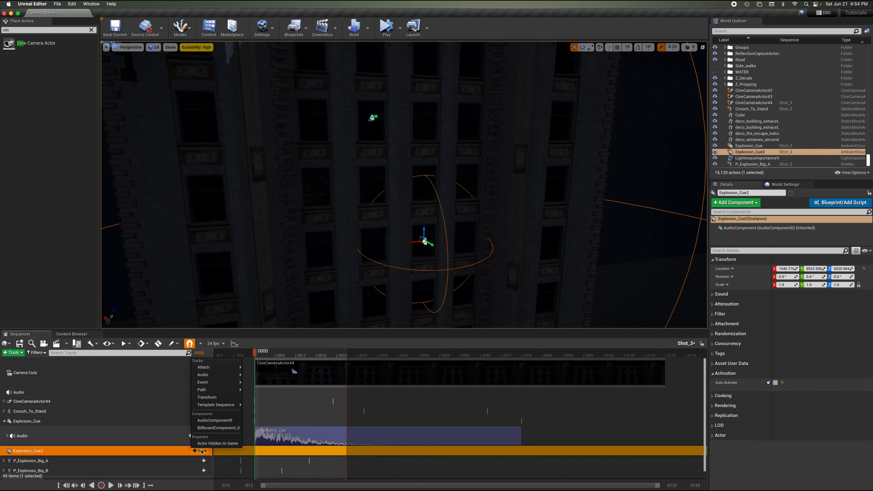
mouse_move(214, 376)
text(explo)
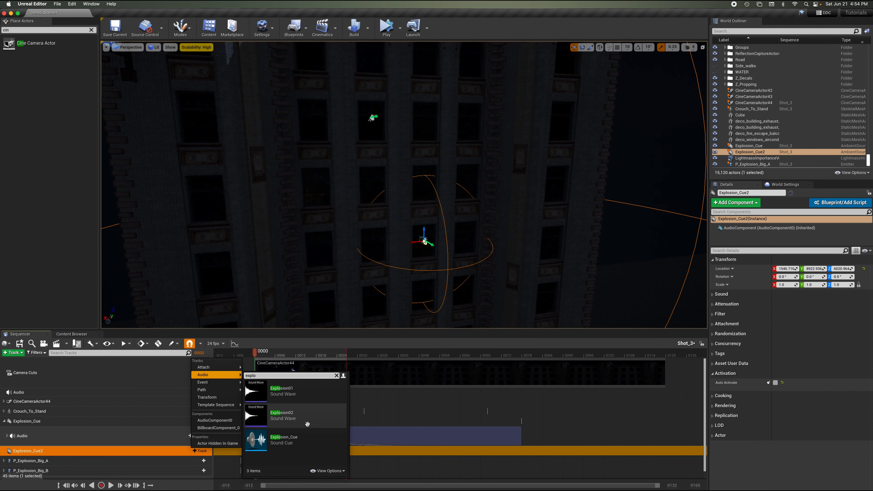
click(308, 438)
Pilot CineCameraActor44 and shift Explosion_Cue's audio to start near frame 0008 and Explosion_Cue2's near frame 0017.
scroll(335, 382, down, 2)
scroll(335, 382, up, 2)
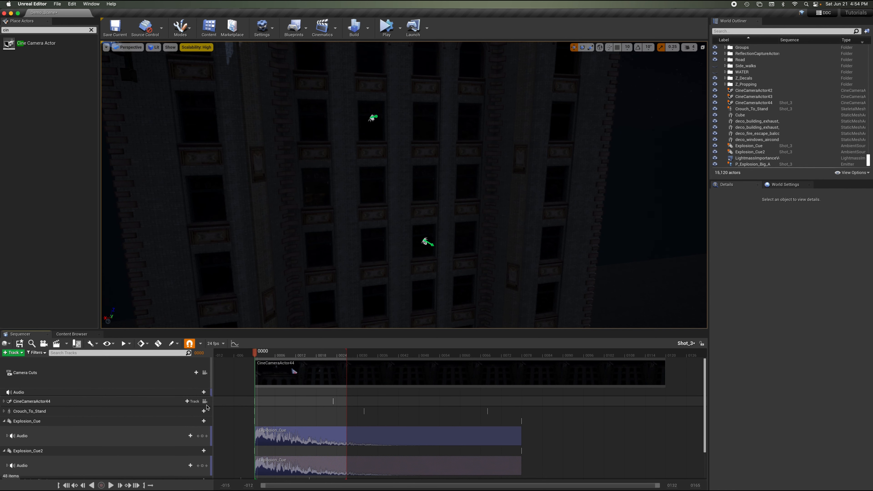
click(206, 402)
scroll(312, 391, down, 2)
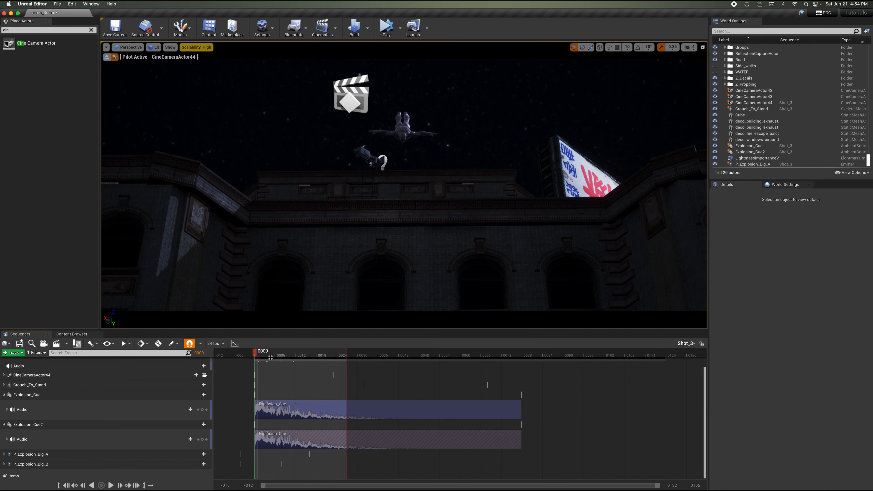
drag(265, 358, 281, 360)
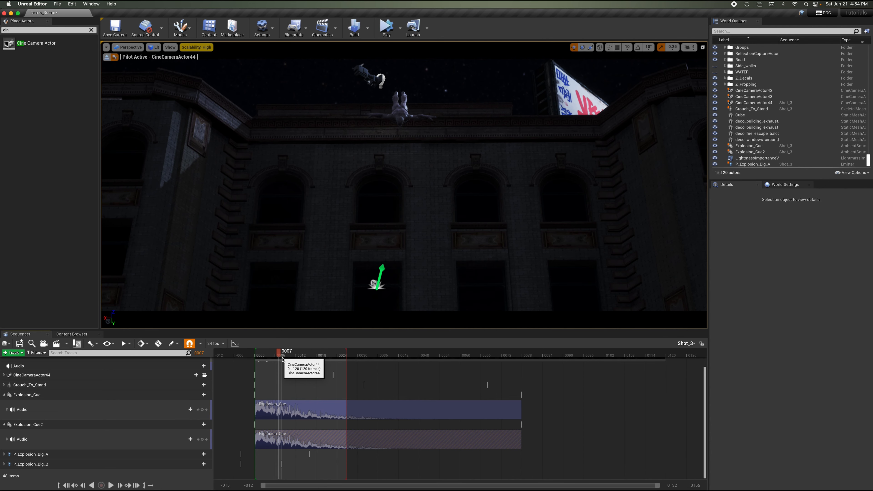
drag(277, 411, 305, 412)
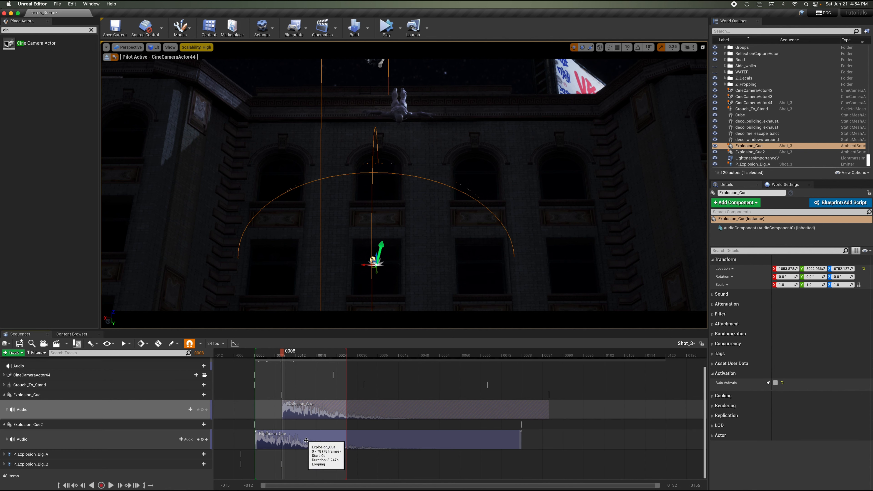
drag(301, 353, 316, 358)
drag(287, 439, 346, 440)
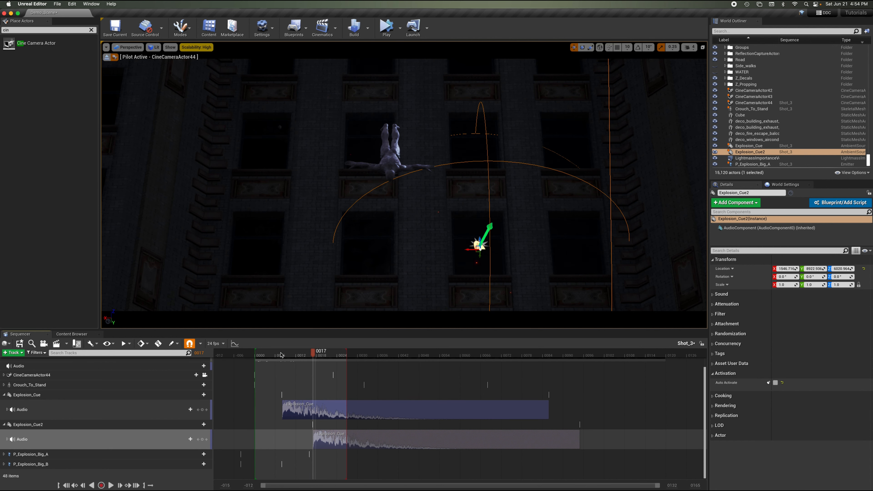
Play the sequence from the start to preview the explosion sound timing.
click(230, 356)
key(space)
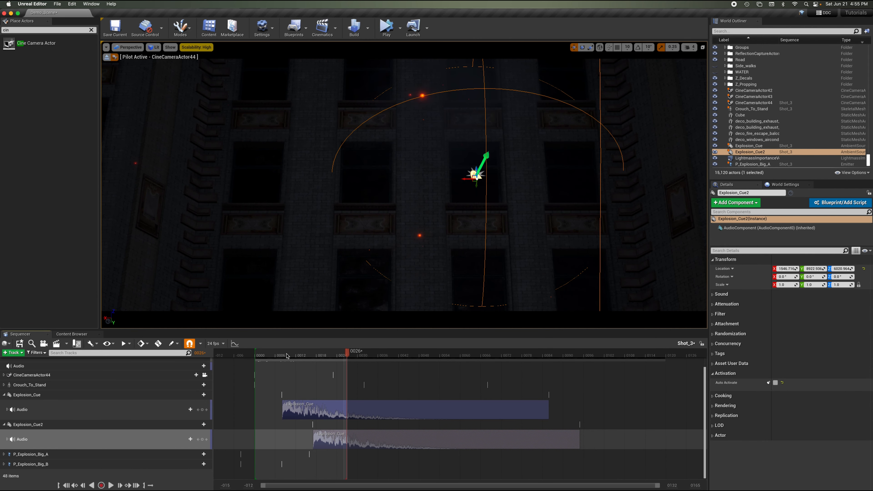
Return the playhead to the start and save all changes.
drag(238, 355, 241, 356)
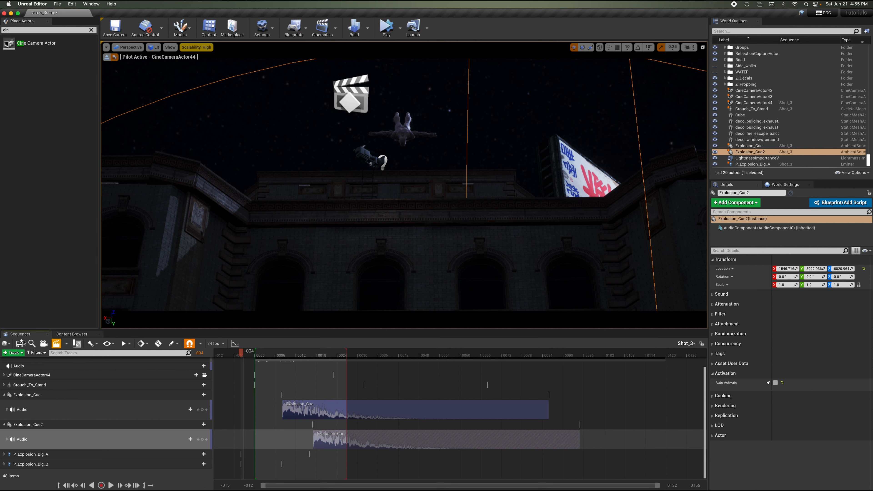
click(58, 3)
click(68, 59)
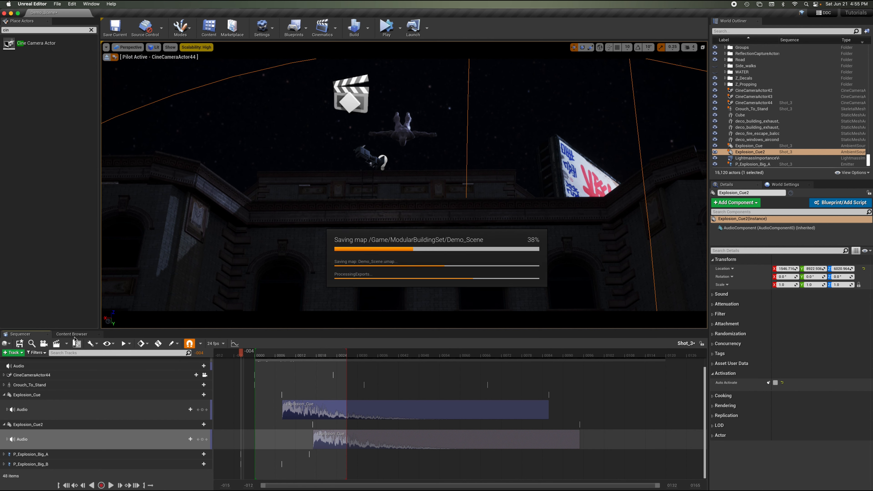
Stop piloting the camera and open the TUTORIAL content folder with the search filter cleared.
click(108, 57)
click(71, 334)
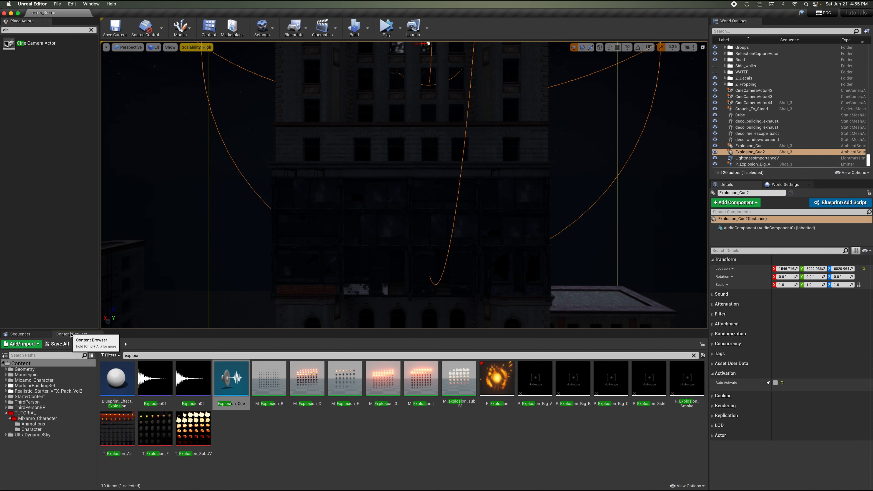
click(30, 414)
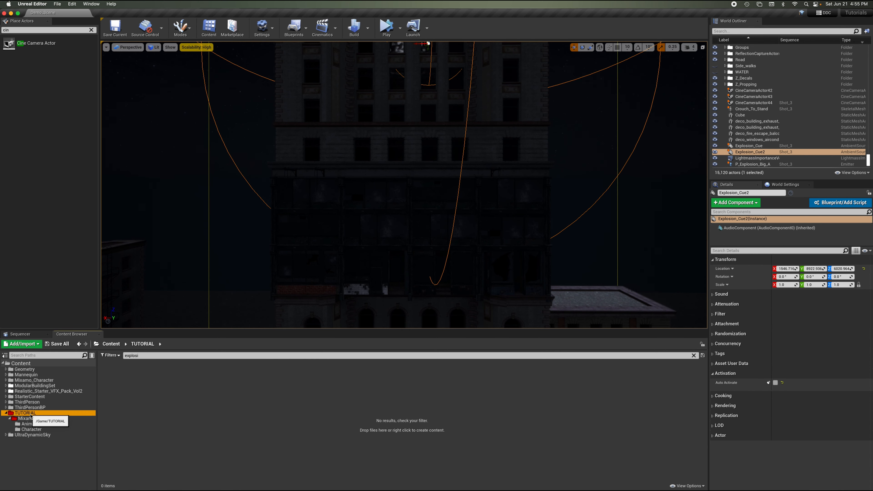
click(126, 355)
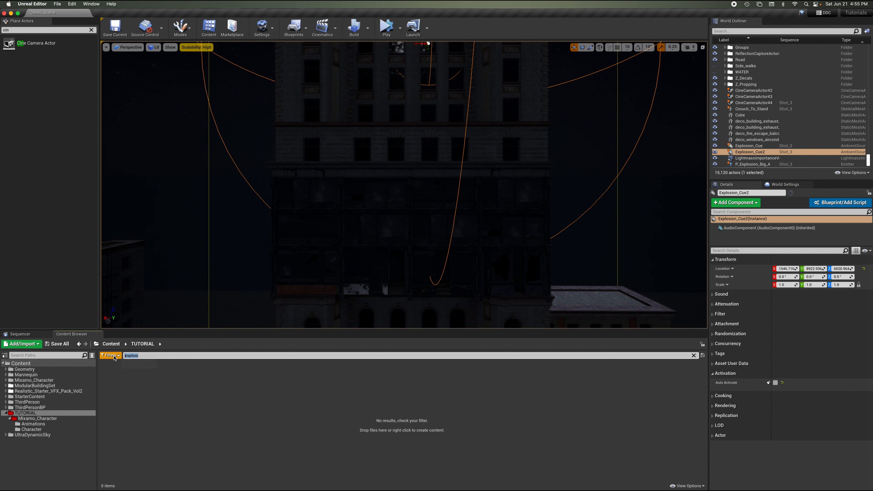
key(BackSpace)
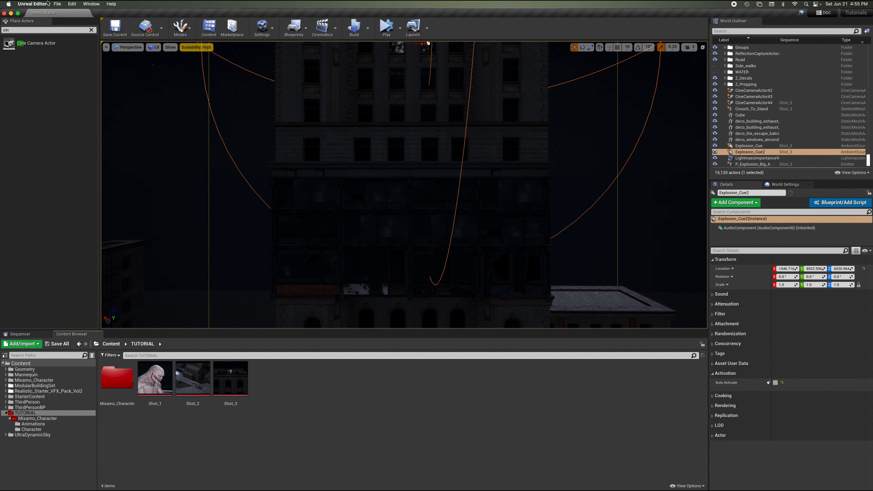
Create a new master sequence in /Game/TUTORIAL with the default settings.
click(56, 4)
click(63, 59)
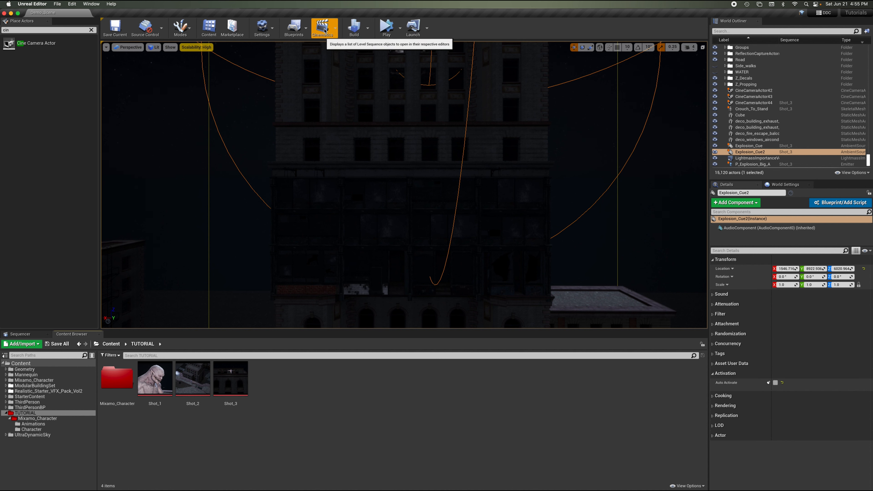
click(334, 30)
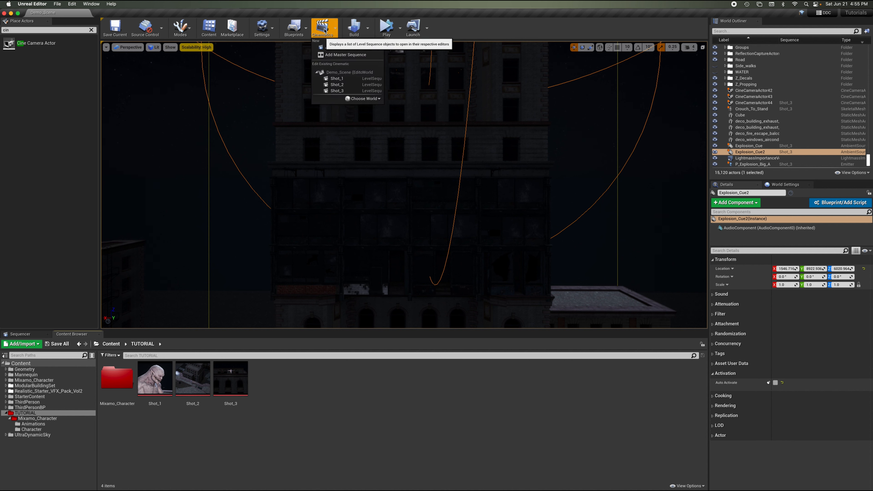
click(363, 55)
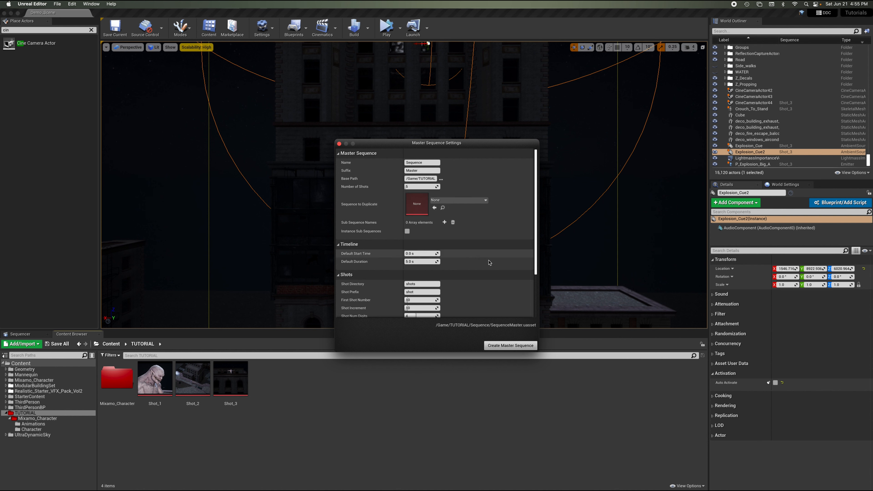
scroll(490, 262, down, 3)
scroll(490, 262, up, 4)
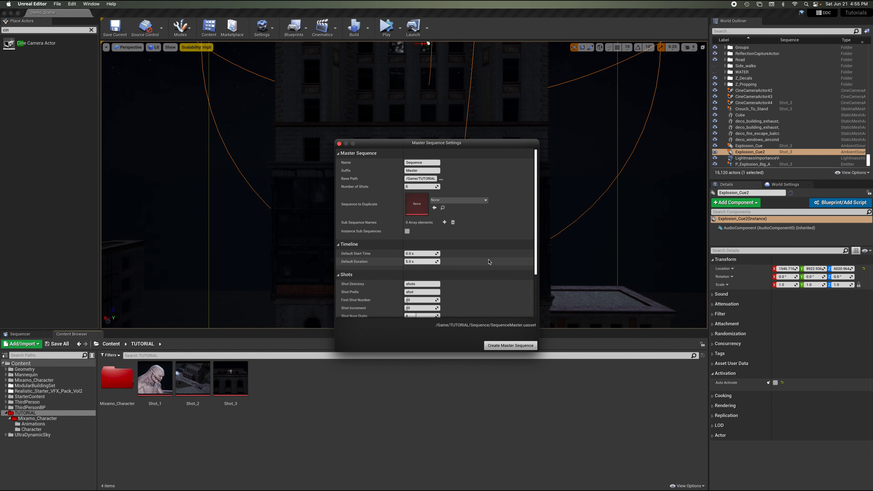
scroll(489, 262, down, 3)
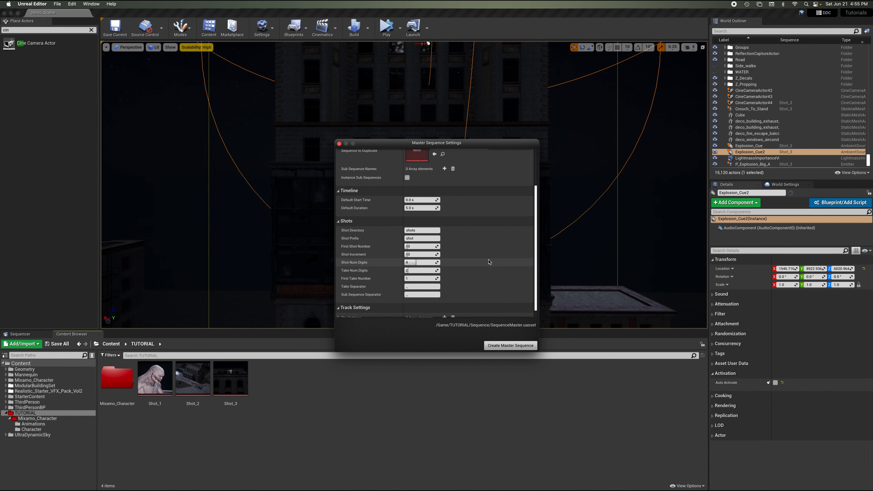
scroll(489, 262, up, 3)
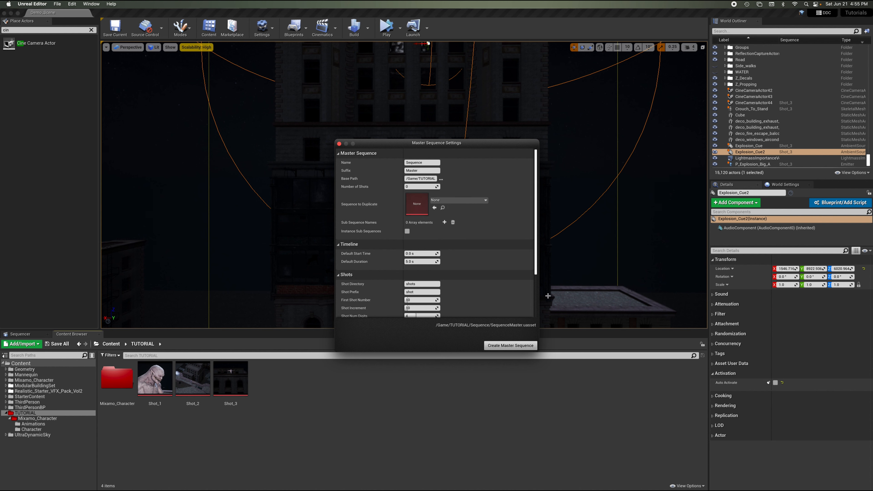
click(510, 346)
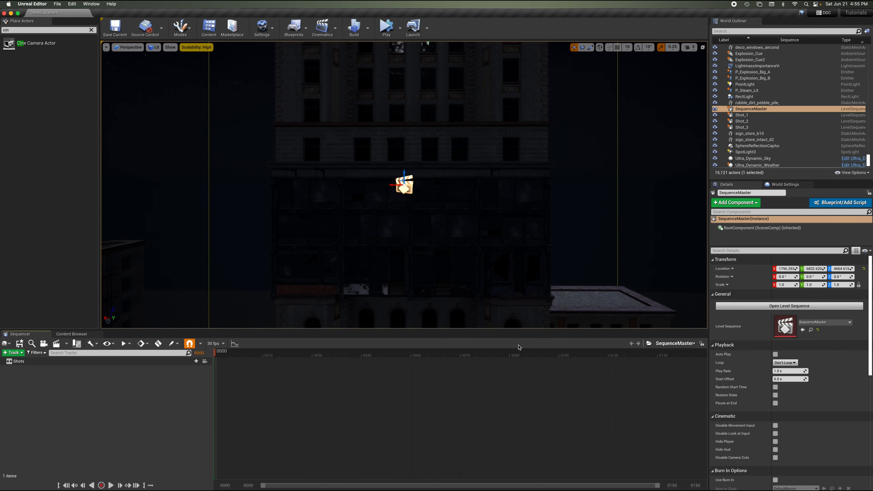
Find the SequenceMaster asset in the TUTORIAL Sequence folder and return to the Sequencer.
click(89, 335)
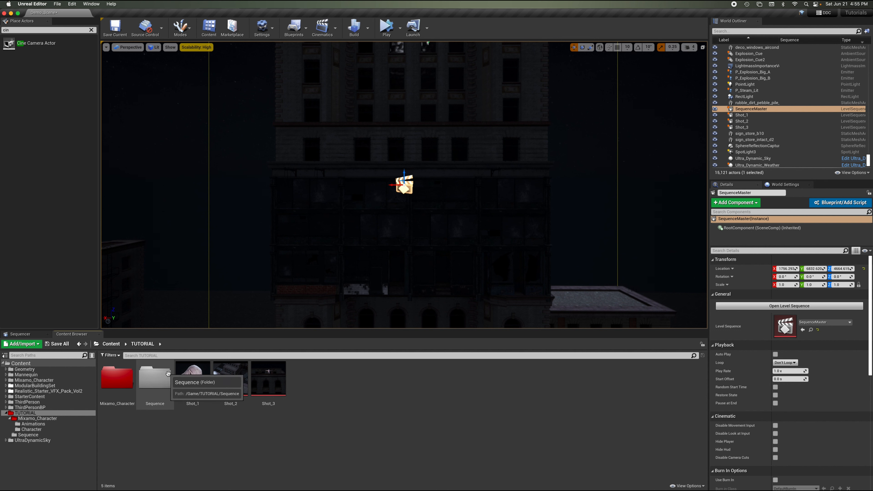
double_click(161, 390)
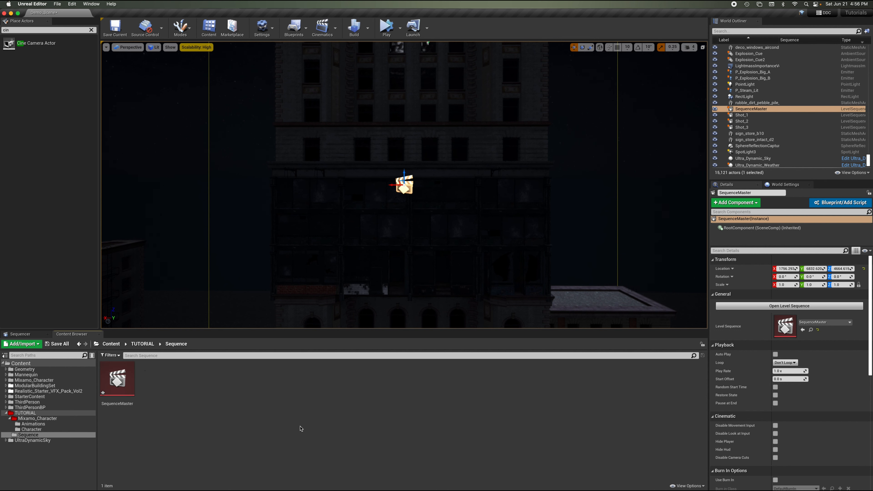
click(119, 384)
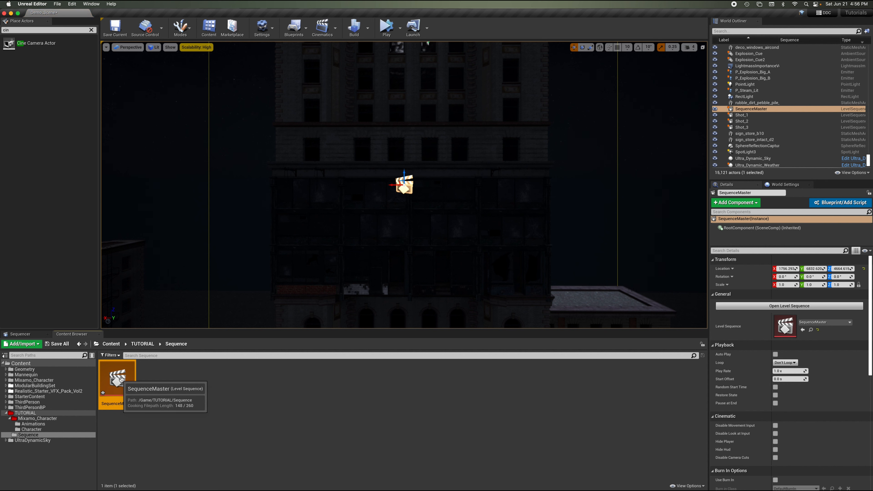
click(195, 399)
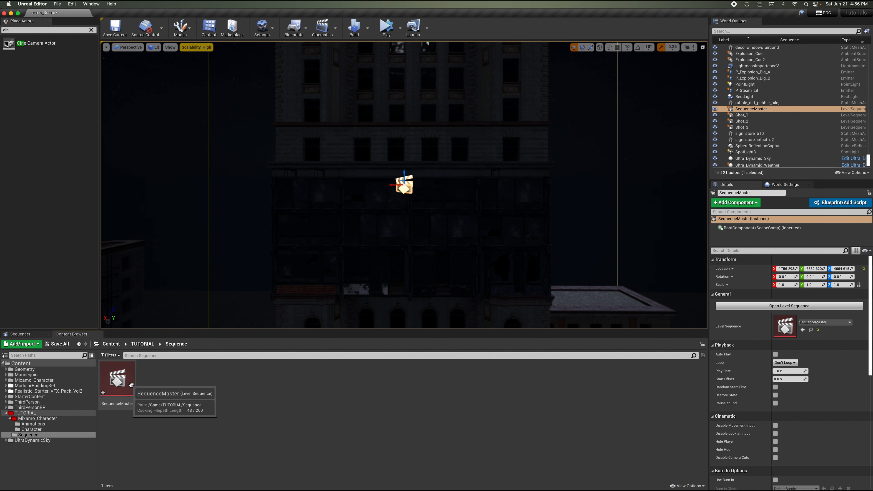
click(34, 335)
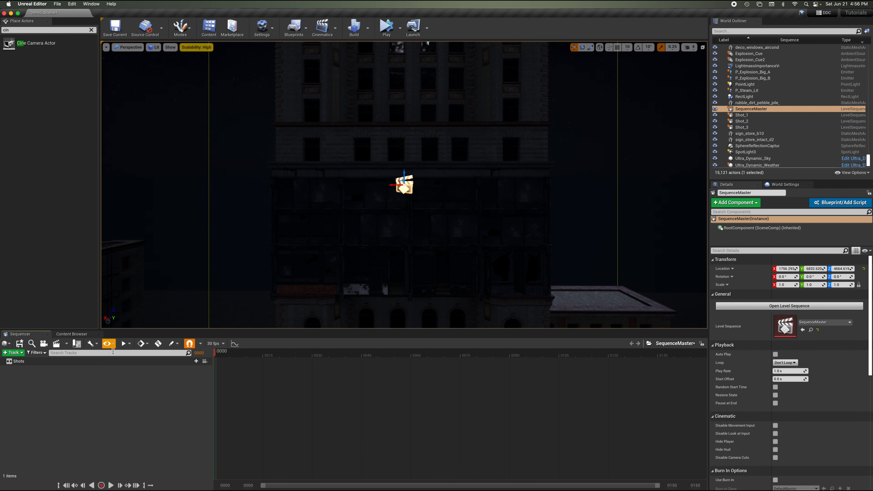
Insert Shot_1, Shot_2 and Shot_3 as shots in the SequenceMaster's Shots track.
click(194, 361)
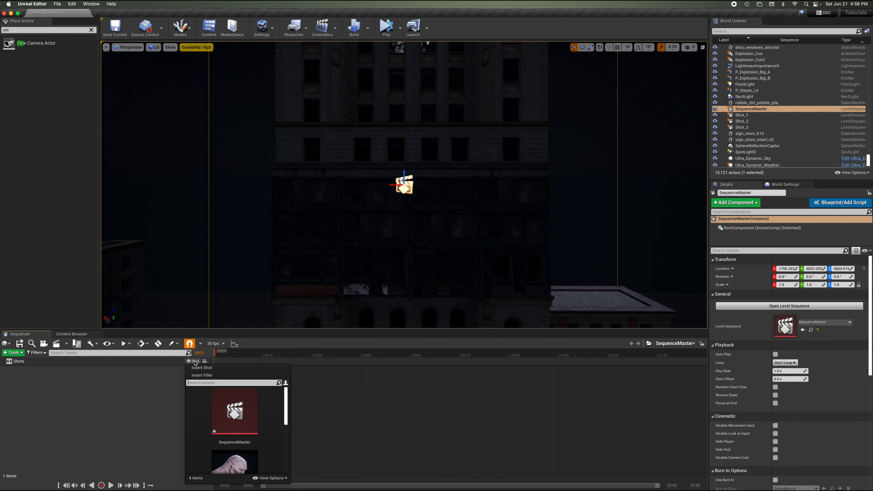
scroll(275, 435, down, 2)
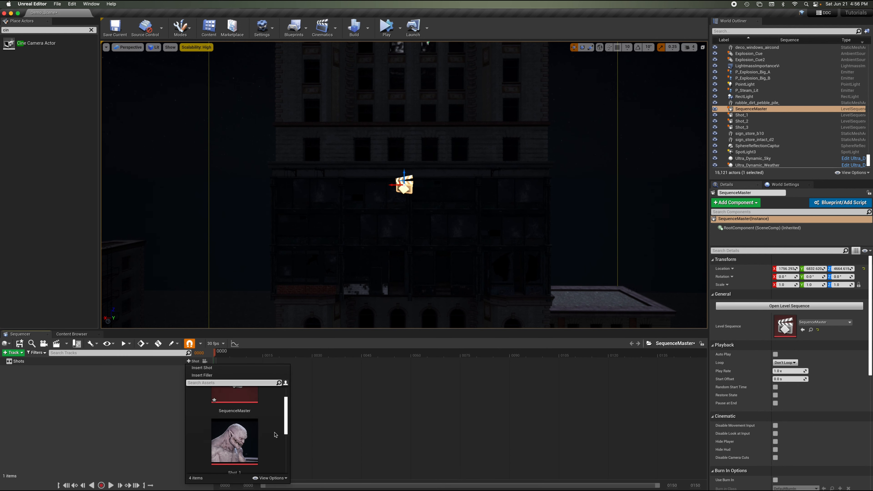
click(249, 440)
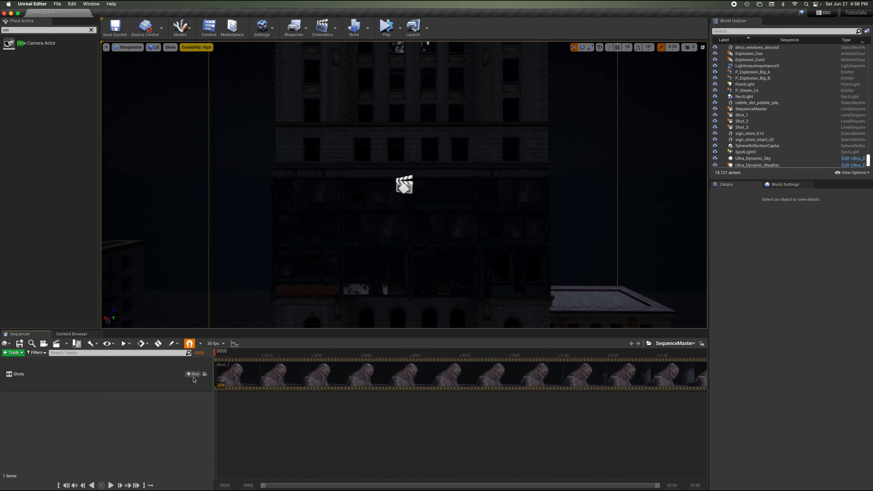
click(193, 374)
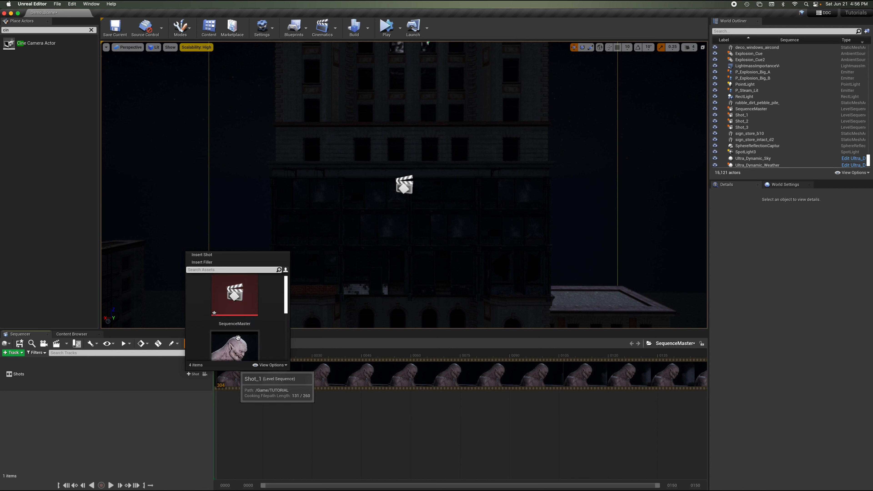
scroll(237, 338, down, 3)
click(241, 310)
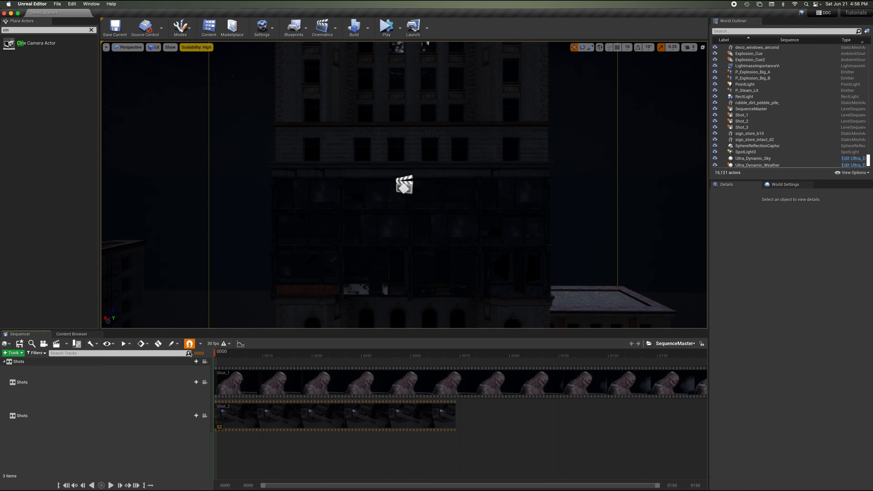
click(194, 363)
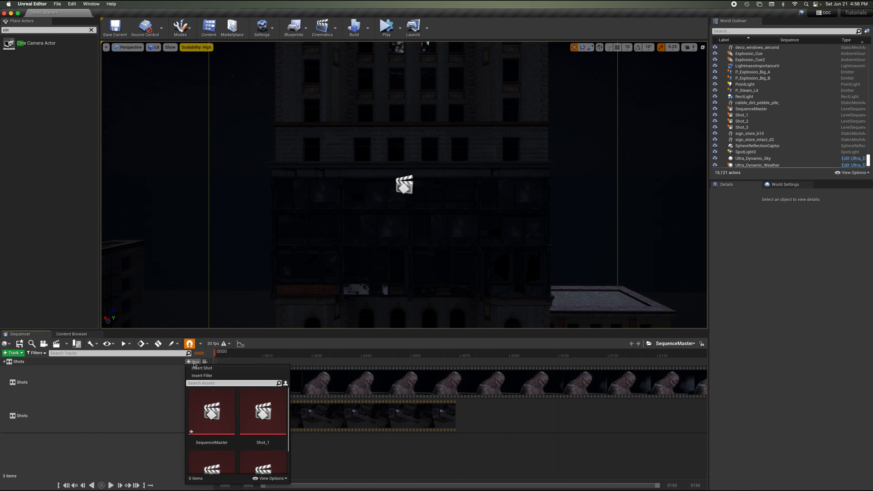
scroll(241, 423, down, 5)
scroll(253, 424, down, 2)
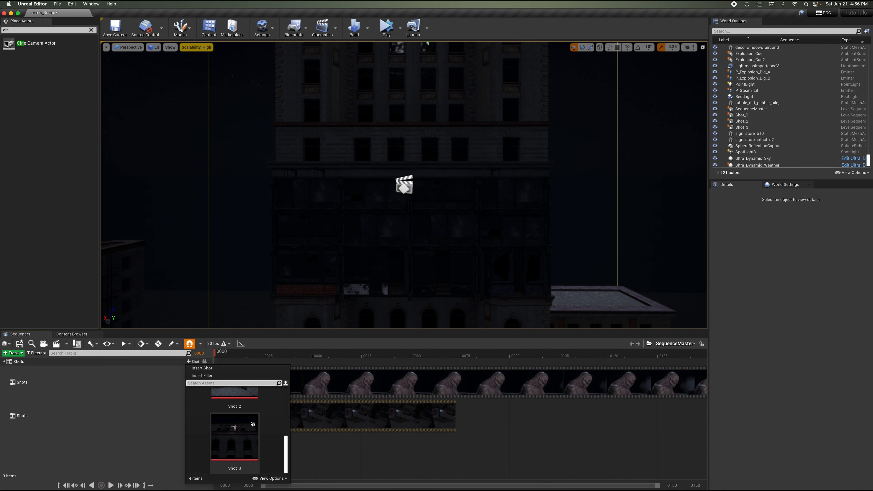
click(244, 427)
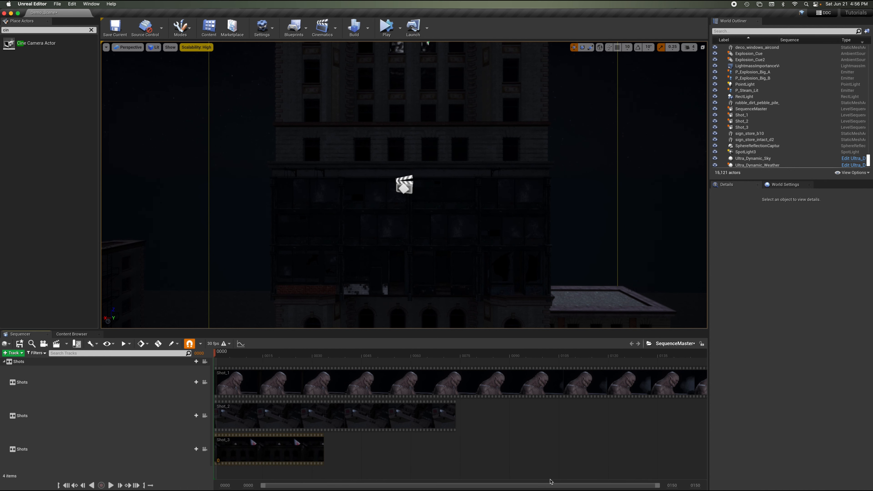
Place Shot_2 and Shot_3 end-to-end after Shot_1 on one row and lock the viewport to the shots.
drag(658, 485, 393, 486)
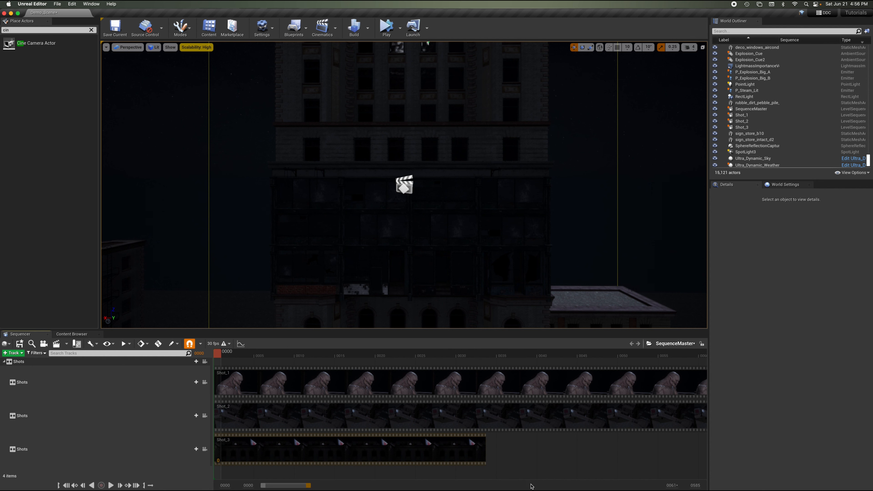
drag(532, 486, 740, 481)
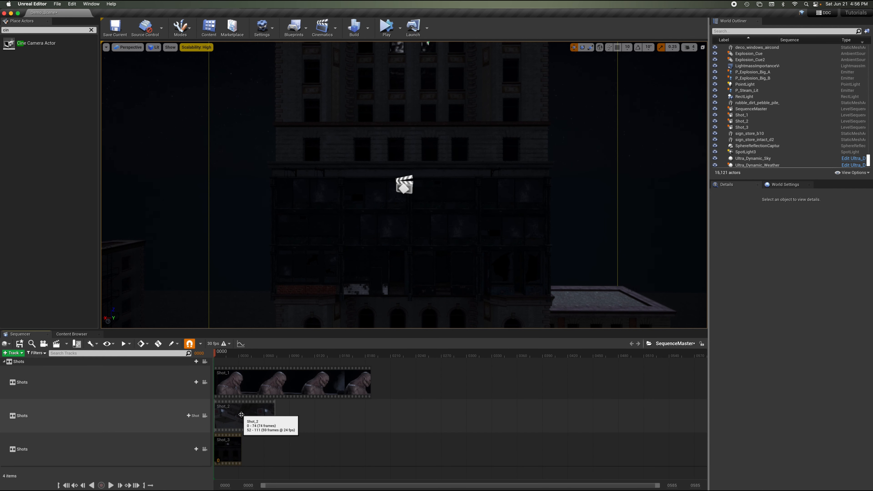
drag(241, 415, 415, 382)
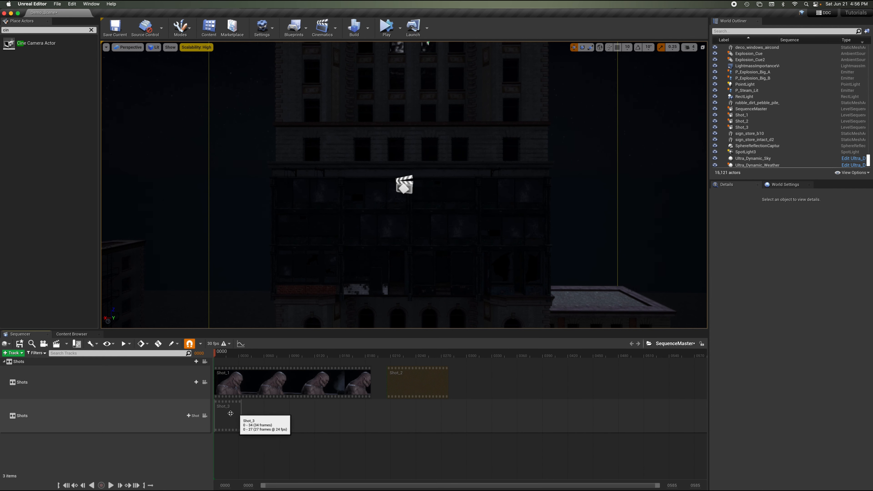
drag(231, 414, 473, 388)
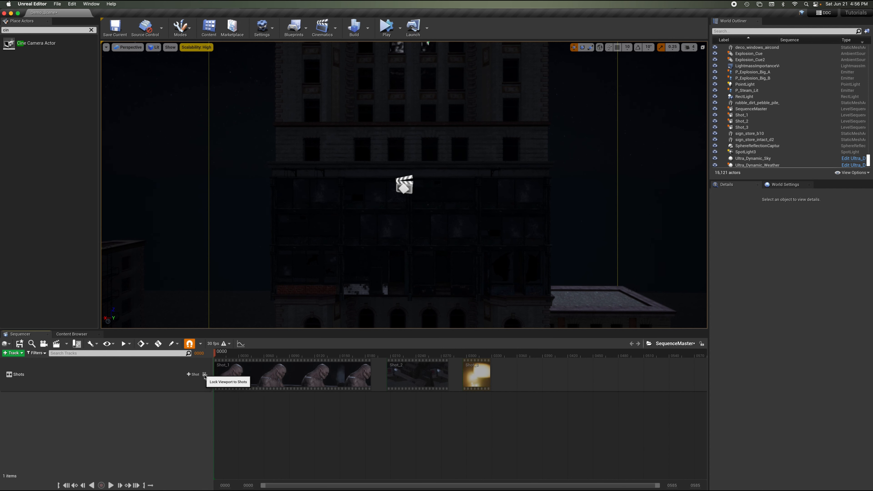
click(205, 375)
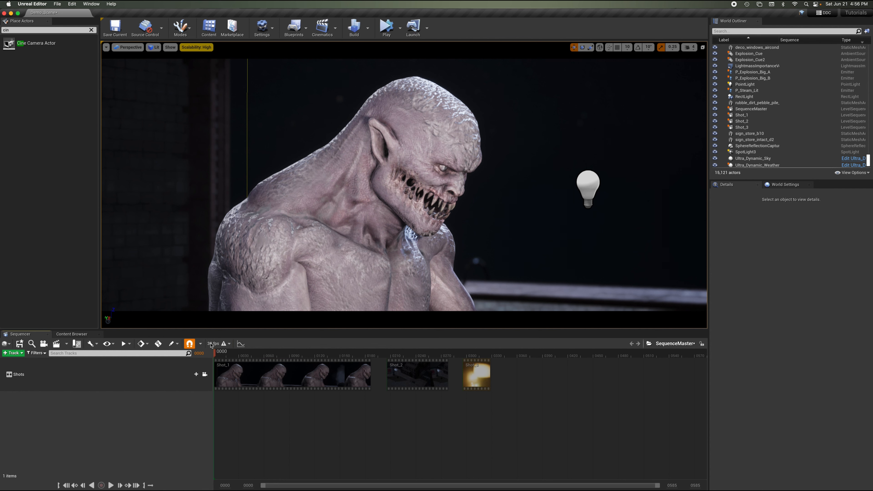
Set the master sequence display rate to 24 fps and save all.
click(218, 344)
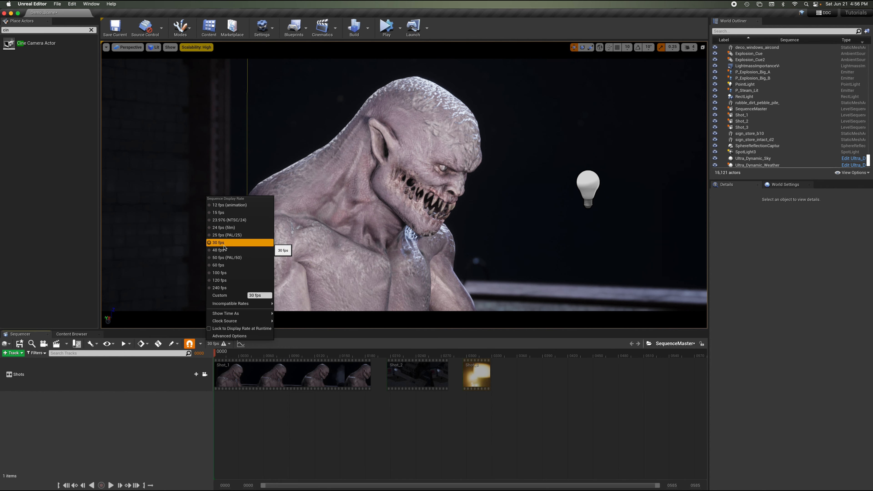
click(224, 229)
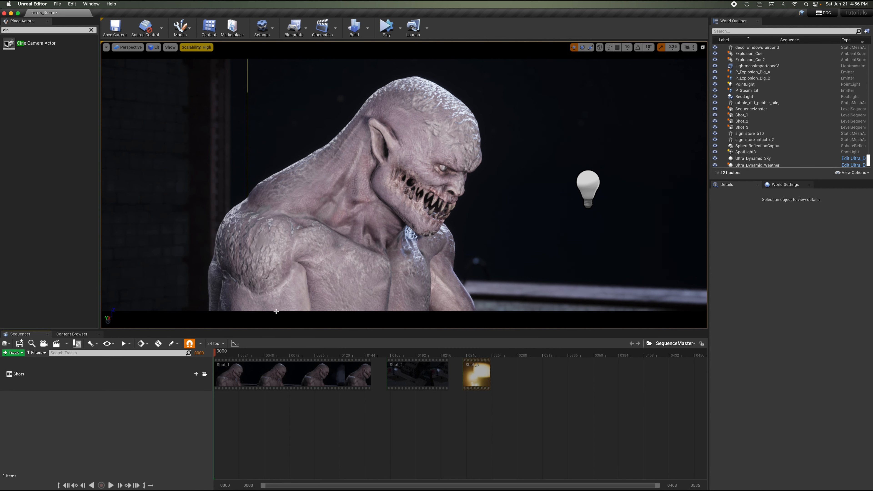
click(57, 3)
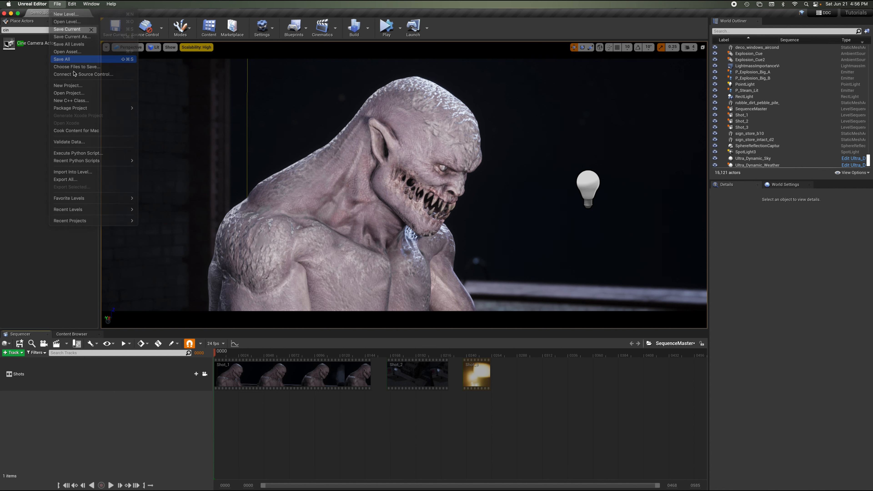
click(72, 56)
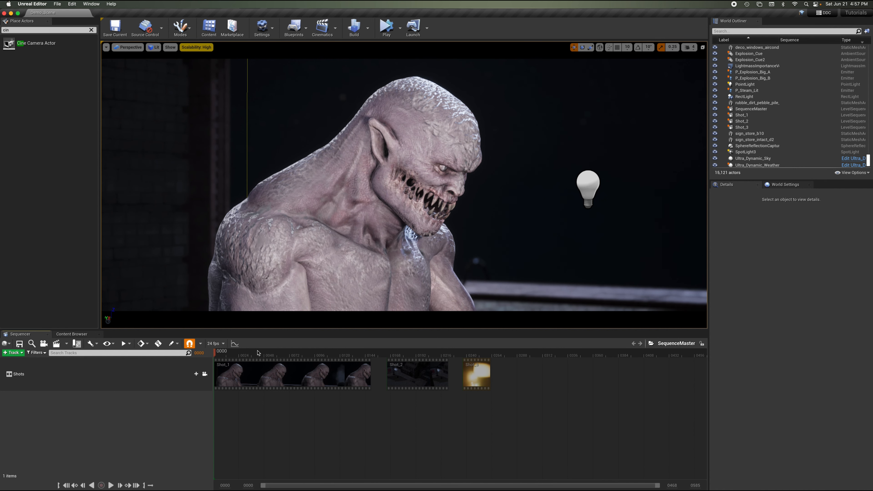
Move Shot_2 left to close the gap after Shot_1, then play back the master sequence.
drag(240, 354, 211, 354)
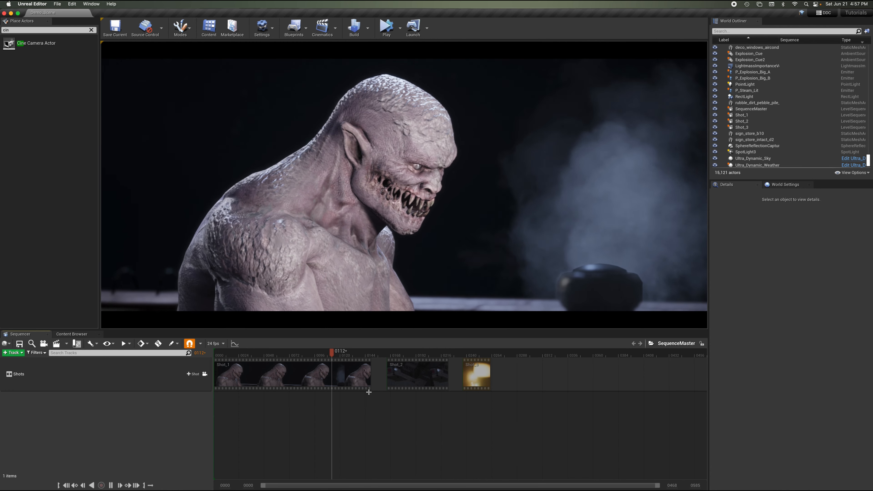
key(space)
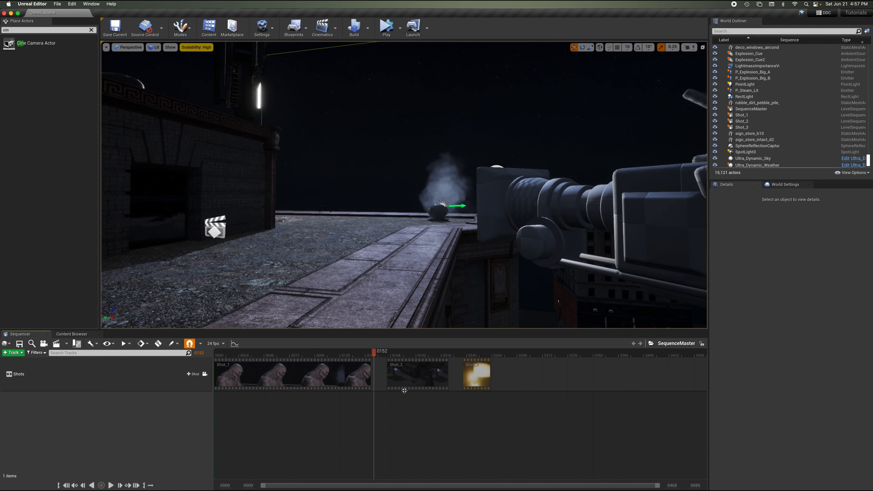
drag(426, 371, 411, 371)
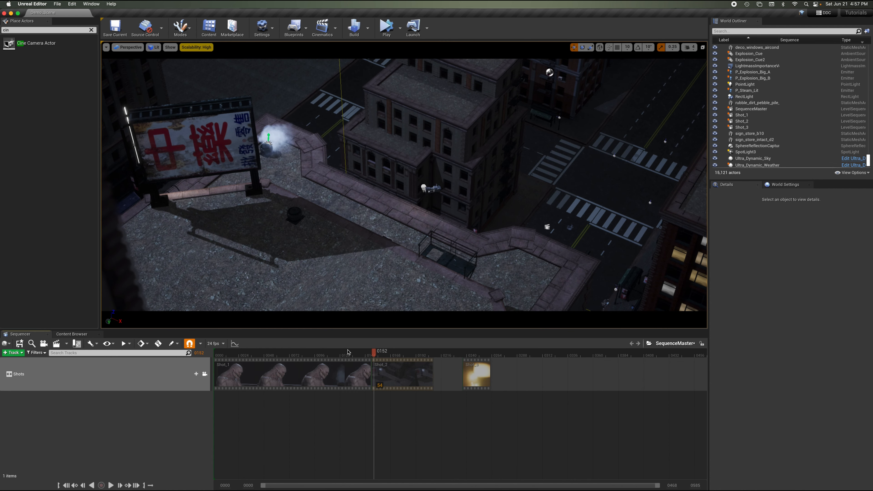
key(Up)
key(space)
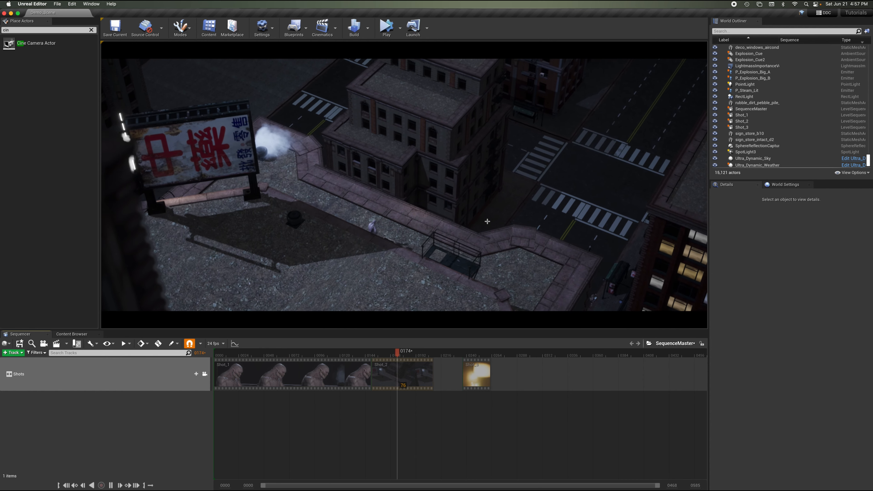
key(space)
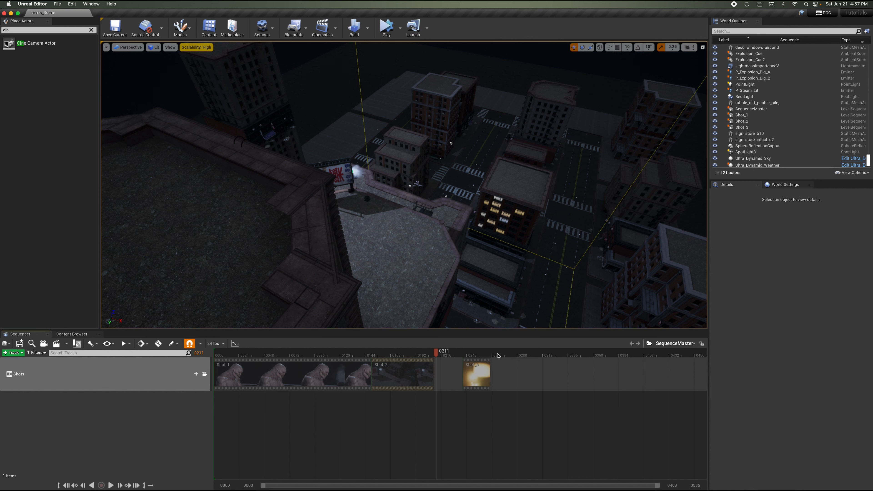
Move Shot_3 left so it starts right where Shot_2 ends, and play back.
drag(477, 379, 386, 358)
key(Up)
key(space)
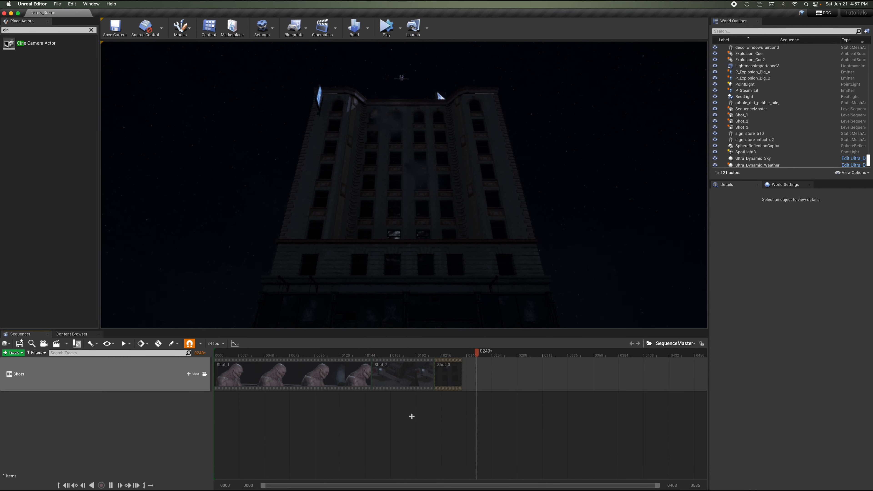
Set the master sequence's playback range to end where Shot_3 ends.
key(space)
click(473, 356)
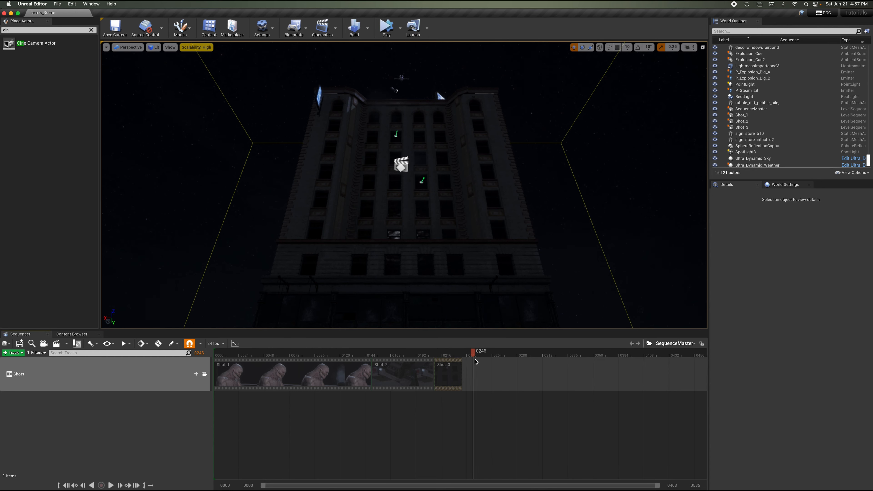
drag(481, 363, 431, 368)
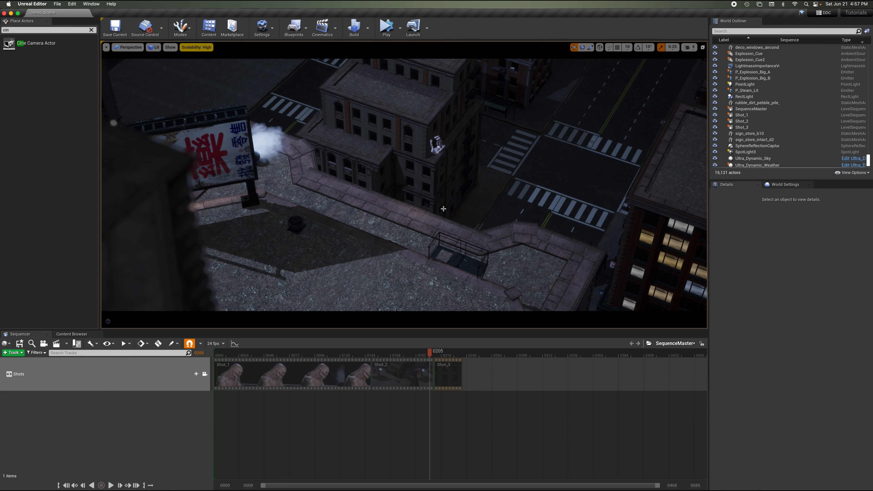
drag(433, 354, 469, 369)
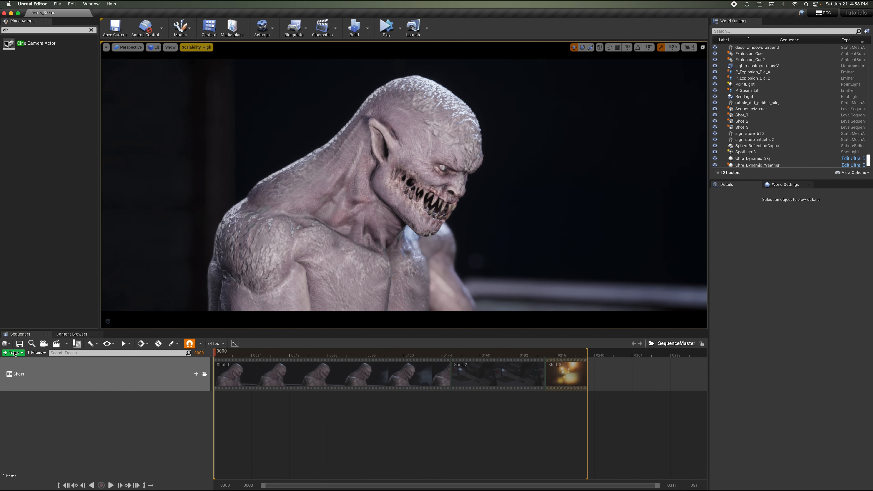
Add an audio track and assign the The_Awakening_-_Patrick_Patrikios_Cue sound to it.
click(14, 353)
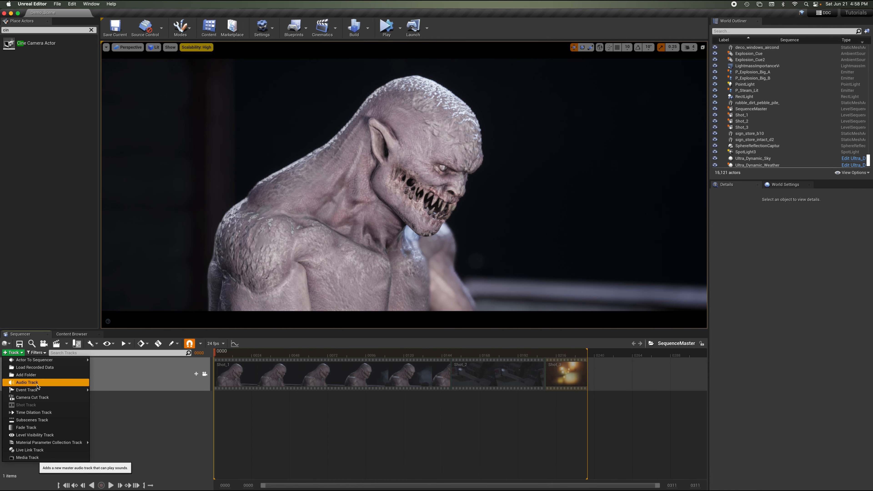
click(38, 387)
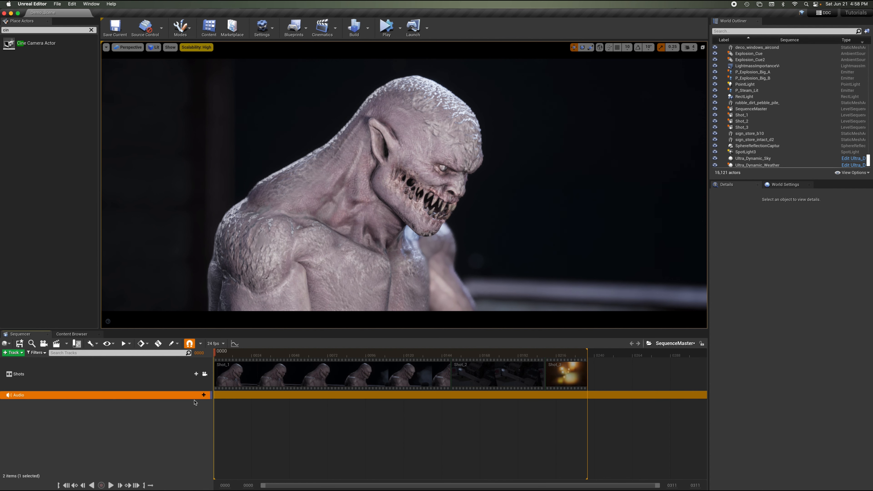
click(200, 394)
scroll(264, 322, down, 2)
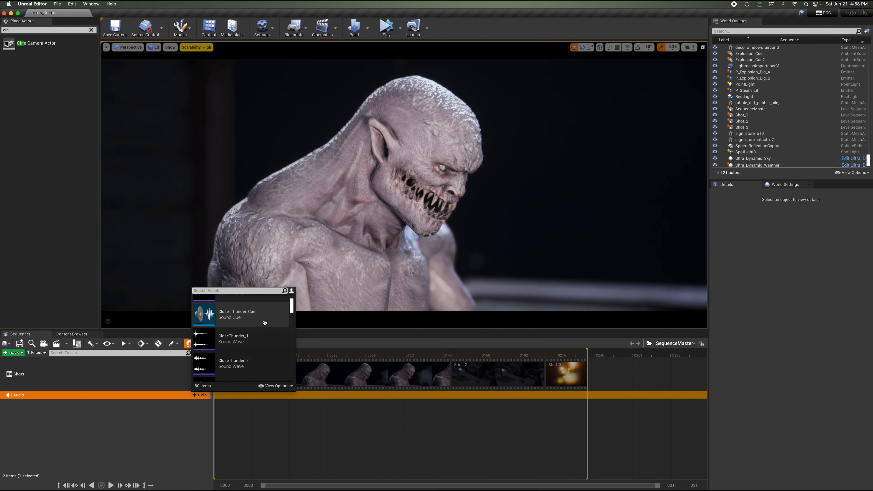
scroll(234, 317, up, 3)
text(t)
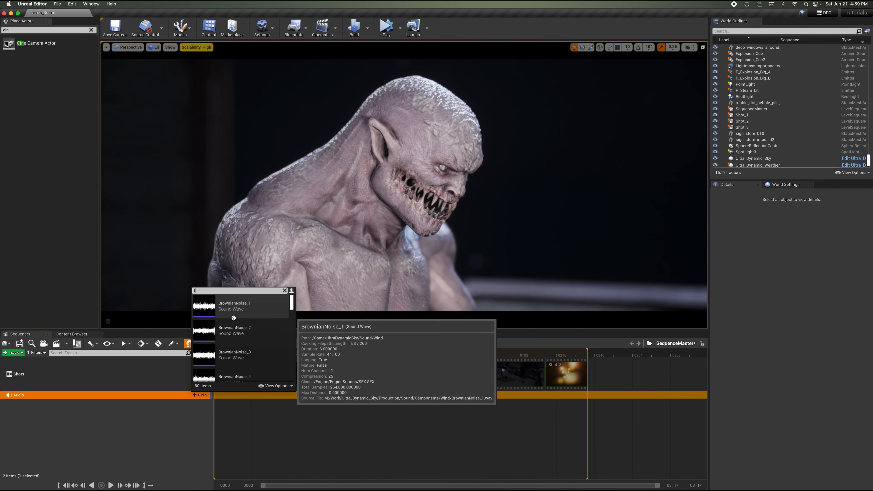
text(he)
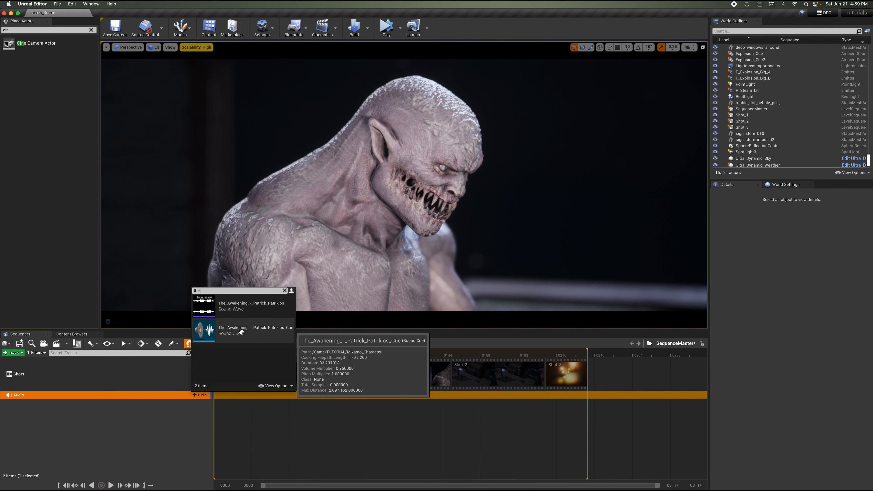
click(241, 332)
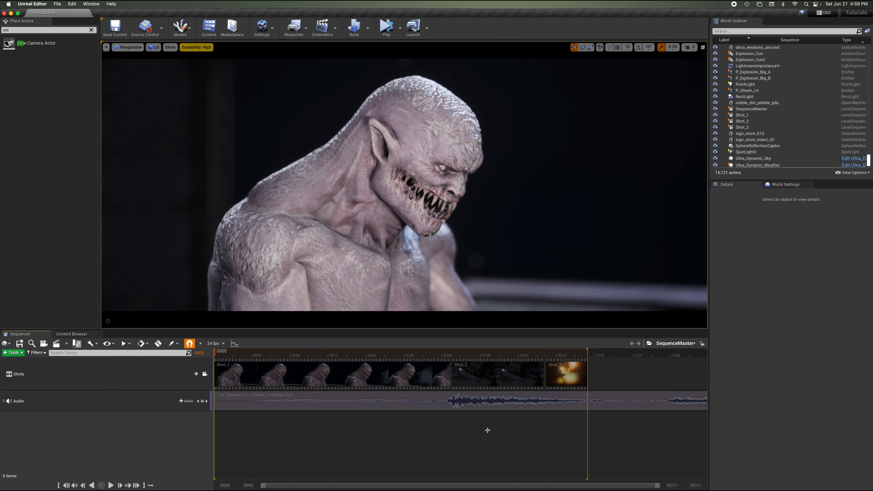
Shift the audio section's start offset further into the music and play back the master sequence from the start.
drag(454, 353, 206, 375)
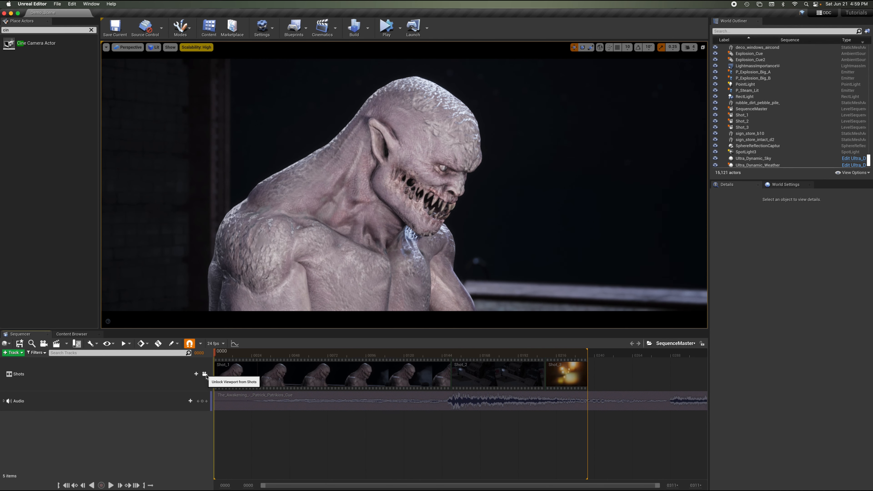
key(space)
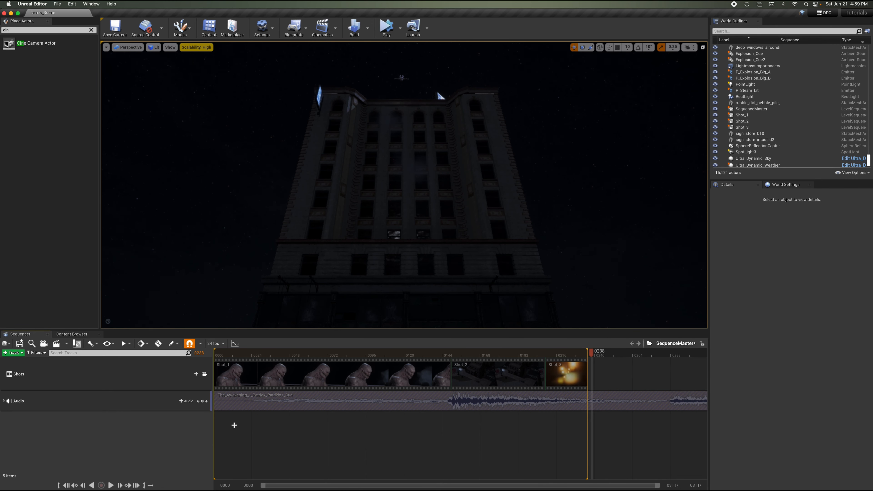
drag(215, 406, 246, 406)
drag(423, 355, 414, 354)
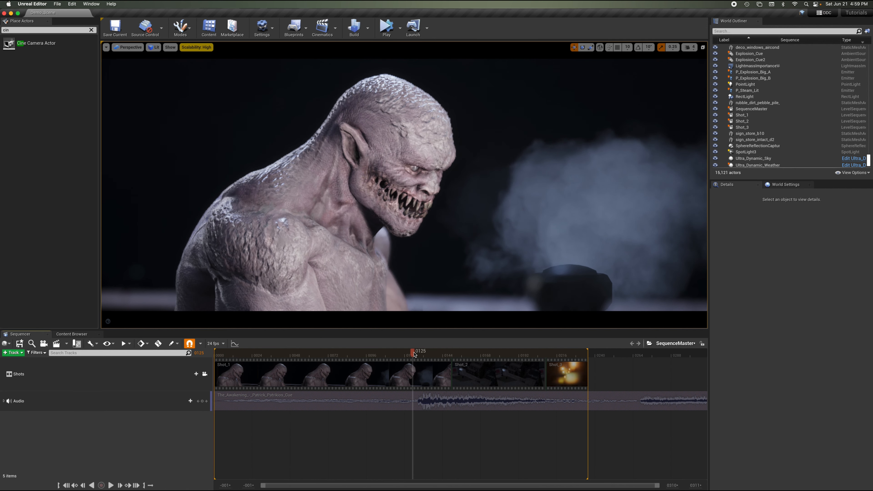
key(Up)
key(space)
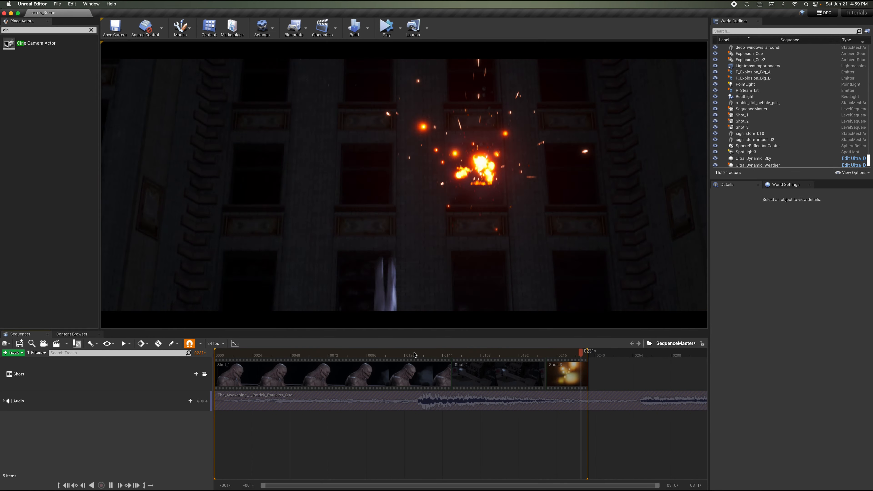
key(space)
drag(466, 355, 212, 355)
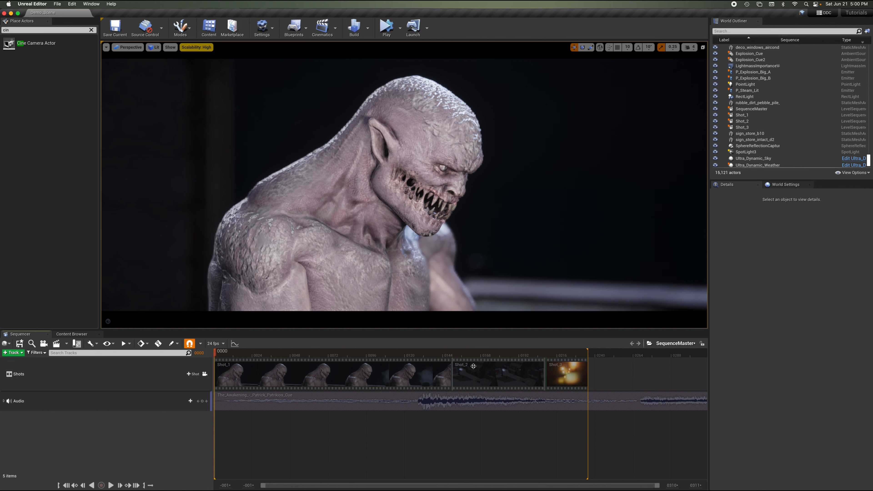
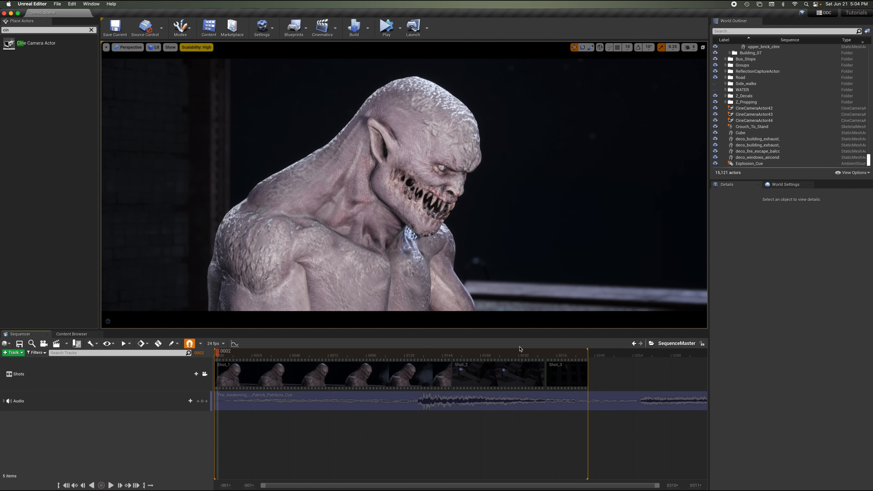
Open the Shot_1 subsequence, scrub and play it, then return to the master sequence.
double_click(359, 375)
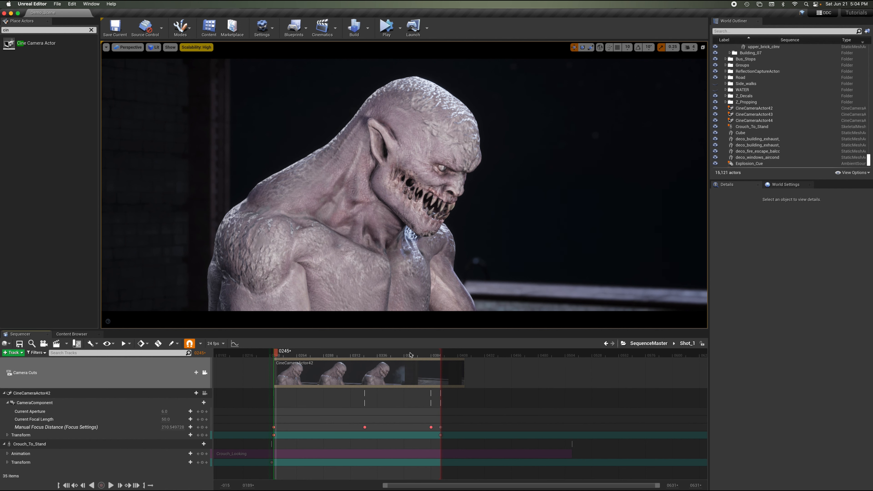
click(342, 358)
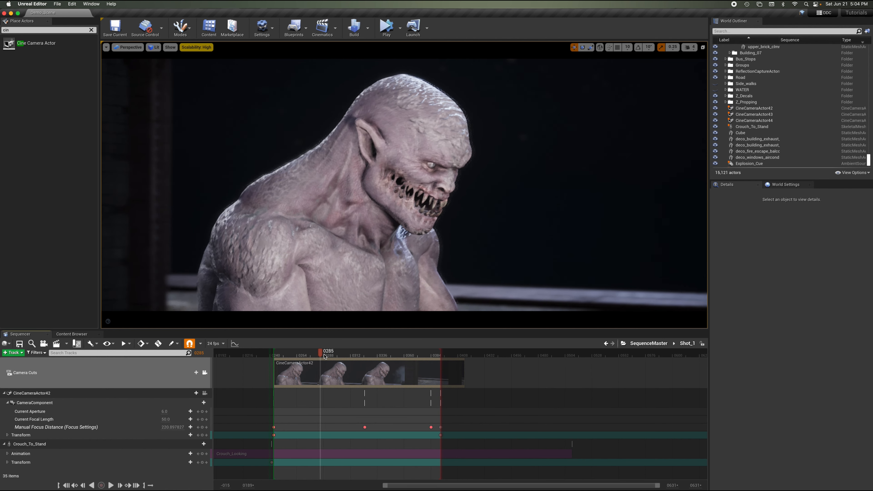
drag(351, 355, 302, 354)
key(space)
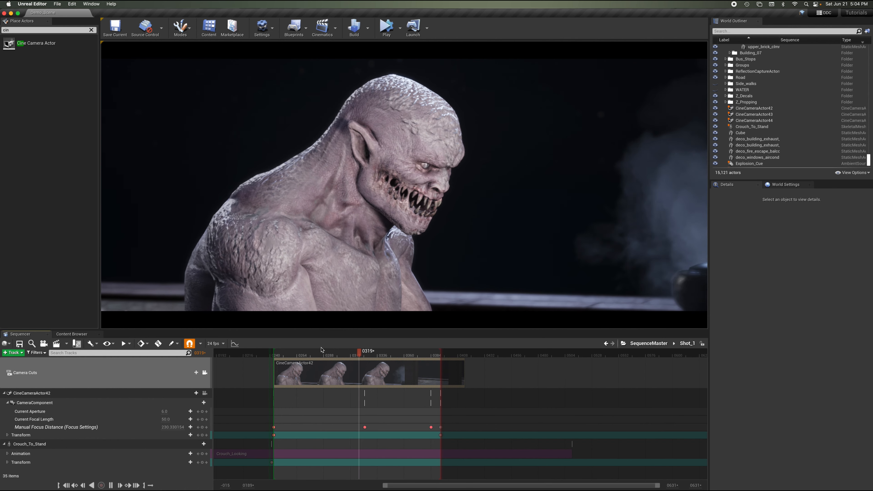
key(space)
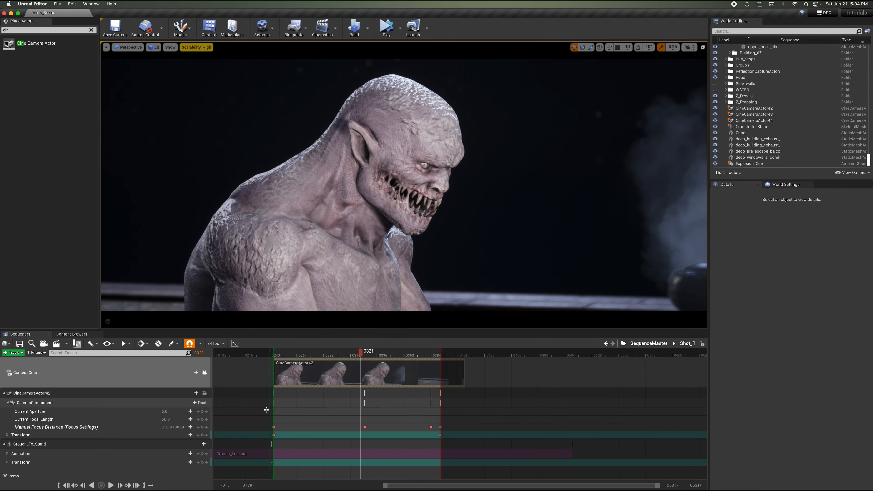
click(91, 395)
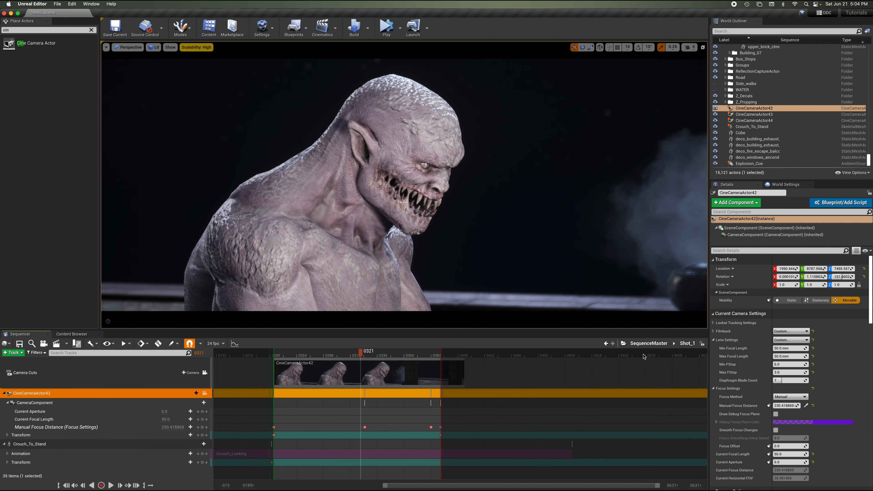
click(648, 344)
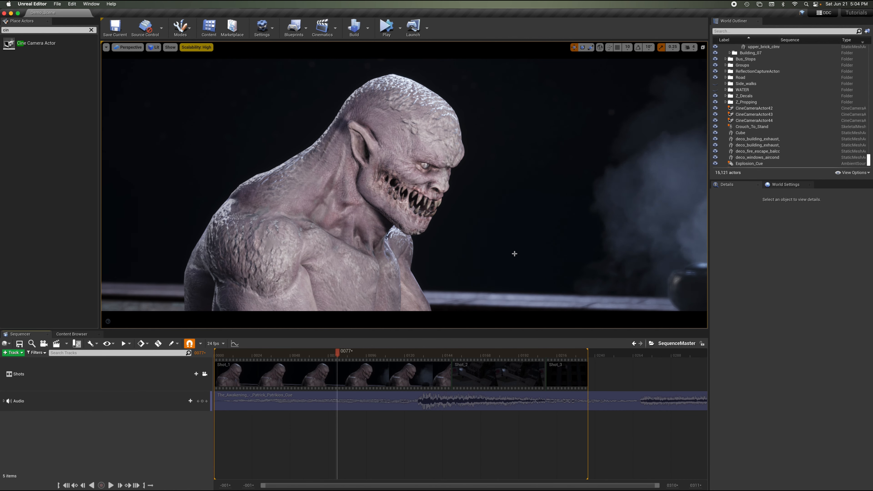
Unlock the viewport from the shots and fly around the rooftop scene.
click(204, 375)
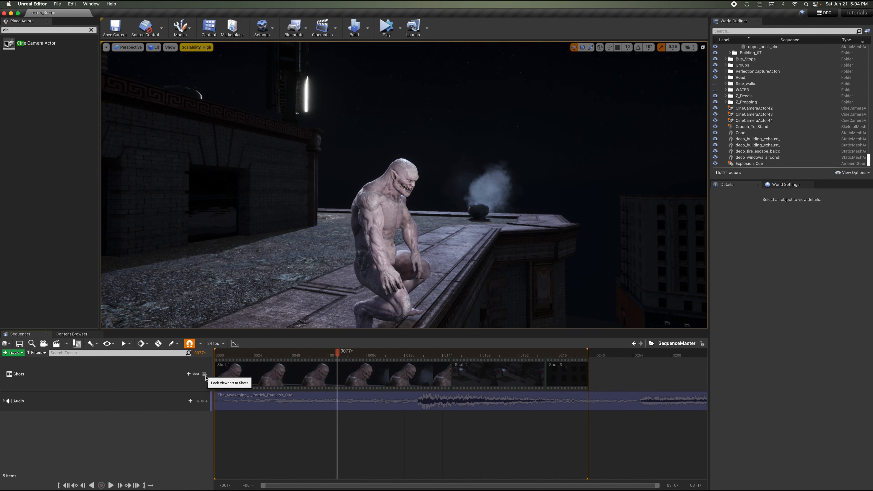
mouse_move(480, 153)
right_down()
mouse_move(484, 160)
mouse_move(479, 152)
right_up()
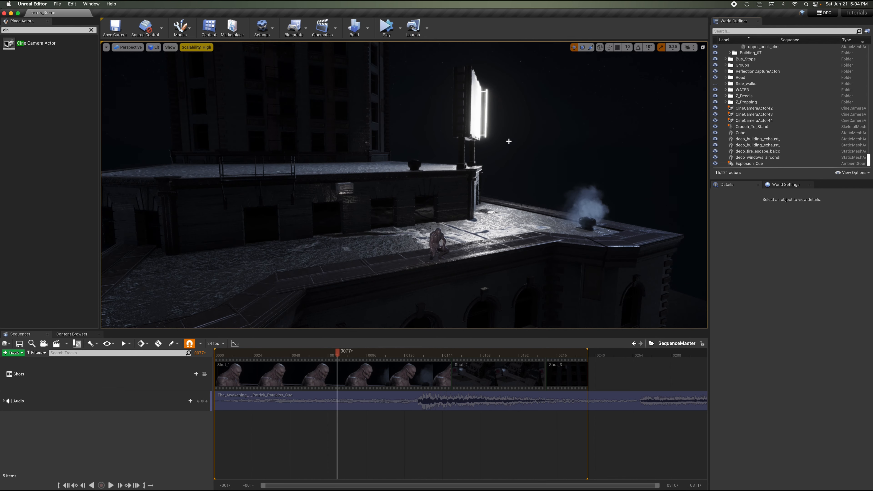
right_drag(509, 141, 509, 140)
key(g)
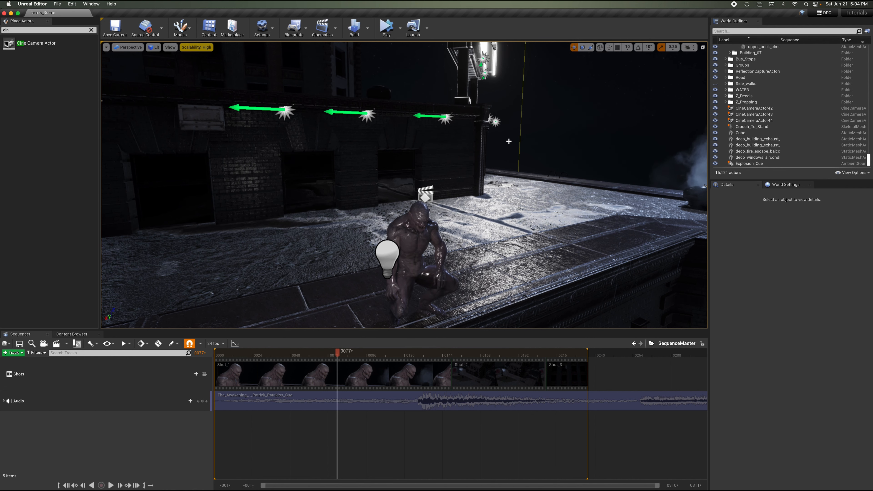
click(446, 118)
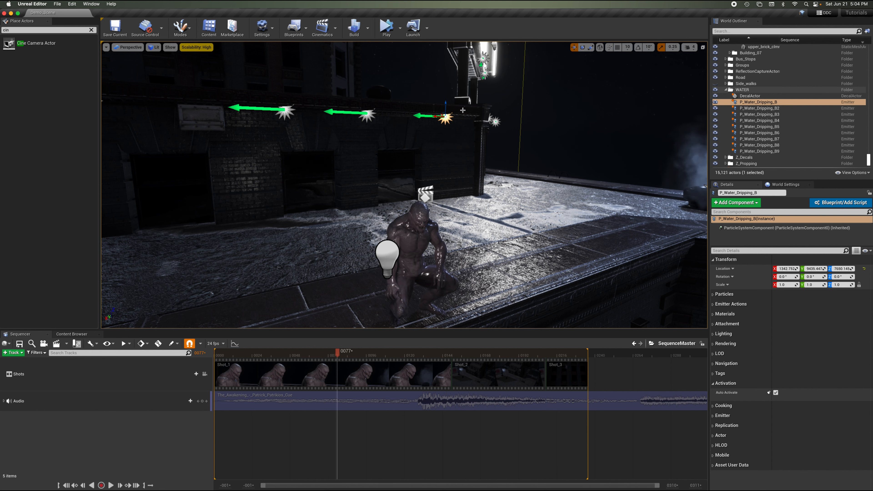
right_drag(462, 236, 461, 236)
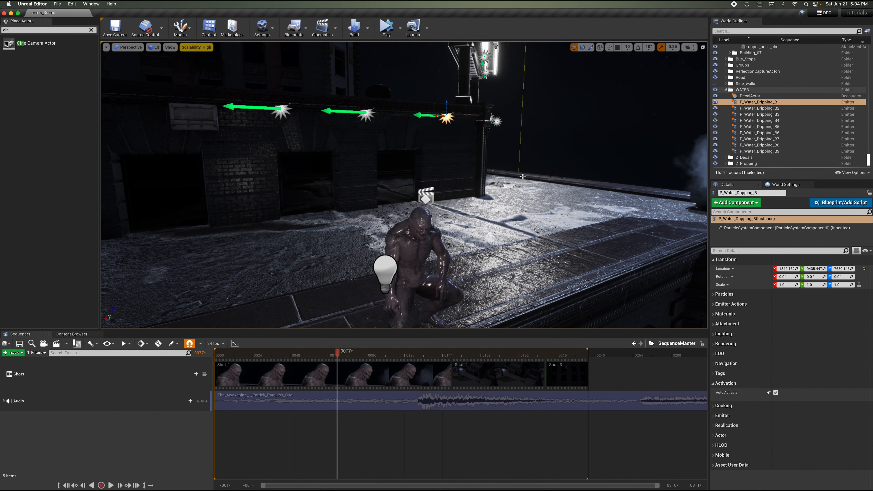
click(520, 160)
key(g)
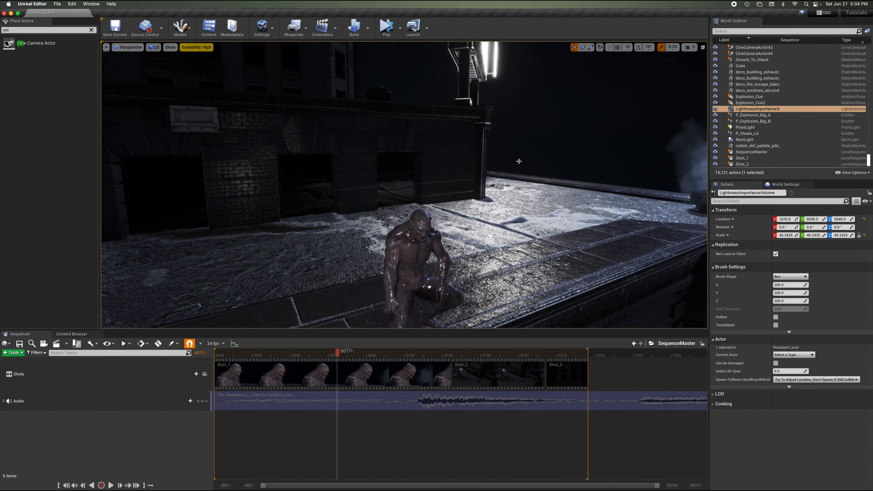
right_drag(519, 161, 519, 161)
key(w)
key(s)
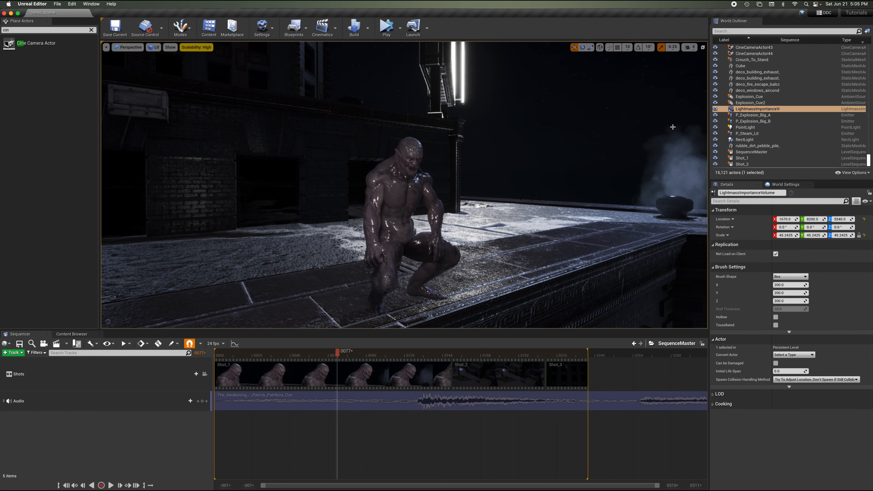
Apply a rainy weather preset to Ultra_Dynamic_Weather, then lock the viewport back to the shots.
scroll(782, 136, down, 3)
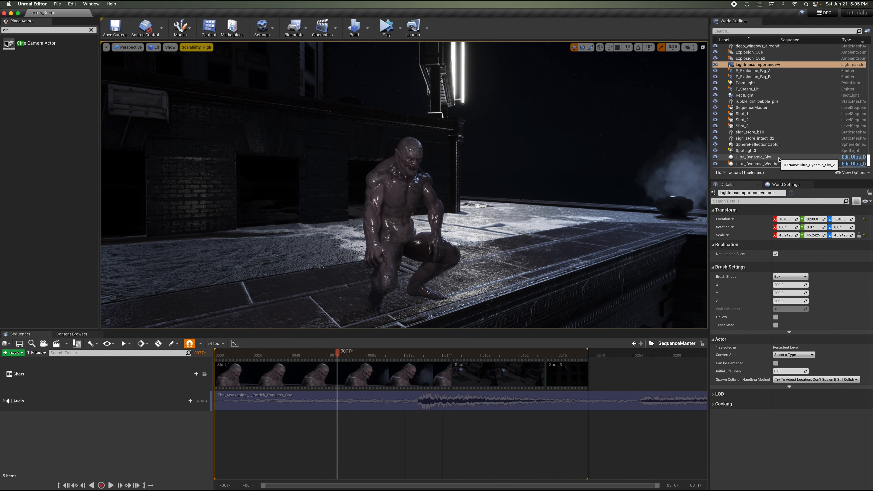
click(787, 164)
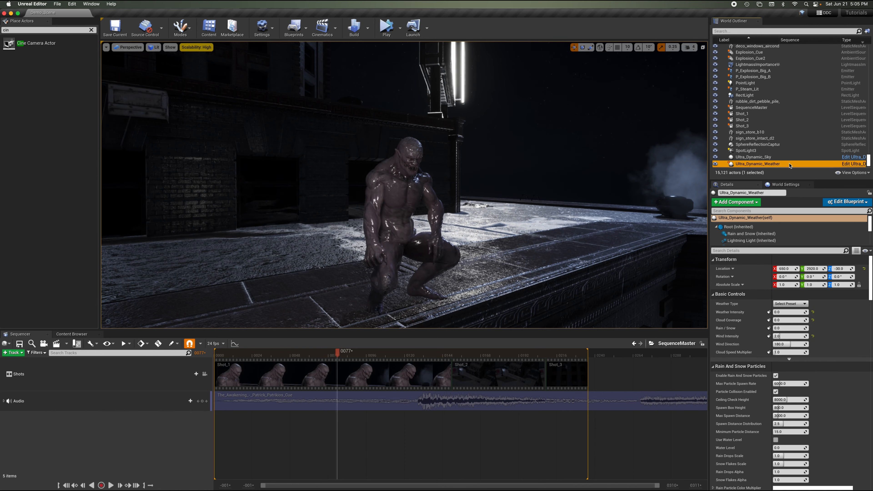
click(790, 304)
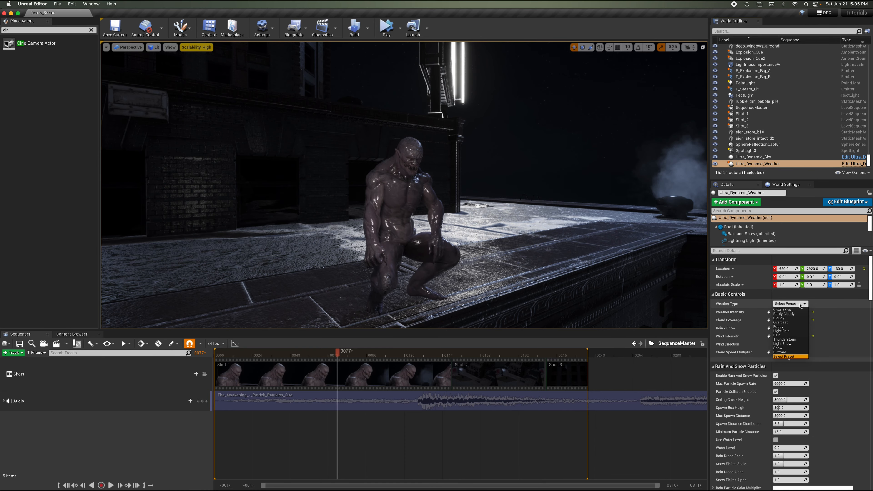
click(797, 342)
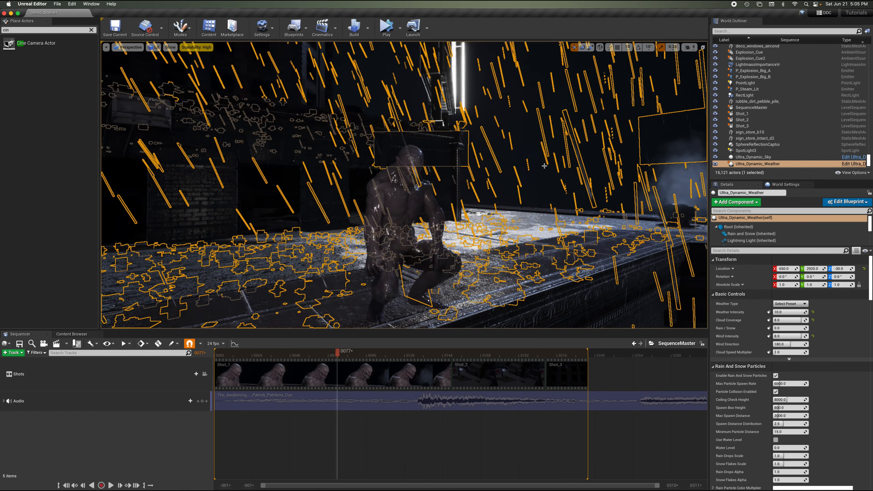
click(544, 166)
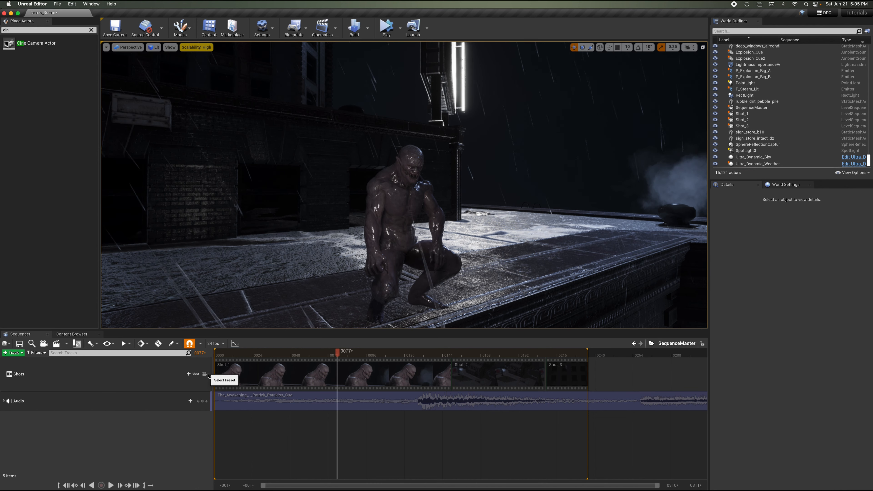
click(205, 374)
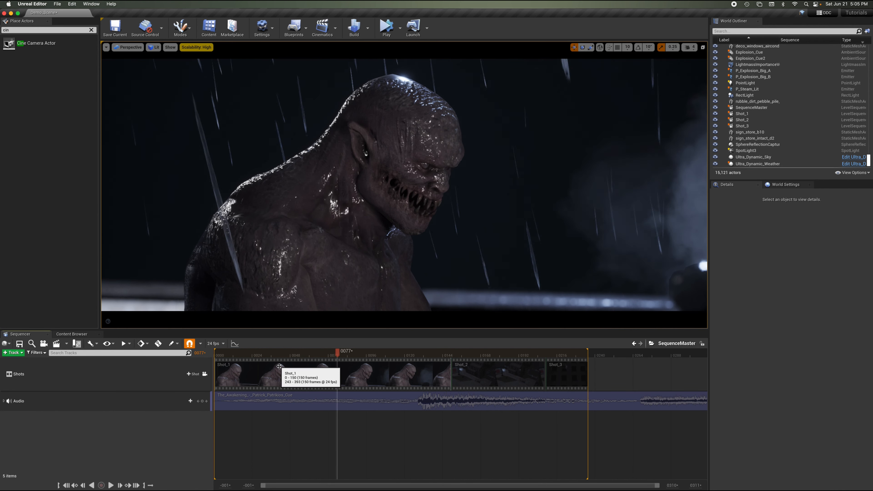
Play back the master sequence from the start with the rain.
drag(234, 357, 212, 358)
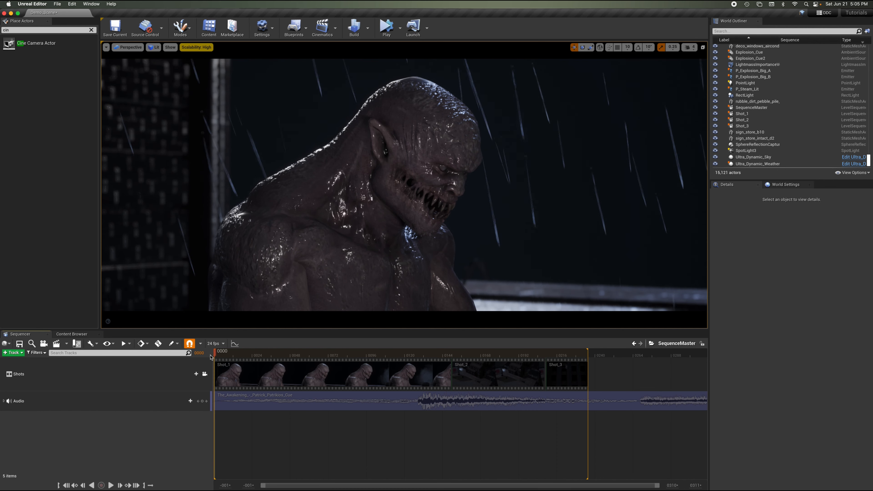
key(space)
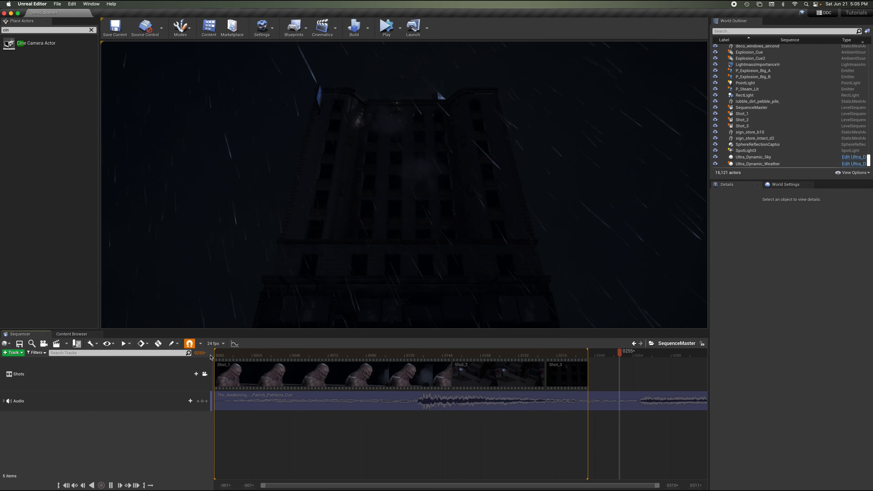
key(space)
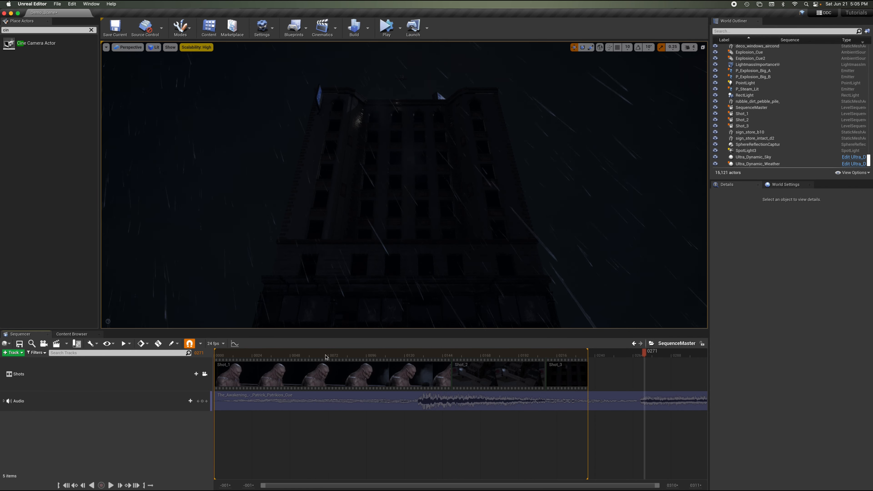
drag(258, 356, 219, 363)
key(space)
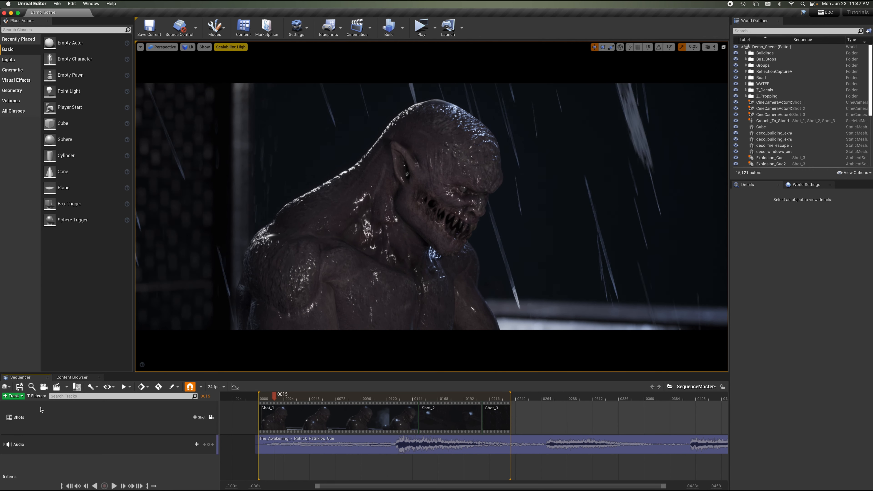
Add a Camera Cut Track to the master sequence and move it above the Shots track.
click(15, 397)
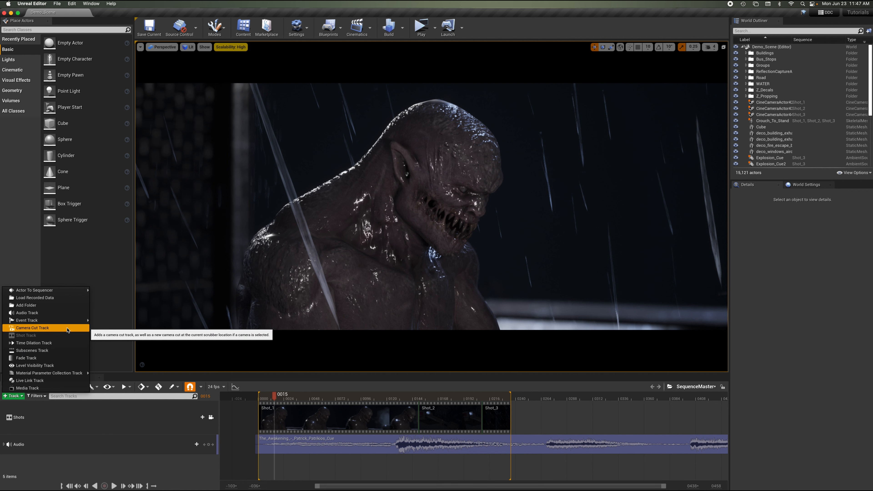
click(48, 328)
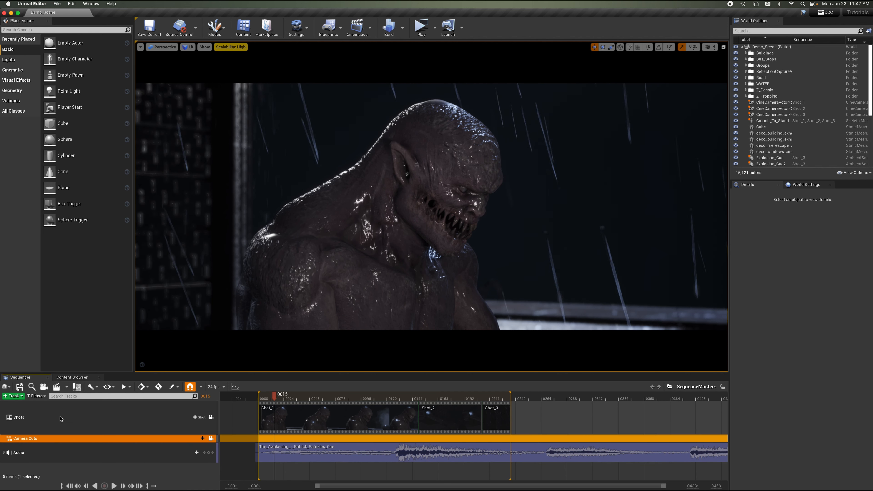
drag(58, 410, 59, 411)
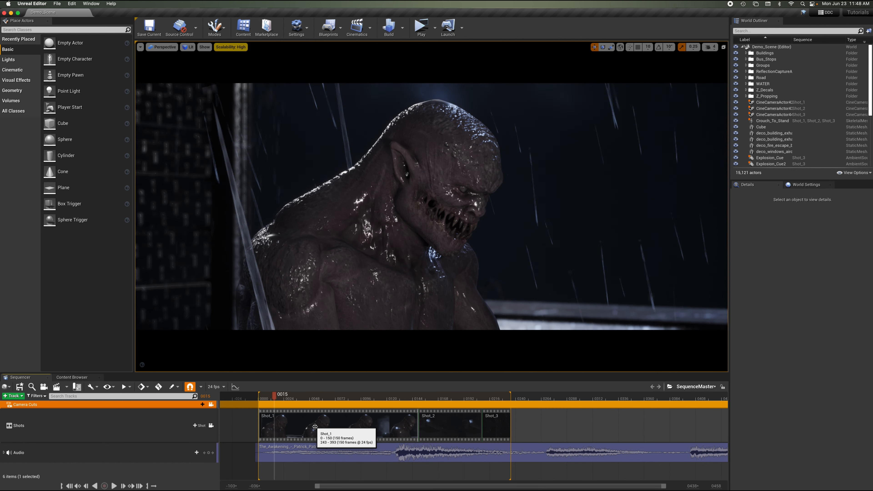
Open the Shot_1, Shot_2 and Shot_3 subsequences in turn, returning to the master sequence.
double_click(331, 425)
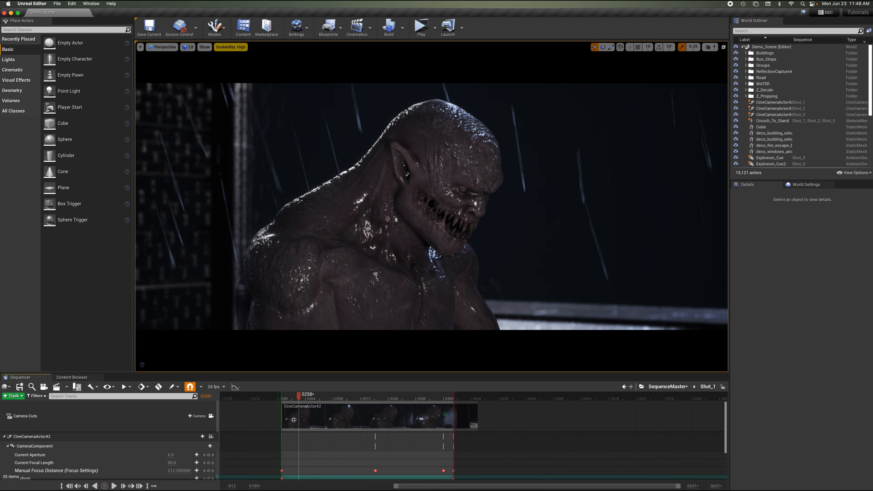
click(666, 390)
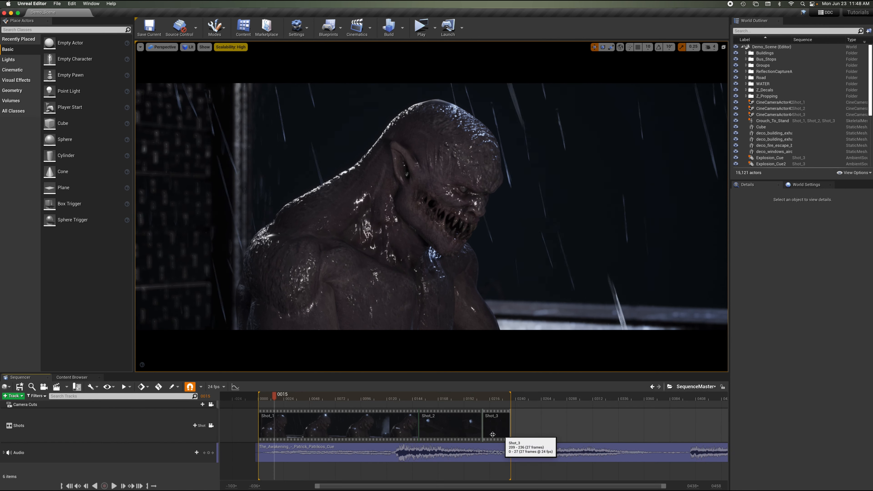
double_click(455, 427)
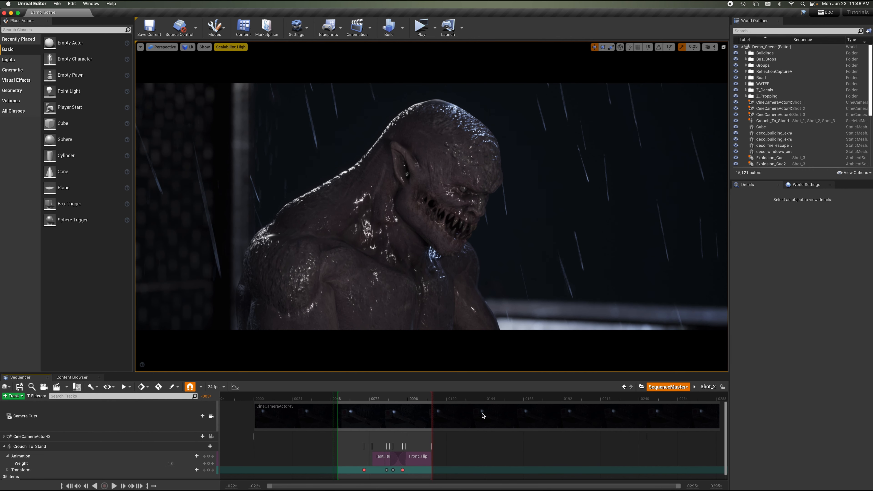
double_click(492, 421)
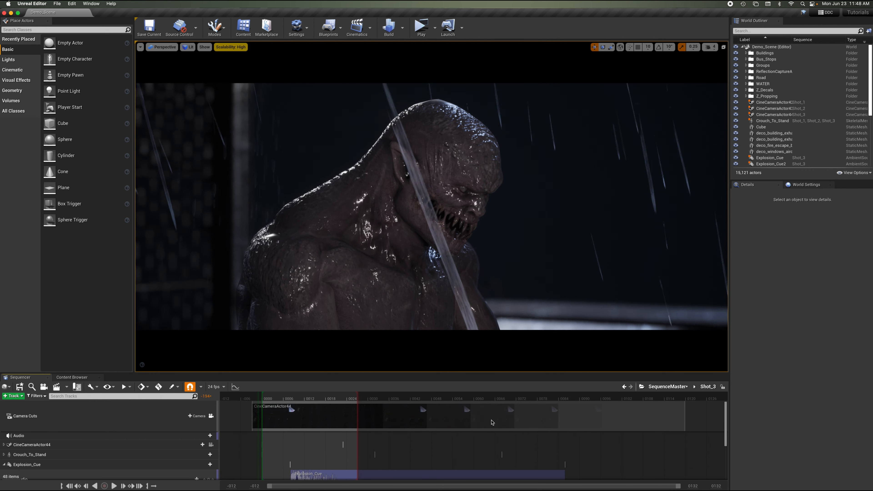
click(657, 387)
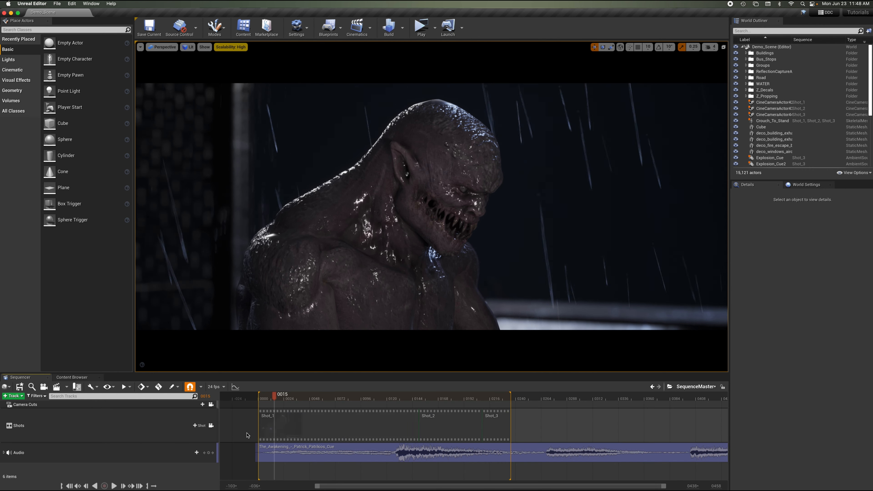
Scrub through the master sequence from the start to the Shot_3 explosion.
click(211, 405)
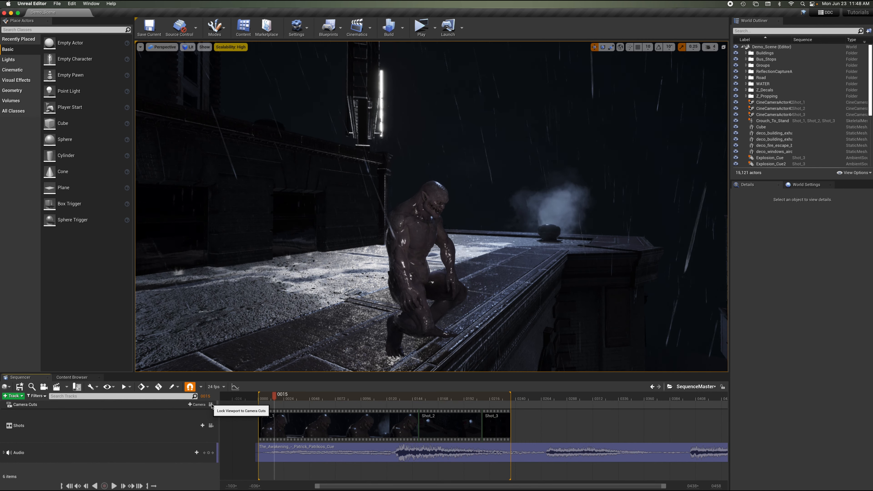
click(210, 405)
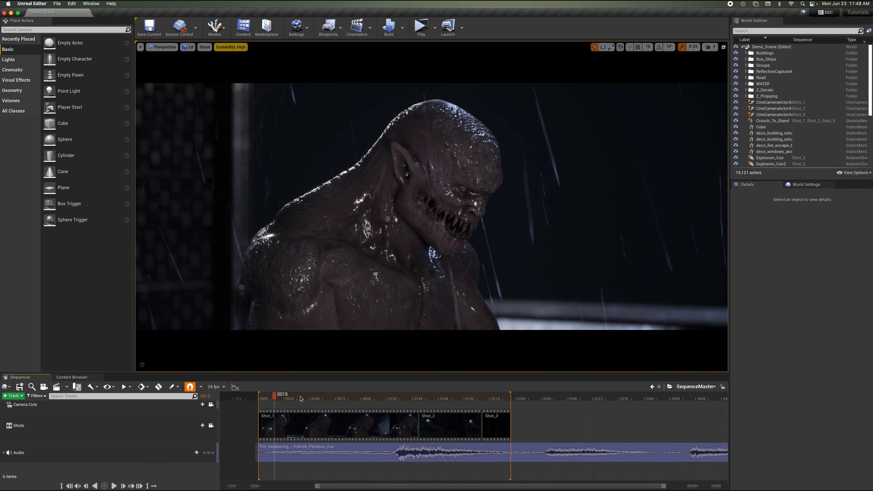
drag(301, 399, 259, 411)
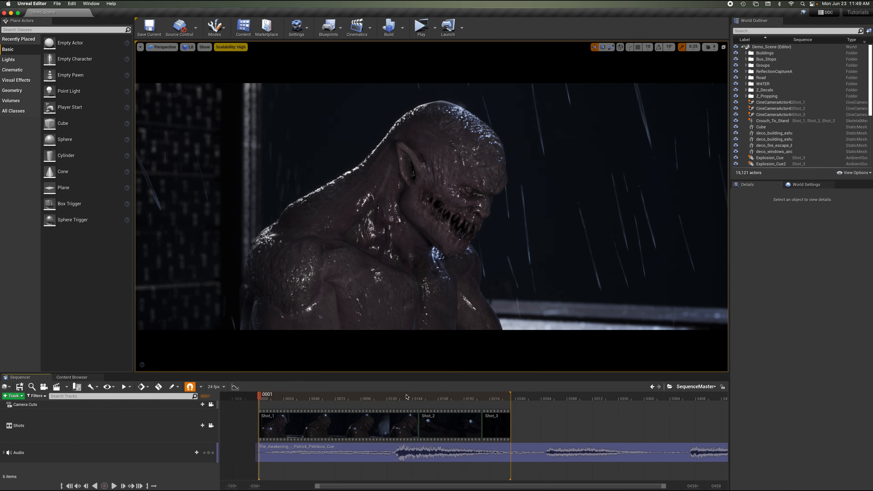
click(495, 399)
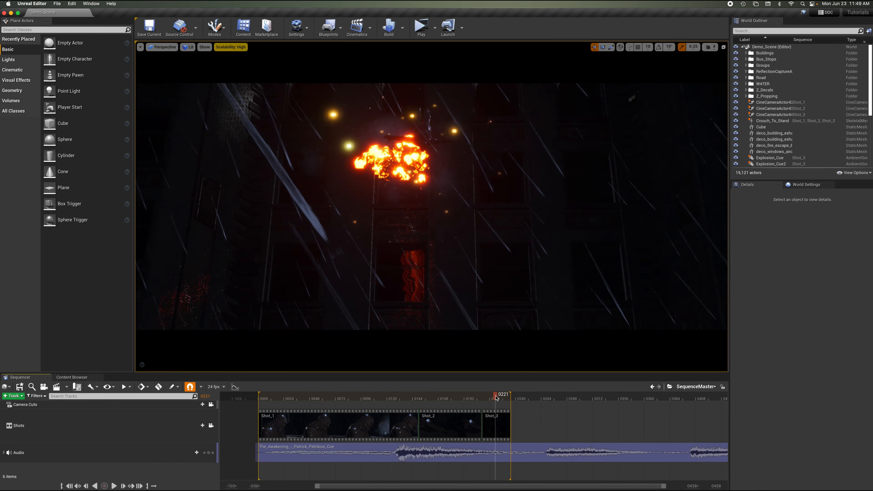
Scrub to the end of Shot_3 and release the viewport from the camera cut lock.
drag(496, 398, 494, 398)
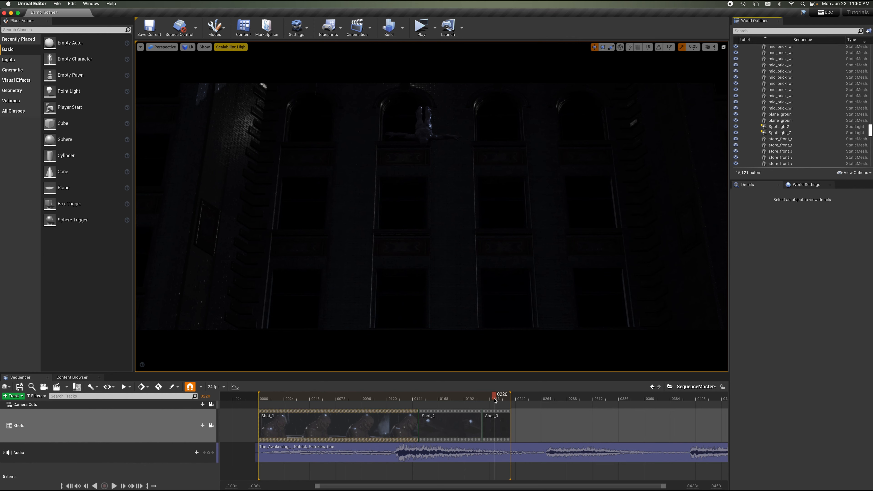
drag(494, 399, 490, 398)
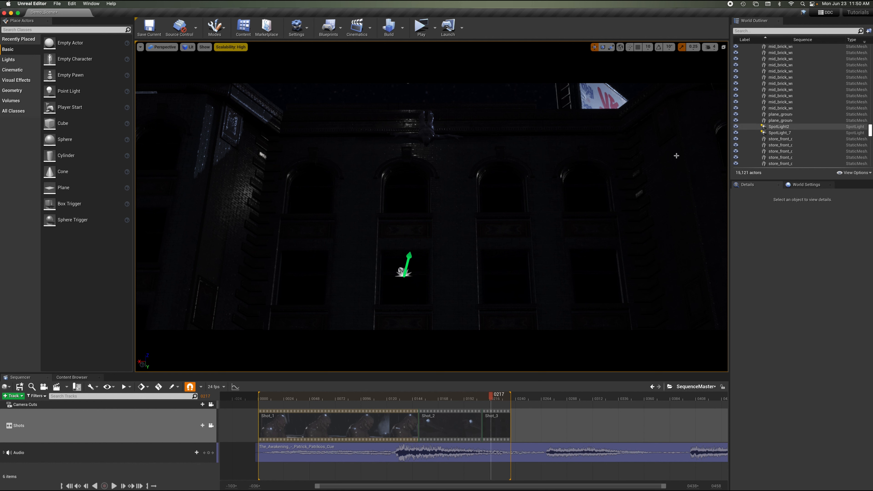
click(211, 406)
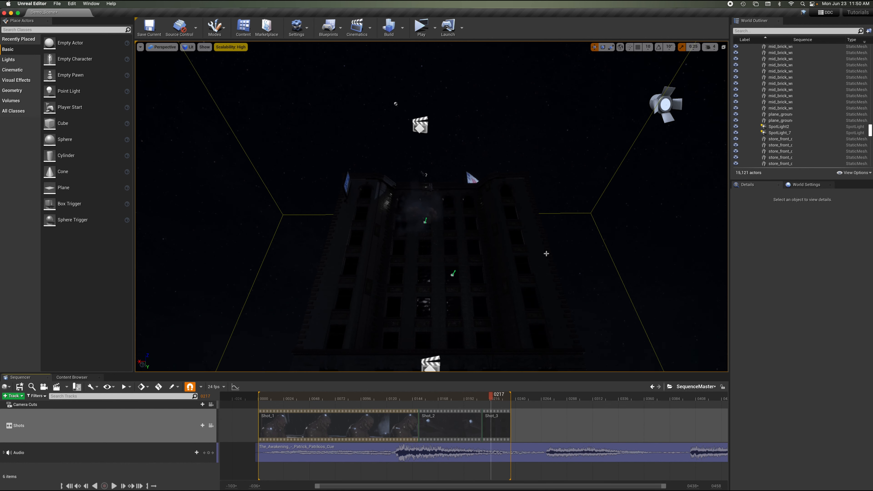
Navigate the viewport and select the Explosion_Cue sound actor near the building.
right_drag(547, 254, 491, 243)
key(w)
click(309, 239)
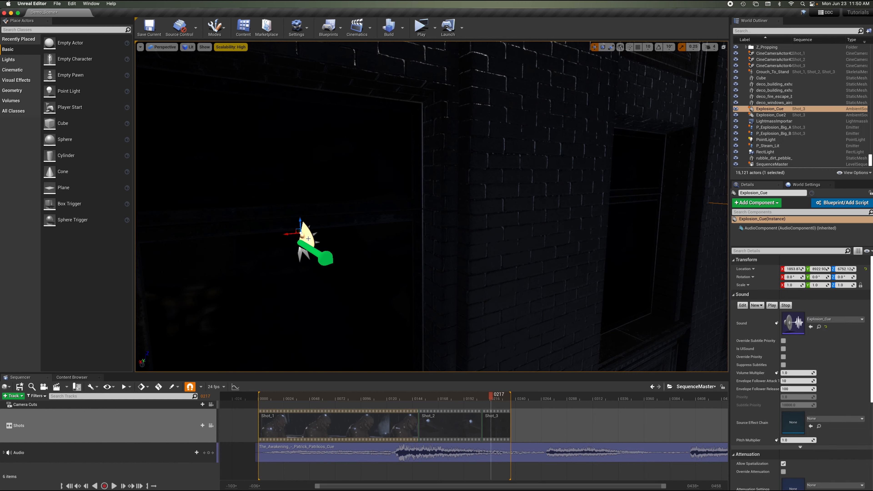
right_drag(399, 208, 400, 208)
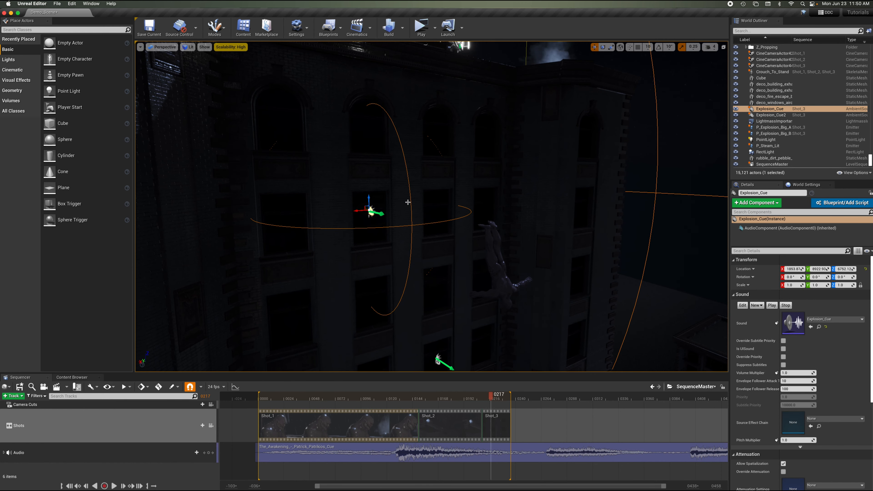
right_drag(491, 225, 491, 226)
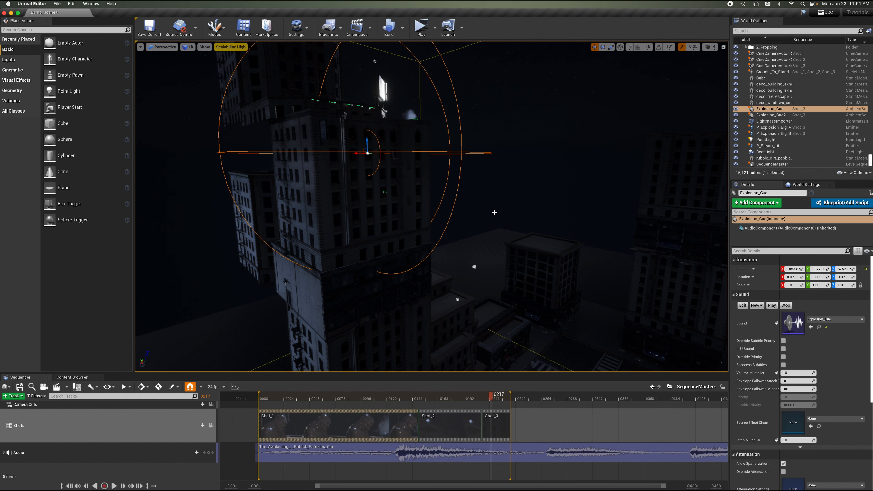
right_drag(493, 213, 494, 213)
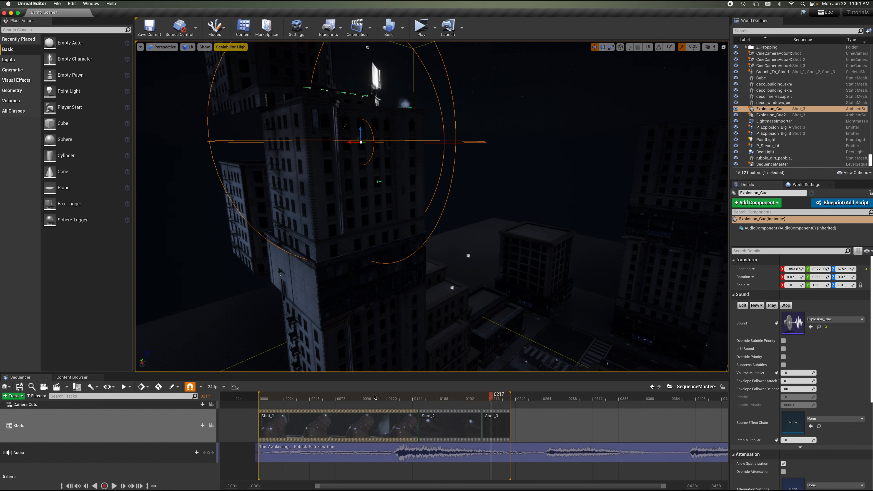
Search the Content Browser for explos and open the Explosion_Cue sound cue.
click(81, 379)
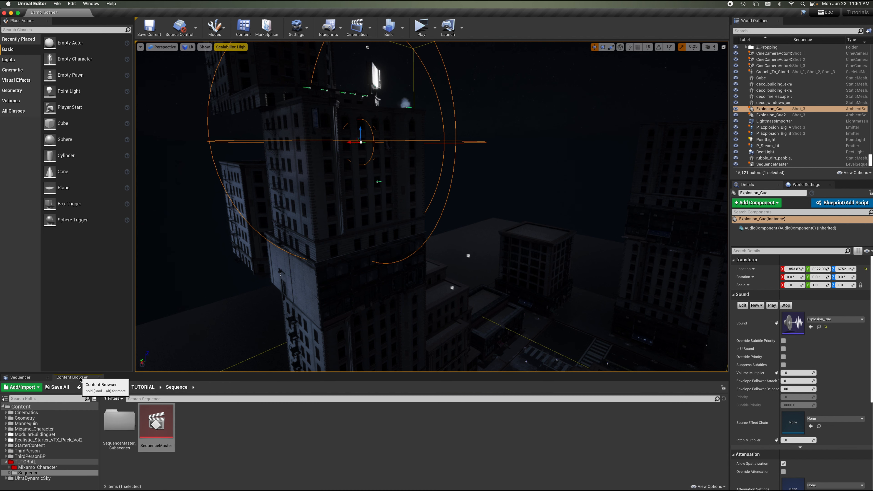
click(22, 407)
click(149, 398)
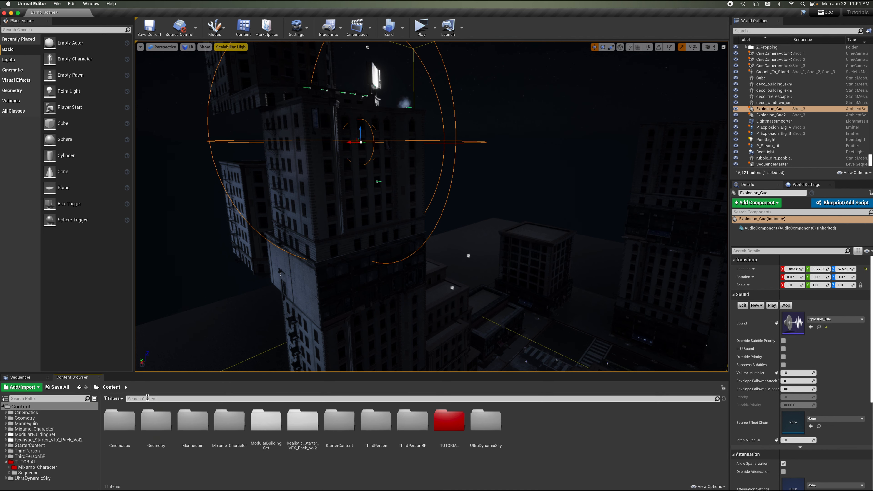
text(explos)
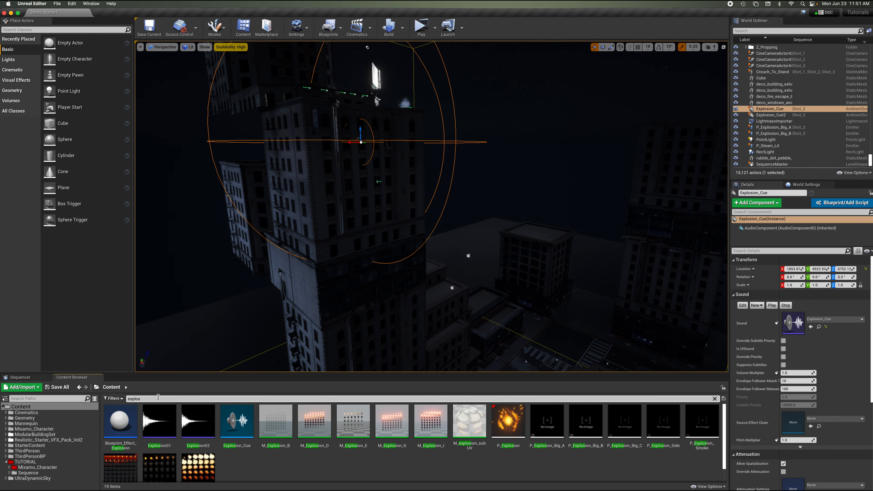
double_click(244, 434)
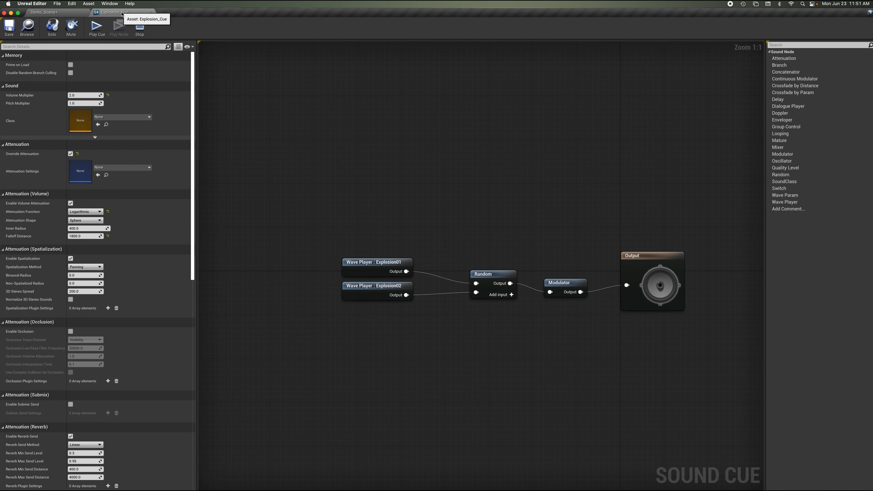
Resize and reposition the sound cue editor window and widen its details panel beside the viewport.
drag(122, 14, 237, 92)
drag(348, 92, 613, 14)
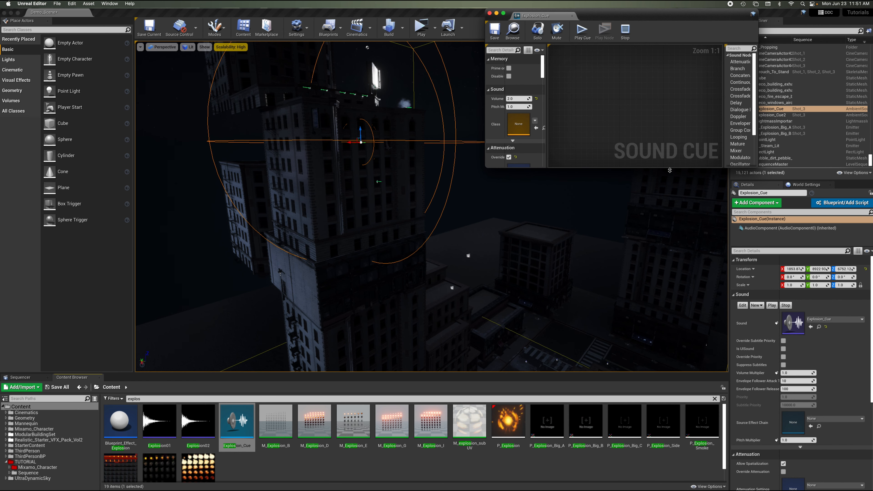
drag(669, 171, 669, 488)
drag(758, 241, 865, 241)
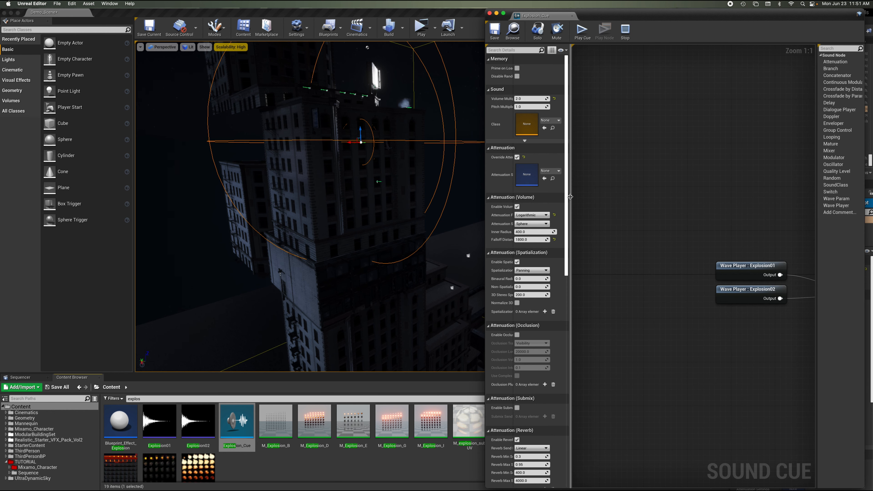
drag(571, 200, 643, 197)
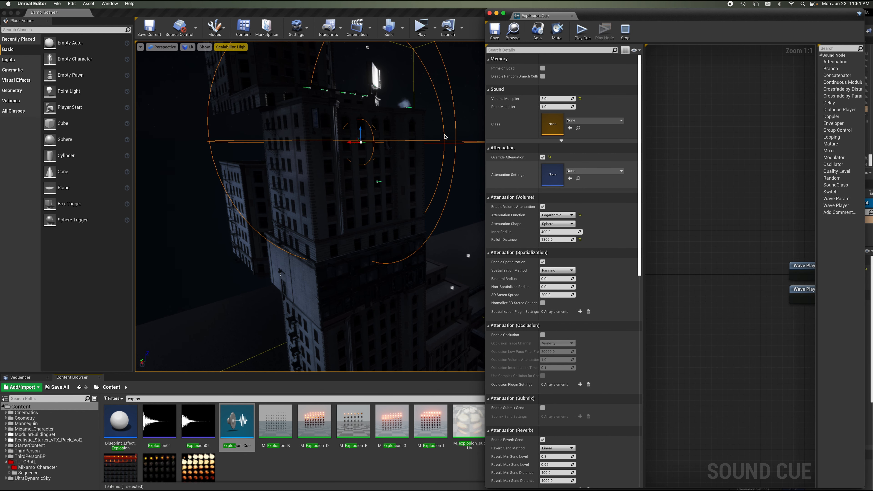
Set the Explosion_Cue attenuation inner radius to about 6101 and falloff distance to about 4650, then close the editor.
right_drag(389, 179, 411, 218)
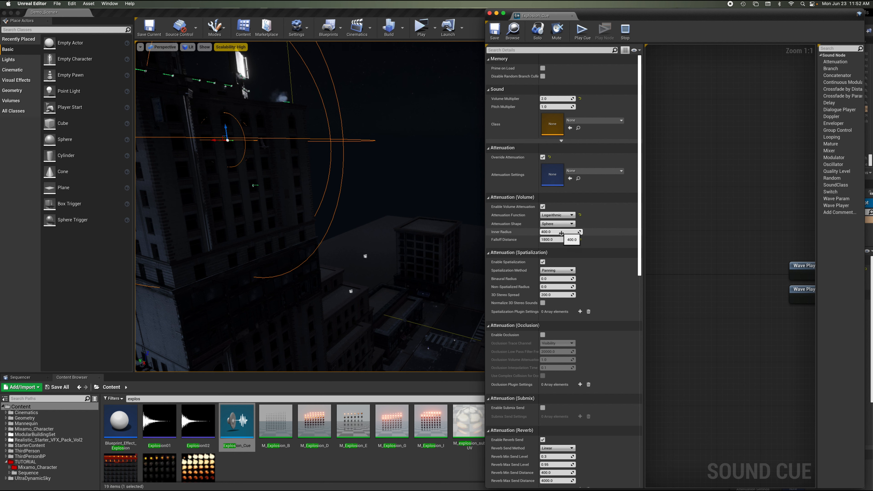
drag(564, 239, 594, 231)
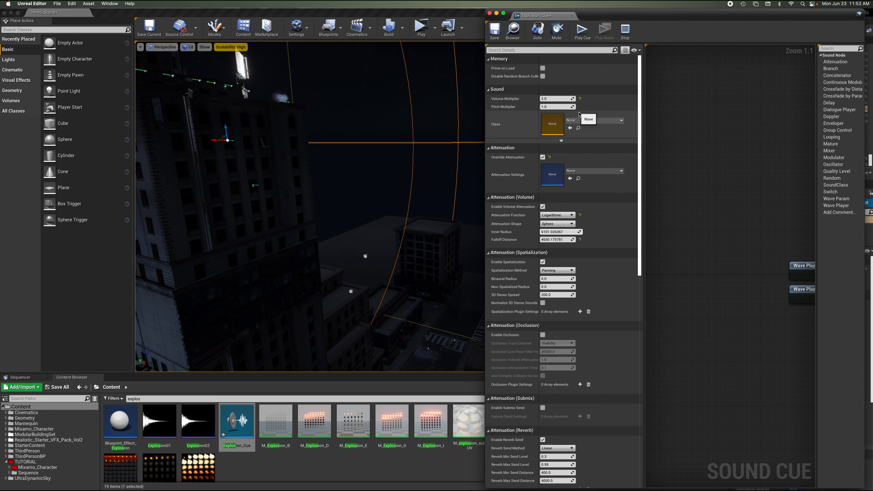
click(490, 14)
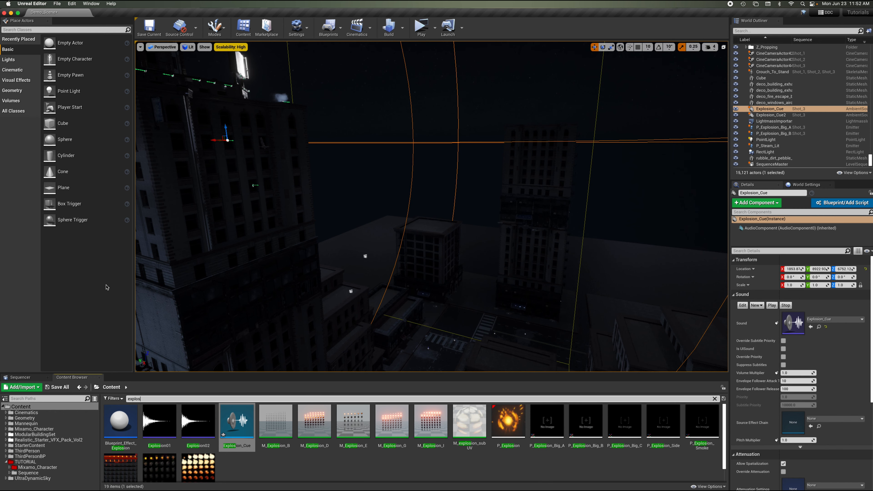
Lock the viewport to the camera cuts and play the master sequence from early in Shot_1.
click(41, 377)
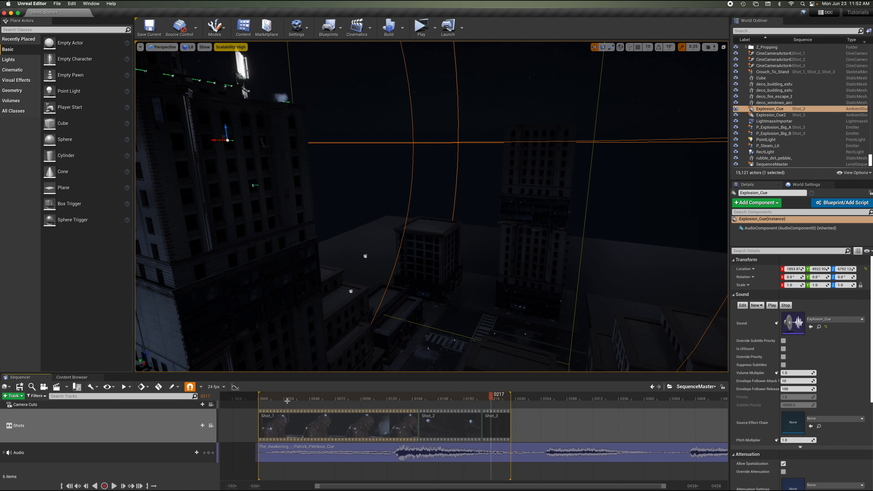
click(212, 405)
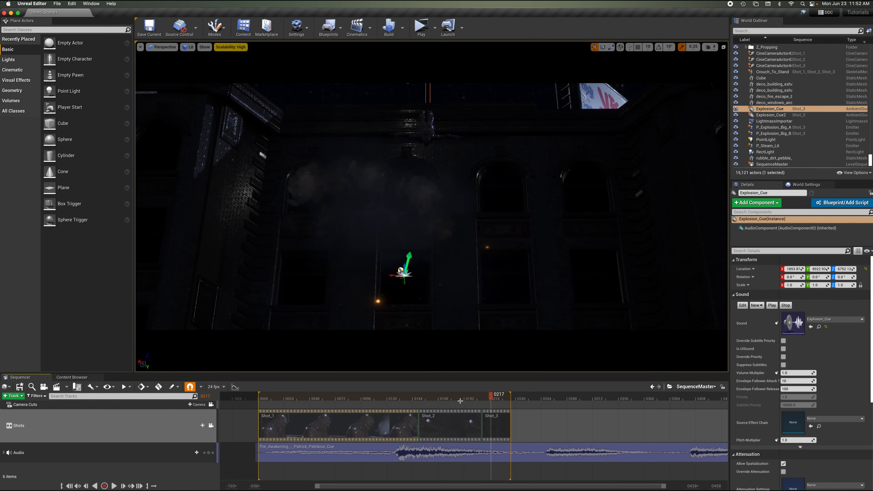
click(317, 398)
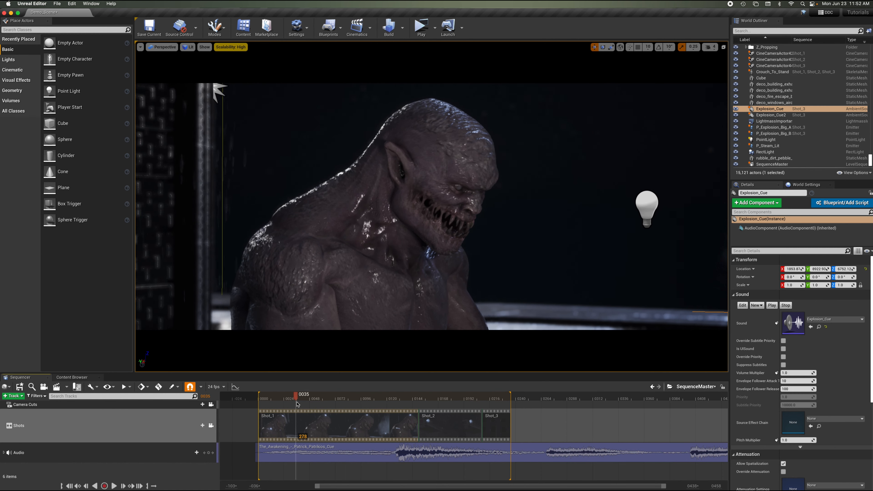
drag(317, 401, 349, 403)
key(space)
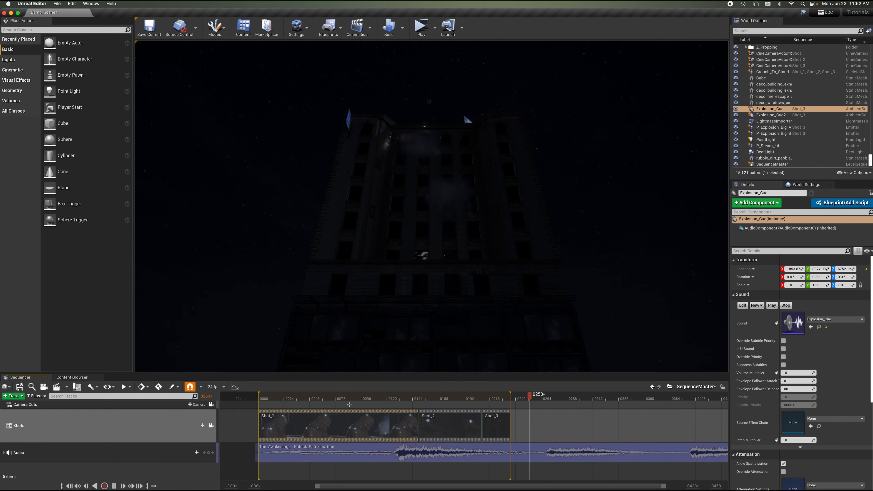
key(space)
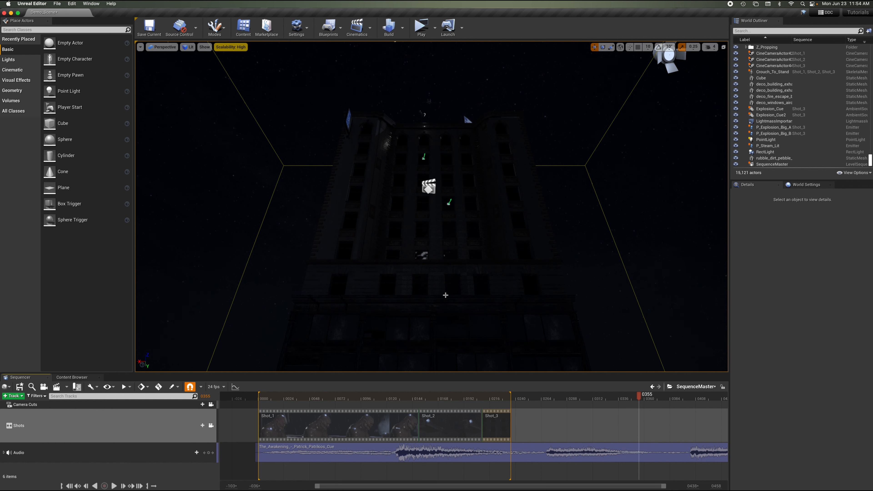
Scrub the master sequence through Shot_3 and past its end.
click(436, 398)
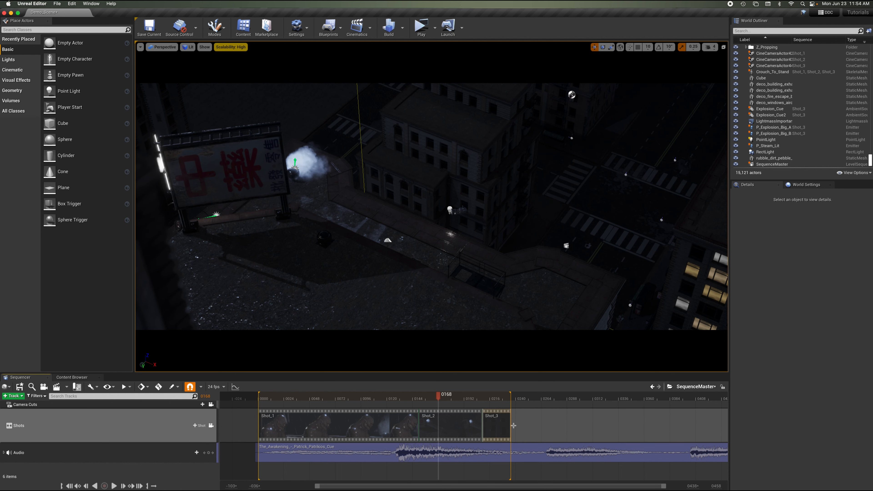
click(505, 399)
drag(506, 398, 531, 402)
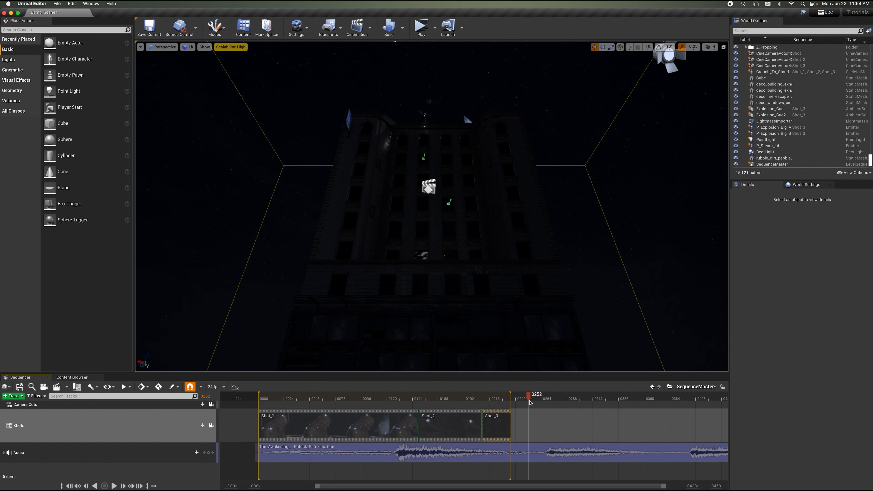
drag(530, 403, 629, 420)
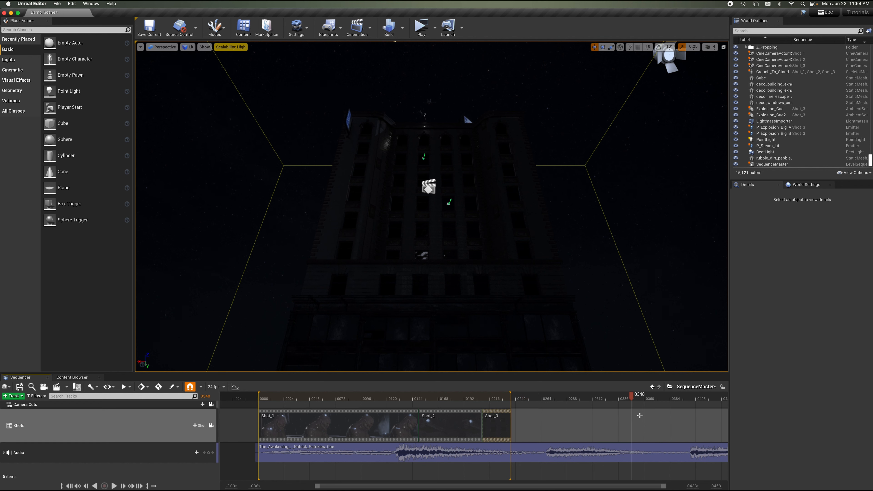
mouse_move(510, 396)
mouse_down()
mouse_move(547, 397)
mouse_move(510, 399)
mouse_up()
key(])
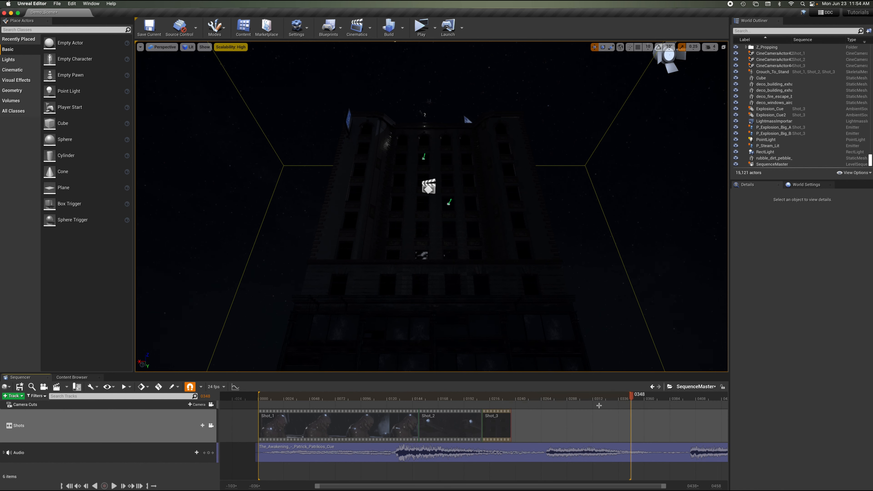
click(644, 399)
drag(629, 393, 512, 394)
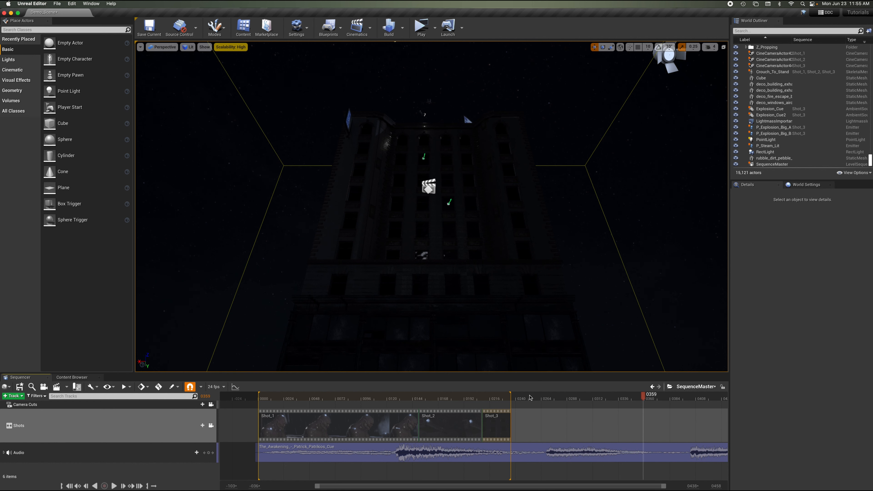
Expand the music Audio track to show its Attach, Pitch and Volume properties after Shot_3's end.
click(527, 400)
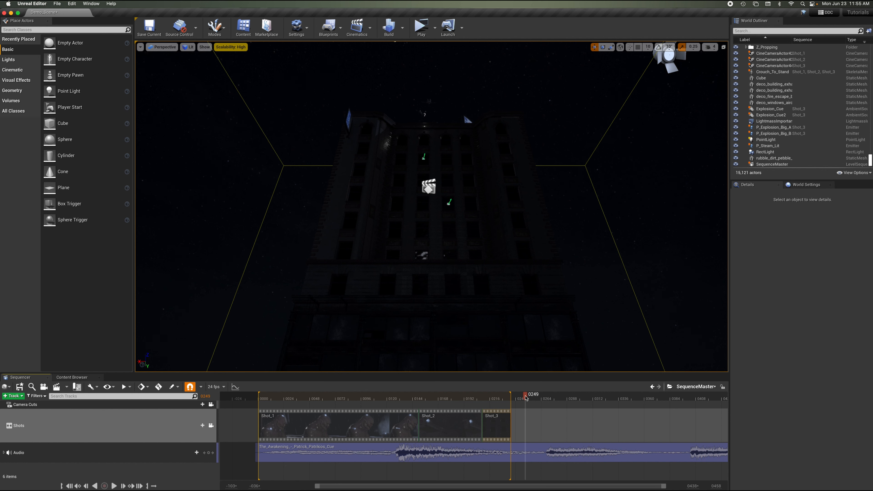
drag(527, 399, 619, 408)
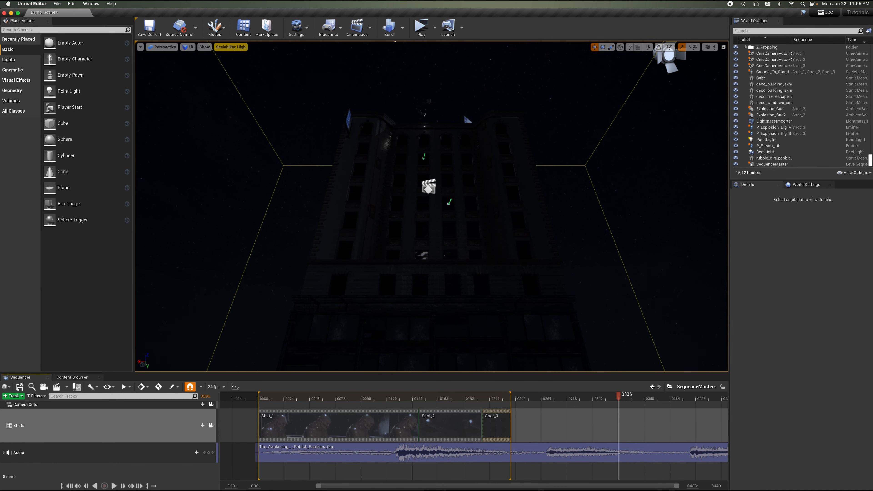
drag(716, 485, 703, 486)
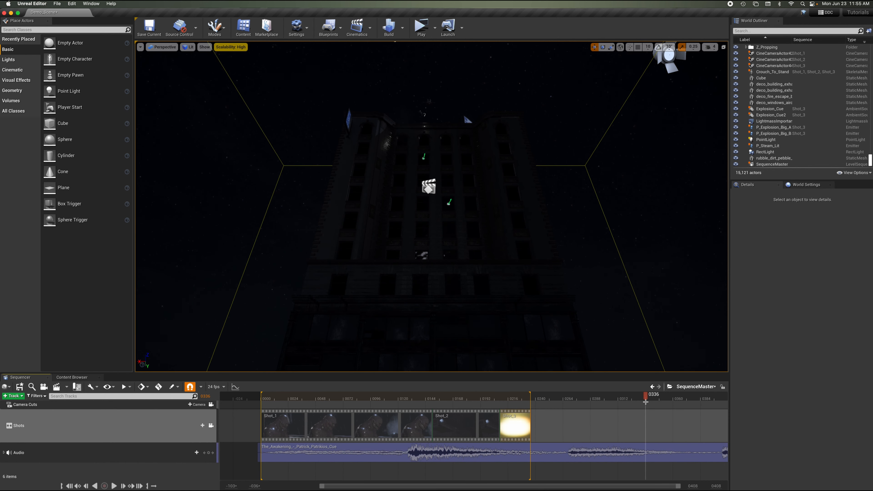
drag(634, 396, 561, 418)
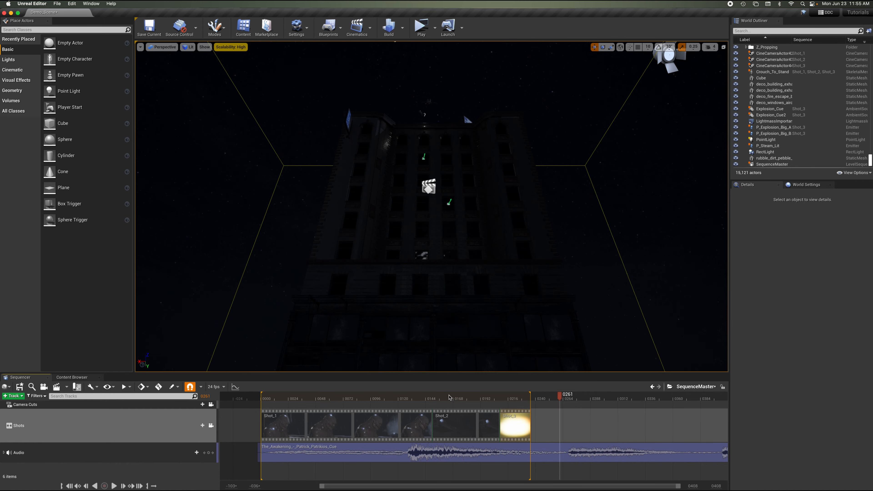
drag(449, 397, 553, 404)
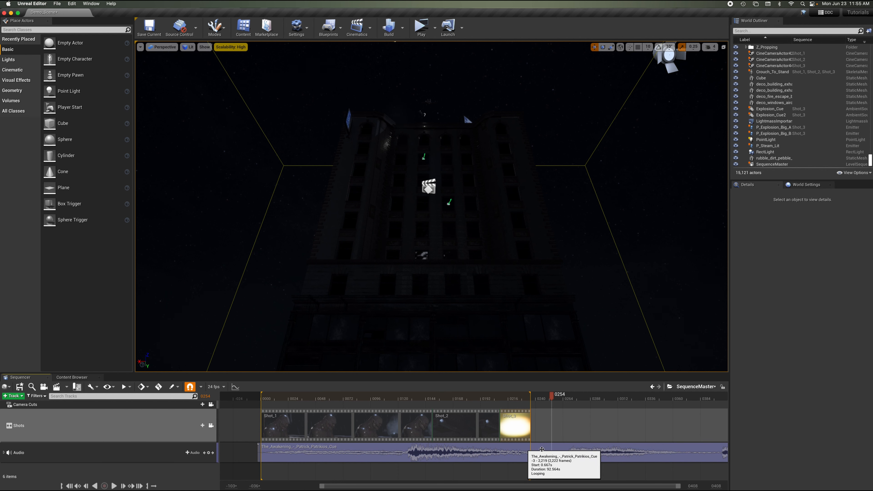
drag(587, 399, 589, 399)
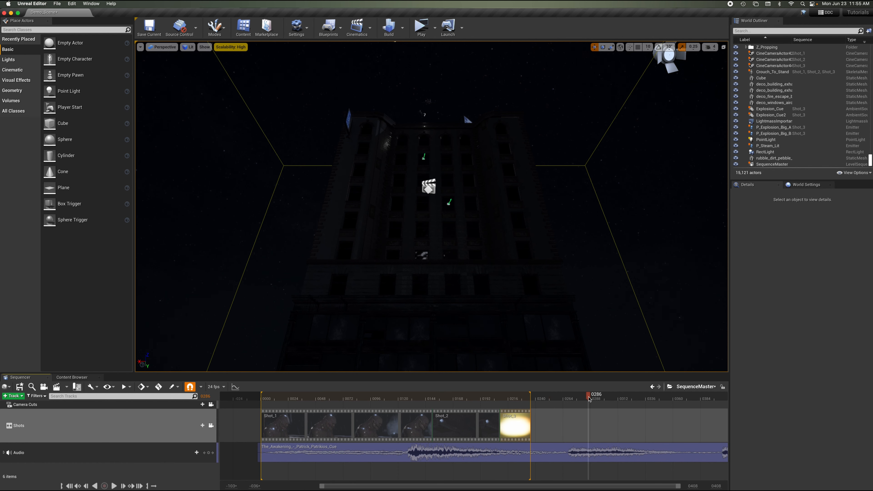
click(4, 453)
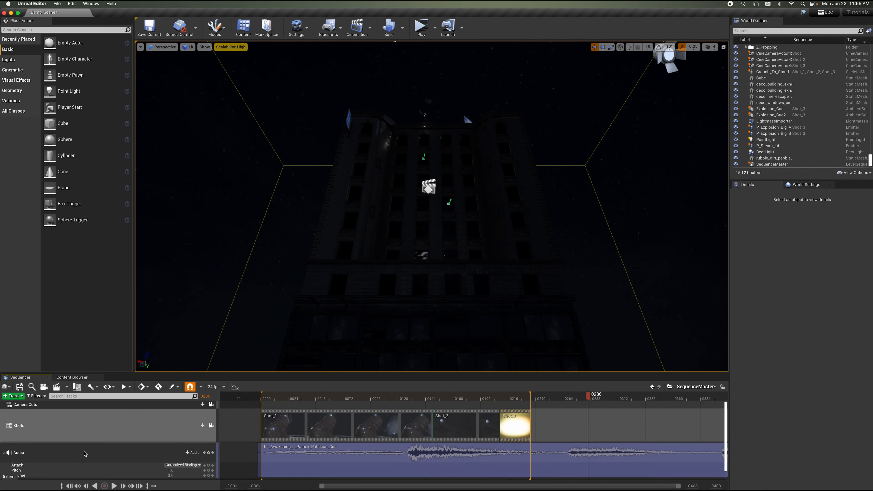
scroll(89, 454, down, 1)
drag(582, 398, 607, 407)
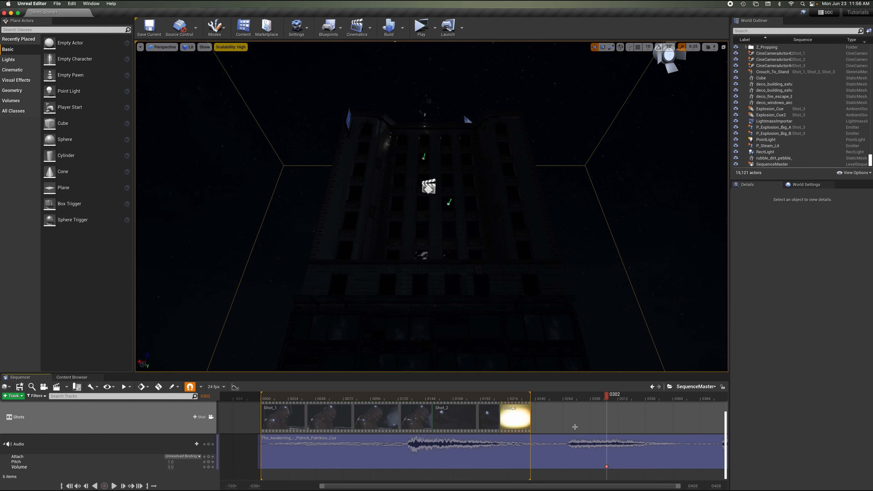
Key the music track's Volume down to 0 near frame 0382 so the music fades out after Shot_3.
drag(667, 402, 699, 402)
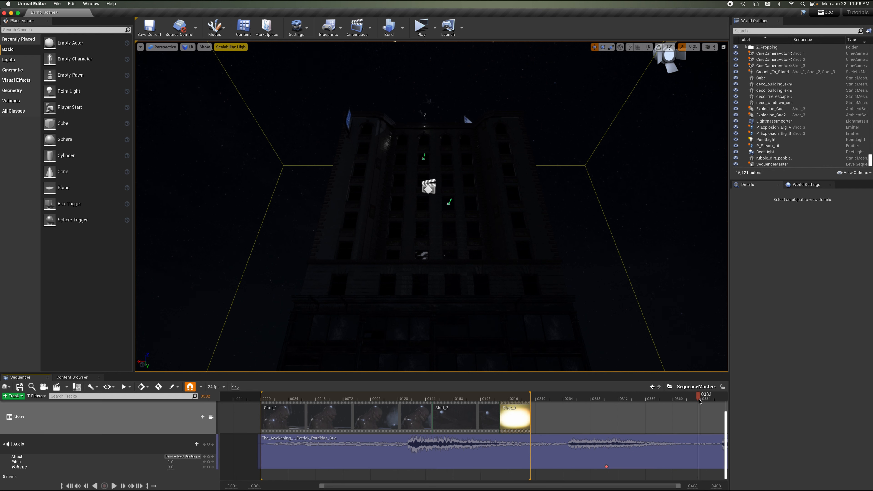
click(170, 467)
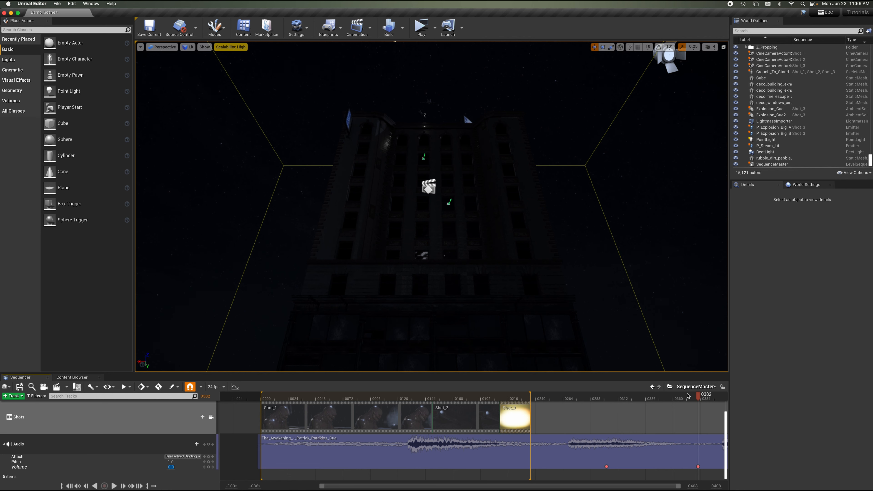
drag(670, 399, 605, 401)
key(space)
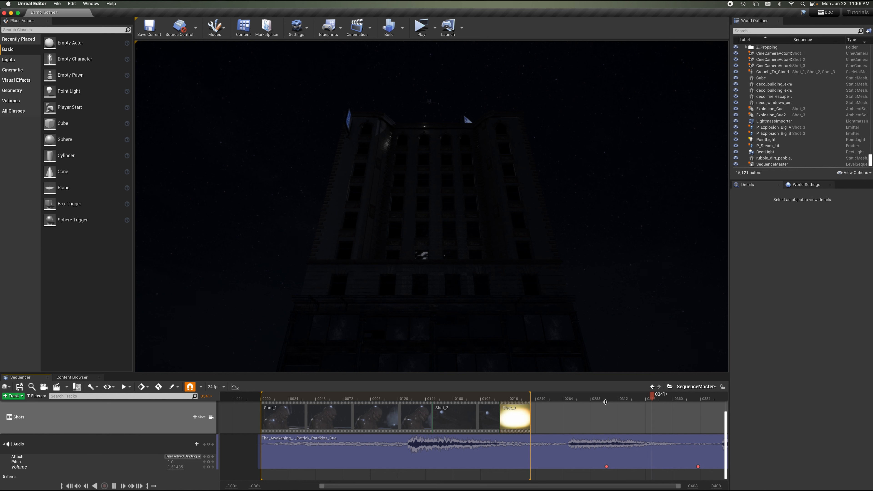
key(space)
drag(665, 399, 697, 401)
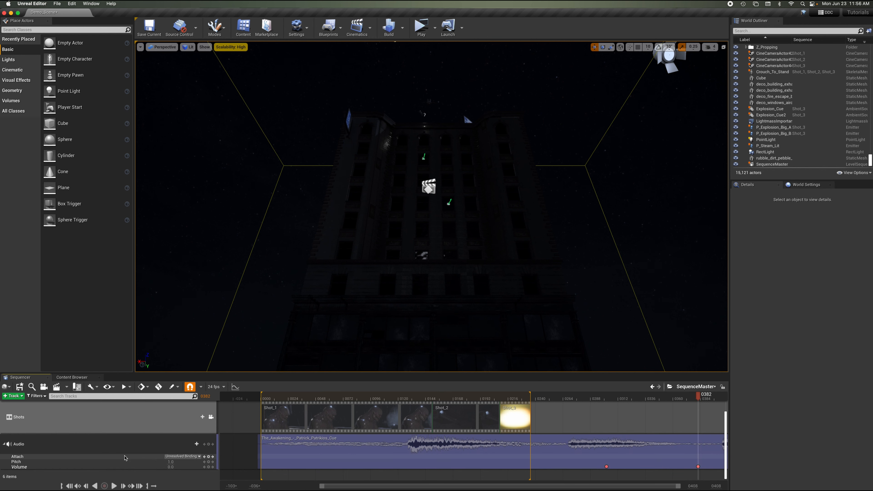
Set the music section's When Finished property to Keep State.
click(291, 454)
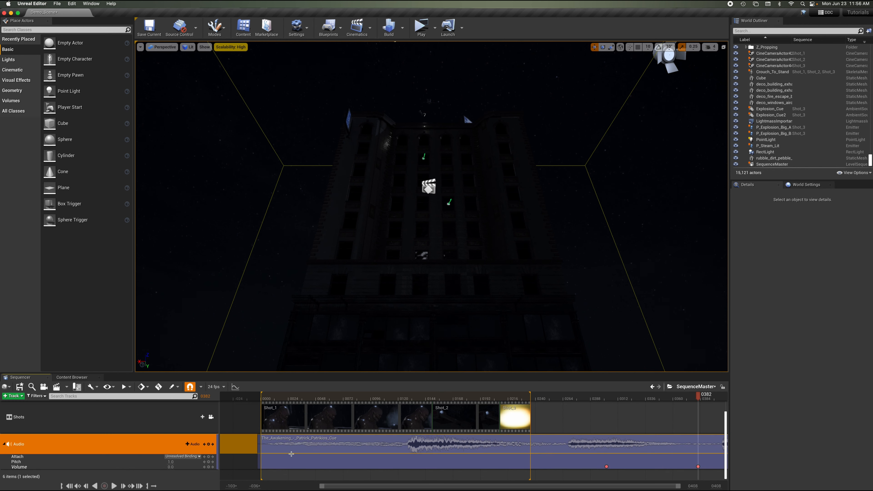
right_click(560, 446)
mouse_move(584, 322)
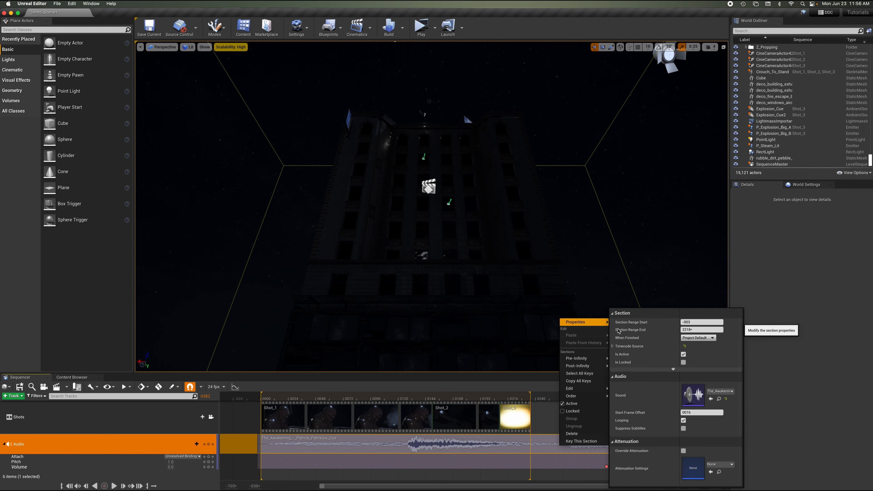
click(703, 338)
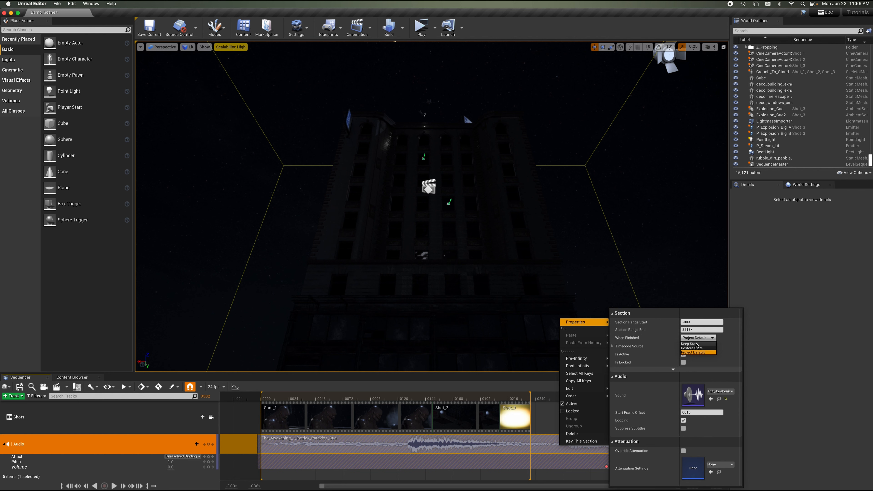
click(697, 344)
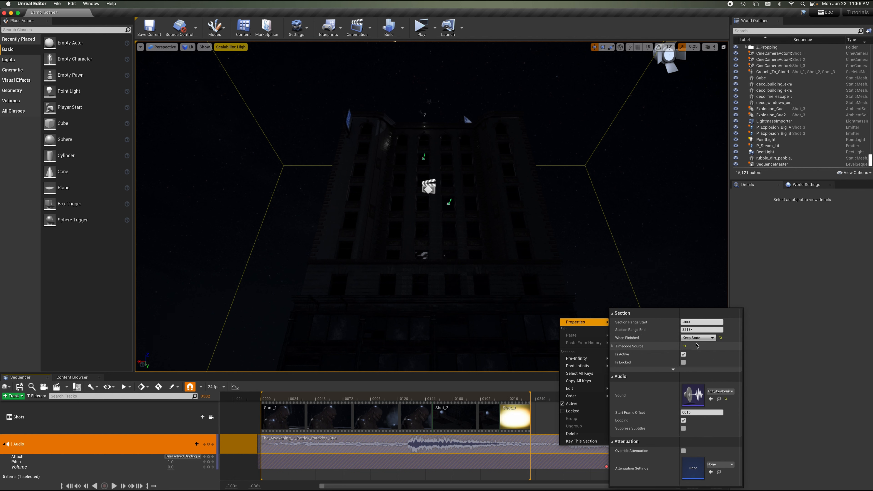
click(548, 417)
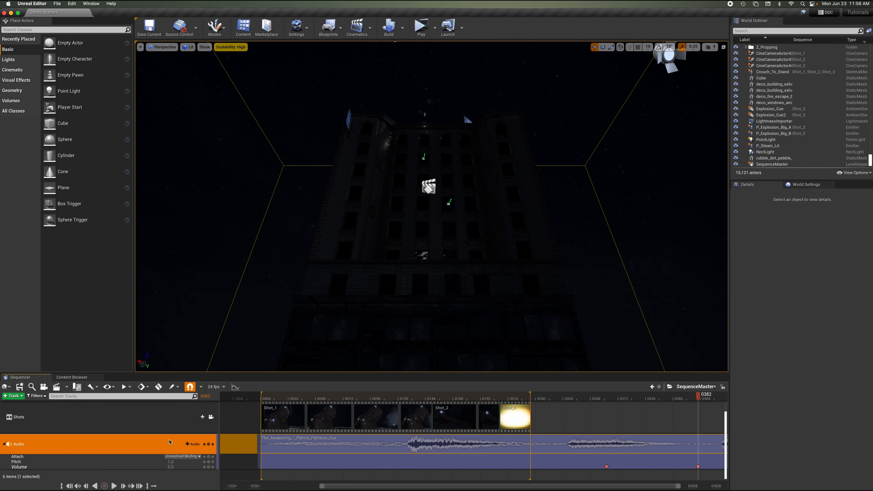
Collapse the Audio track and save all assets.
click(6, 444)
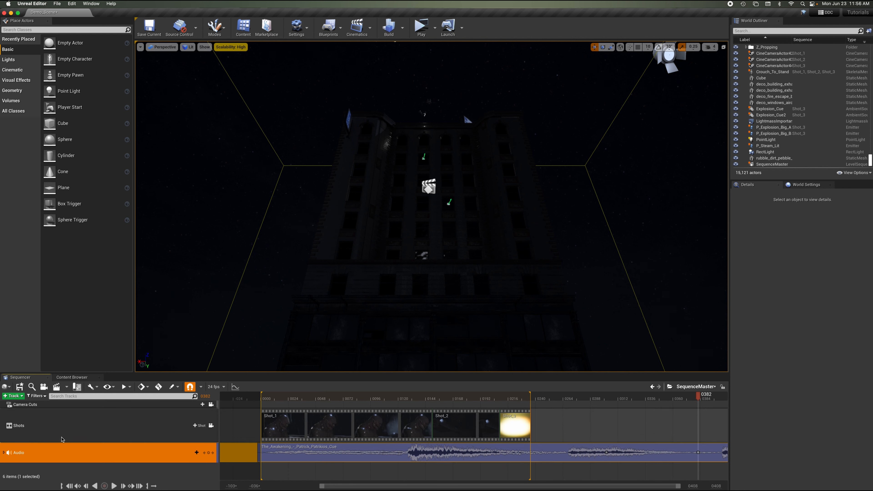
click(57, 4)
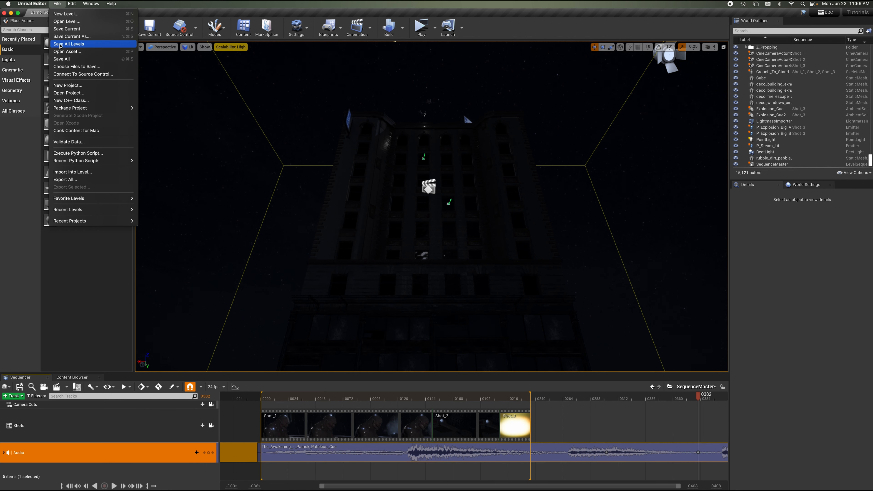
click(60, 59)
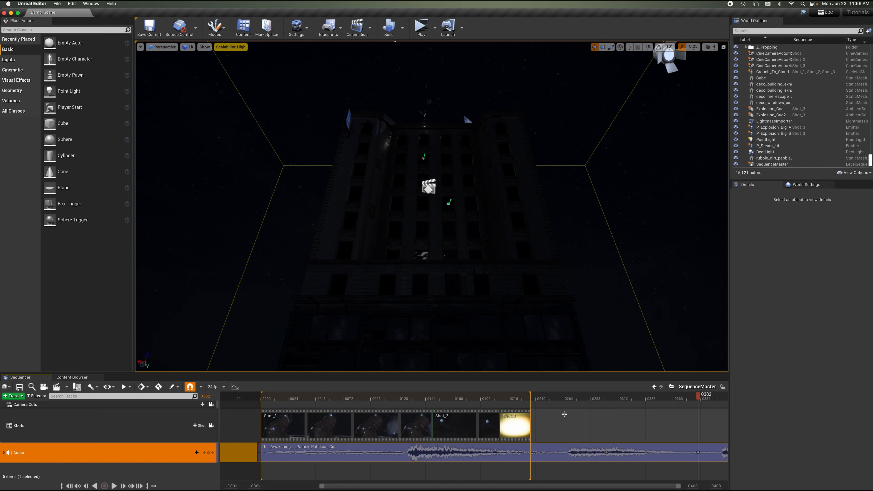
Rewind the master sequence to its first frame and save all again.
drag(450, 401, 262, 403)
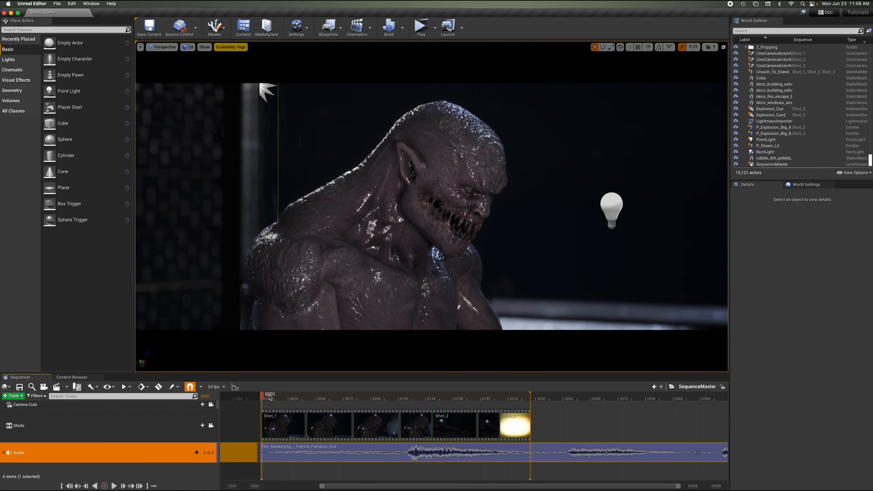
click(57, 3)
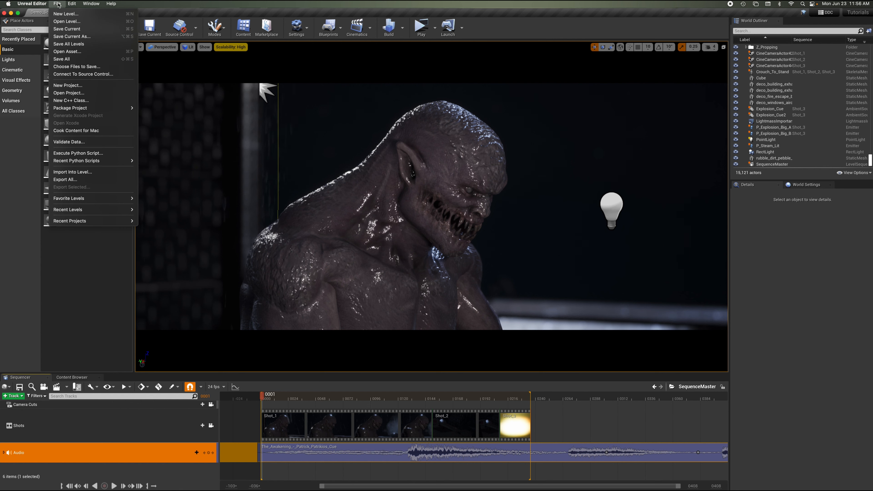
click(59, 59)
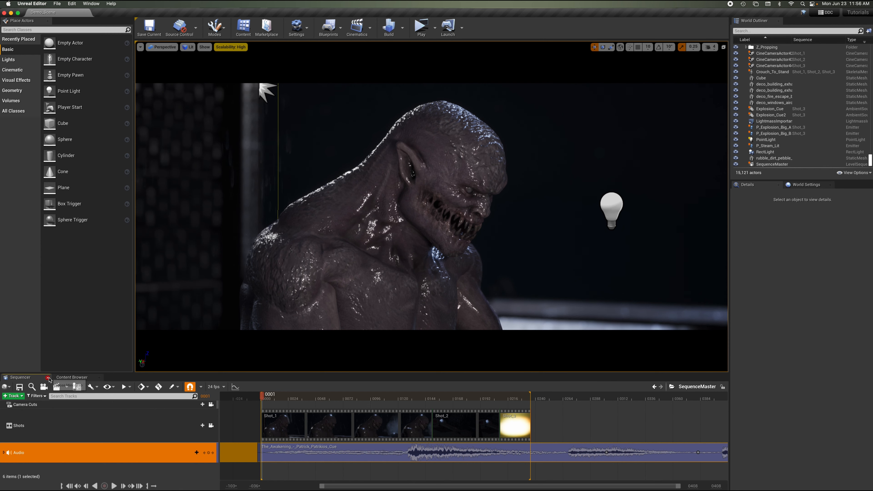
Play the level in the selected viewport and walk the character across the rooftop.
click(48, 378)
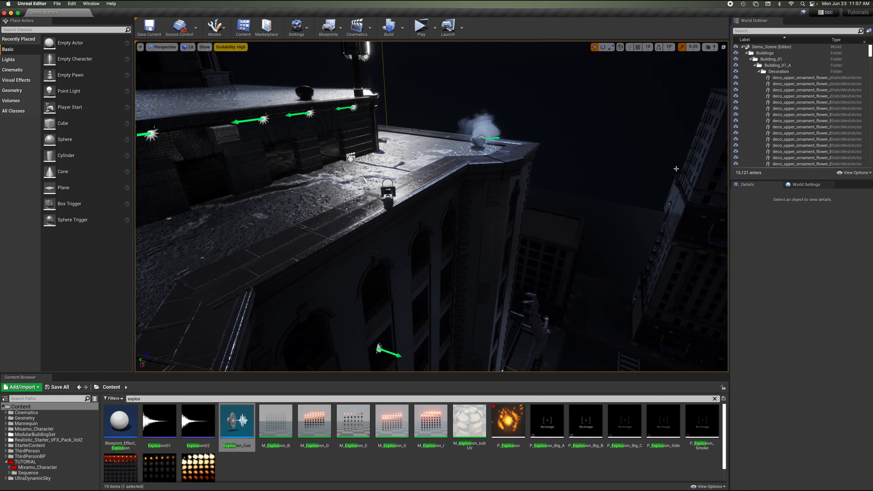
right_drag(582, 105, 582, 105)
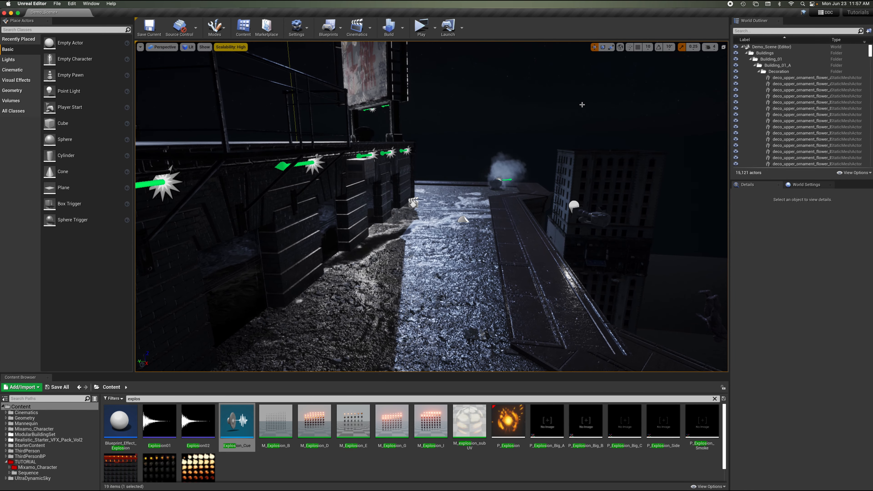
click(435, 27)
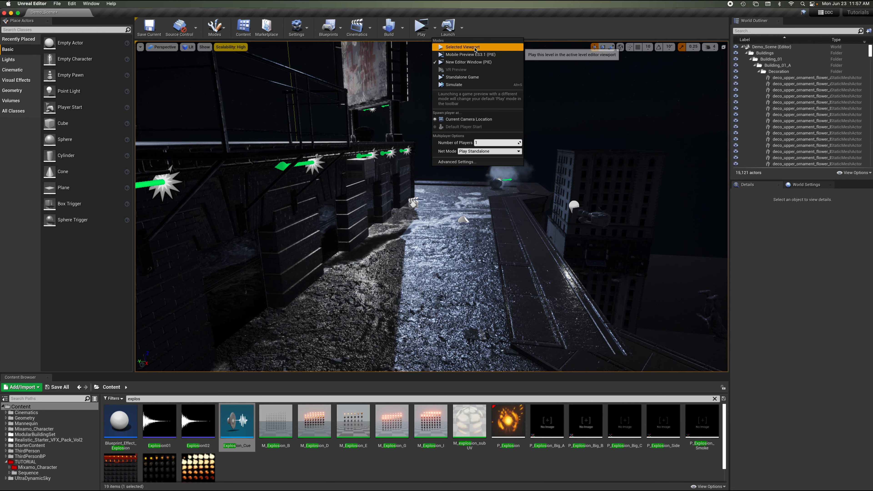
click(454, 45)
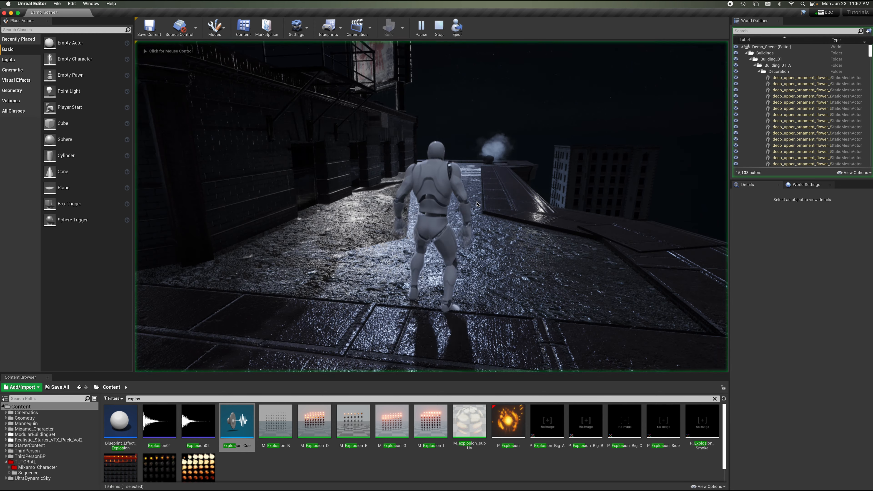
key(w)
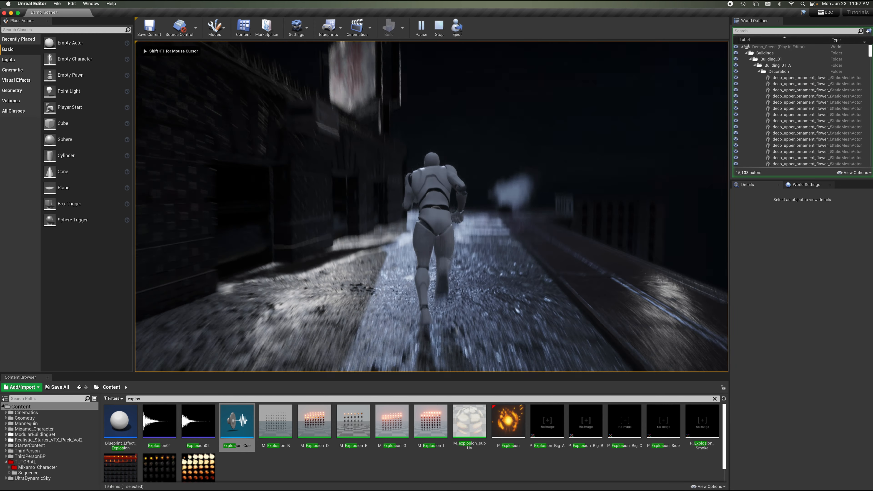
key(a)
key(w)
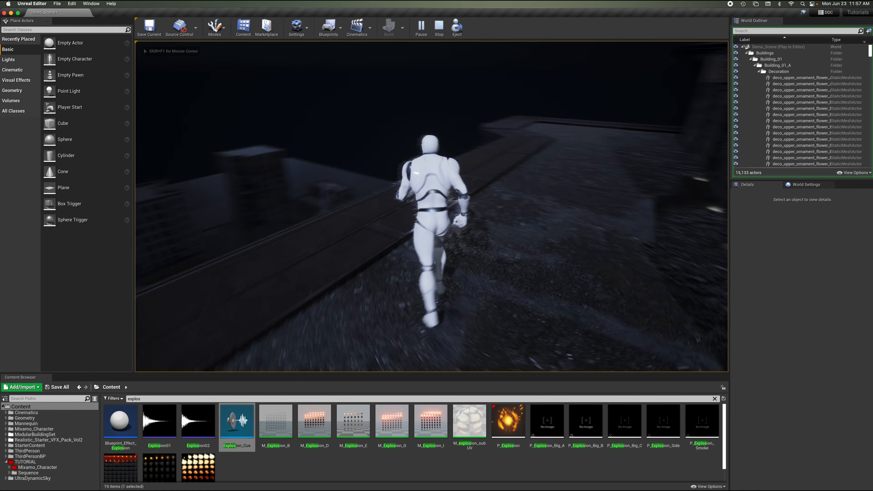
key(a)
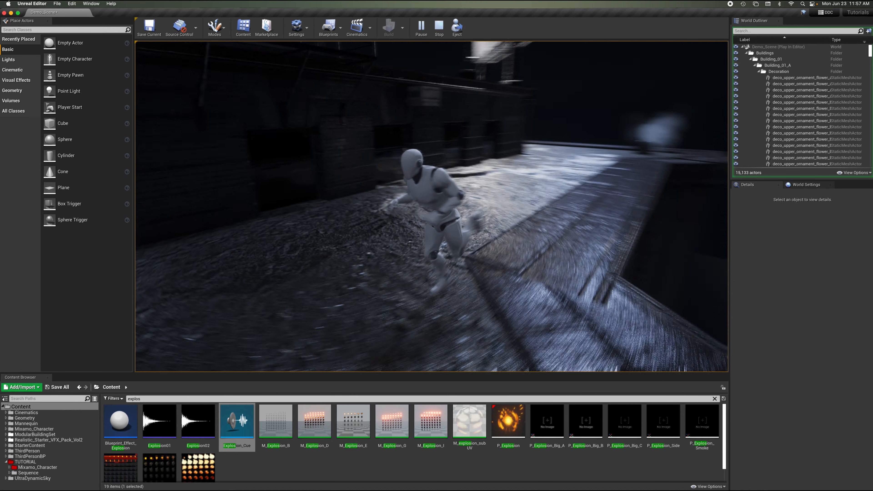
key(w)
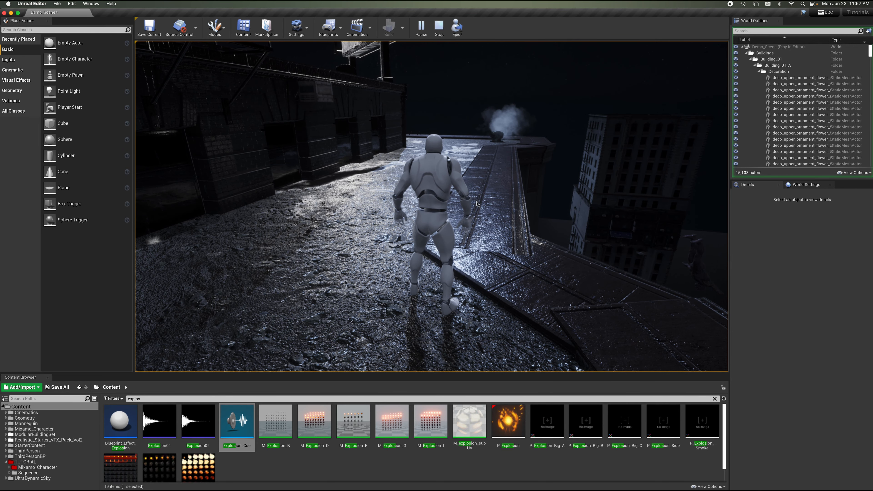
key(Escape)
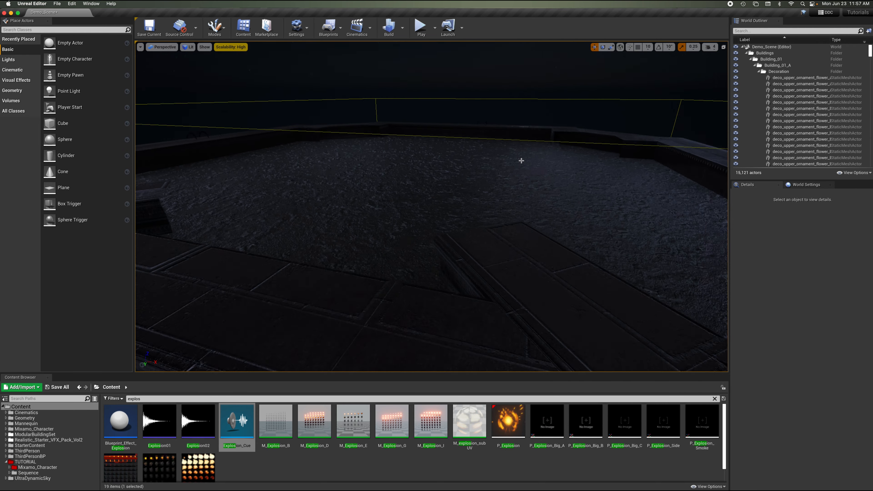
Select the Crouch_To_Stand character on the building facade and drag it to a new spot.
key(w)
right_drag(521, 160, 521, 161)
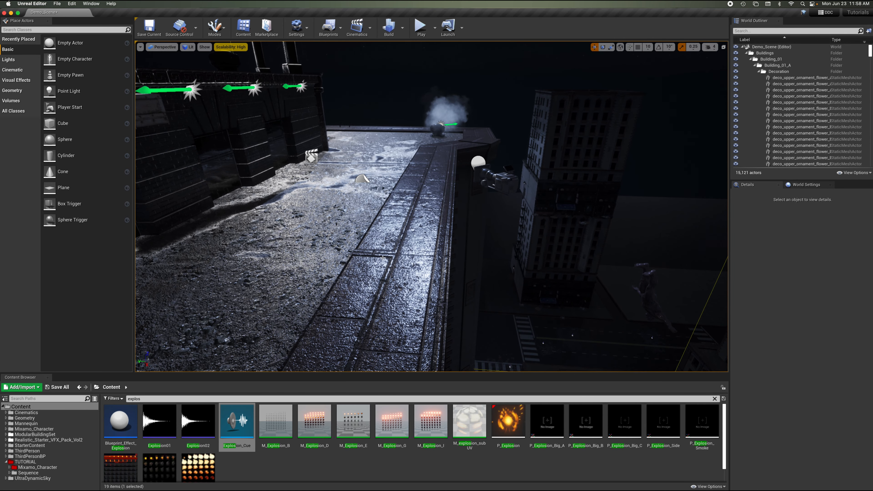
right_drag(397, 236, 446, 204)
click(447, 204)
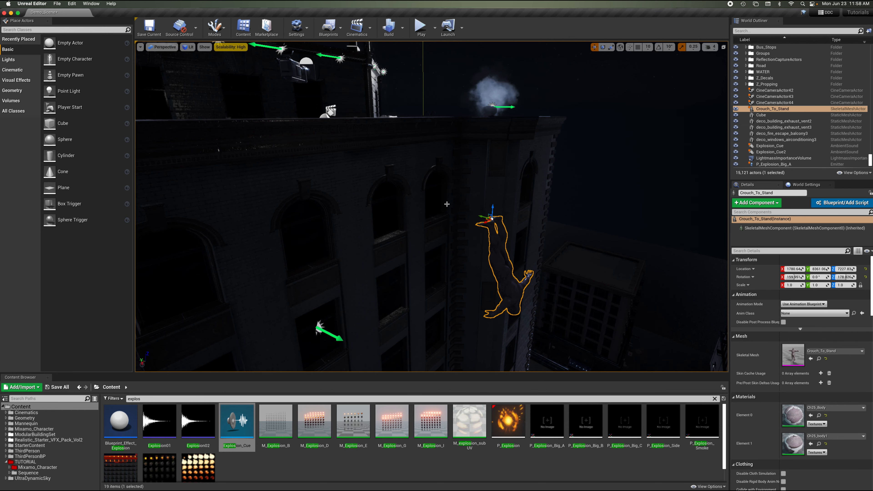
right_drag(447, 204, 430, 205)
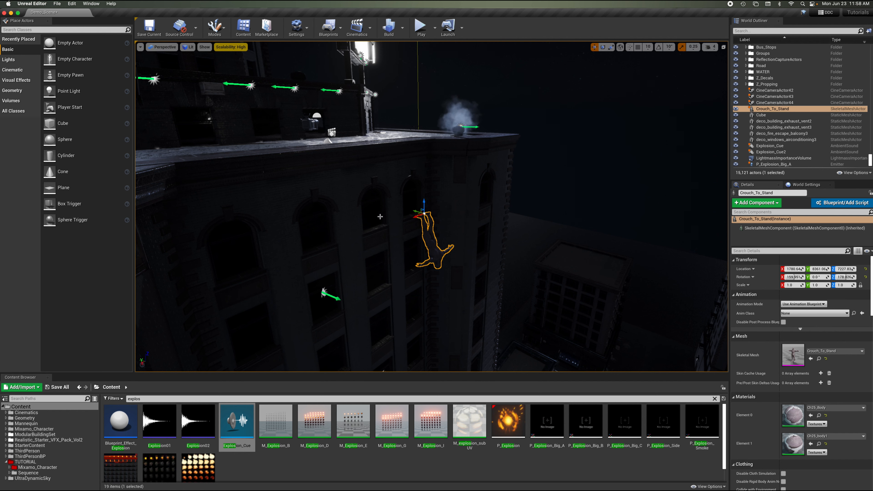
right_drag(451, 200, 452, 200)
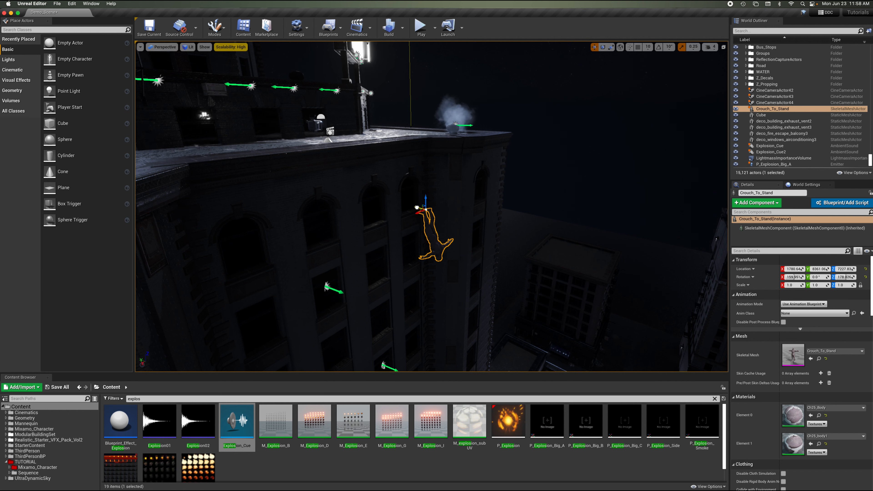
drag(416, 208, 290, 164)
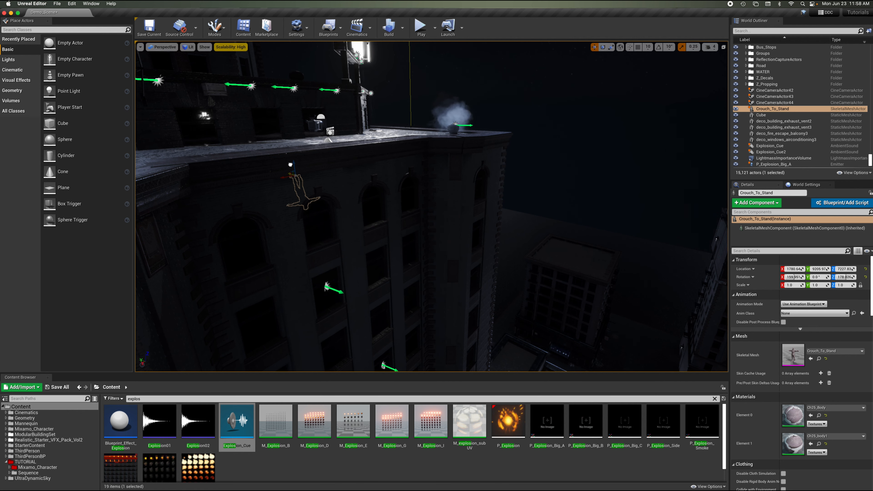
right_drag(392, 167, 392, 167)
key(Escape)
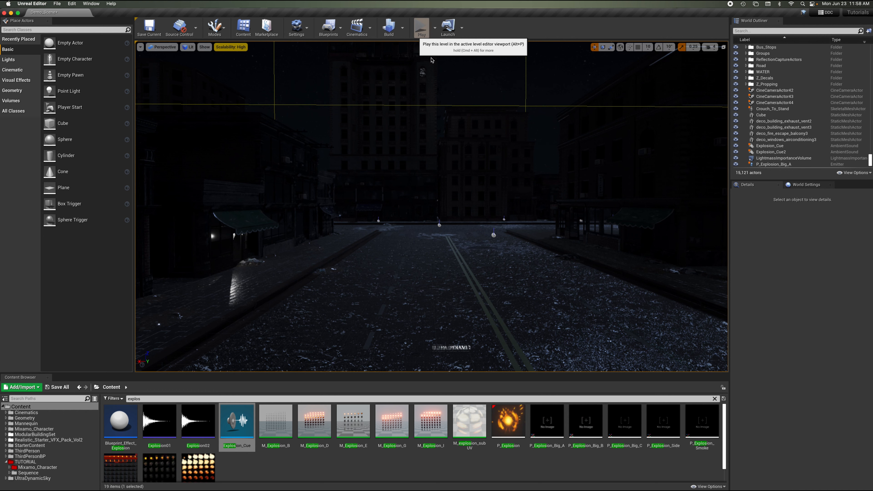
Play the level from the street view and exit play mode.
key(alt+p)
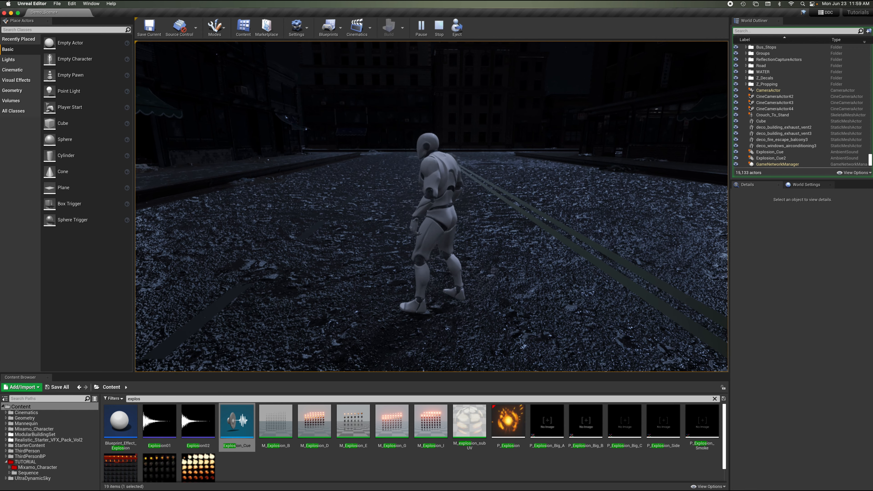
key(Escape)
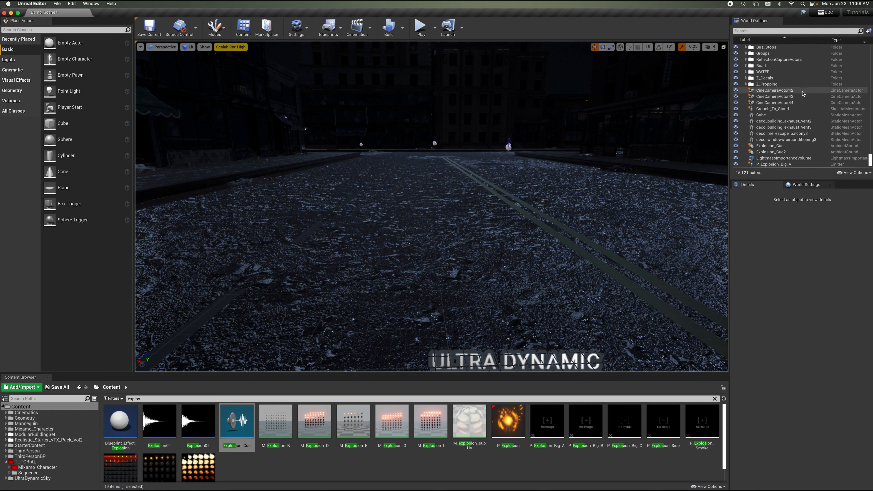
Select the SequenceMaster actor in the outliner and open the Level Blueprint.
scroll(791, 138, down, 5)
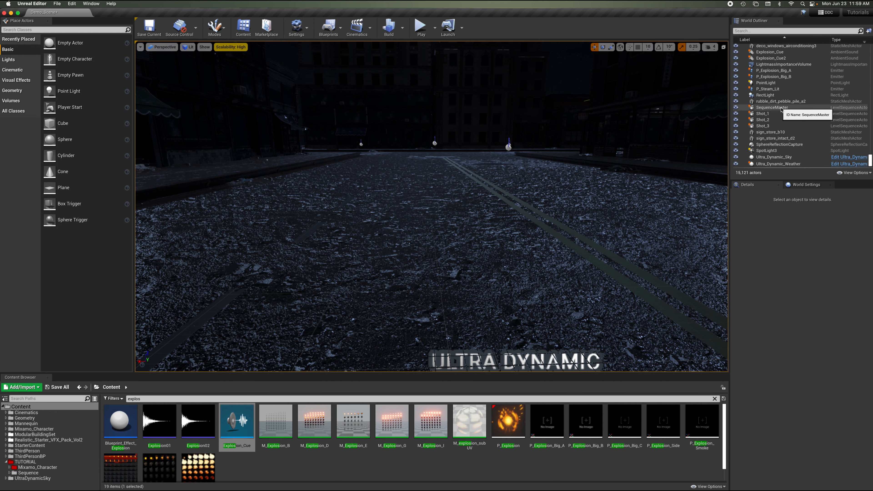
click(779, 109)
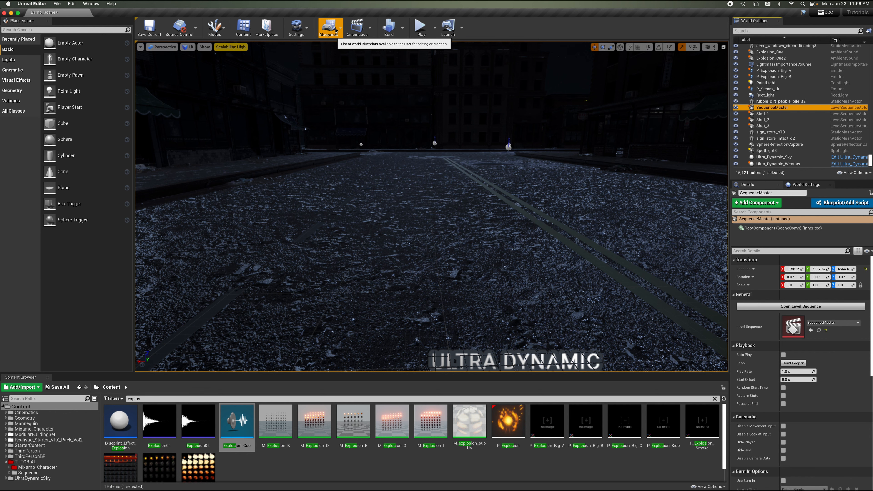
click(329, 28)
click(351, 79)
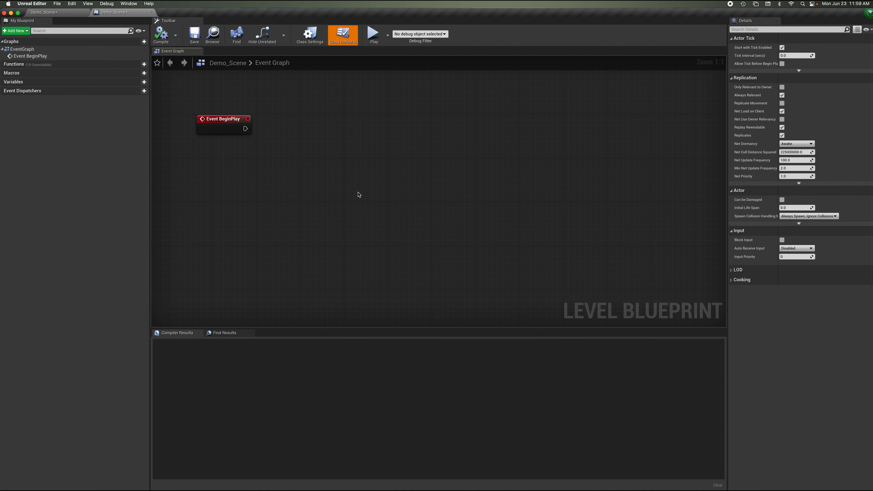
Create a reference node to the SequenceMaster actor in the Level Blueprint's event graph.
right_click(307, 159)
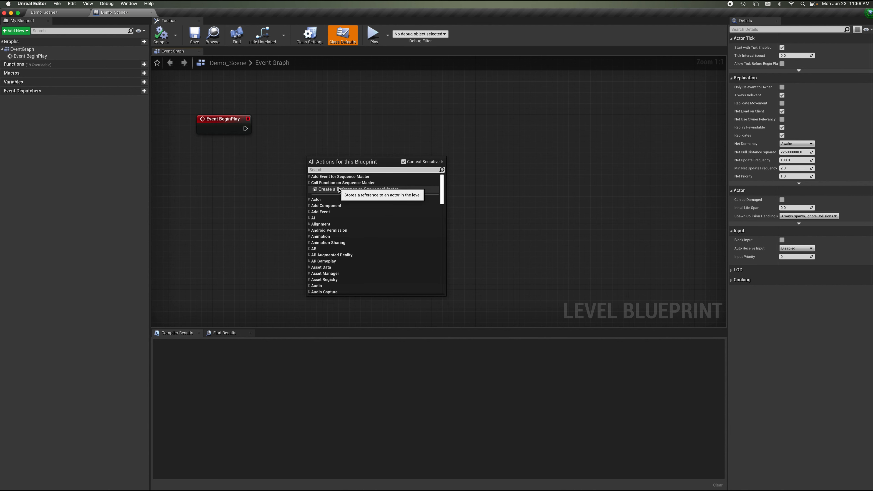
click(368, 190)
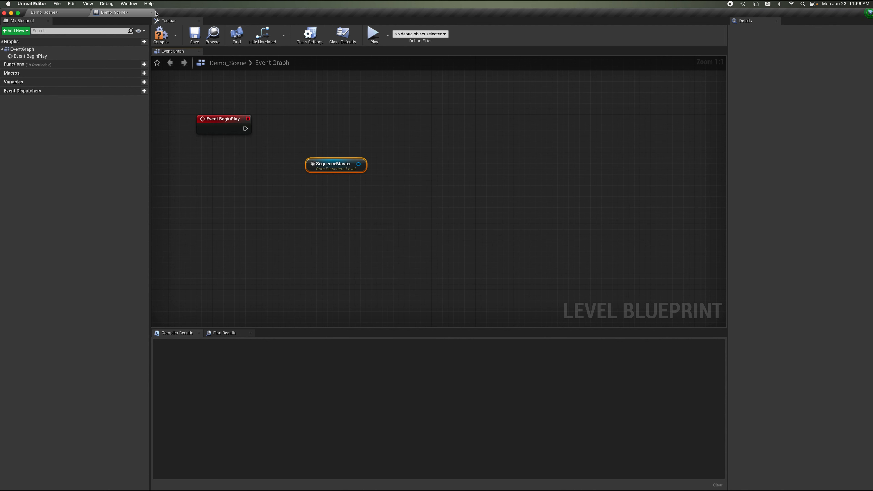
Back in the level editor, search the placeable actors for trigger and place a Box Trigger on the street.
click(56, 14)
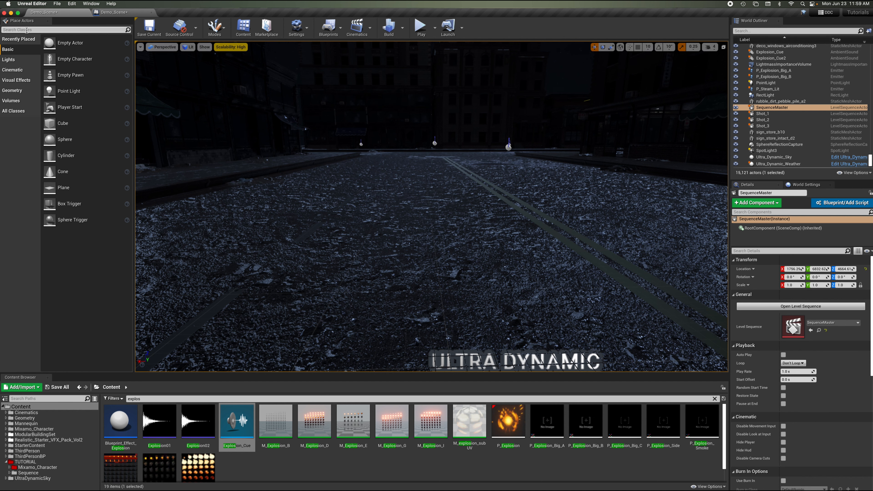
click(27, 30)
text(trigger)
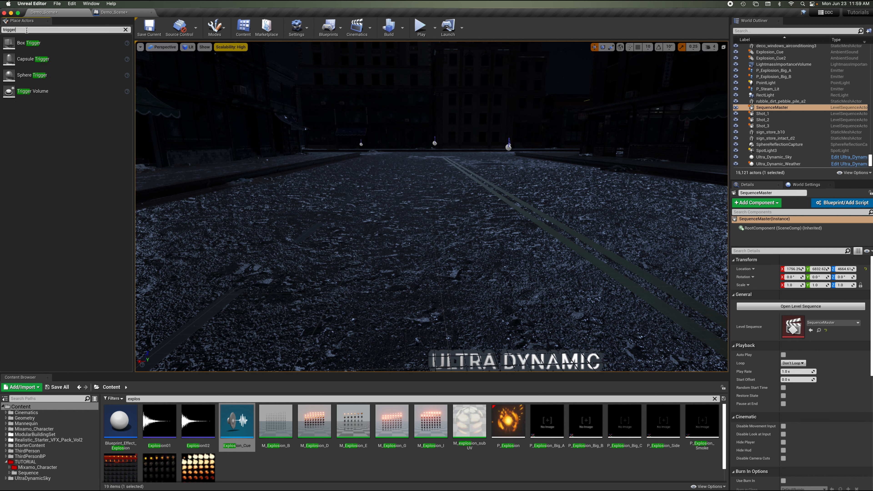
drag(14, 45, 434, 226)
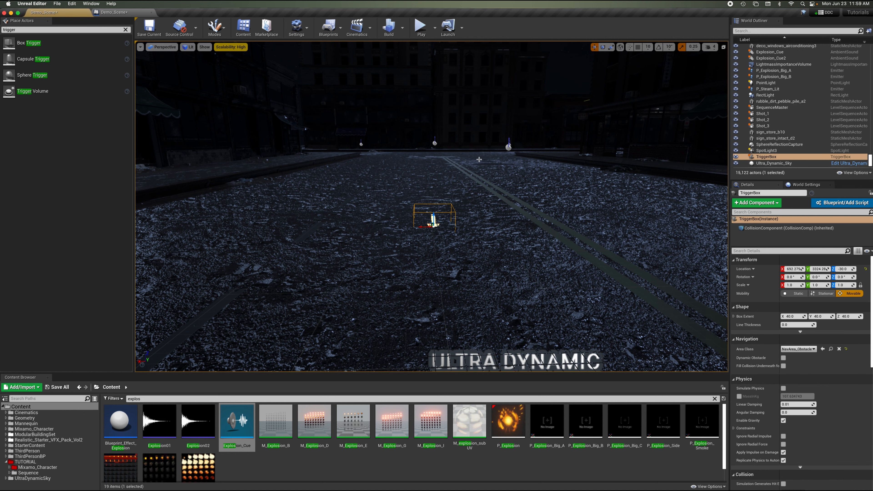
Scale the trigger box to about 41.8 × 9 × 10.3 so it spans the street.
mouse_move(479, 159)
right_down()
mouse_move(479, 148)
mouse_move(479, 159)
right_up()
key(s)
key(w)
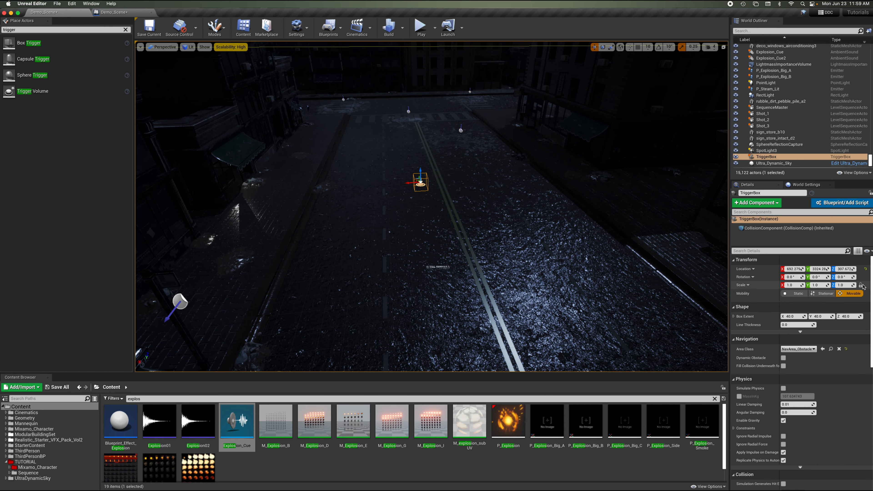
drag(841, 285, 856, 285)
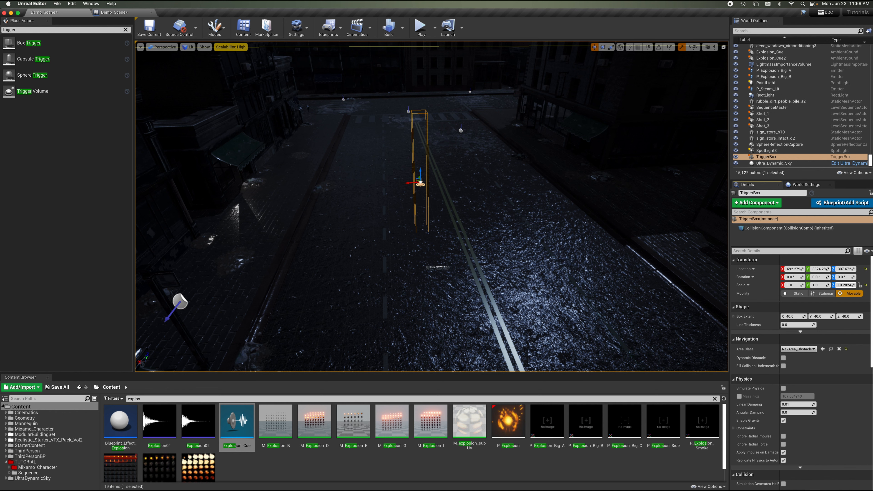
drag(818, 286, 846, 286)
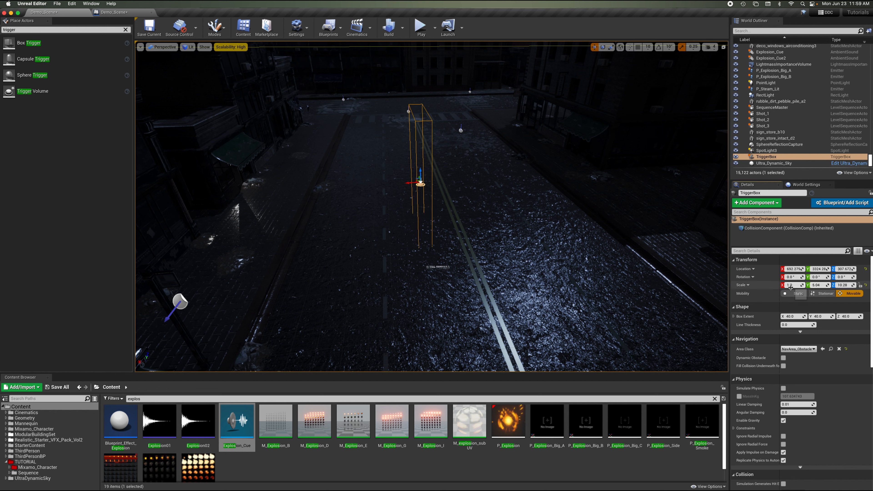
drag(791, 285, 788, 285)
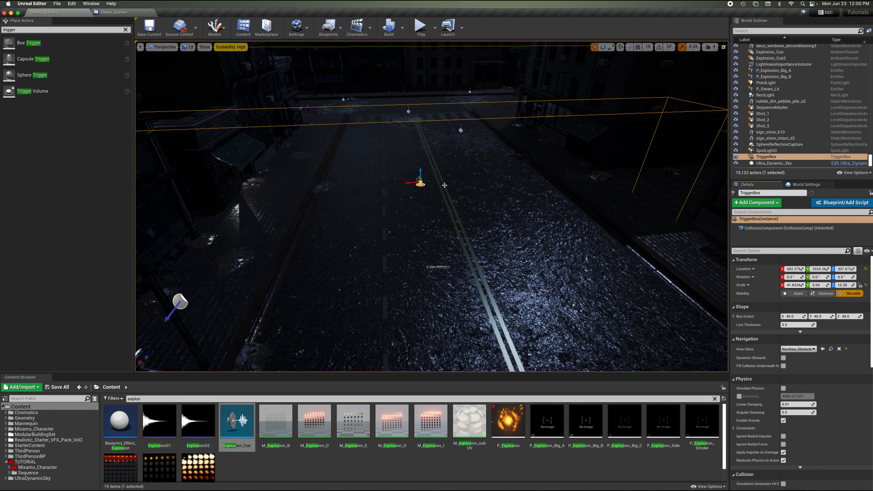
Move the trigger box along the street and widen its X scale to about 57.3.
drag(407, 182, 460, 175)
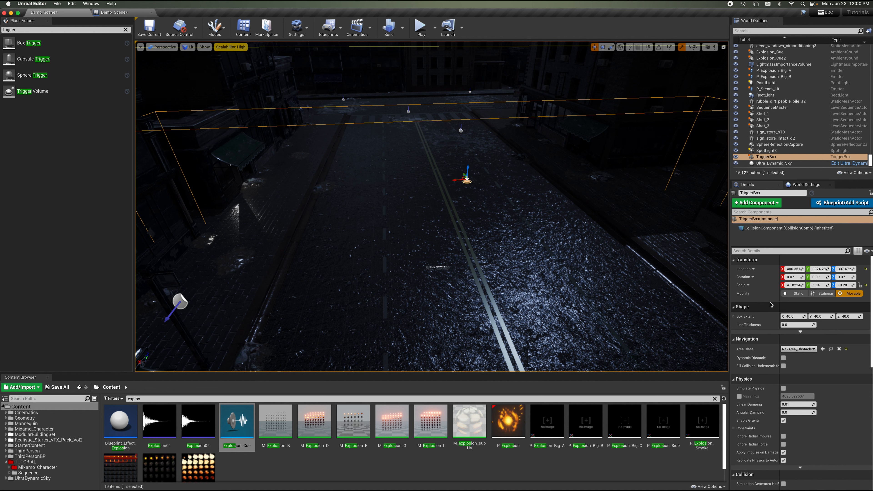
drag(787, 285, 789, 285)
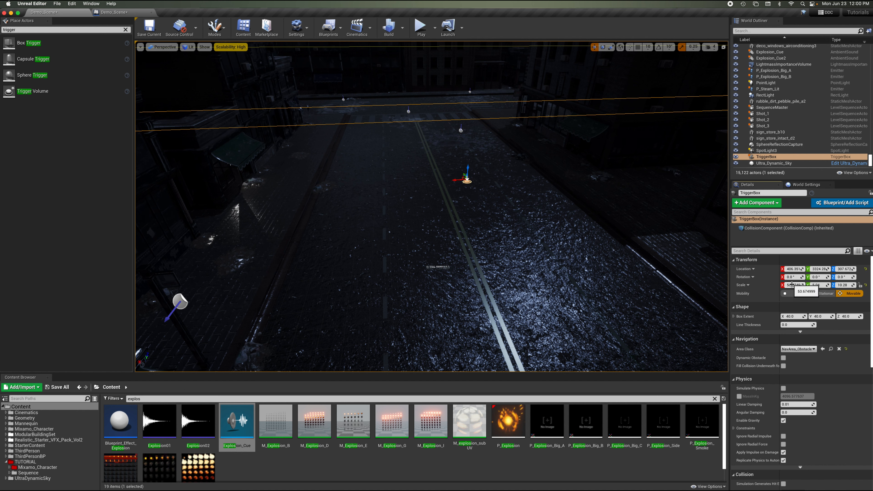
right_drag(519, 144, 519, 145)
click(109, 13)
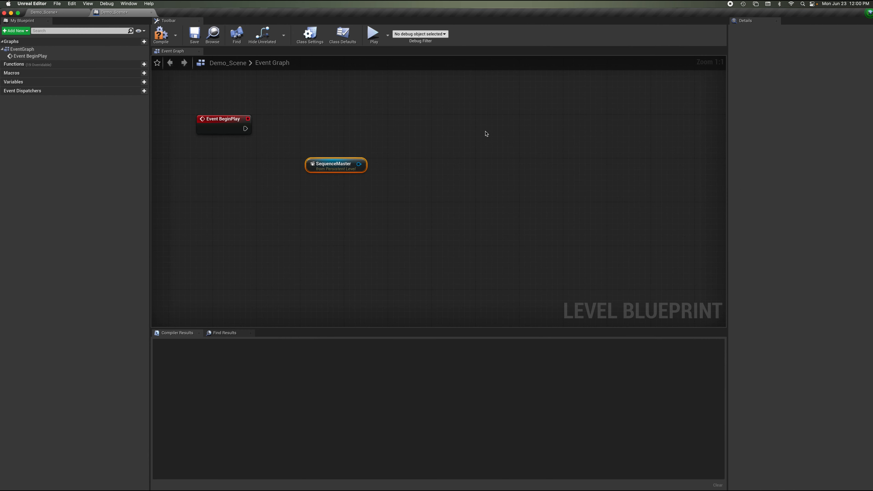
right_click(323, 133)
key(Escape)
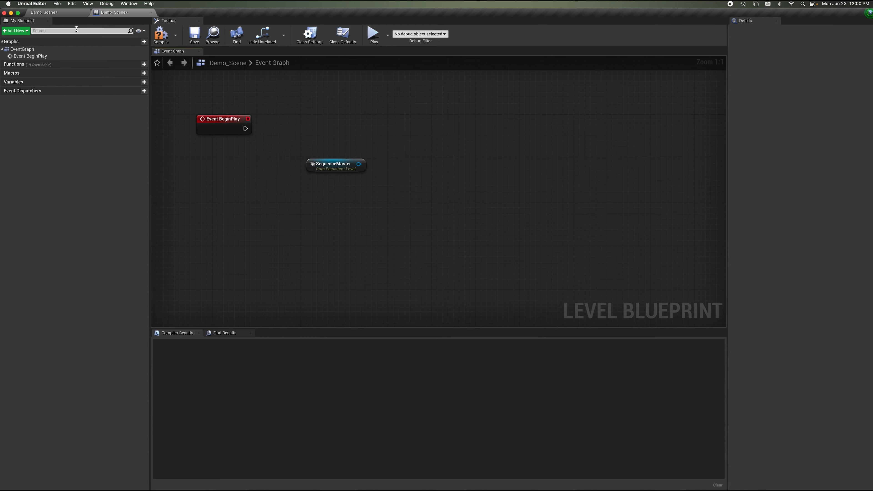
click(64, 14)
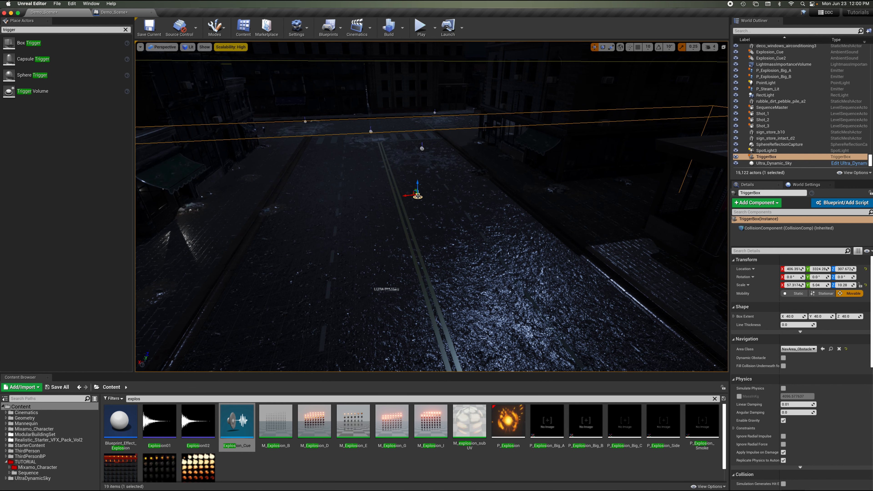
Add an OnActorBeginOverlap event for the TriggerBox in the Level Blueprint and rearrange the nodes.
click(115, 12)
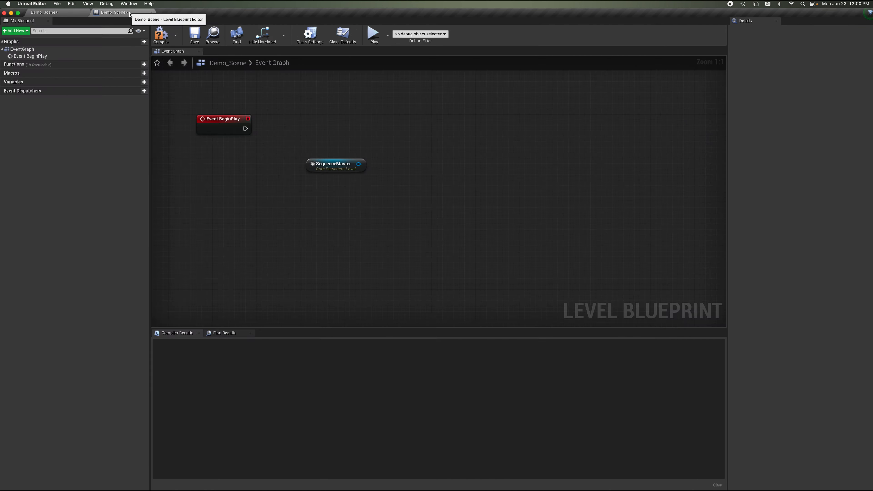
right_click(338, 120)
click(341, 139)
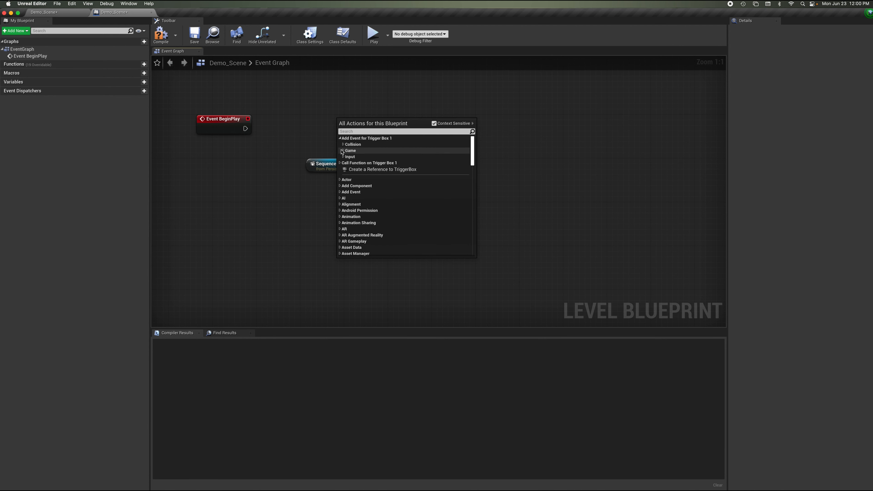
click(344, 144)
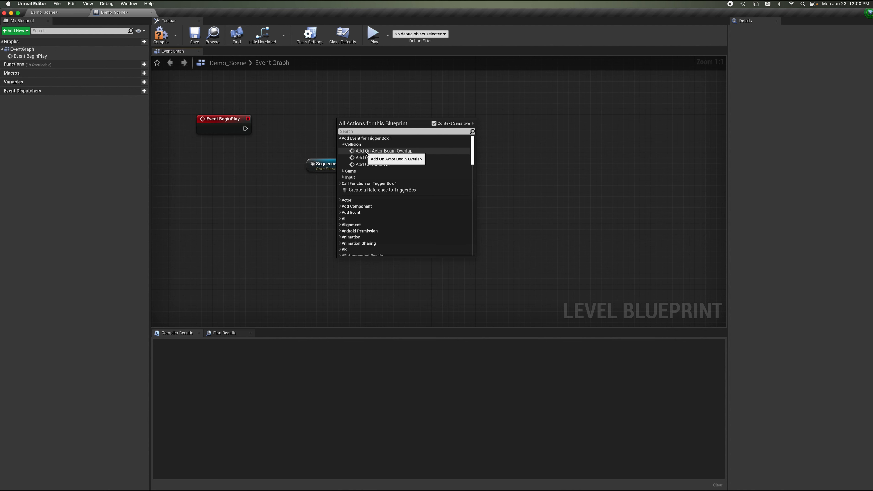
click(366, 151)
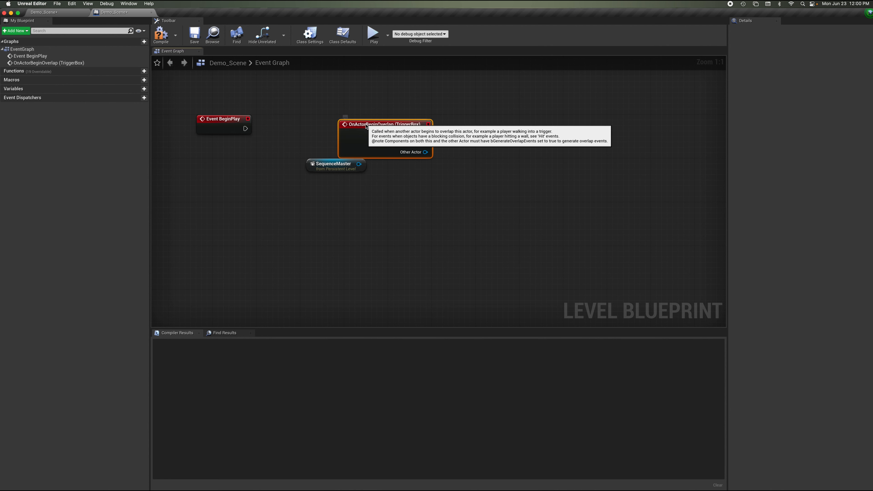
drag(366, 127, 300, 121)
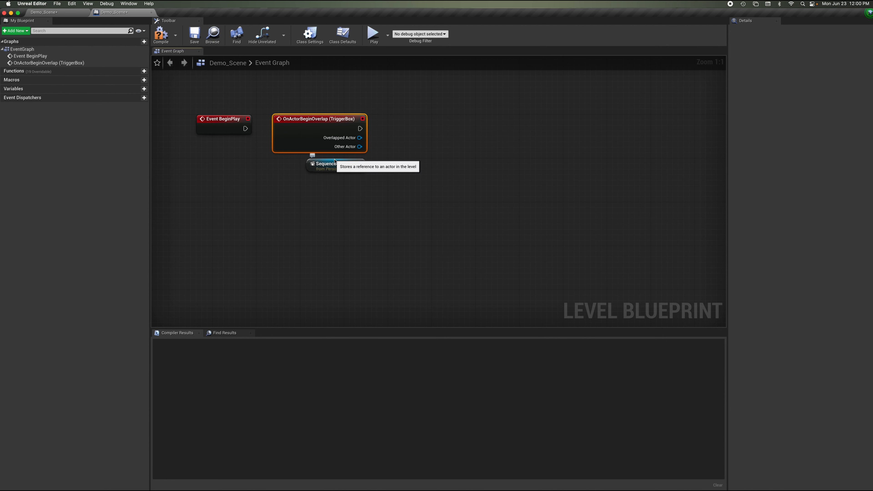
drag(334, 161, 342, 219)
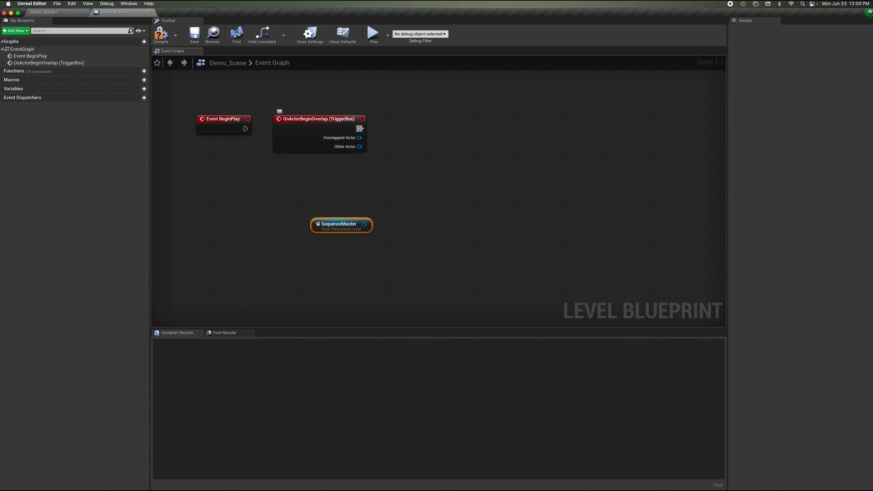
Add a Delay node wired from the overlap event's execution output.
drag(360, 128, 470, 129)
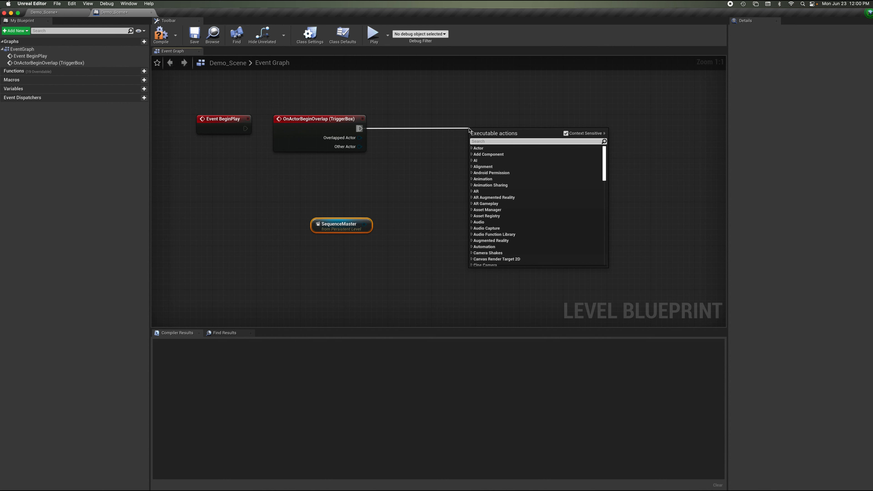
text(del)
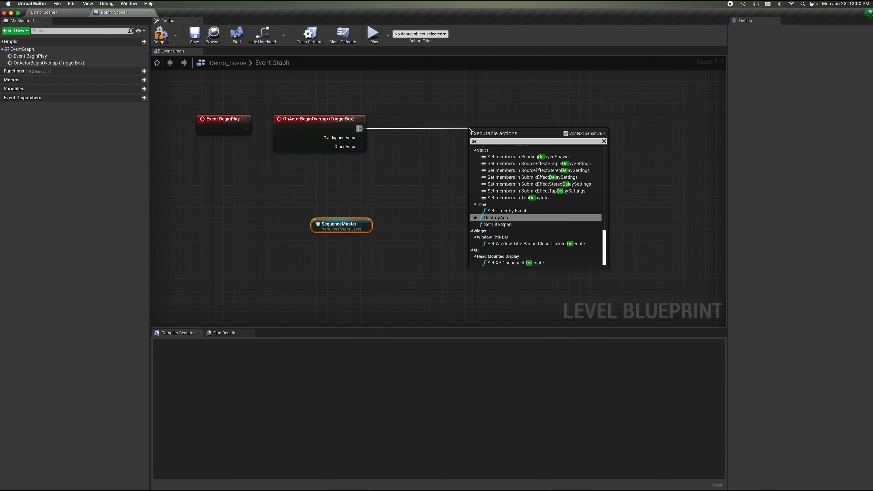
text(ay)
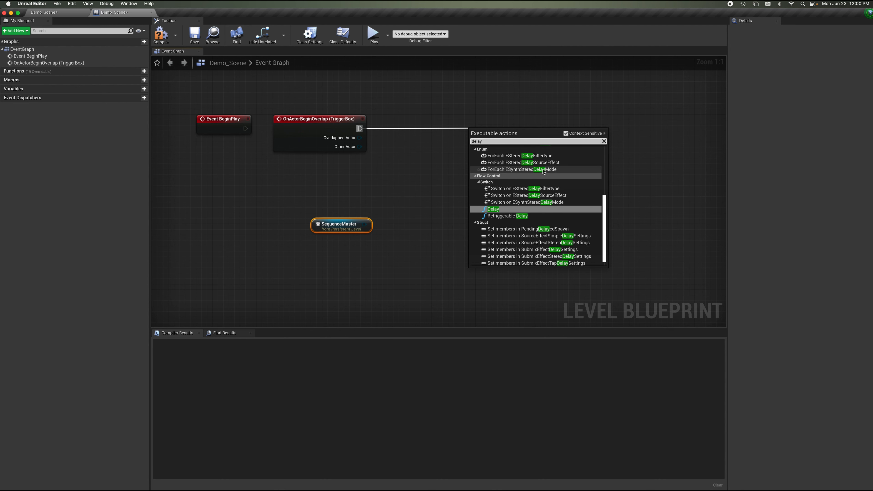
click(486, 210)
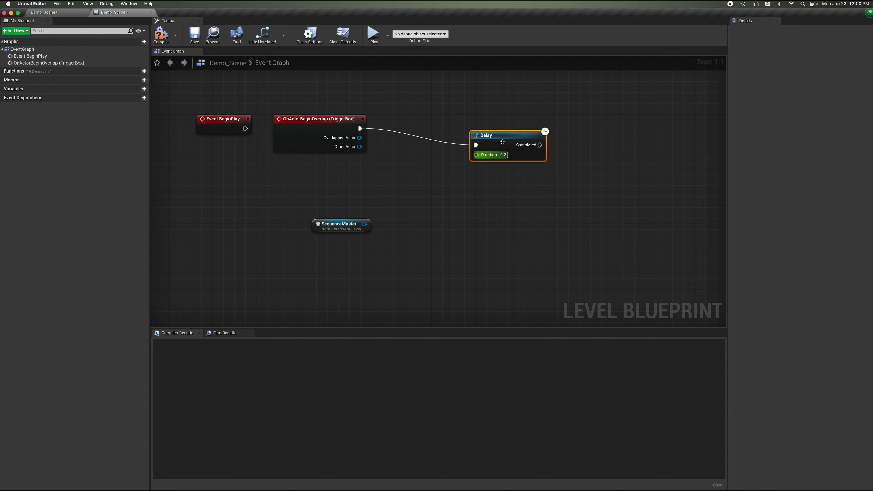
drag(503, 141, 443, 125)
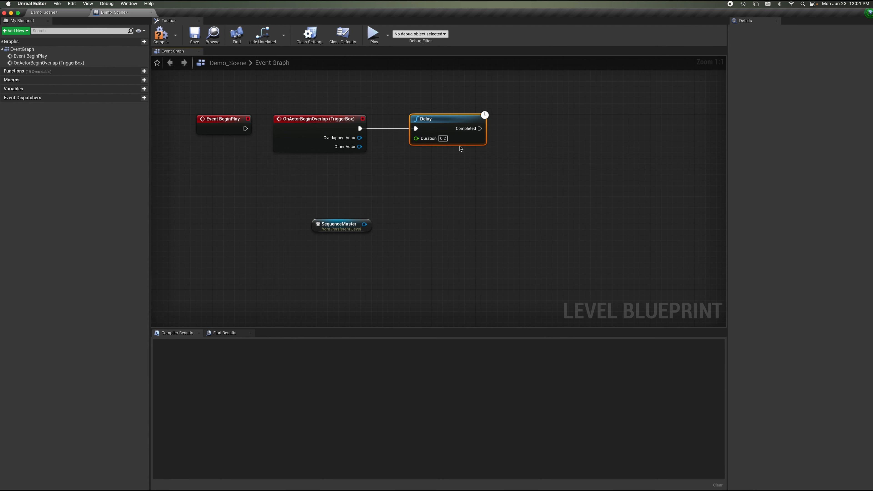
Set the Delay node's duration to 1.
scroll(563, 167, right, 2)
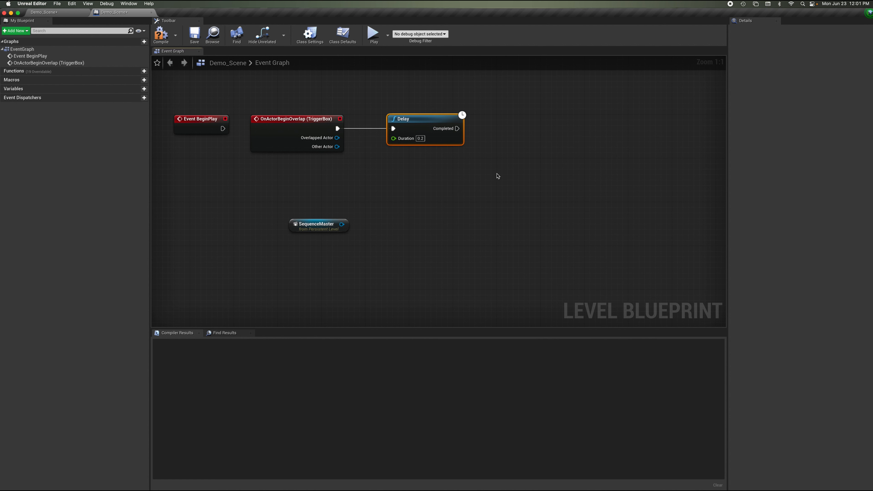
click(421, 138)
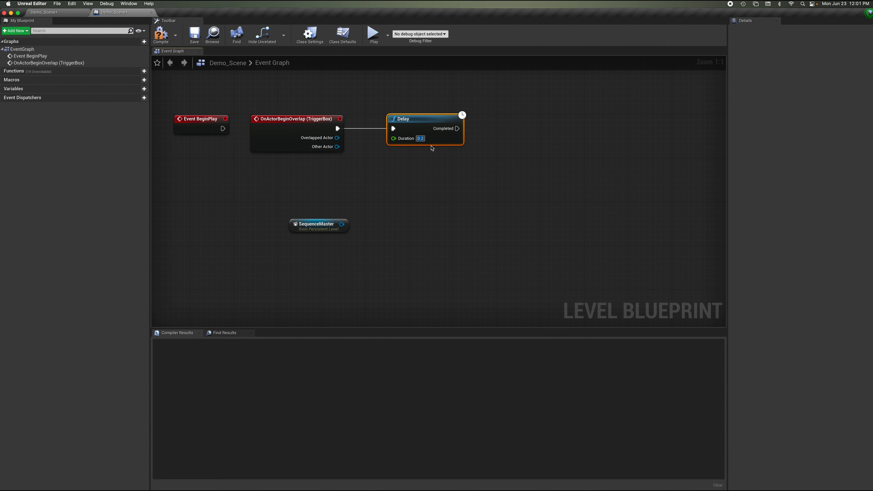
text(1)
click(512, 138)
From the SequenceMaster reference, search for play sequence and add the Play (SequencePlayer) node.
scroll(520, 137, right, 3)
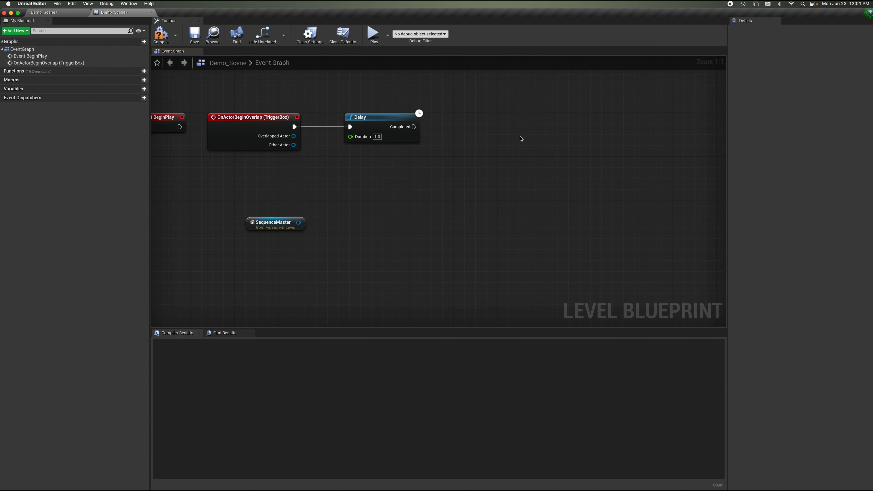
drag(296, 223, 527, 137)
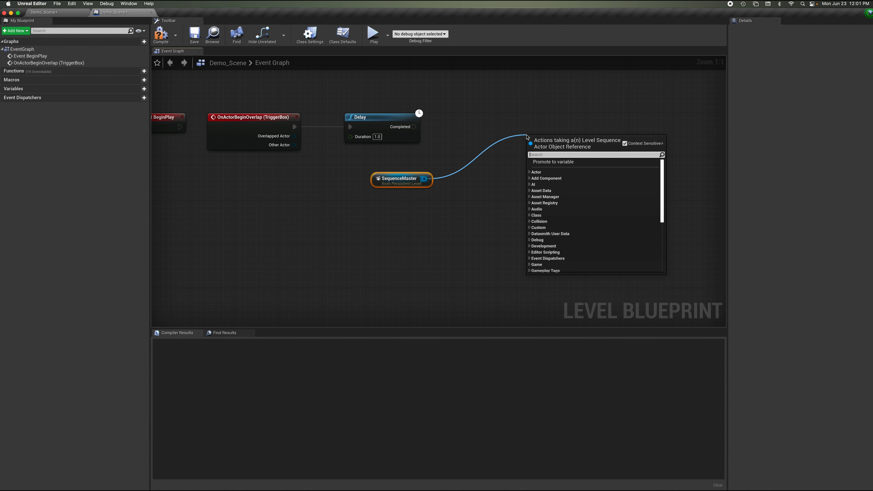
text(pla)
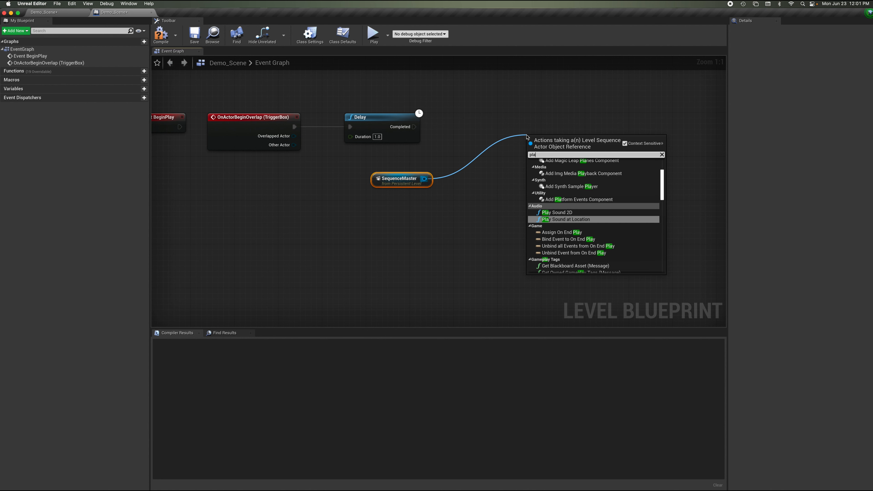
text(y seque)
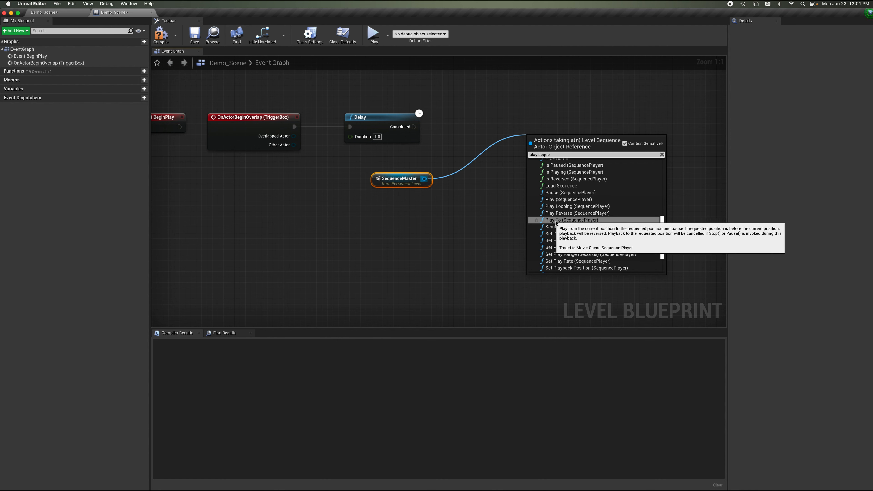
click(582, 200)
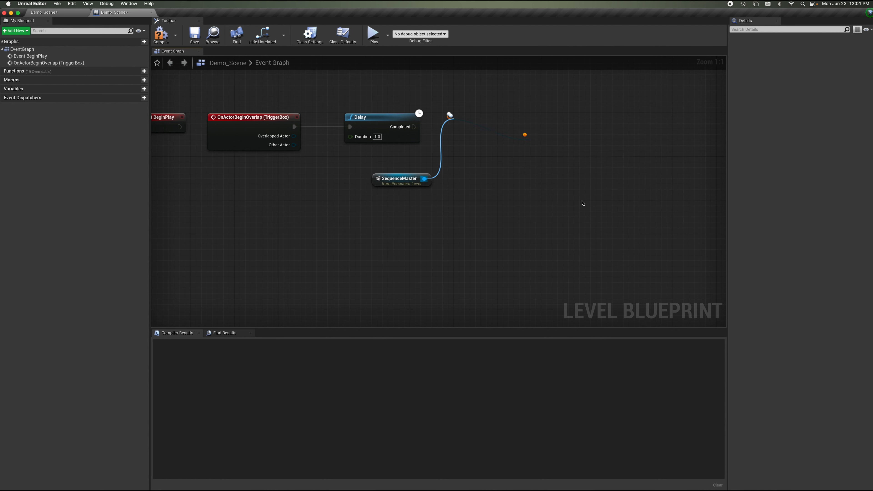
Arrange the Sequence Player getter and Play node to the right of the Delay node.
drag(477, 120, 477, 176)
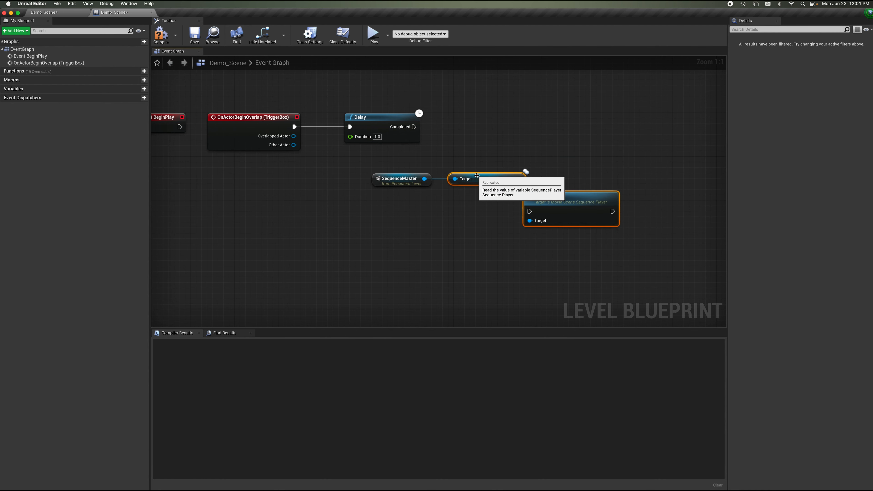
click(556, 157)
drag(566, 195, 599, 123)
scroll(533, 150, right, 3)
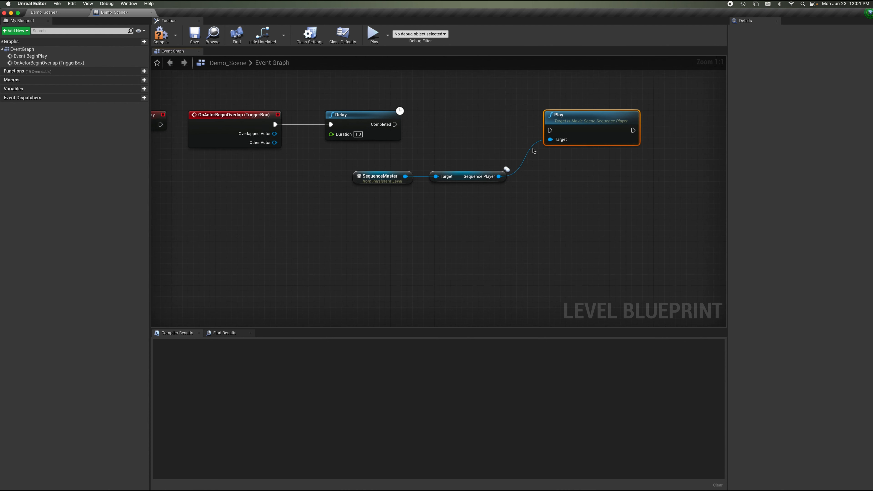
scroll(533, 149, up, 1)
scroll(532, 150, left, 1)
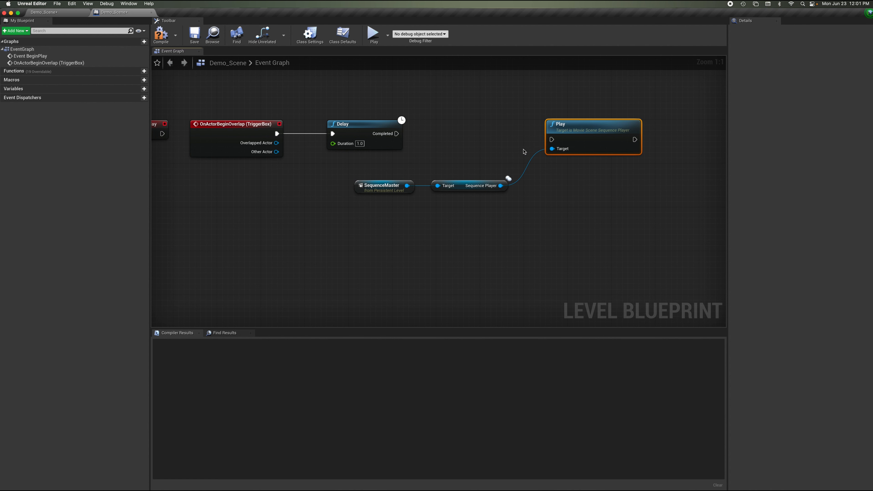
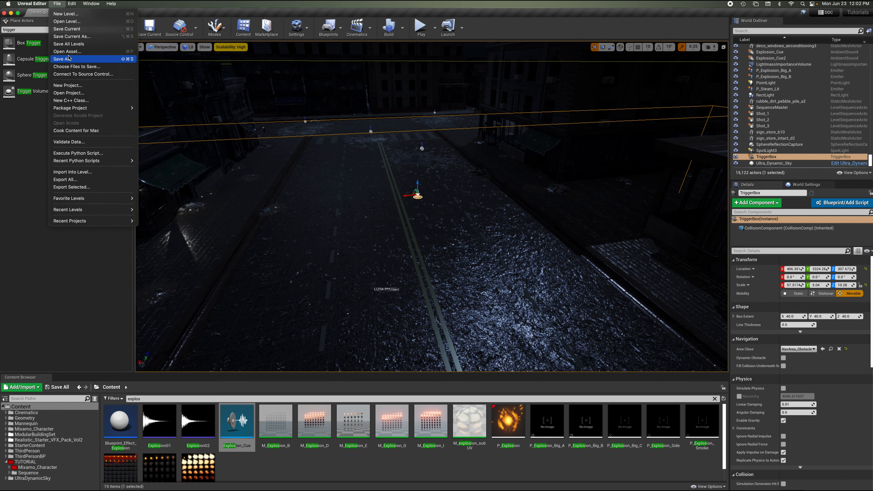
Save the current level.
click(69, 58)
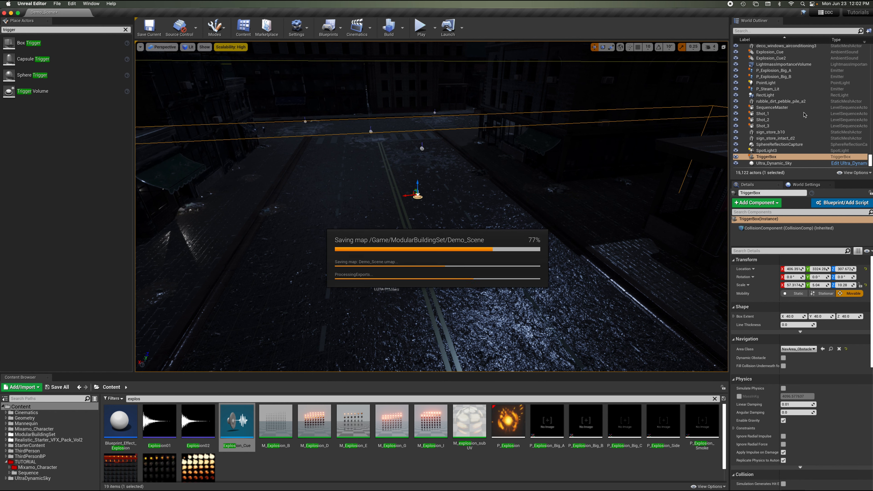
Select the Ultra_Dynamic_Weather actor and apply a rain weather preset to it.
scroll(800, 144, down, 1)
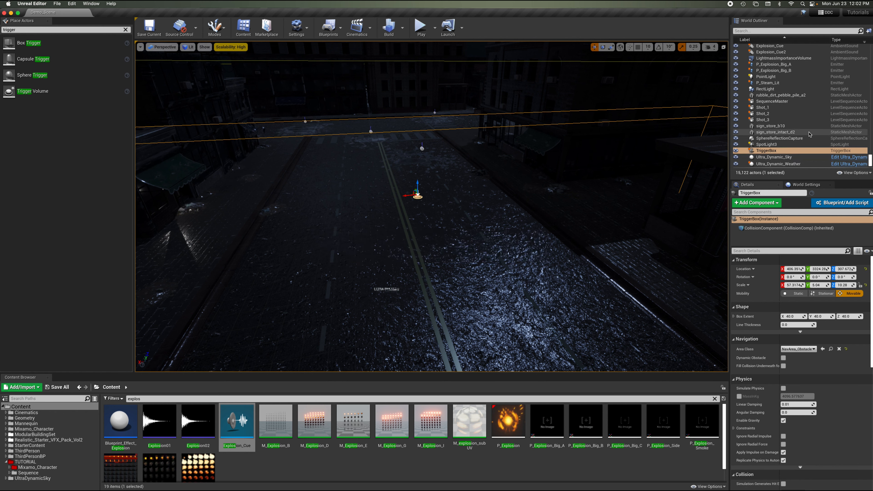
click(787, 163)
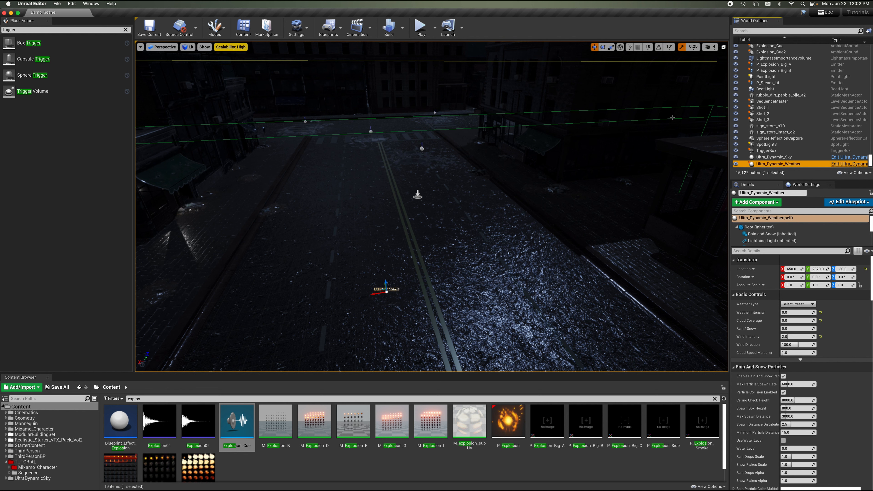
click(795, 305)
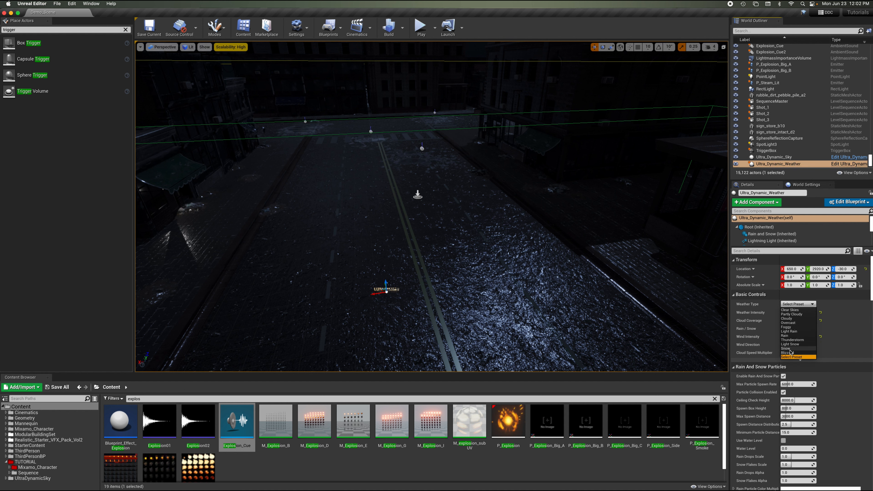
click(791, 339)
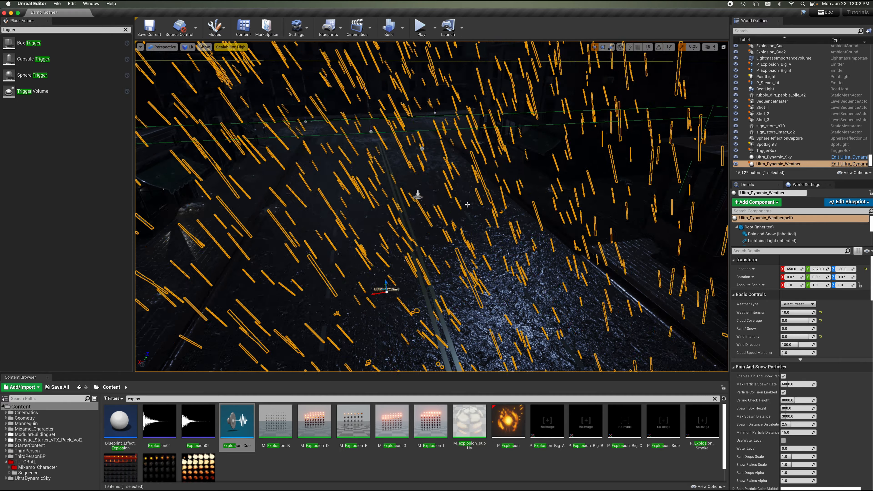
mouse_move(476, 191)
right_down()
mouse_move(463, 187)
mouse_move(470, 178)
right_up()
key(Escape)
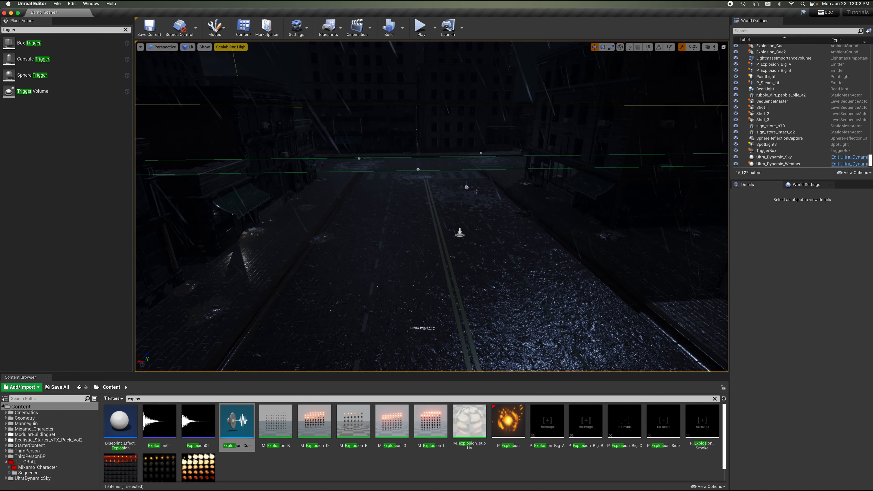
scroll(496, 137, down, 6)
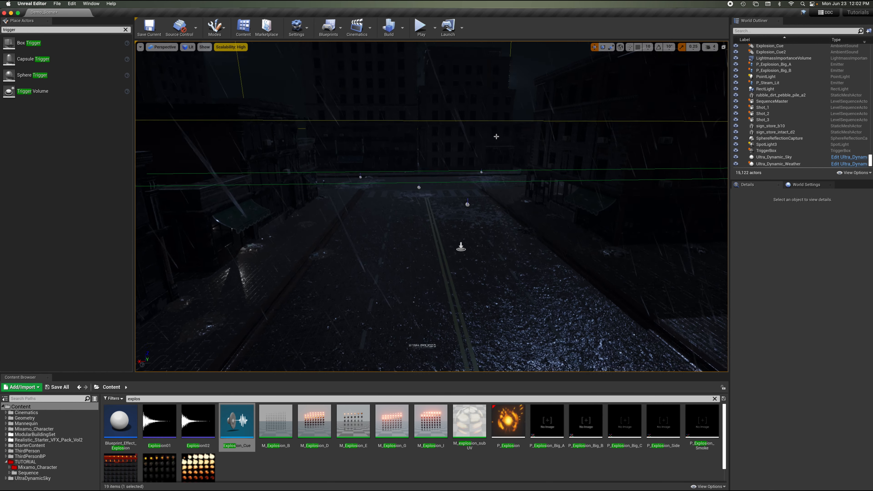
scroll(496, 136, down, 8)
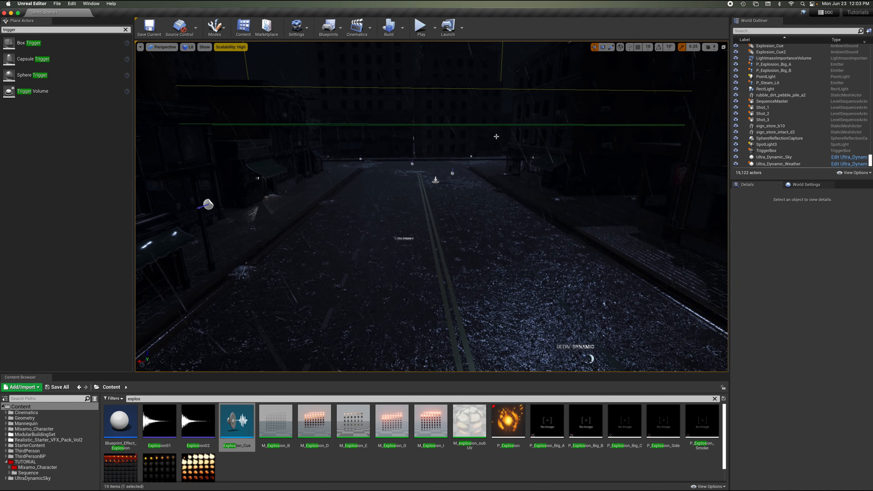
right_drag(496, 137, 492, 137)
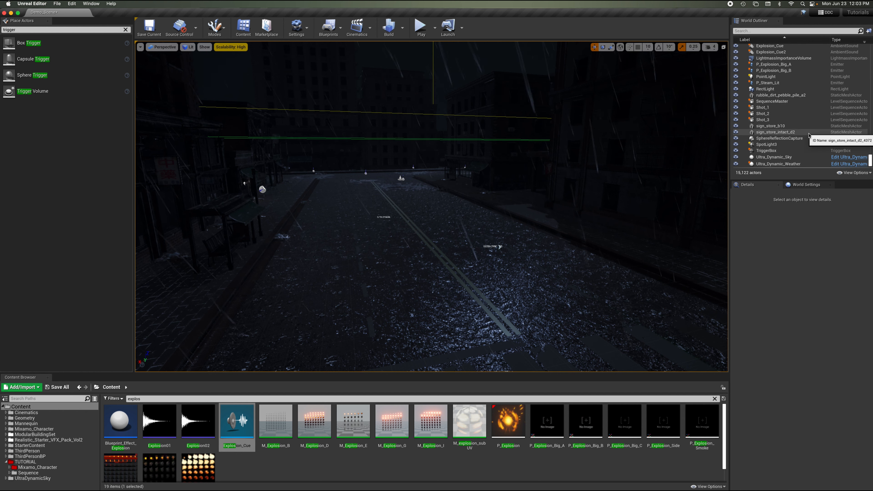
Select the SequenceMaster actor and toggle its Hide Player option on and off.
click(781, 101)
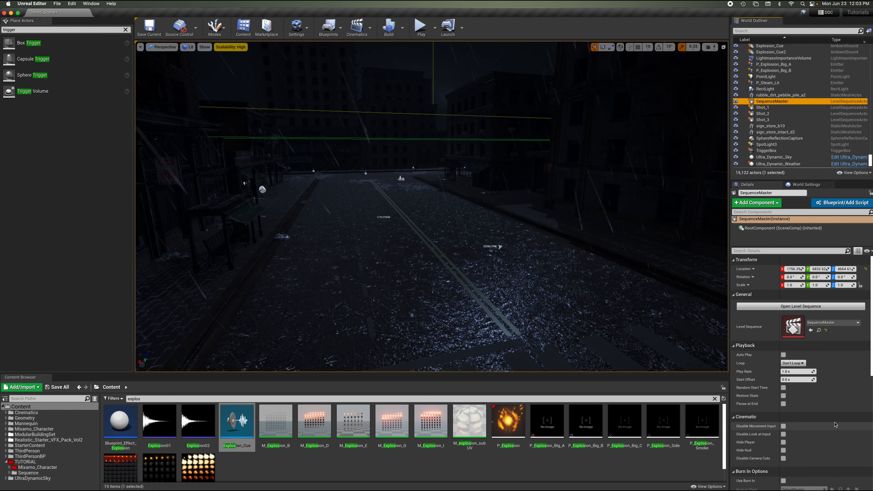
scroll(855, 362, down, 1)
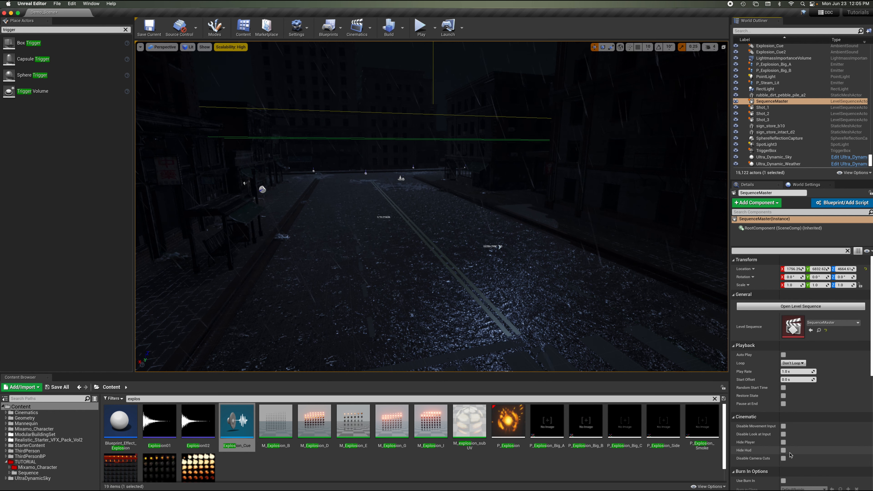
click(784, 442)
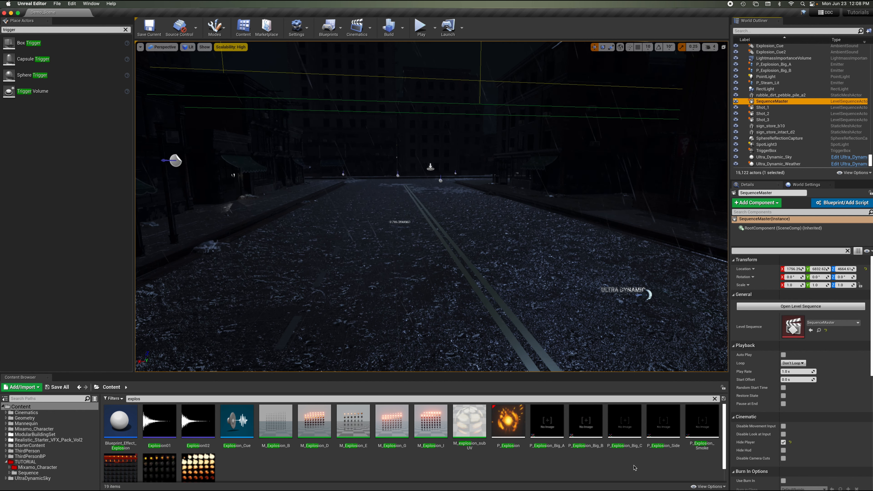
click(783, 443)
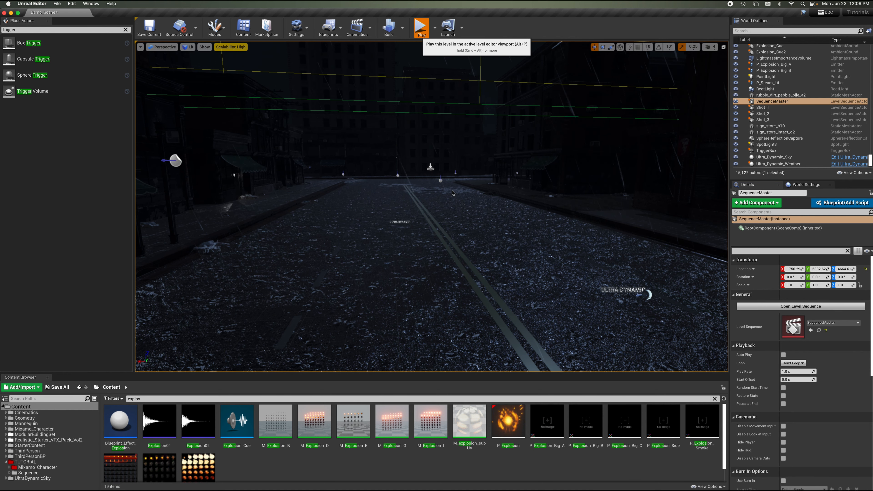
Play the level in the viewport and walk the character forward into the trigger to preview the cinematic.
key(alt+p)
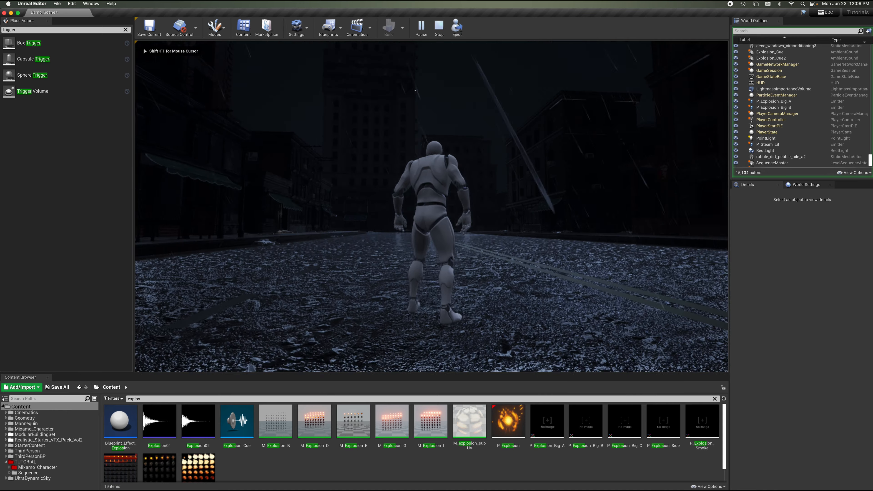
key(w)
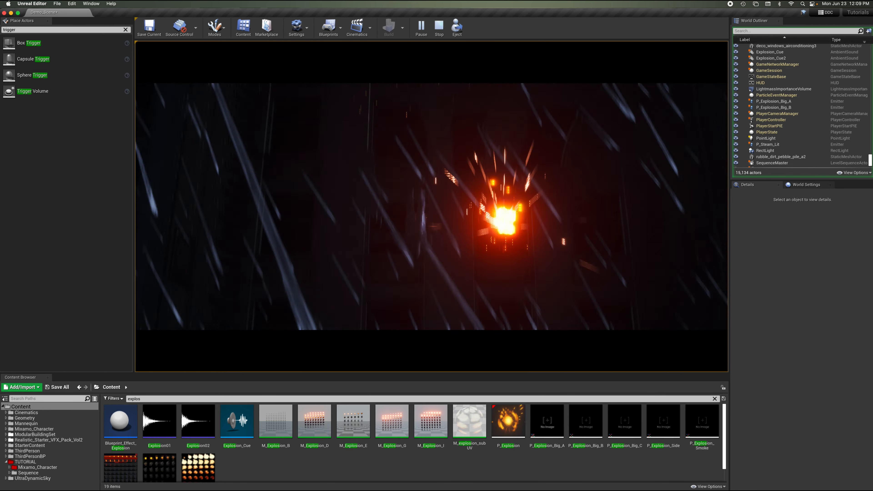
key(w)
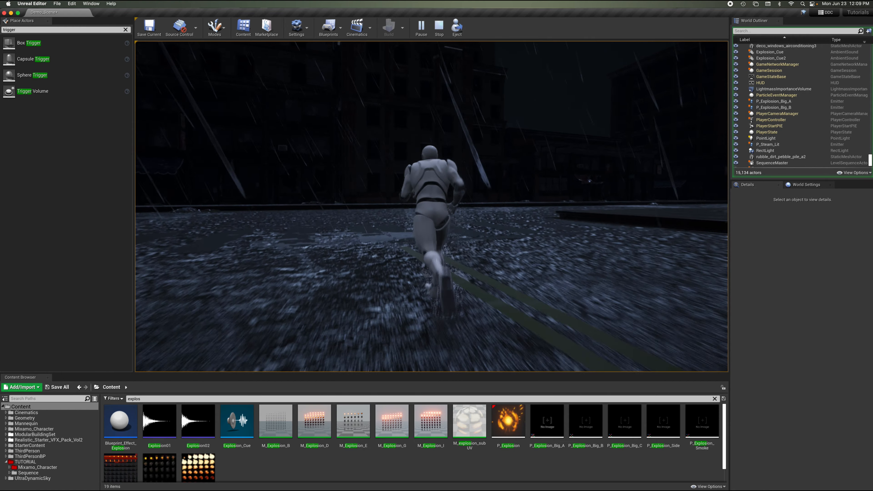
key(Escape)
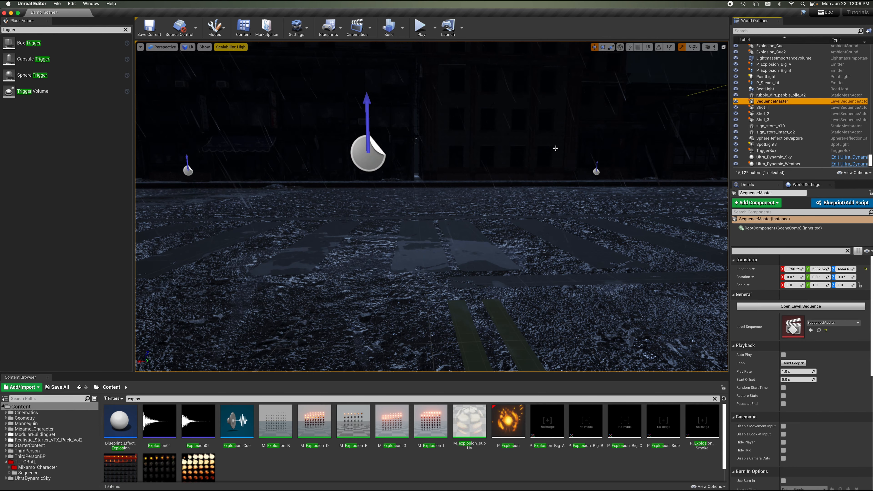
right_drag(556, 148, 555, 147)
key(s)
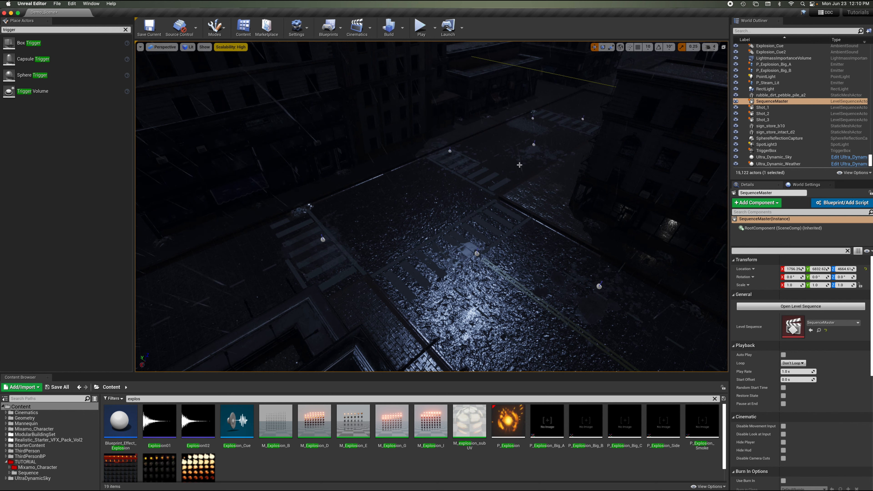
right_drag(501, 165, 450, 132)
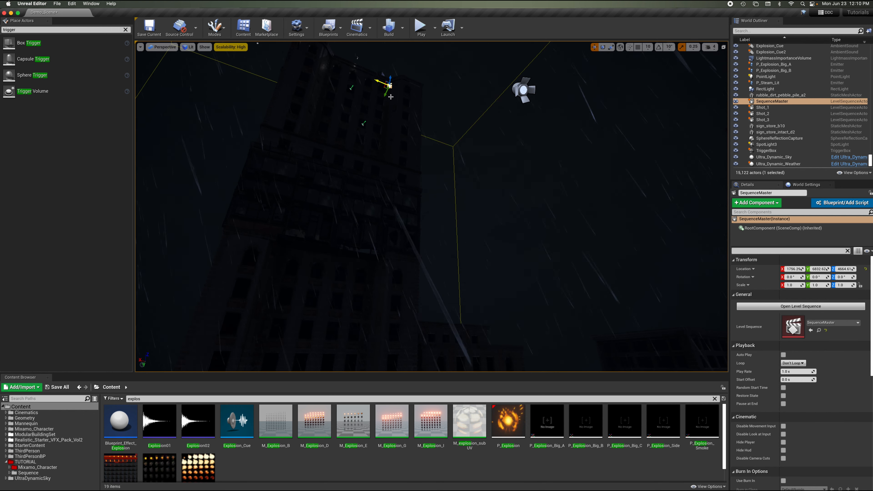
right_drag(530, 316, 530, 317)
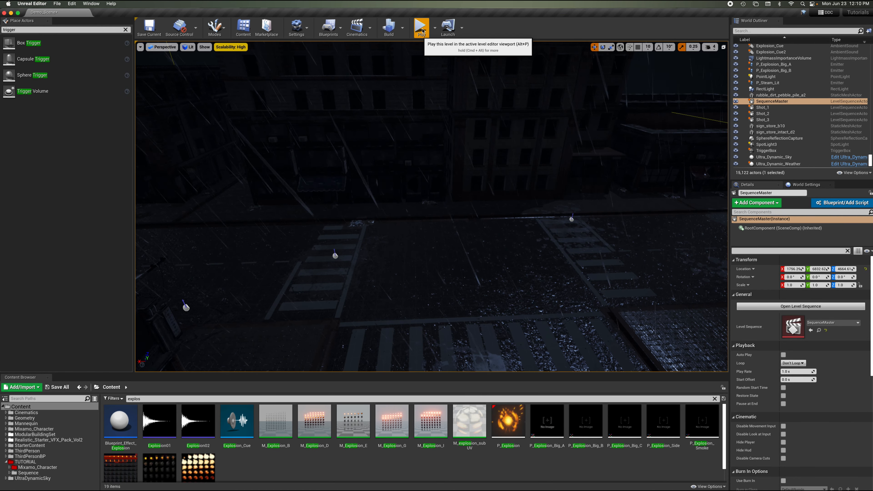
Play the level again and walk the character through the street to watch the triggered sequence.
key(alt+p)
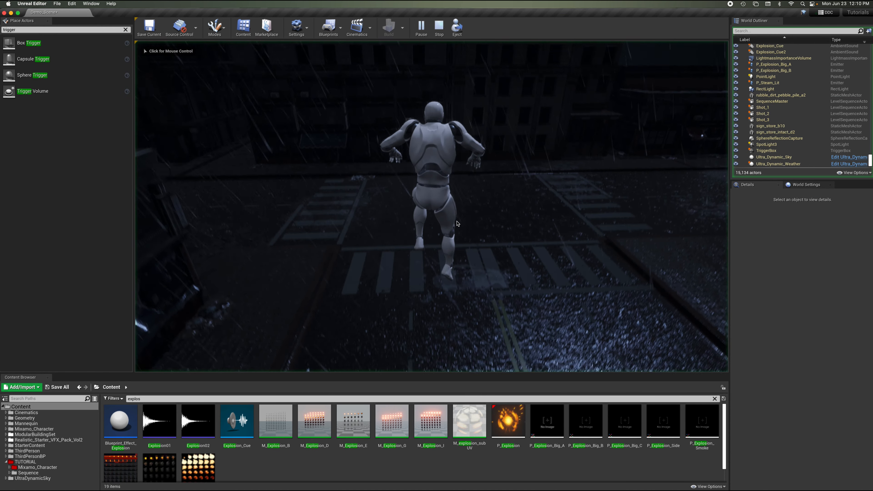
key(w)
key(w)
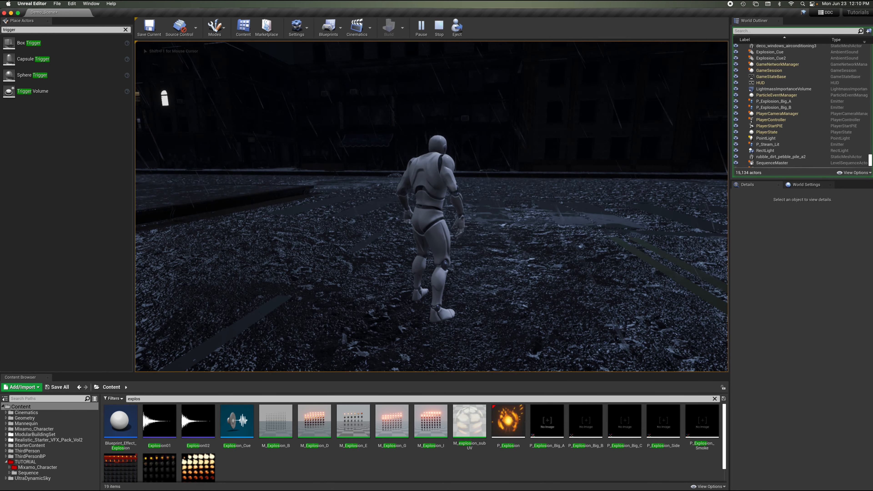
key(w)
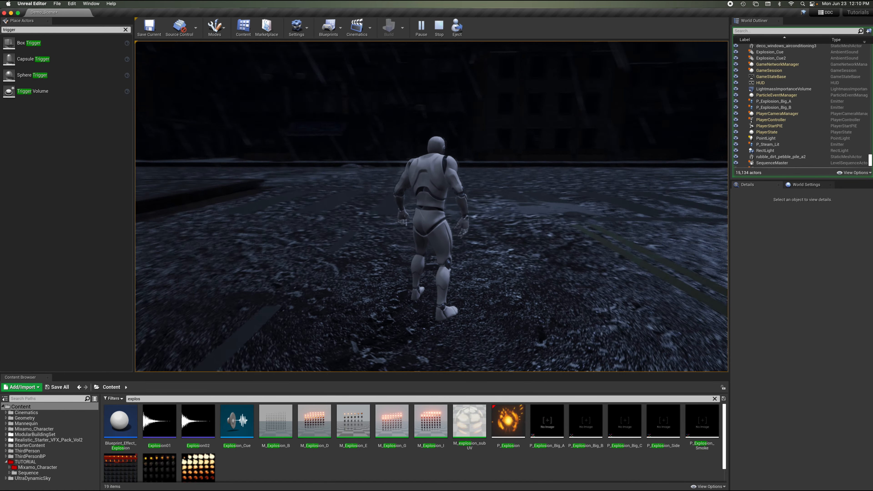
key(a)
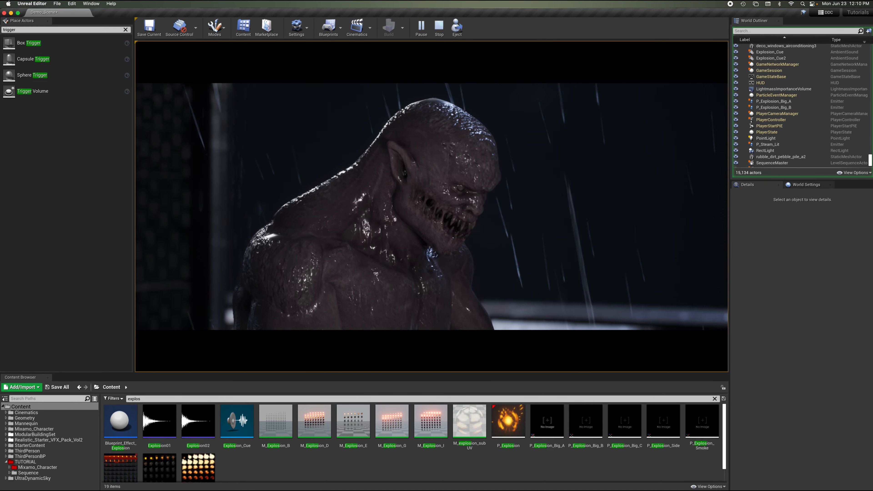
key(Escape)
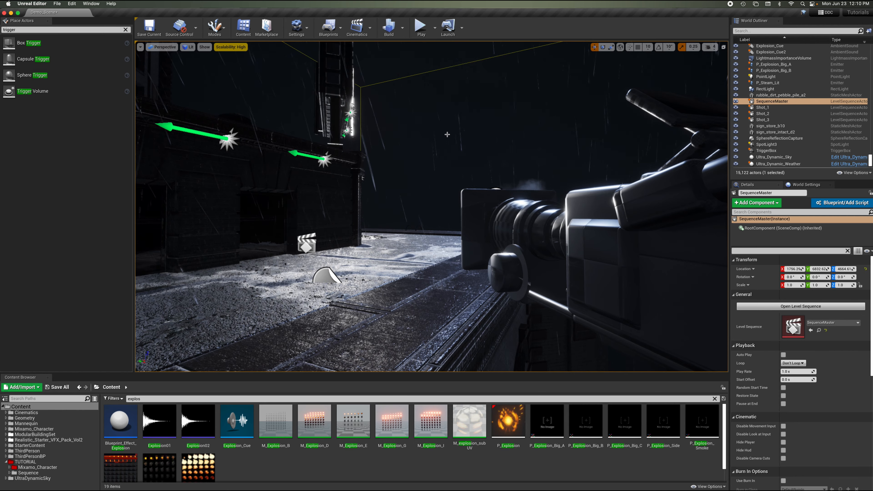
Clear the content browser search and open the SequenceMaster level sequence from the TUTORIAL Sequence folder.
key(s)
right_drag(447, 134, 447, 134)
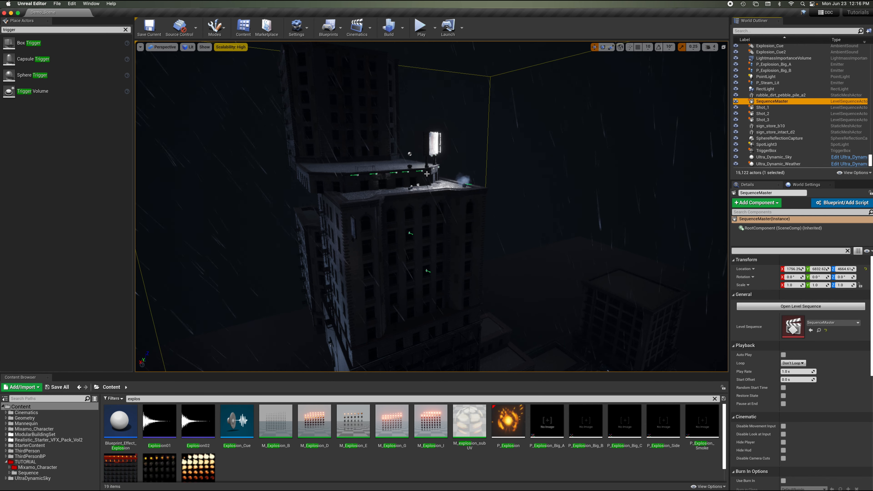
click(131, 398)
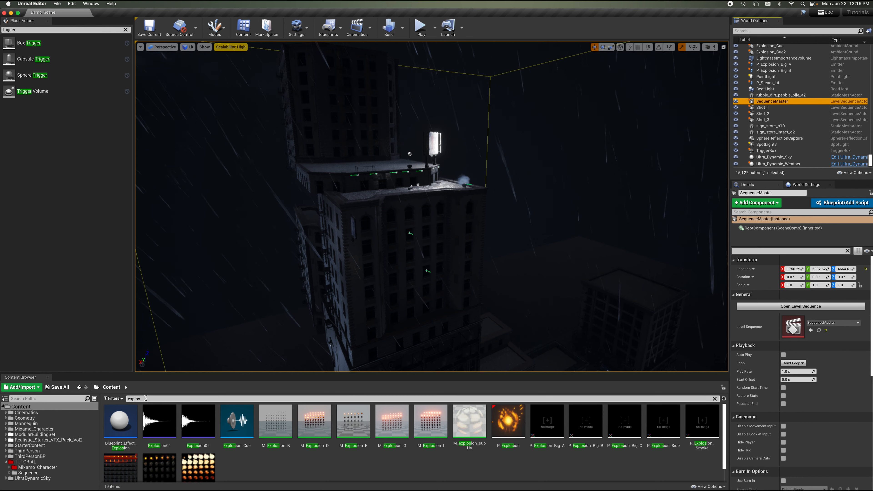
key(BackSpace)
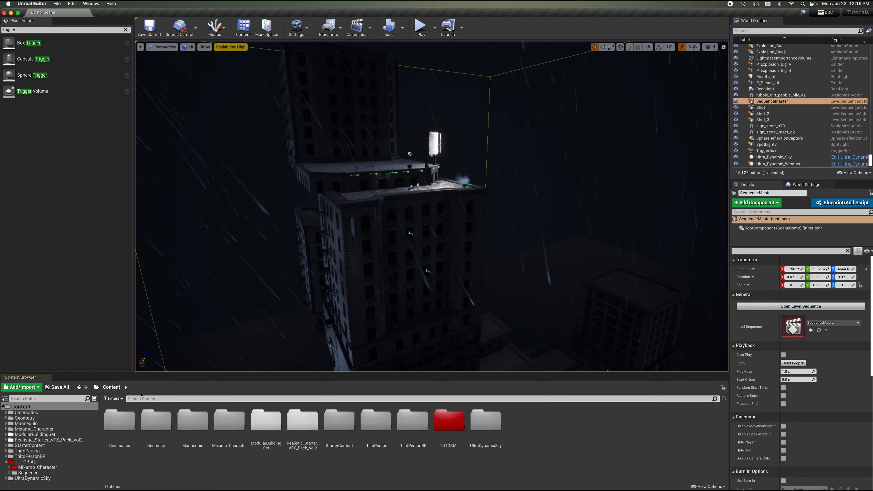
click(34, 469)
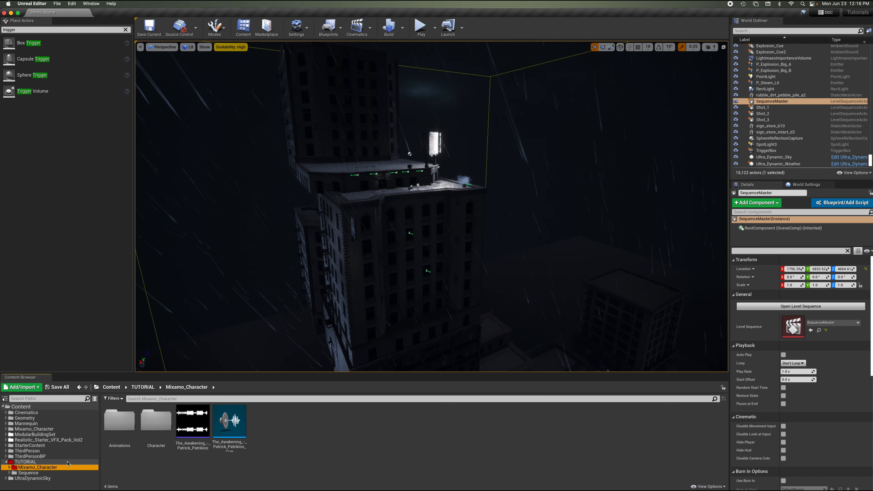
click(28, 473)
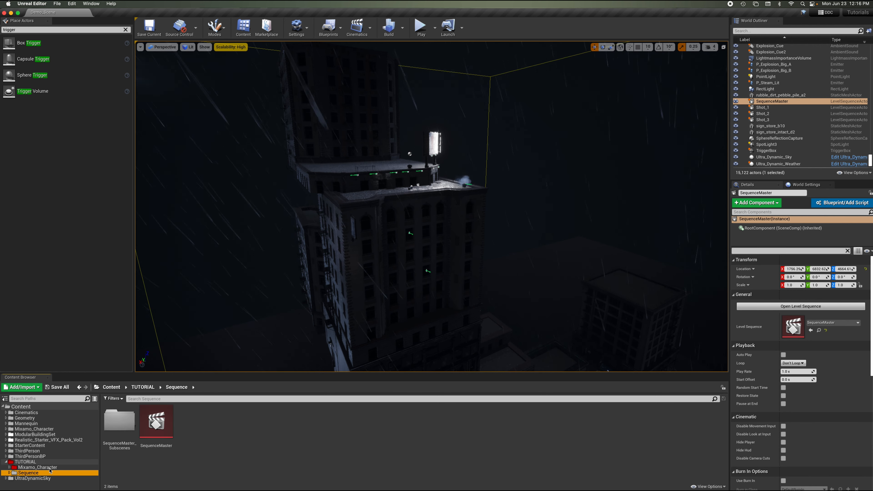
double_click(163, 425)
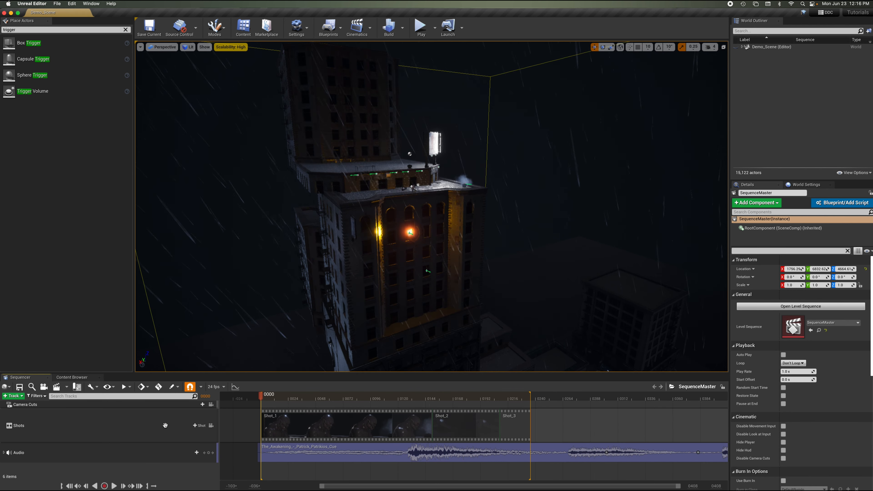
Lock the viewport to camera cuts and scrub through the sequence, returning the playhead to the start.
click(211, 405)
click(272, 399)
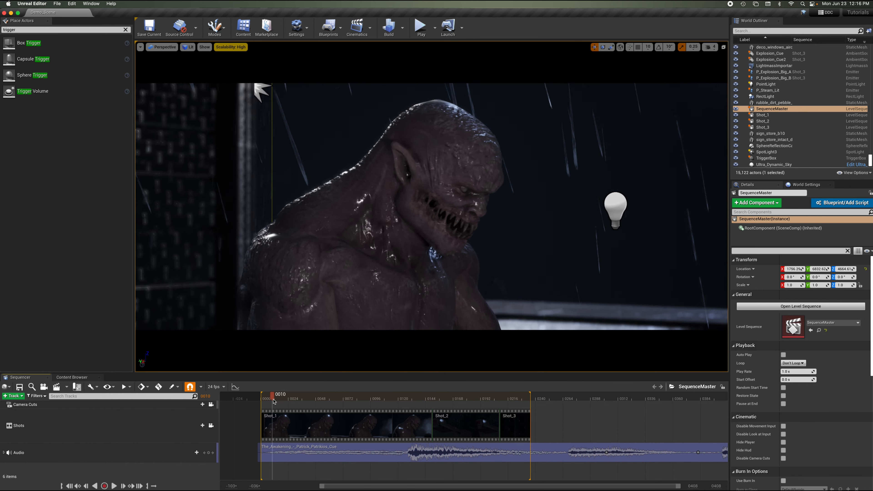
drag(273, 399, 495, 398)
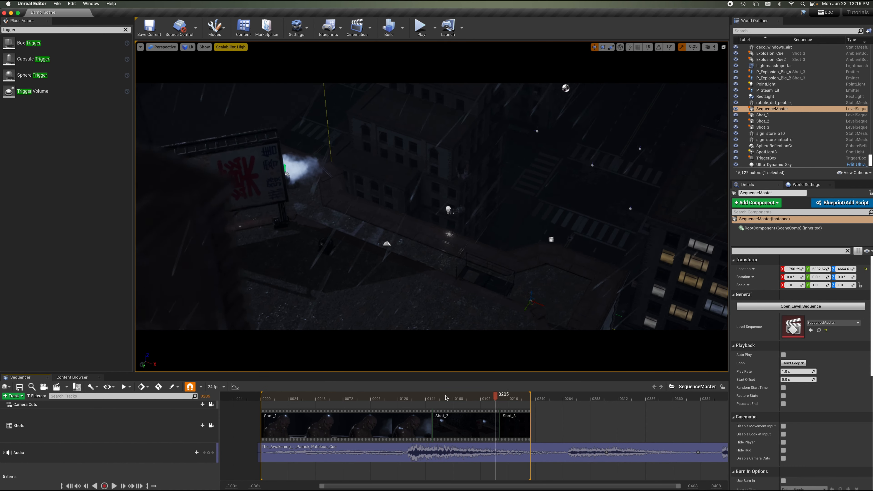
click(264, 397)
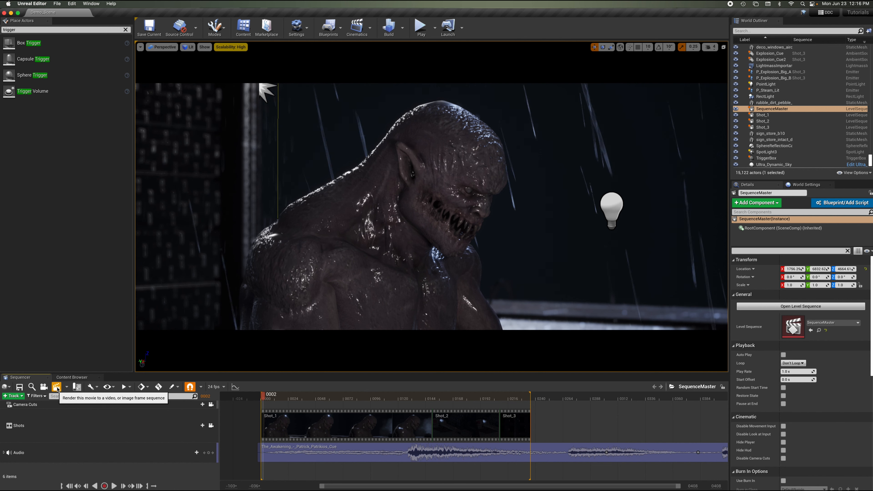
Open the Render Movie Settings dialog for the sequence and inspect the available image output formats.
click(57, 388)
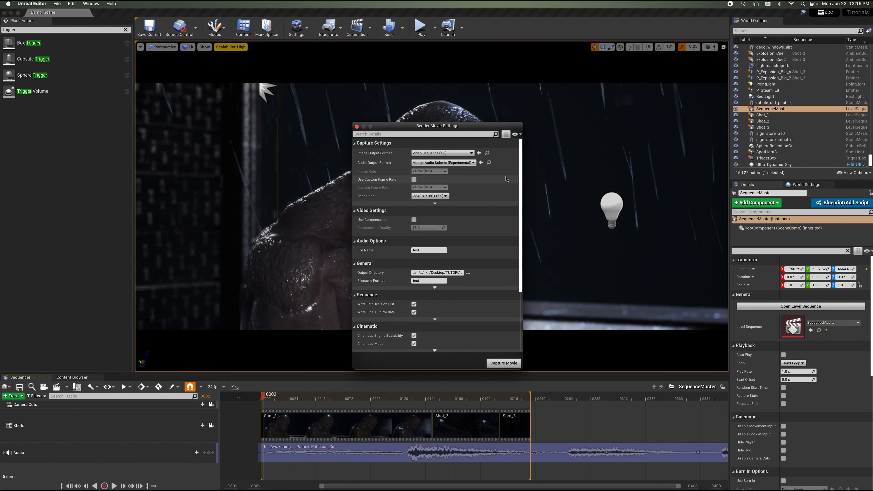
drag(489, 128, 460, 114)
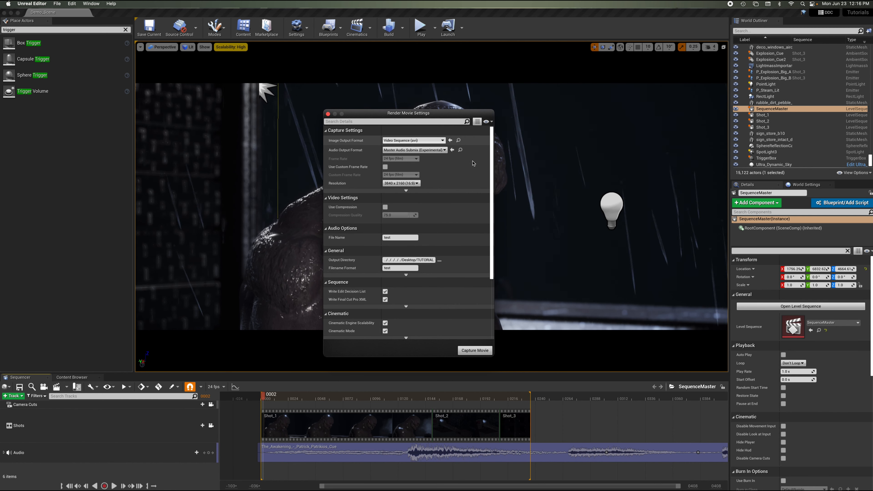
click(435, 140)
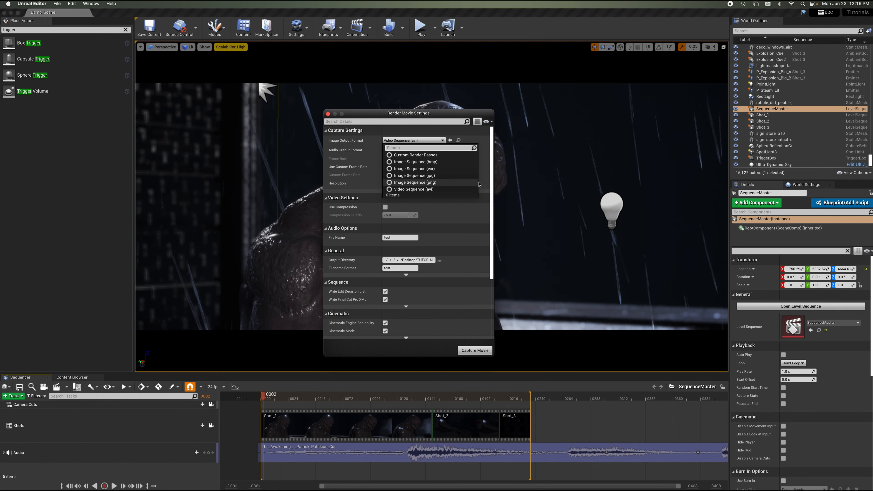
click(439, 132)
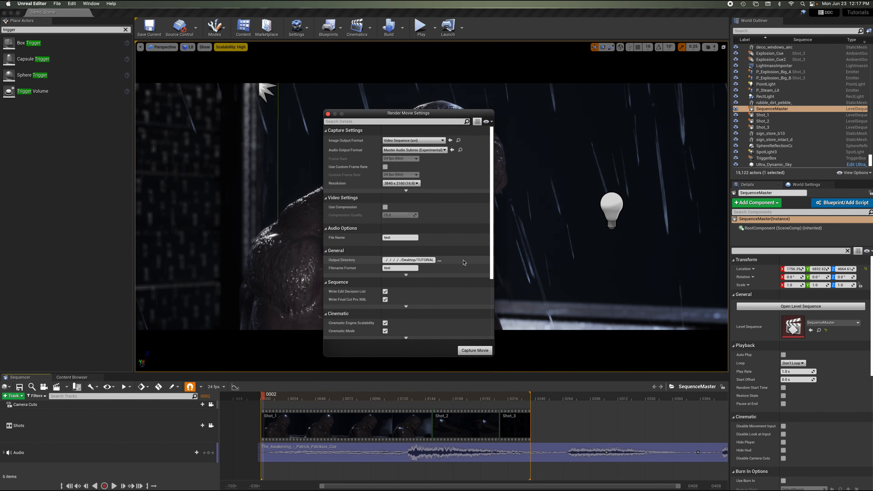
Review the remaining capture settings, including the advanced sequence options and the audio output format choices.
scroll(463, 263, down, 4)
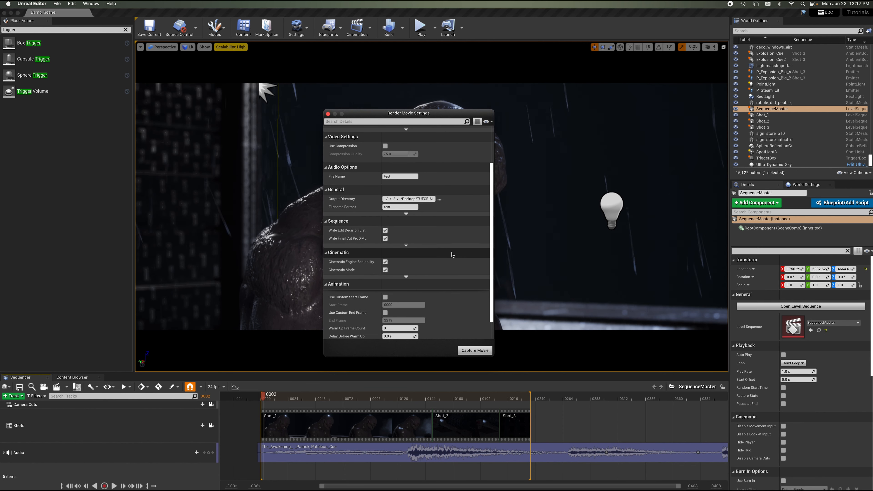
scroll(452, 255, down, 2)
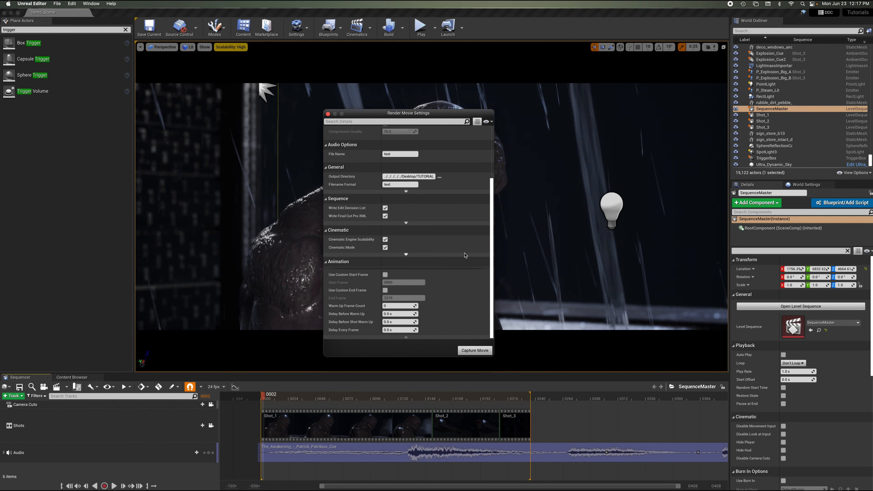
click(406, 224)
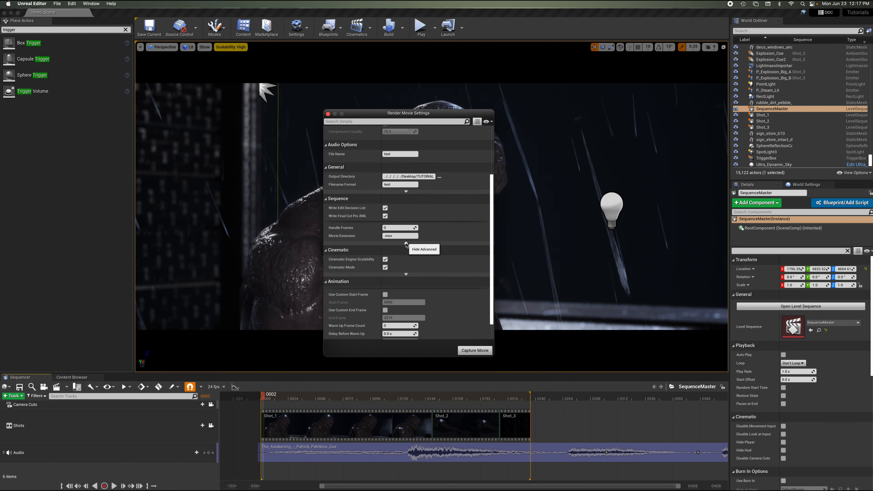
click(406, 243)
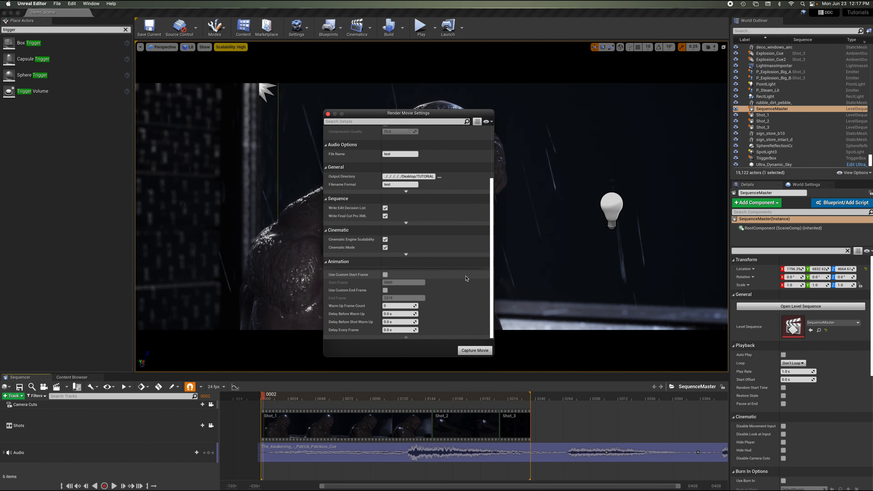
scroll(466, 278, up, 5)
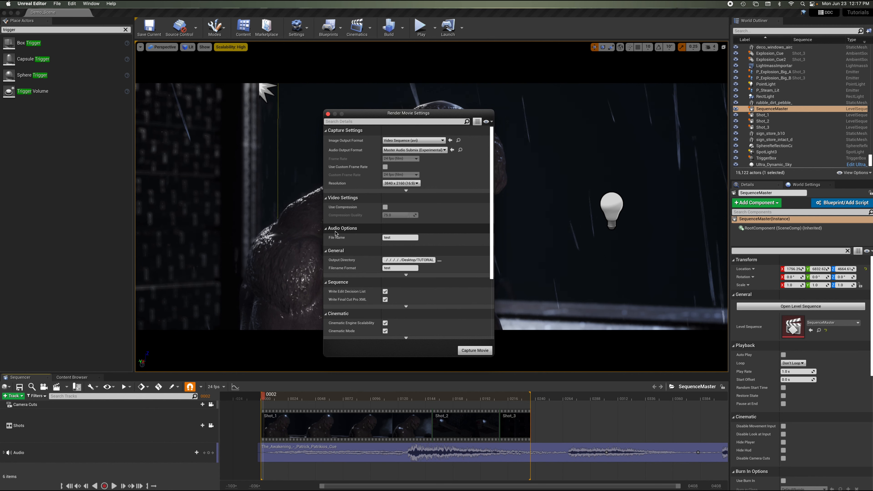
click(326, 230)
click(327, 229)
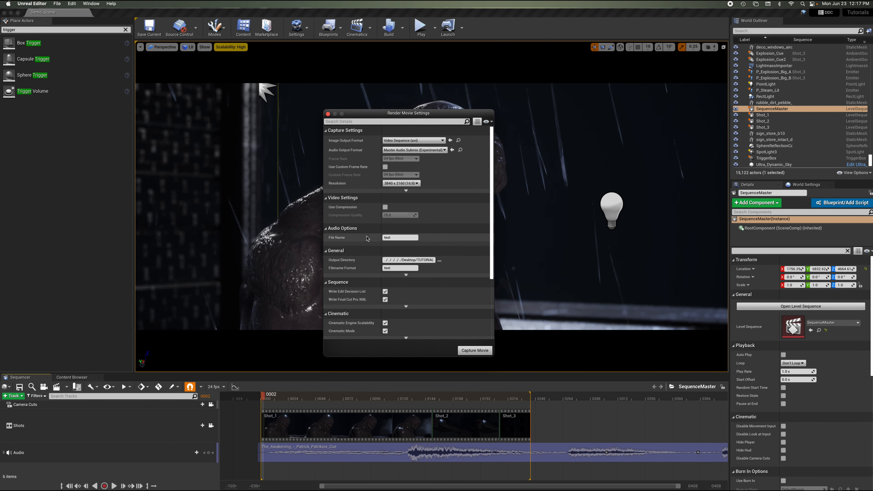
click(438, 150)
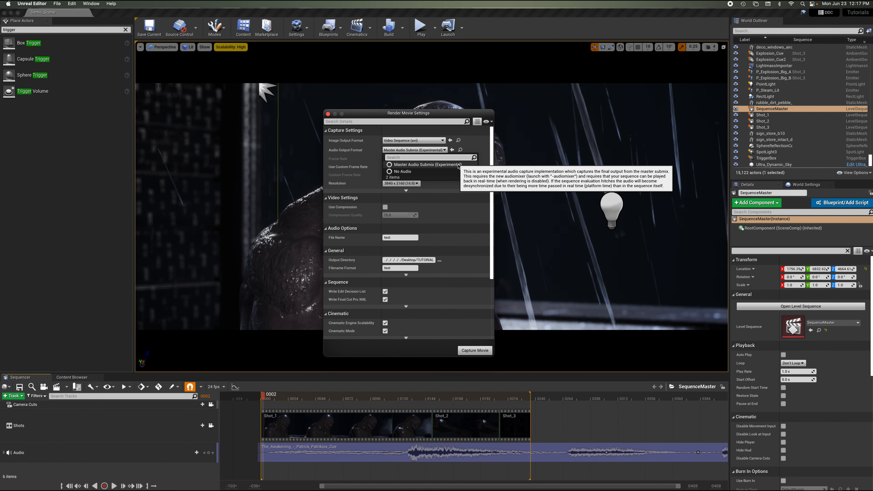
click(487, 183)
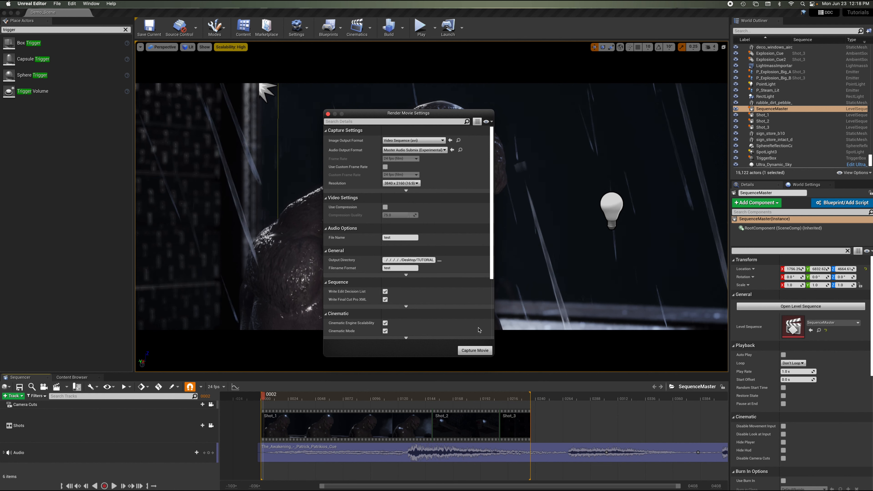
Capture the sequence as a movie, stop the capture, and close the Render Movie Settings dialog.
click(475, 350)
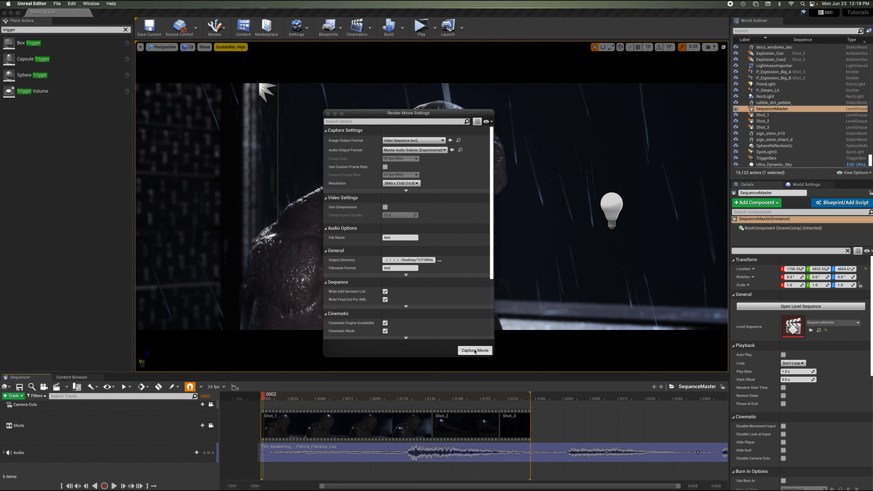
click(474, 350)
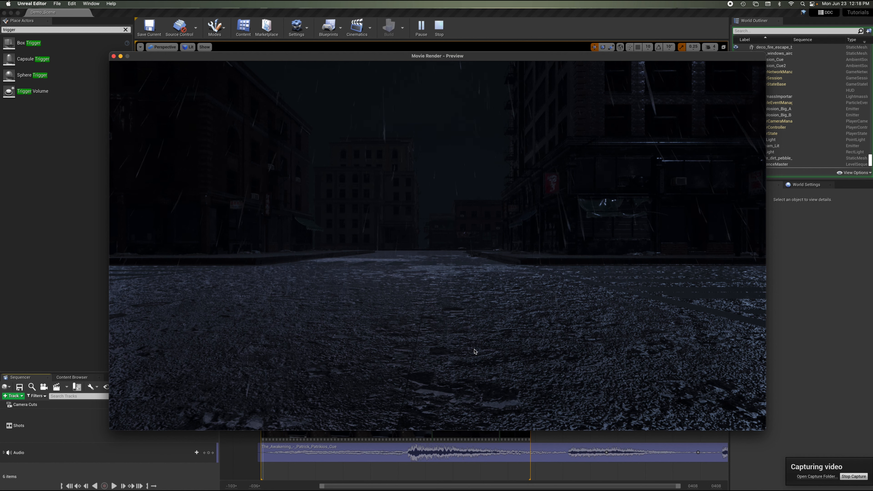
click(855, 477)
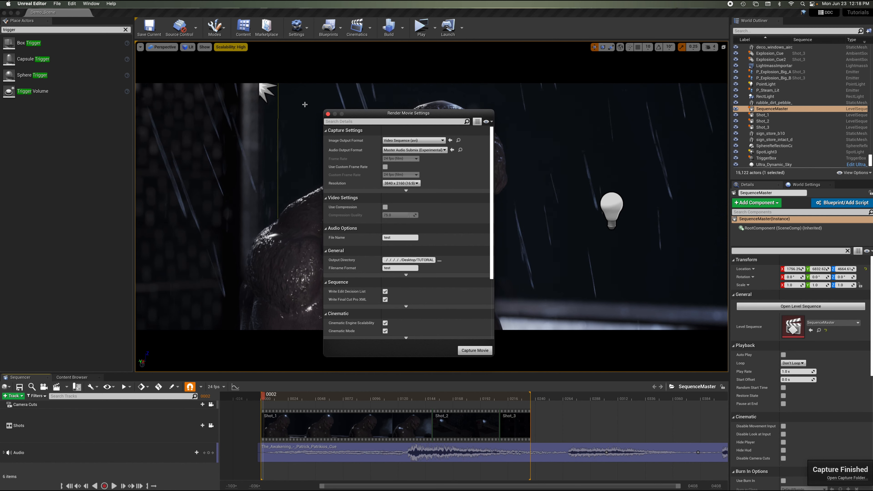
click(327, 114)
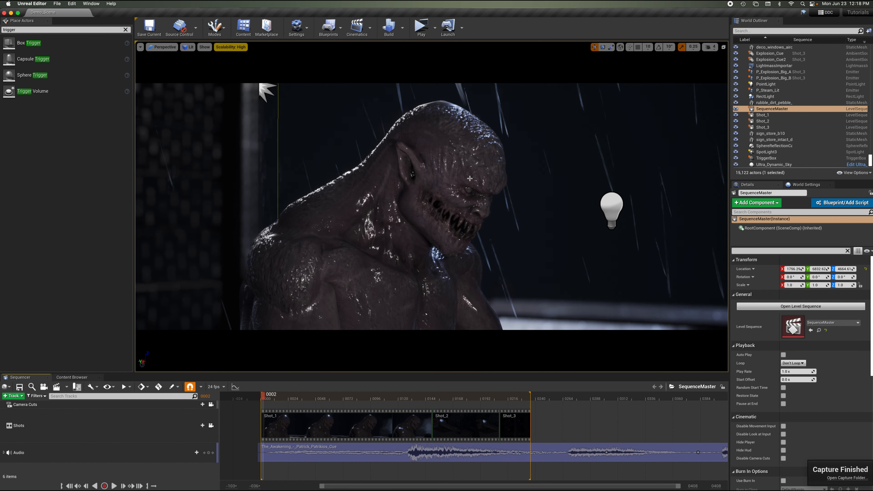